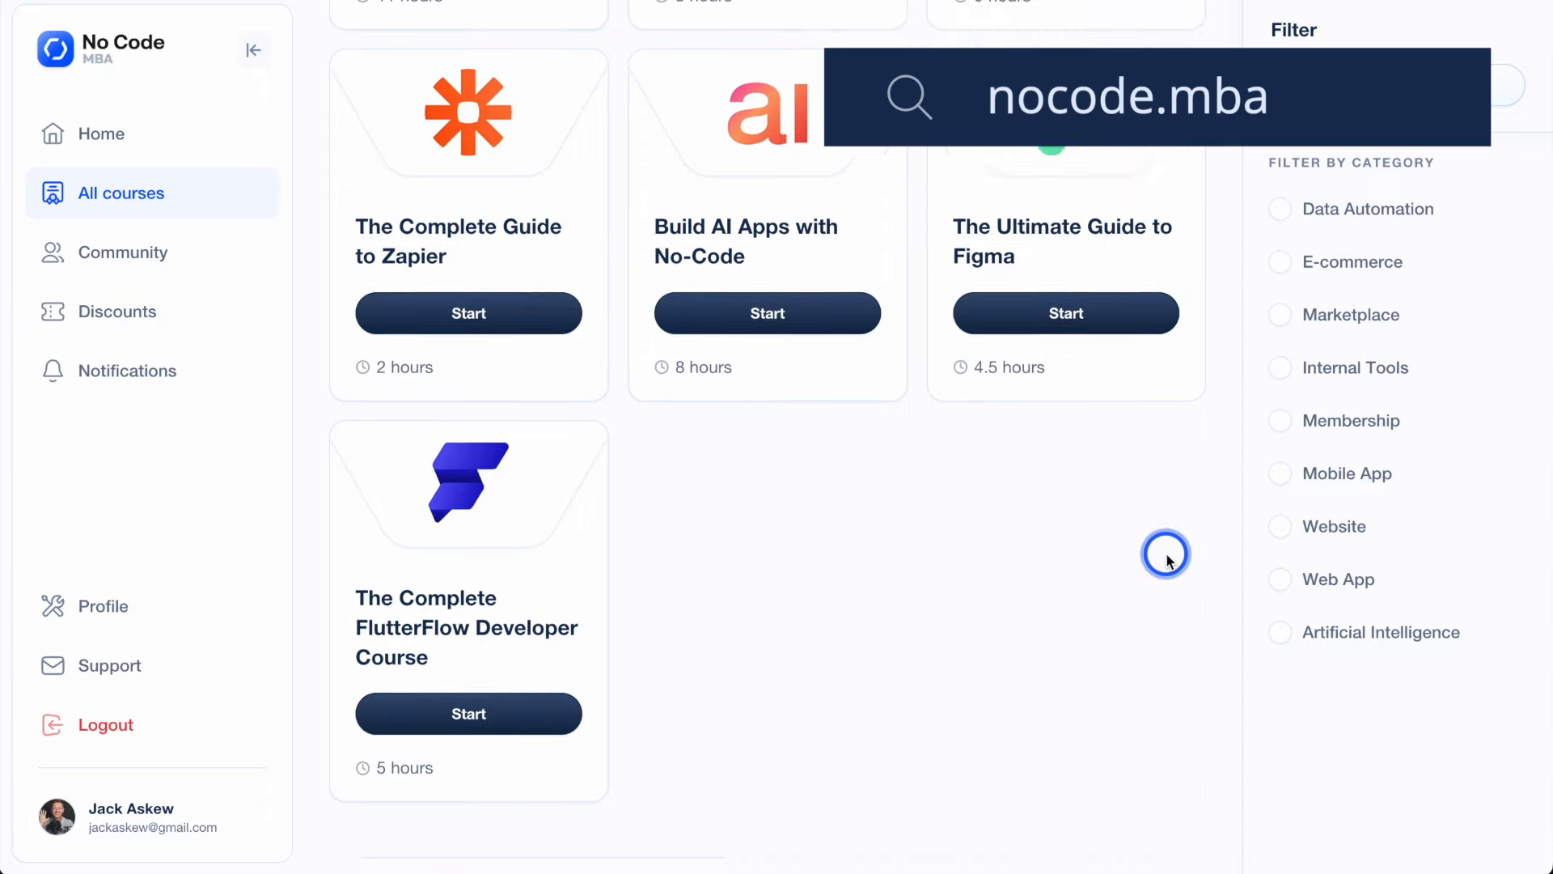
pyautogui.scroll(-12, 1165, 558)
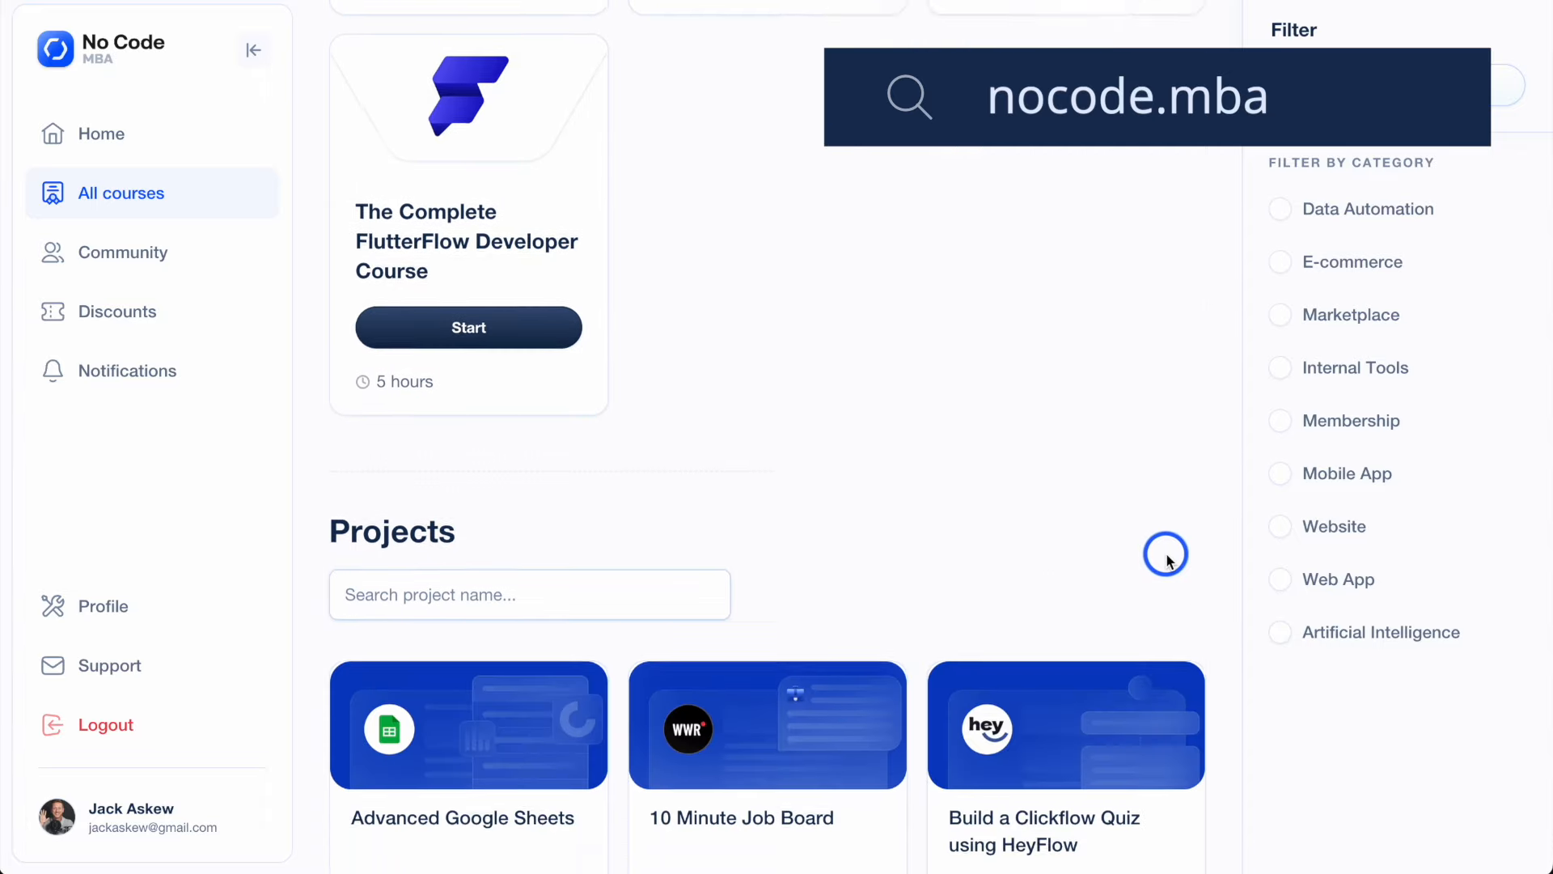
pyautogui.scroll(-12, 1166, 558)
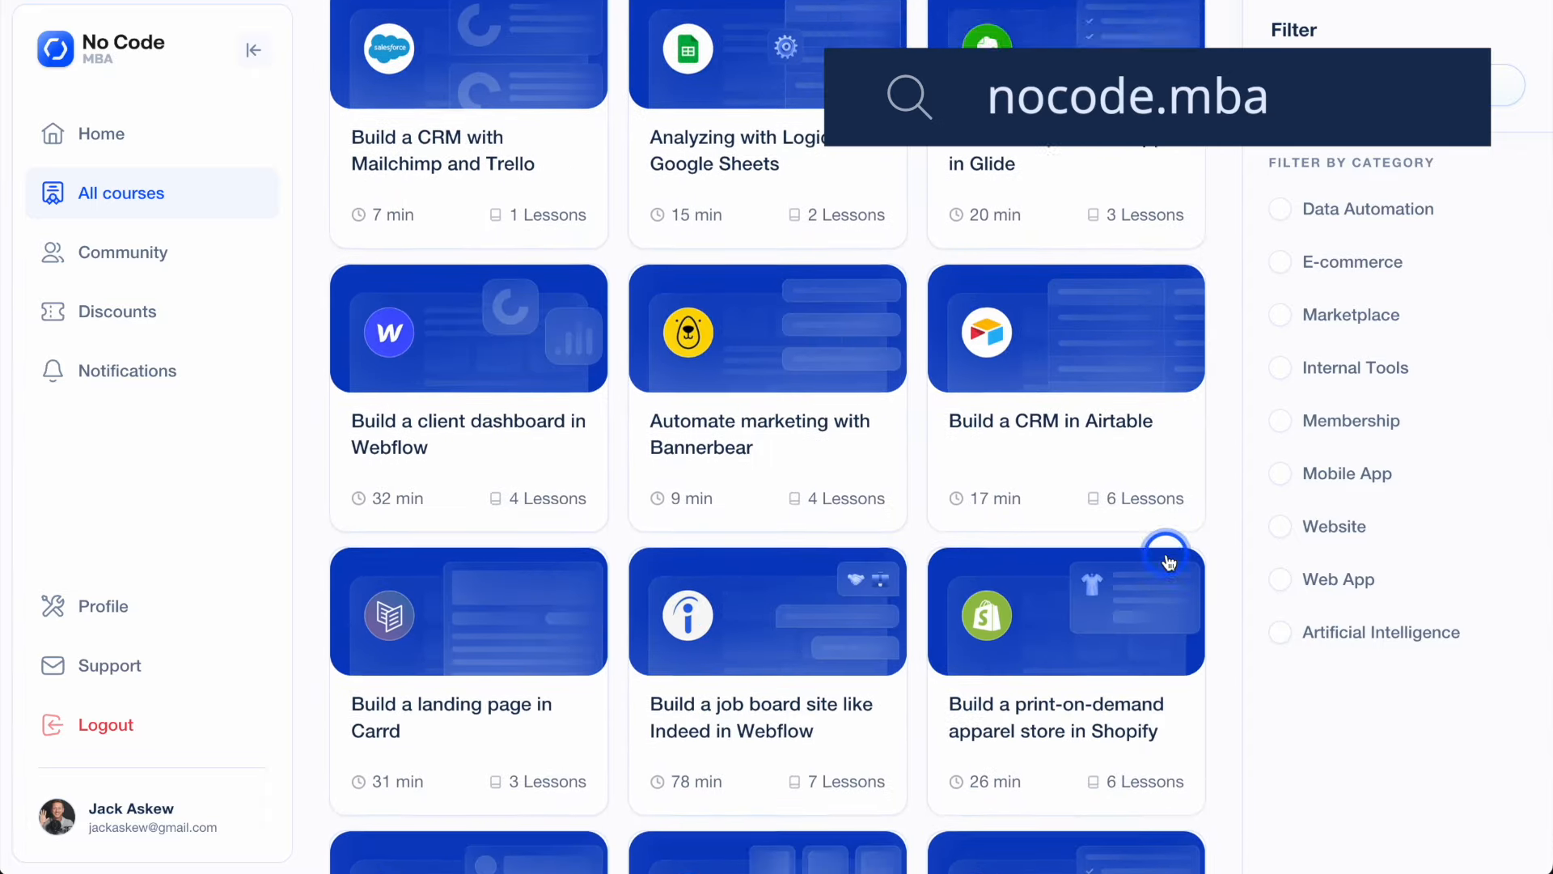
pyautogui.scroll(-4, 1168, 560)
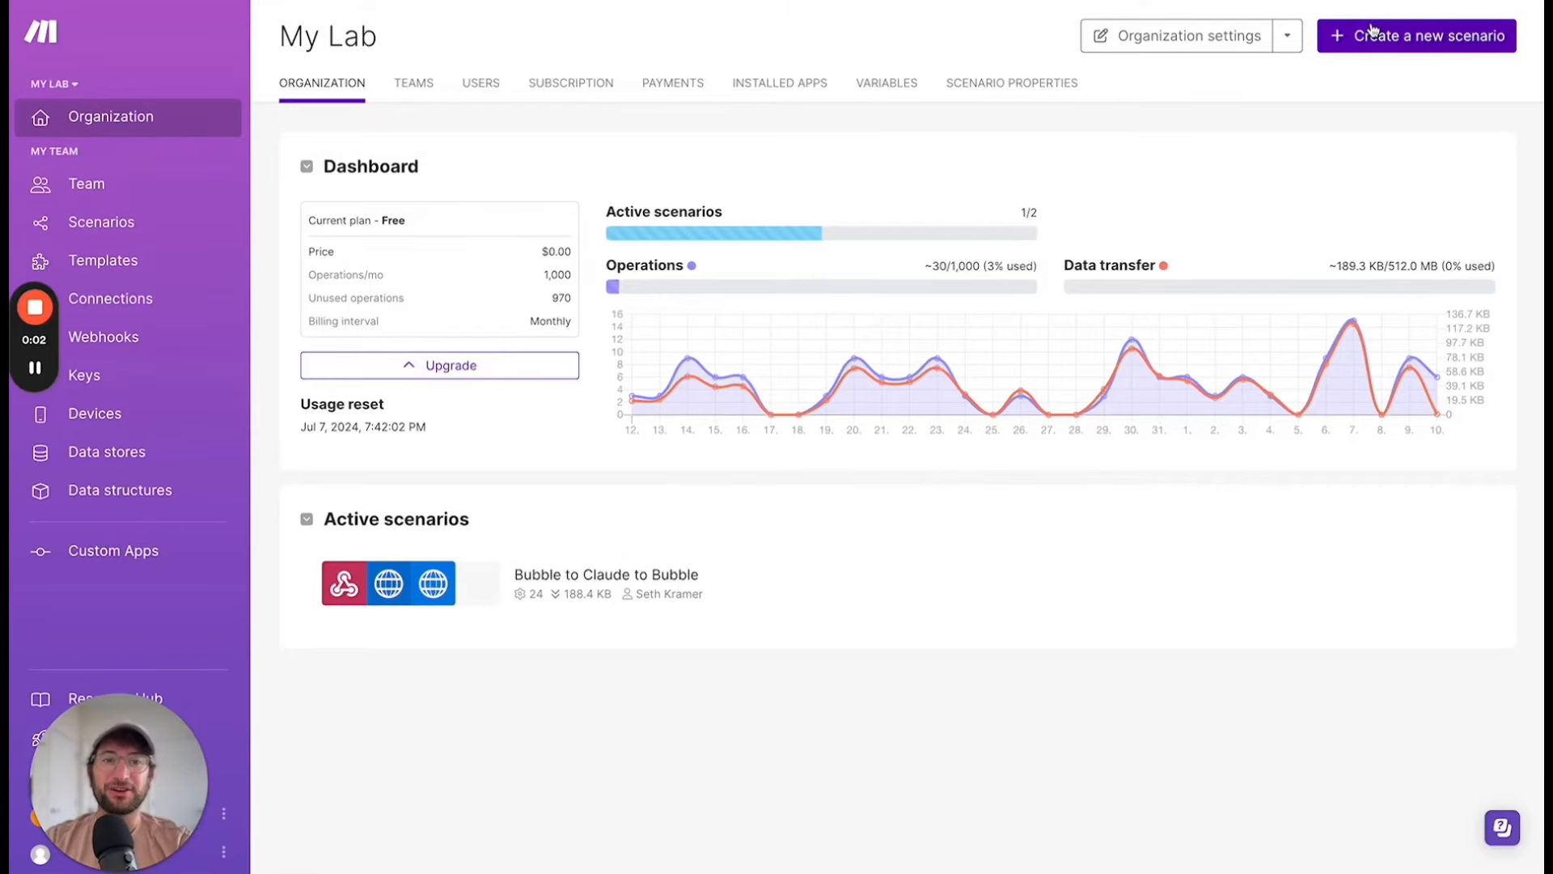
# Create a new scenario and add the Google Sheets Watch New Rows module as its trigger.
pyautogui.click(1373, 33)
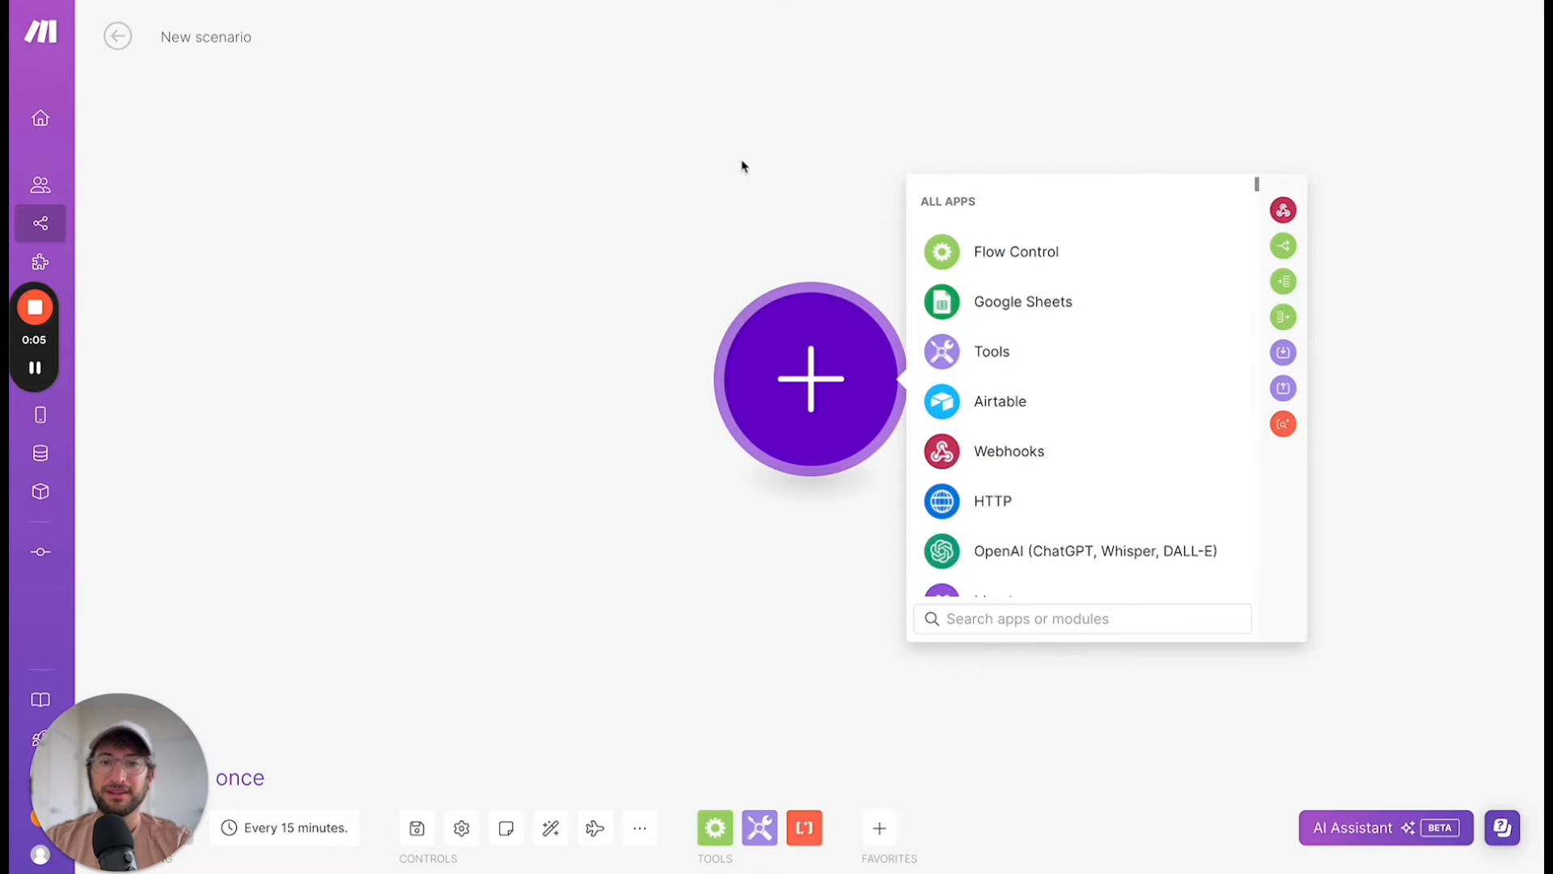
pyautogui.moveTo(811, 376); pyautogui.dragTo(478, 310)
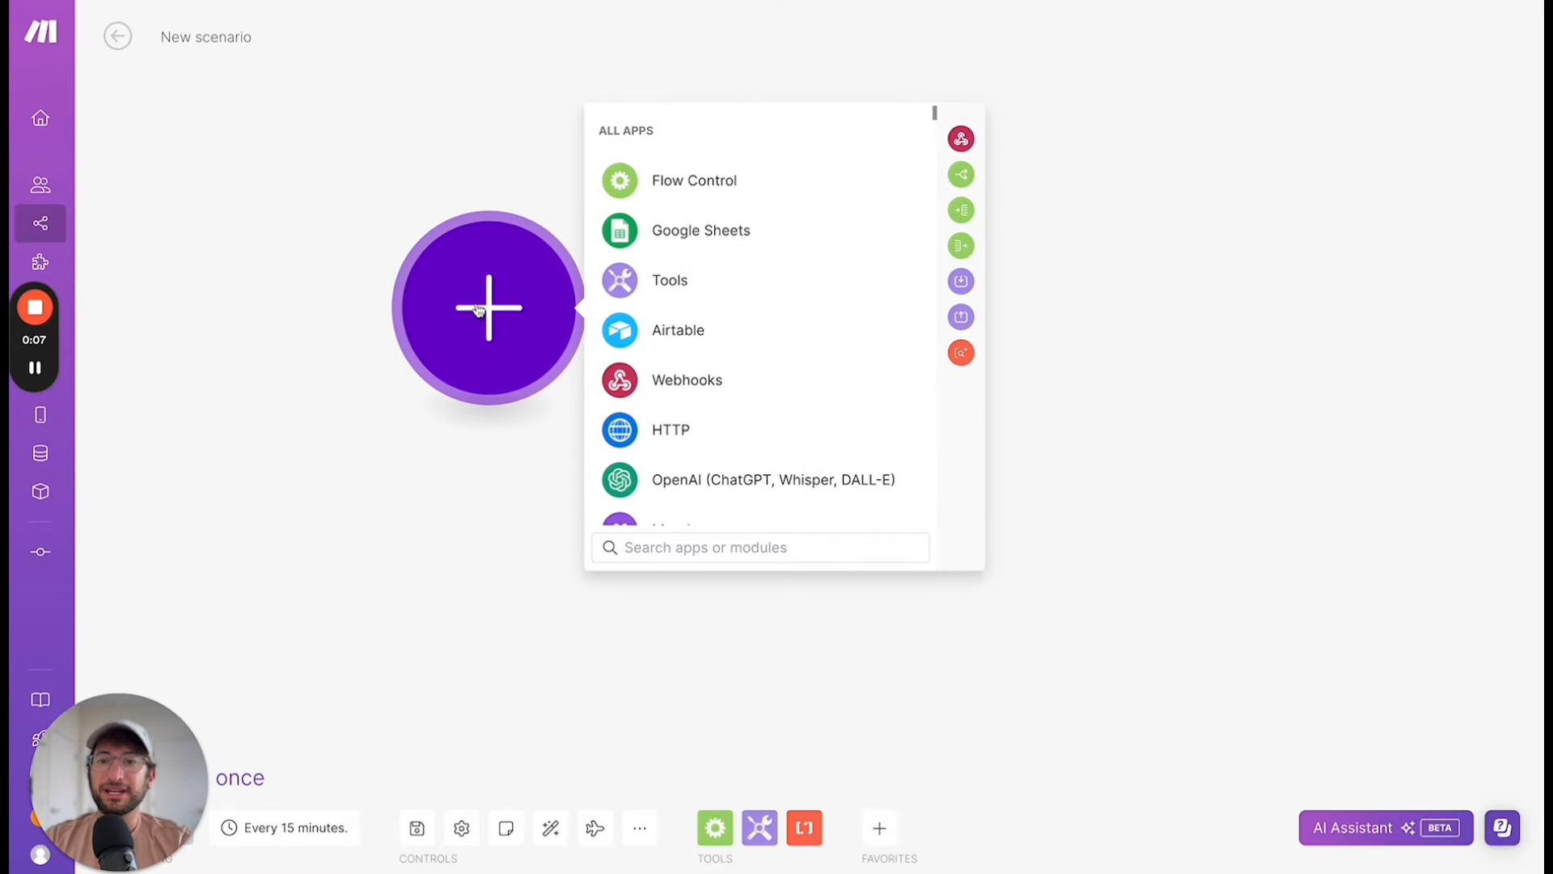
pyautogui.click(708, 235)
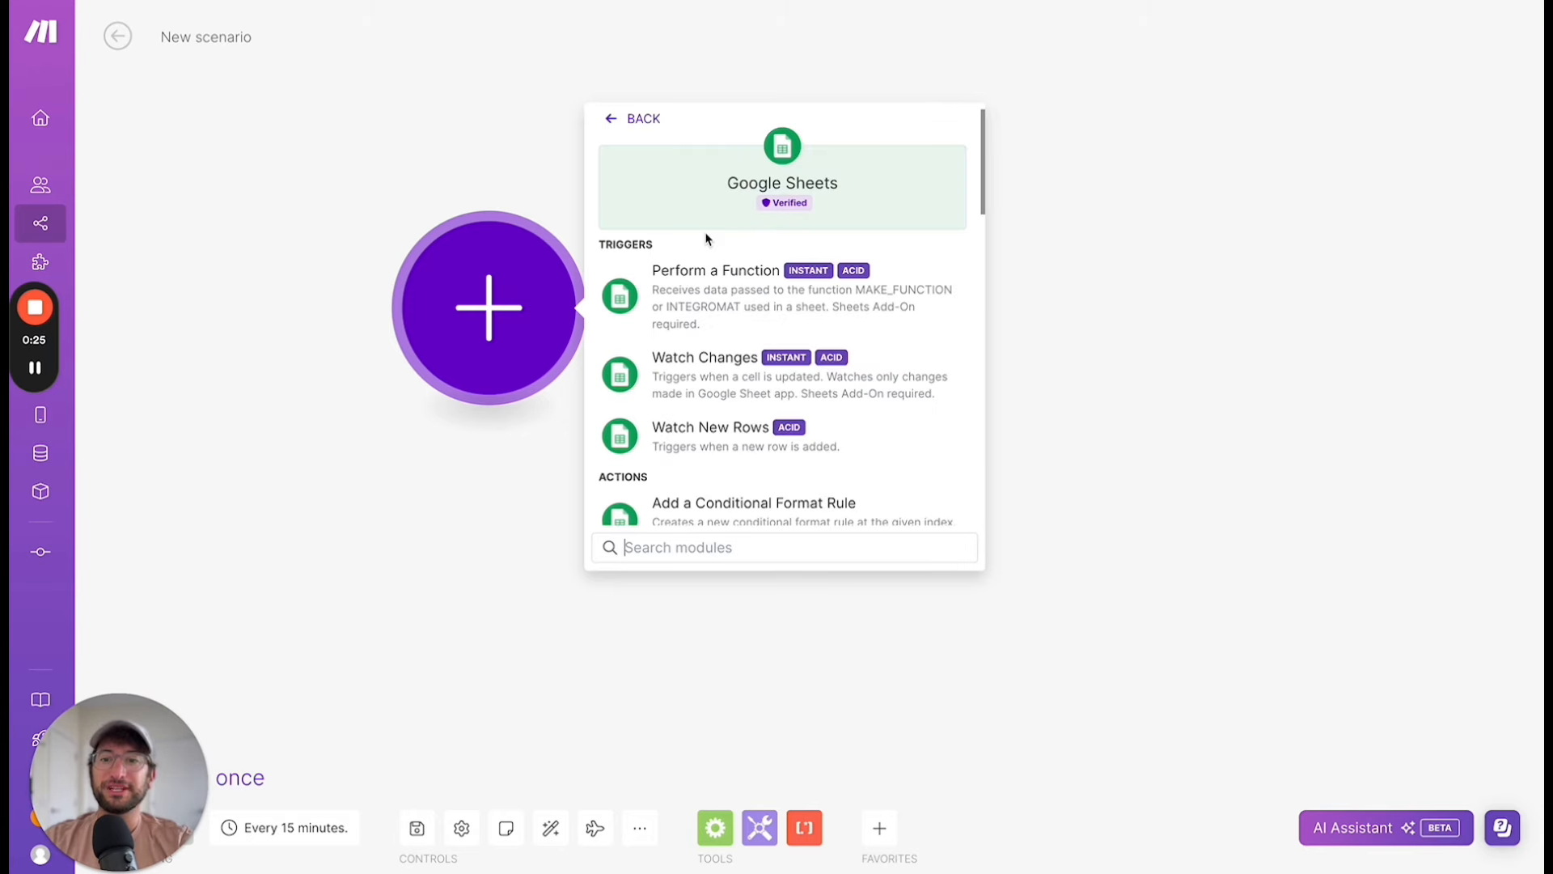
pyautogui.scroll(-1, 690, 320)
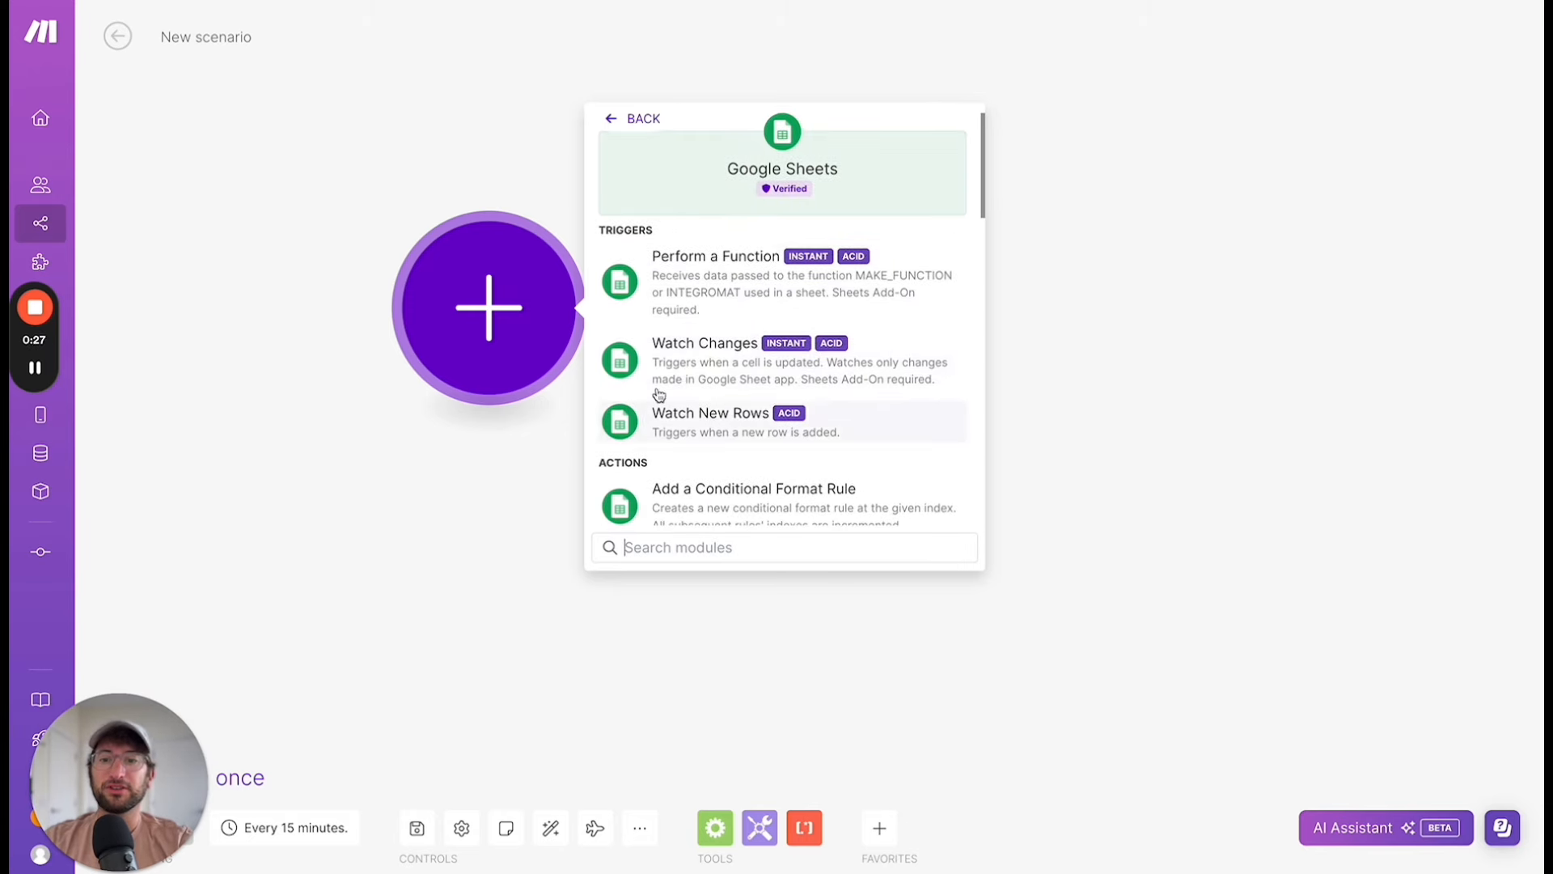
pyautogui.click(714, 422)
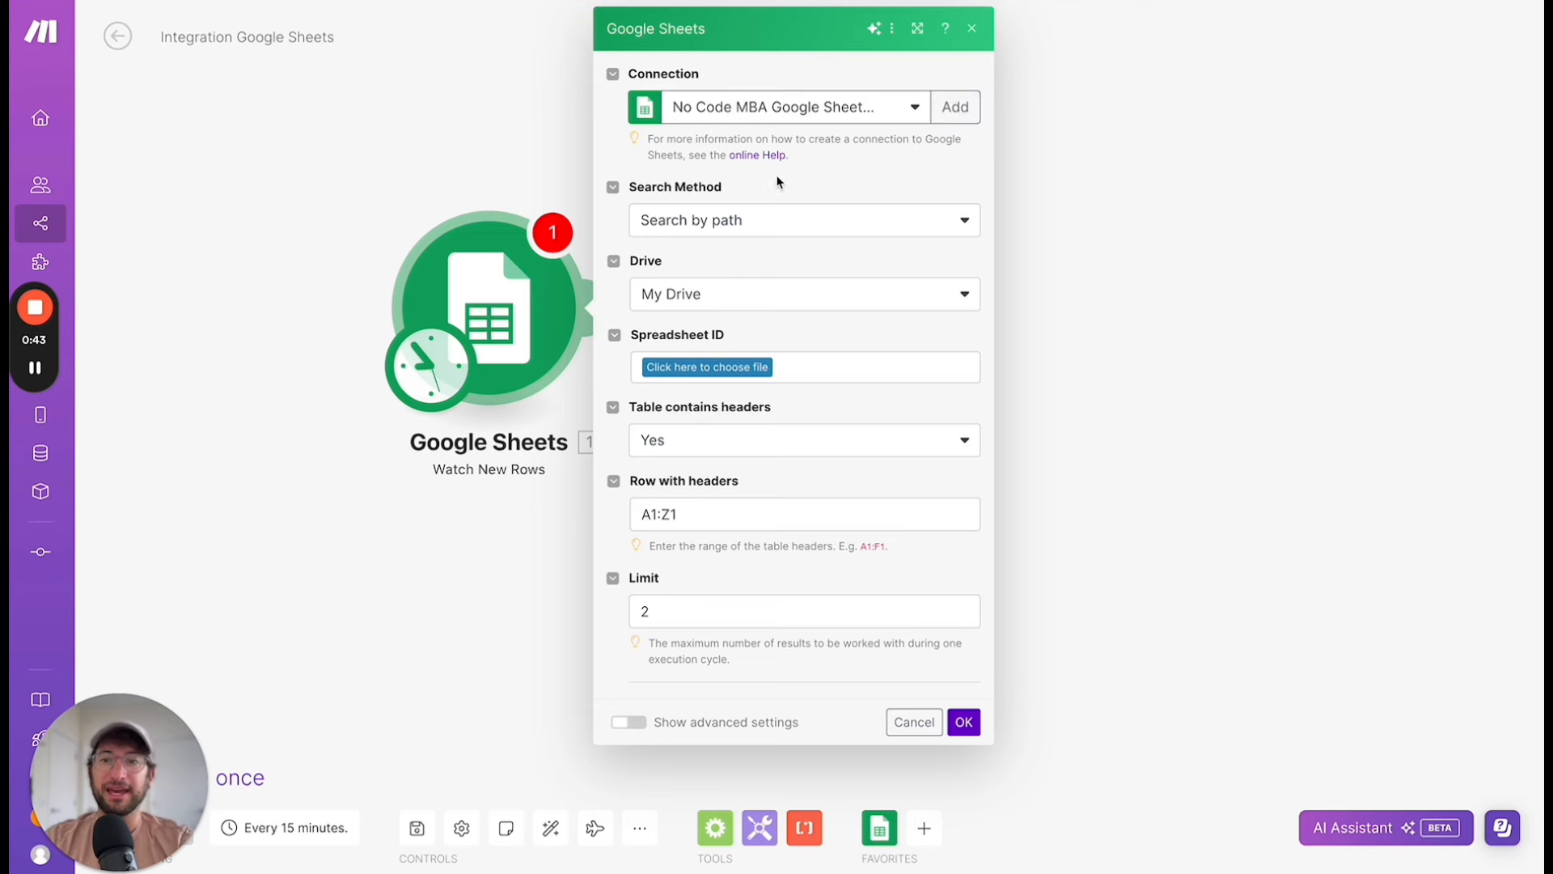
# Choose the Google Forms connection and the Search by path method for the Watch New Rows trigger.
pyautogui.click(37, 372)
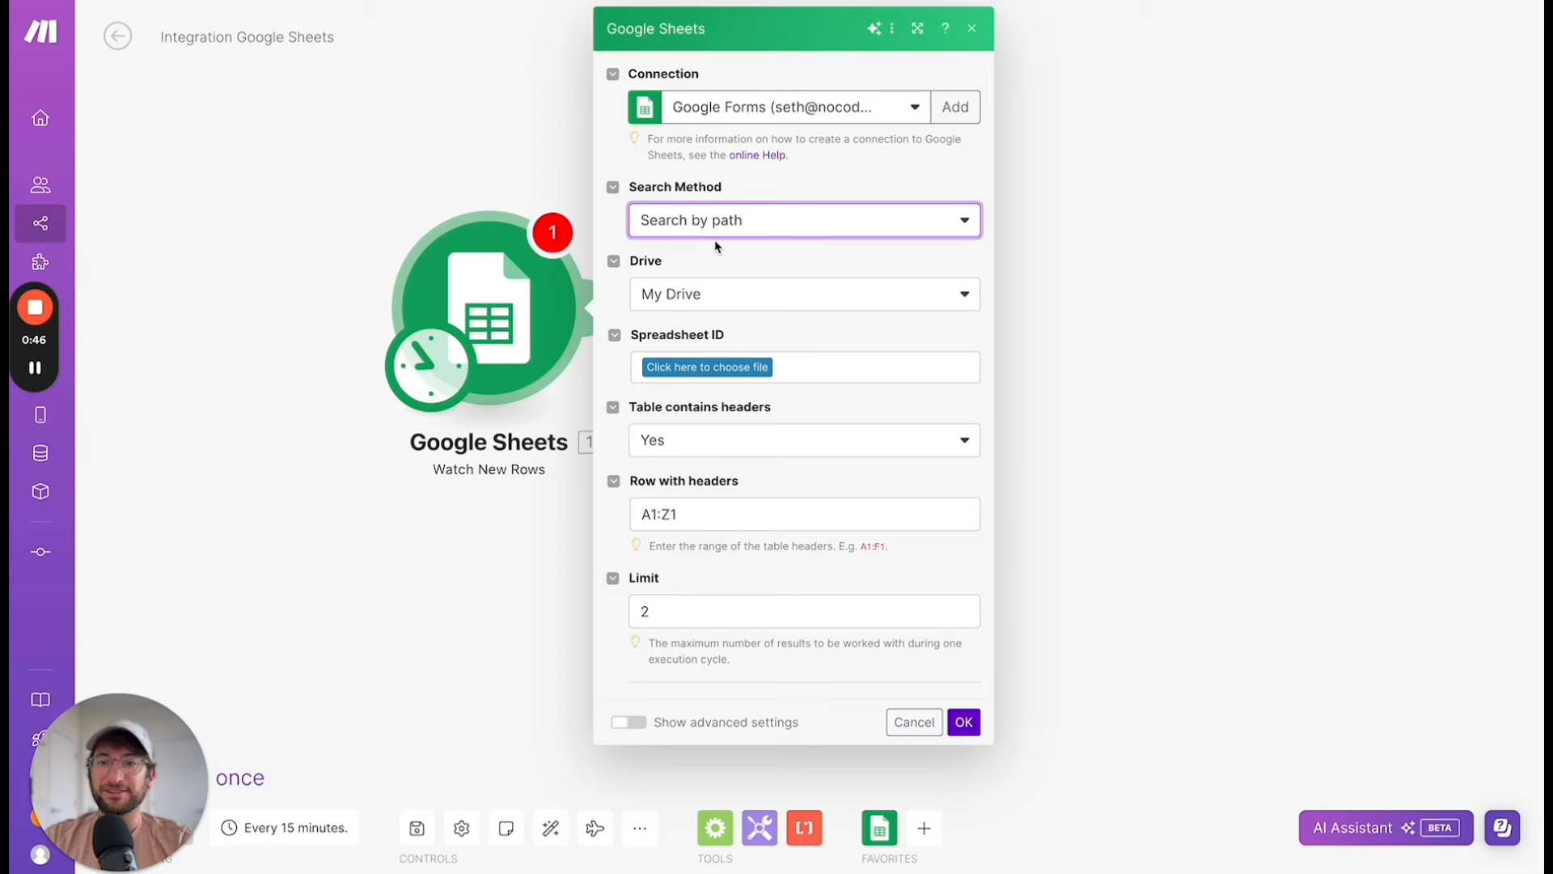
pyautogui.click(715, 254)
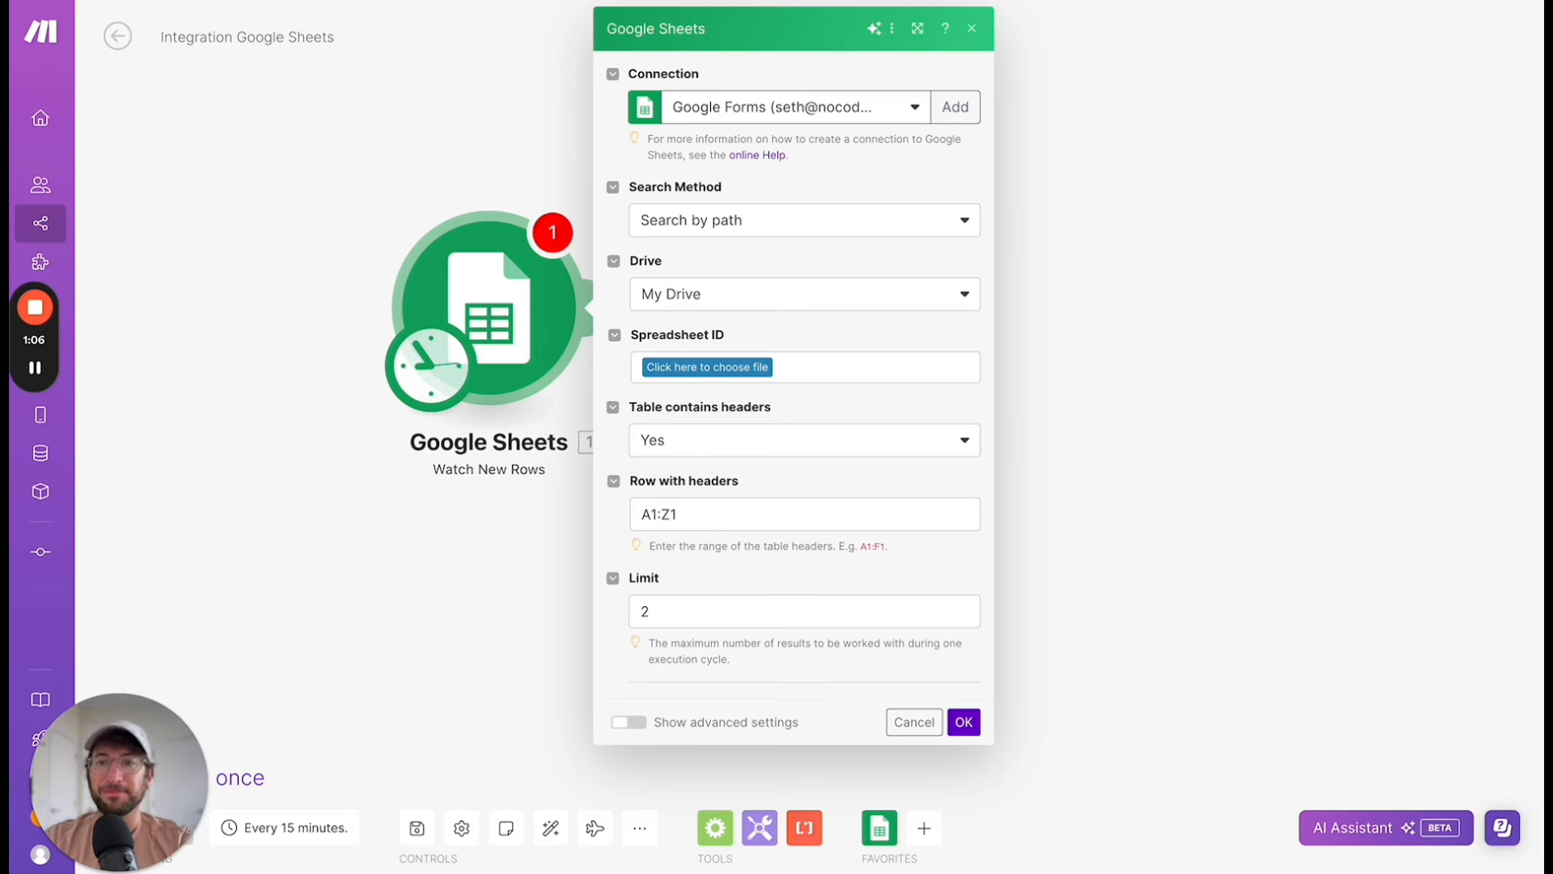
# Switch to the Product Information spreadsheet in Google Sheets and cancel the unfinished formula in cell A17.
pyautogui.click(461, 1)
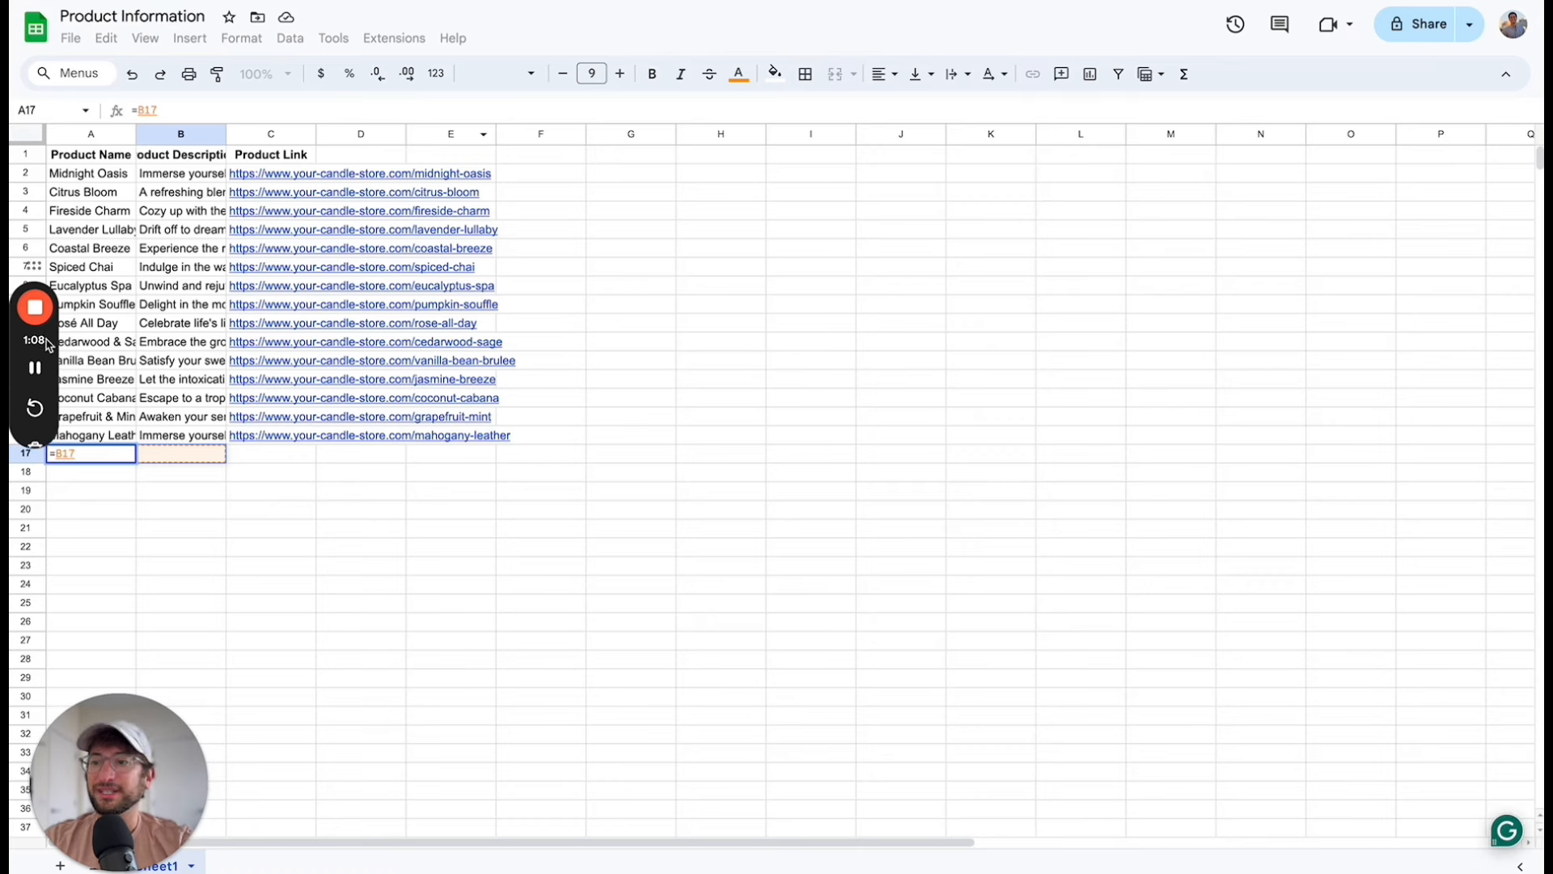
pyautogui.moveTo(35, 340); pyautogui.dragTo(1292, 356)
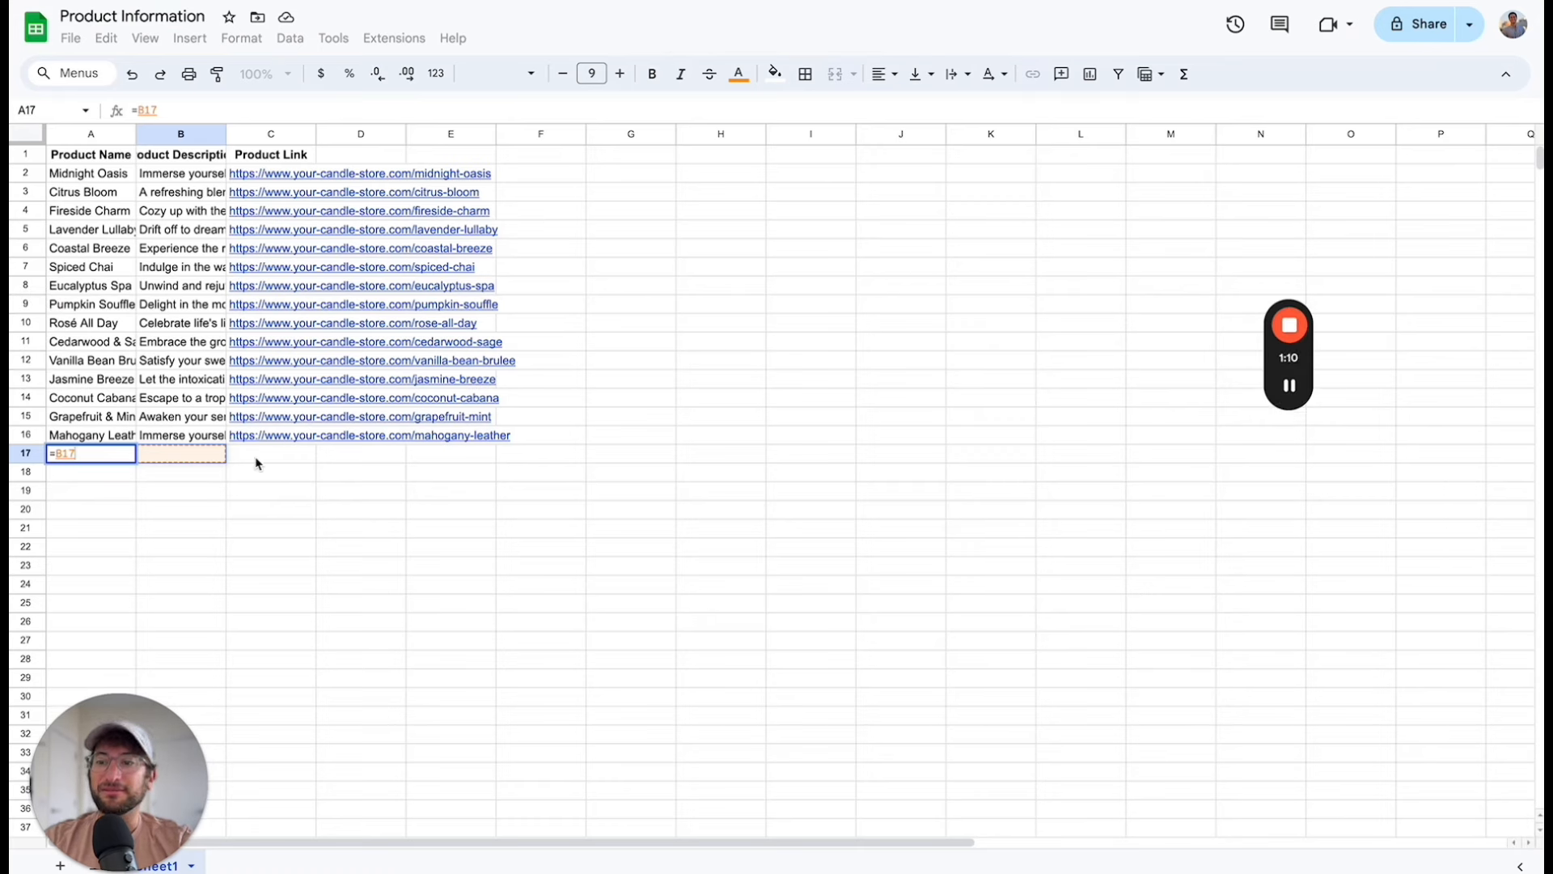
pyautogui.press('Escape')
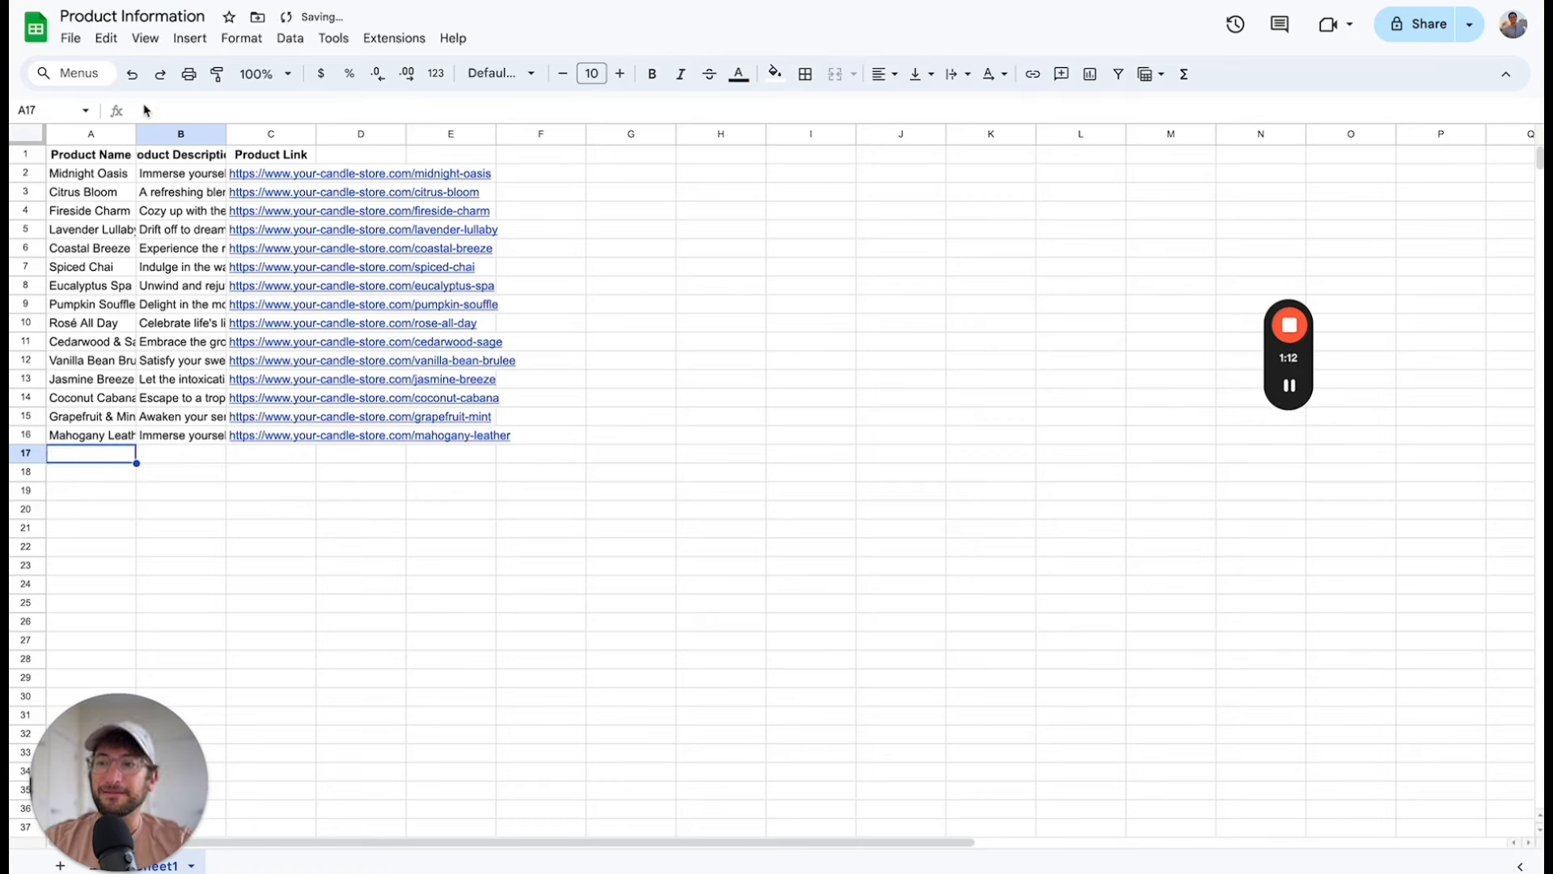
# Widen the Product Description and Product Name columns and select the product names in A2:A16.
pyautogui.click(126, 198)
pyautogui.moveTo(227, 134); pyautogui.dragTo(483, 135)
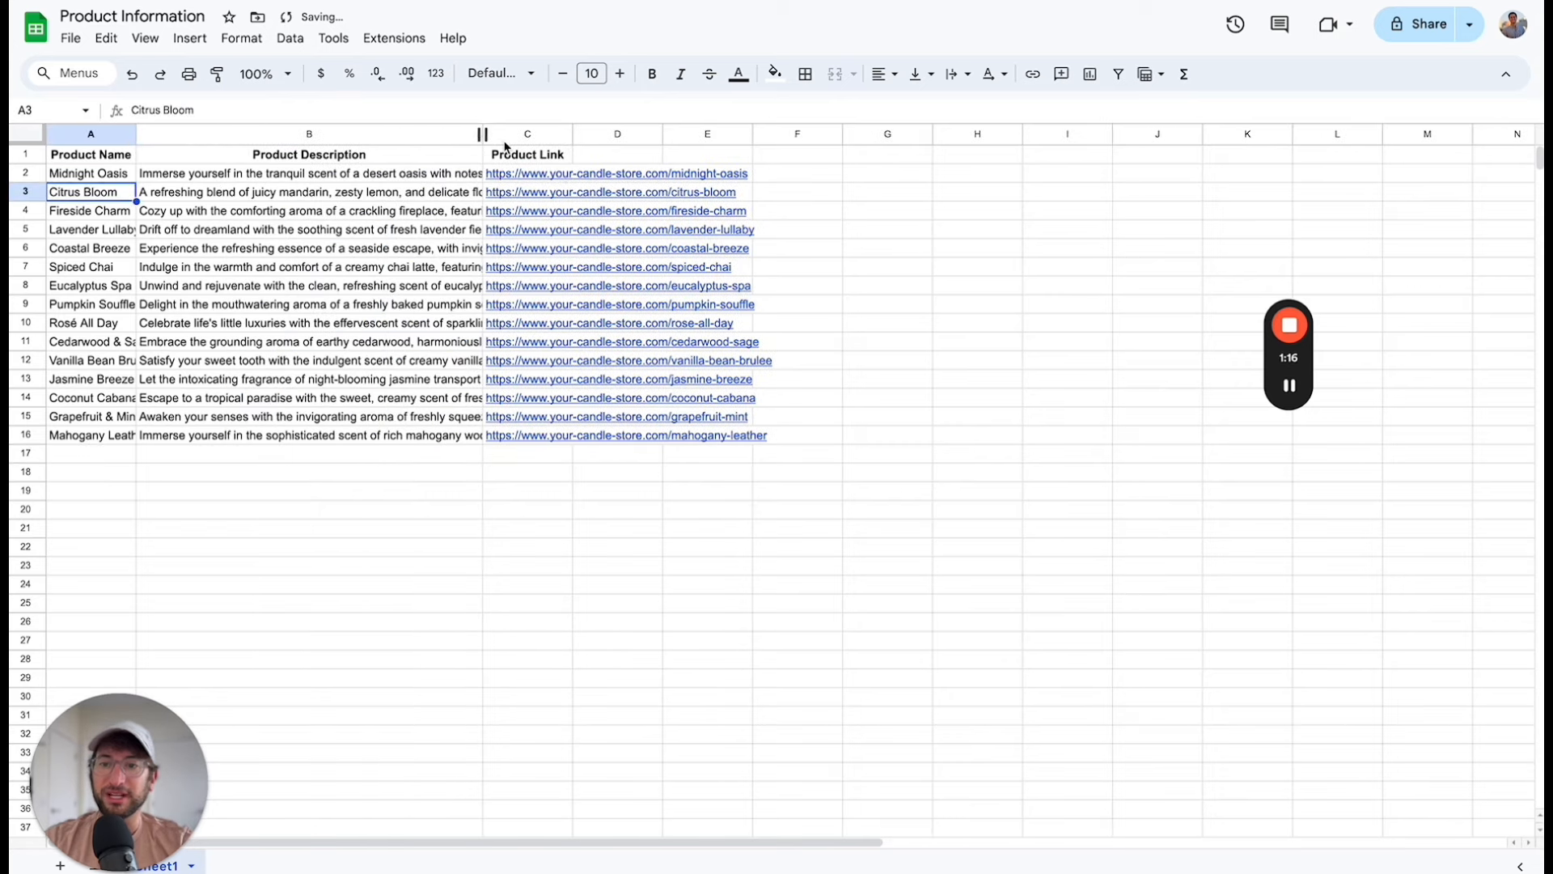
pyautogui.click(394, 477)
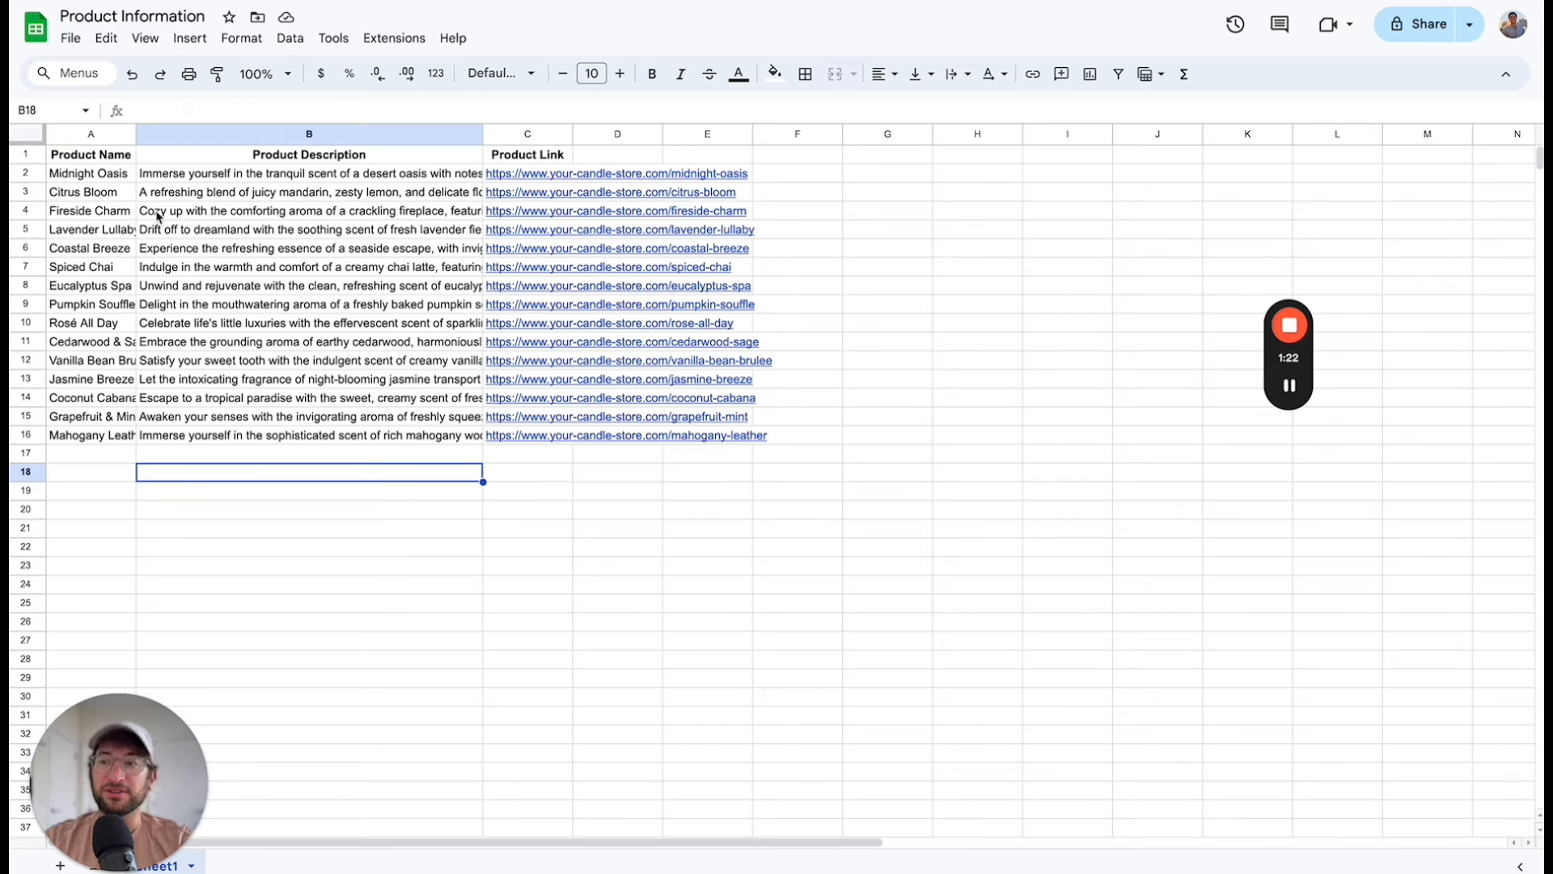
pyautogui.moveTo(134, 135); pyautogui.dragTo(149, 443)
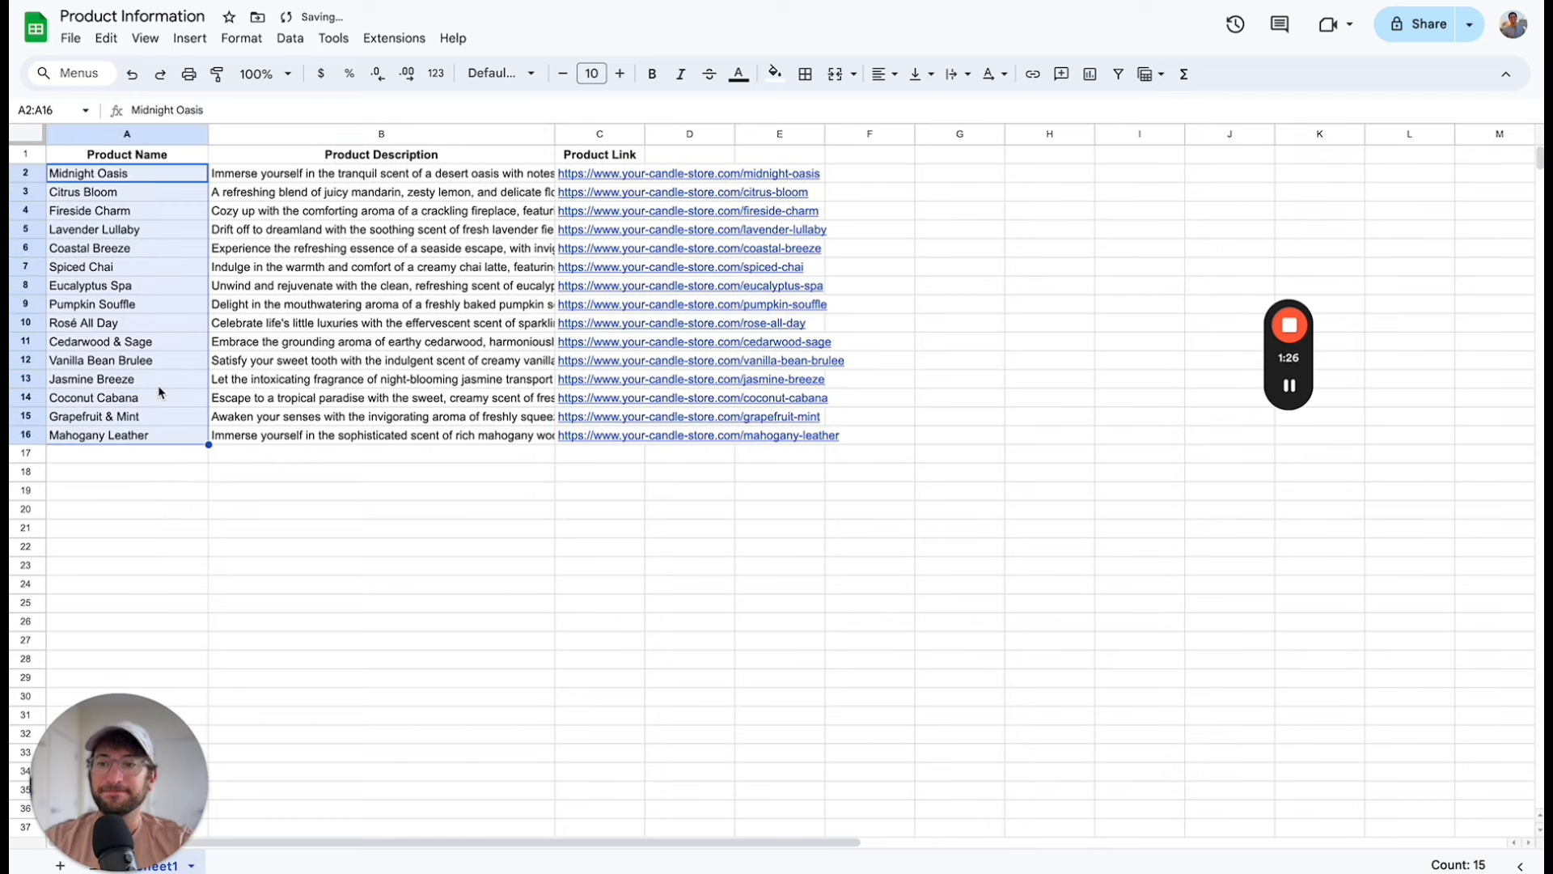
# Examine the product descriptions, product links and individual product rows of the candle list.
pyautogui.moveTo(311, 173); pyautogui.dragTo(314, 440)
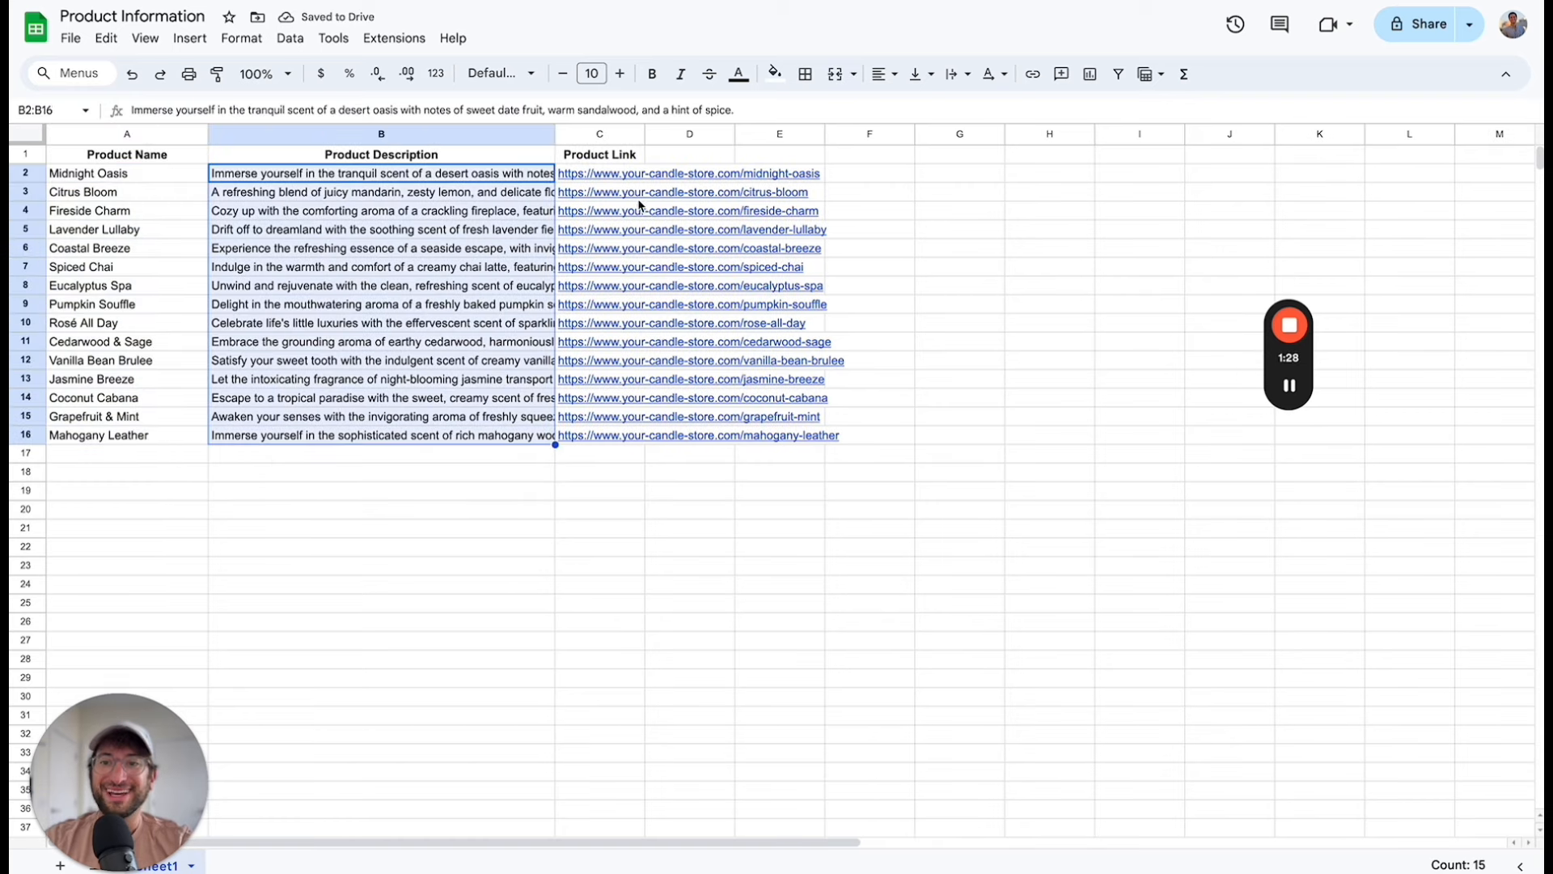
pyautogui.moveTo(609, 176); pyautogui.dragTo(608, 440)
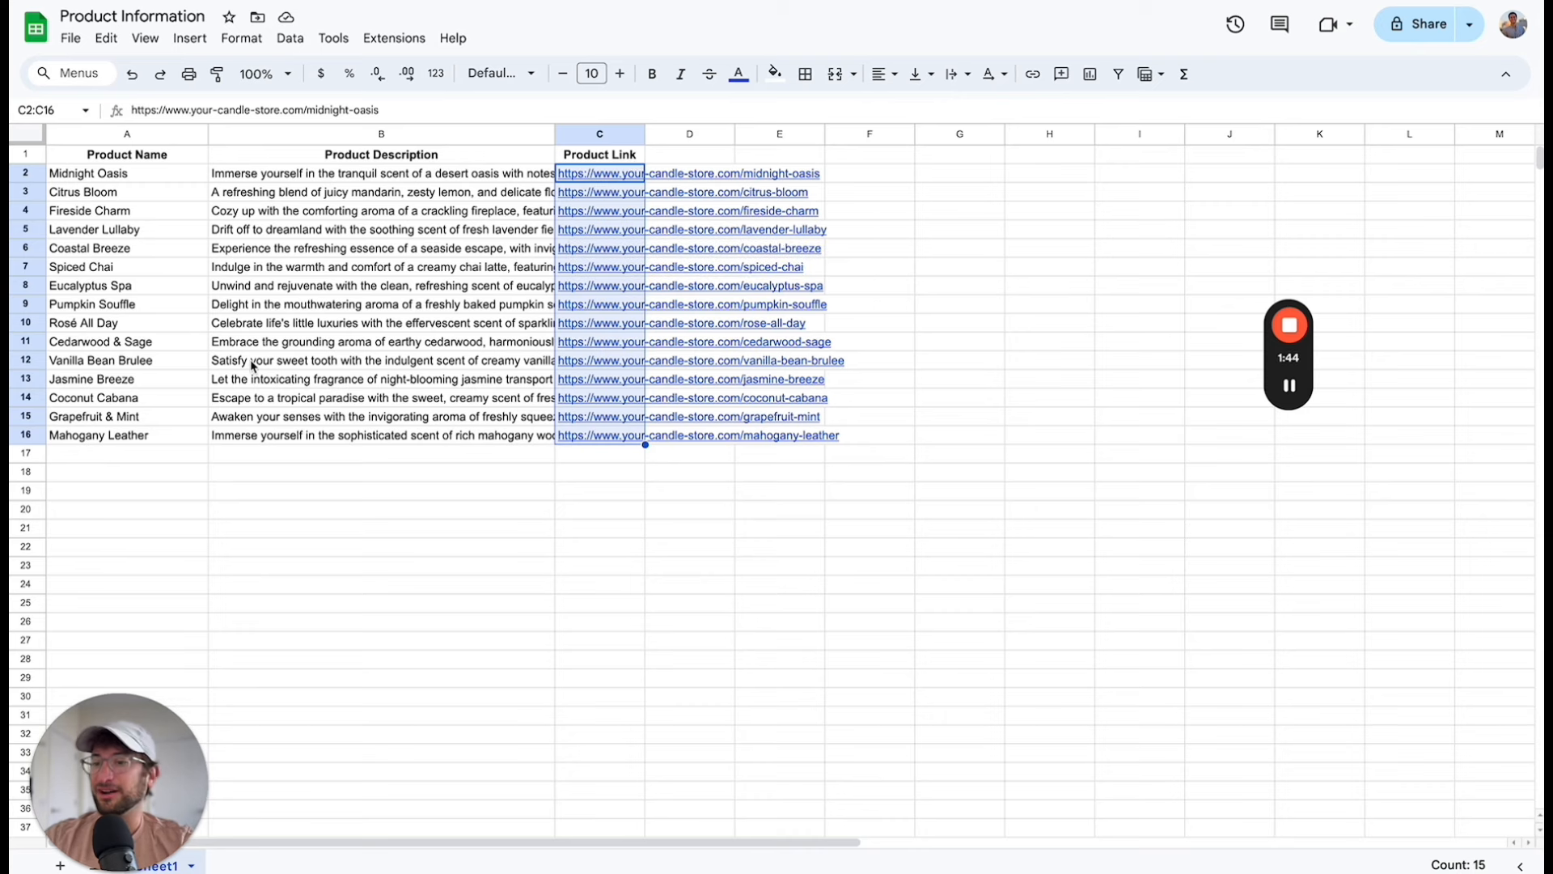
pyautogui.moveTo(156, 444); pyautogui.dragTo(520, 437)
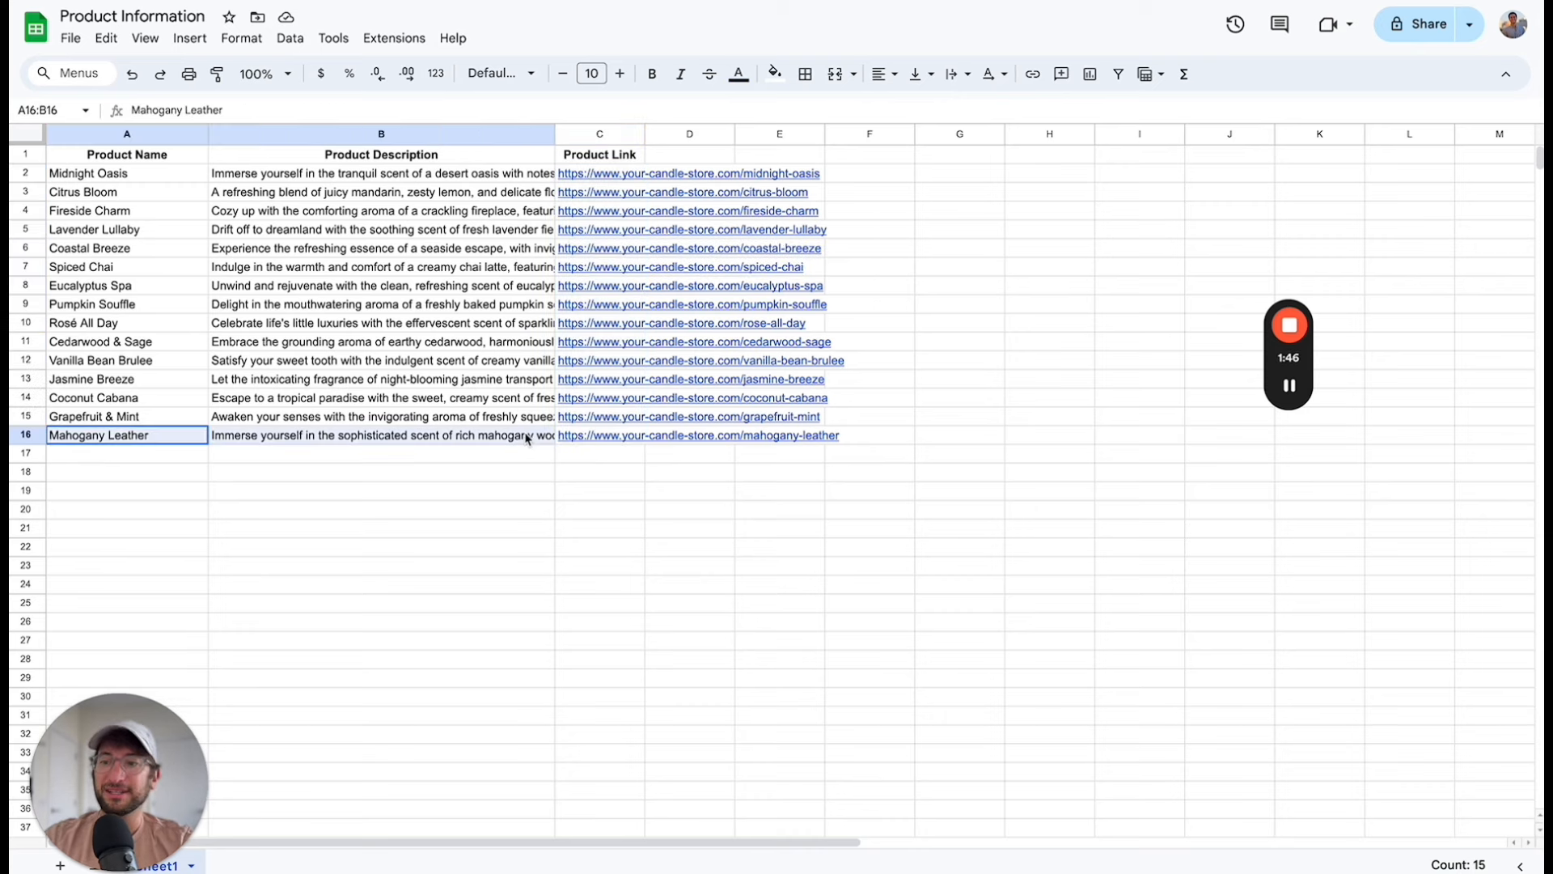
pyautogui.hotkey('ctrl', 'Home')
pyautogui.moveTo(311, 176); pyautogui.dragTo(679, 434)
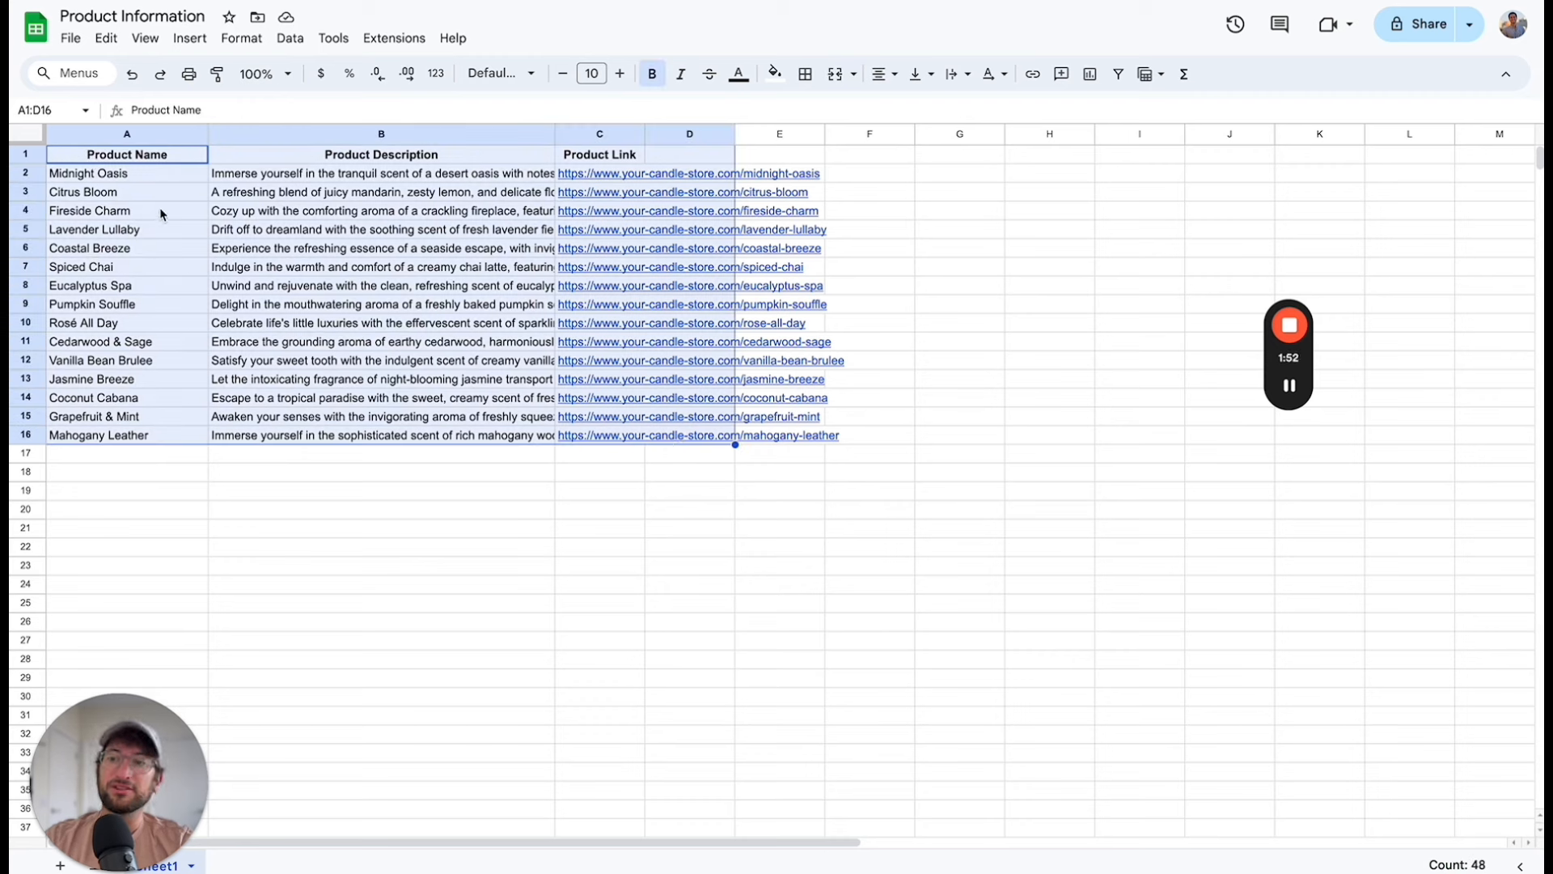
pyautogui.moveTo(104, 181); pyautogui.dragTo(679, 181)
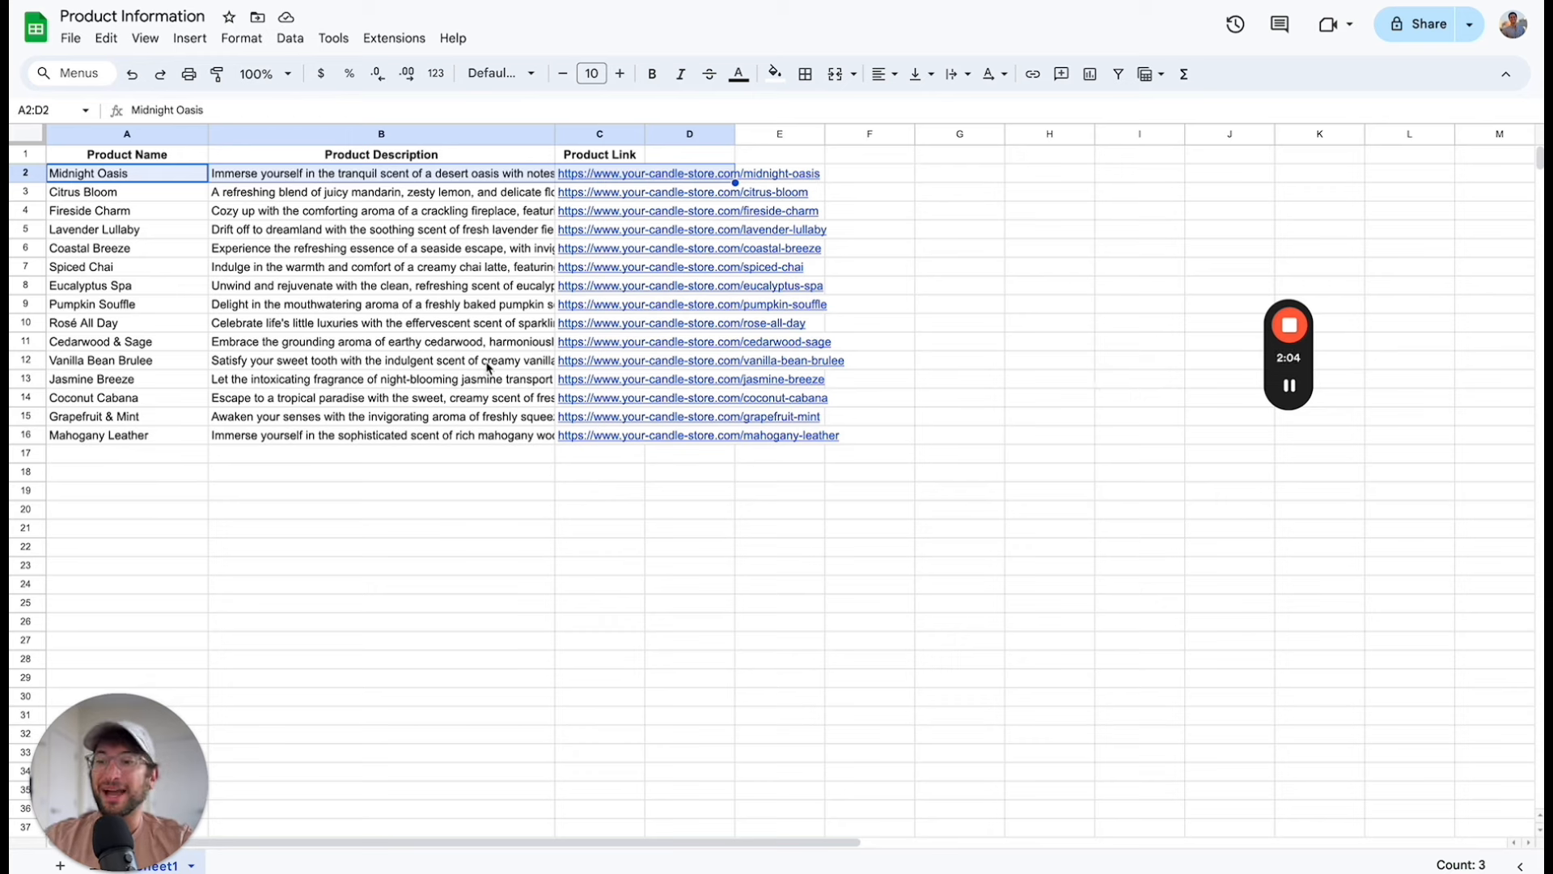
# Switch back to Make and set the trigger to watch Sheet1 of the Product Information spreadsheet.
pyautogui.click(575, 1)
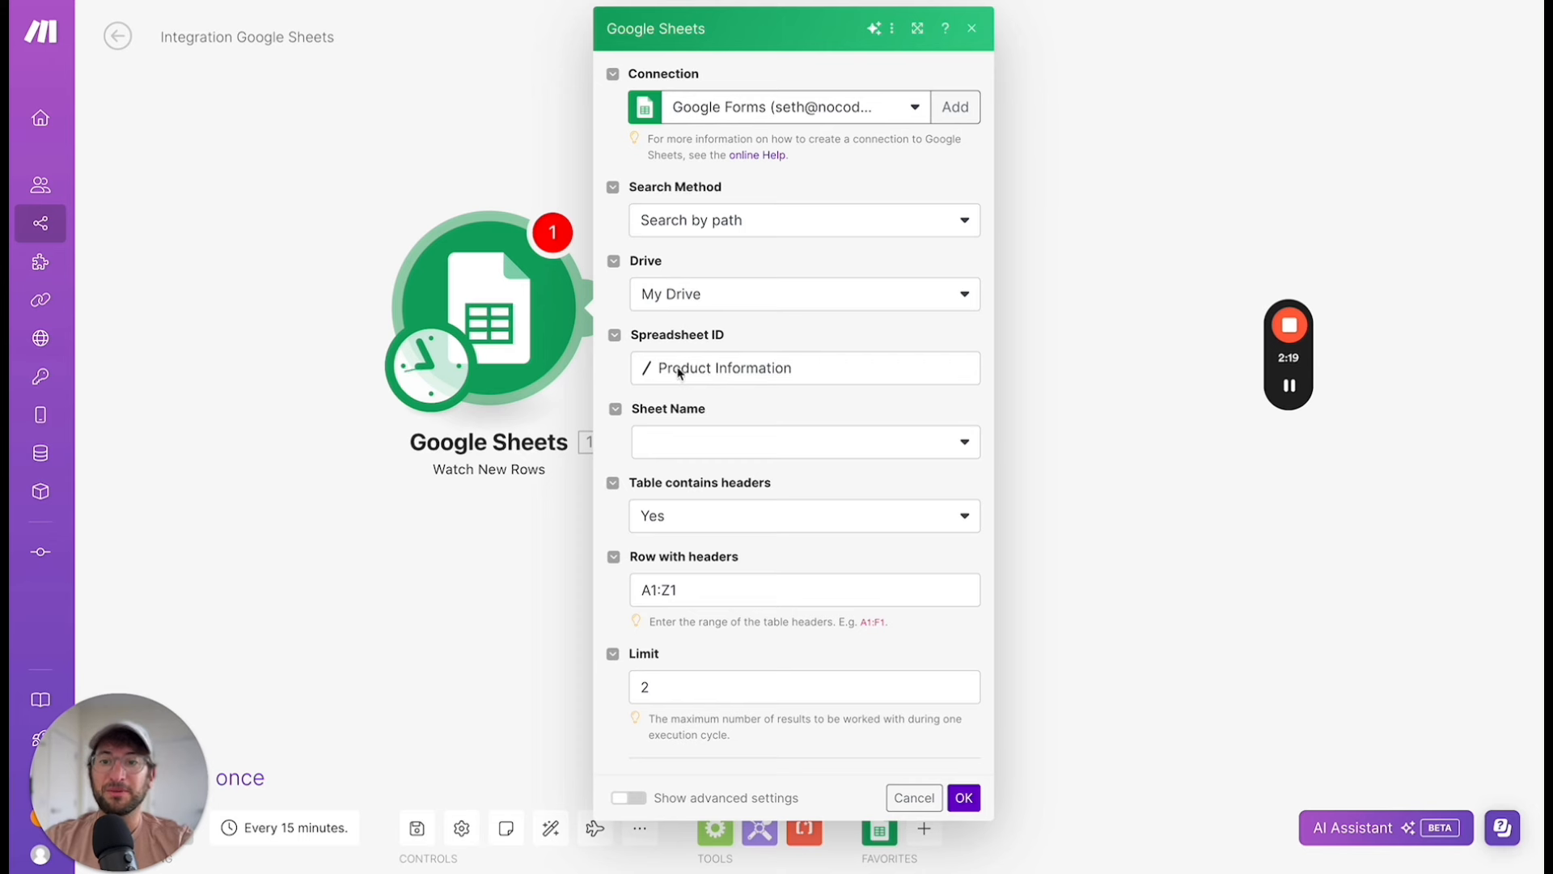
pyautogui.click(697, 445)
pyautogui.click(676, 475)
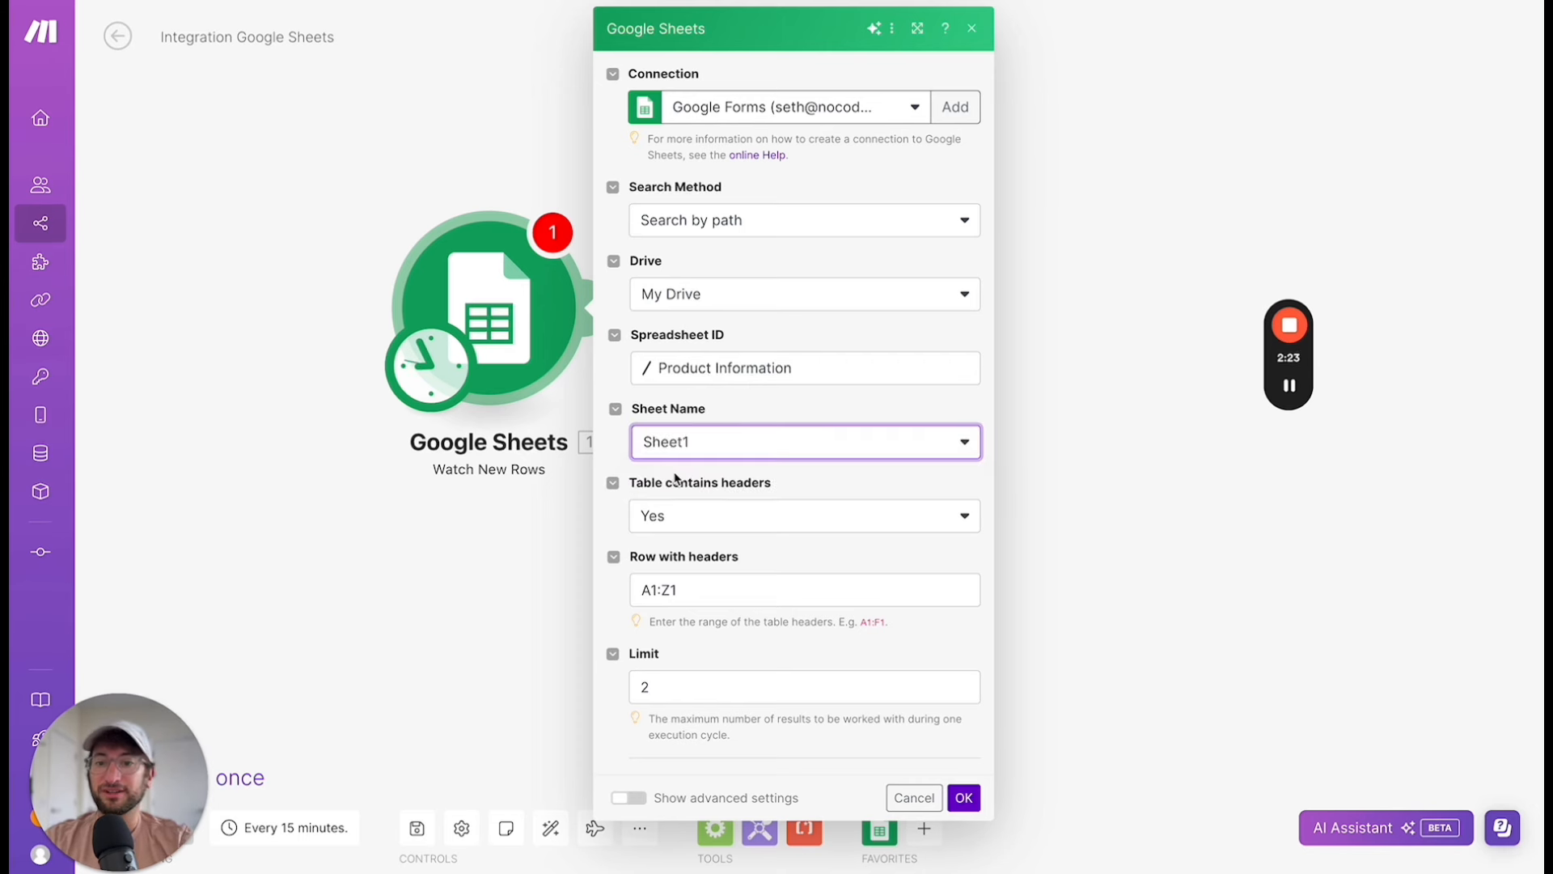
# Check the sheet name and the header row of the Product Information spreadsheet against the trigger's settings.
pyautogui.hotkey('ctrl', 'Tab')
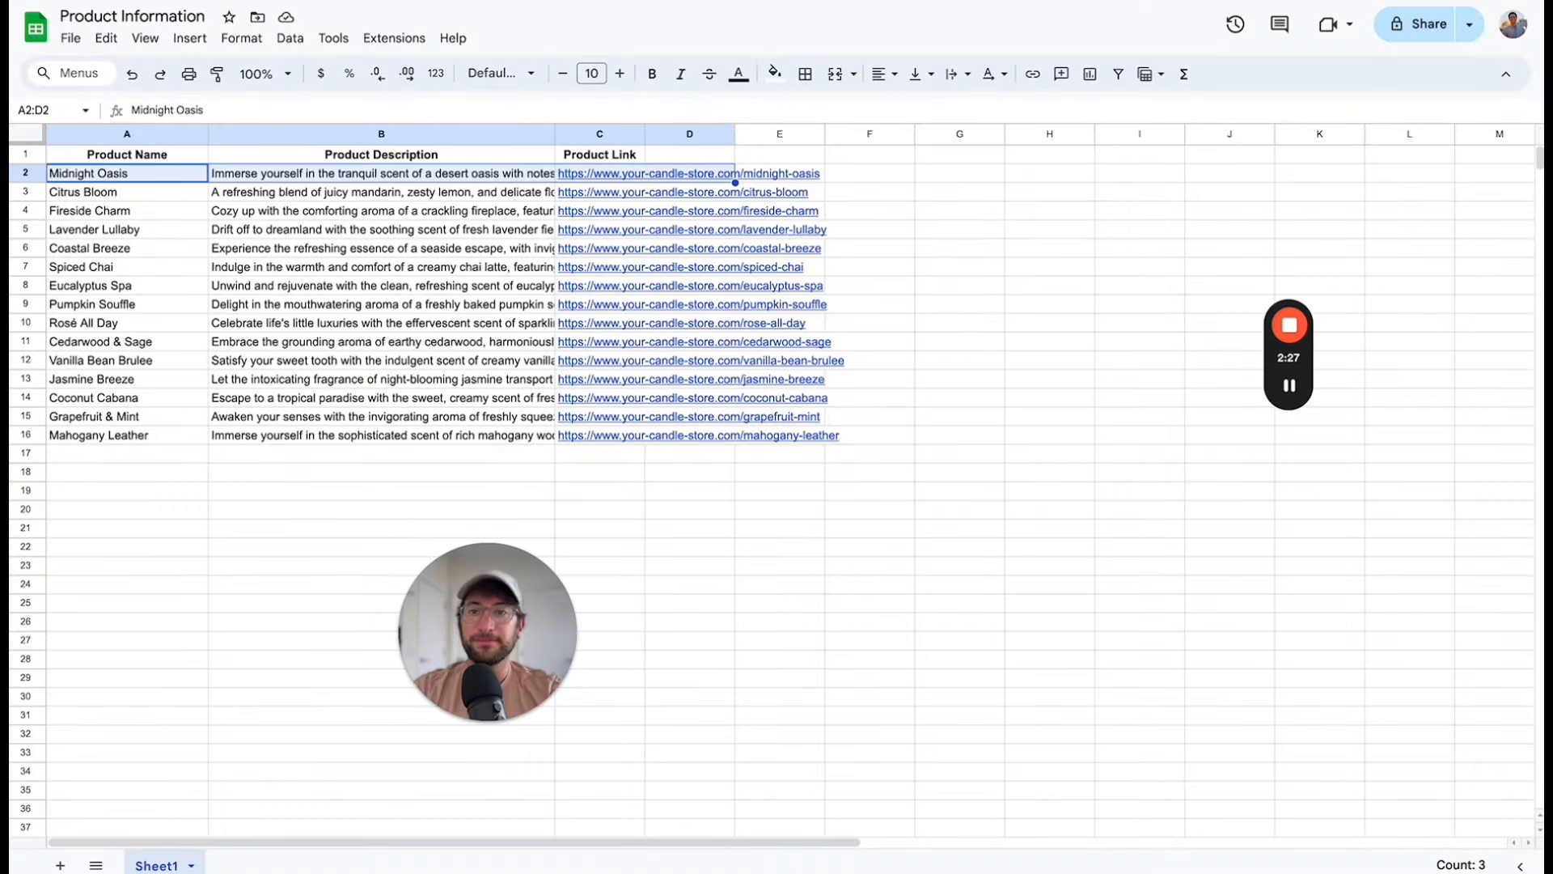
pyautogui.hotkey('ctrl', 'shift', 'Tab')
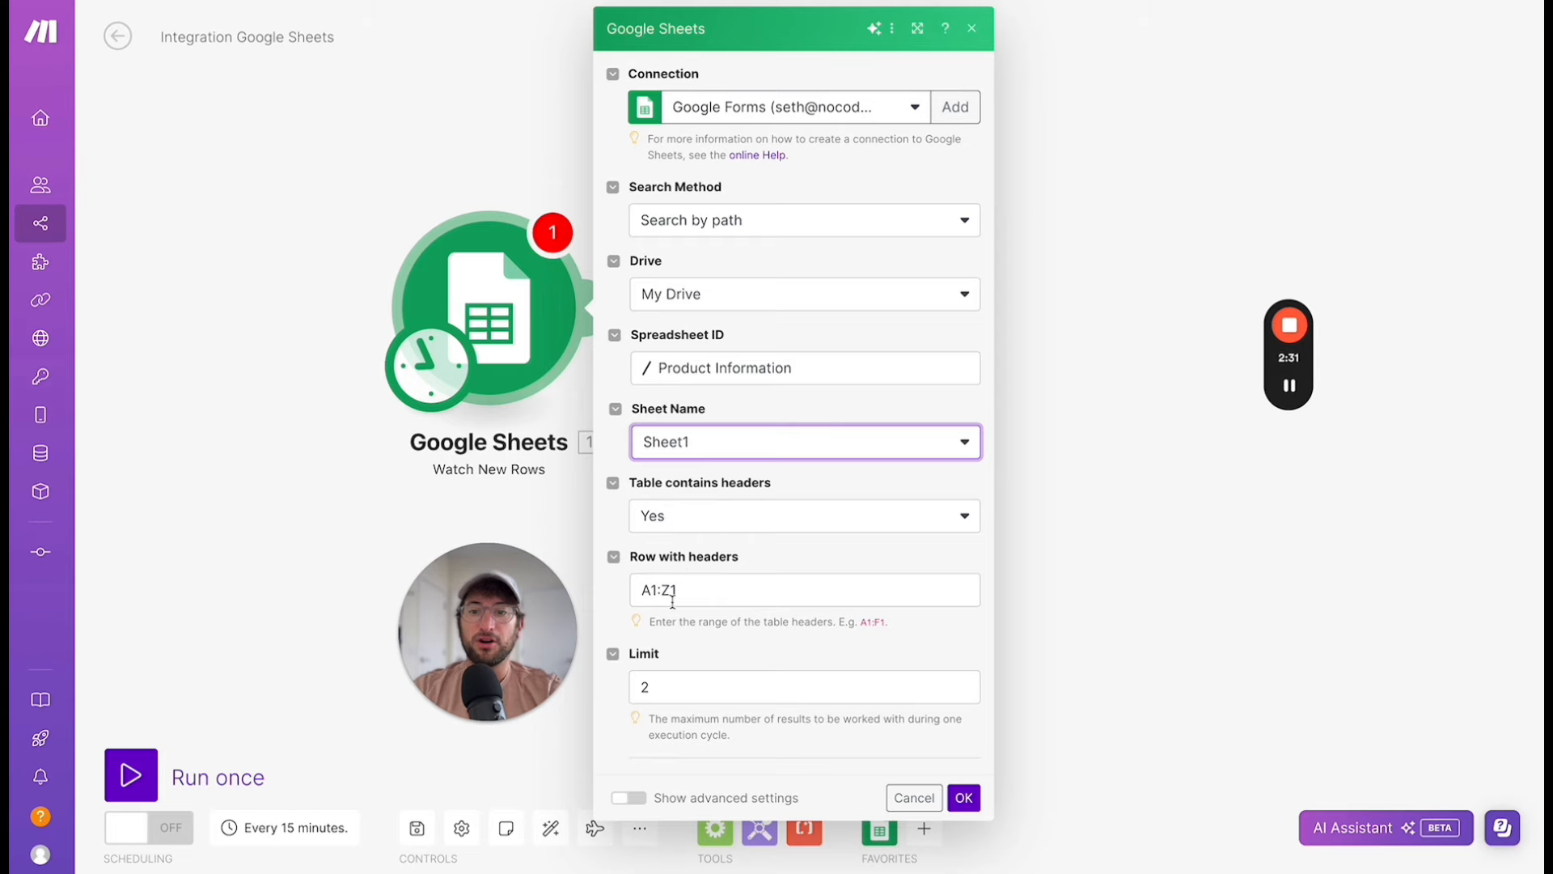
pyautogui.hotkey('ctrl', 'Tab')
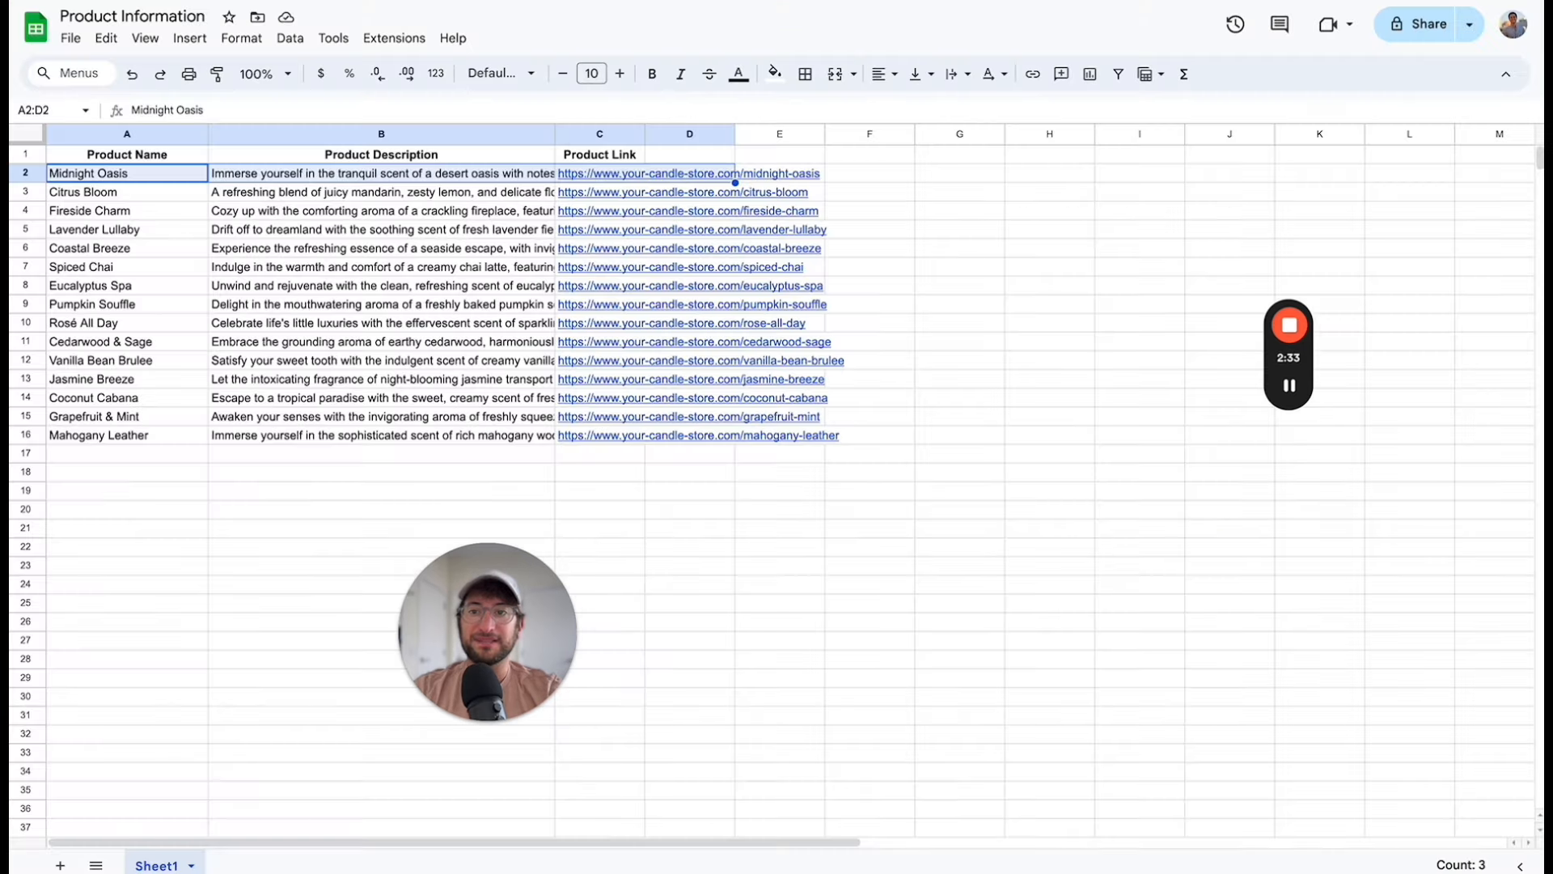
pyautogui.click(204, 197)
pyautogui.moveTo(162, 155); pyautogui.dragTo(445, 156)
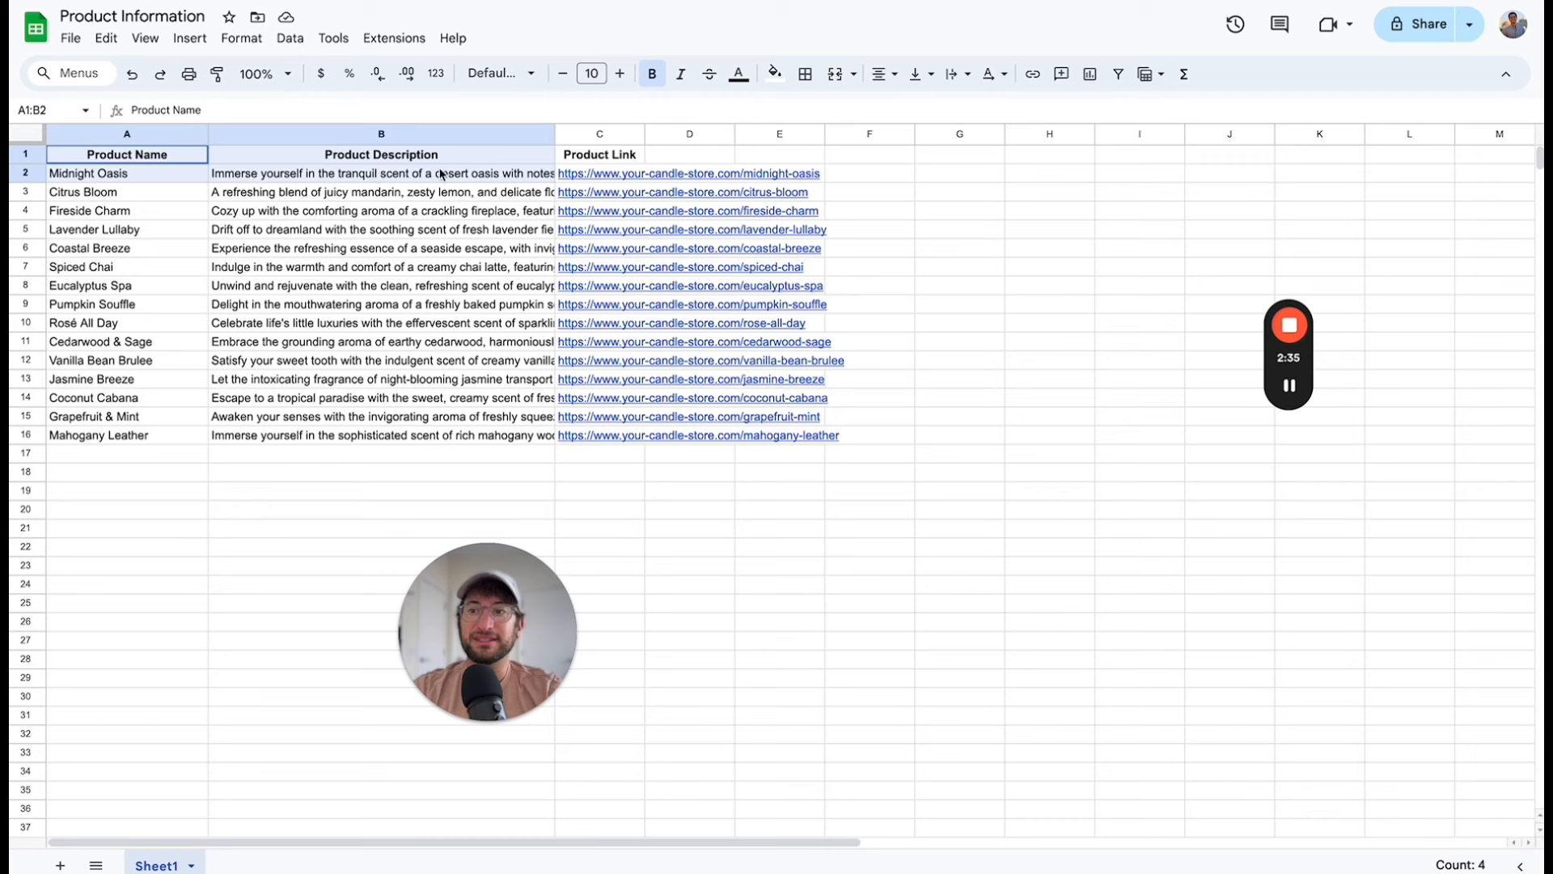
pyautogui.click(26, 154)
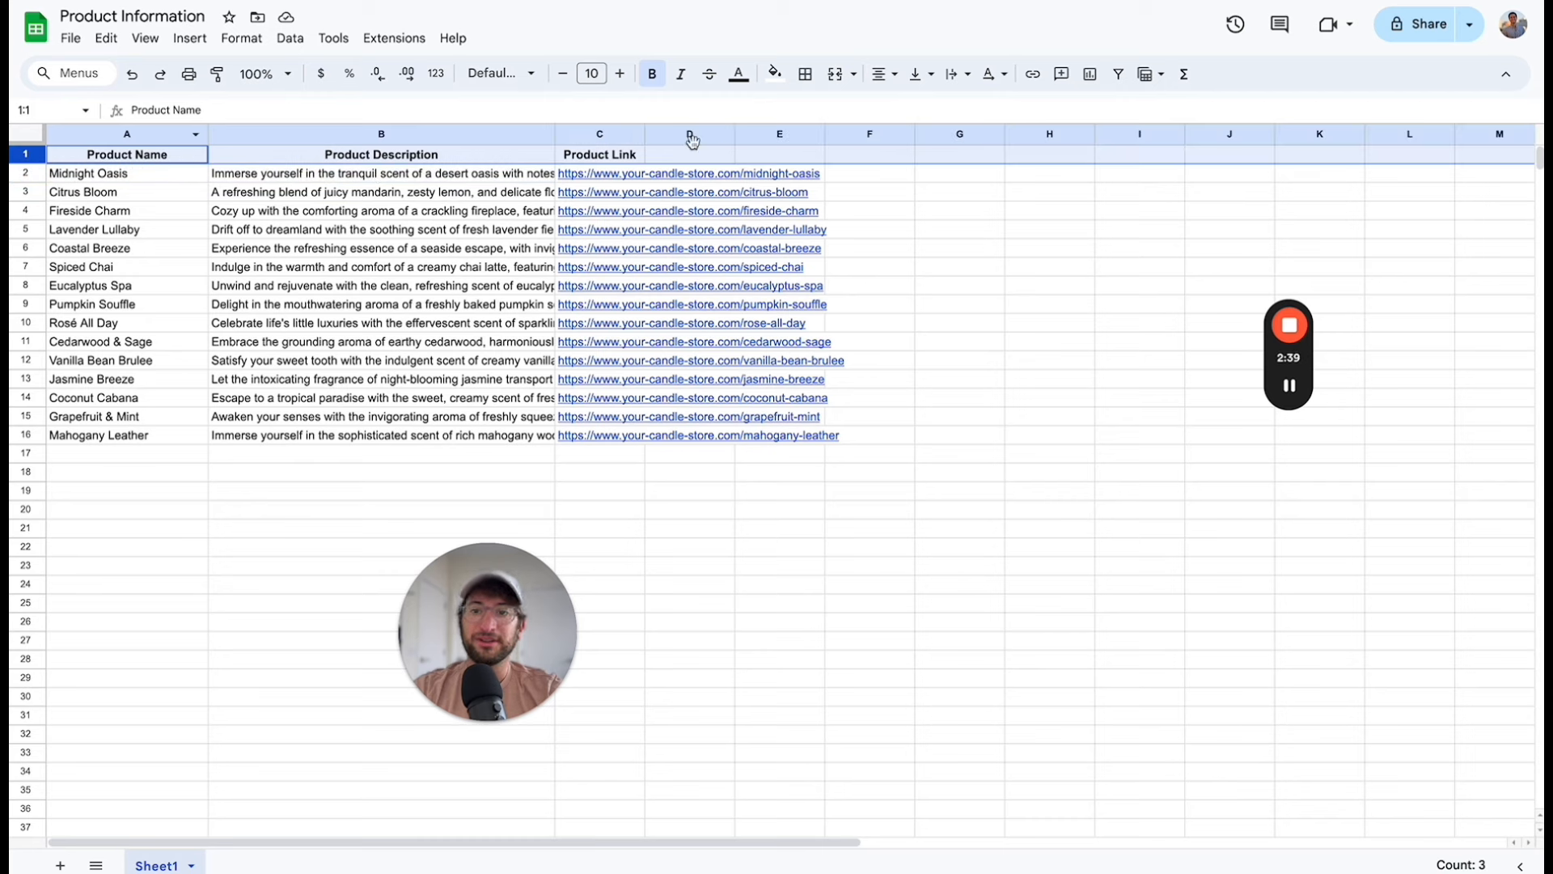
# Back in Make, set the trigger's limit to 1, confirm its settings and choose All as the starting point.
pyautogui.hotkey('ctrl', 'Tab')
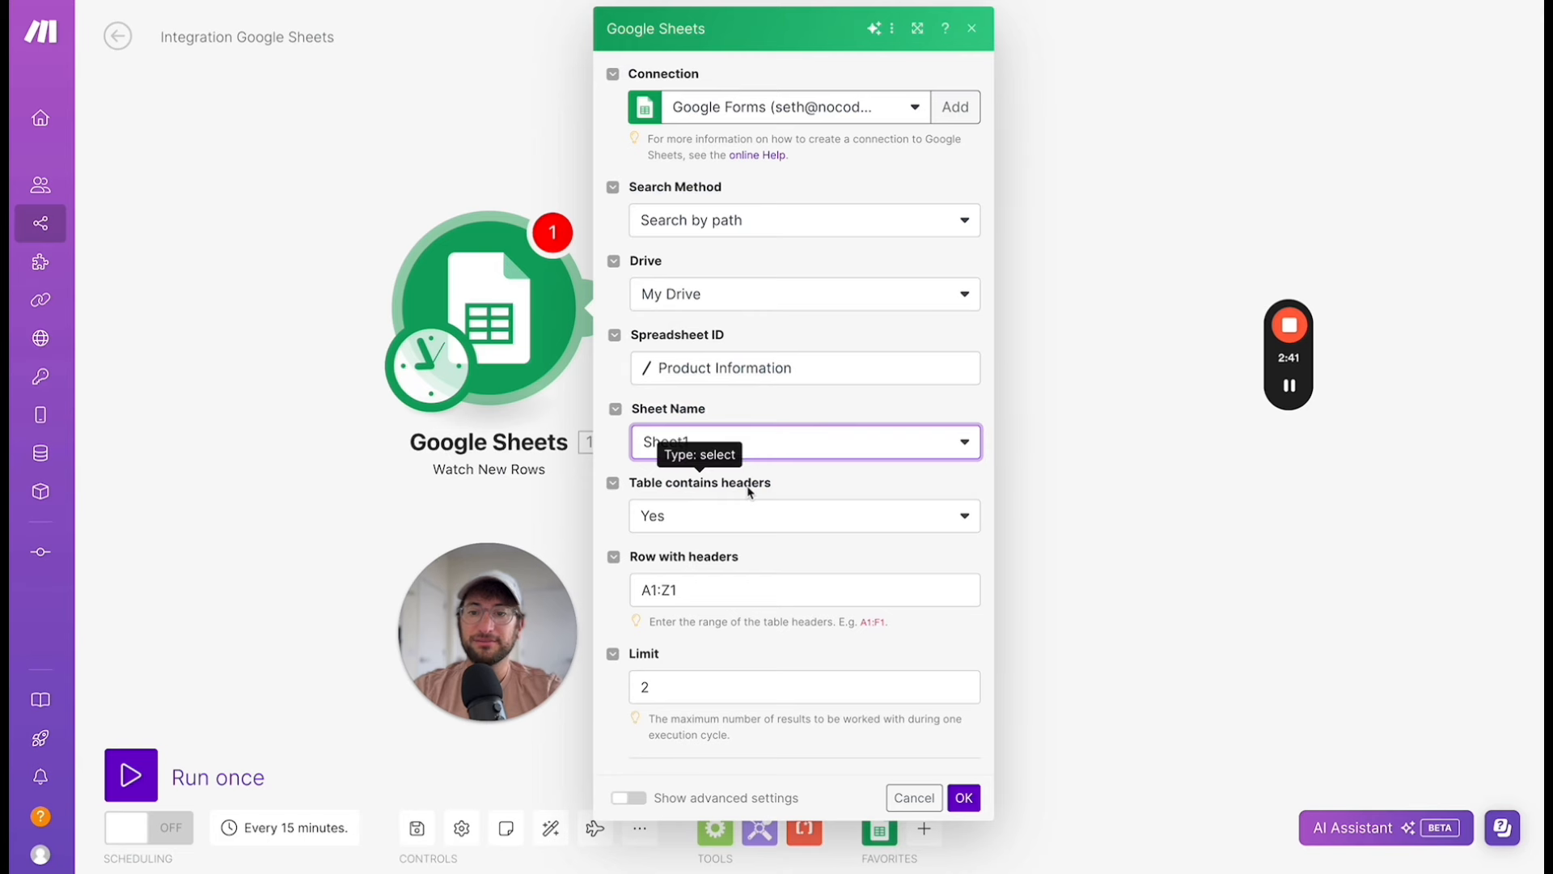
pyautogui.click(681, 684)
pyautogui.write('1')
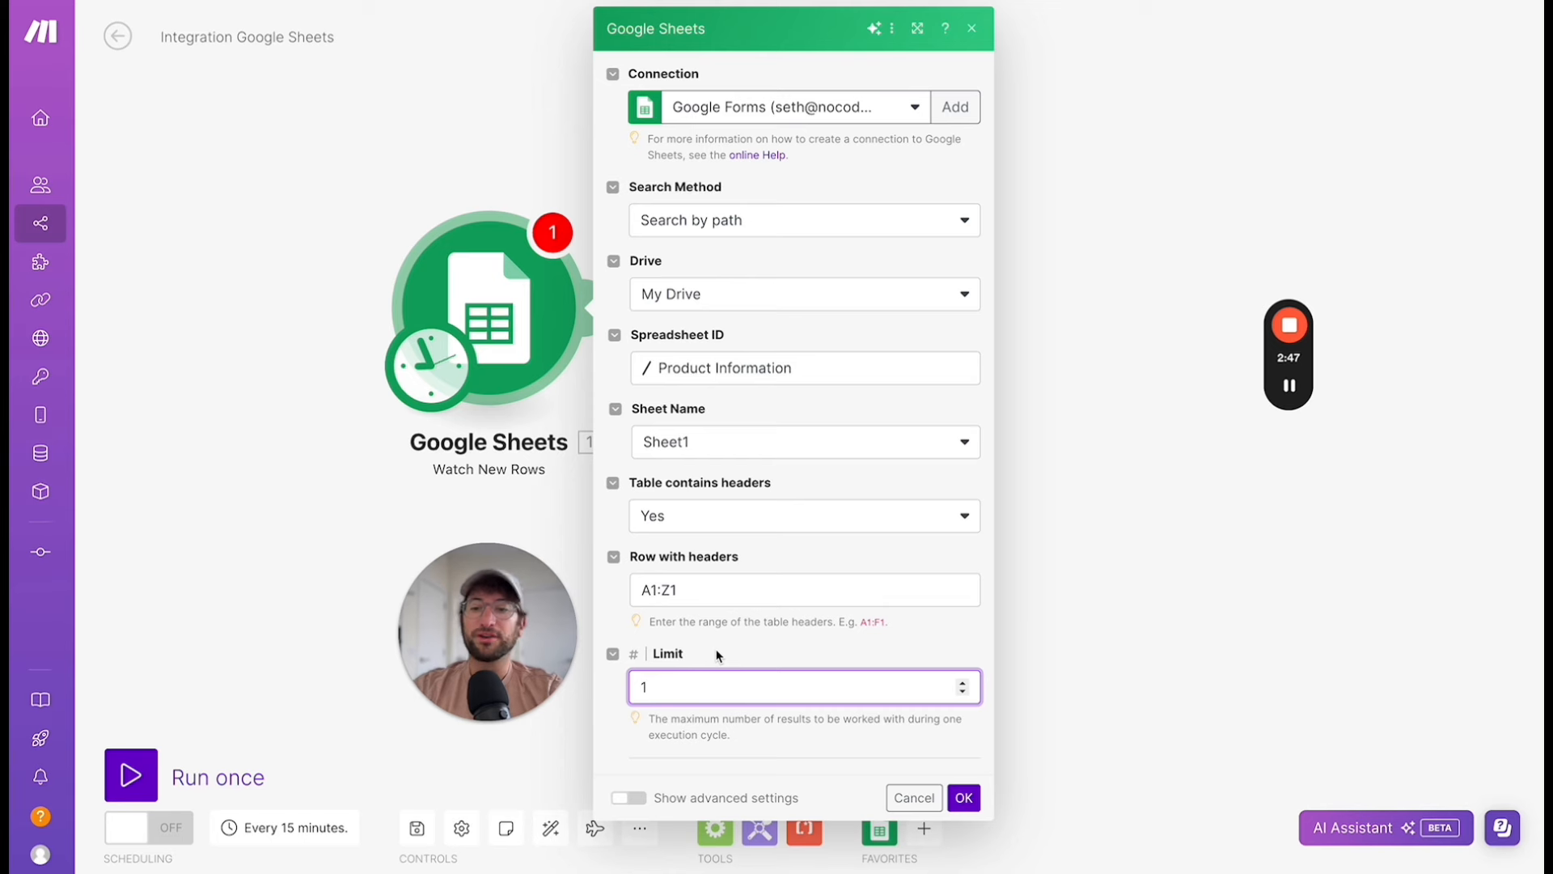
pyautogui.click(963, 797)
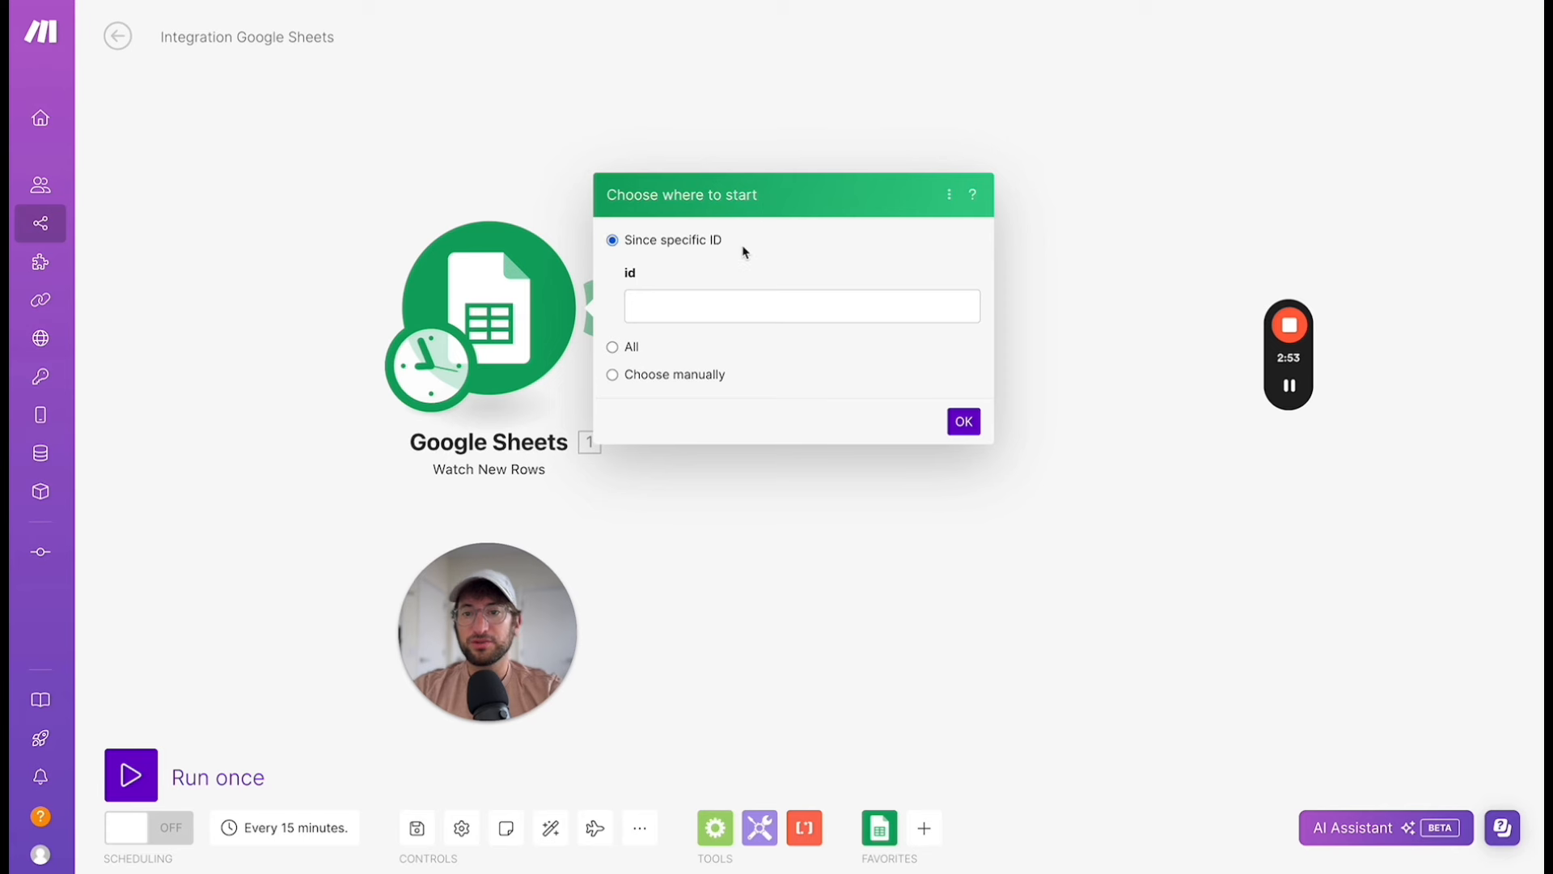
pyautogui.click(618, 351)
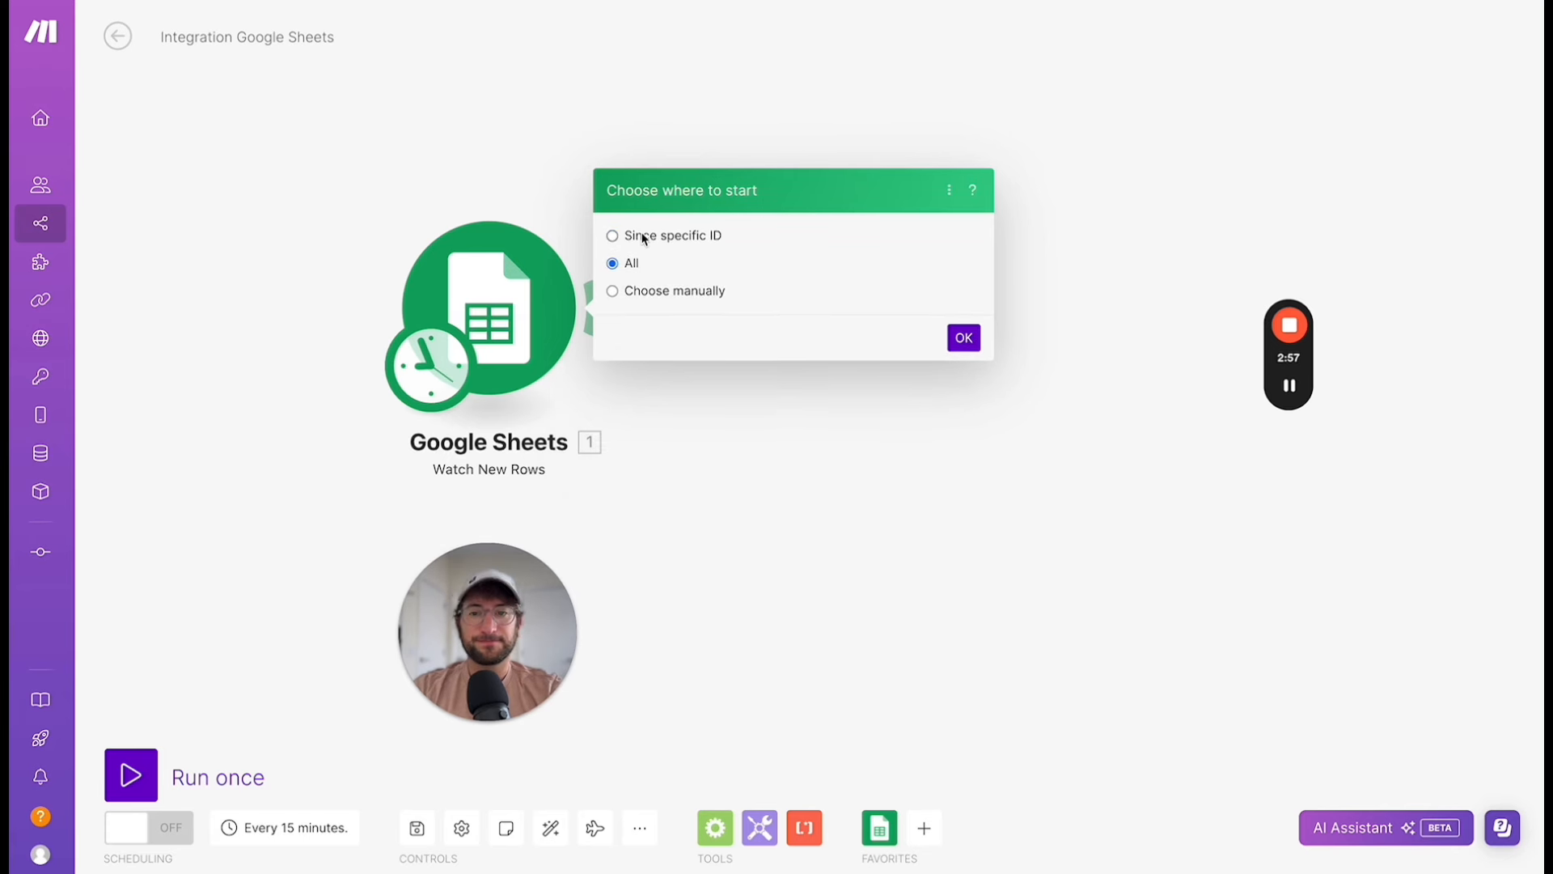
pyautogui.click(959, 339)
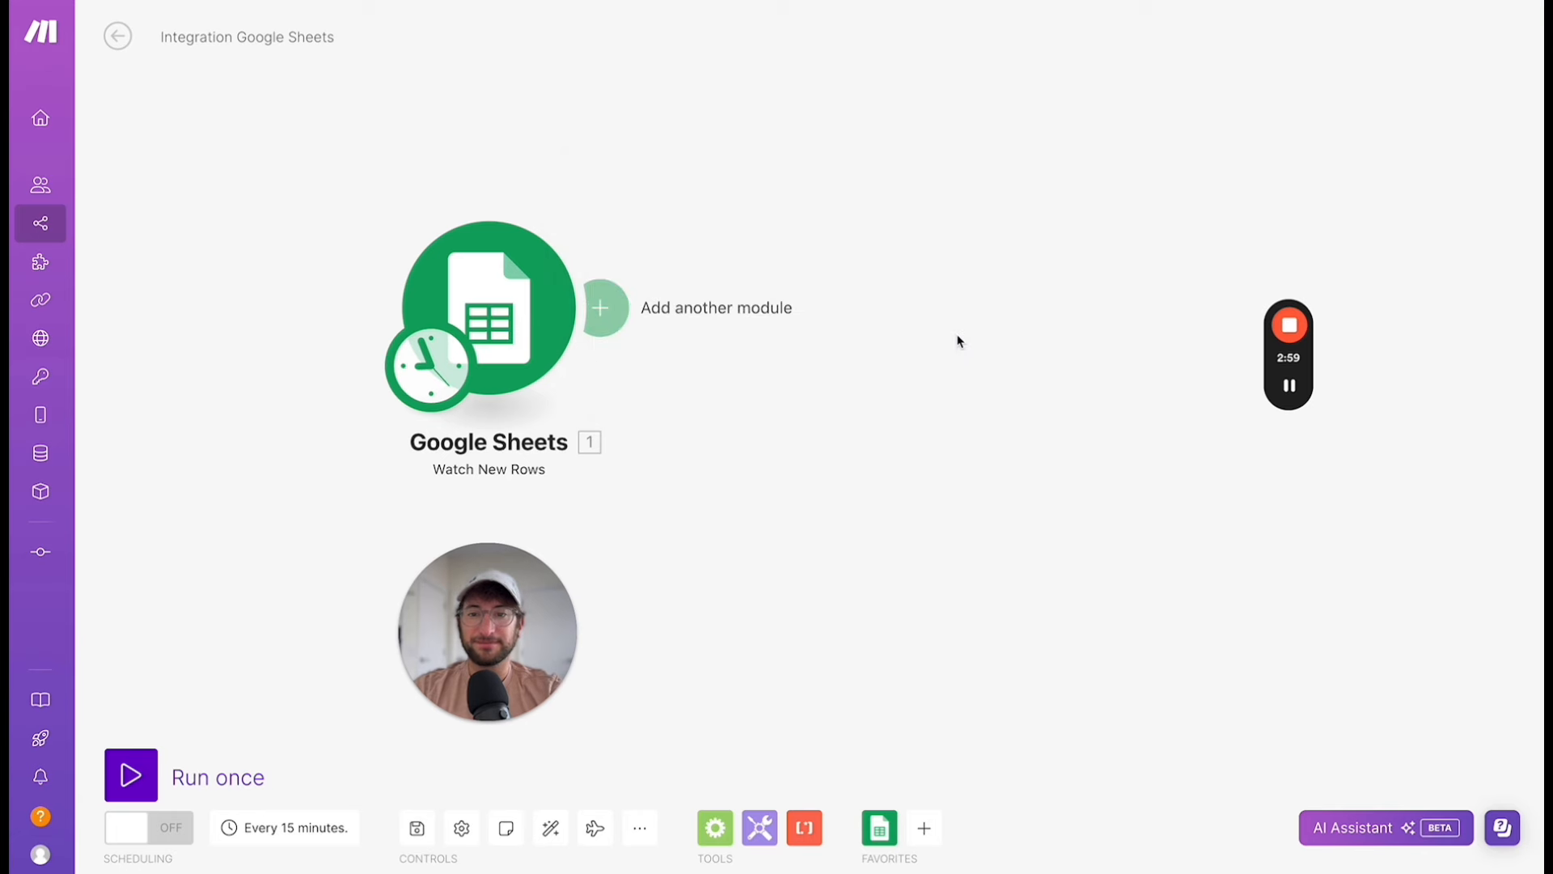
# Add a Router module after the Google Sheets trigger.
pyautogui.click(624, 315)
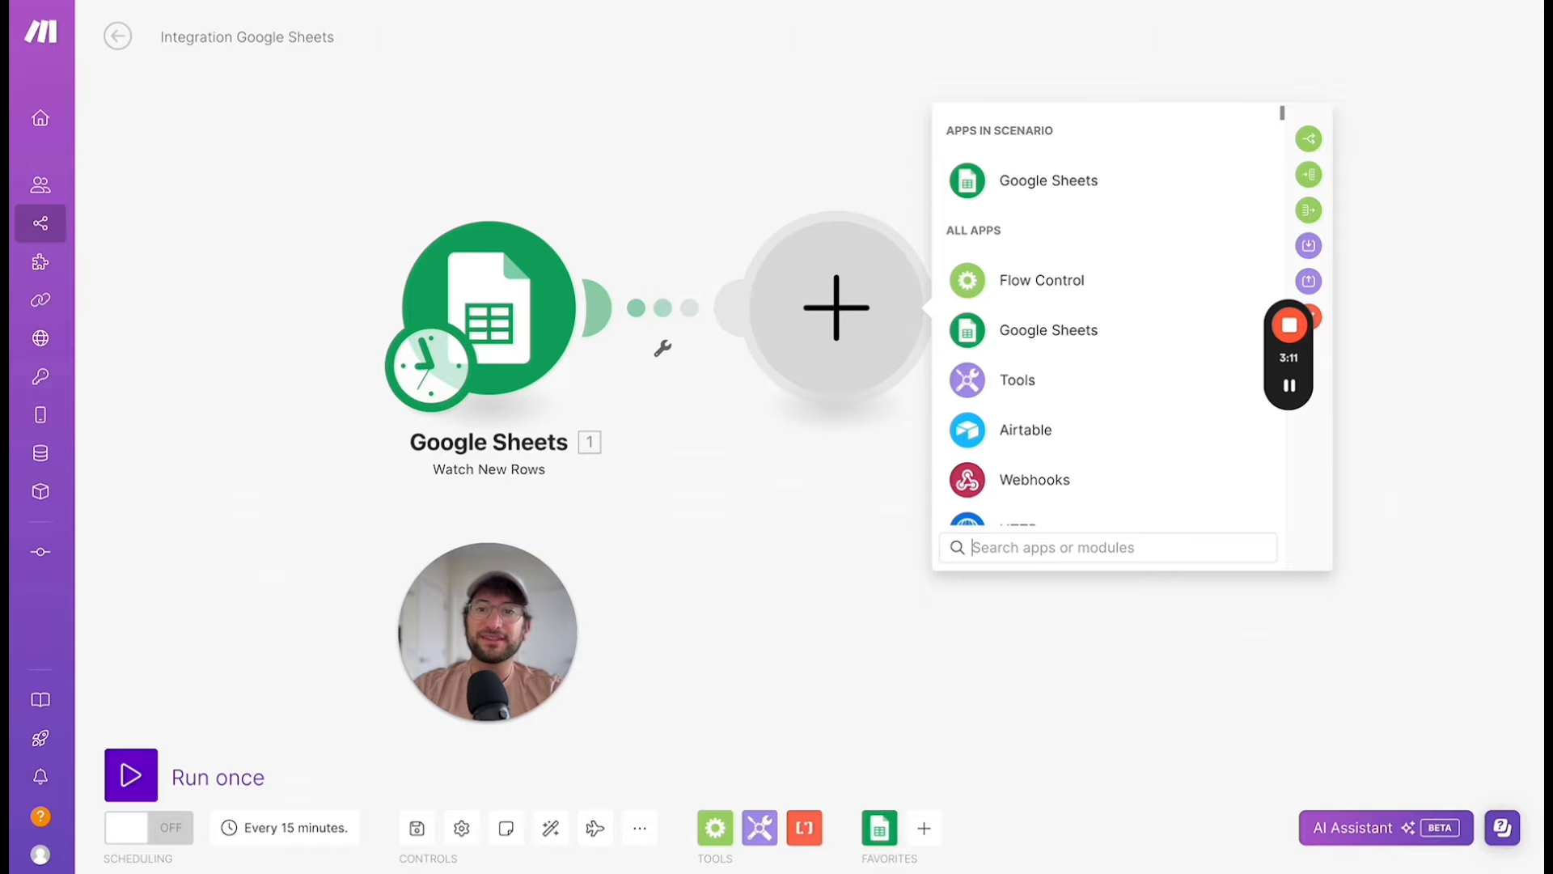
pyautogui.click(712, 2)
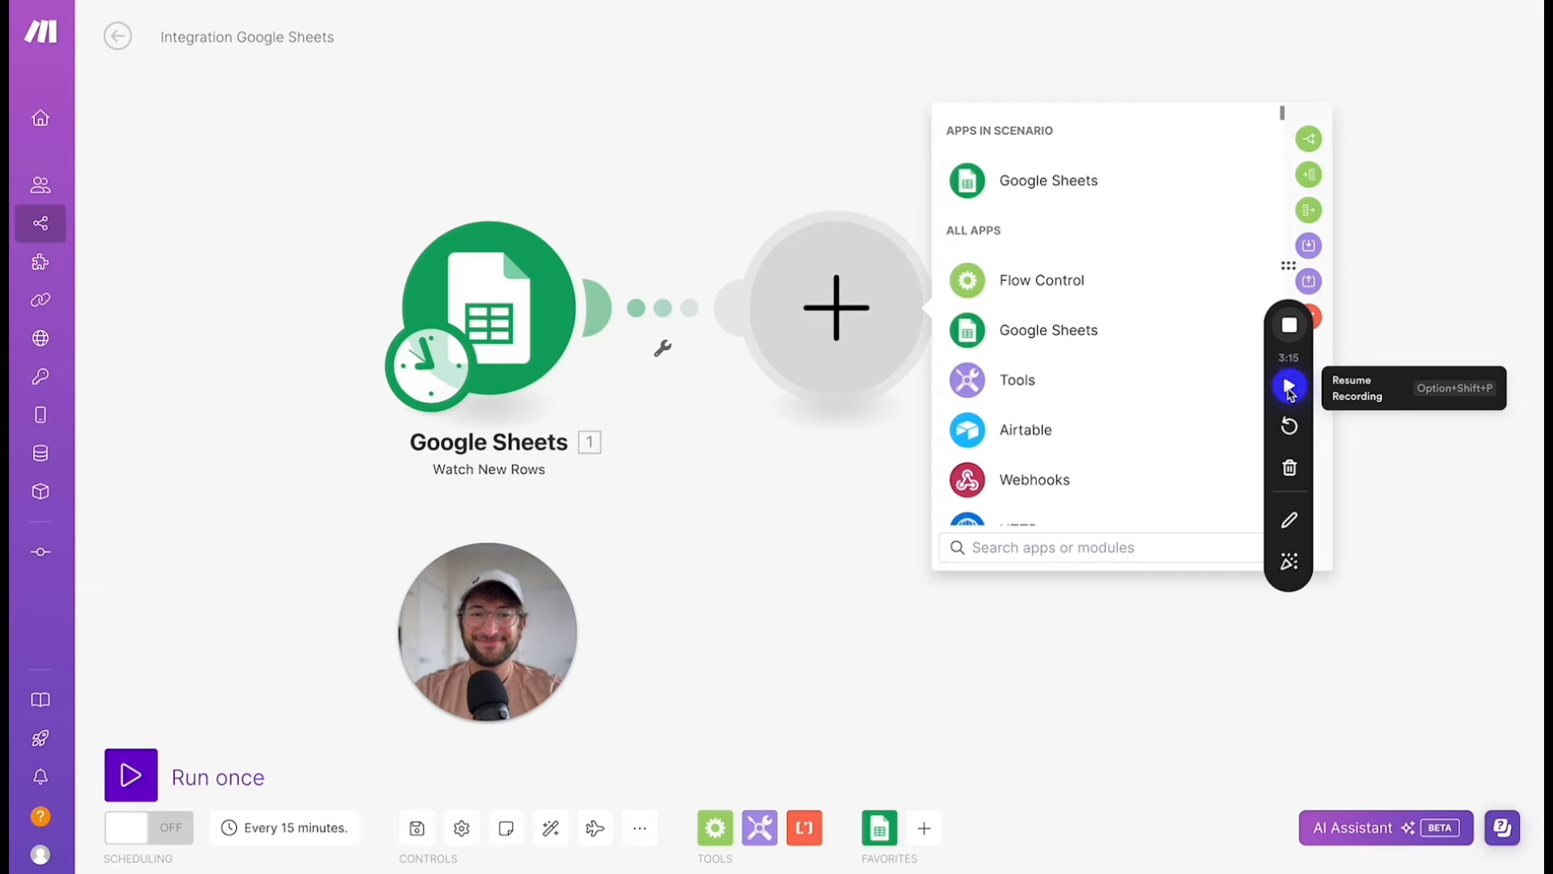
pyautogui.click(1288, 385)
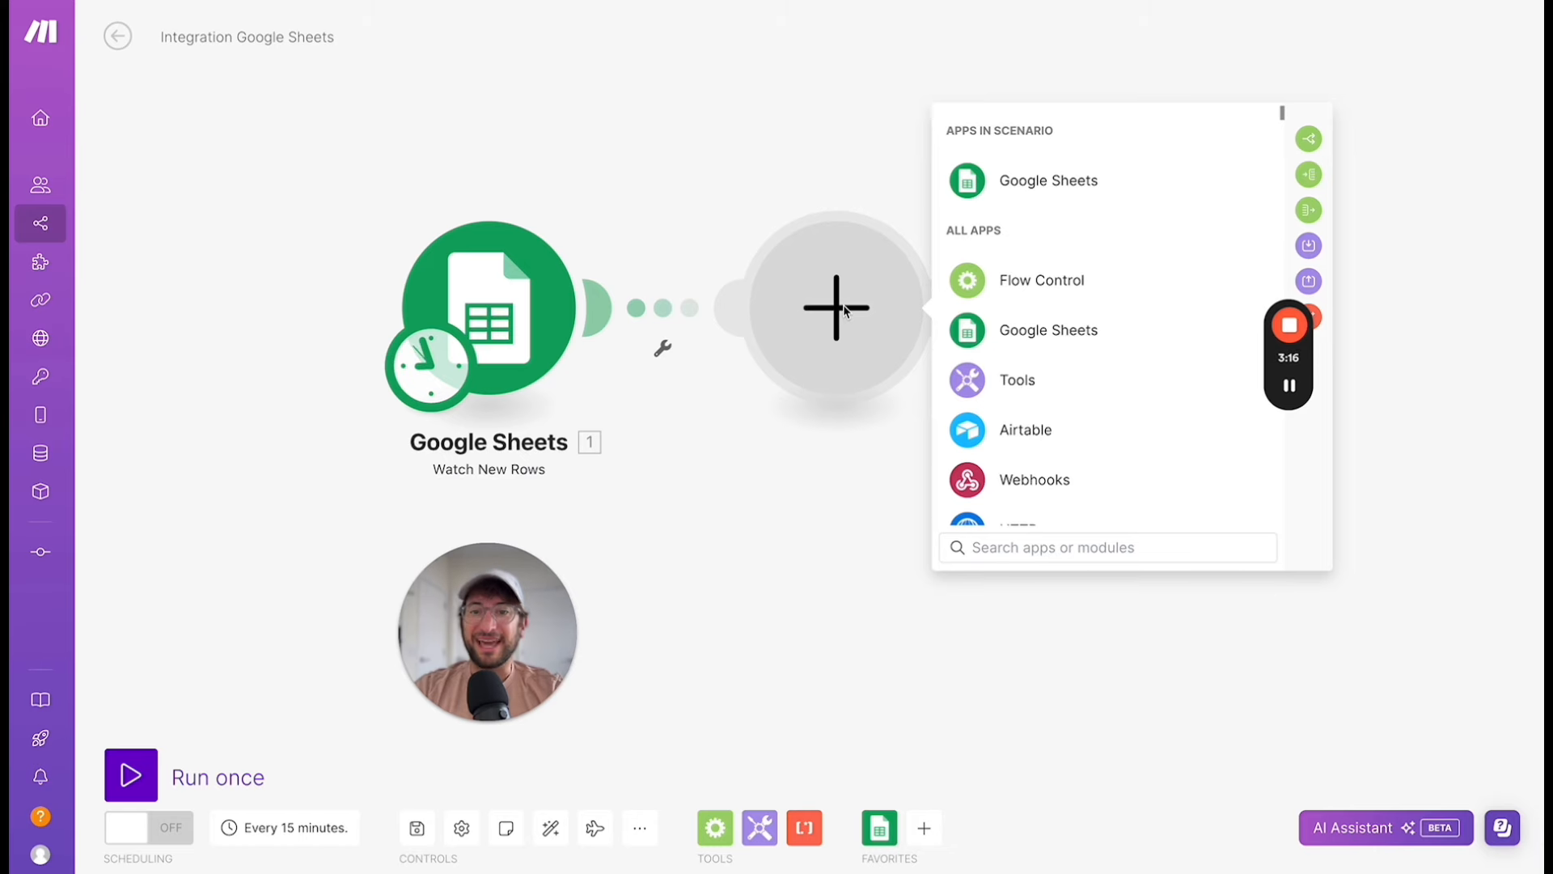
pyautogui.moveTo(843, 311); pyautogui.dragTo(778, 331)
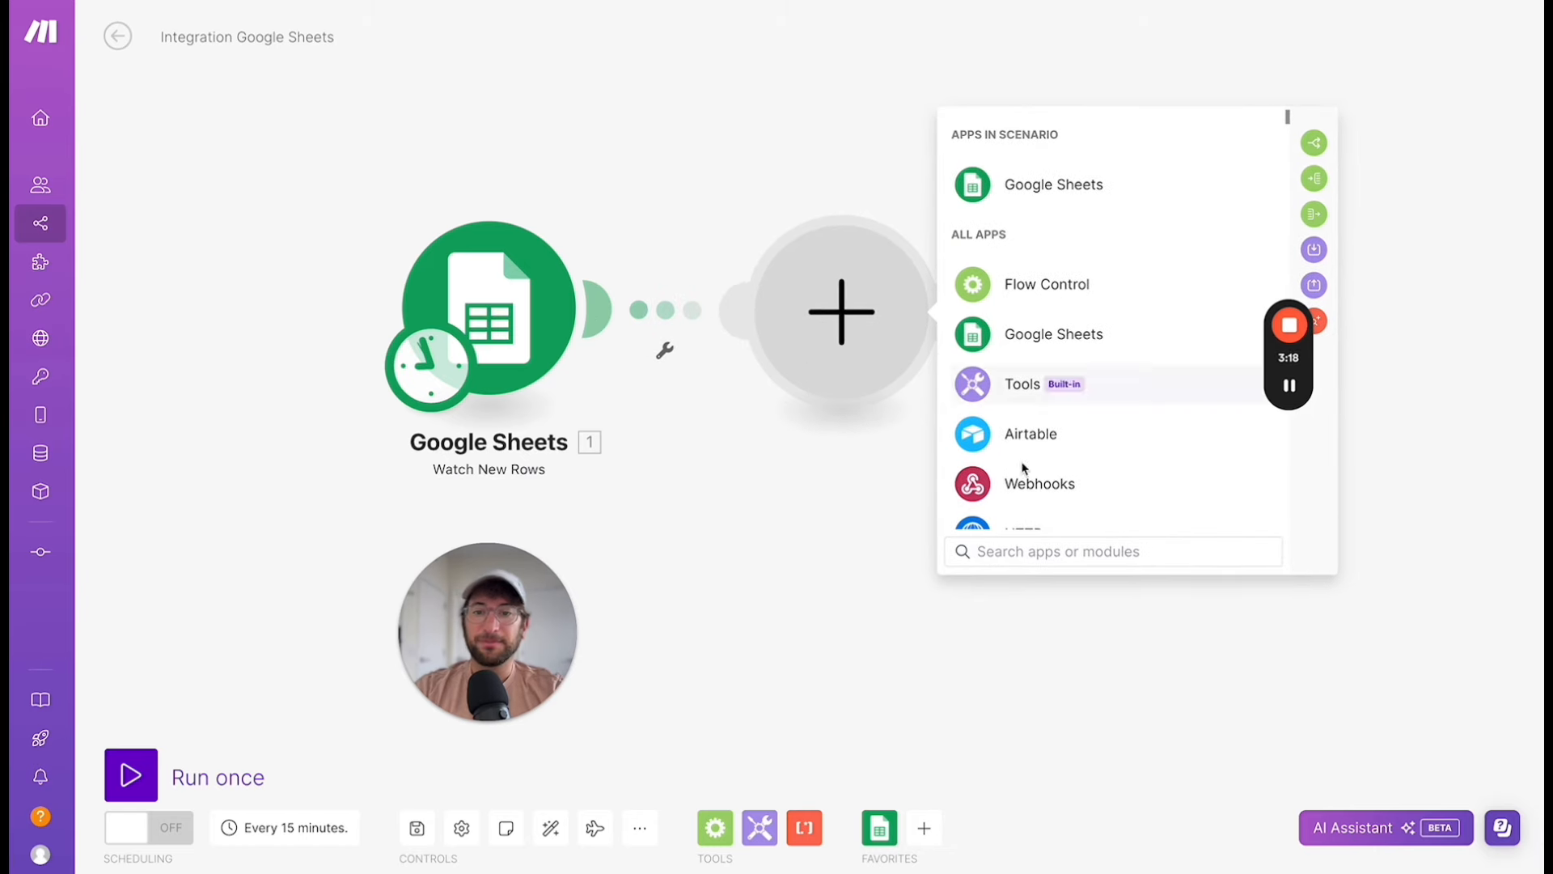
pyautogui.click(1035, 553)
pyautogui.write('rout')
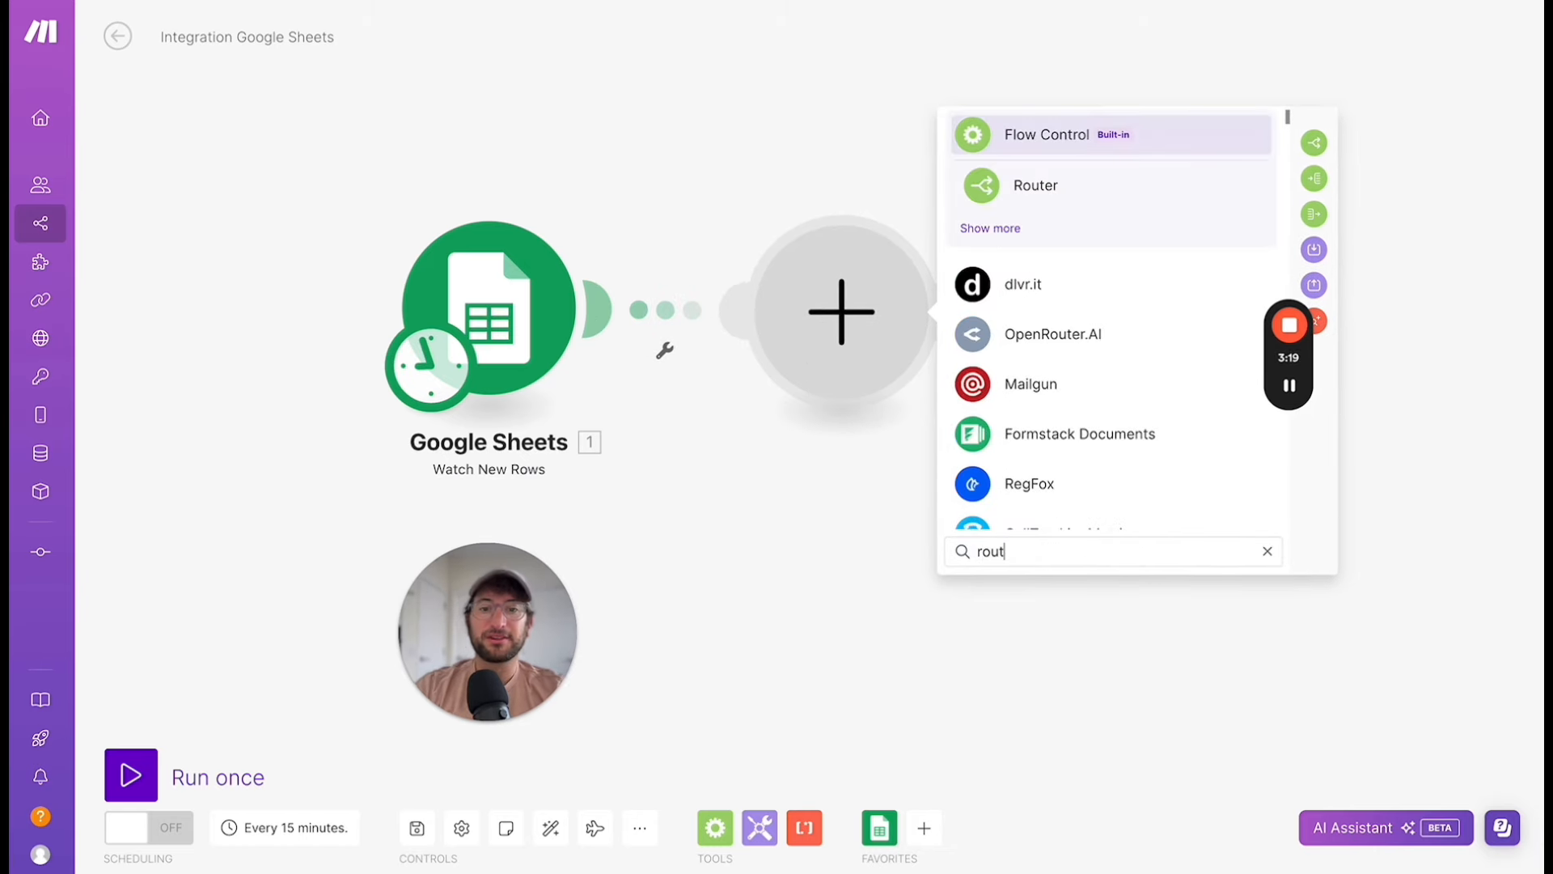
pyautogui.click(1012, 188)
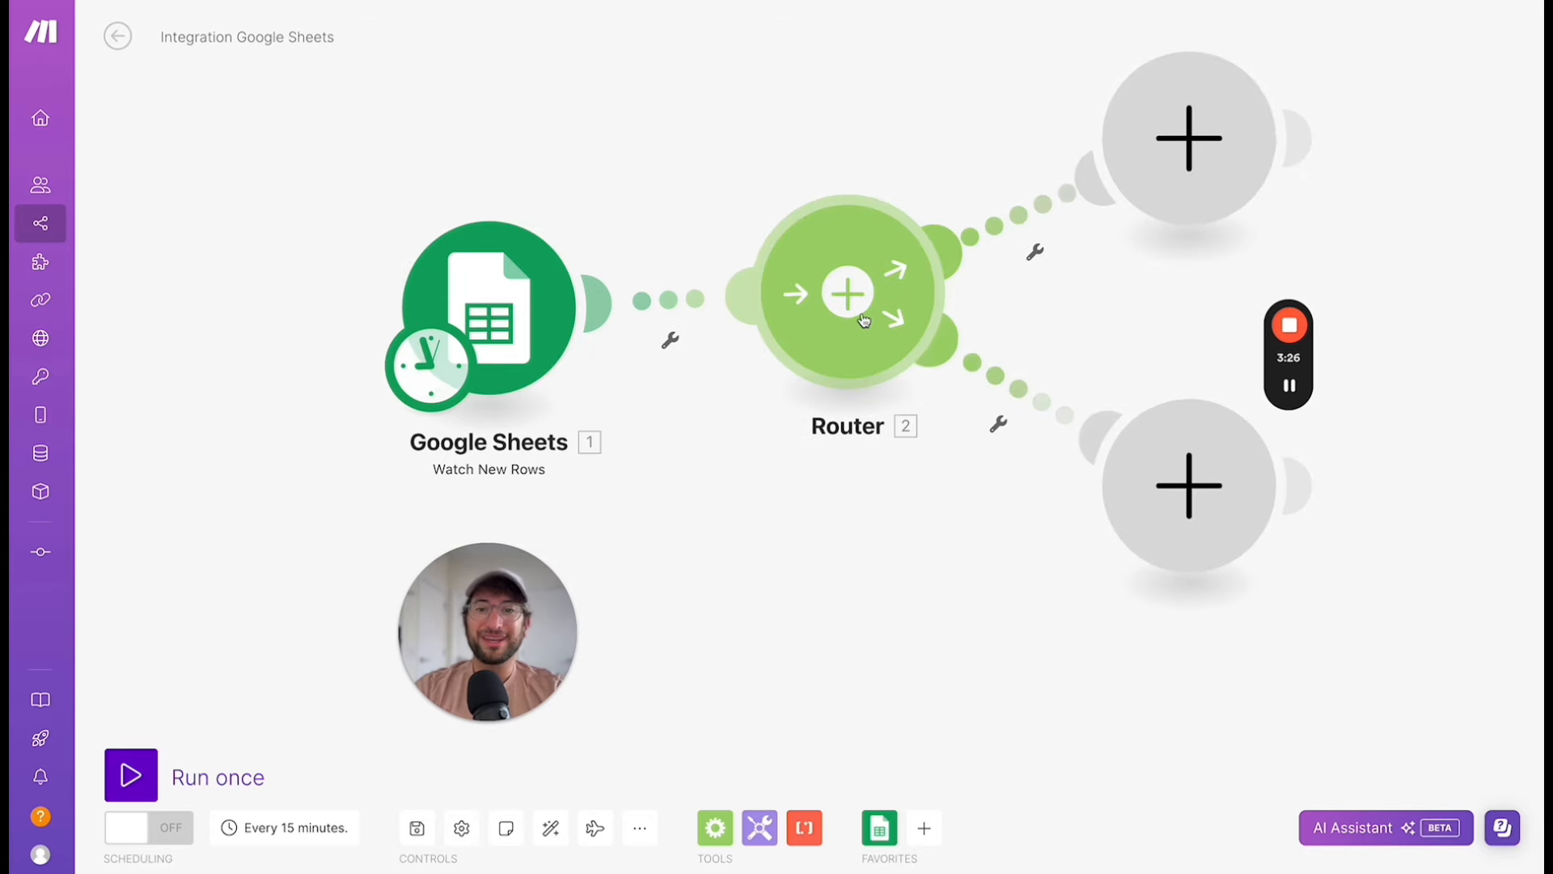
pyautogui.moveTo(846, 293); pyautogui.dragTo(817, 330)
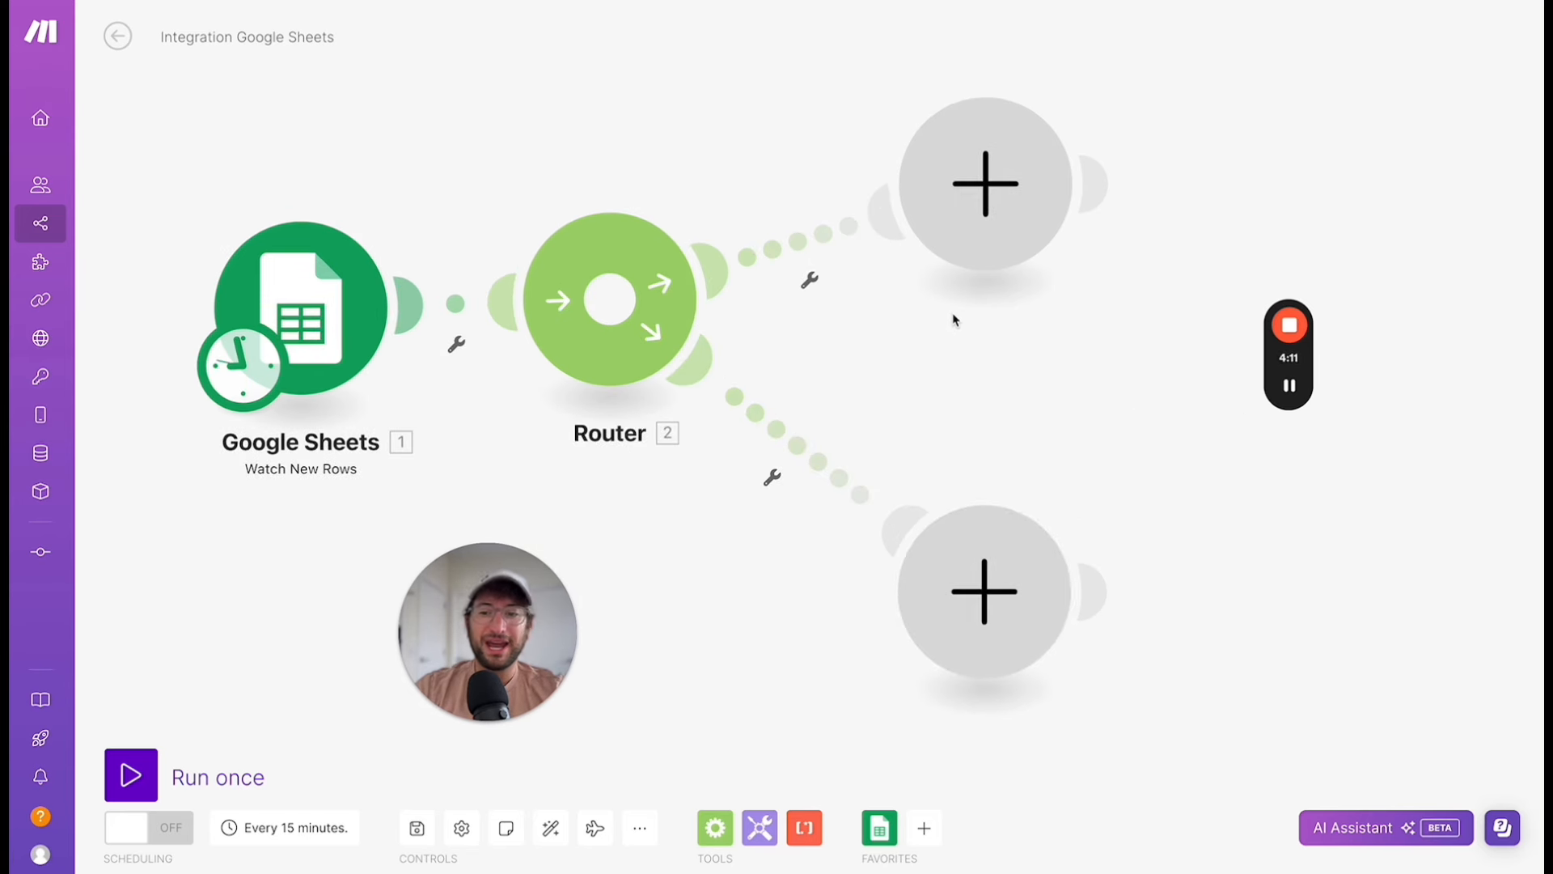
# Start adding a module on the router's upper route and search the apps for openai.
pyautogui.moveTo(948, 196)
pyautogui.mouseDown()
pyautogui.moveTo(942, 262)
pyautogui.moveTo(955, 217)
pyautogui.moveTo(921, 200)
pyautogui.mouseUp()
pyautogui.click(999, 207)
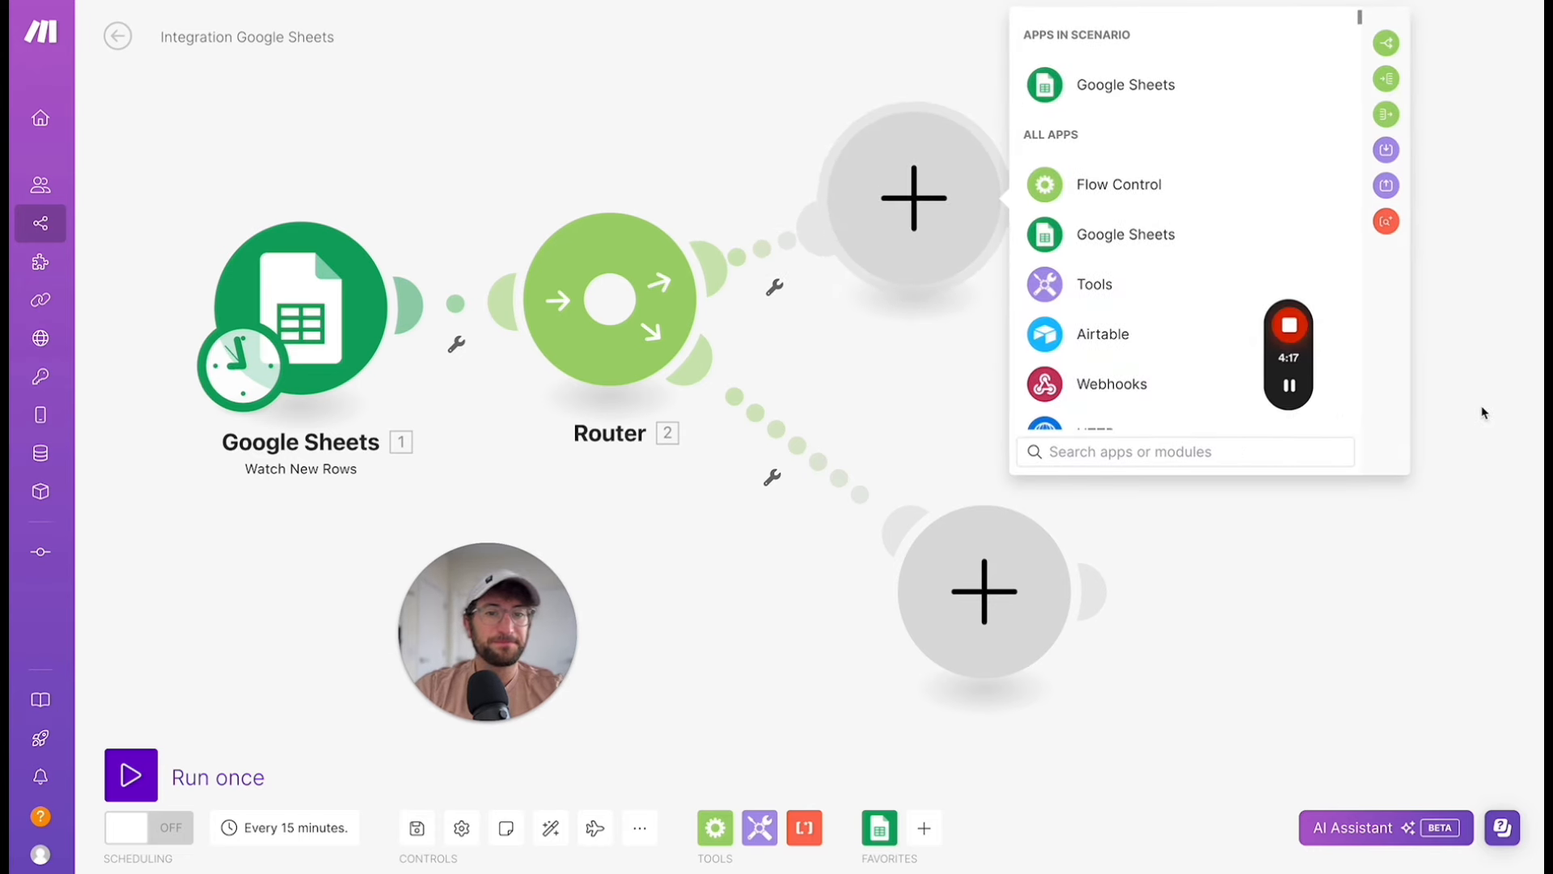
pyautogui.click(1108, 452)
pyautogui.write('chat')
pyautogui.hotkey('ctrl', 'a')
pyautogui.write('openai')
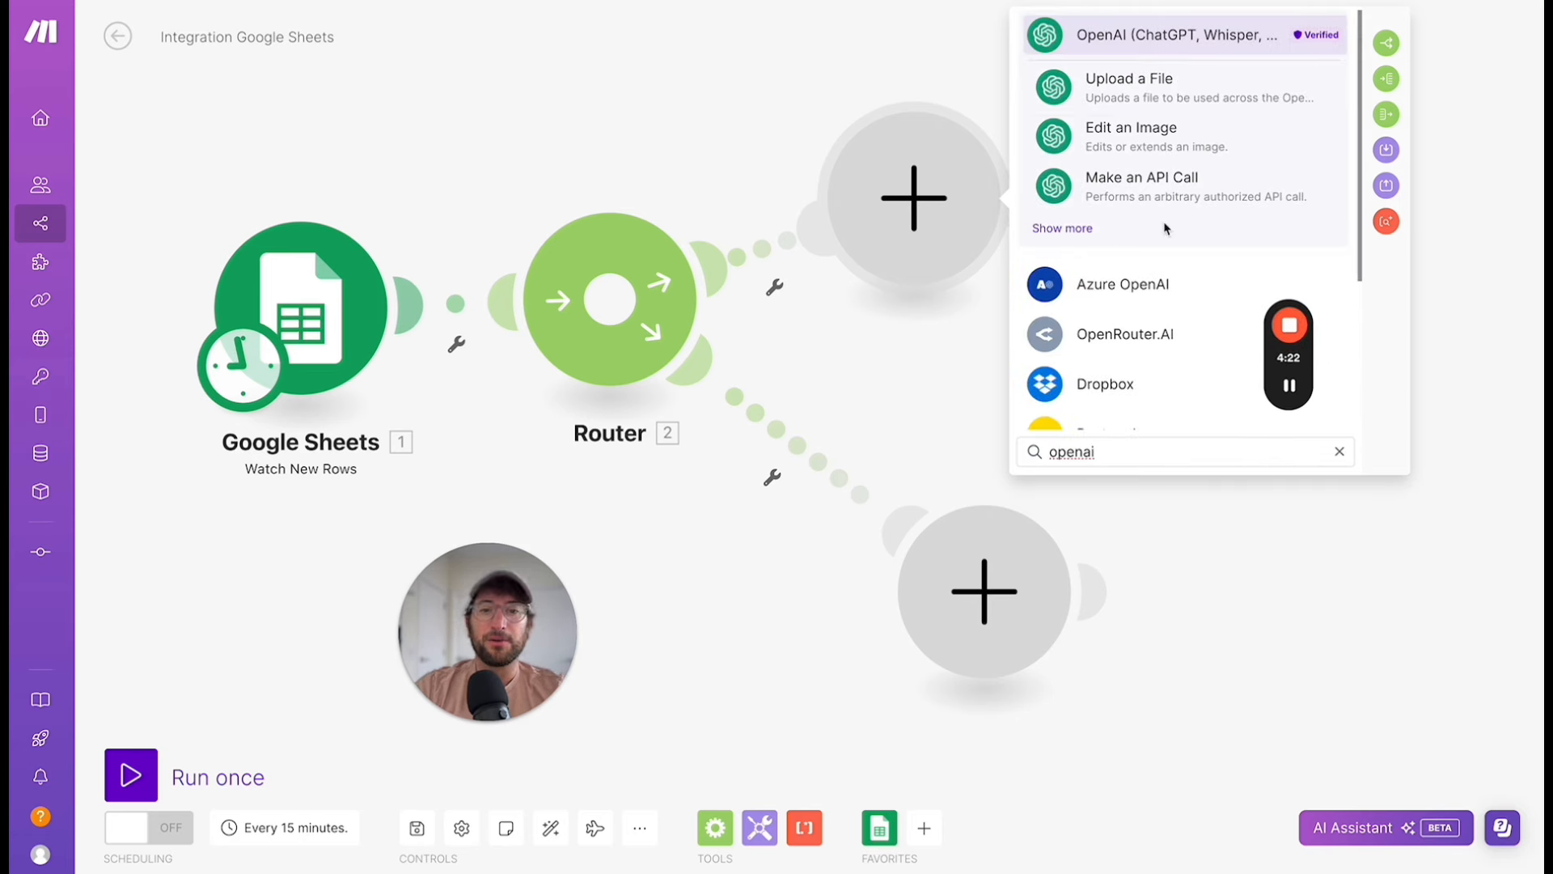
pyautogui.moveTo(1293, 357); pyautogui.dragTo(1510, 341)
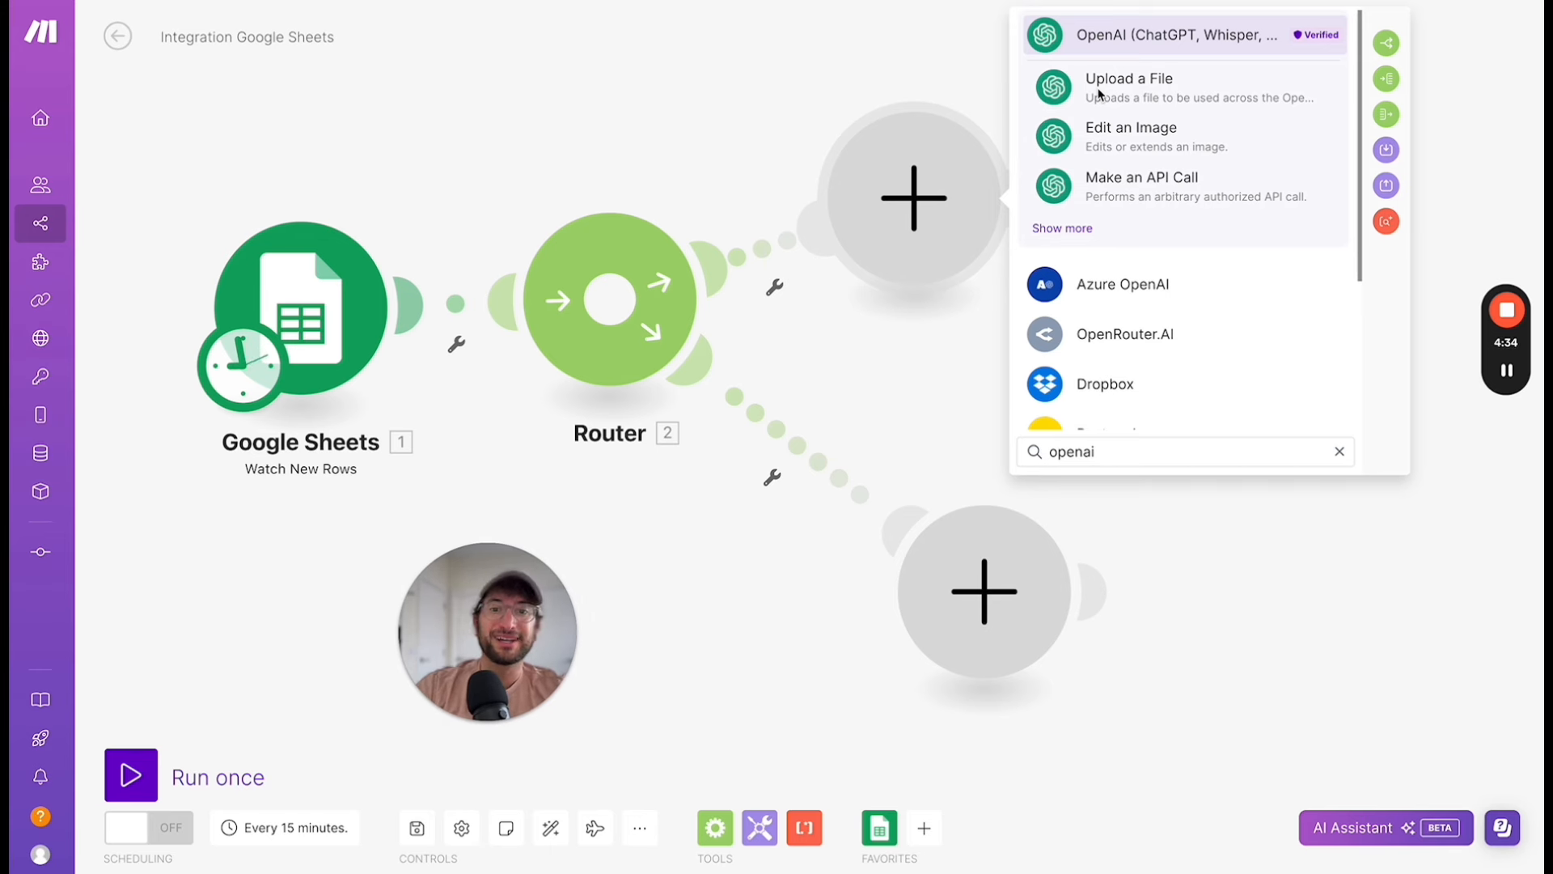
# Examine the modules offered by the OpenAI app and the other apps matching the search.
pyautogui.click(1087, 234)
pyautogui.scroll(-1, 1123, 250)
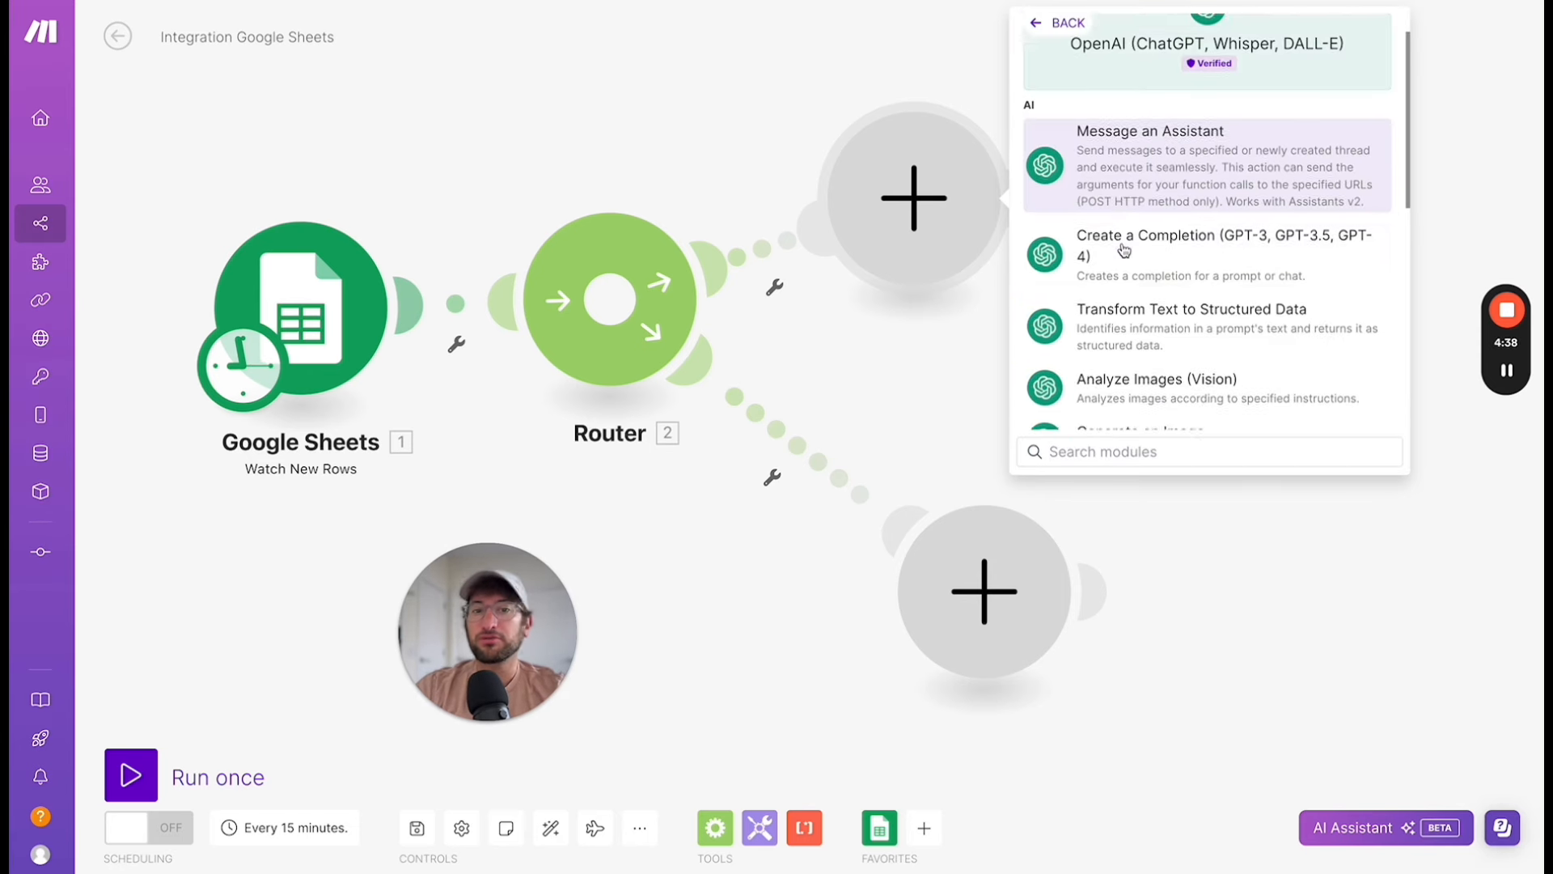
pyautogui.scroll(-1, 1123, 250)
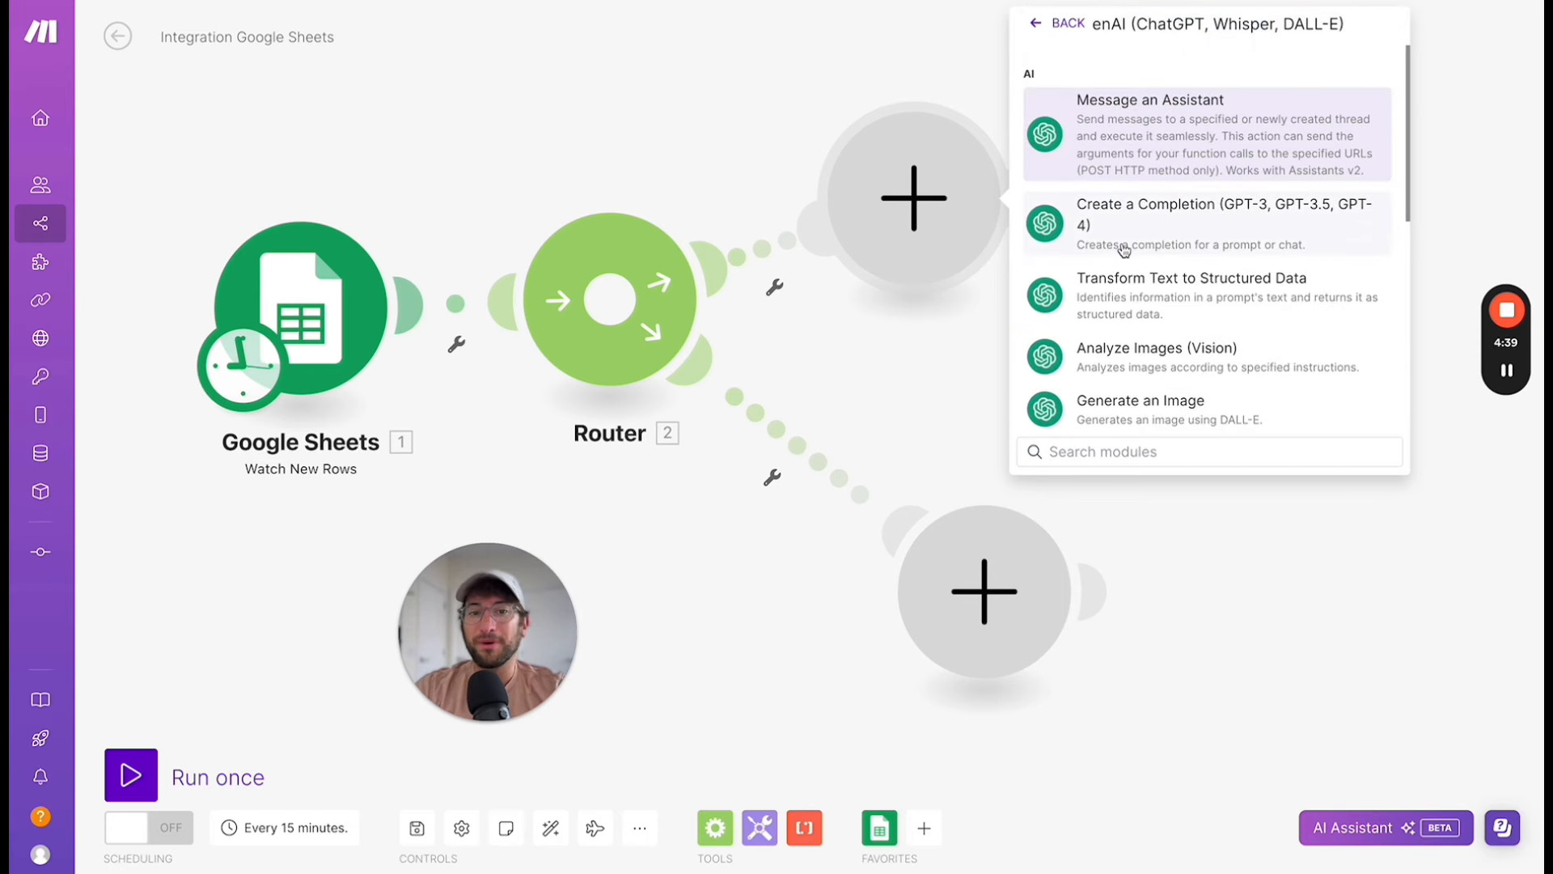
pyautogui.click(1061, 24)
pyautogui.scroll(-2, 1128, 161)
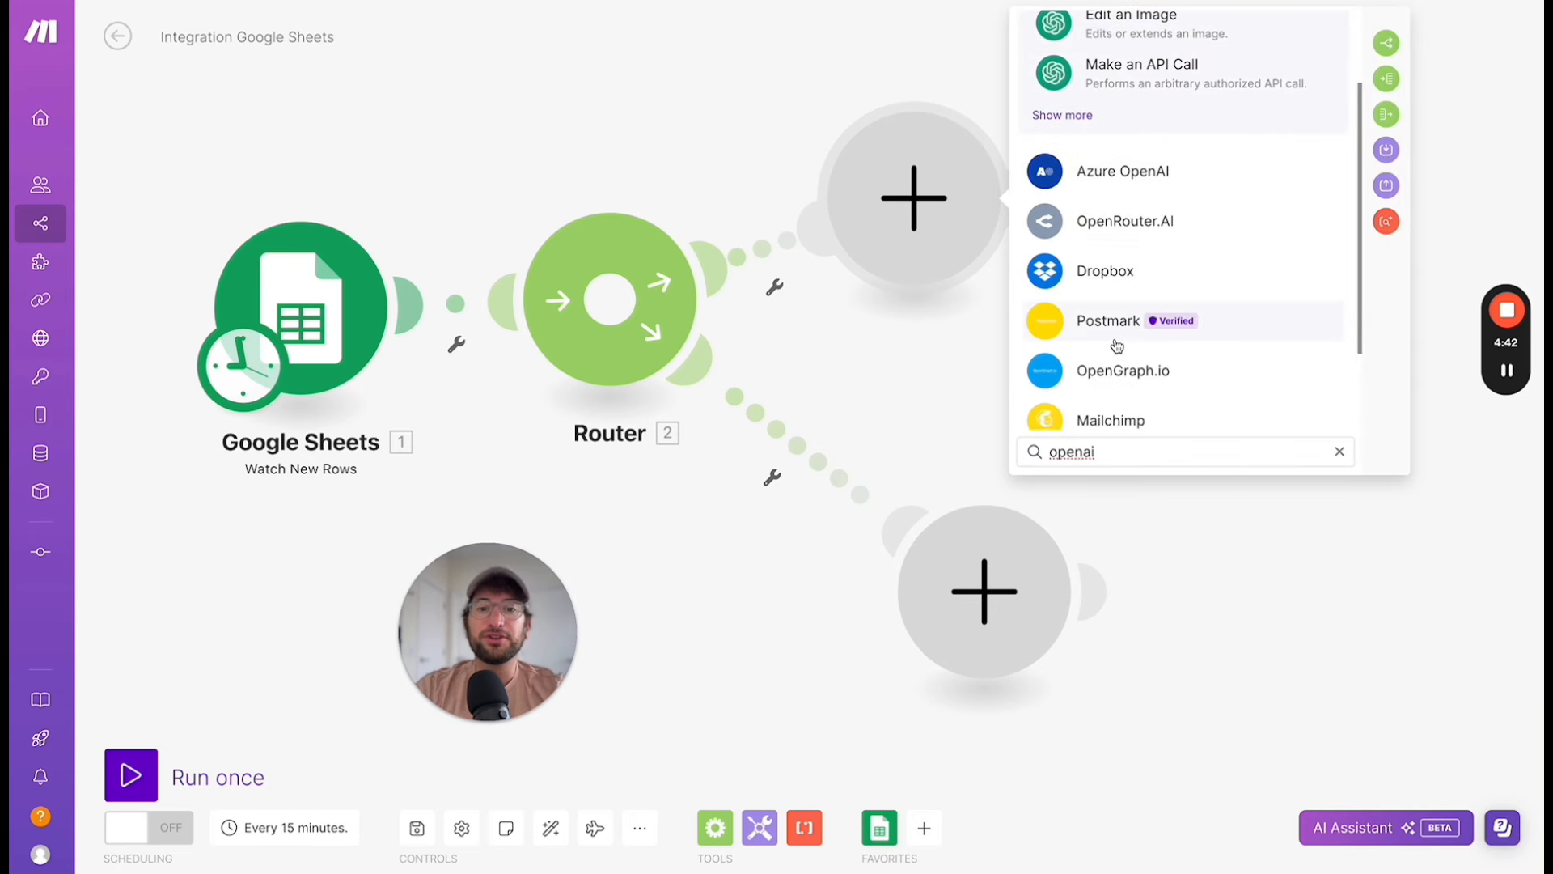
pyautogui.scroll(2, 1116, 348)
# Search the apps for api and look through the request actions of the HTTP app.
pyautogui.click(1094, 451)
pyautogui.doubleClick(1094, 450)
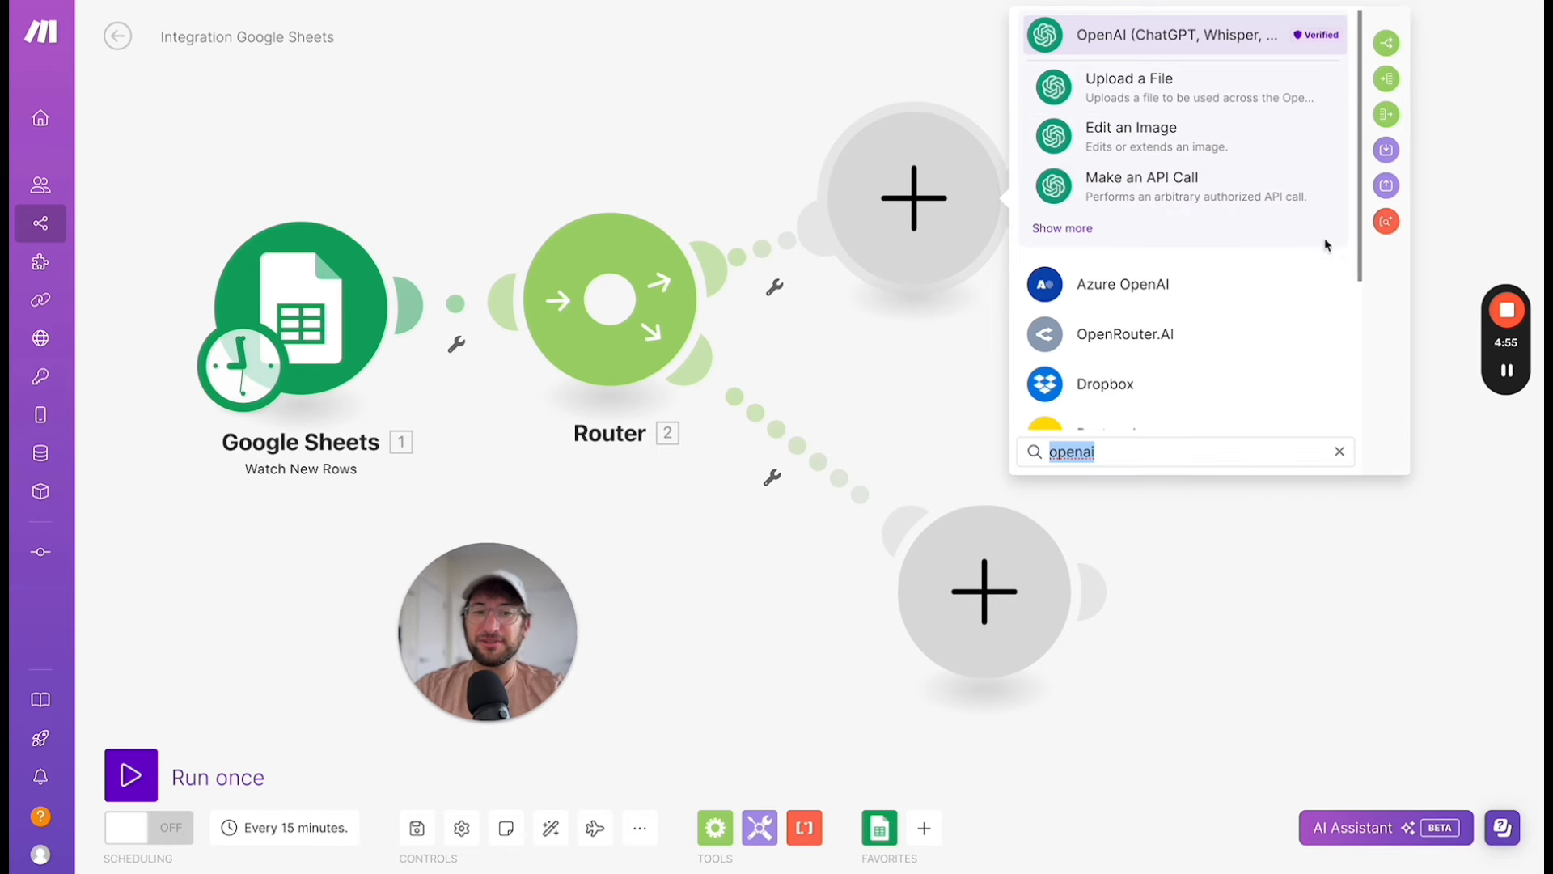
pyautogui.write('api')
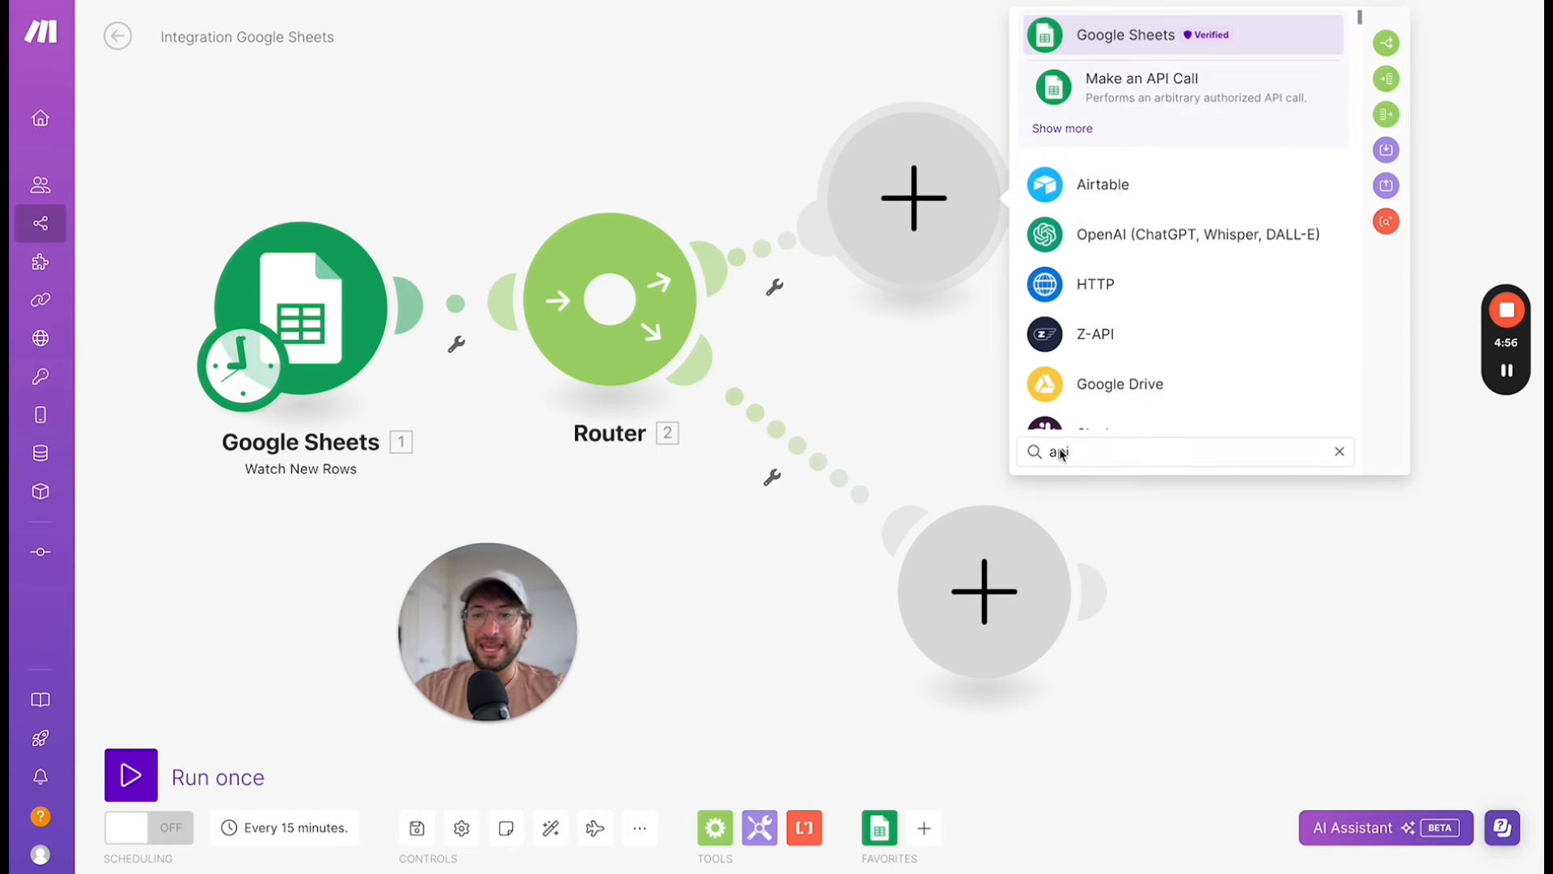
pyautogui.click(1091, 294)
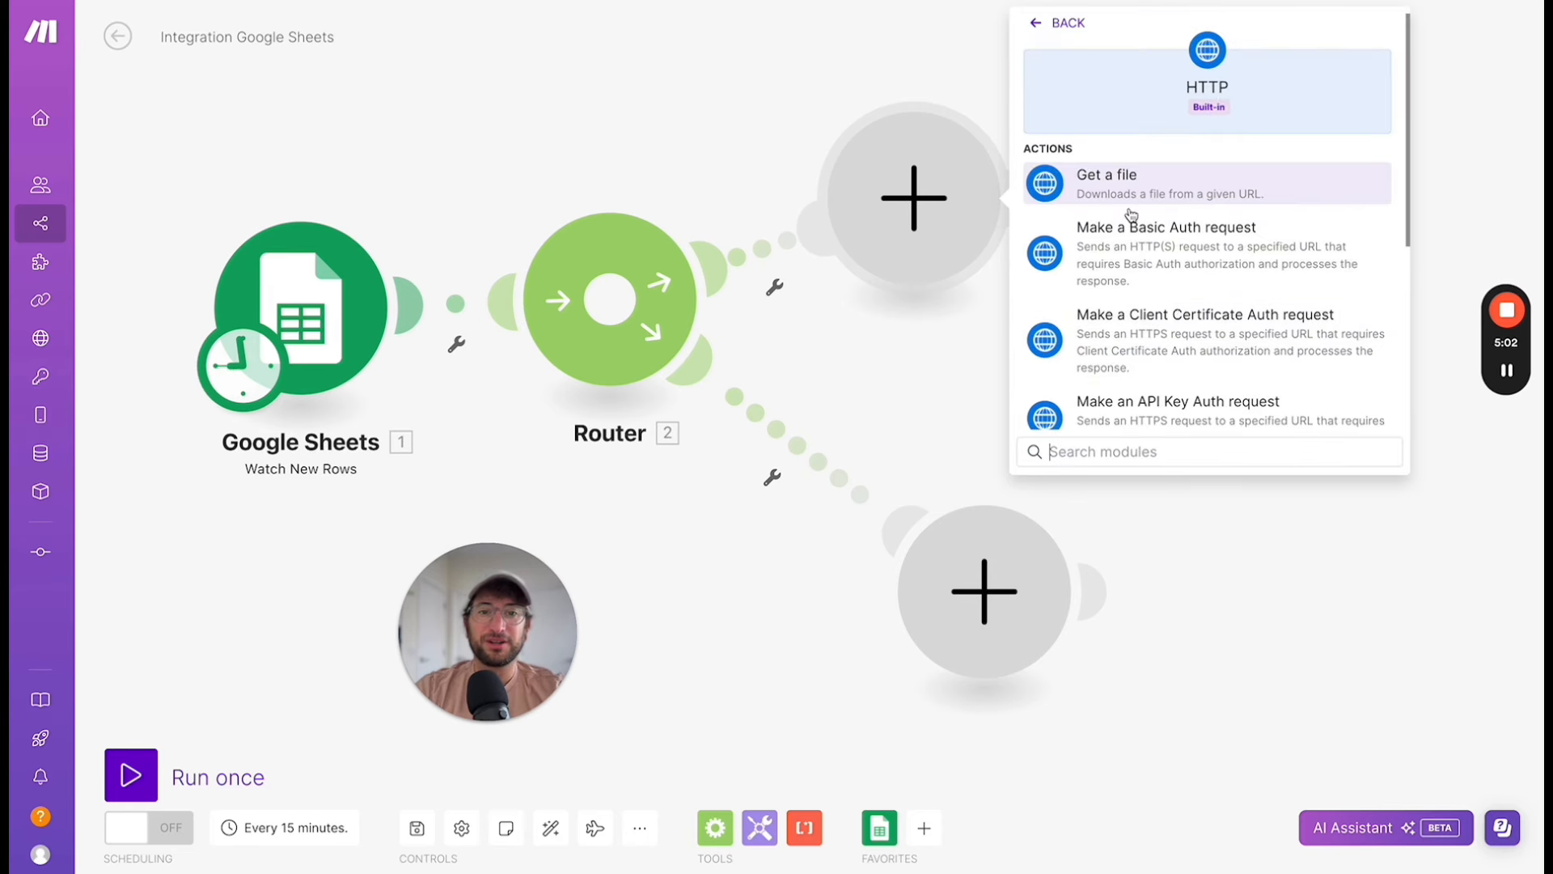
pyautogui.scroll(-5, 1127, 215)
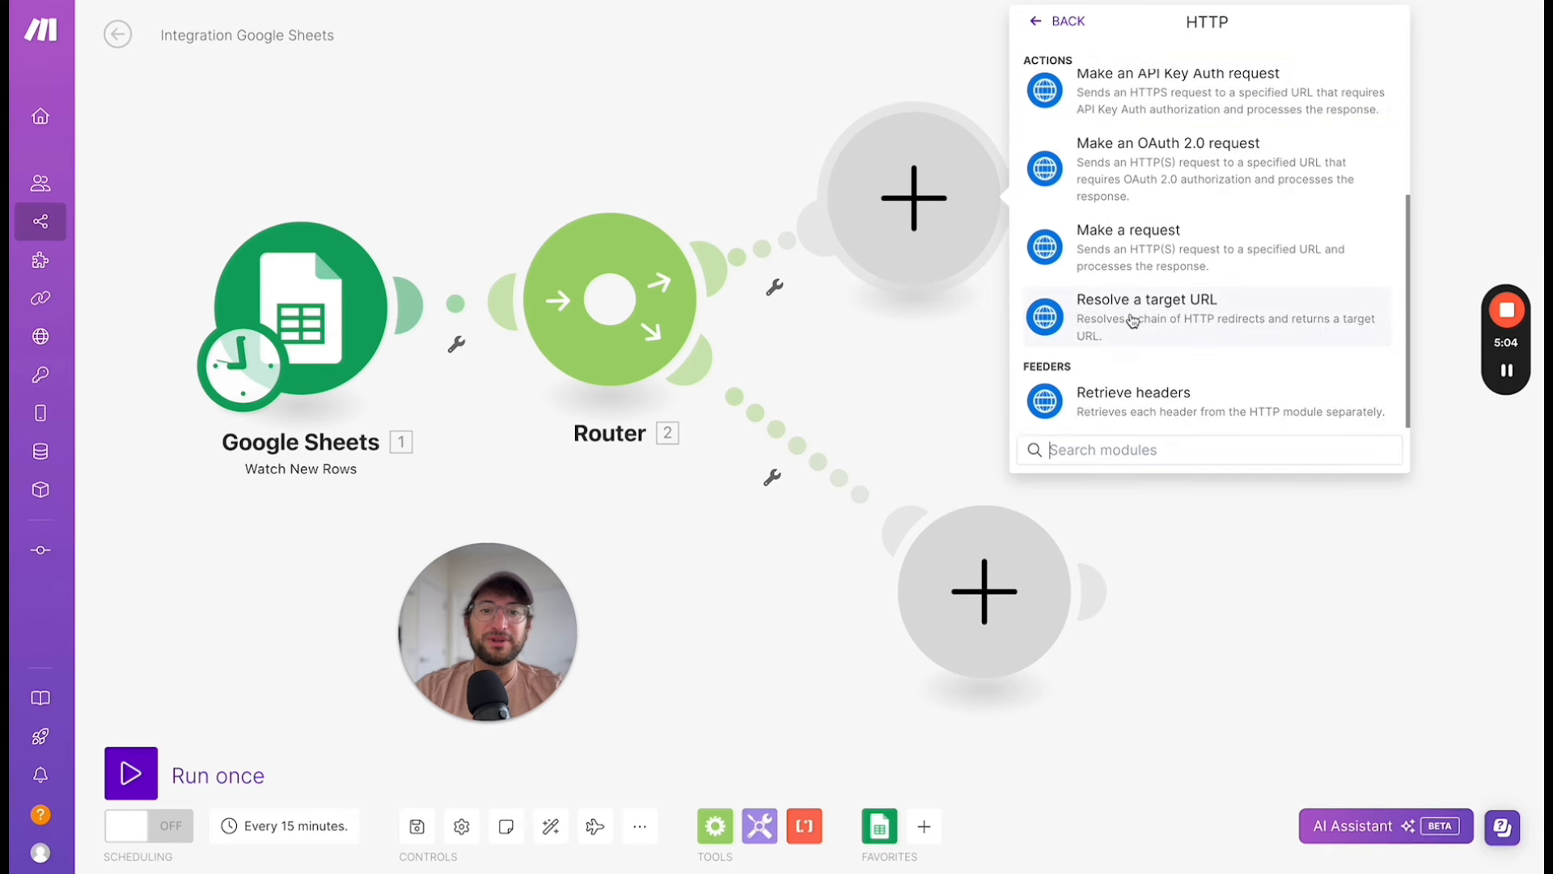
pyautogui.scroll(5, 1100, 259)
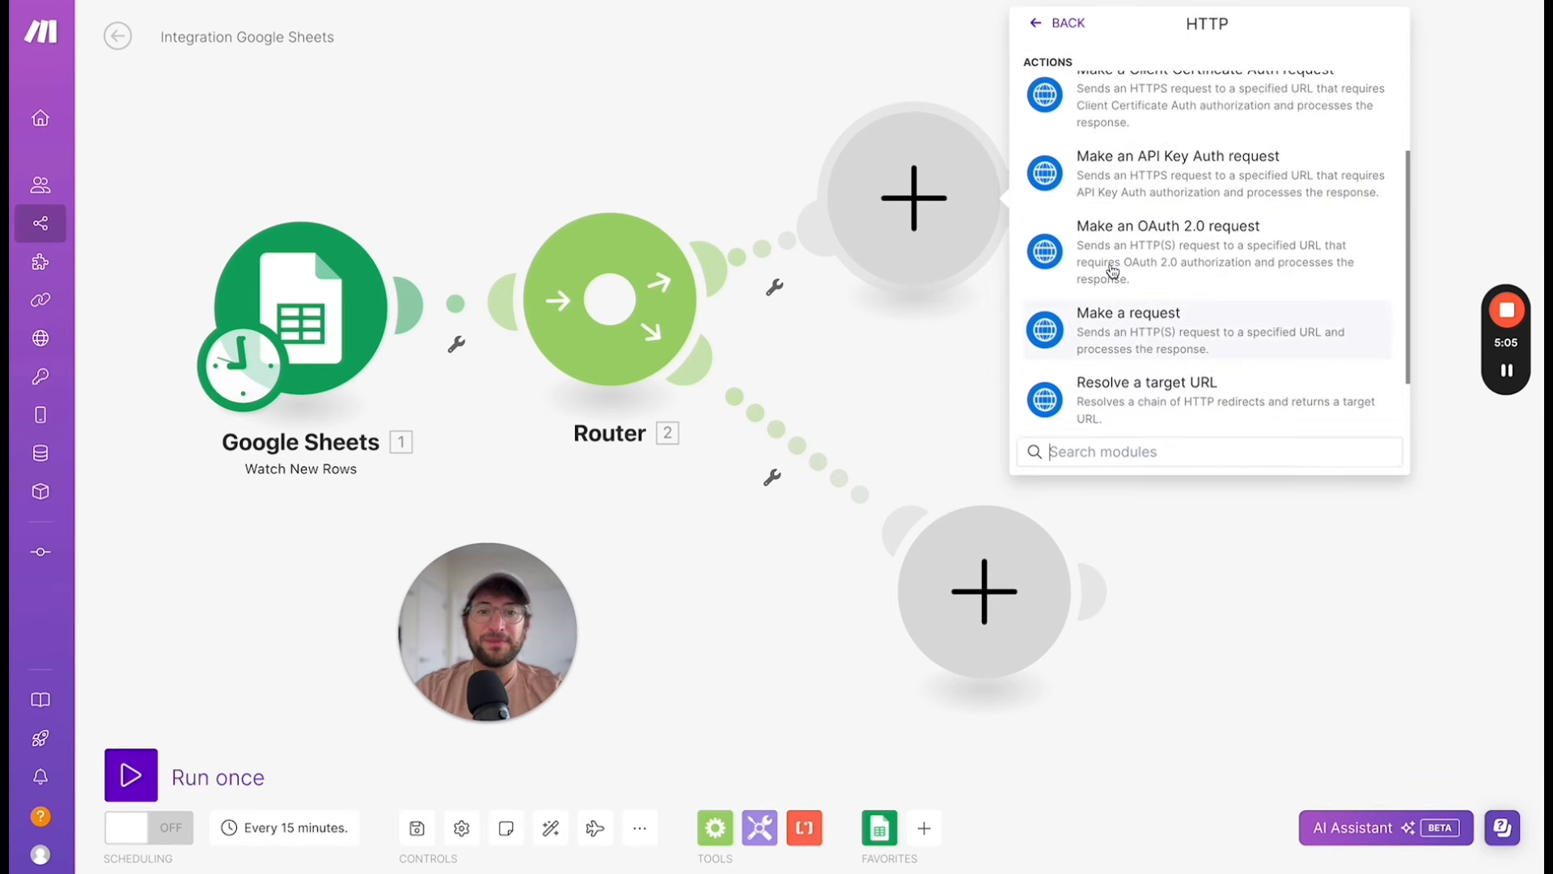
pyautogui.click(1036, 22)
# Search for openai again and show all modules of the OpenAI (ChatGPT, Whisper, DALL-E) app.
pyautogui.write('api')
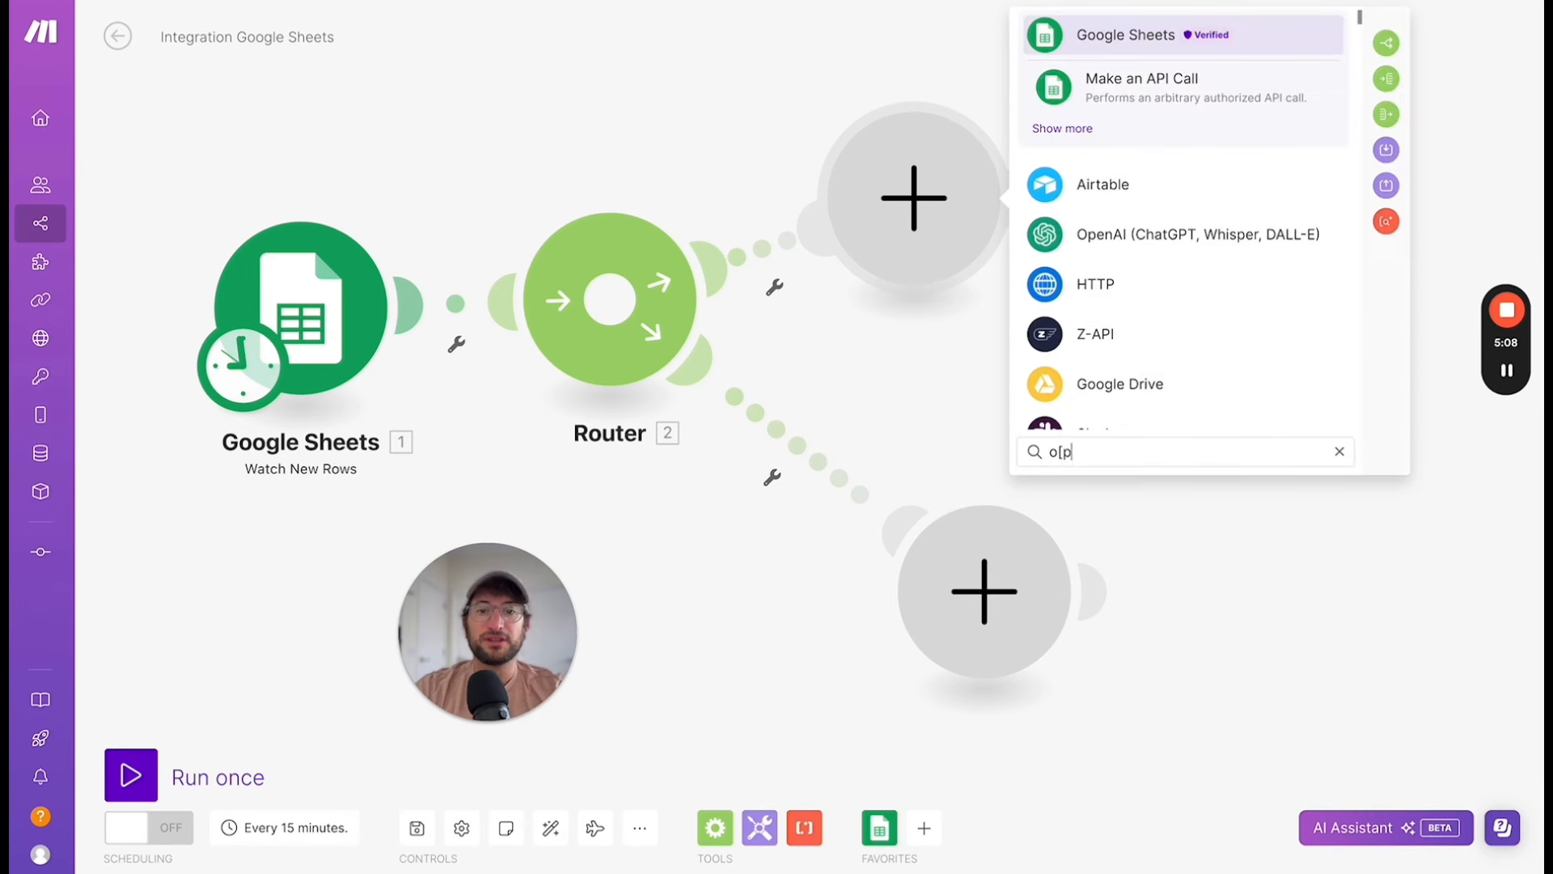
pyautogui.press('BackSpace')
pyautogui.press('BackSpace')
pyautogui.press('BackSpace')
pyautogui.write('openai')
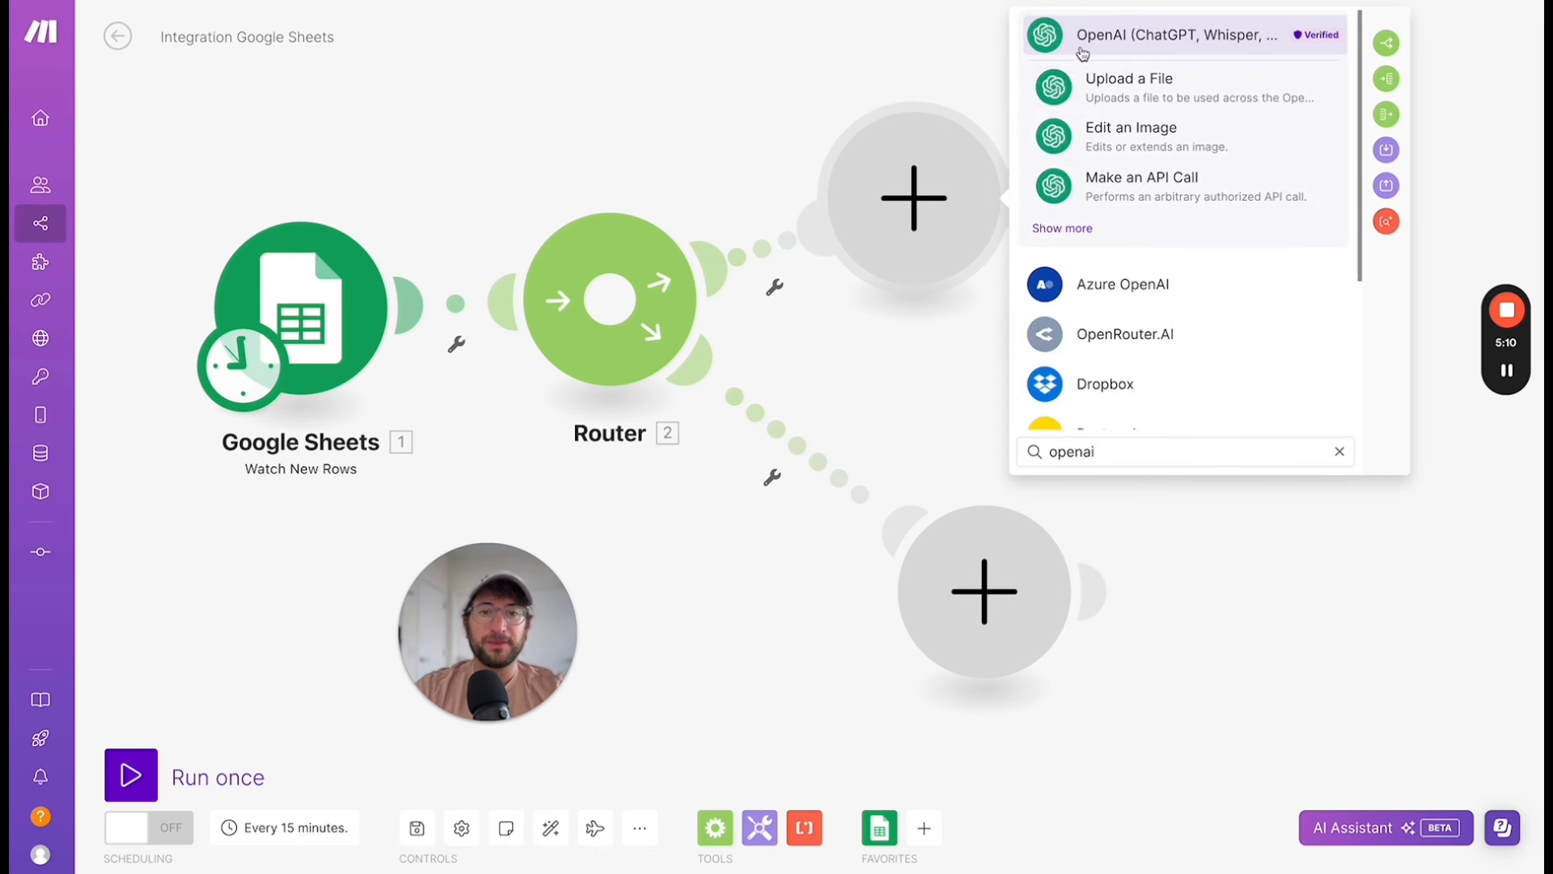
pyautogui.click(1125, 38)
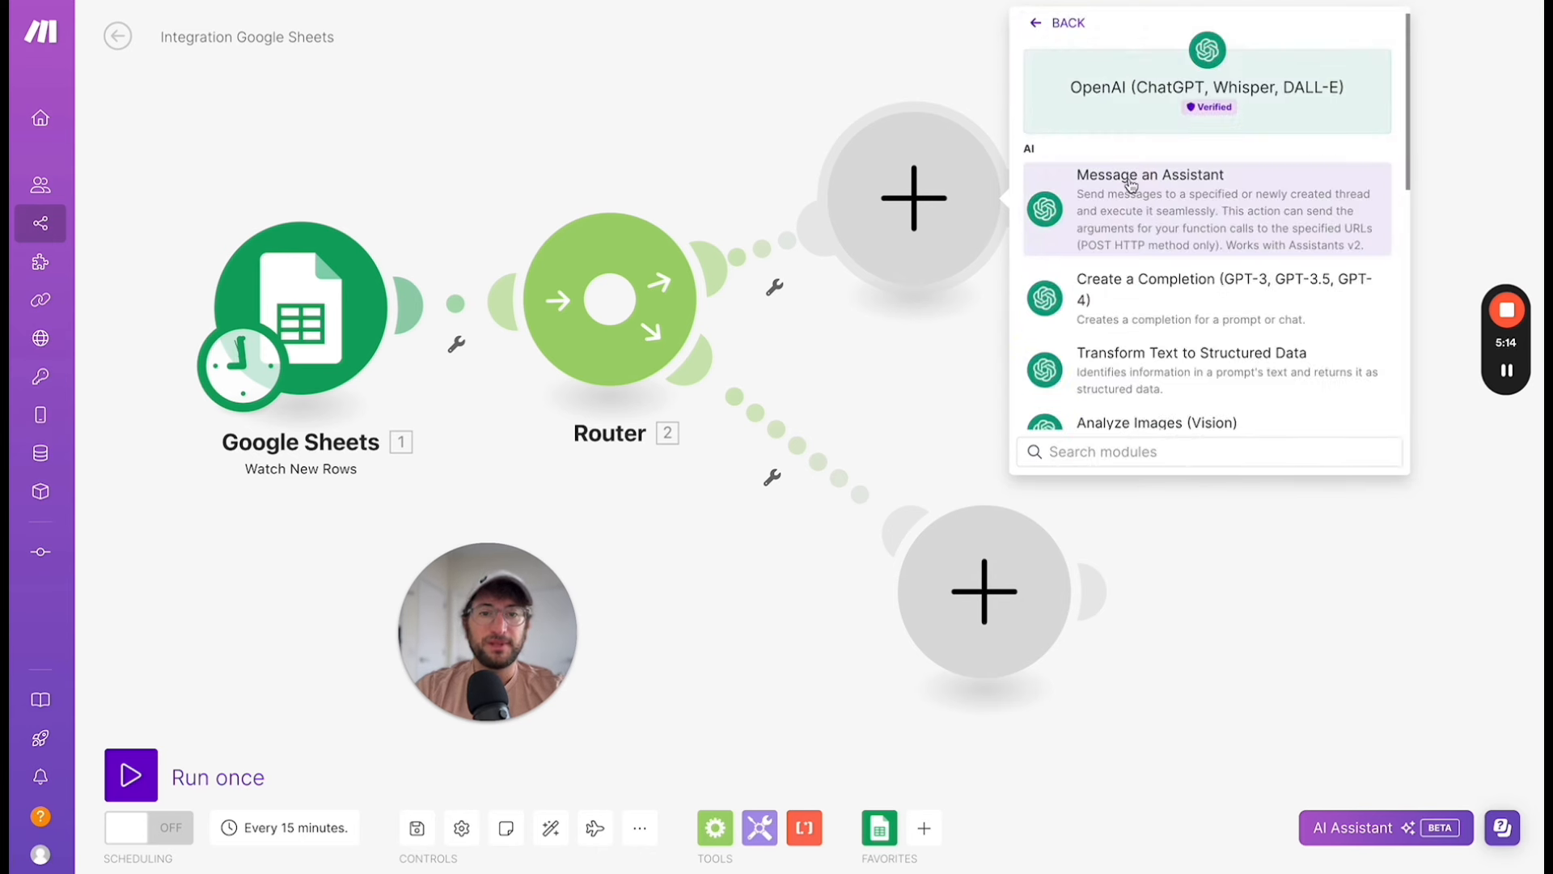
# Review the OpenAI modules and add Create a Completion (GPT-3, GPT-3.5, GPT-4) to the router's upper route.
pyautogui.scroll(-2, 1126, 220)
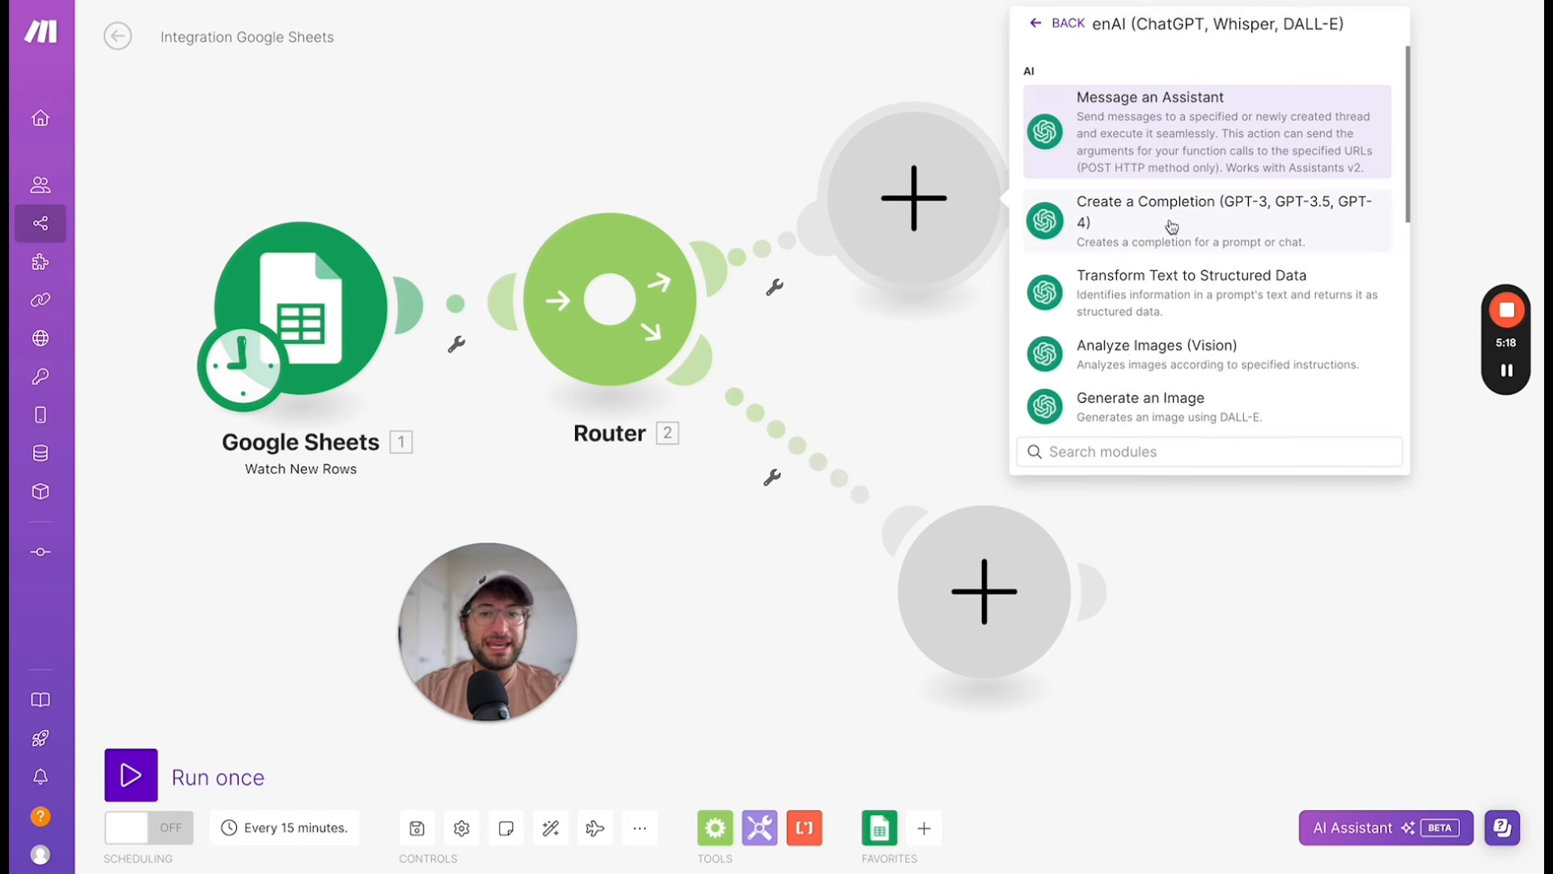
pyautogui.scroll(2, 1205, 242)
pyautogui.scroll(-6, 1205, 334)
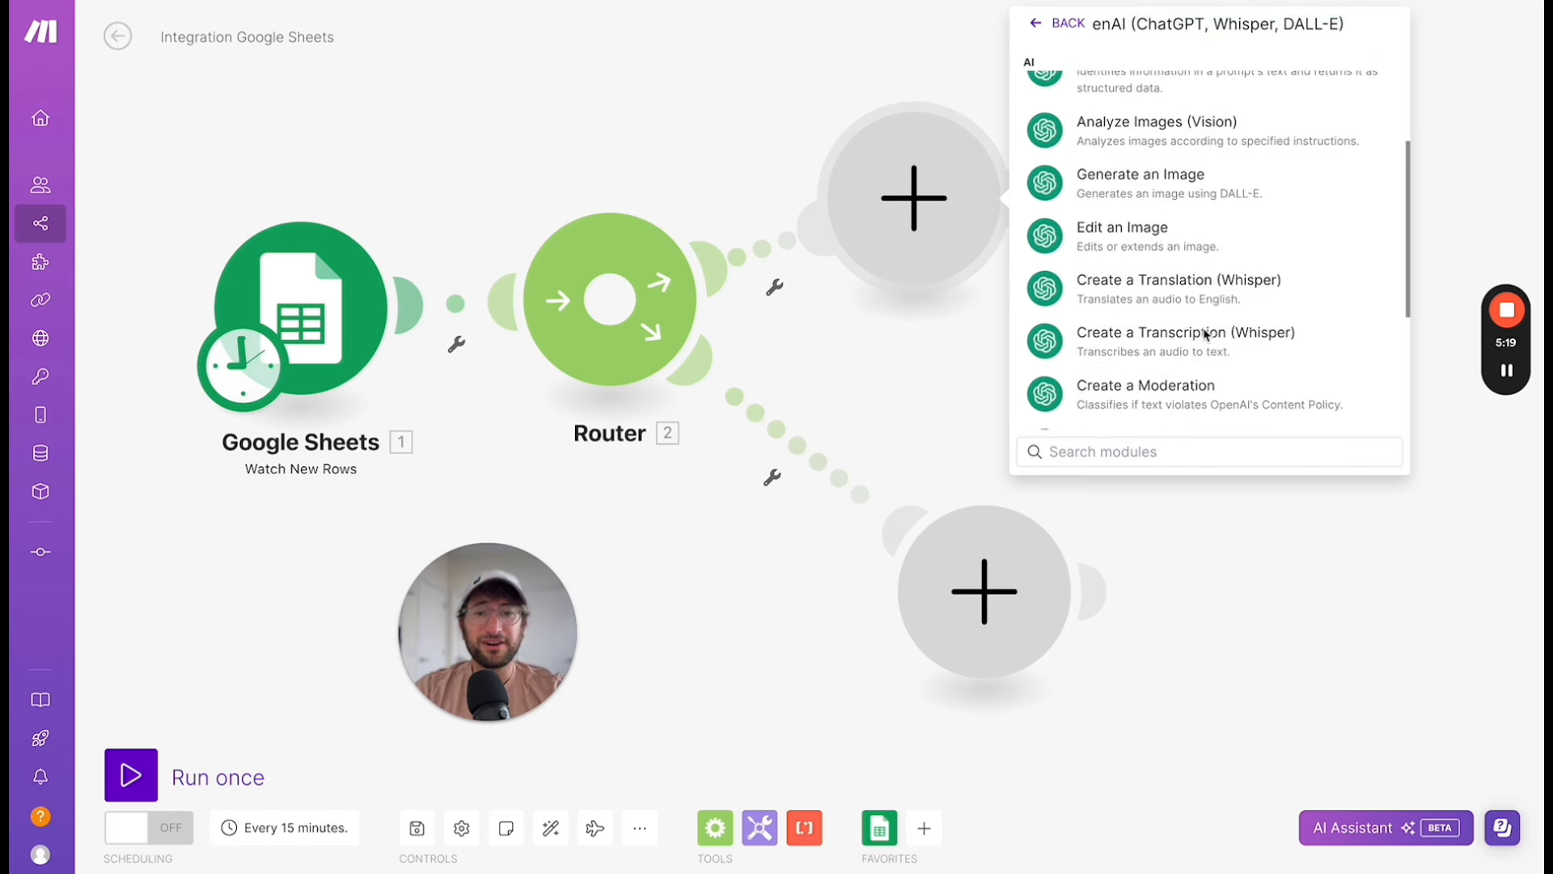
pyautogui.scroll(-2, 1205, 334)
pyautogui.scroll(3, 1189, 380)
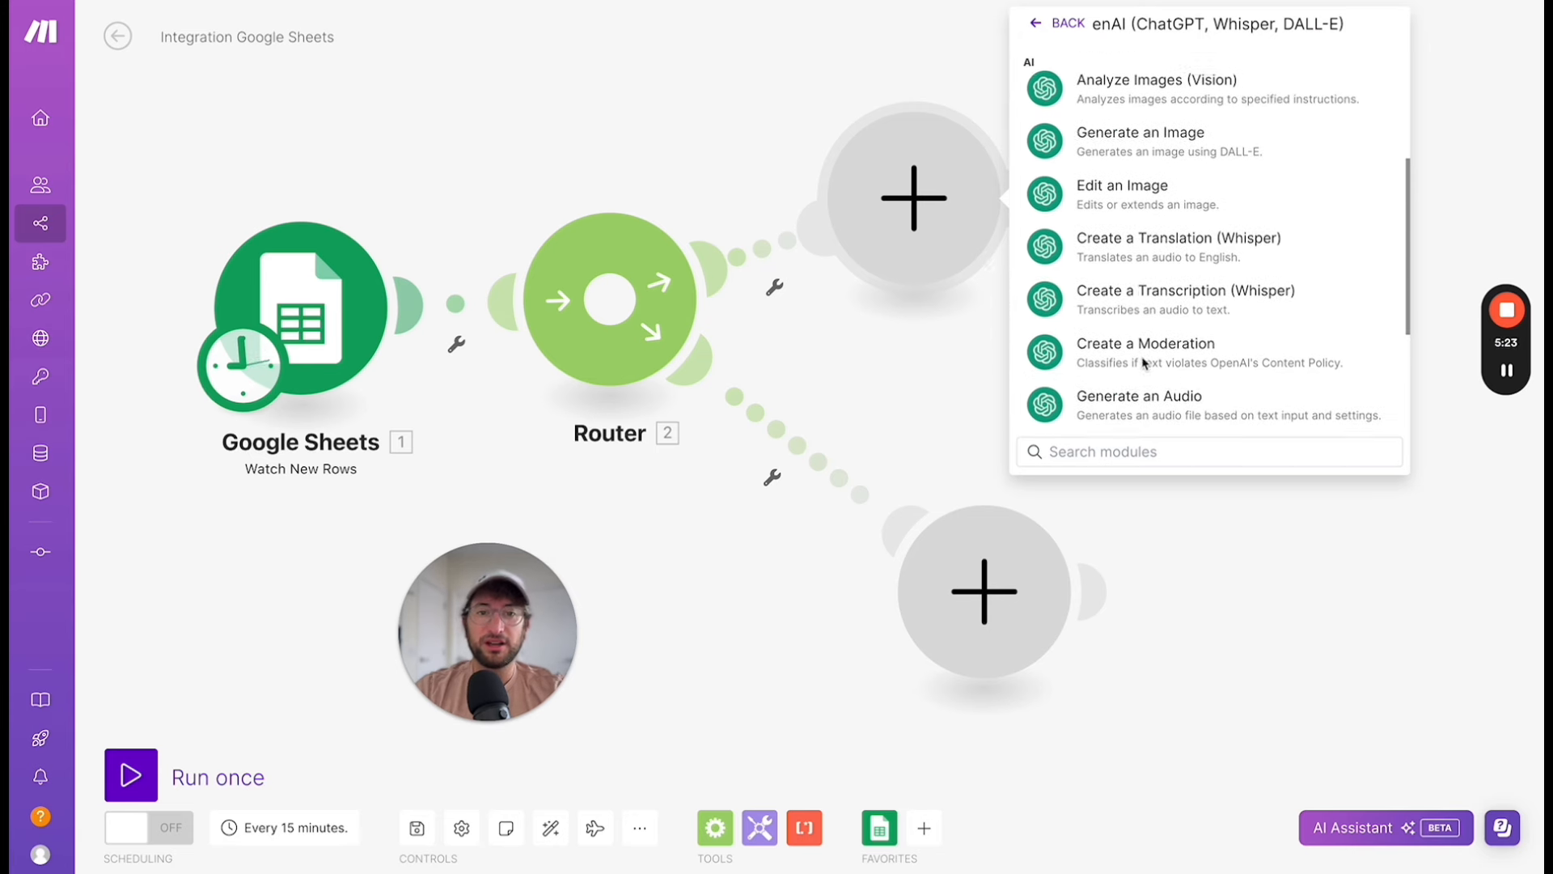
pyautogui.scroll(1, 1157, 372)
pyautogui.scroll(4, 1153, 374)
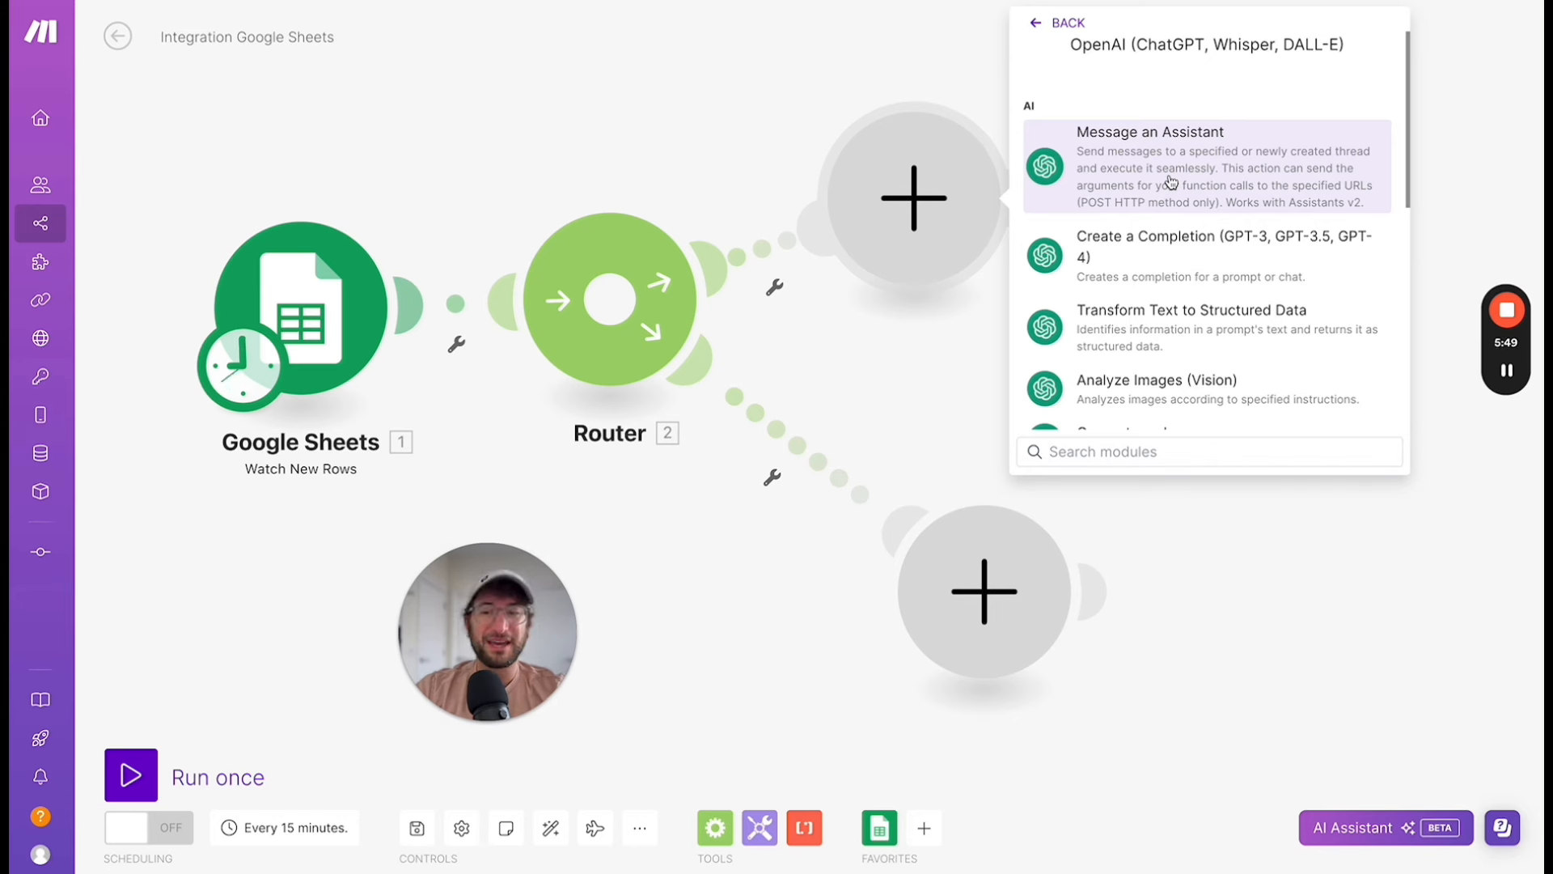
pyautogui.click(1158, 268)
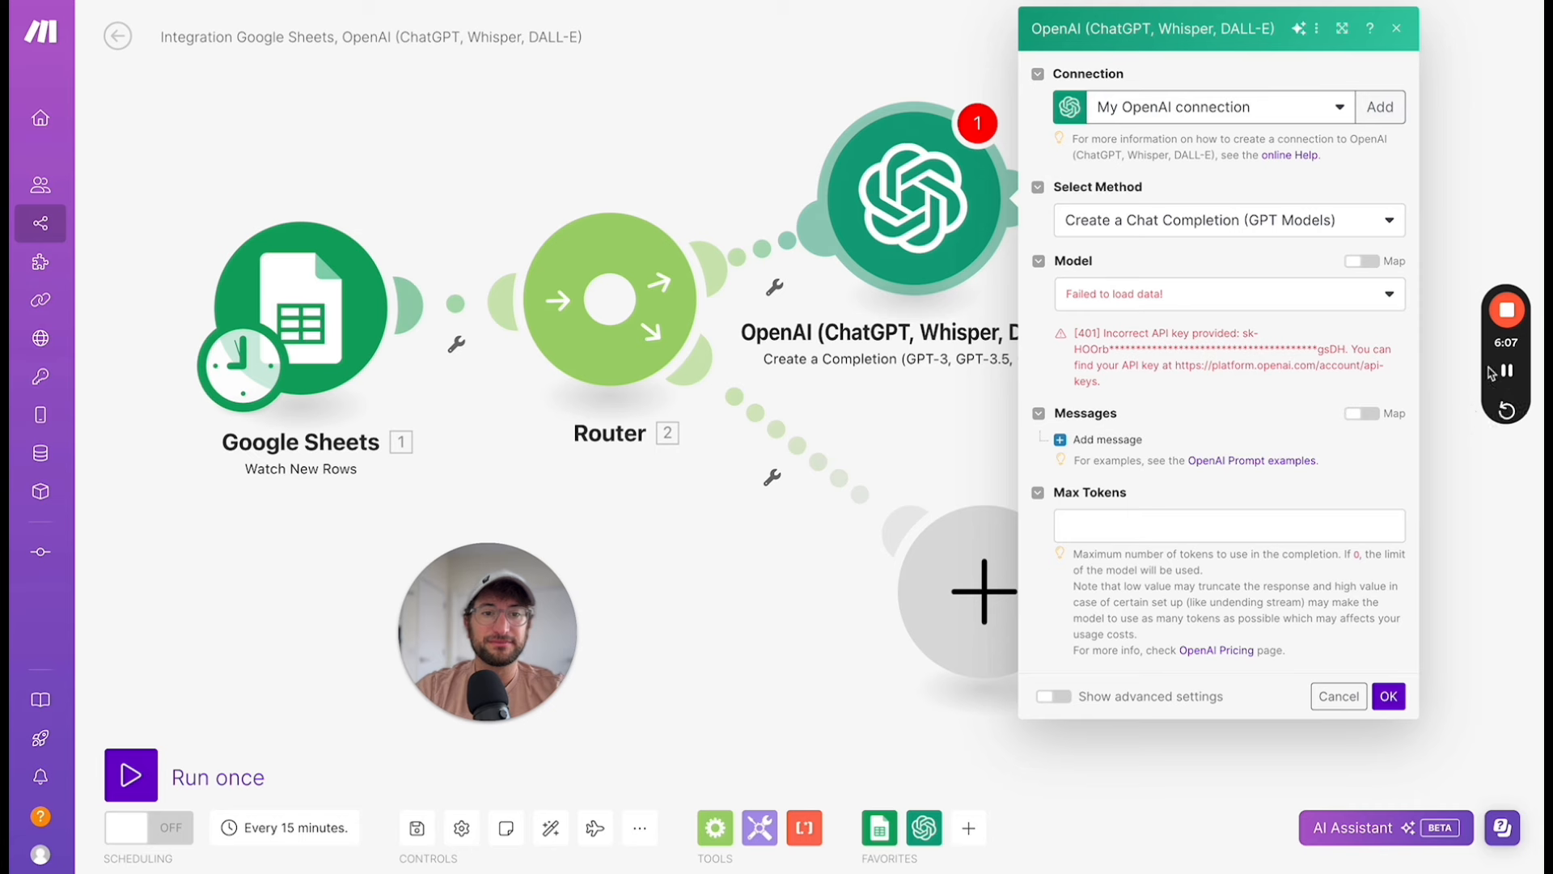
# Start a new connection for the OpenAI module and switch to the OpenAI platform's API keys page.
pyautogui.click(1380, 107)
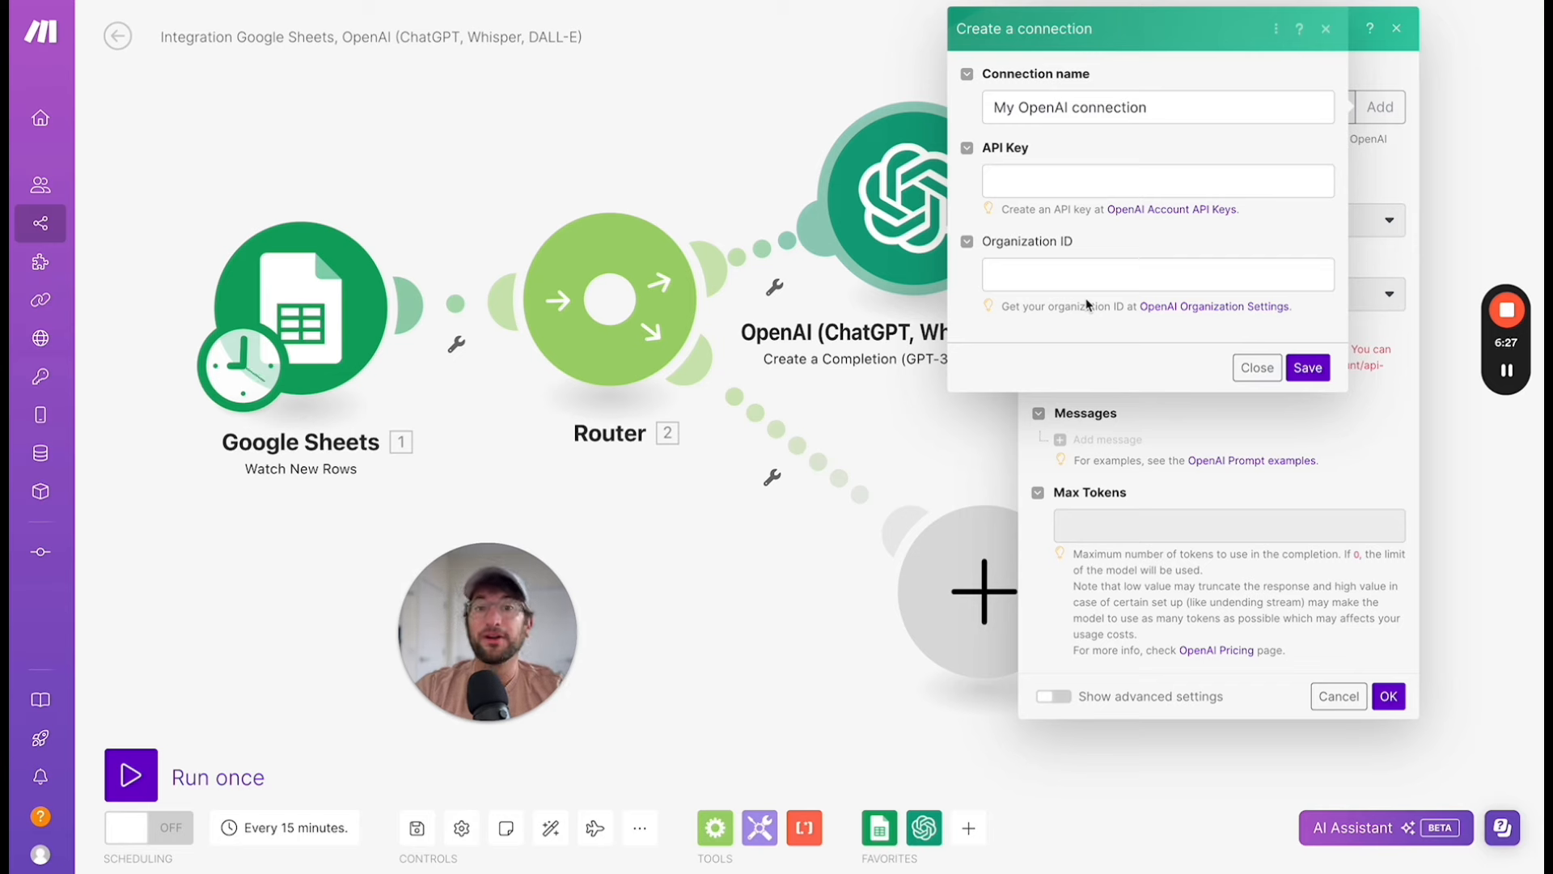
pyautogui.click(1504, 370)
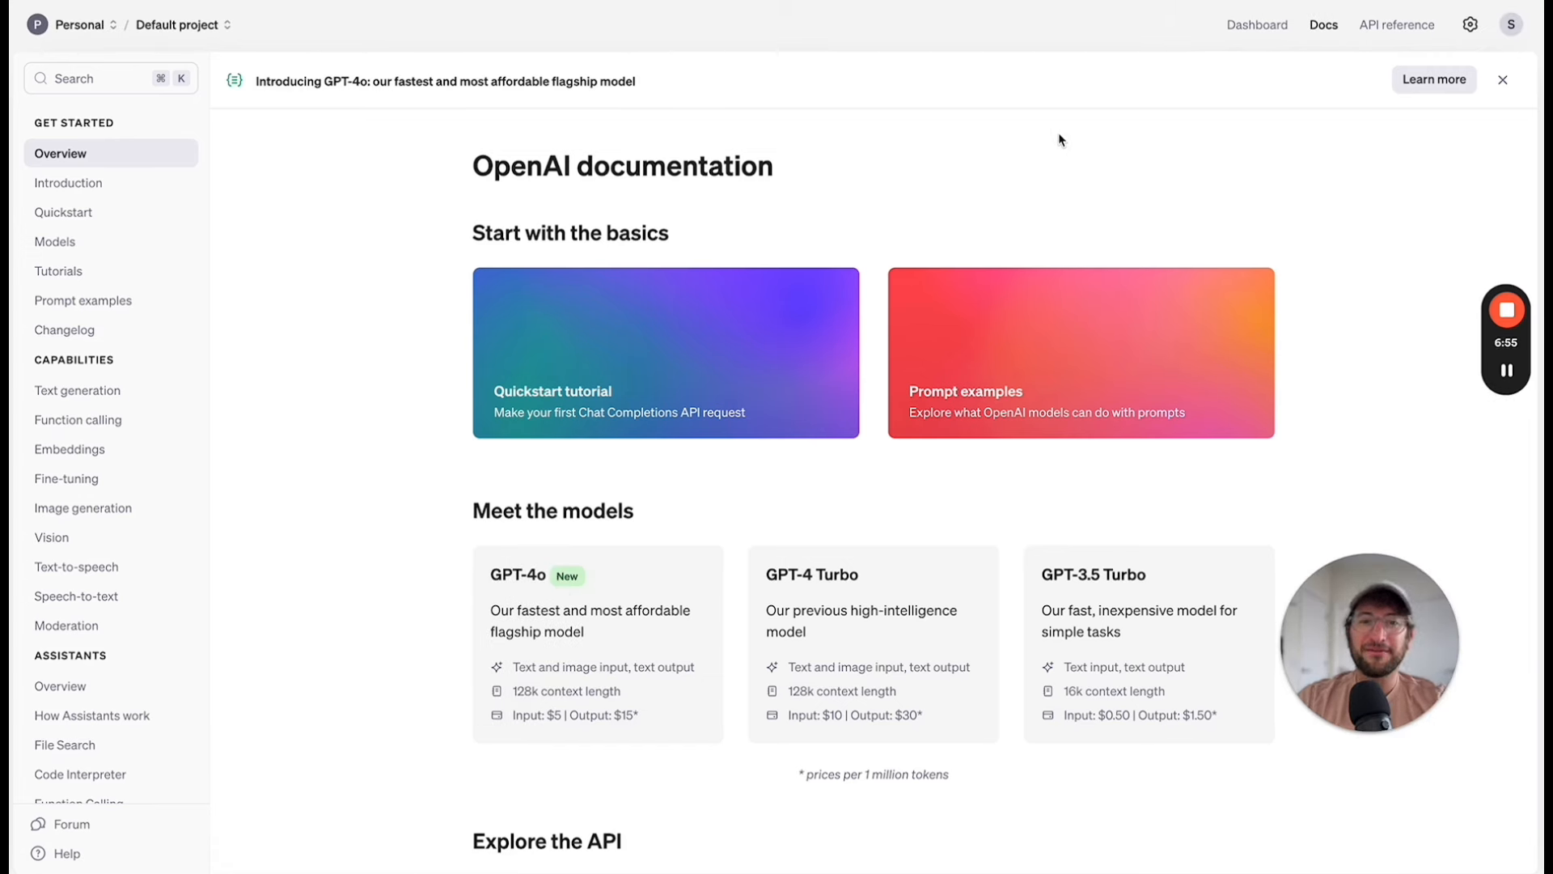
pyautogui.click(1256, 34)
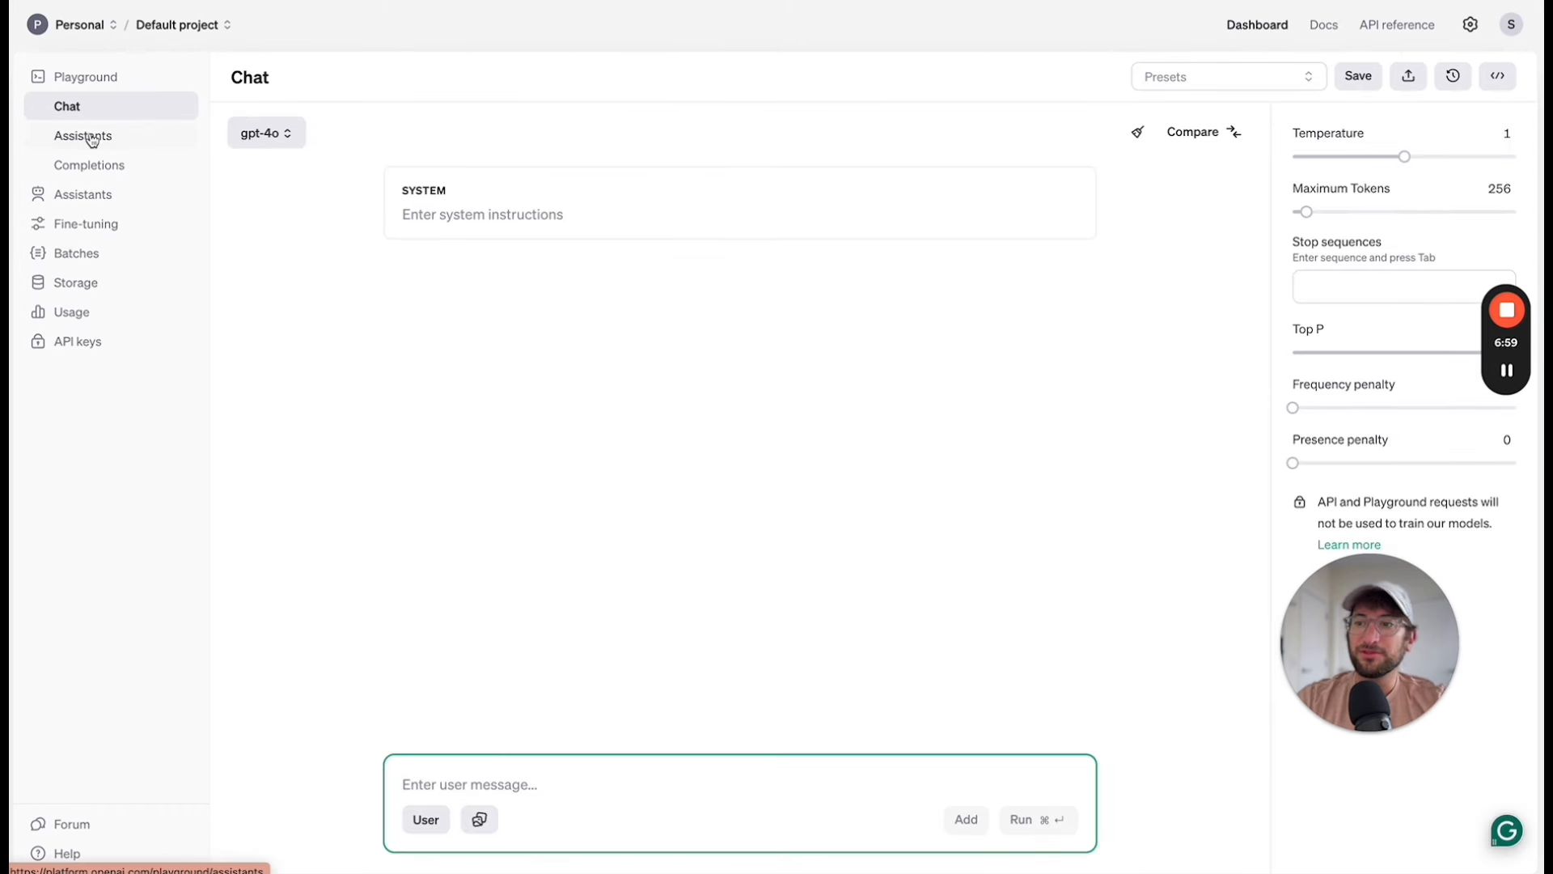
pyautogui.click(88, 346)
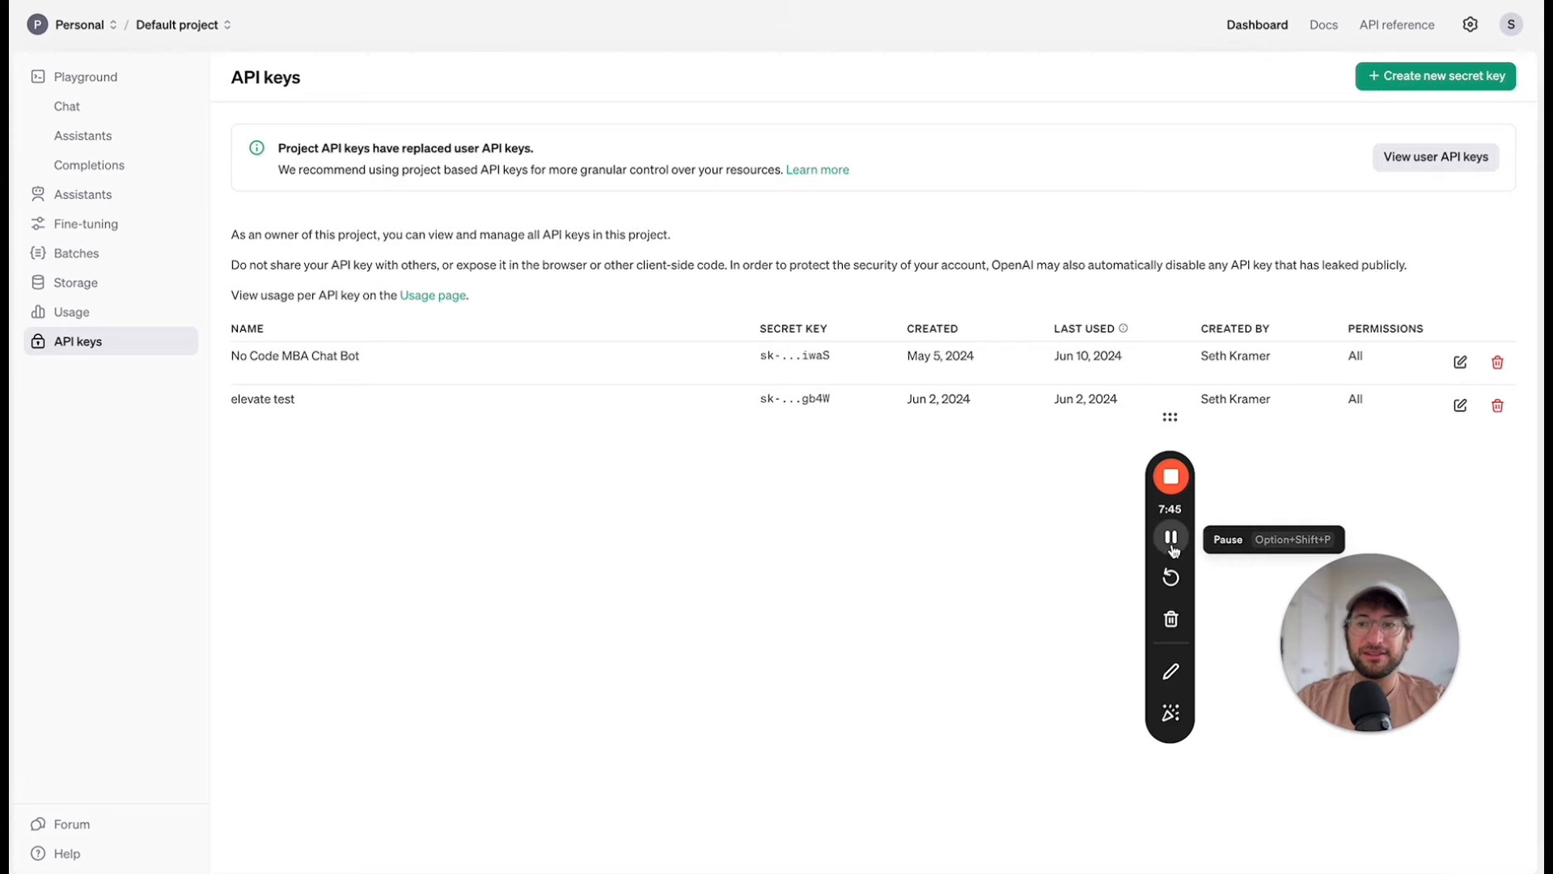
# Create a secret key named Make Automation Test in the Default project with All permissions.
pyautogui.click(1423, 76)
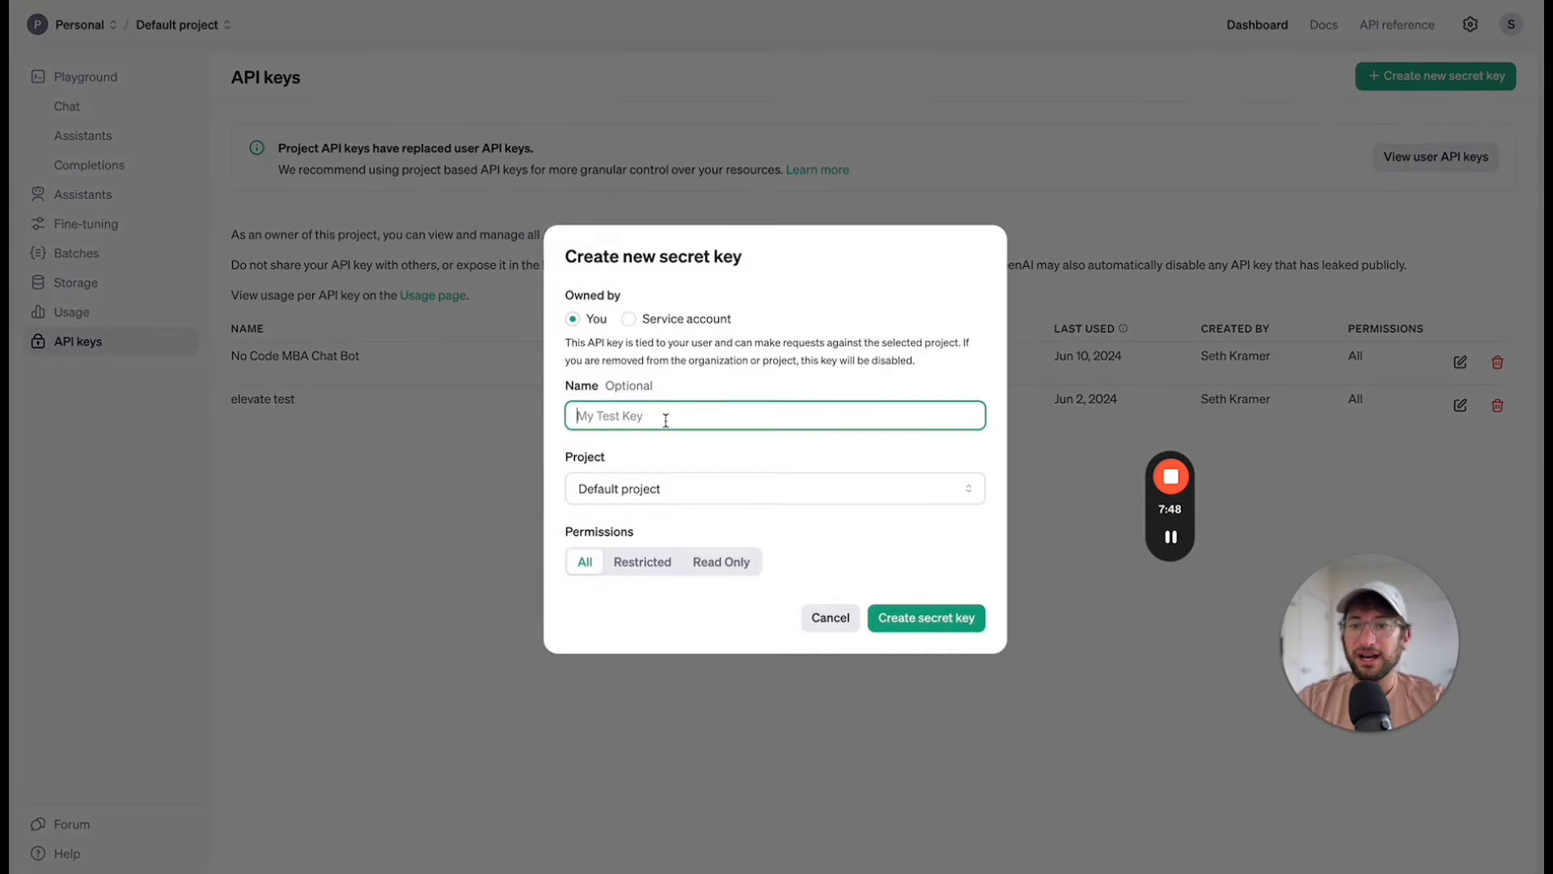
pyautogui.write('Make ')
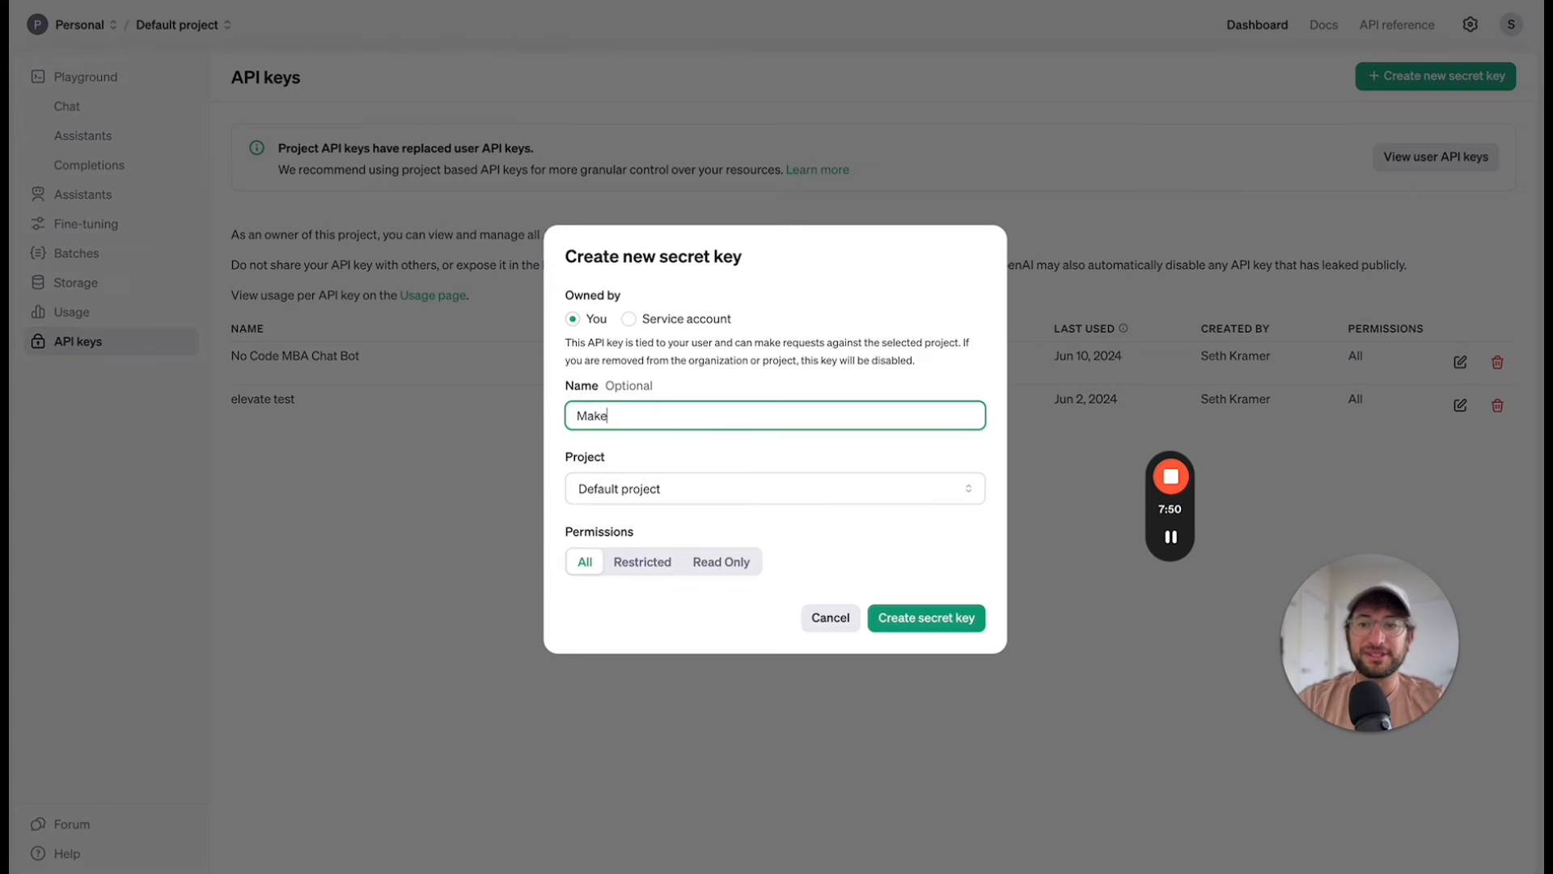
pyautogui.write('Automation Test')
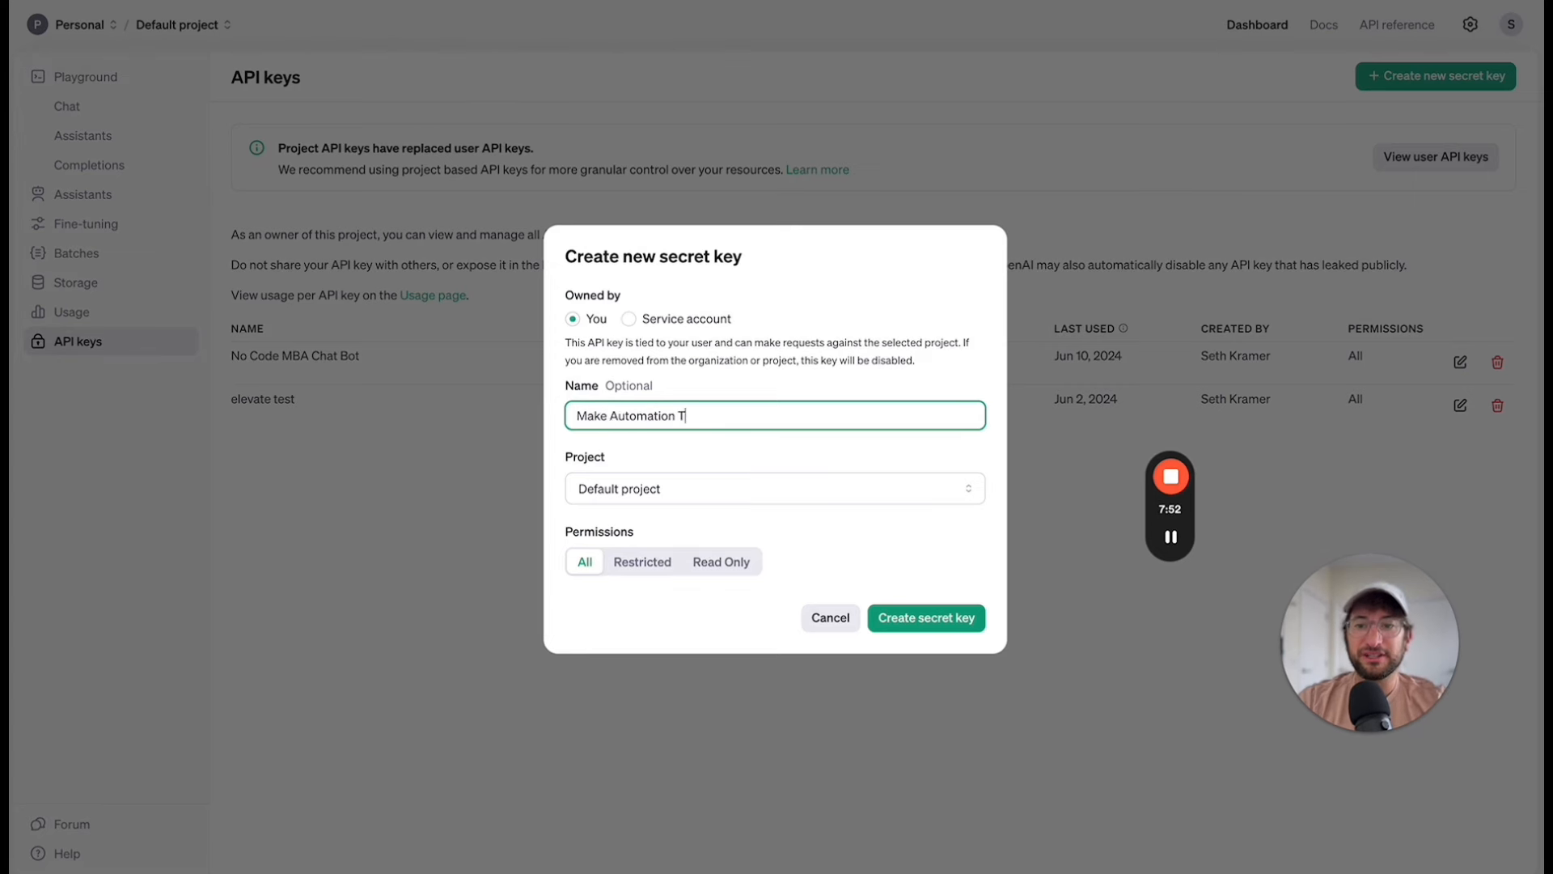
pyautogui.click(645, 488)
pyautogui.click(670, 522)
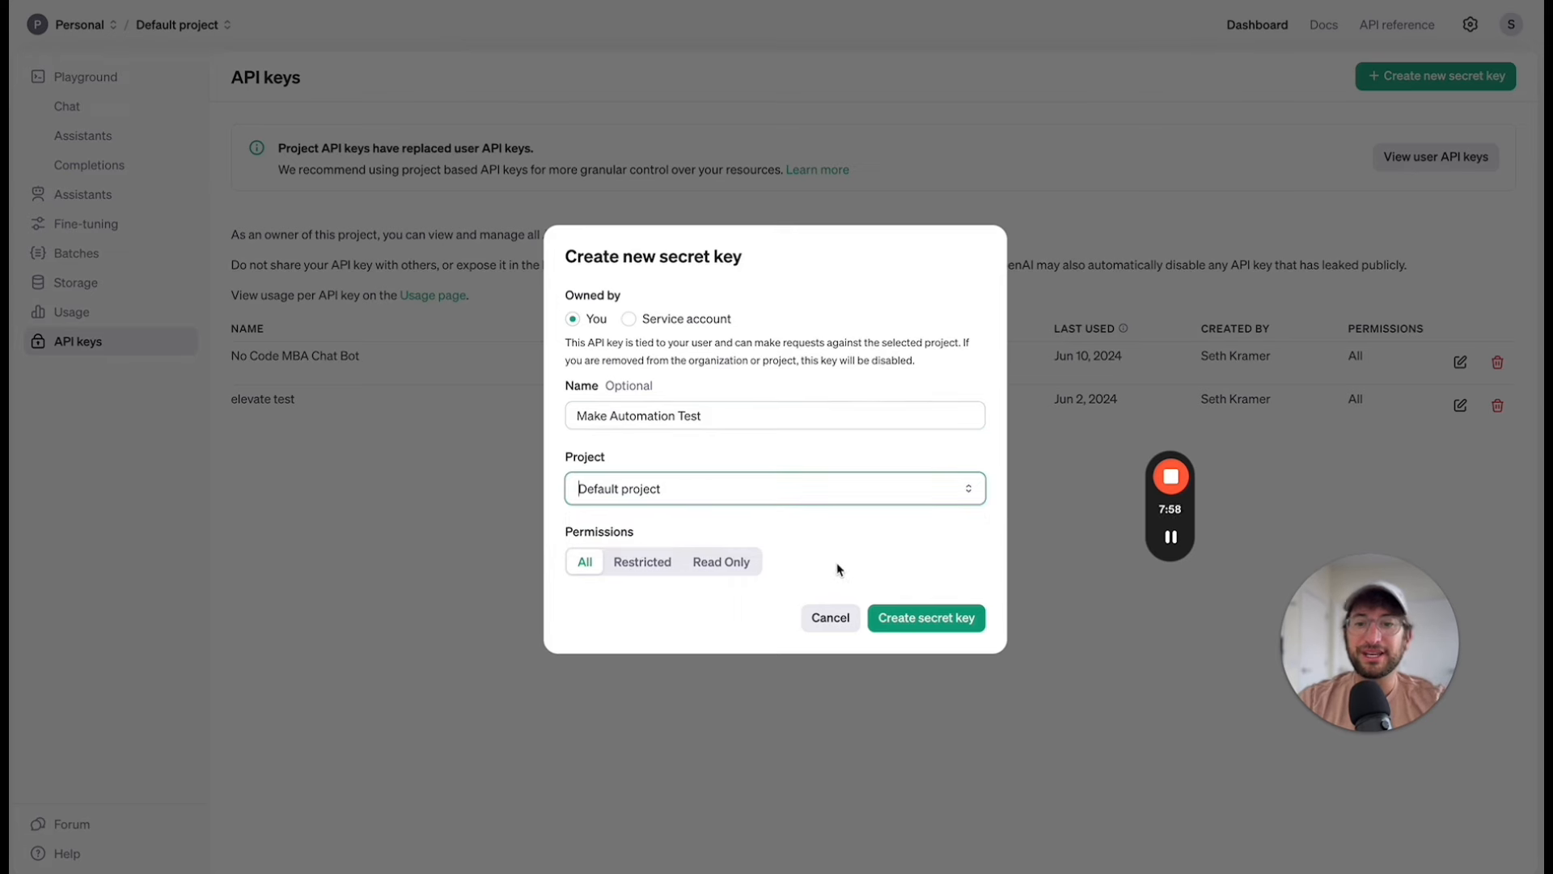
pyautogui.click(910, 618)
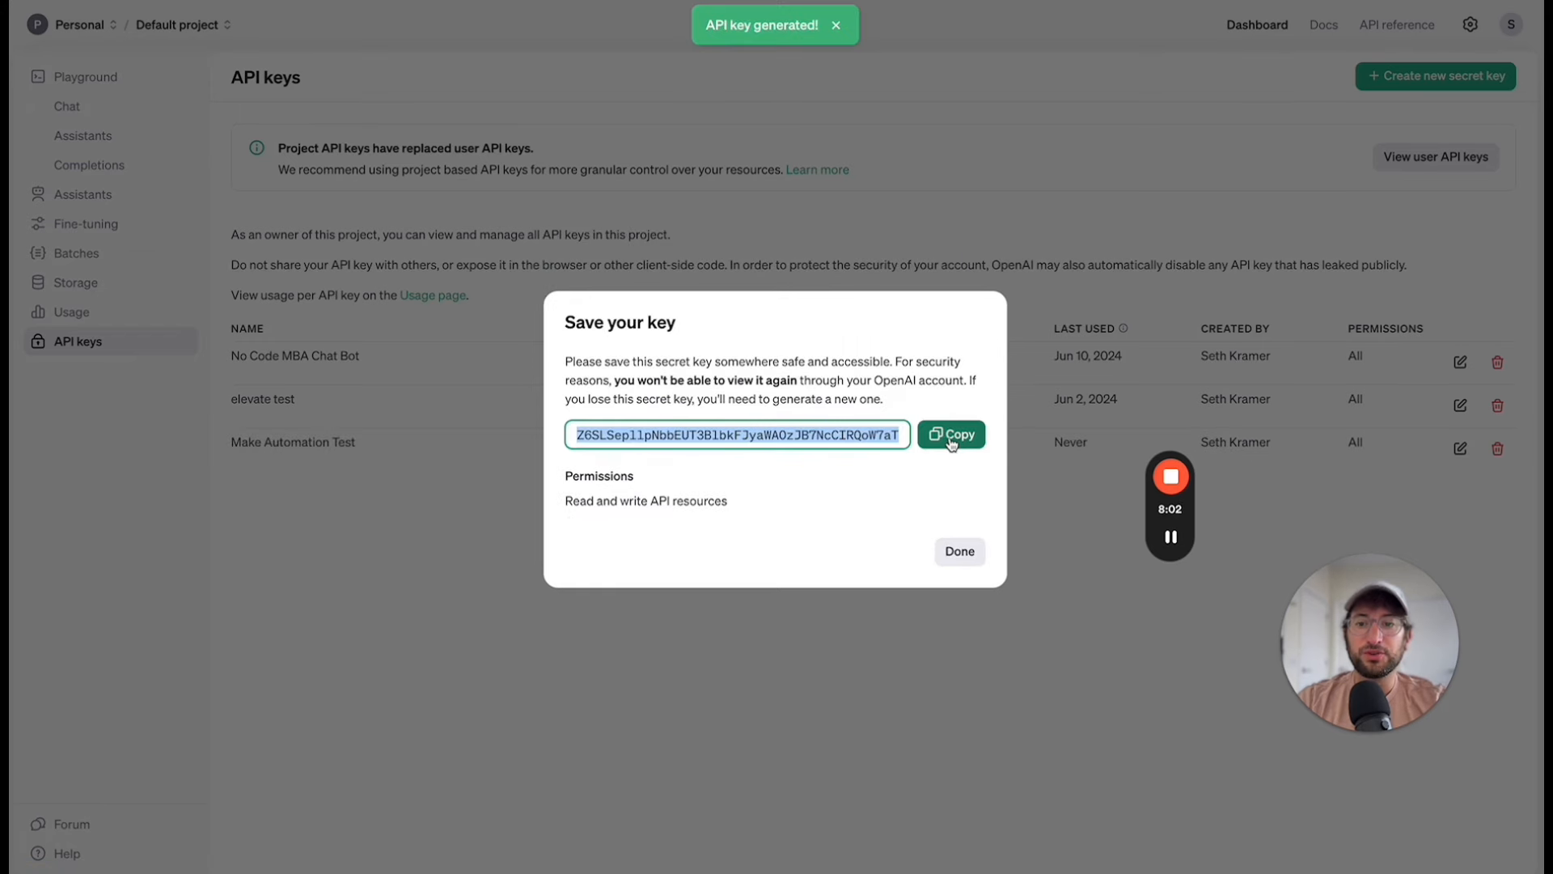
# Copy the newly generated secret key, close the key dialog, and paste it as the API key of Make's new OpenAI connection.
pyautogui.click(951, 442)
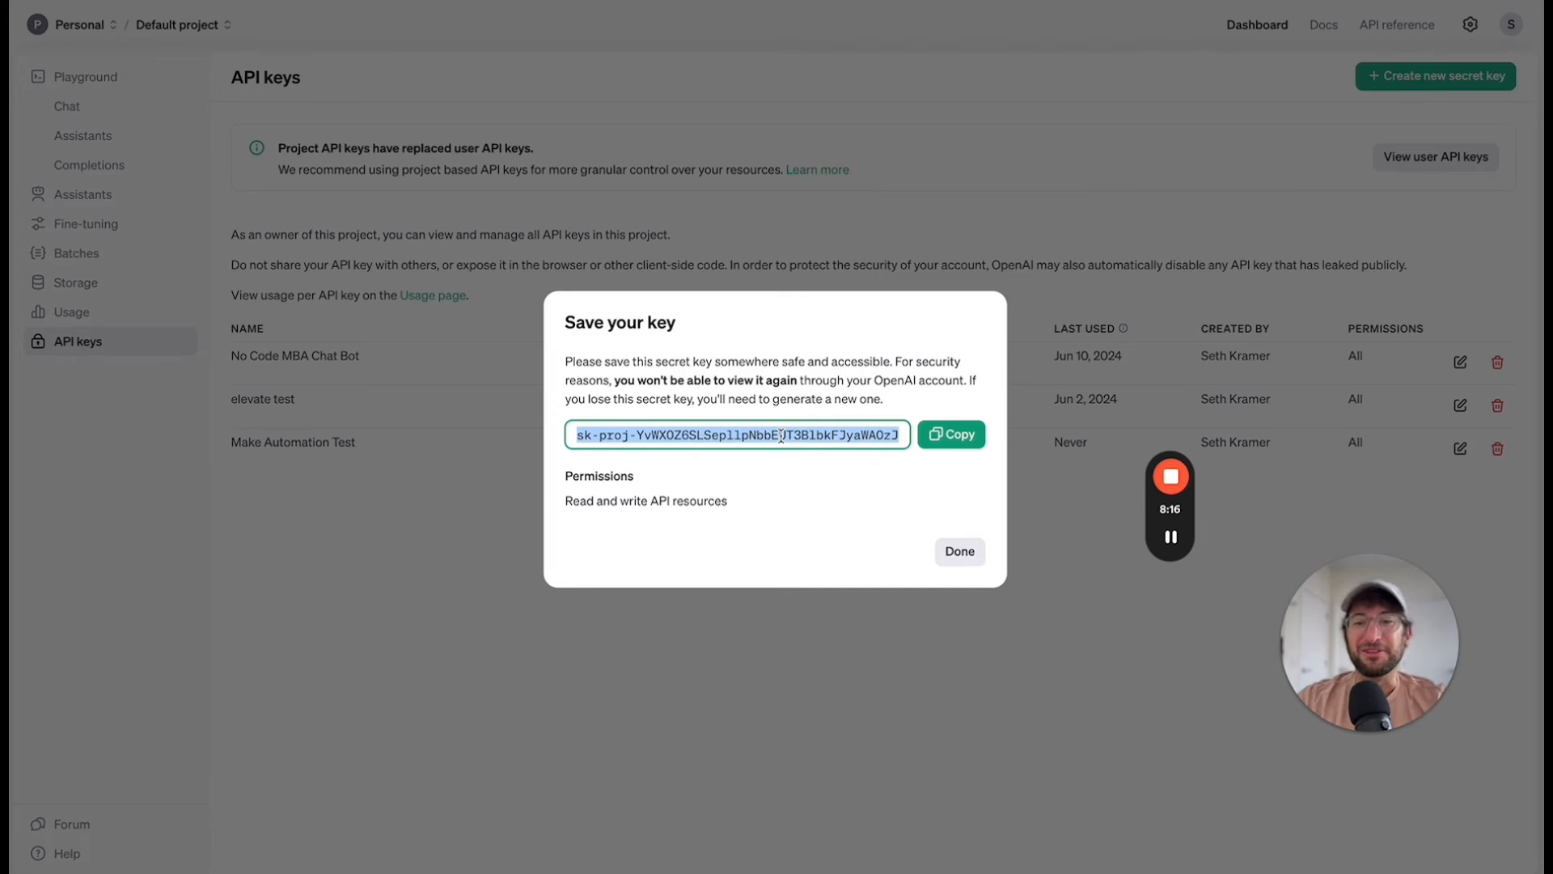
pyautogui.moveTo(782, 436); pyautogui.dragTo(926, 484)
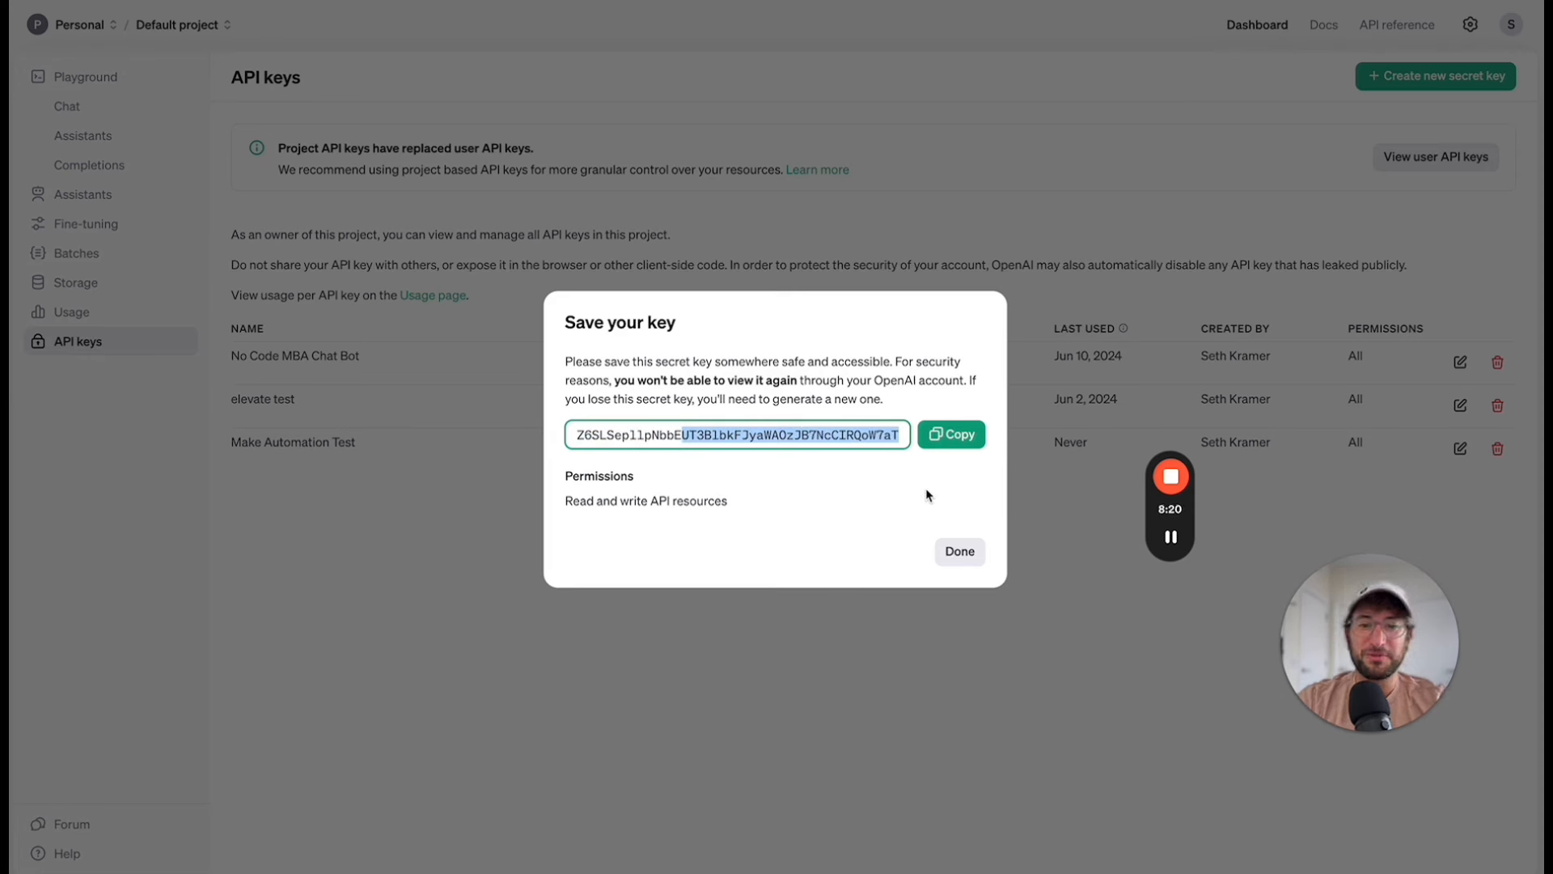
pyautogui.click(960, 553)
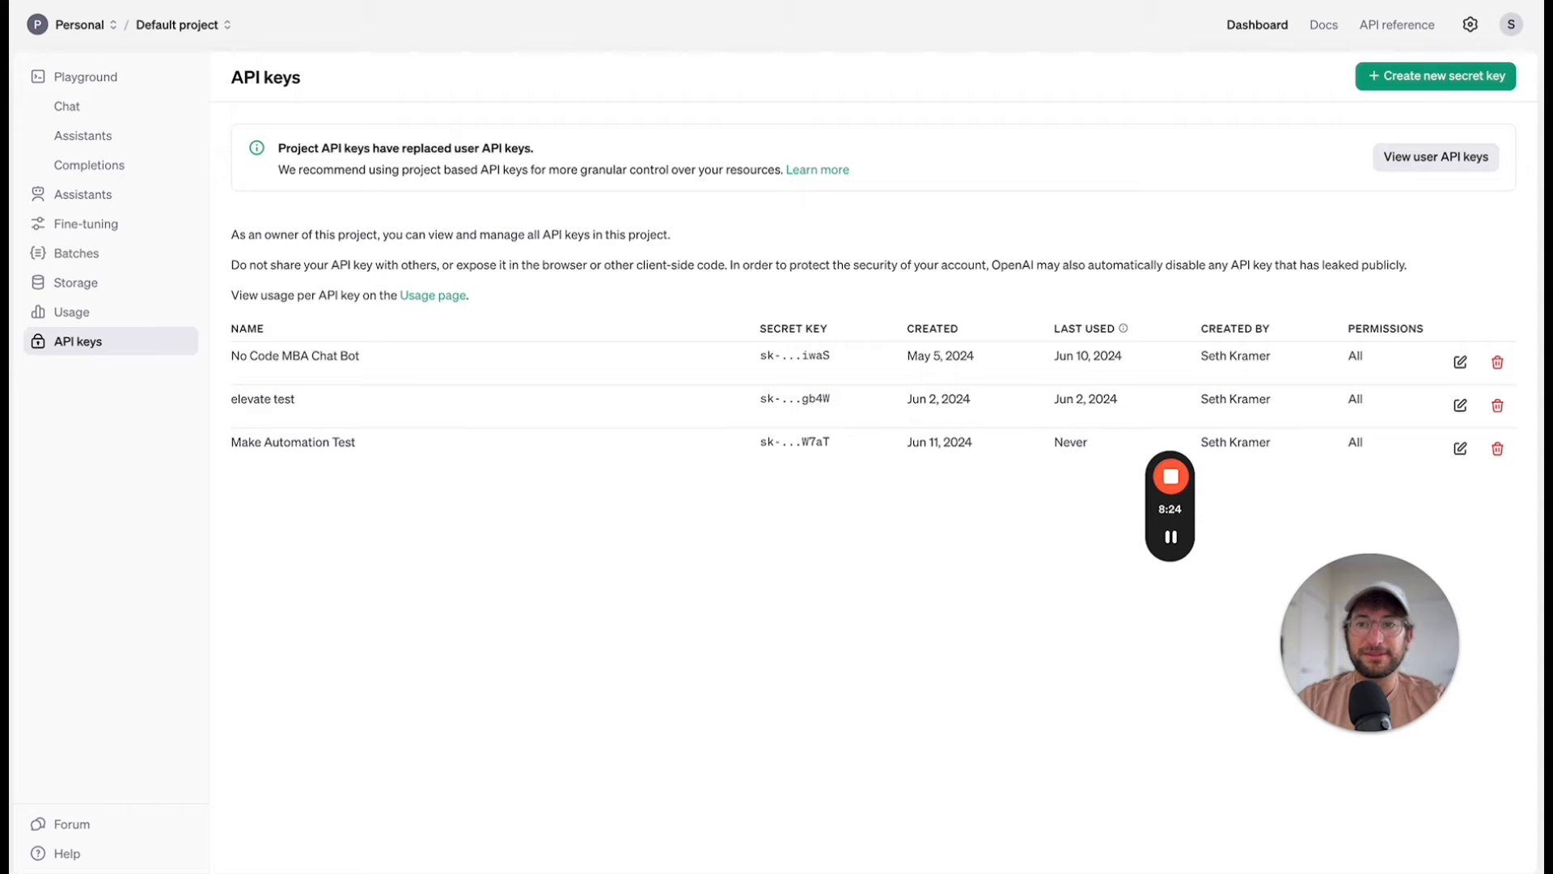
pyautogui.hotkey('ctrl', 'shift', 'Tab')
pyautogui.click(1039, 189)
pyautogui.hotkey('ctrl', 'v')
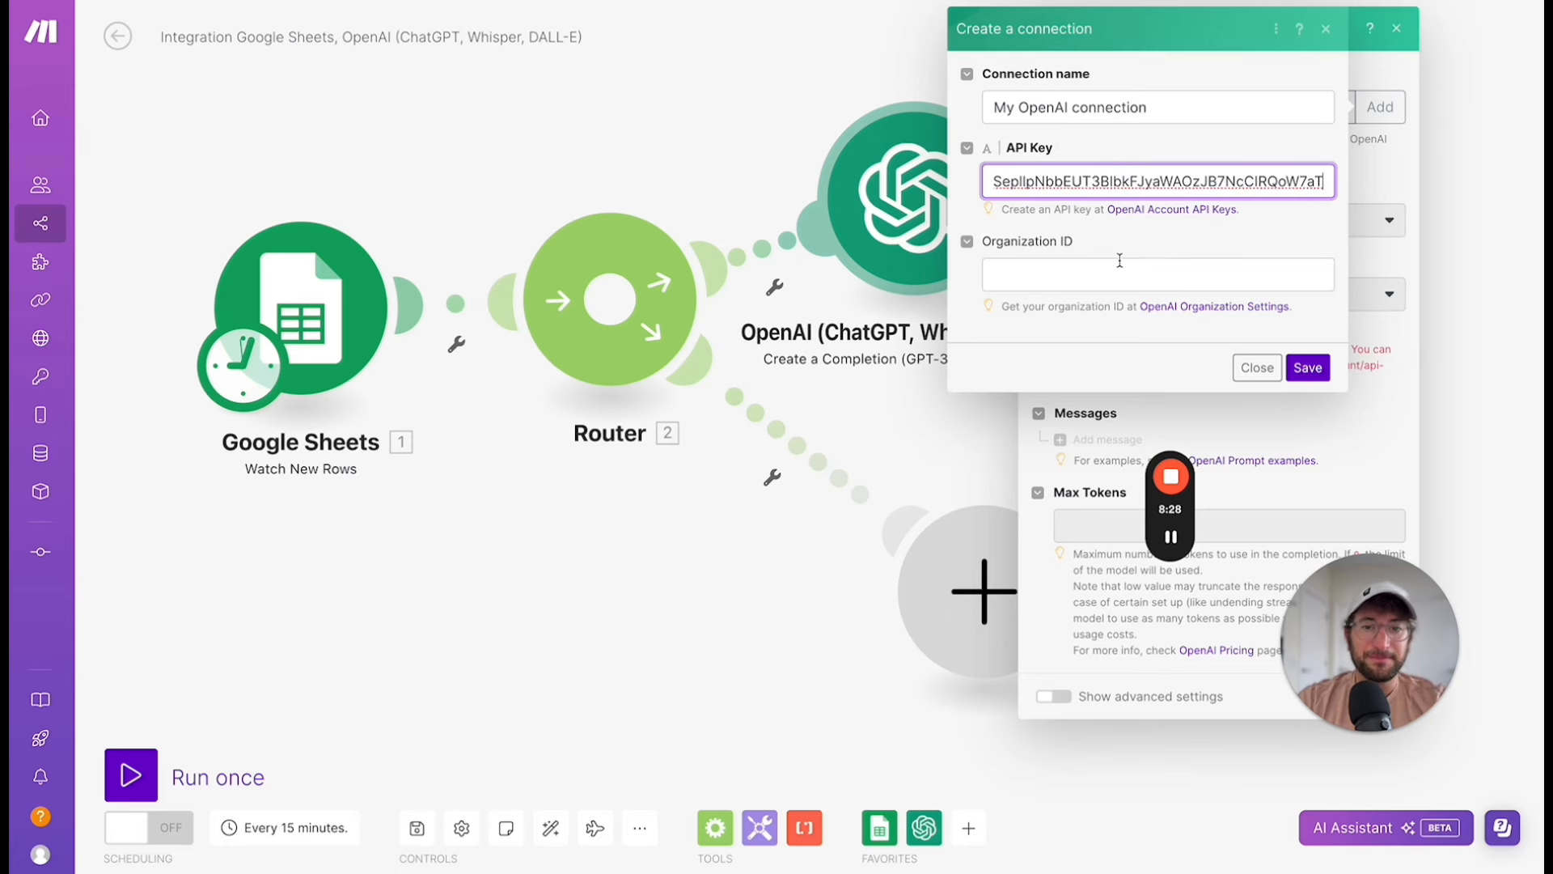
# Copy the OpenAI Organization Settings link from the connection form and load it in the OpenAI platform's browser tab.
pyautogui.rightClick(1183, 314)
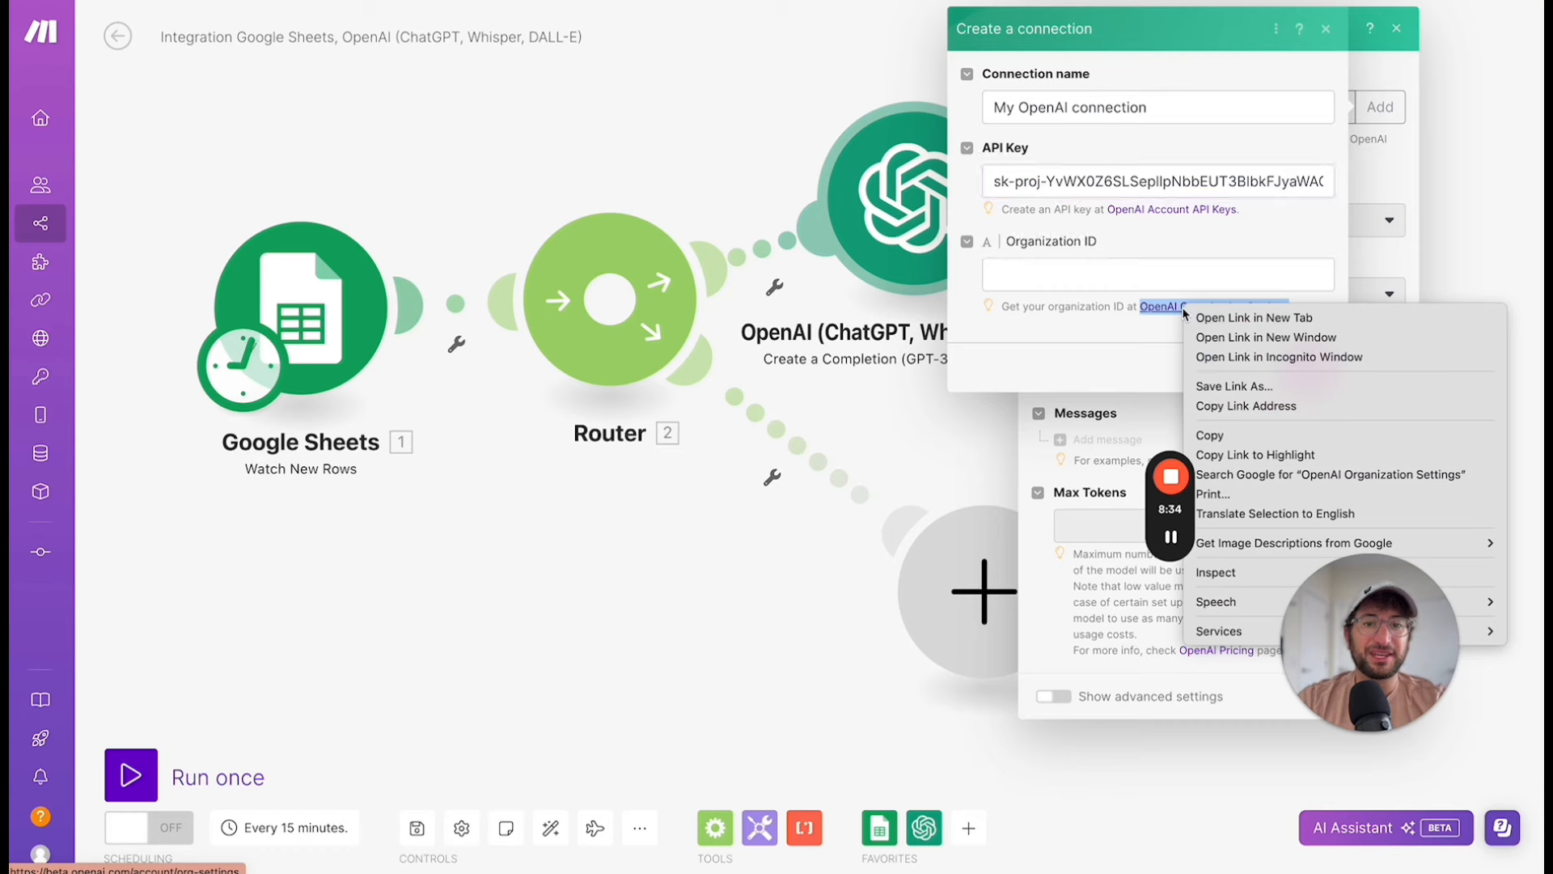
pyautogui.click(1227, 405)
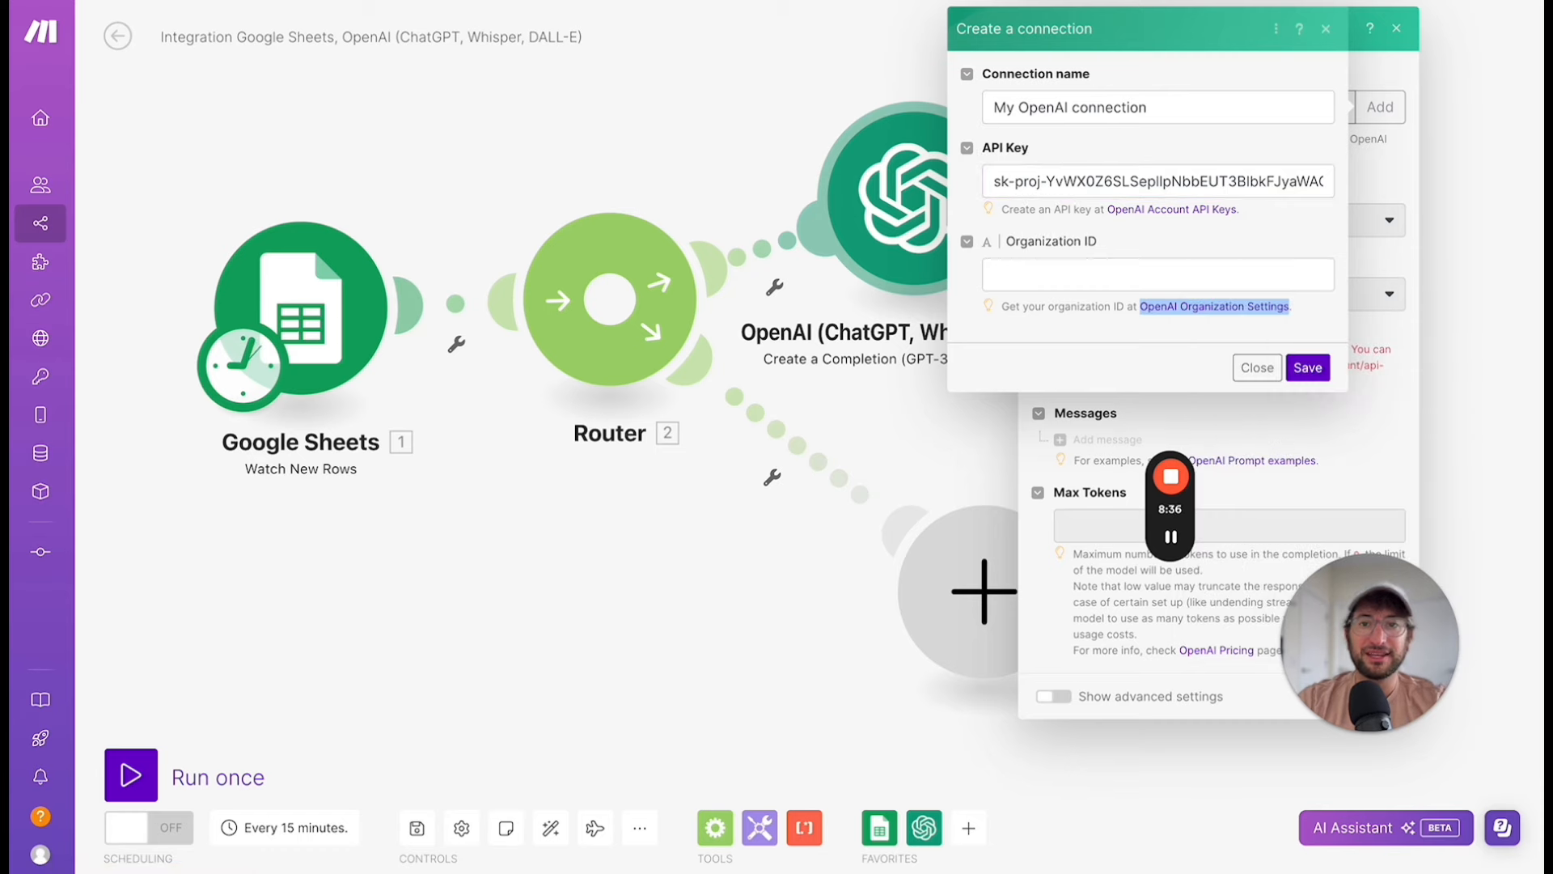
pyautogui.hotkey('ctrl', 'Tab')
pyautogui.hotkey('ctrl', 'l')
pyautogui.hotkey('ctrl', 'v')
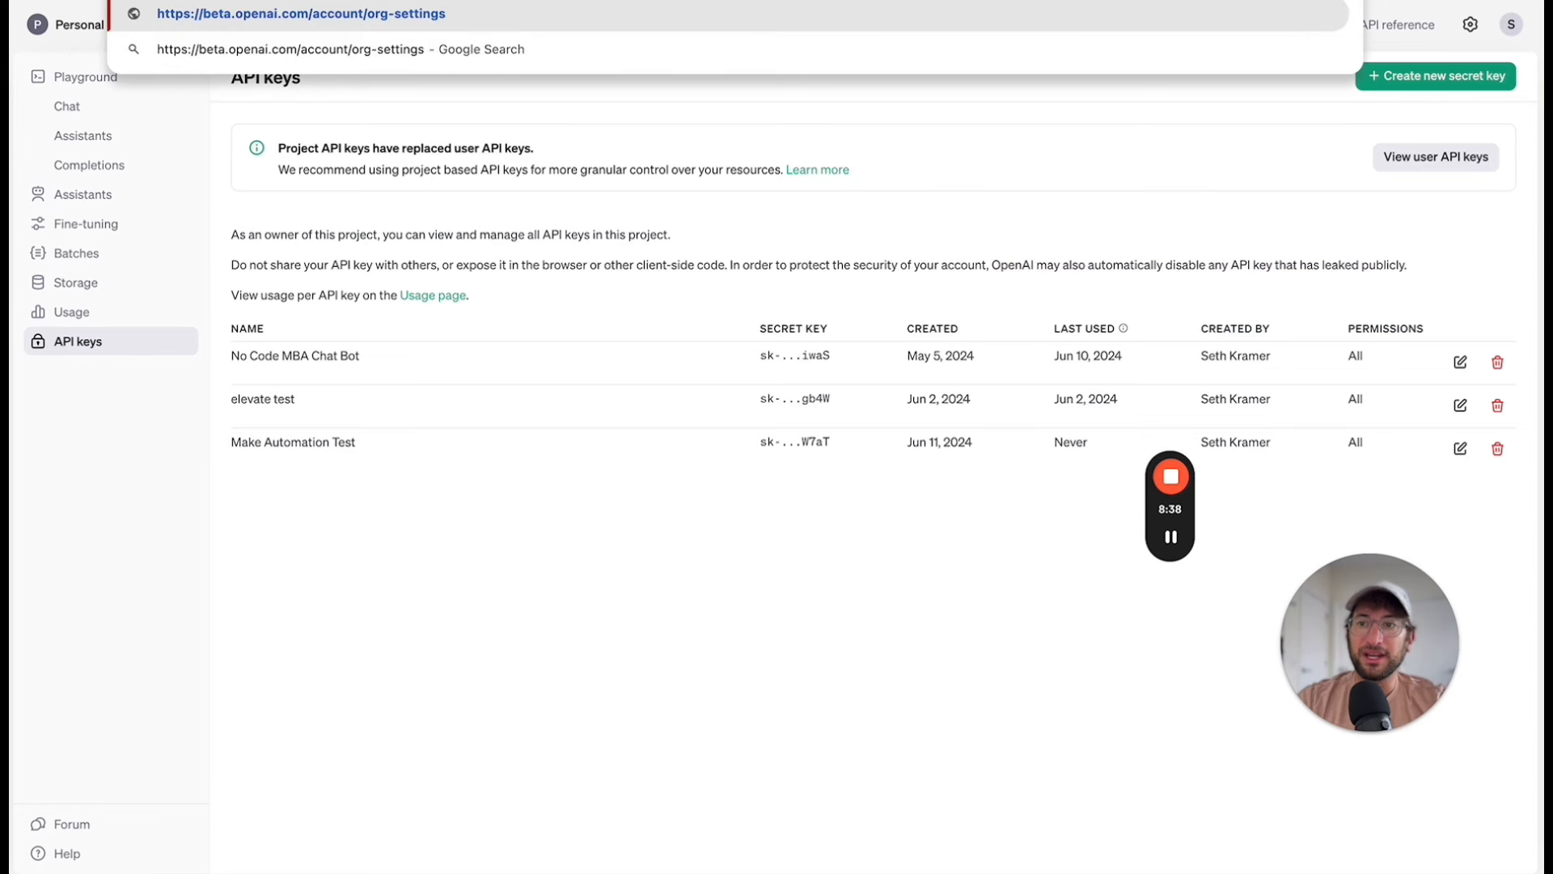
pyautogui.press('Return')
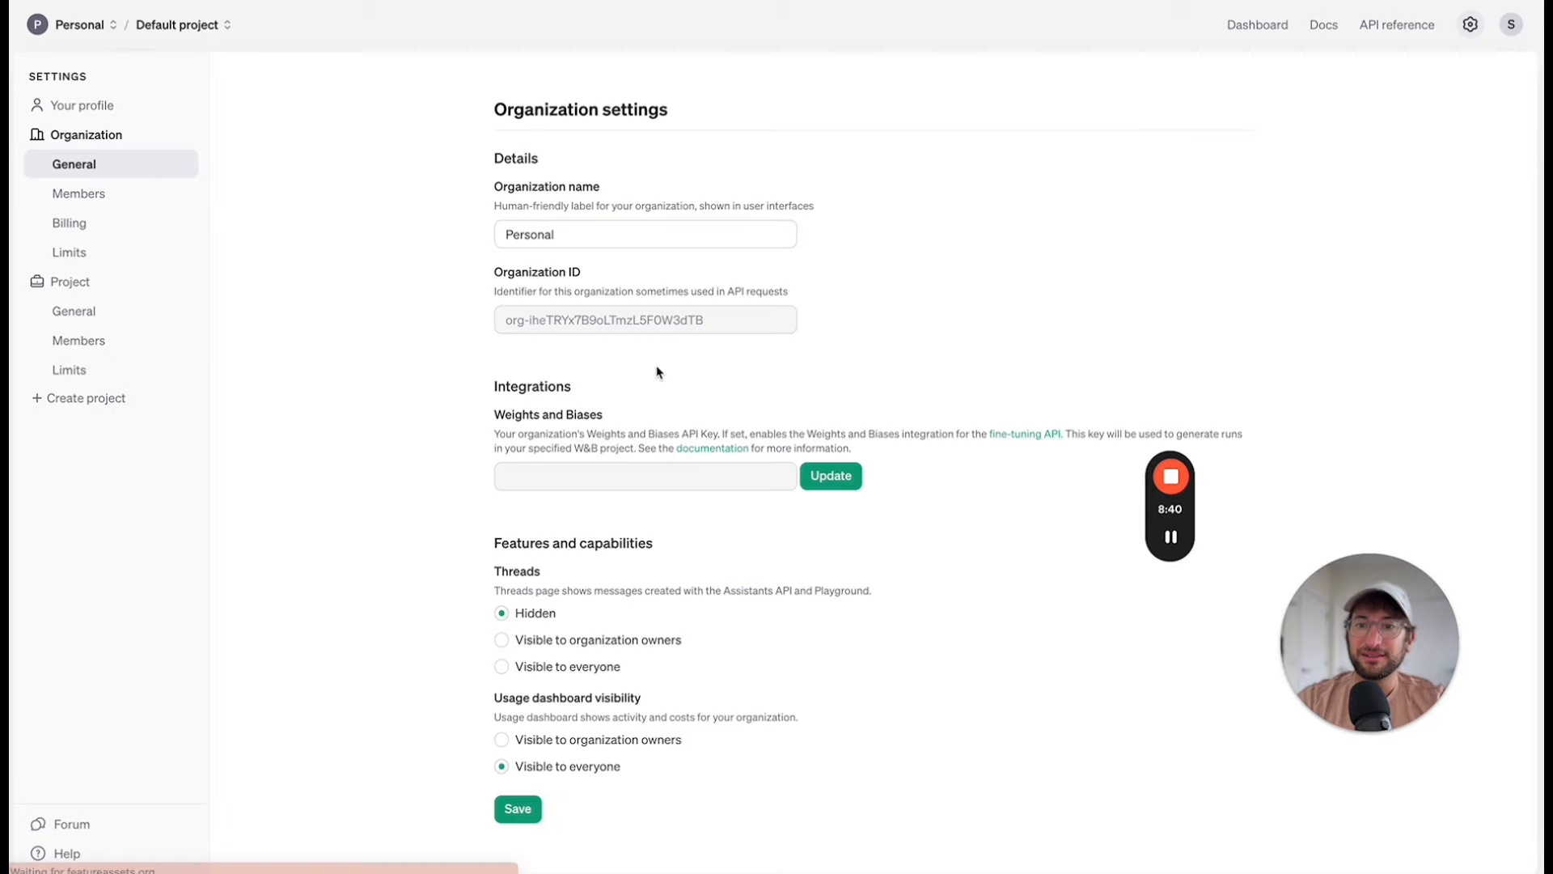
pyautogui.click(170, 26)
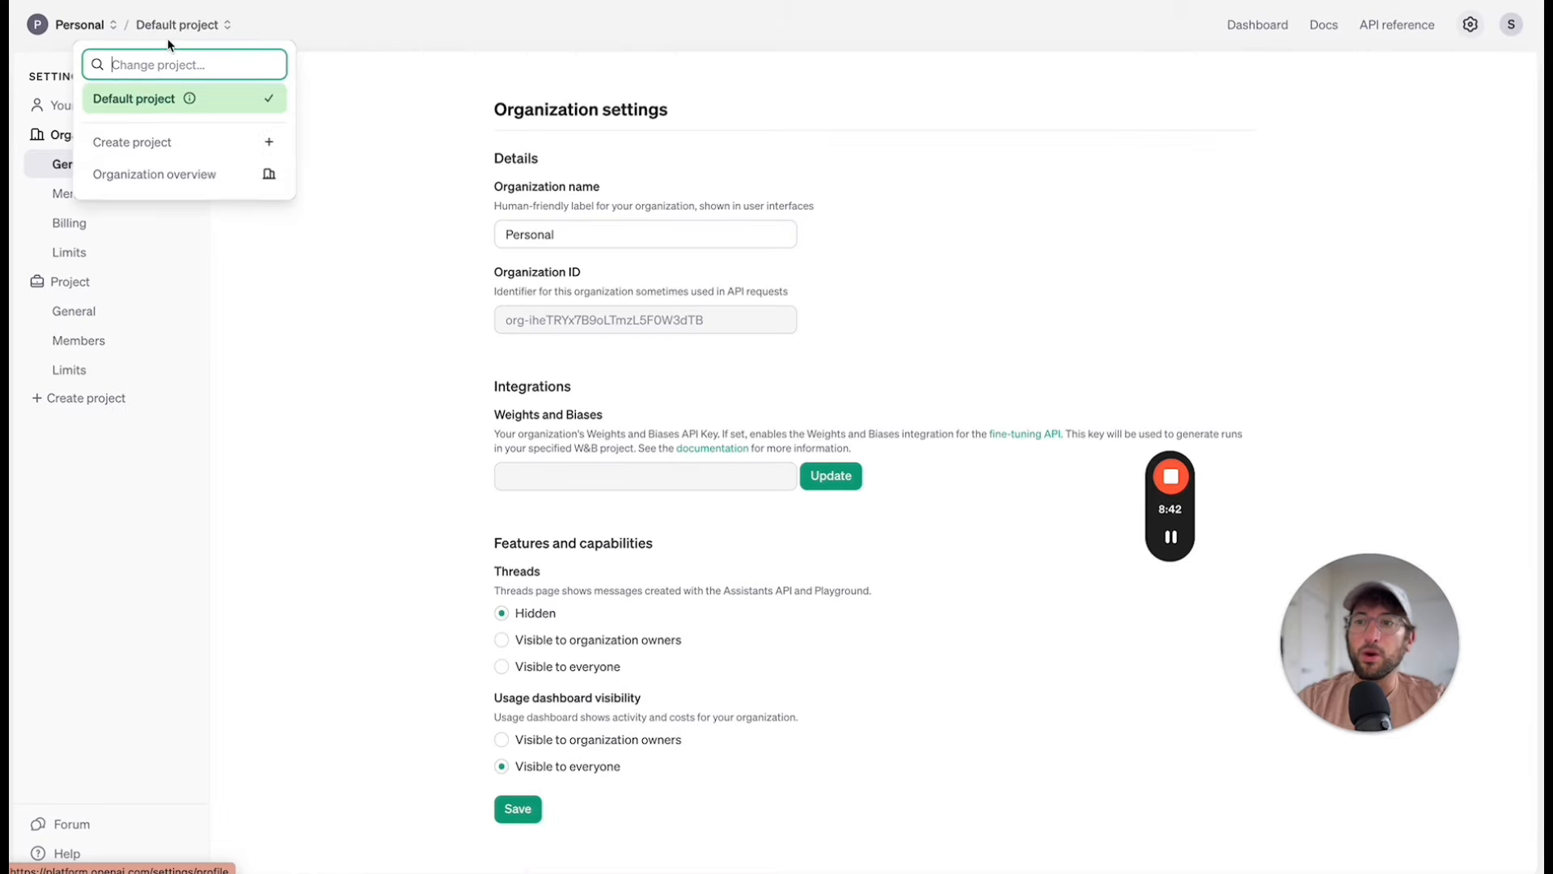
pyautogui.click(60, 165)
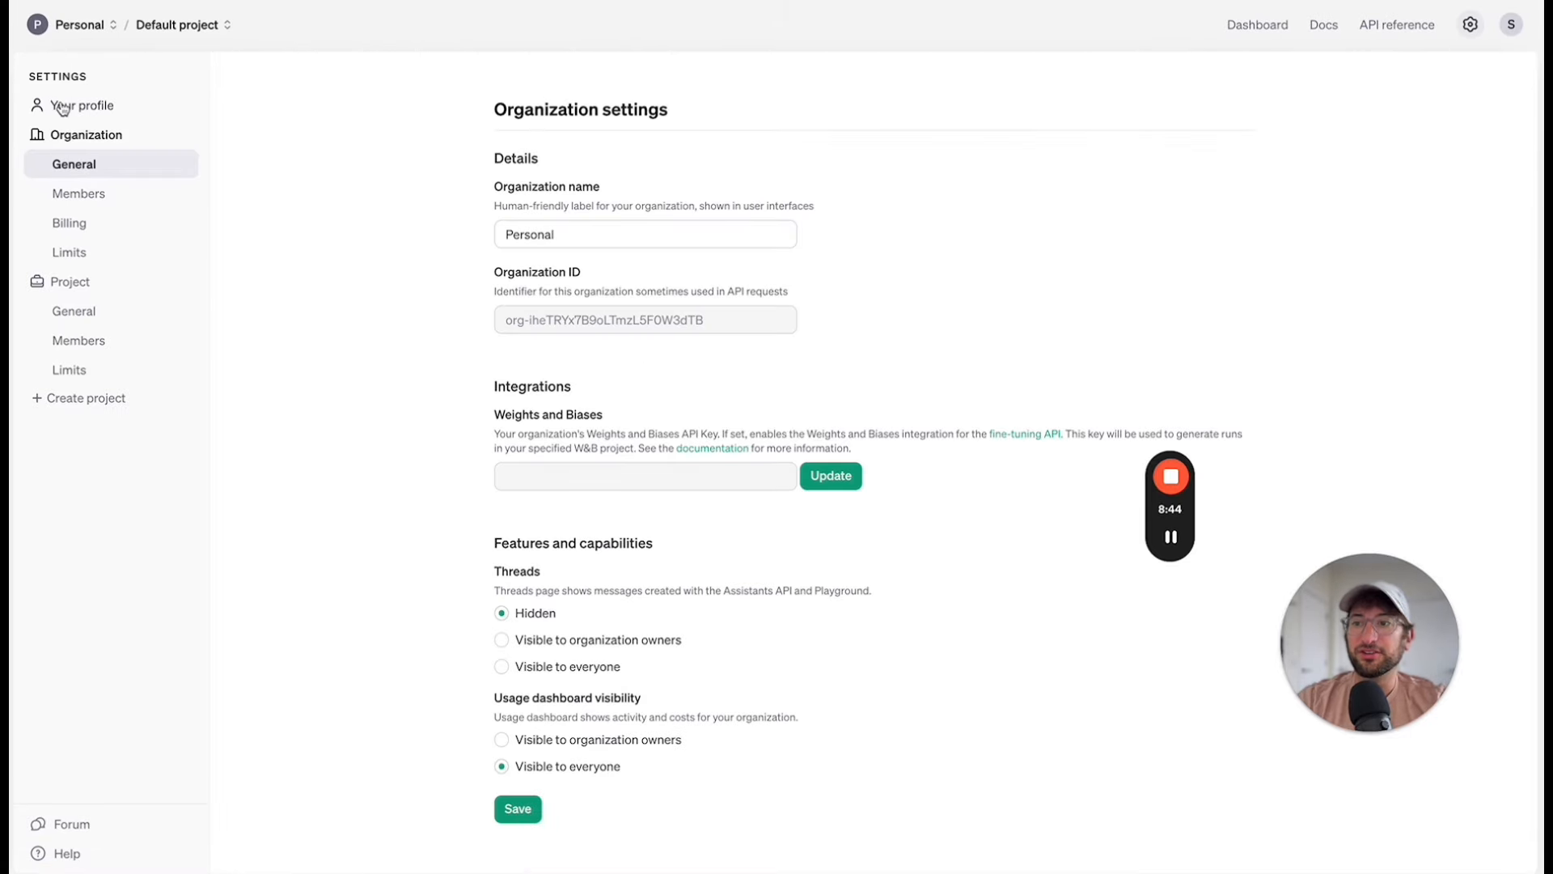
pyautogui.click(80, 24)
pyautogui.click(111, 424)
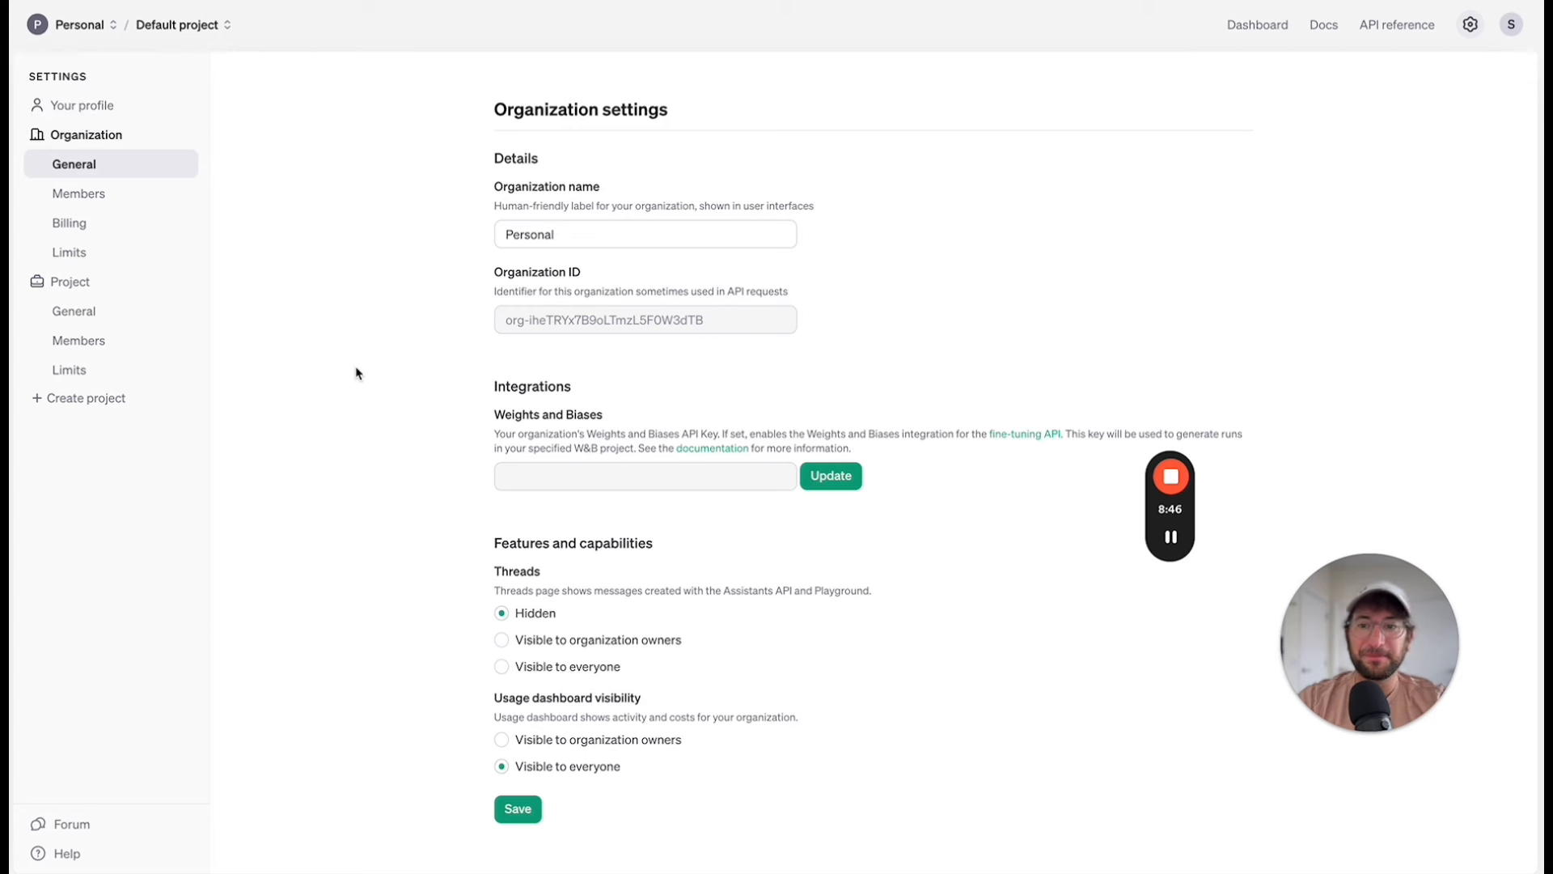
# Copy the organization ID from the settings page into the Make connection's Organization ID and save the connection.
pyautogui.tripleClick(598, 322)
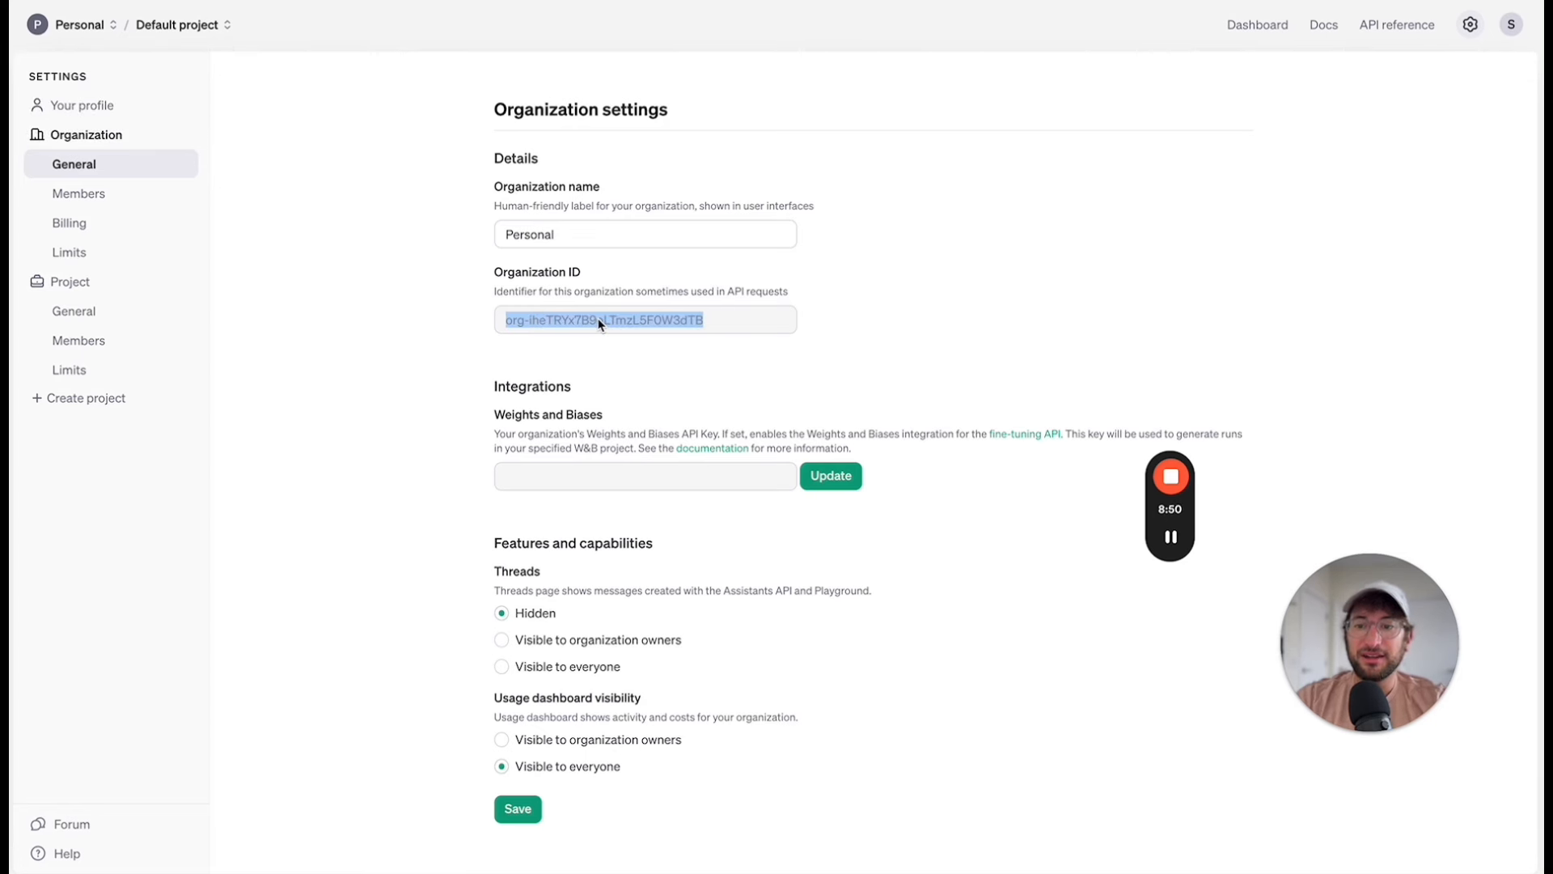
pyautogui.scroll(-1, 600, 324)
pyautogui.scroll(1, 599, 324)
pyautogui.click(607, 1)
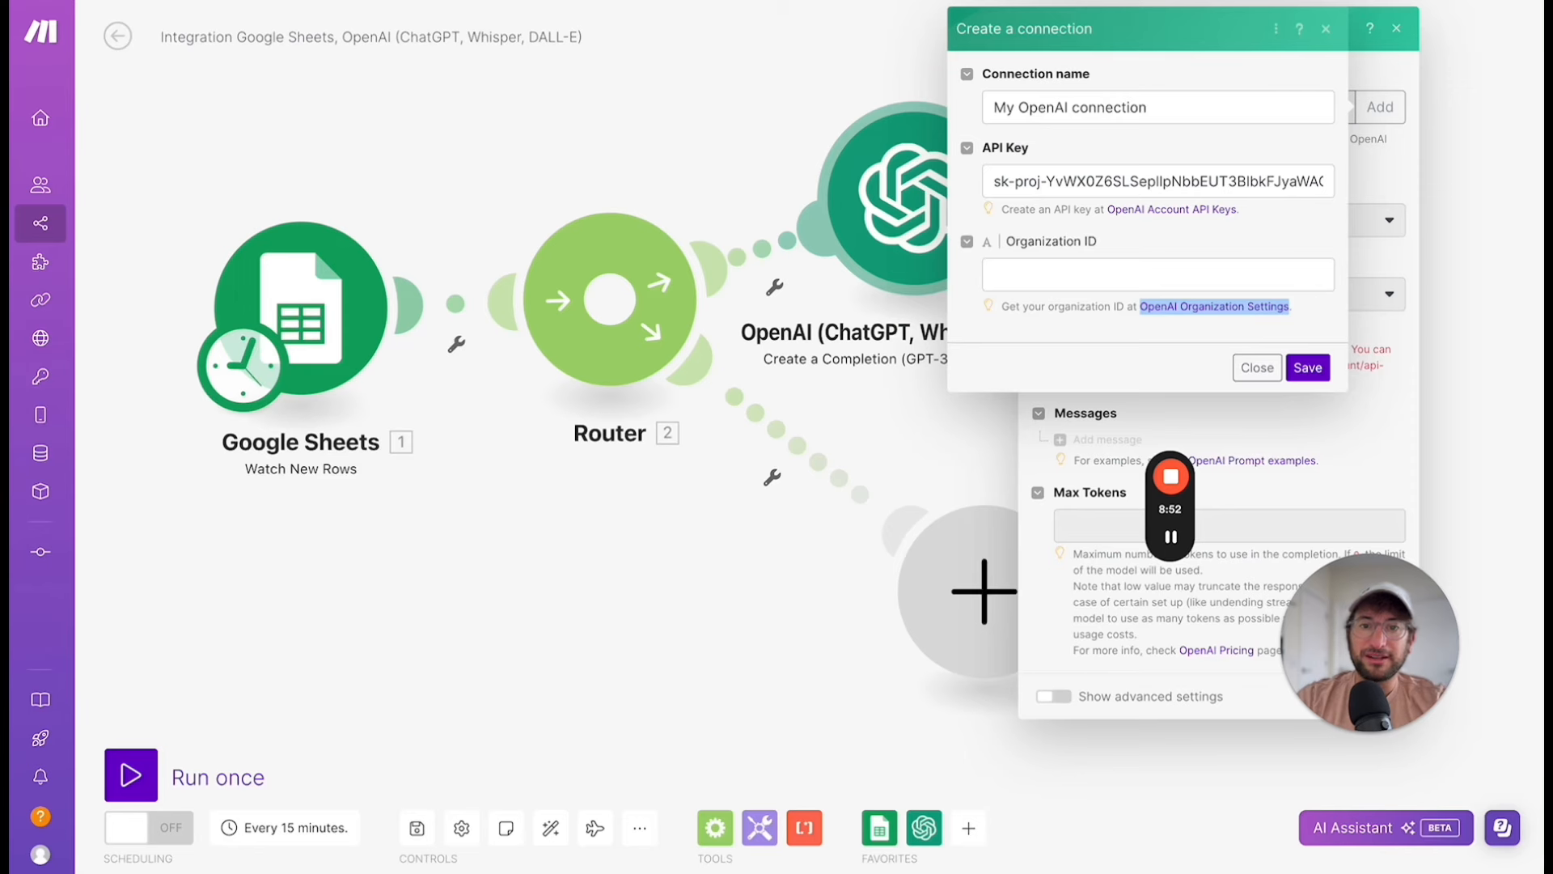
pyautogui.click(1088, 280)
pyautogui.hotkey('ctrl', 'v')
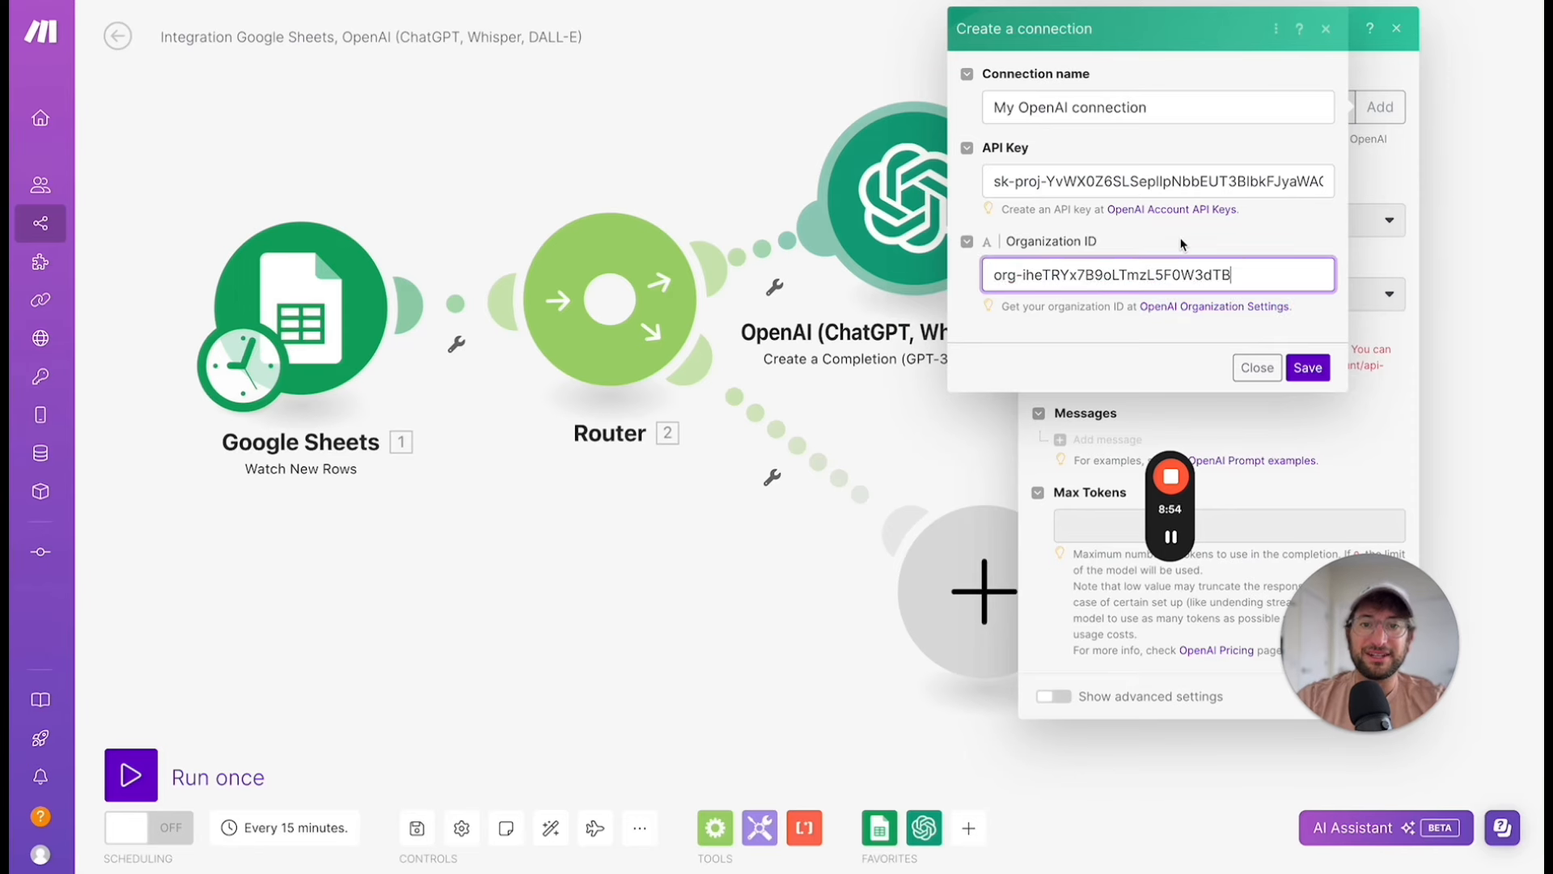
pyautogui.click(1303, 367)
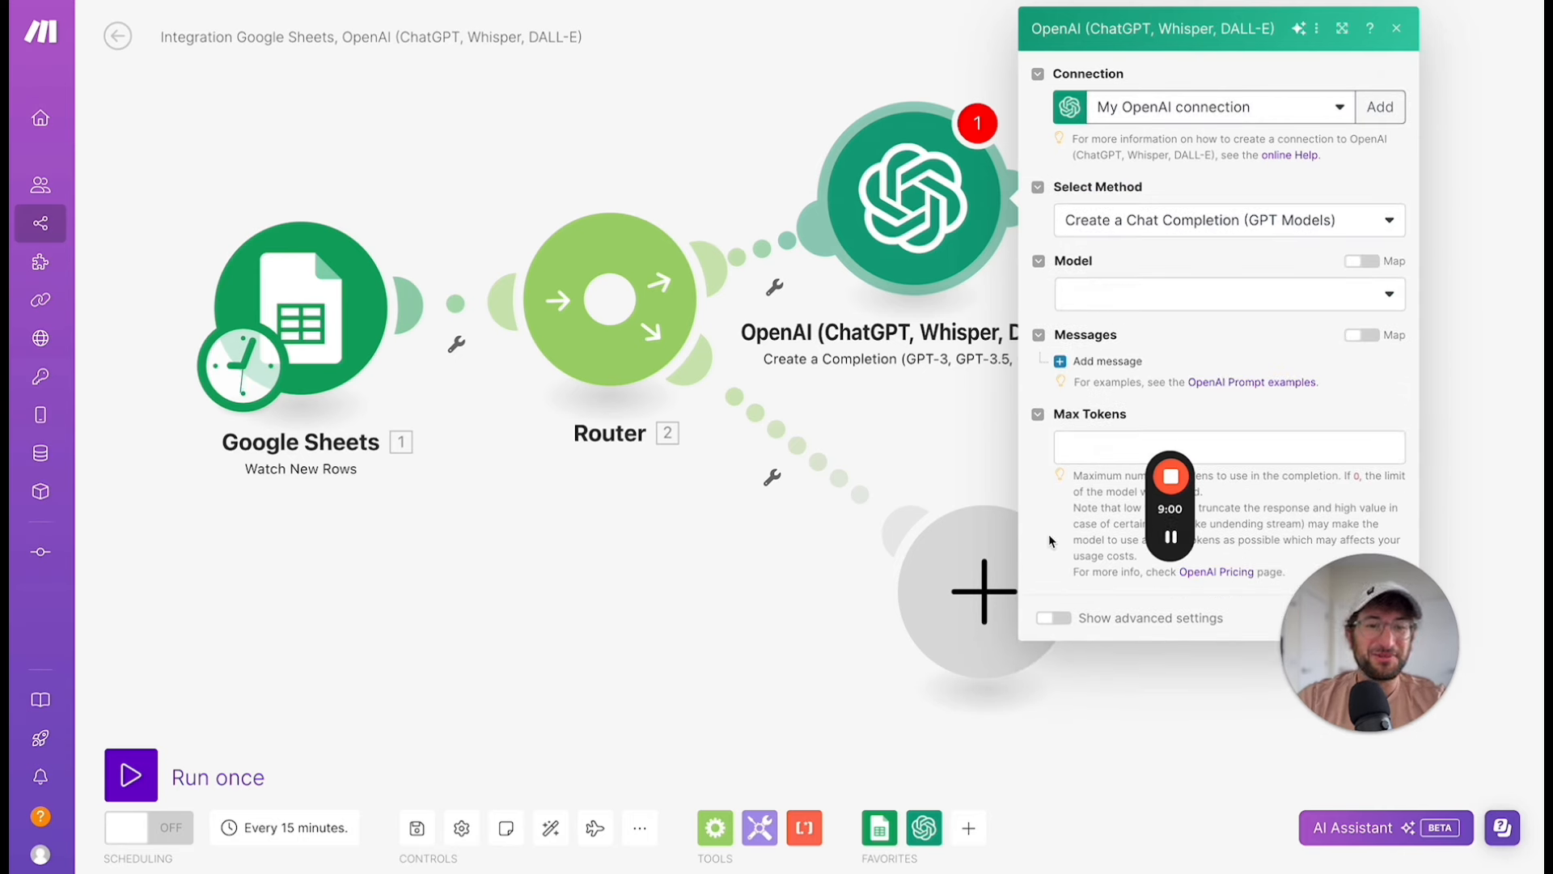
pyautogui.moveTo(1175, 514); pyautogui.dragTo(336, 583)
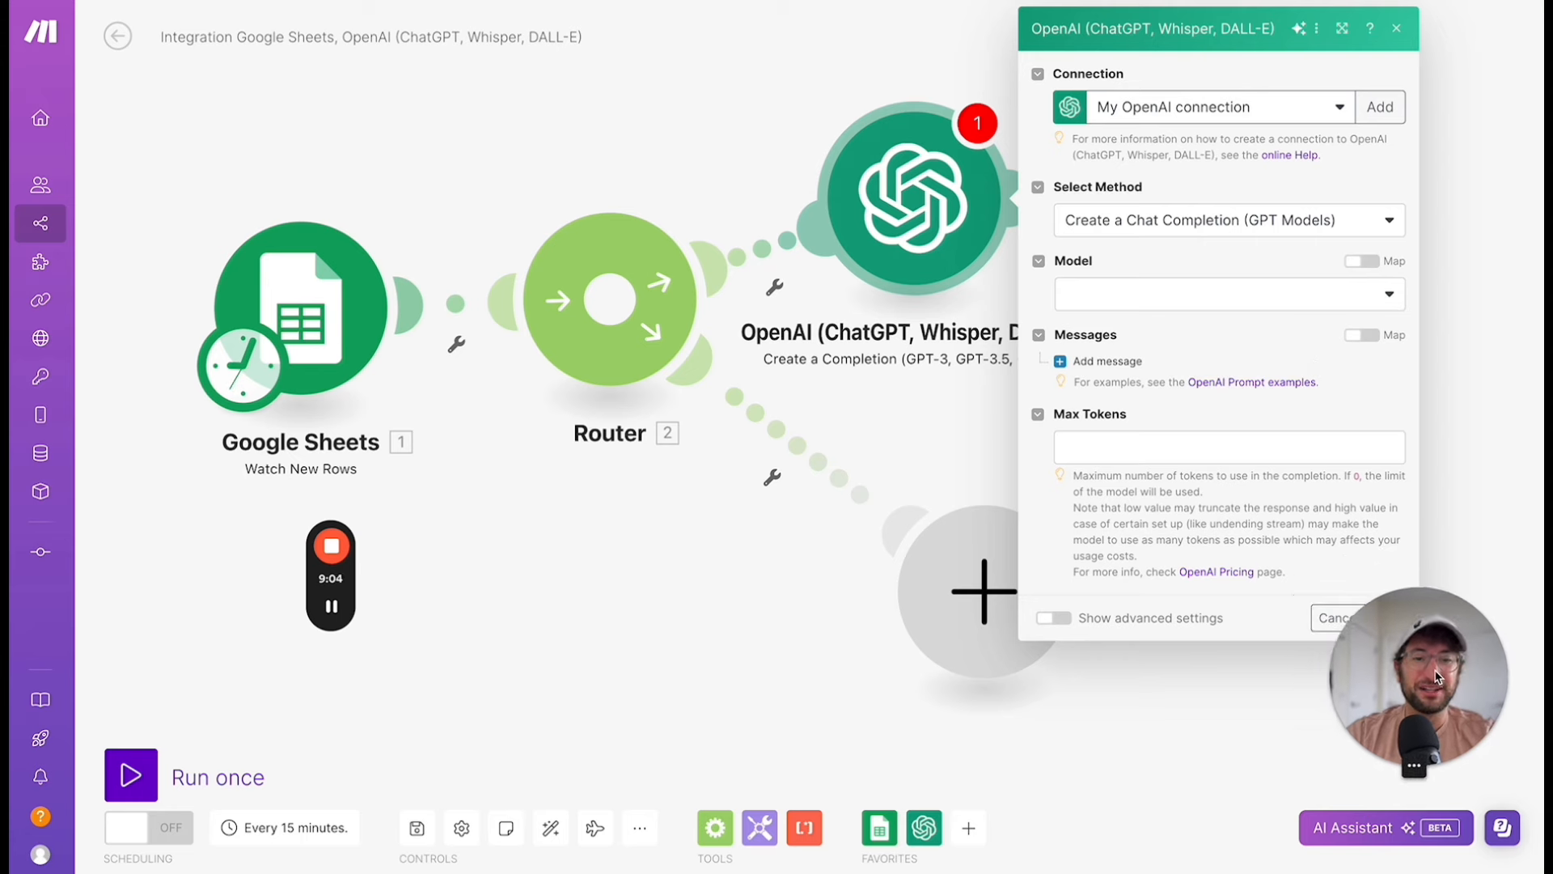
pyautogui.click(838, 2)
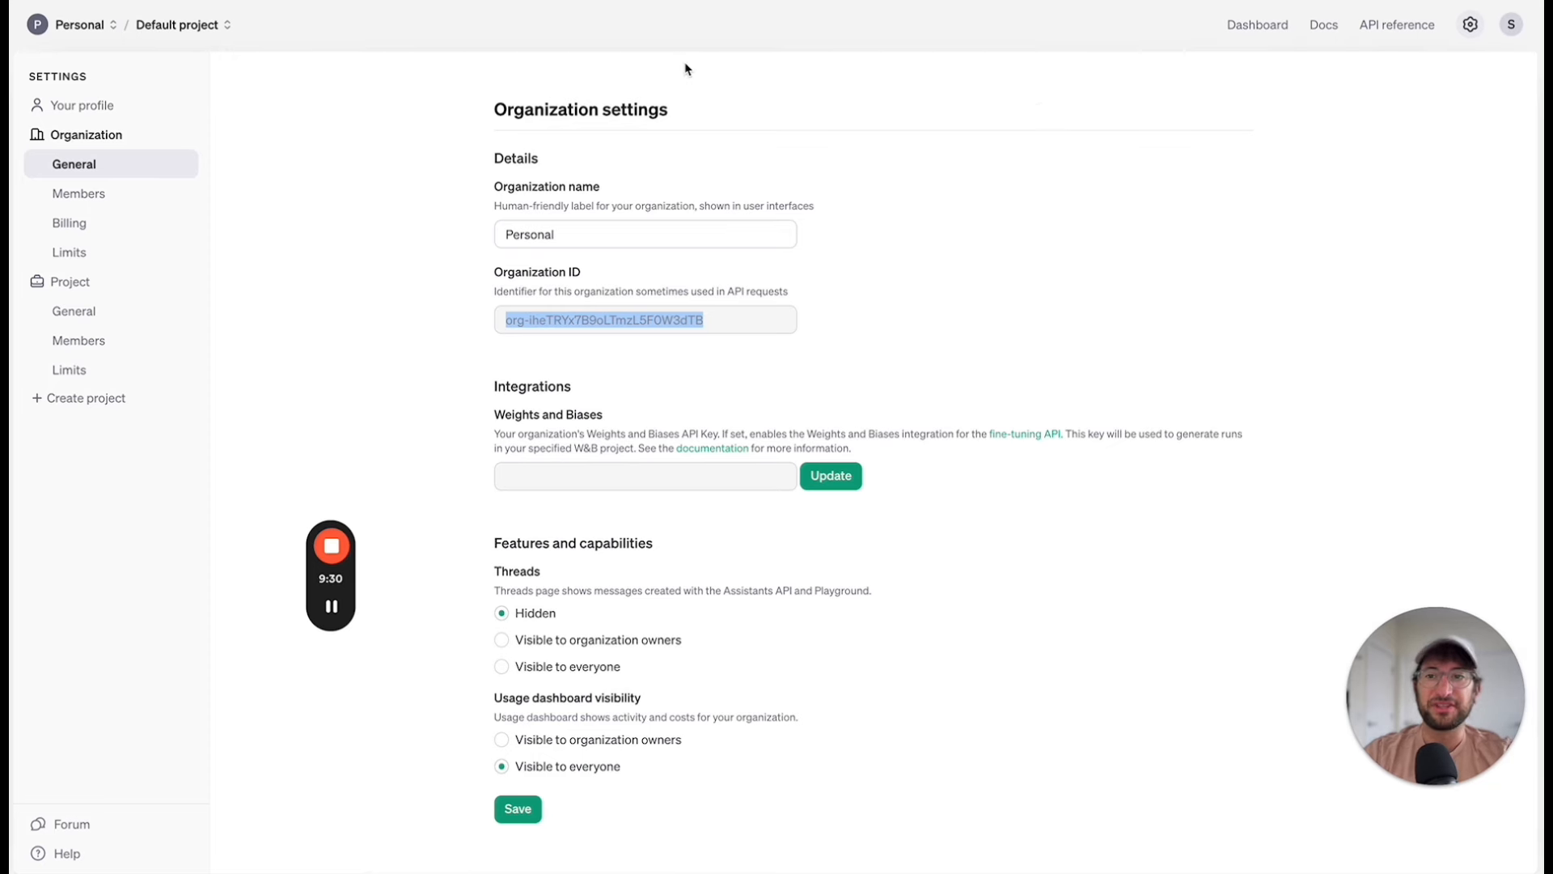
pyautogui.click(518, 1)
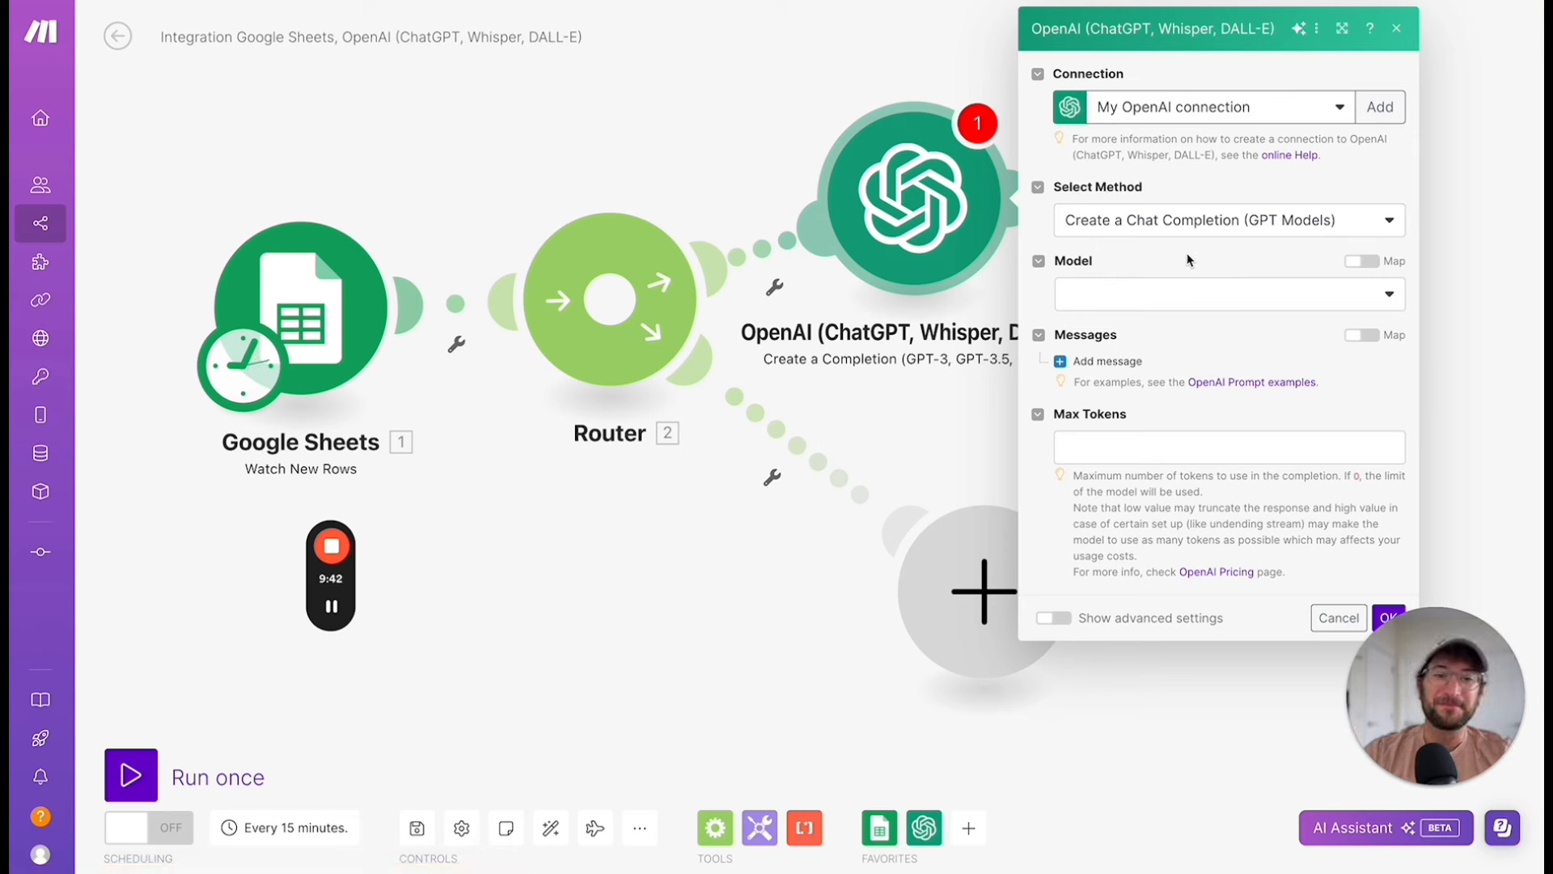
# Review the available GPT models and set the chat completion's model to gpt-4o (system).
pyautogui.click(1127, 296)
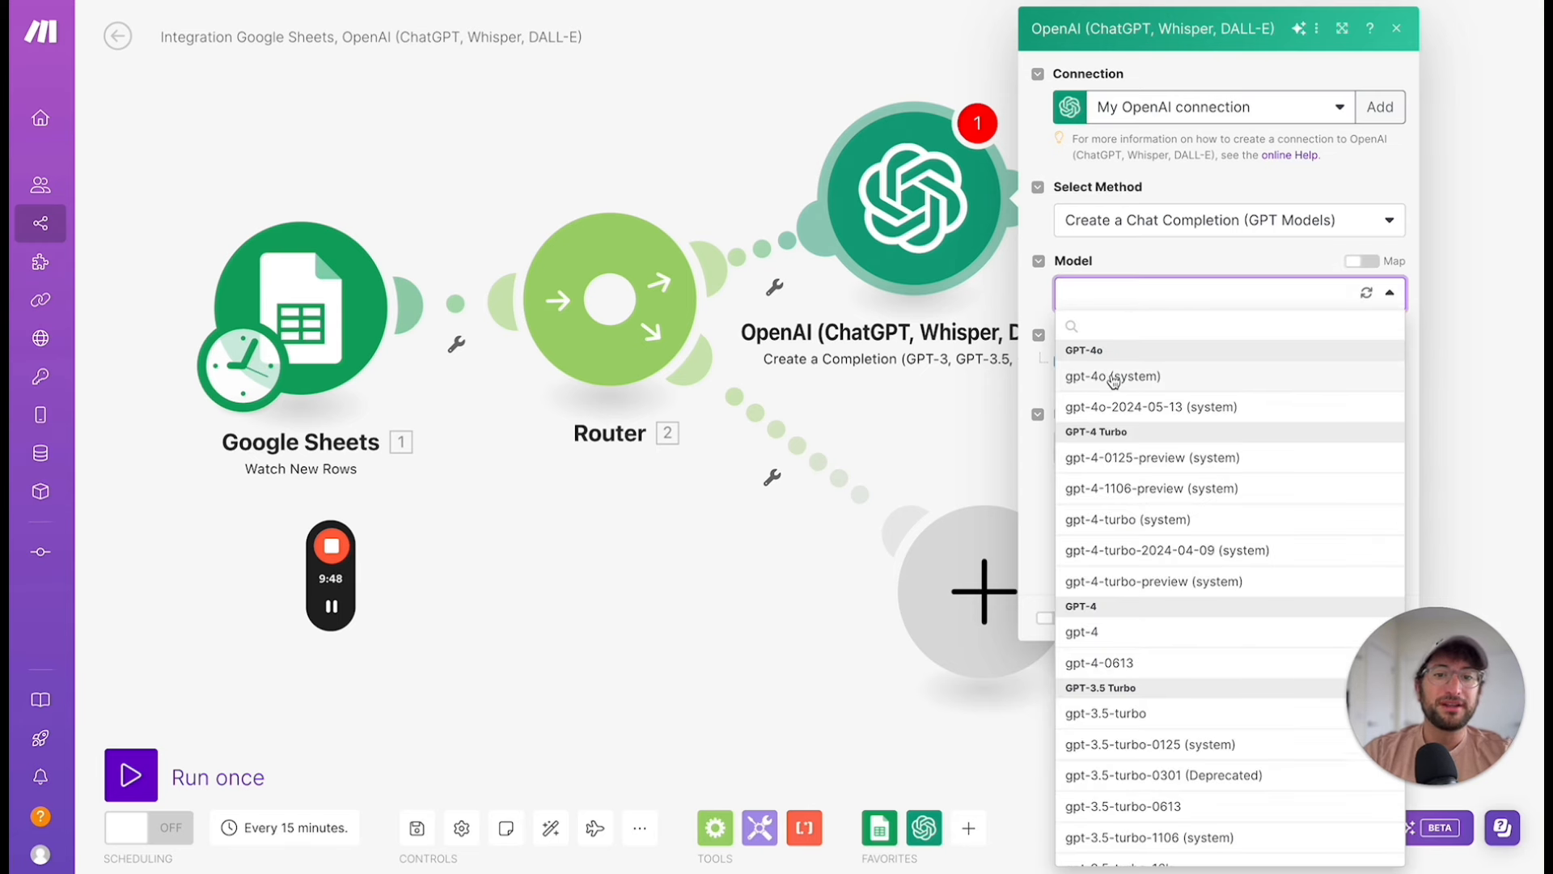
pyautogui.scroll(-1, 1113, 380)
pyautogui.scroll(1, 1113, 380)
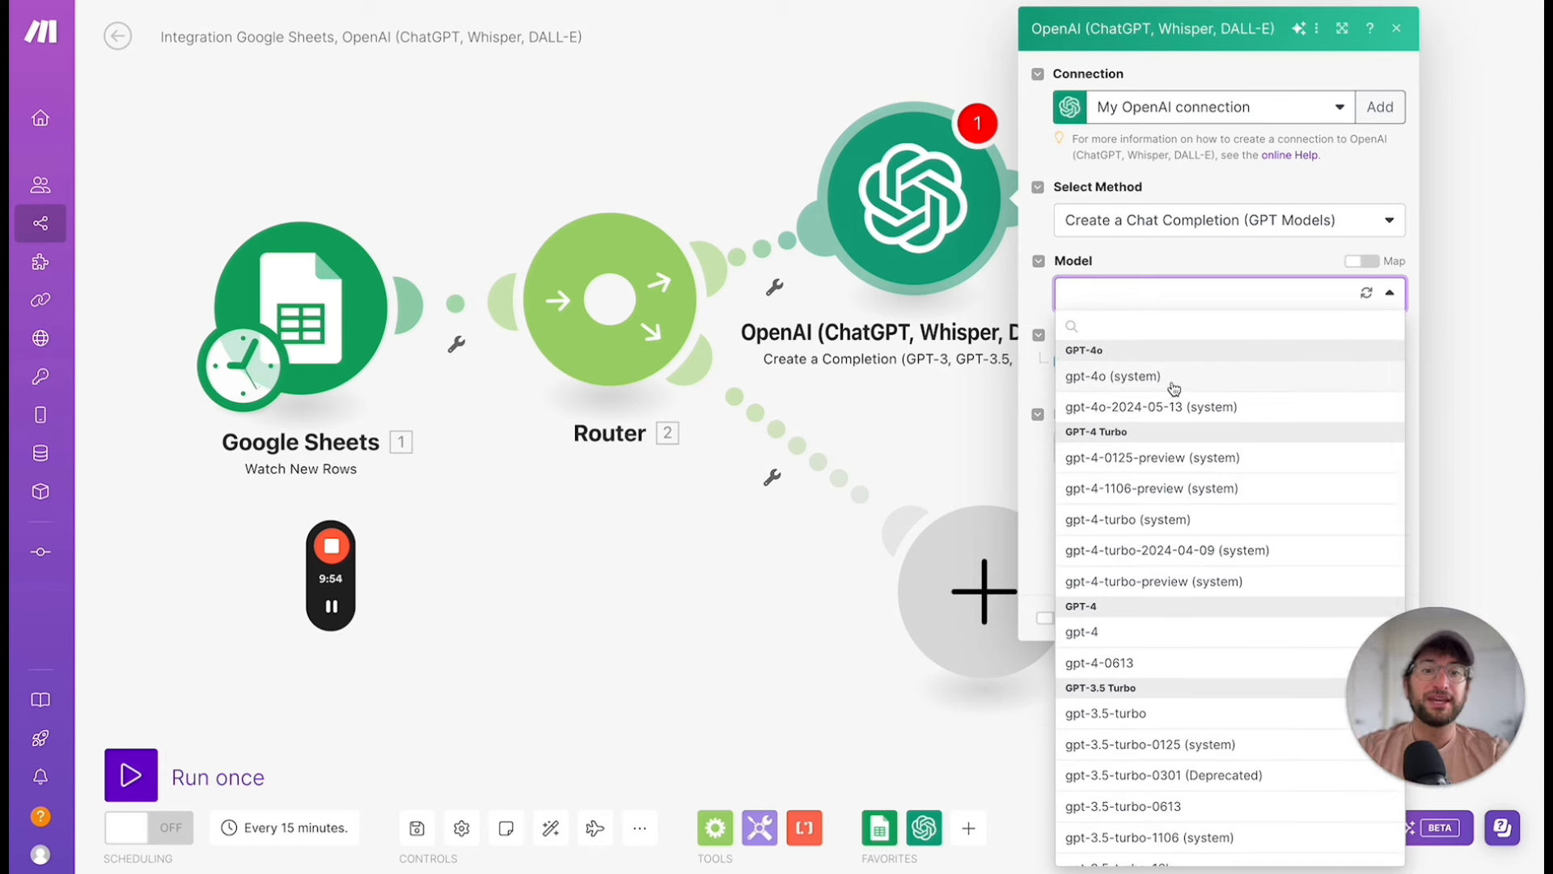
pyautogui.scroll(-1, 1157, 599)
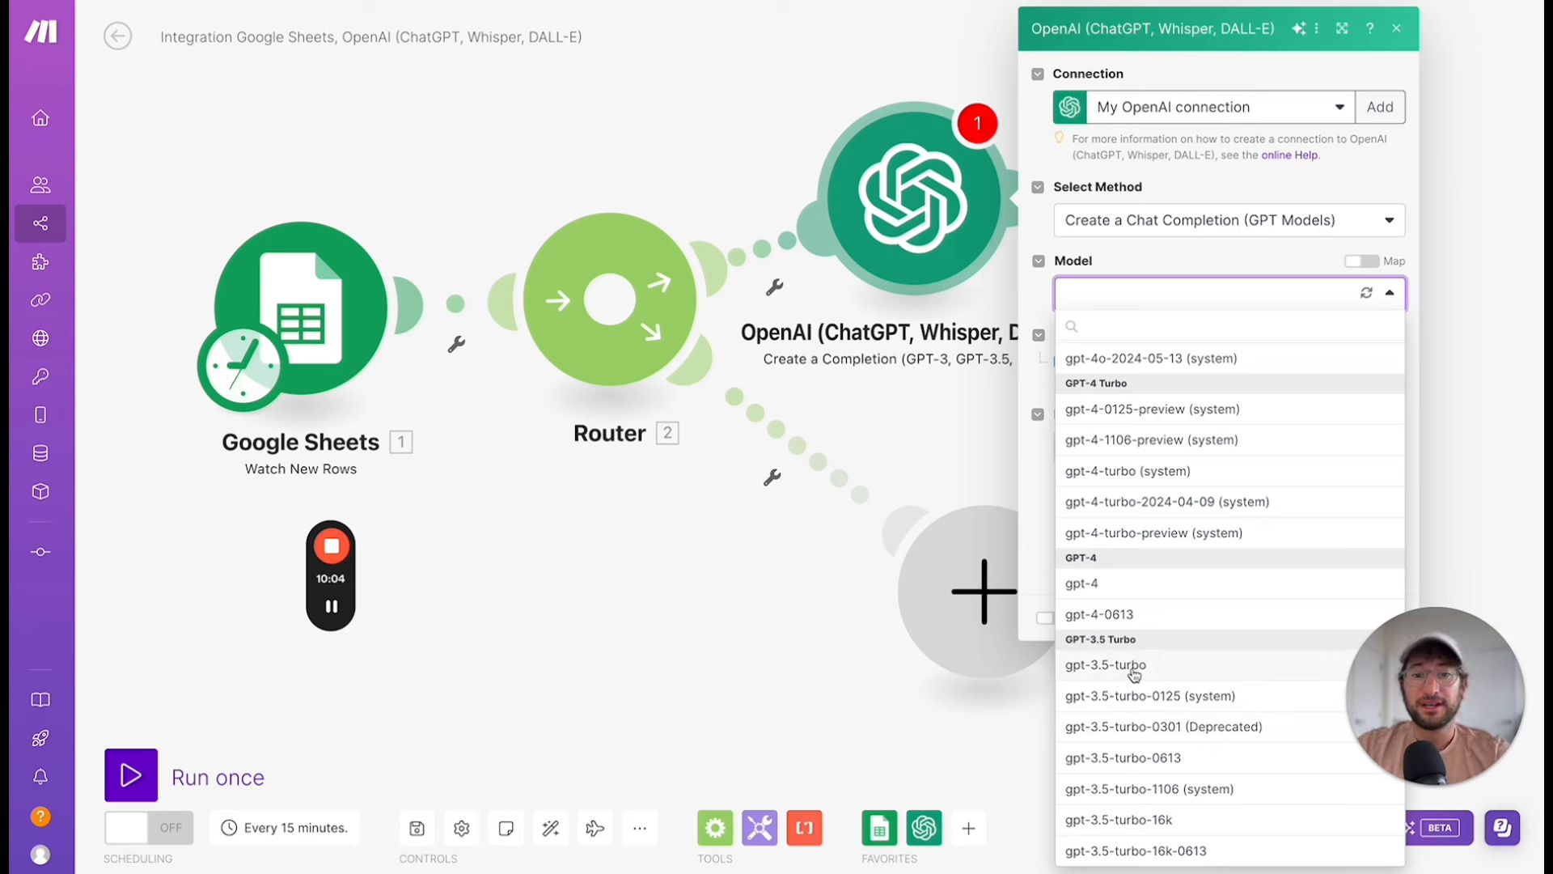
pyautogui.scroll(1, 1135, 675)
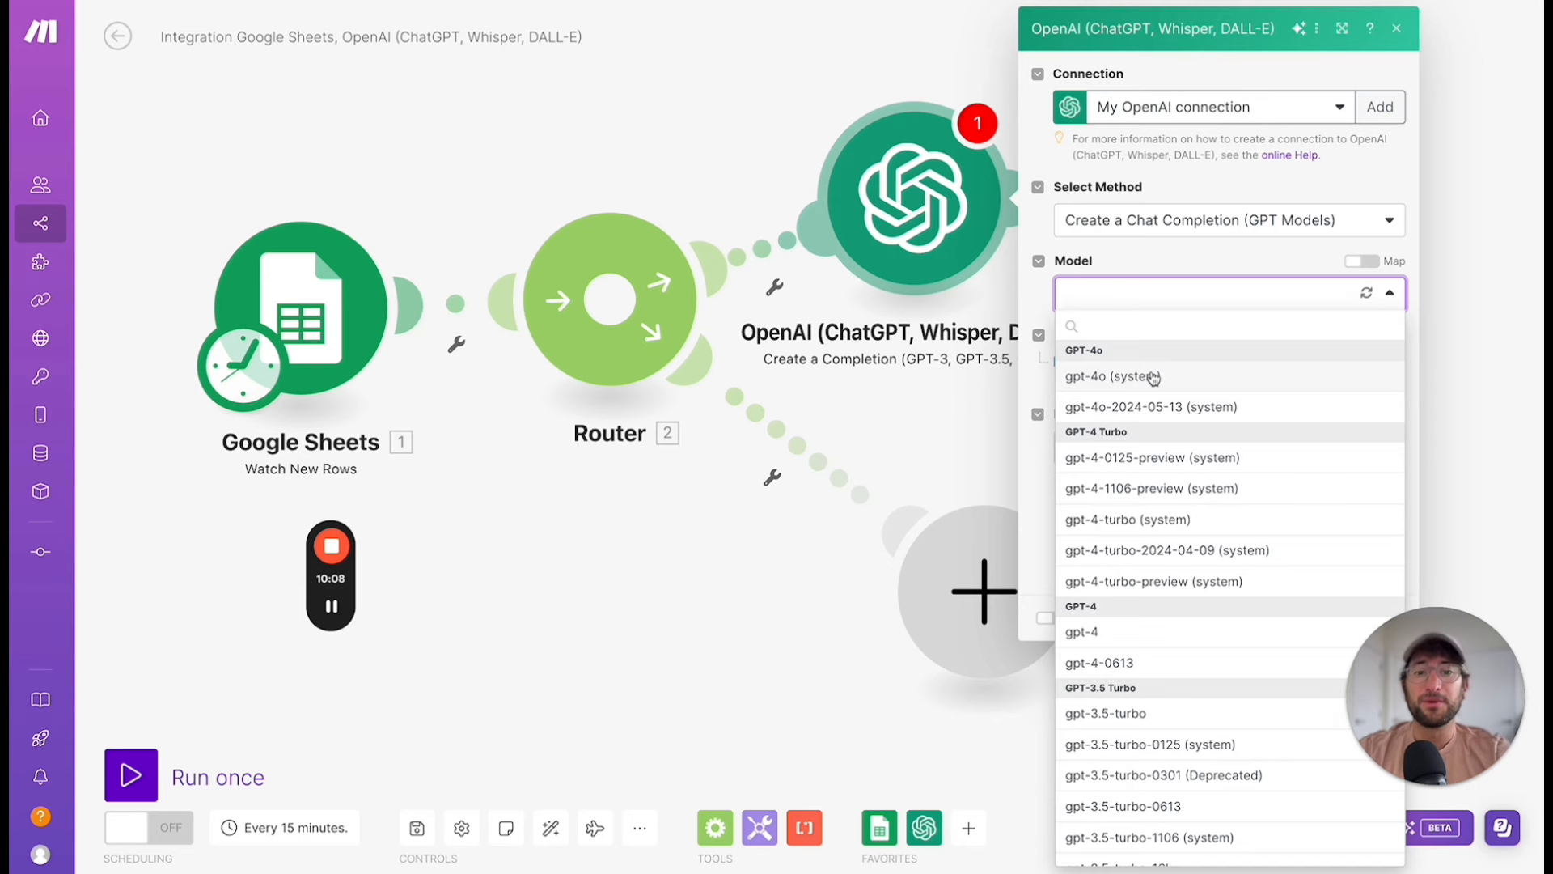
pyautogui.scroll(-1, 1131, 519)
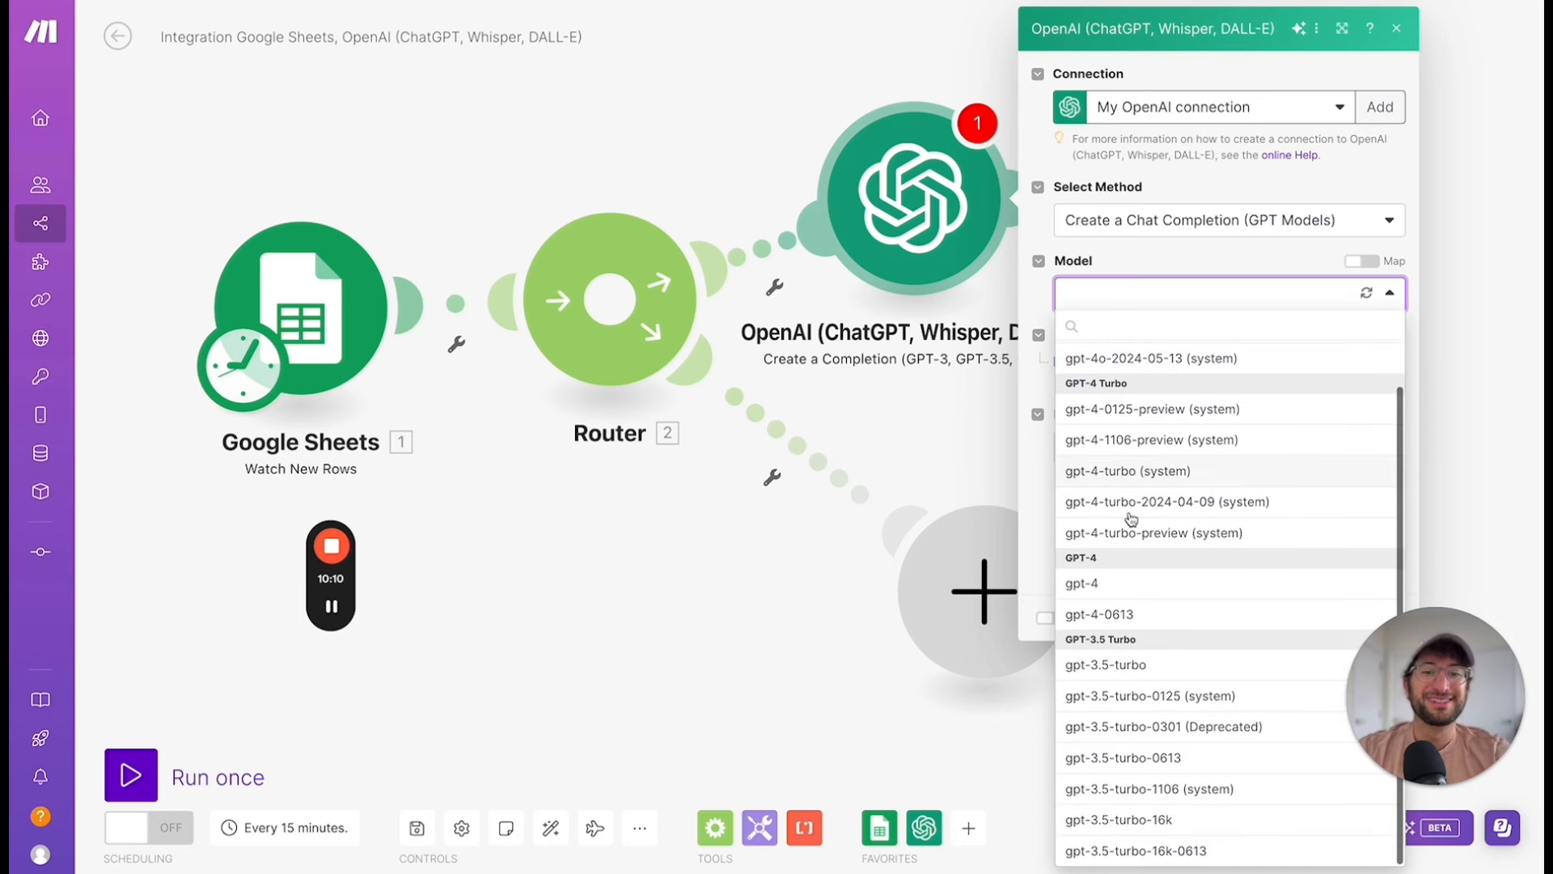
pyautogui.scroll(1, 1136, 647)
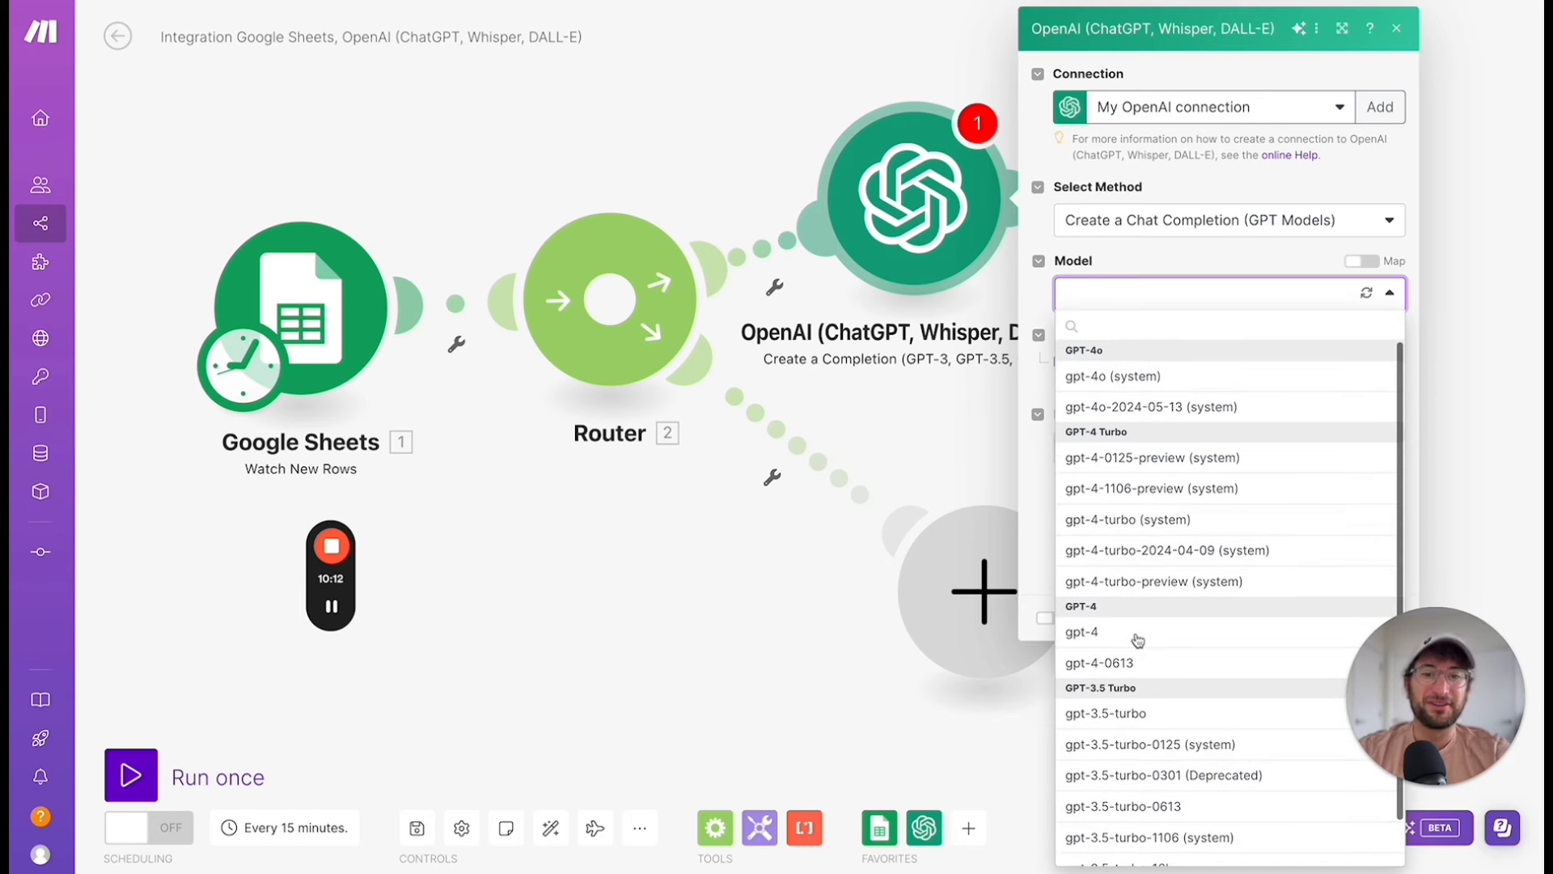
pyautogui.click(1122, 378)
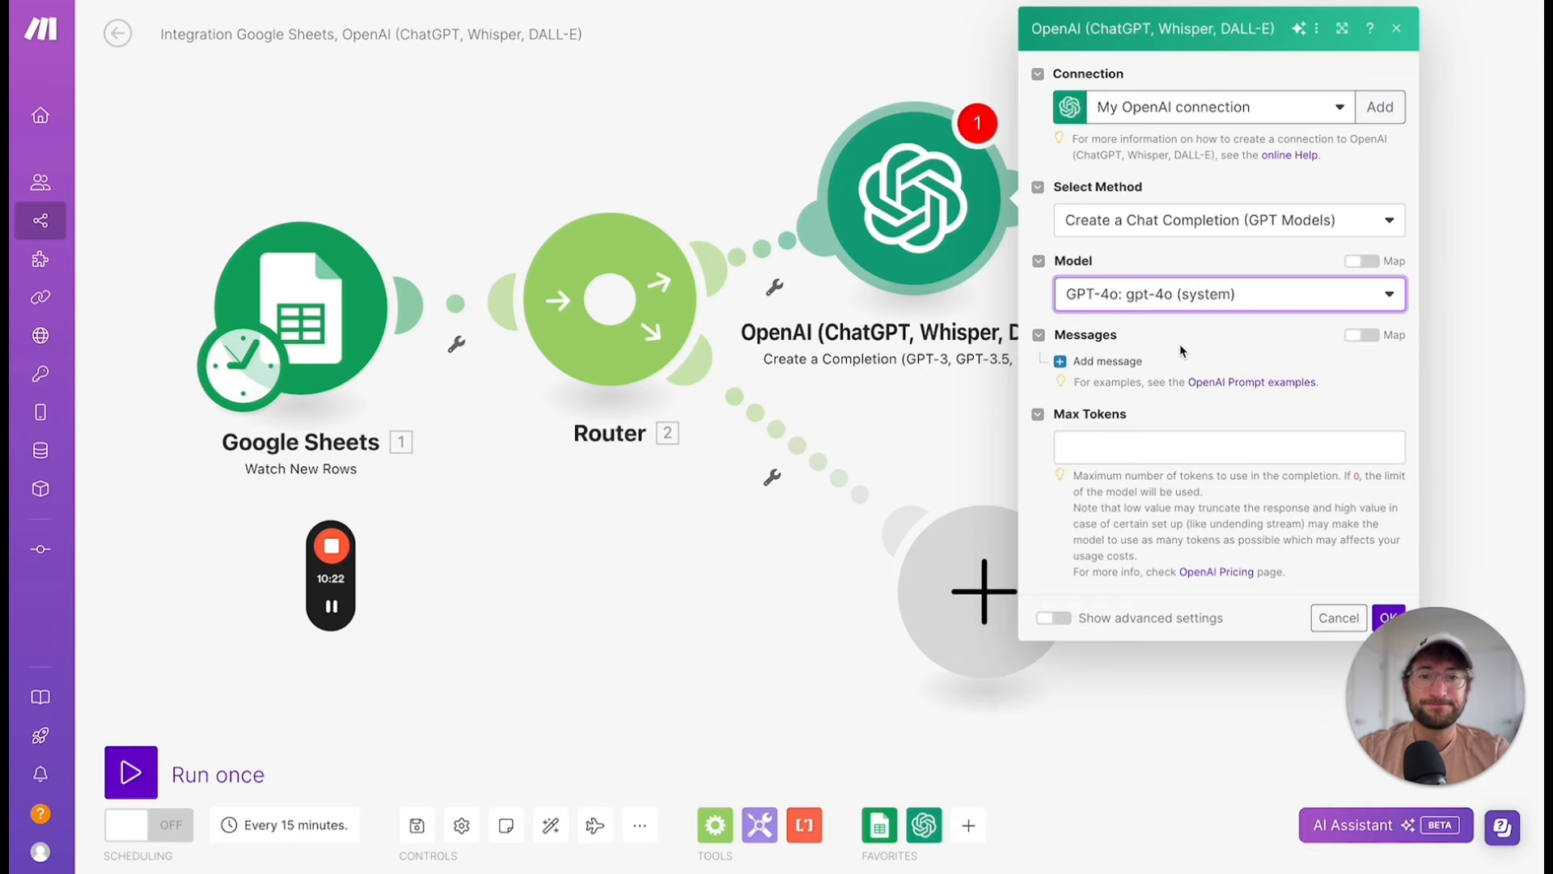
# Add a first message to the chat completion with the System role.
pyautogui.click(1062, 366)
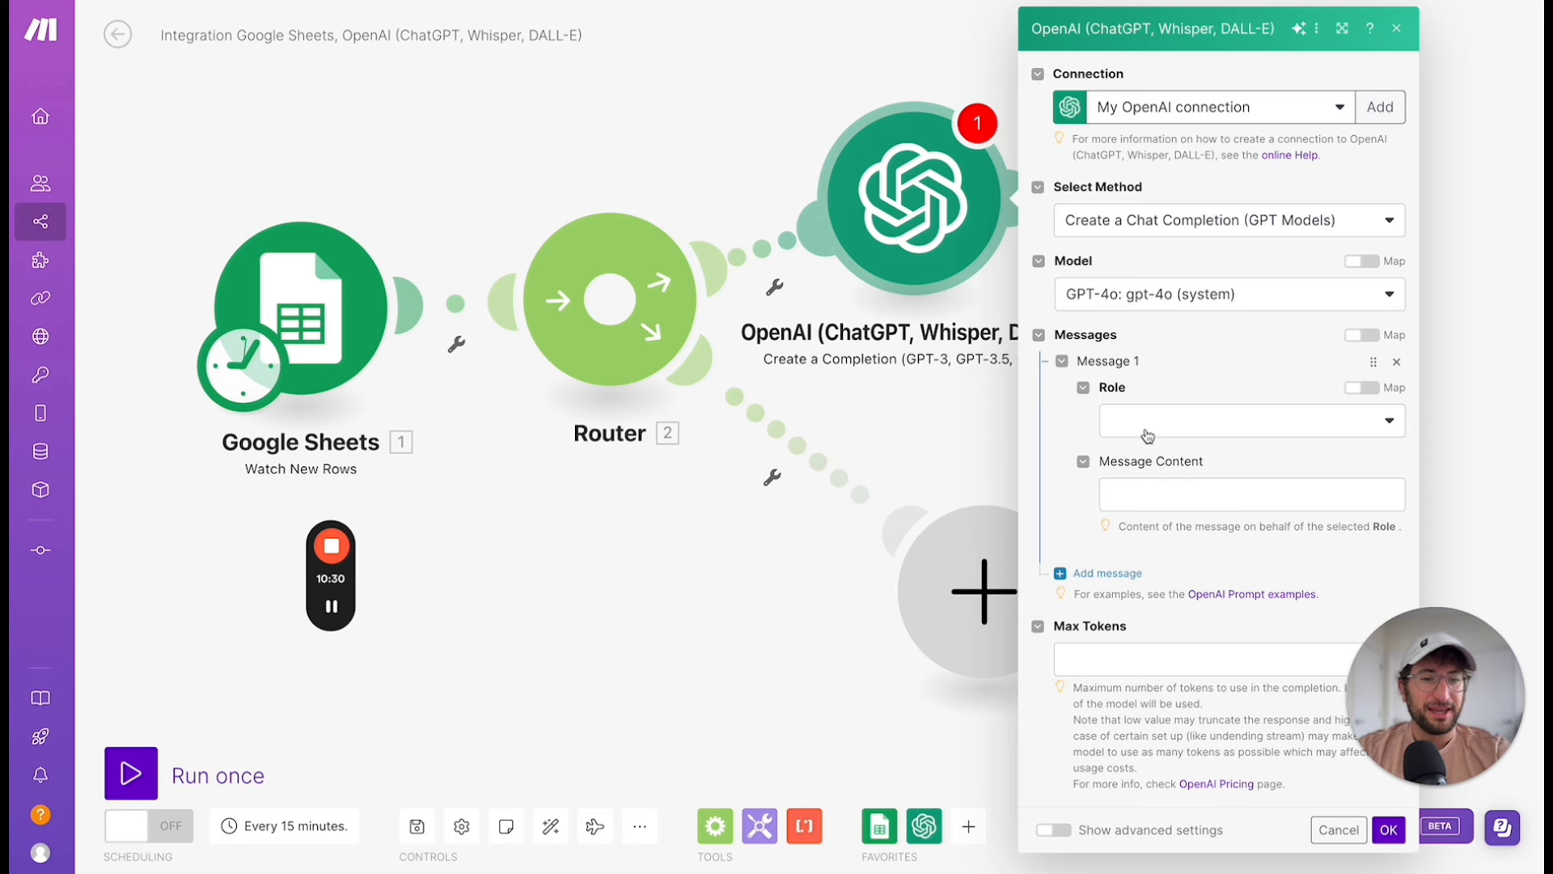
pyautogui.click(1189, 435)
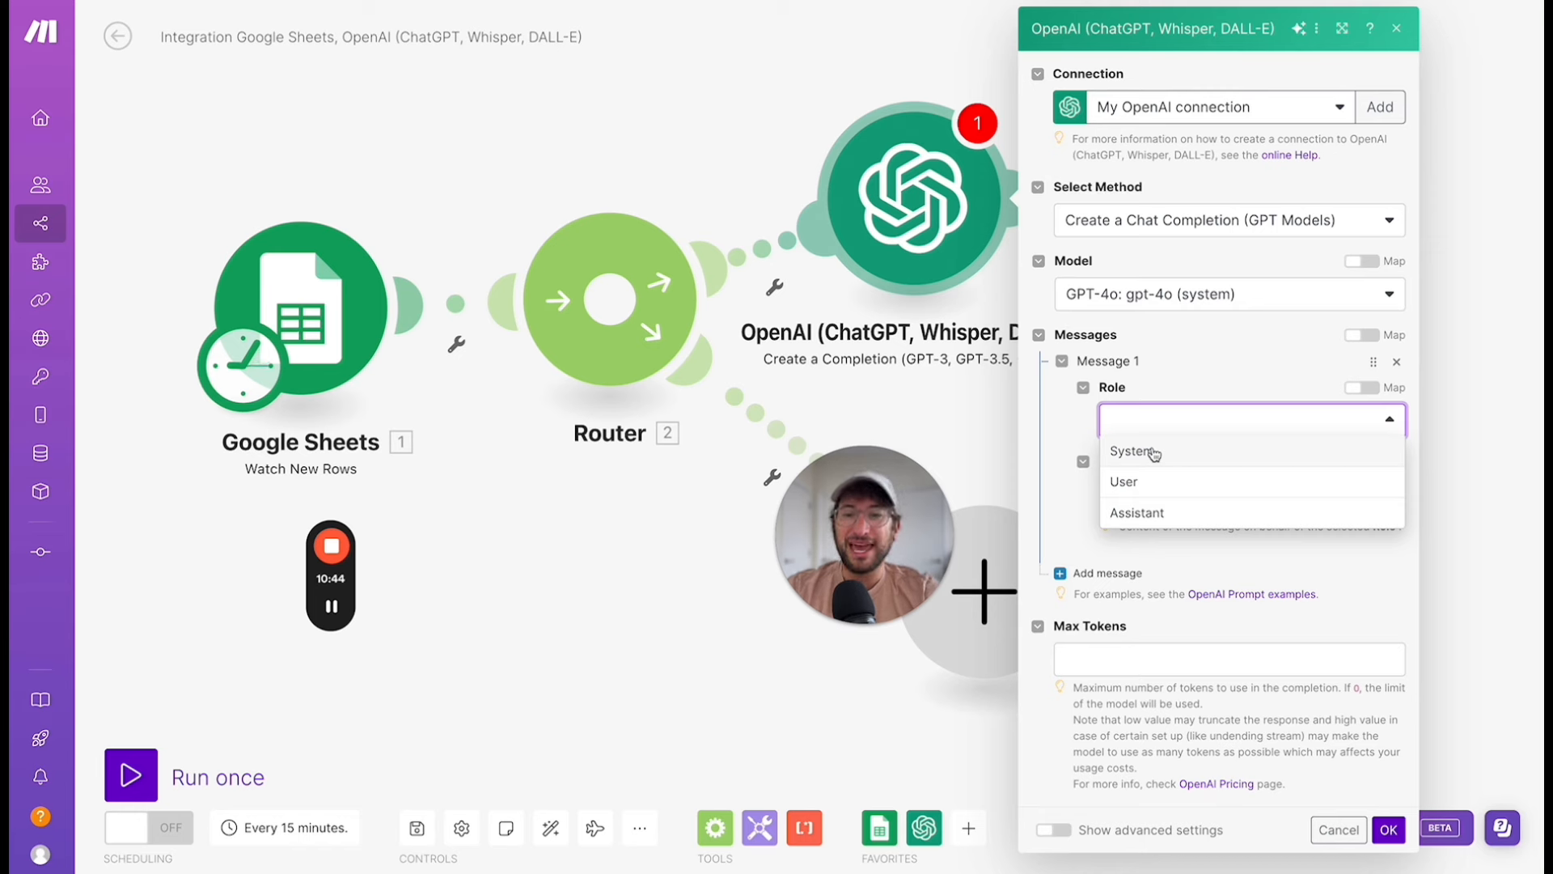
pyautogui.click(1154, 453)
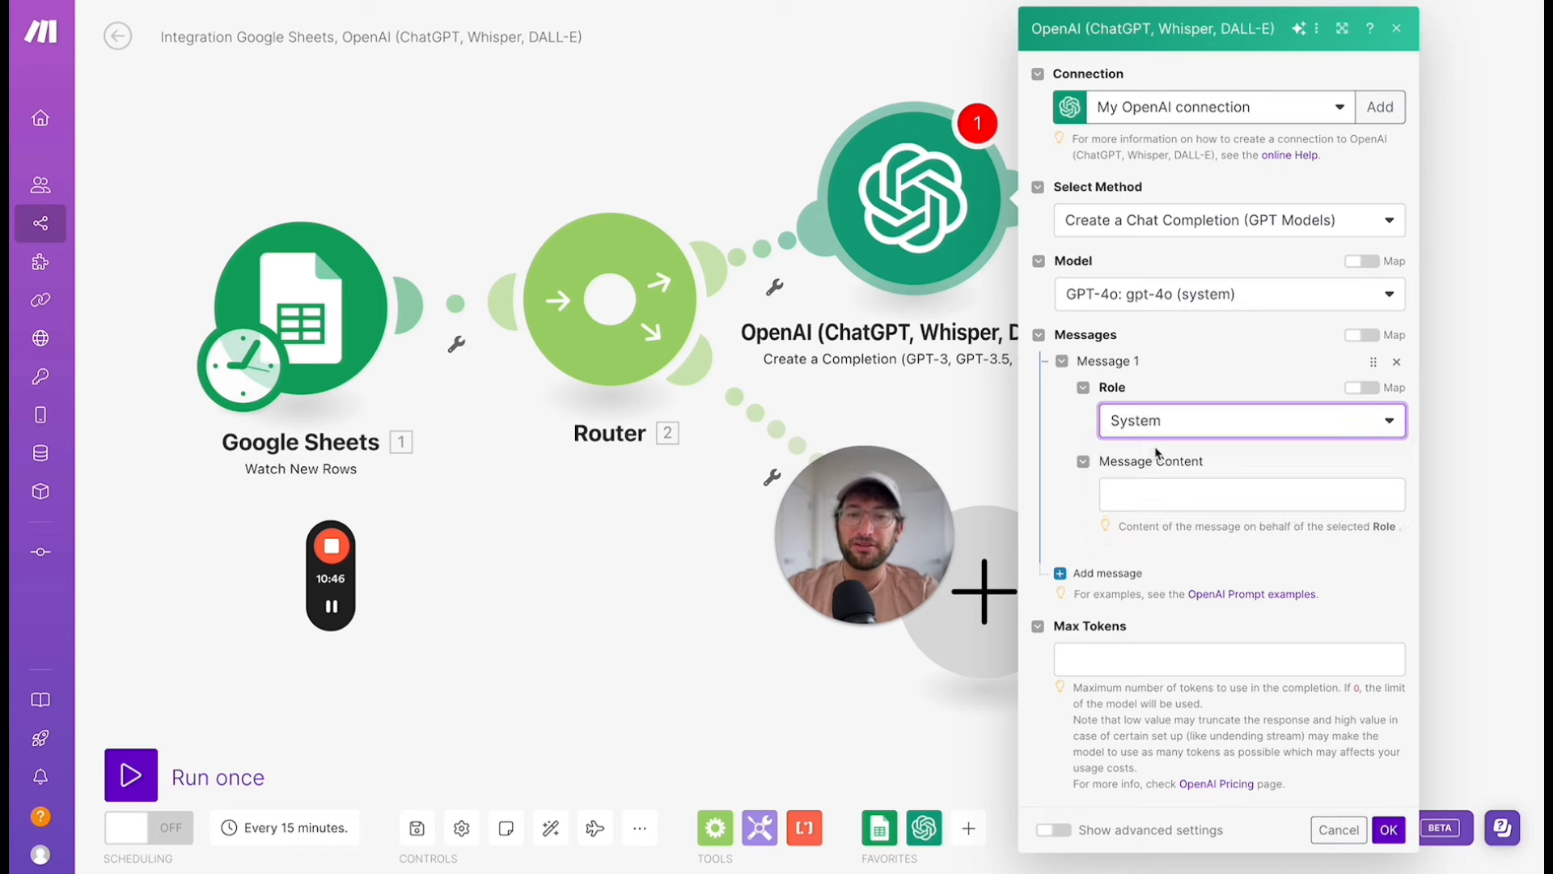
# Set the System message's content to "You are an expert social media manager.".
pyautogui.click(1128, 490)
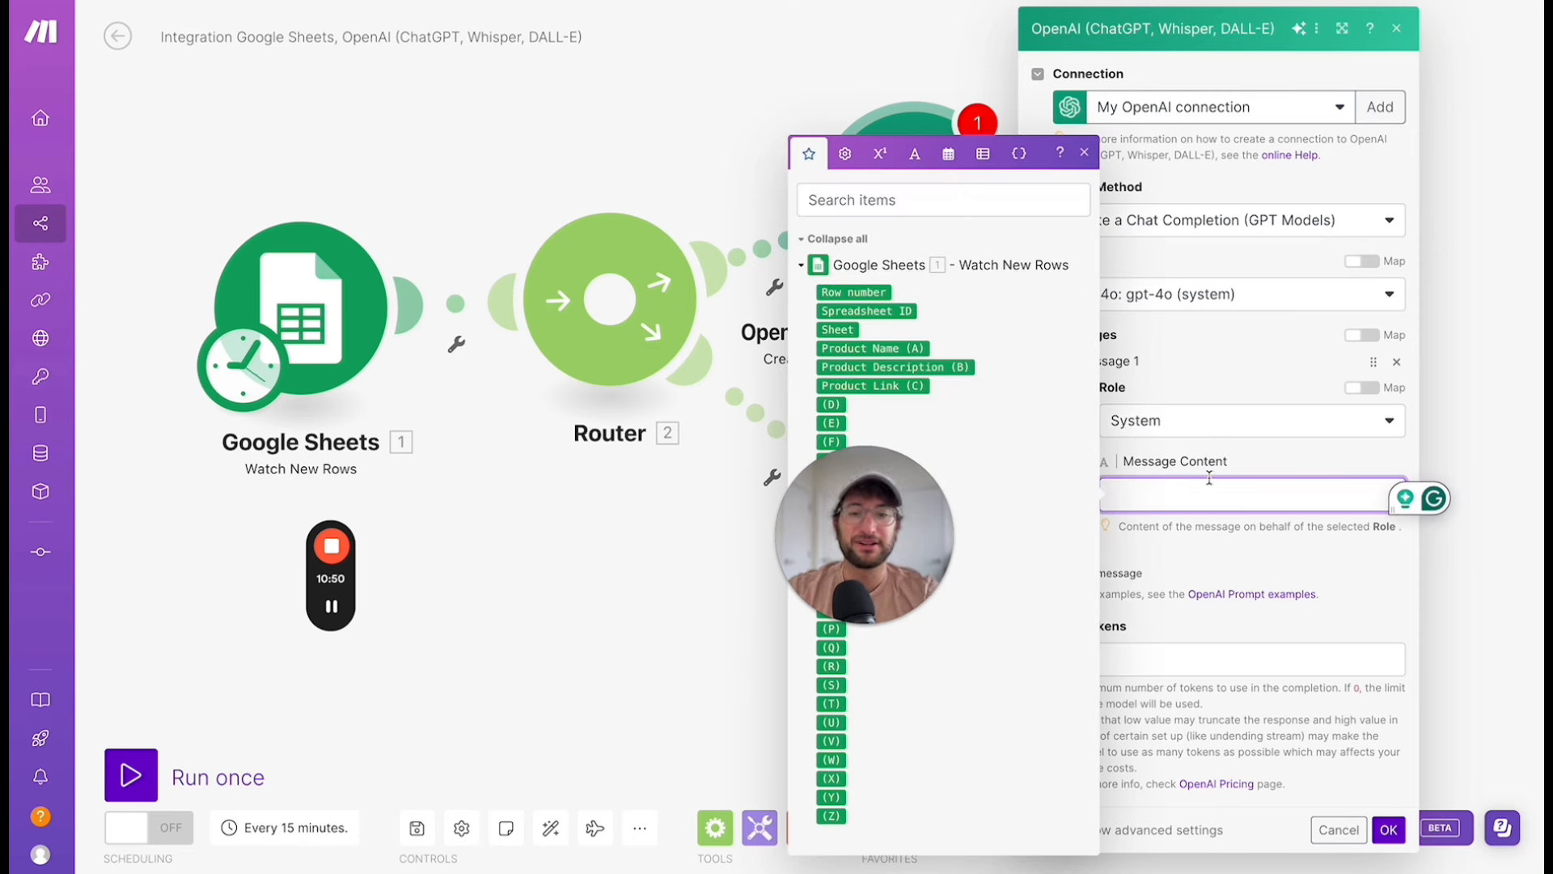
pyautogui.write('You are an expert social me')
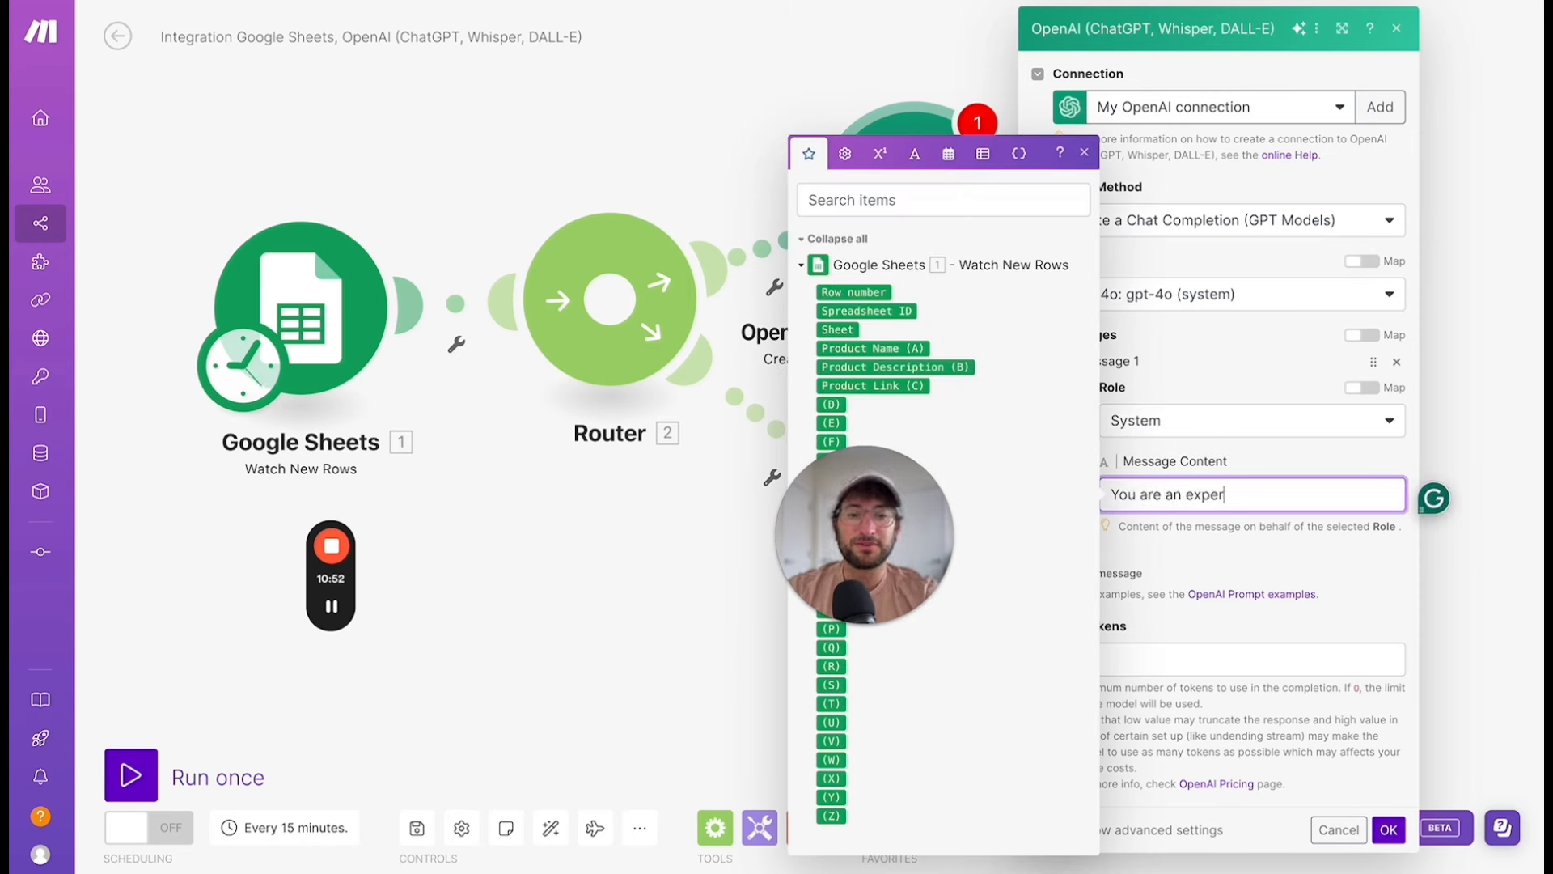
pyautogui.write('media m')
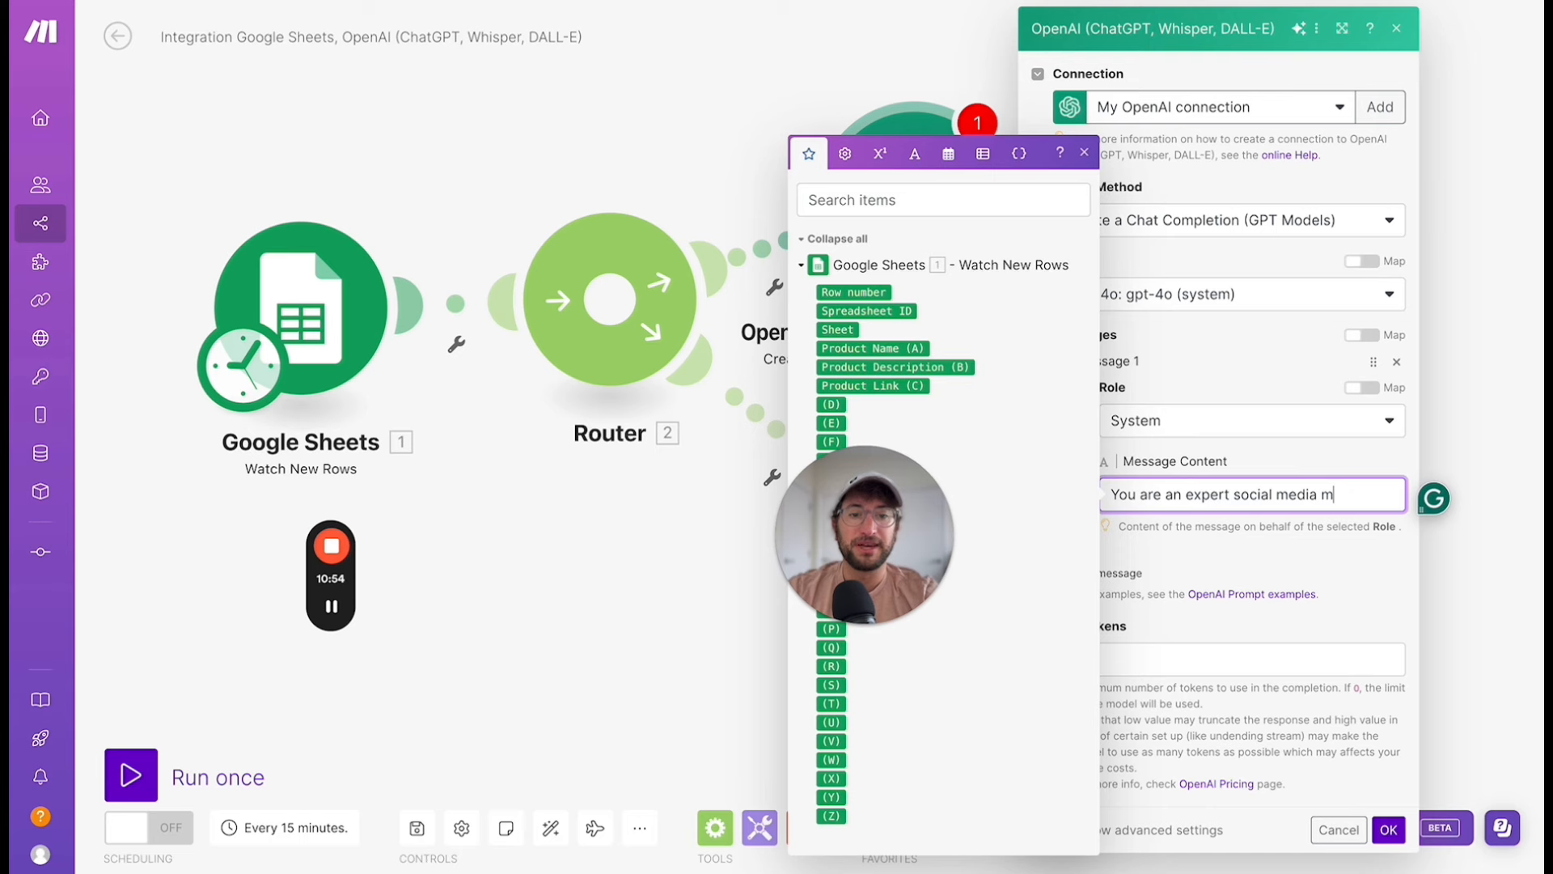
pyautogui.write('an')
pyautogui.press('BackSpace')
pyautogui.press('BackSpace')
pyautogui.write('nager.')
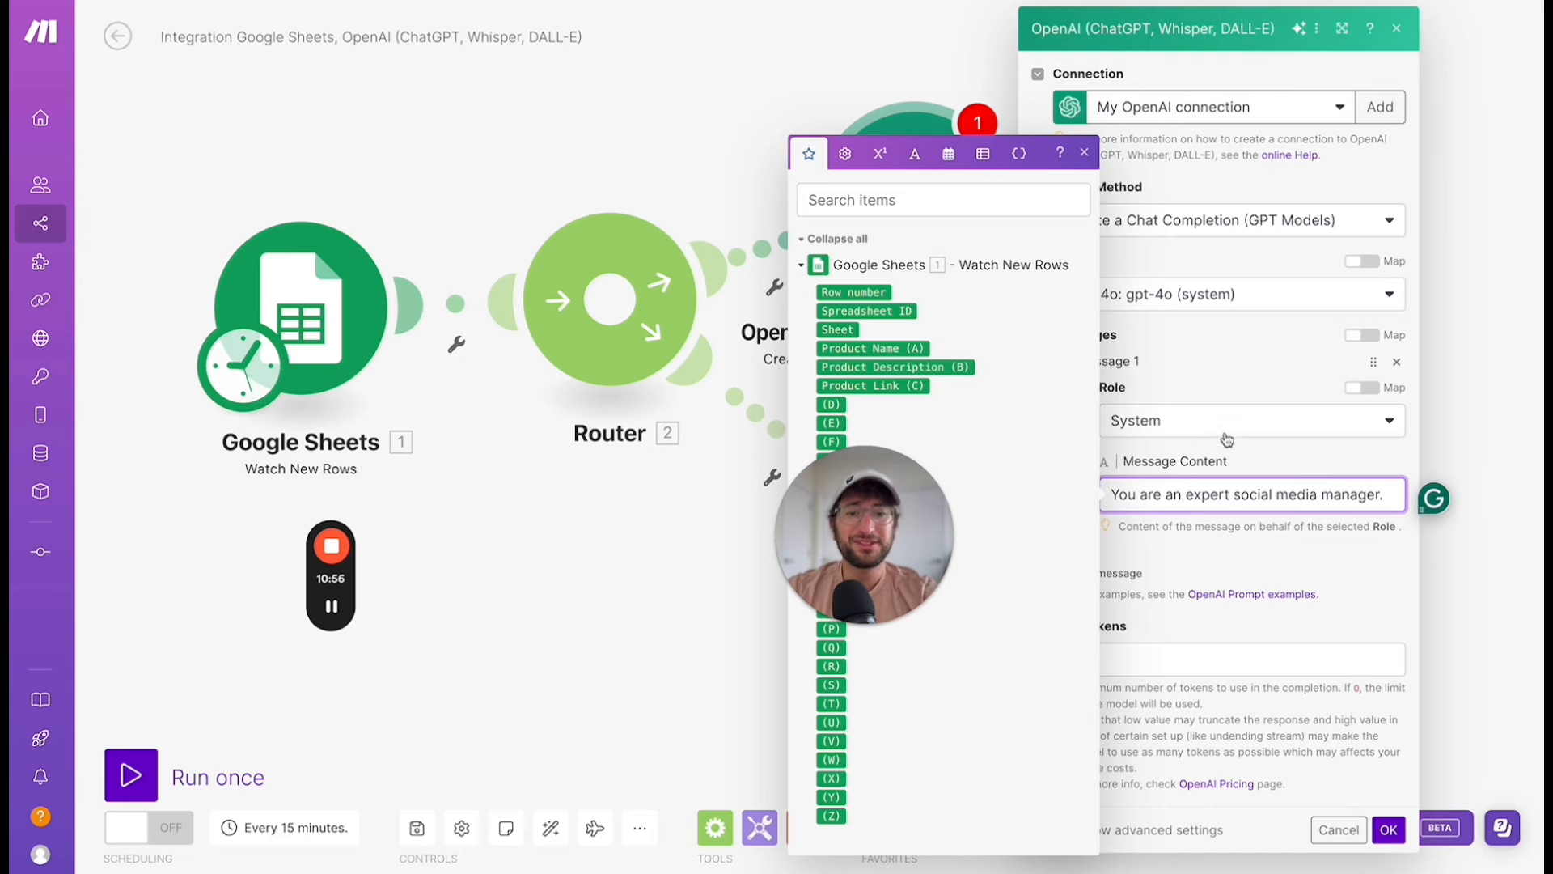
pyautogui.click(1245, 454)
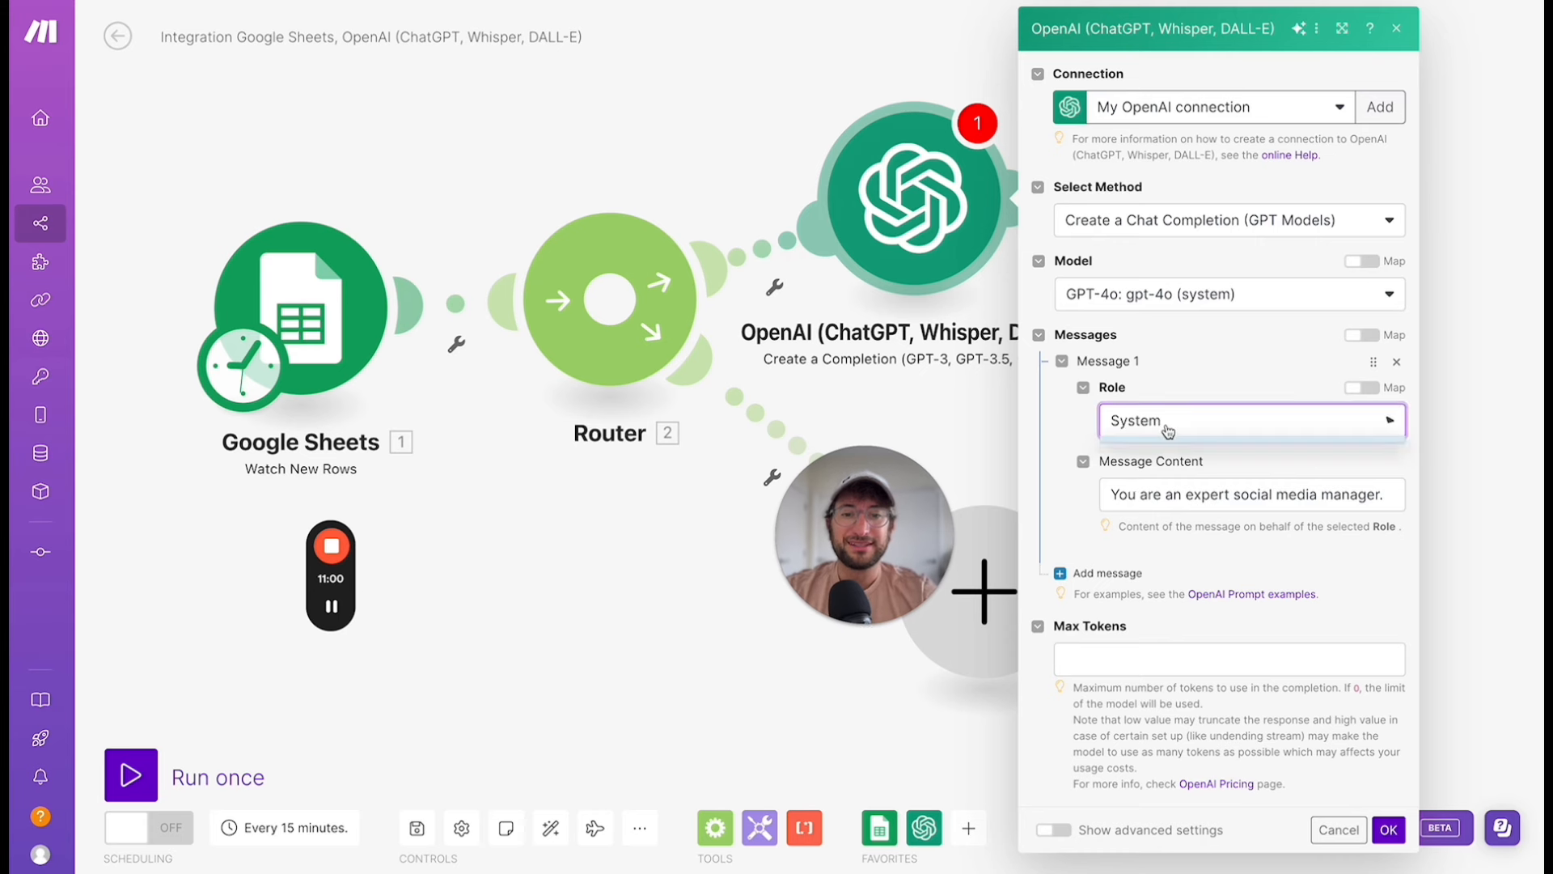
pyautogui.click(1165, 427)
pyautogui.click(1076, 435)
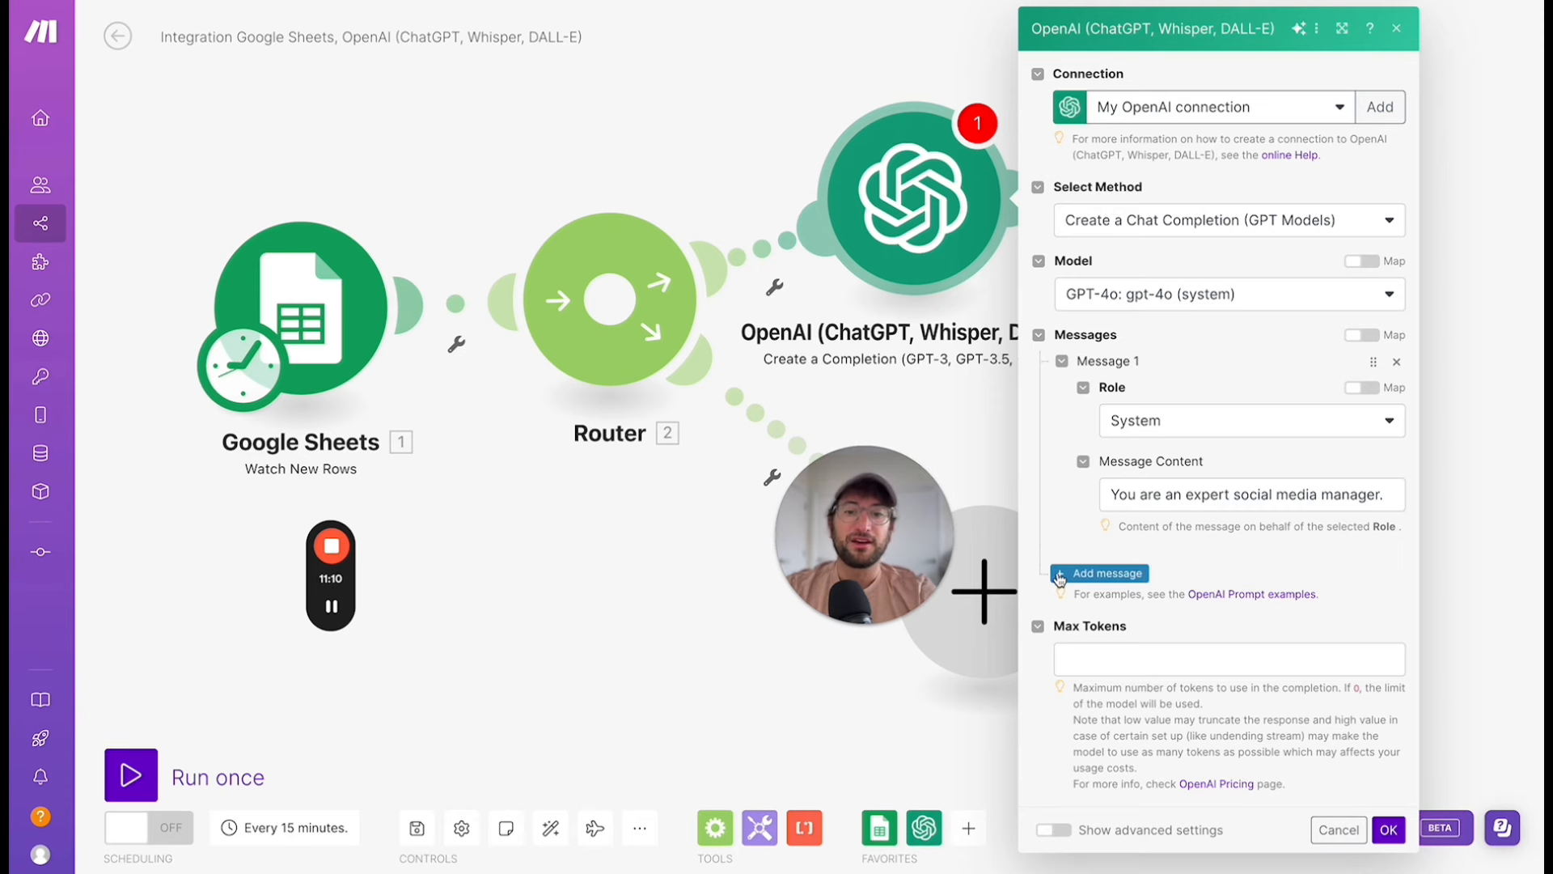
# Add a second message to the chat completion with the User role.
pyautogui.click(1060, 573)
pyautogui.scroll(-2, 1059, 577)
pyautogui.click(1163, 484)
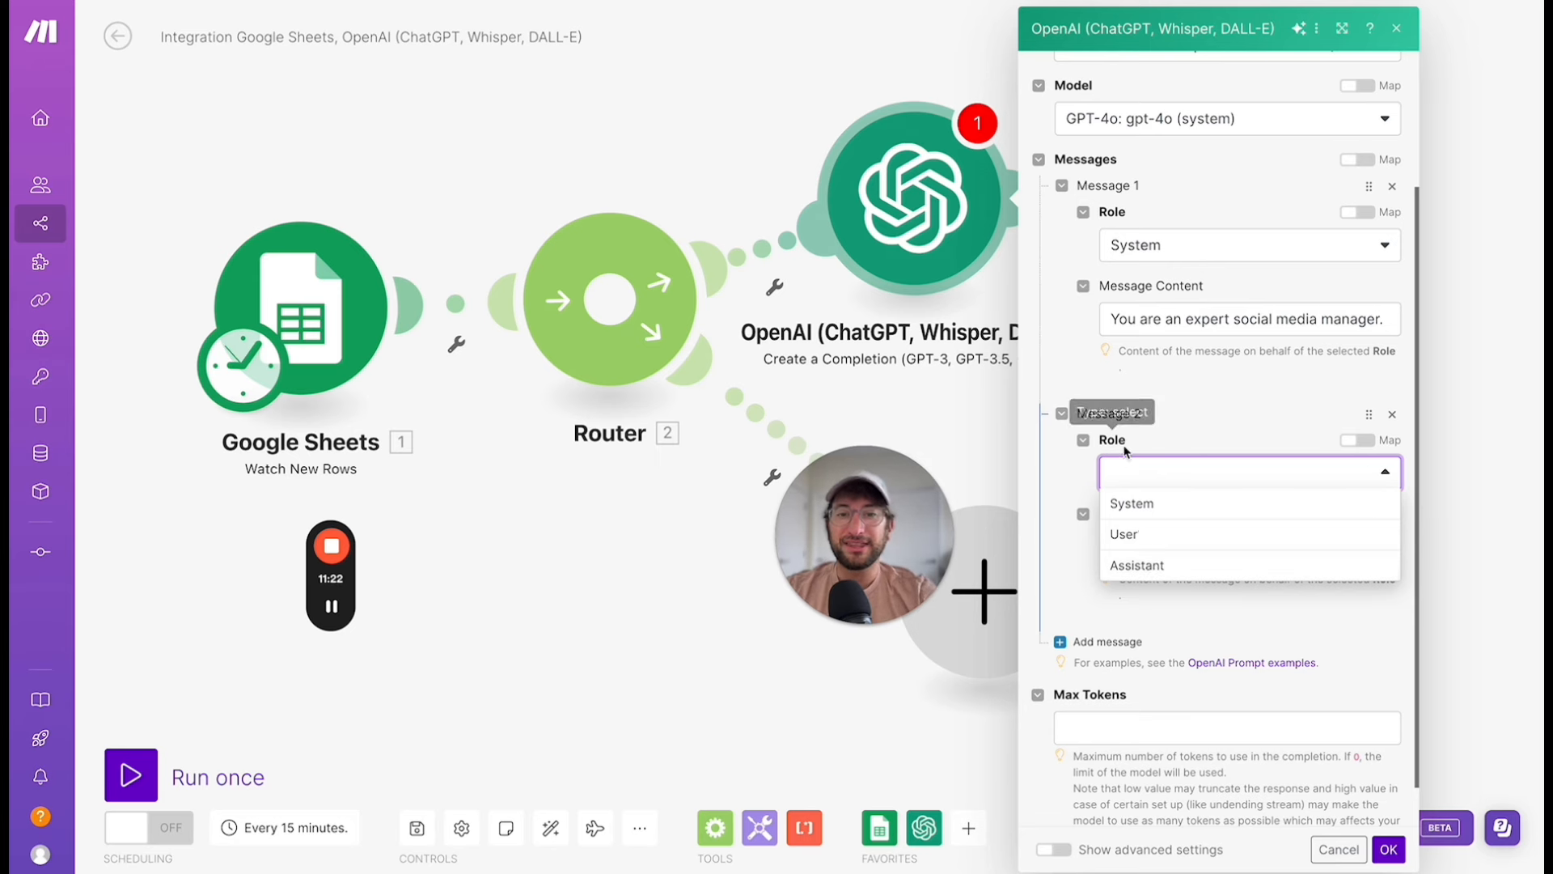
pyautogui.click(1158, 543)
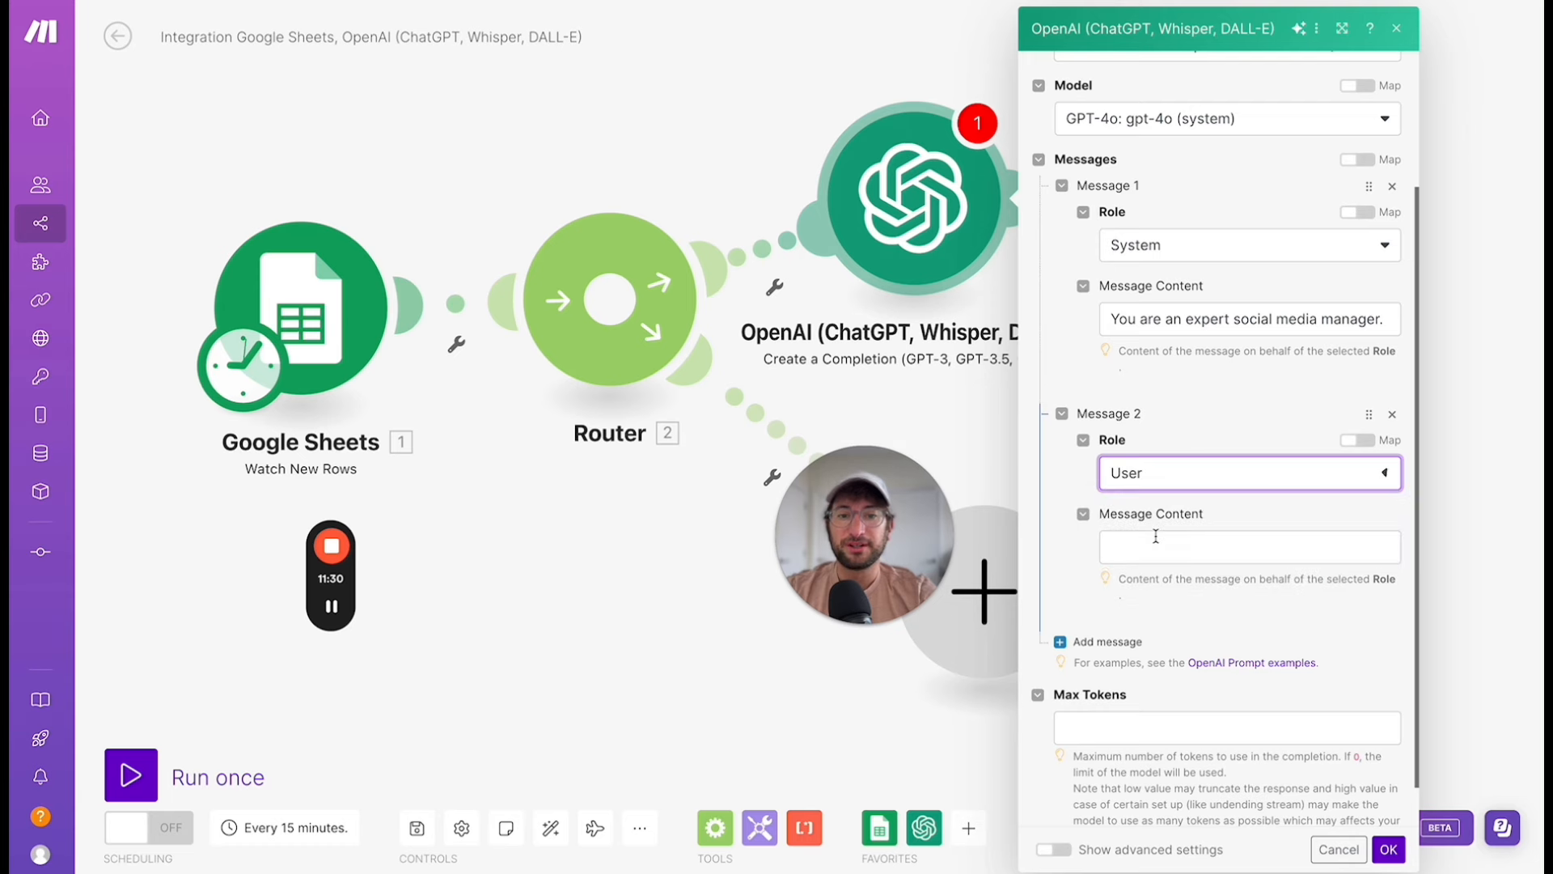
pyautogui.scroll(-1, 1158, 496)
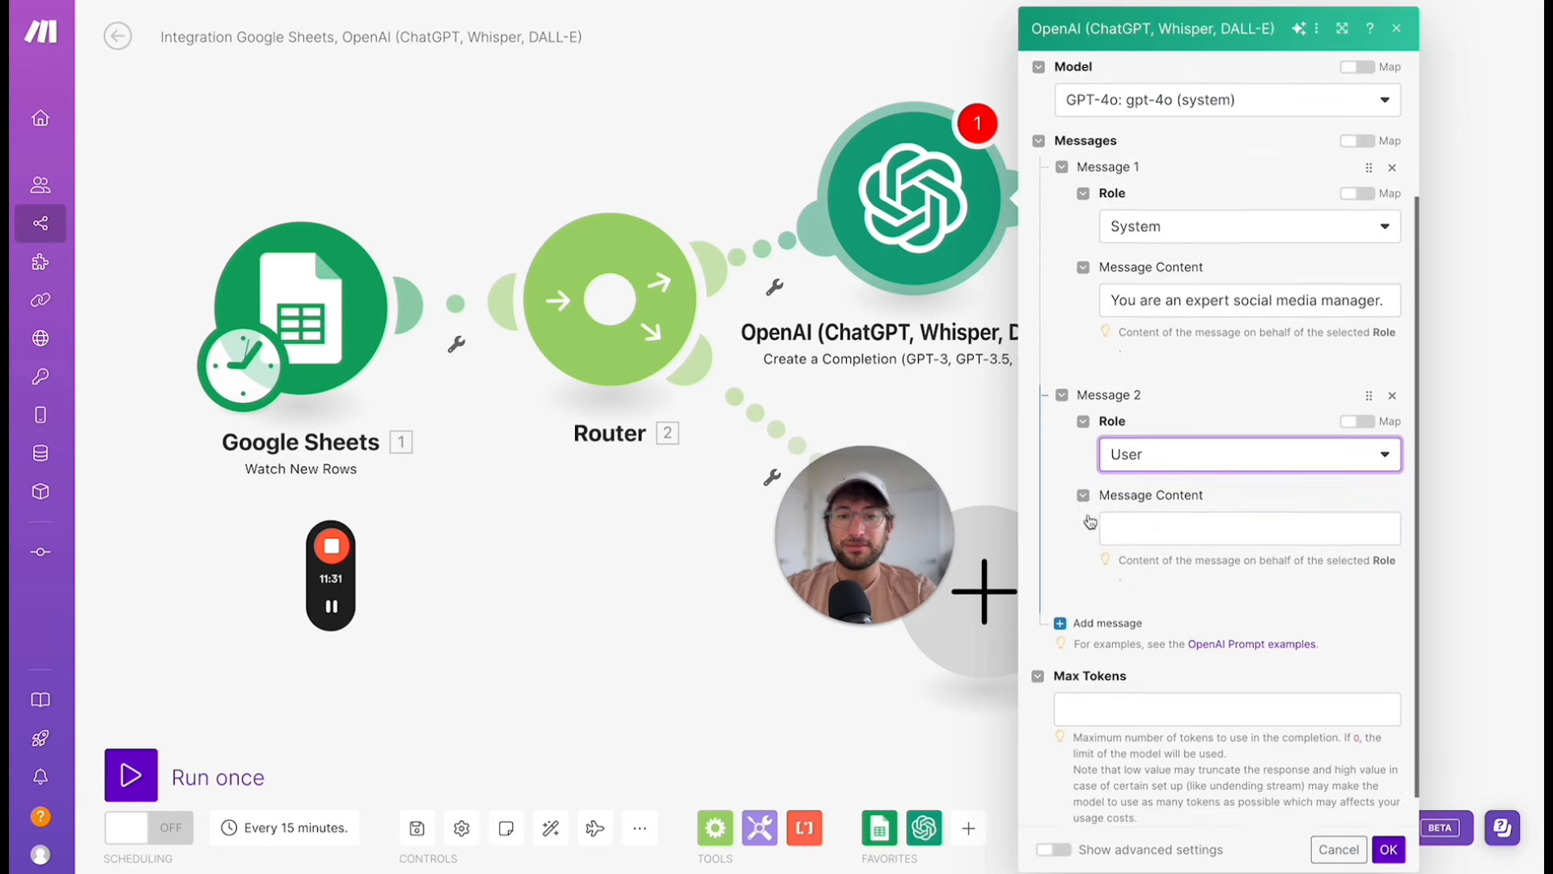
# Write the User message requesting a hashtag-free Twitter post with a product link, mapping Product Name (A), Product Description (B) and Product Link (C).
pyautogui.click(1159, 505)
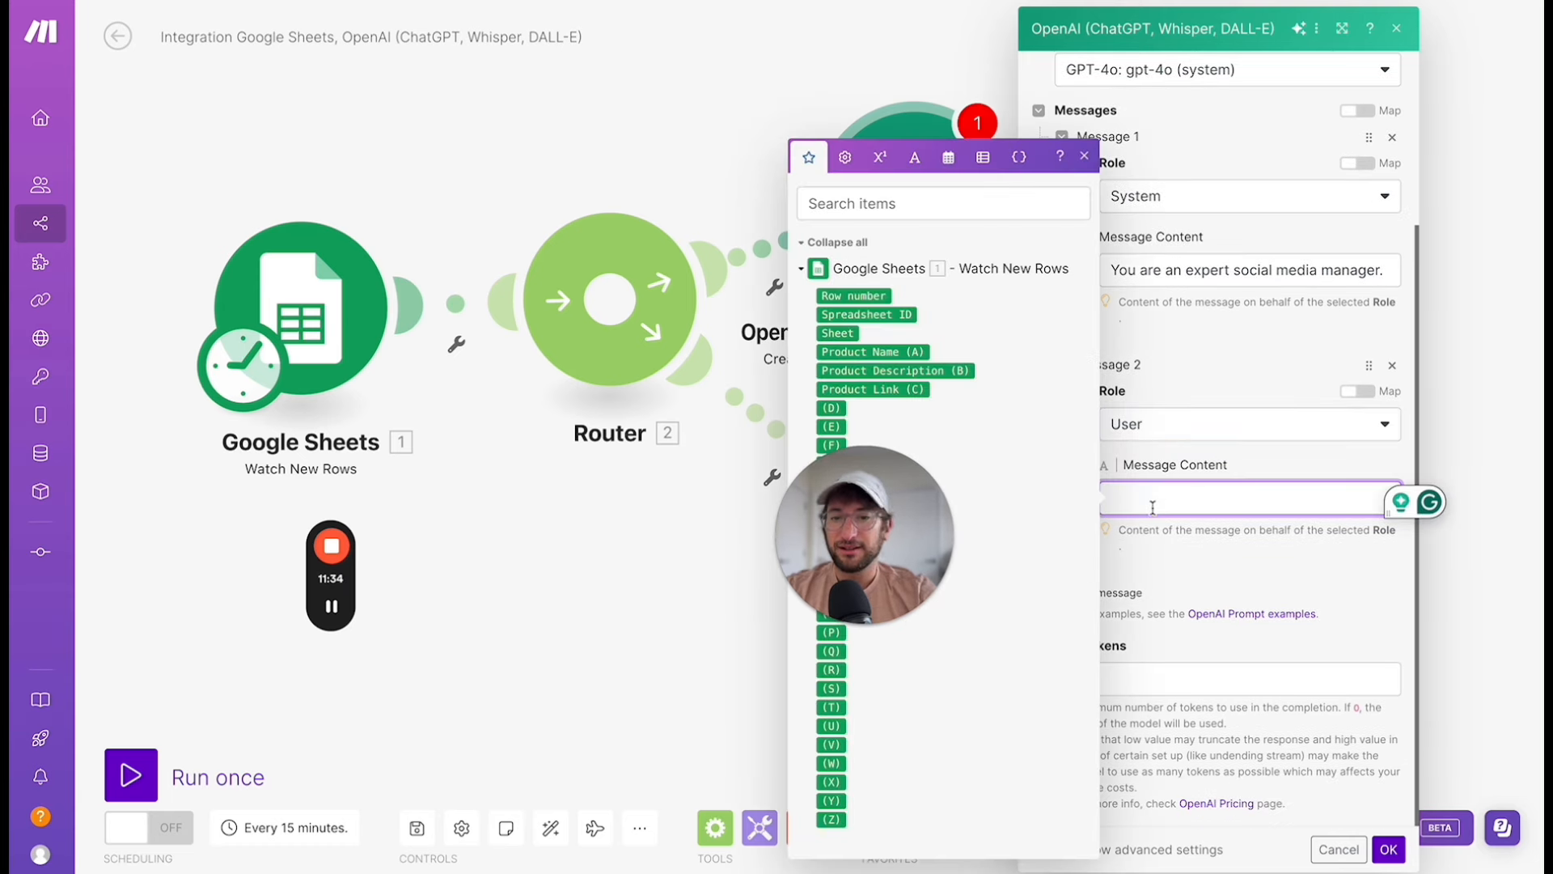
pyautogui.moveTo(869, 535); pyautogui.dragTo(588, 545)
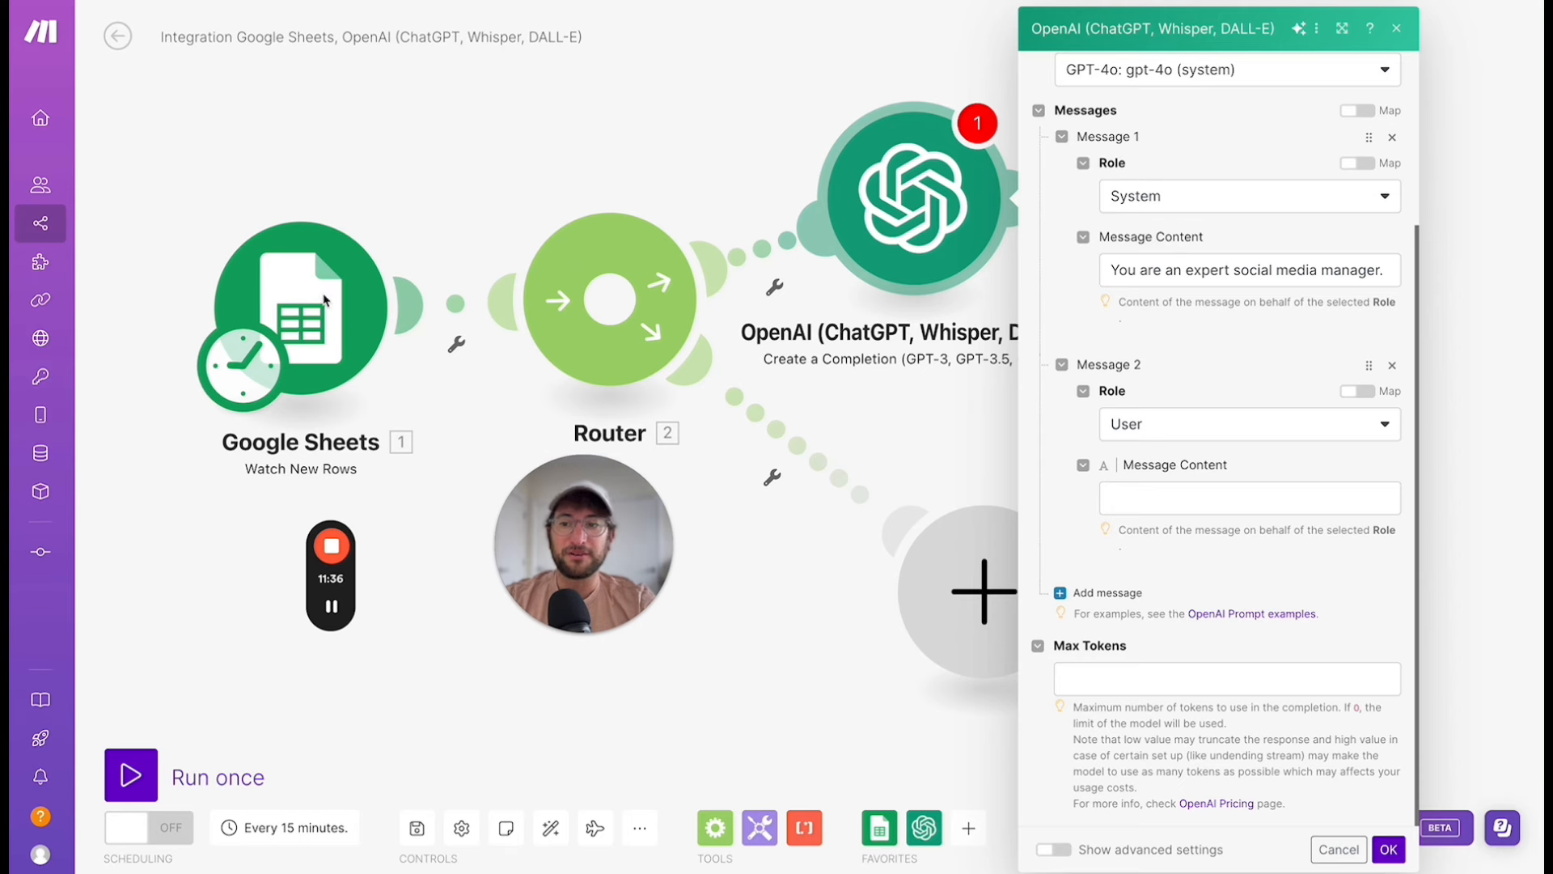
pyautogui.click(1147, 500)
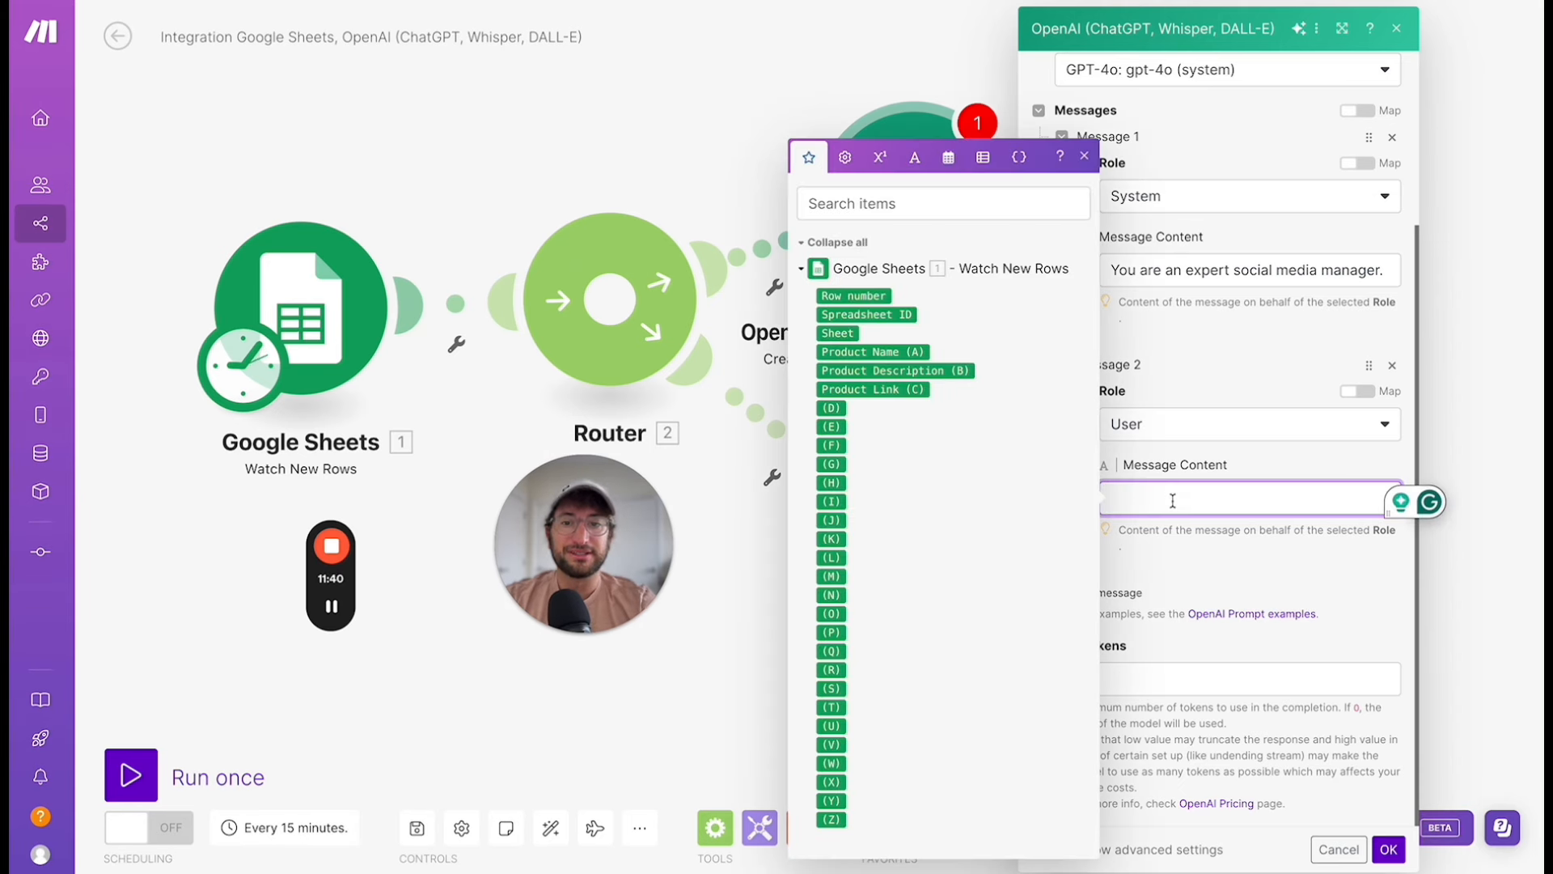
pyautogui.write('Please take thi')
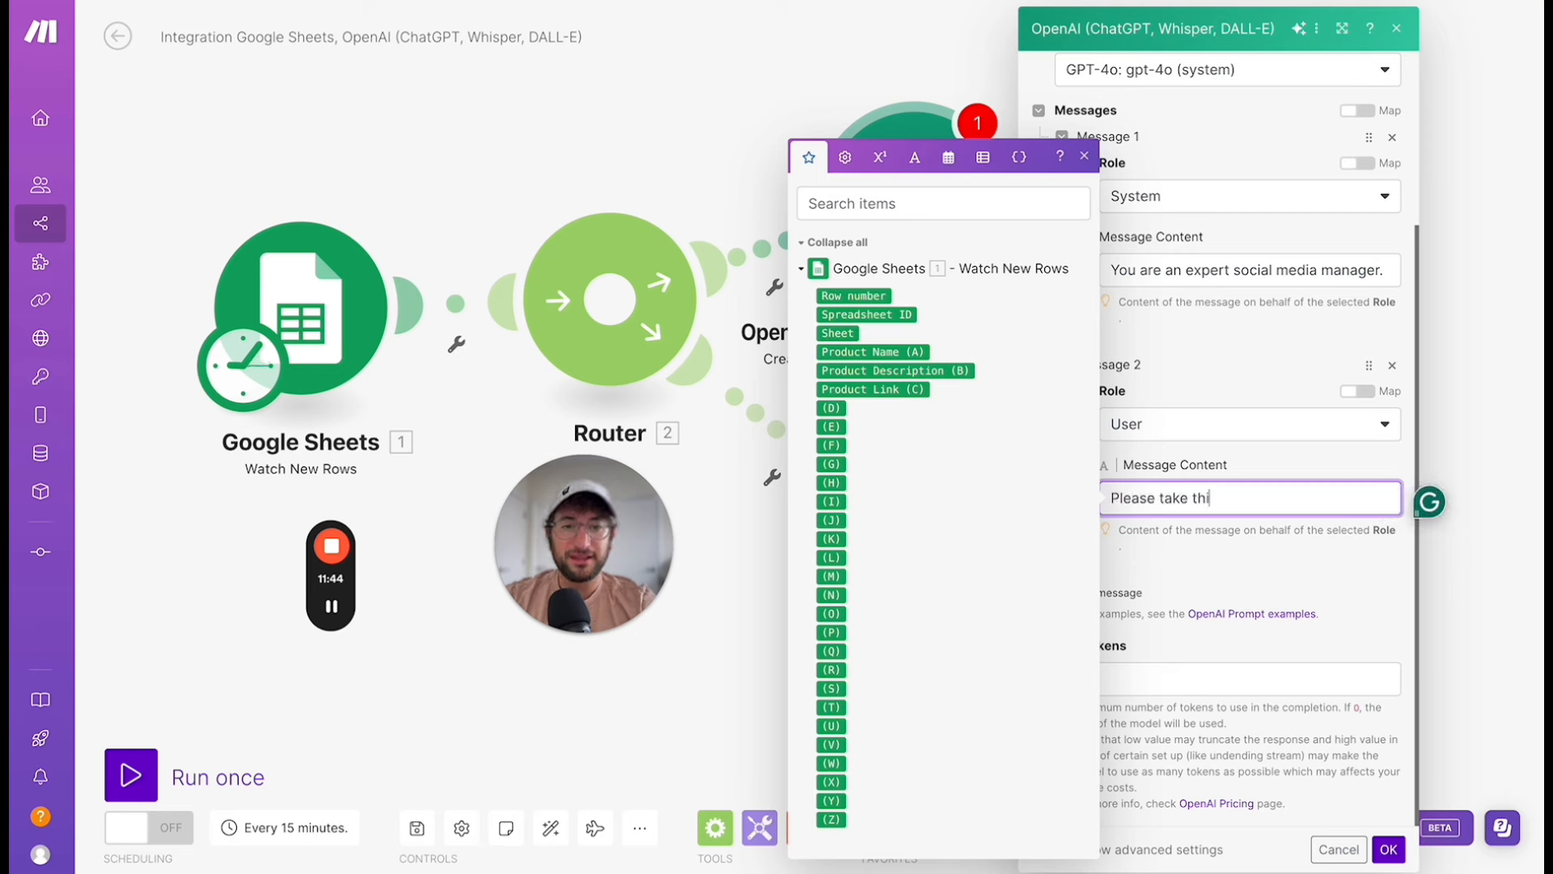
pyautogui.press('BackSpace')
pyautogui.press('BackSpace')
pyautogui.press('BackSpace')
pyautogui.write('th')
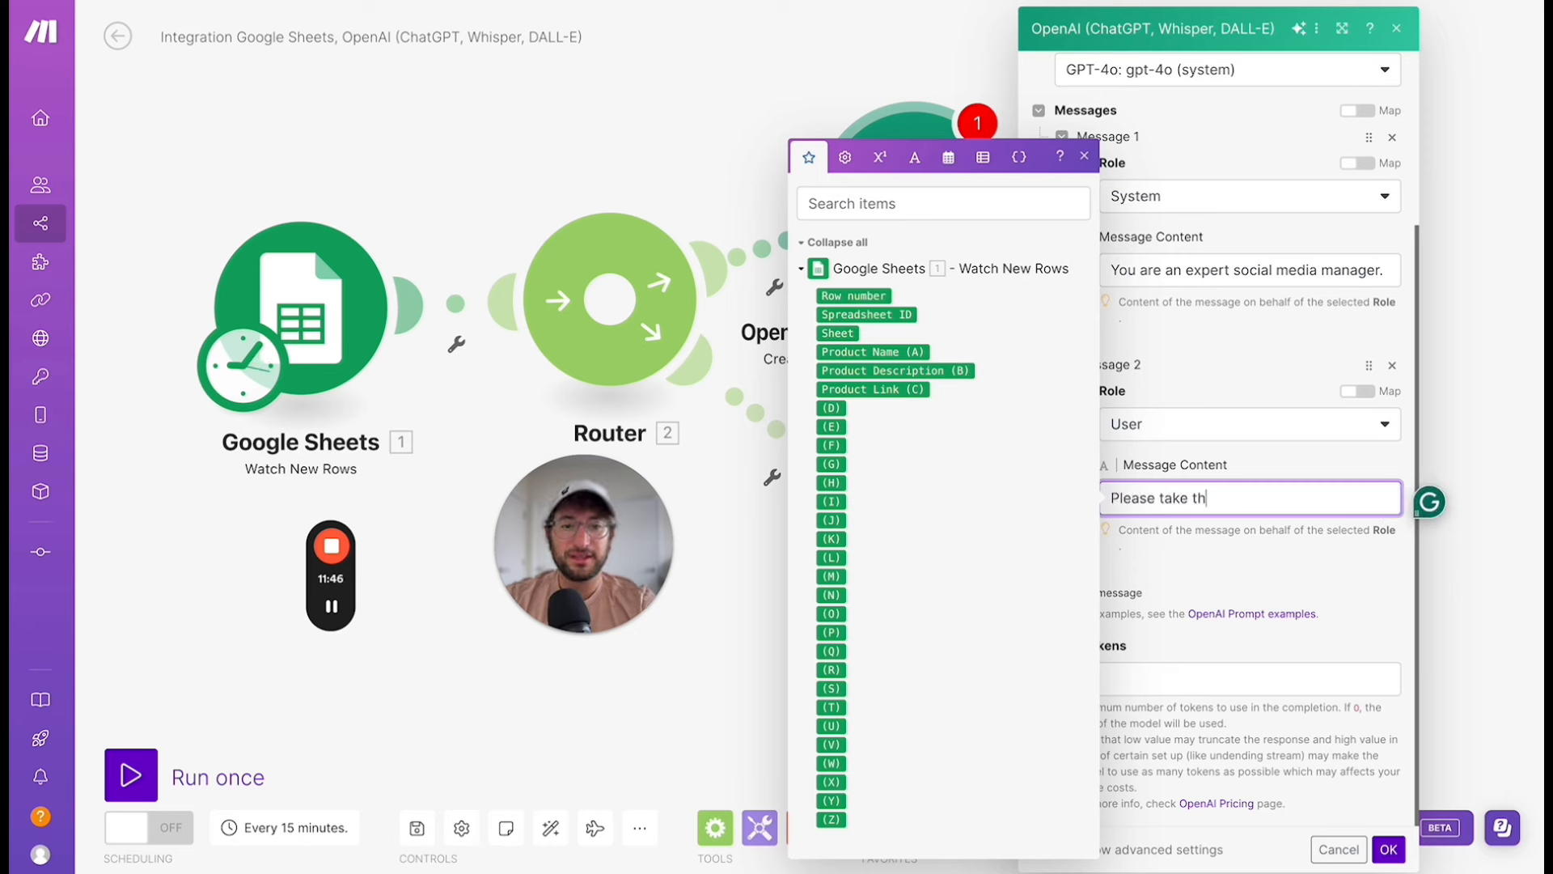
pyautogui.write('e product information ')
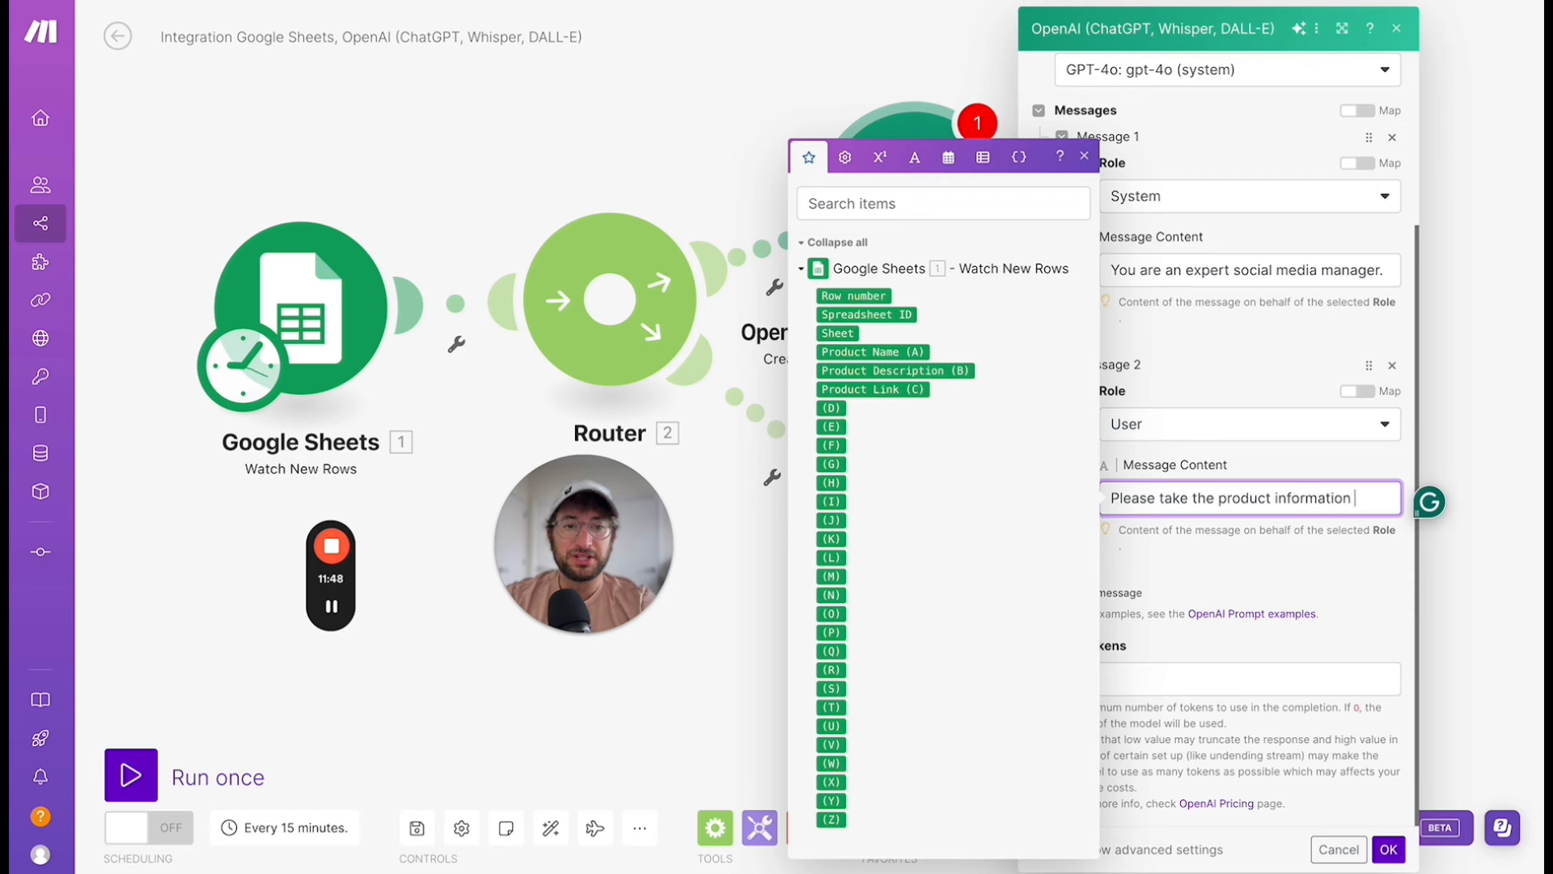
pyautogui.write('below, a')
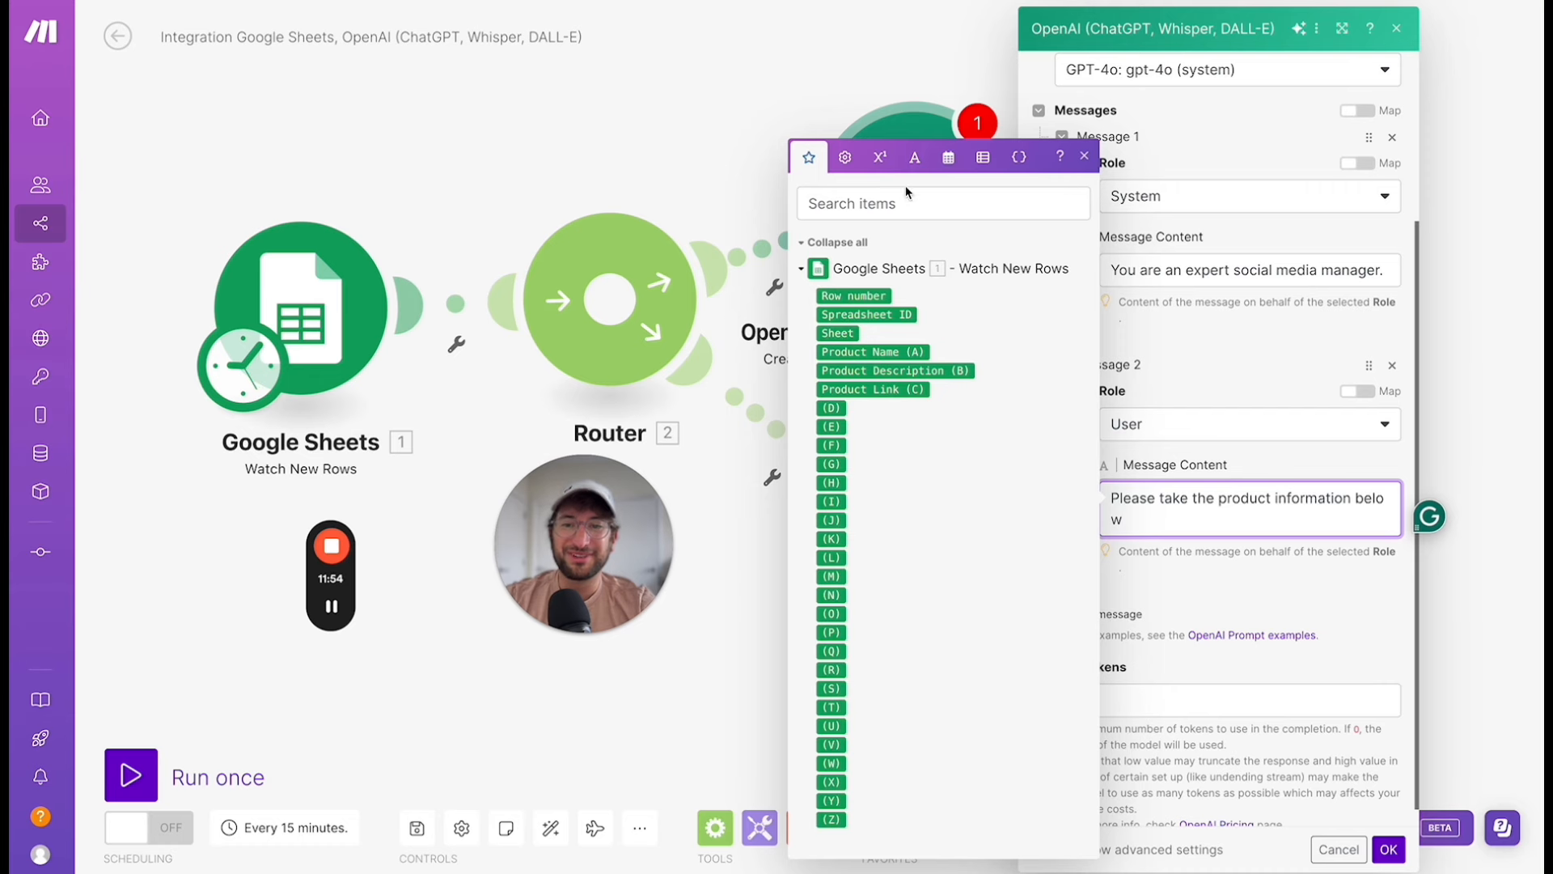
pyautogui.click(331, 607)
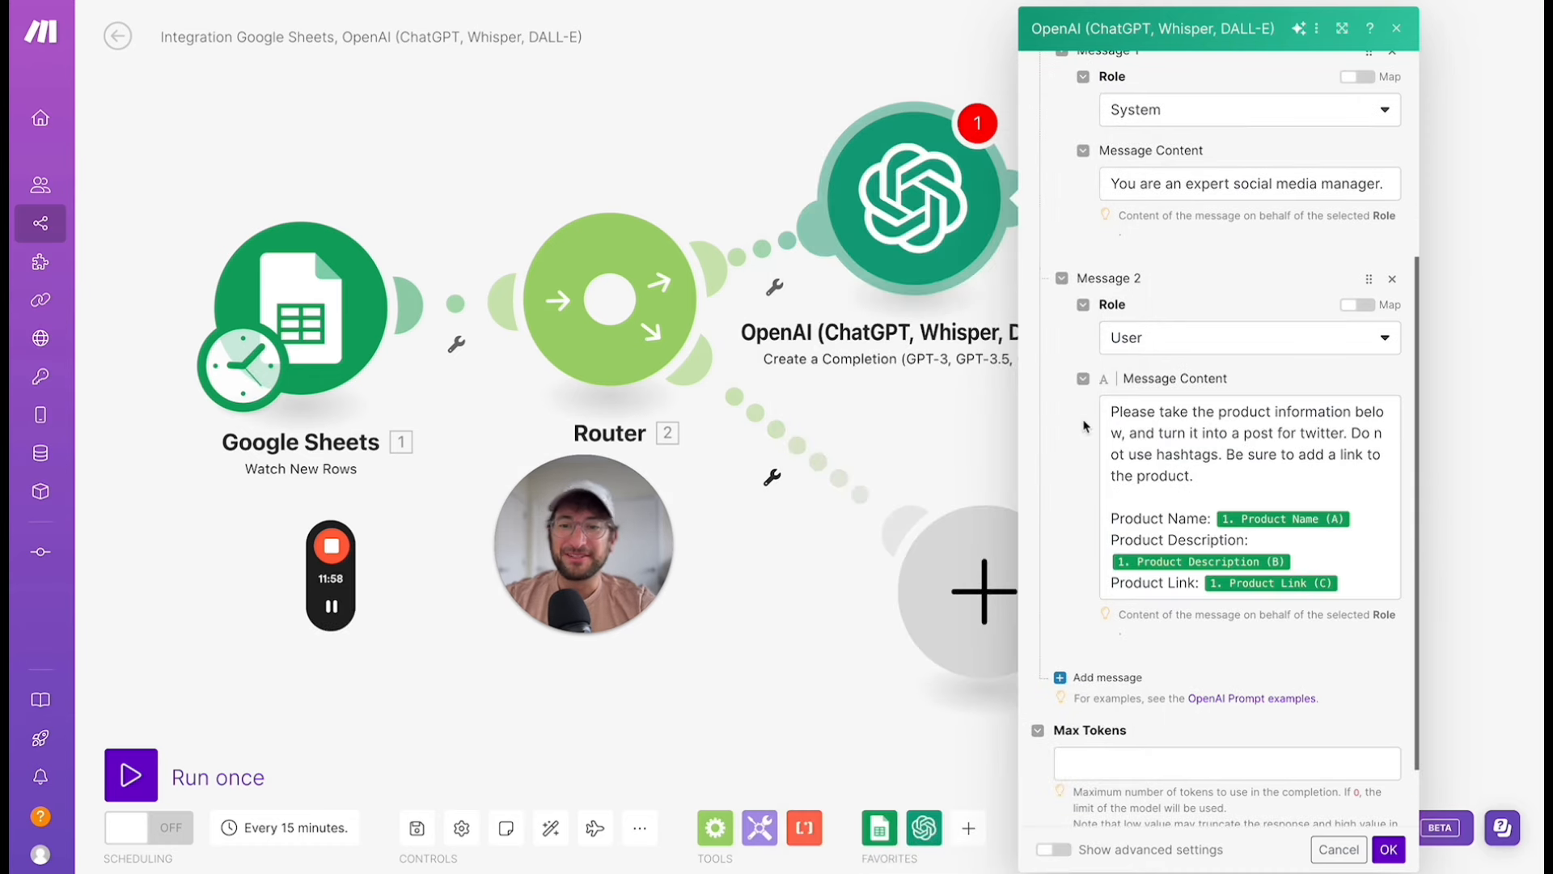
# Review the User message's prompt and the Google Sheets fields mapped into it.
pyautogui.scroll(1, 1085, 426)
pyautogui.scroll(-2, 1096, 445)
pyautogui.scroll(-1, 1107, 466)
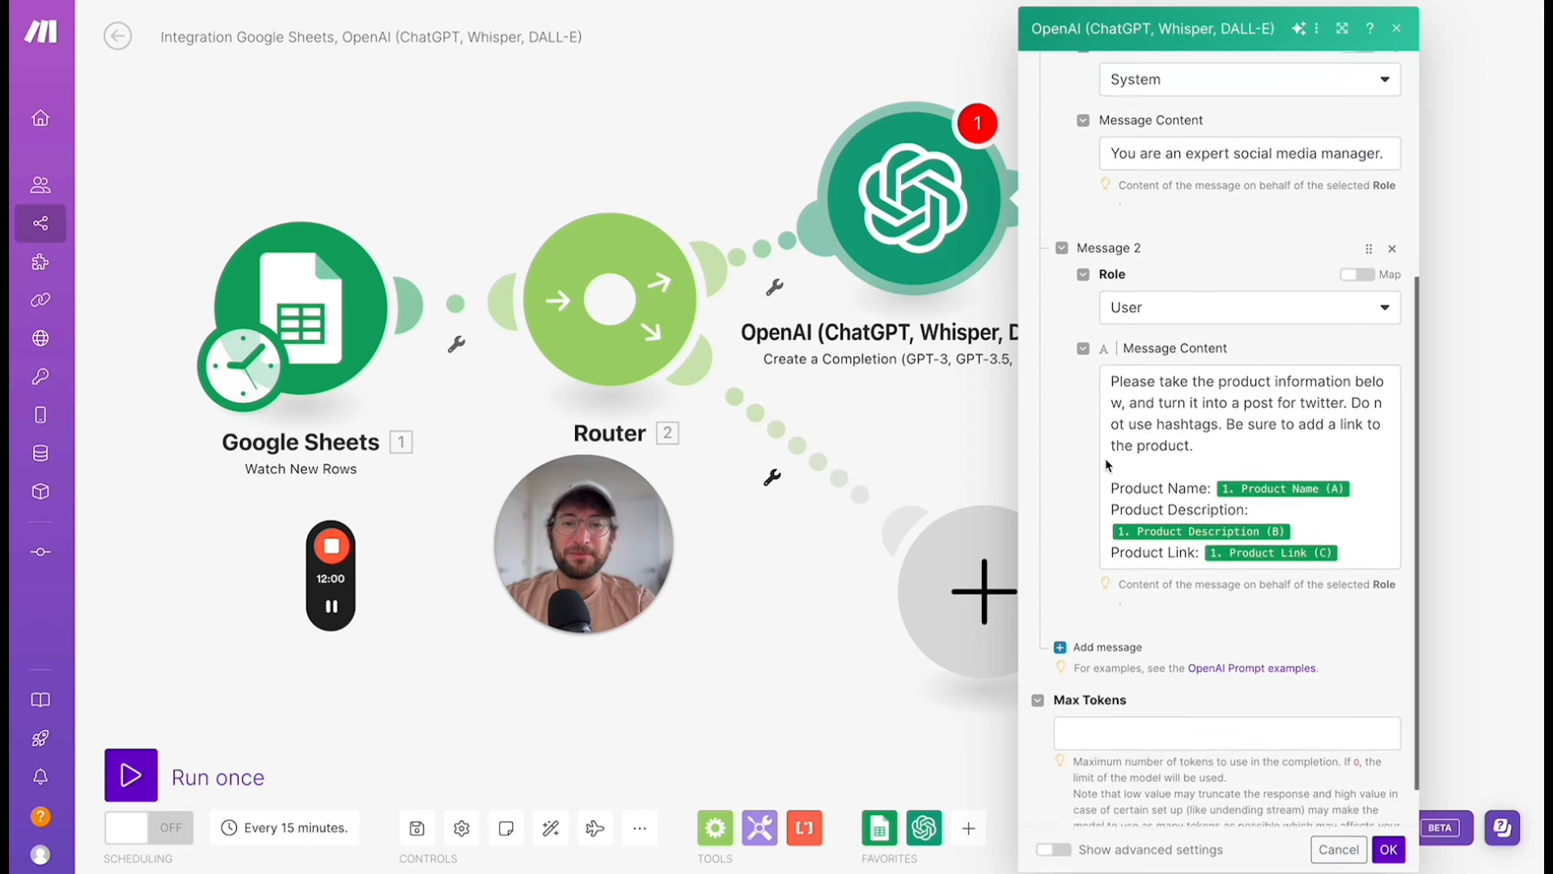
pyautogui.scroll(-1, 1107, 465)
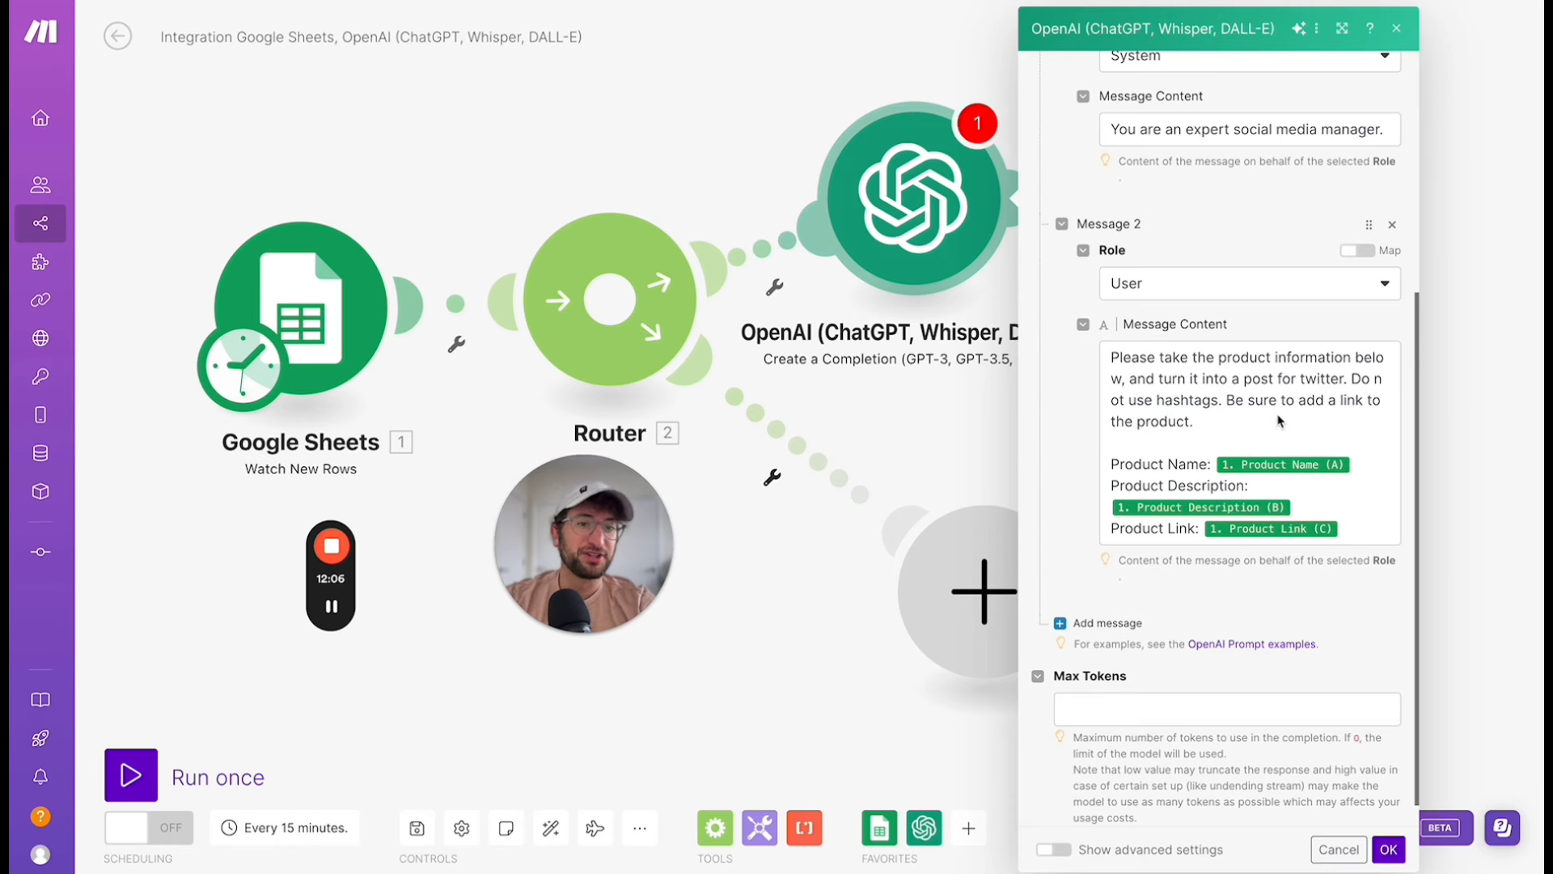
pyautogui.scroll(-1, 1206, 453)
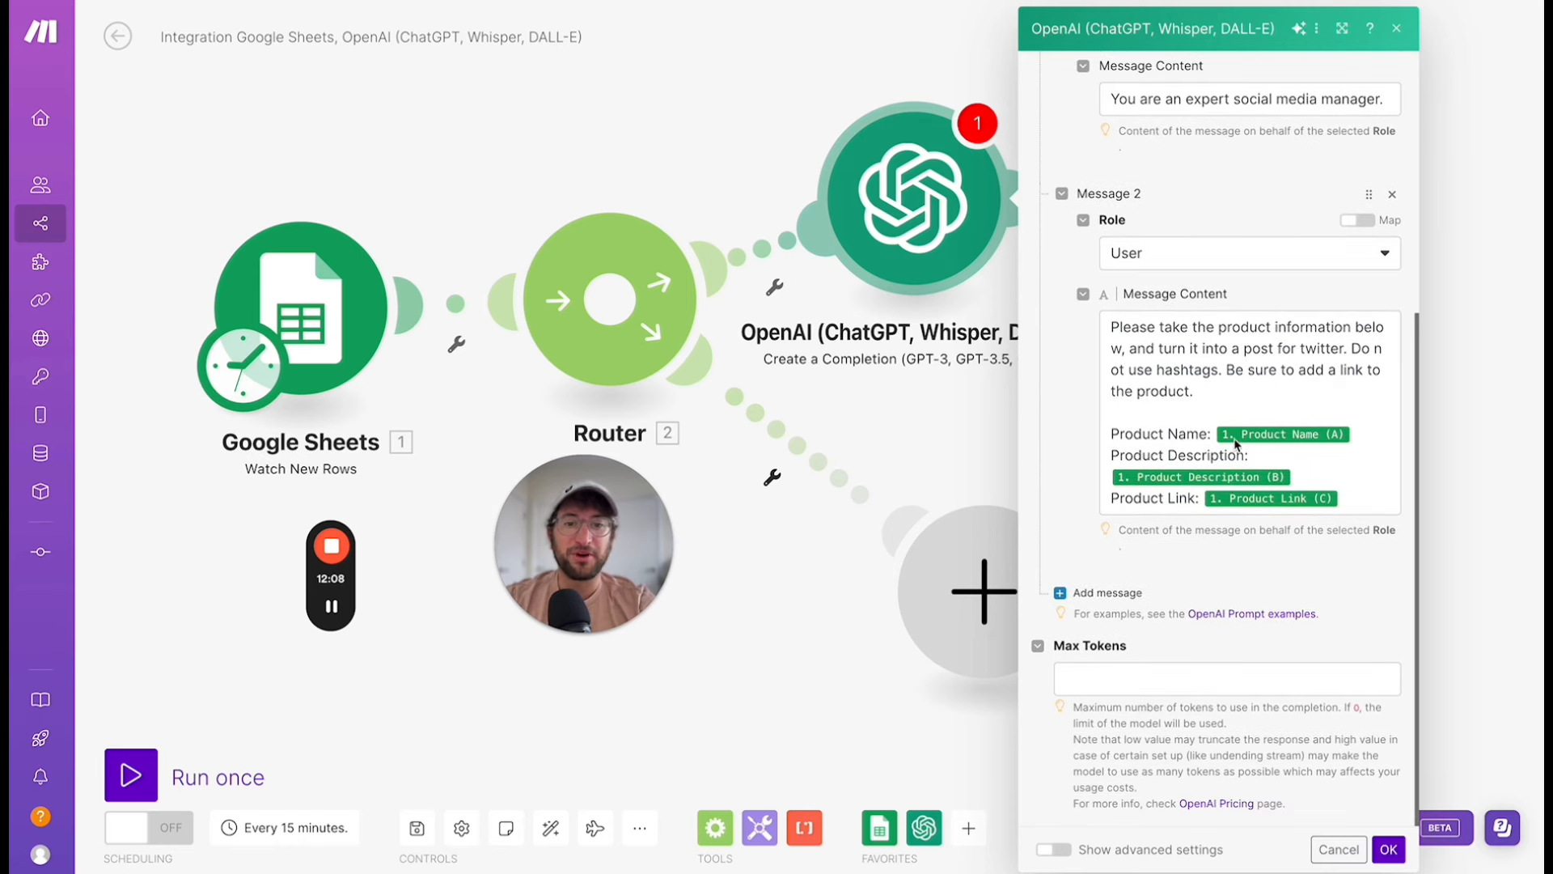
pyautogui.click(1212, 438)
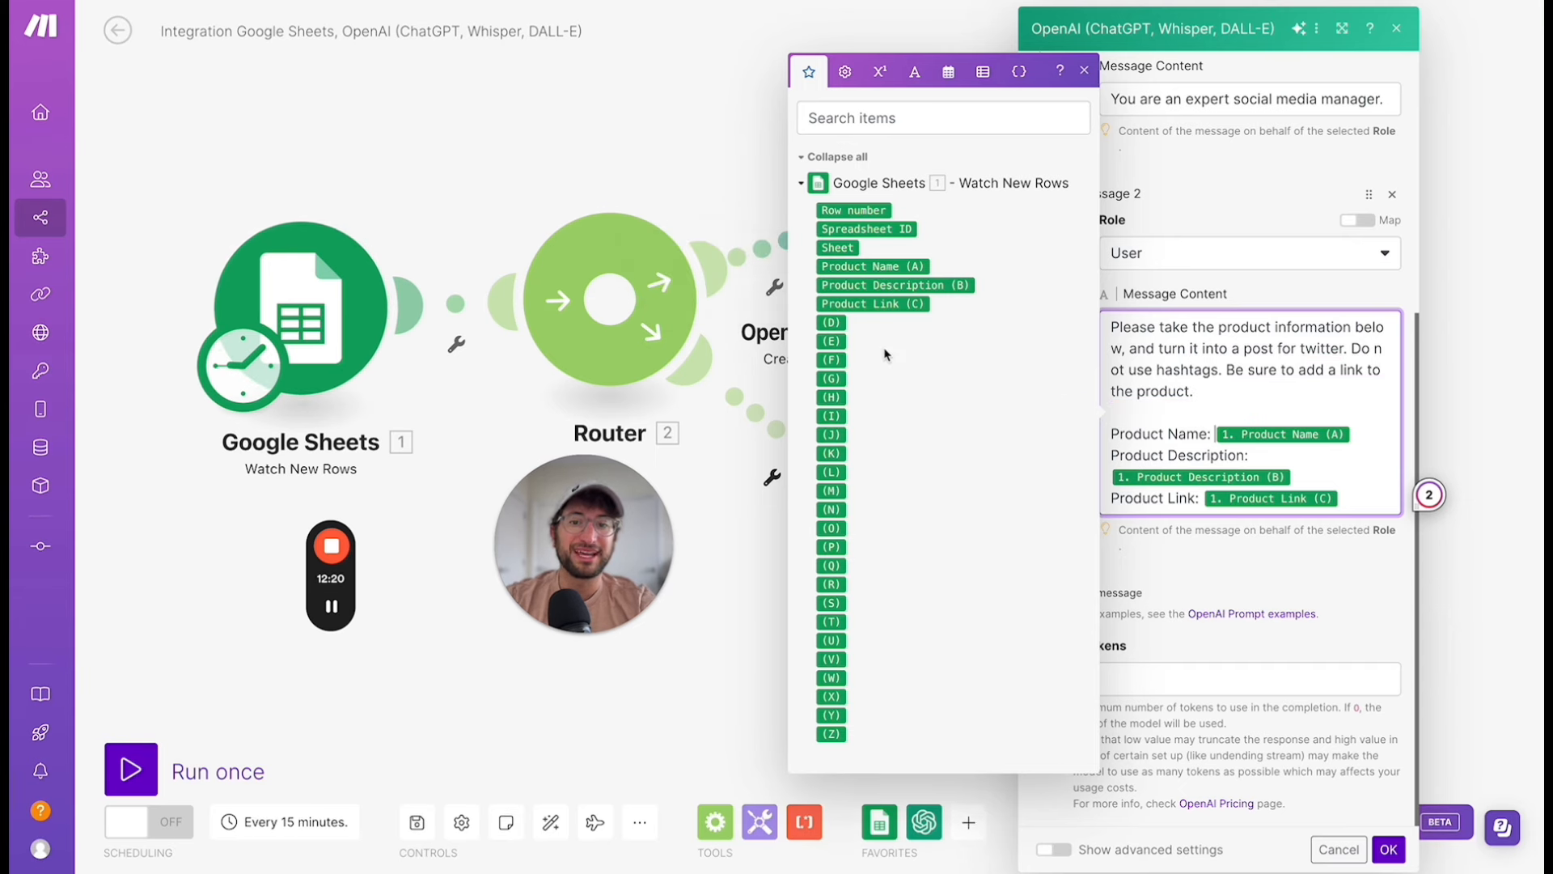
pyautogui.click(1149, 557)
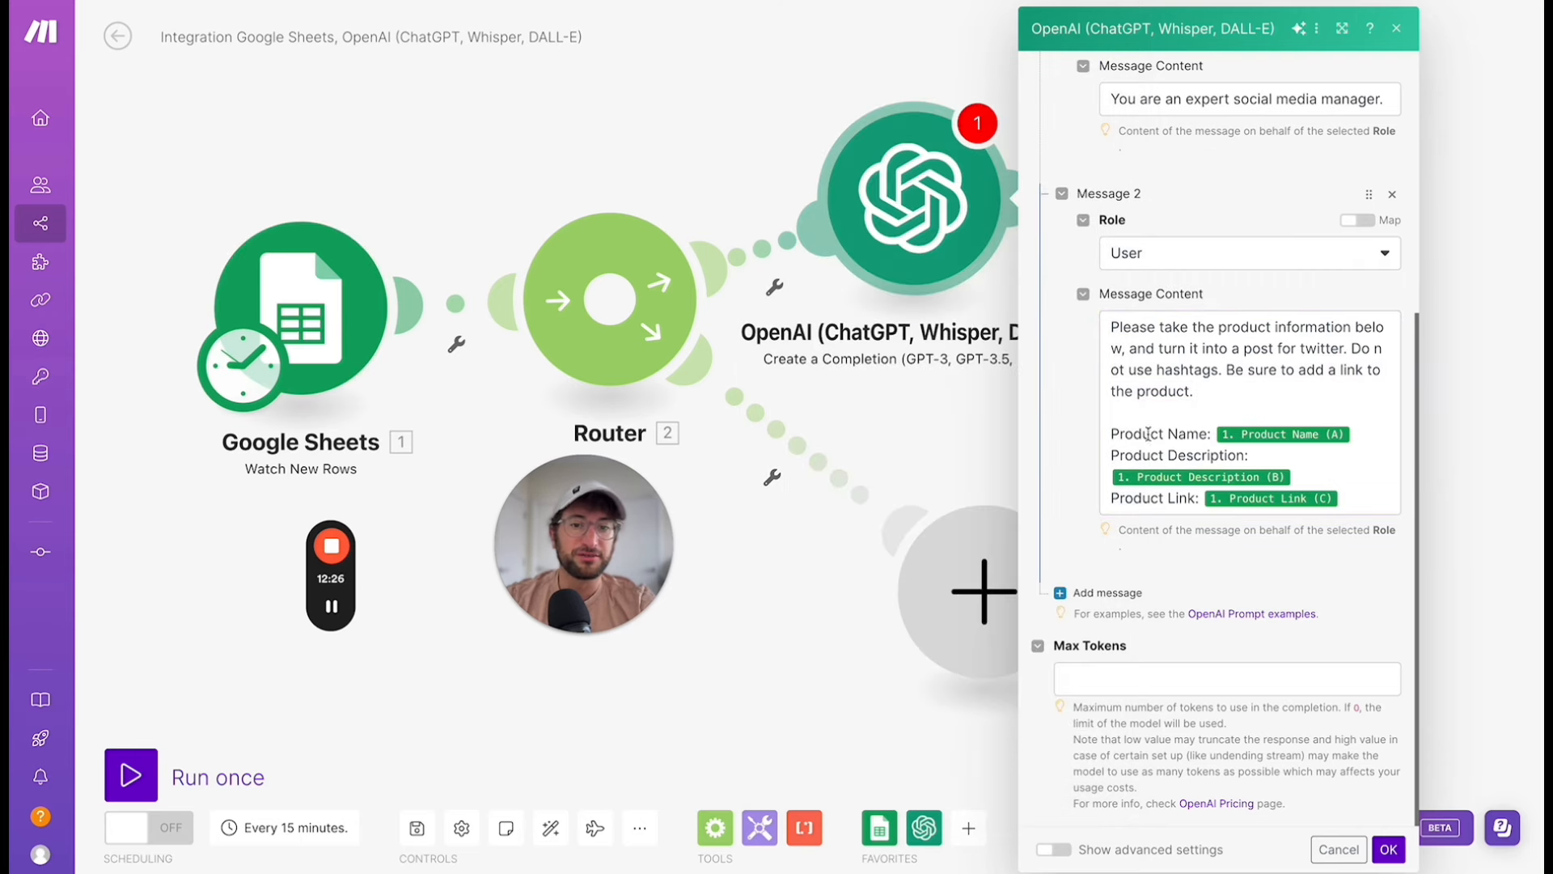
pyautogui.scroll(2, 1149, 591)
pyautogui.scroll(3, 1125, 550)
pyautogui.scroll(-5, 1105, 512)
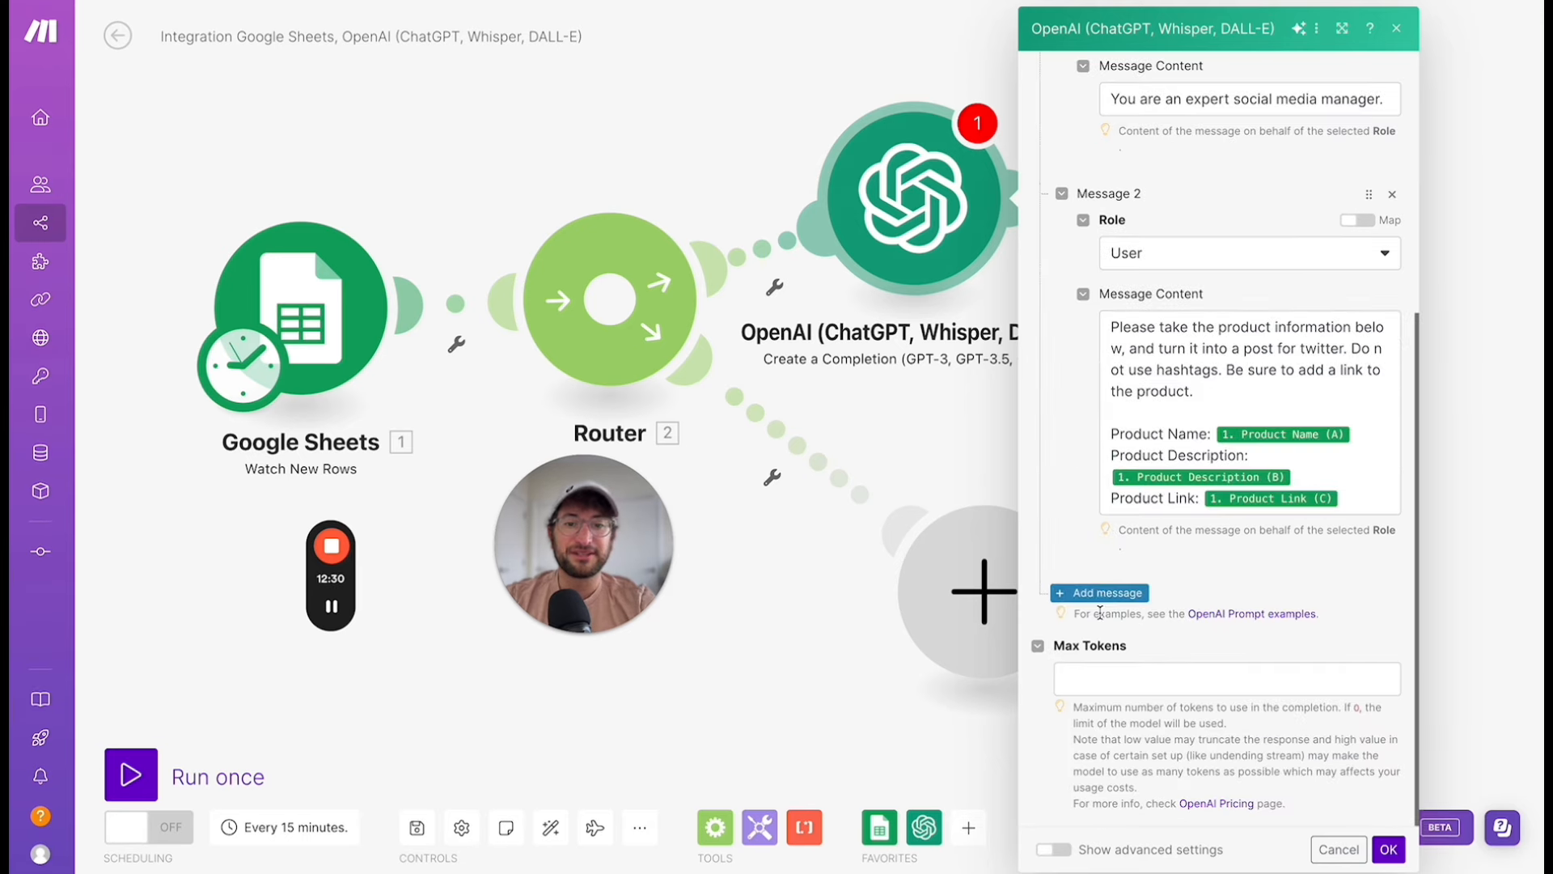
# Set the chat completion's Max Tokens to 0.
pyautogui.click(1110, 676)
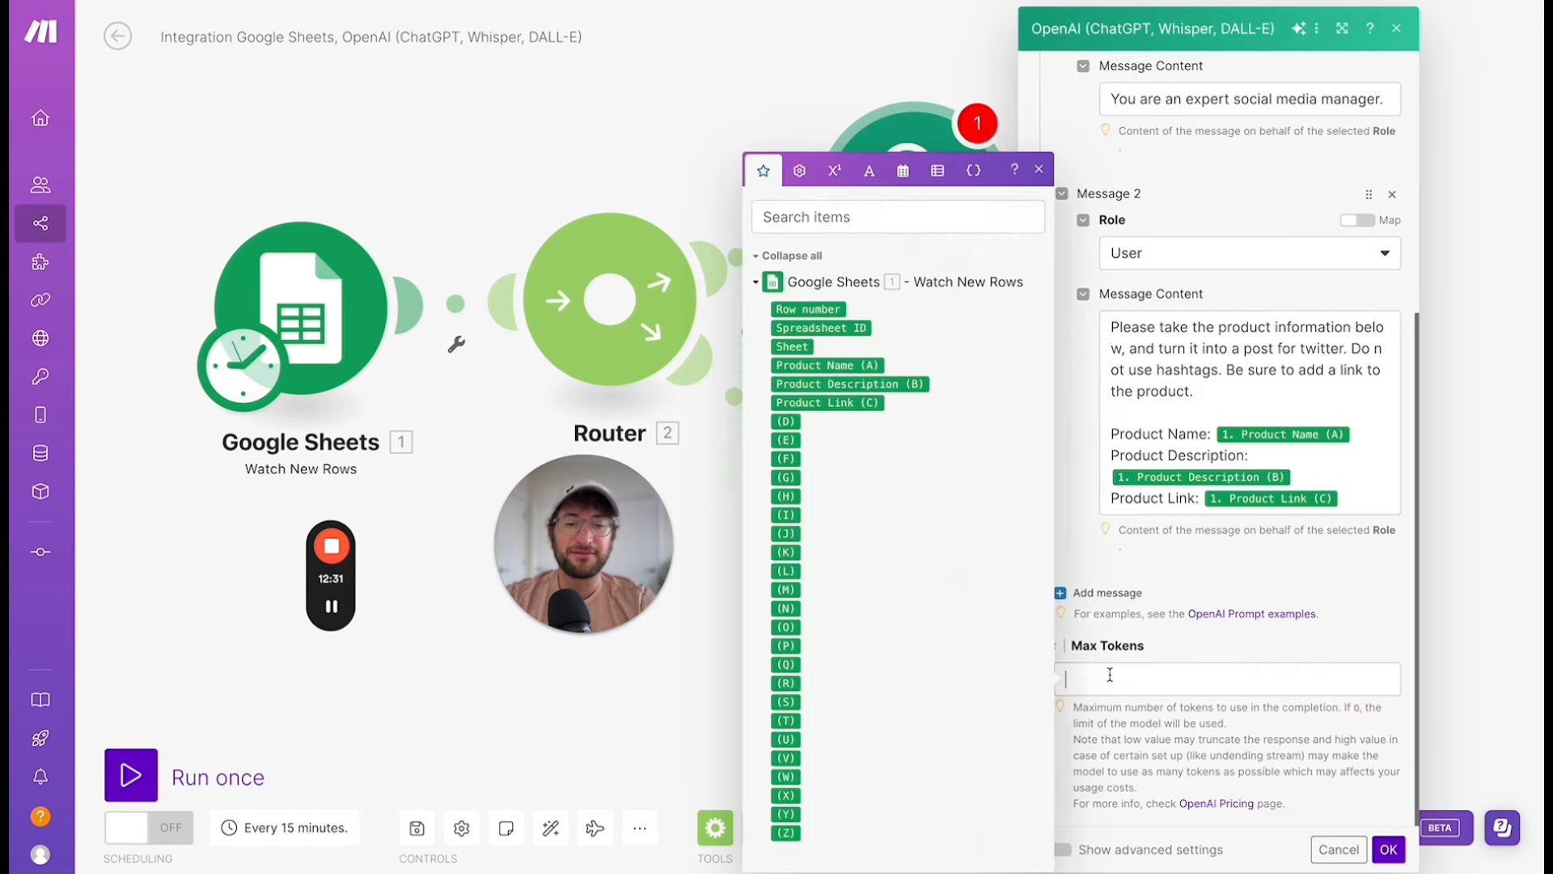
pyautogui.click(1155, 651)
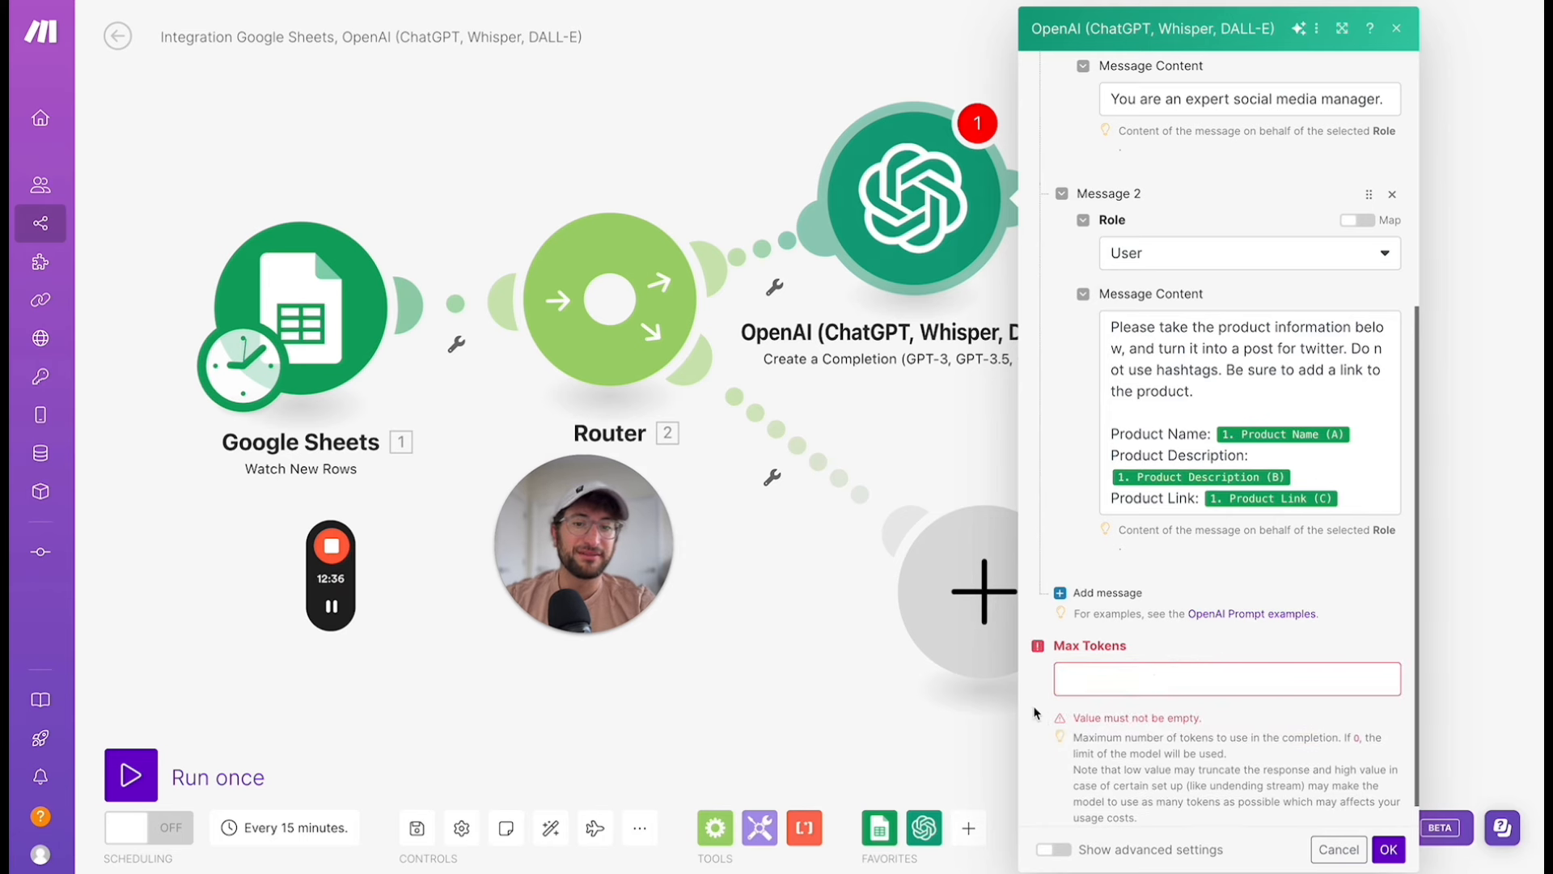
pyautogui.click(1060, 679)
pyautogui.write('0')
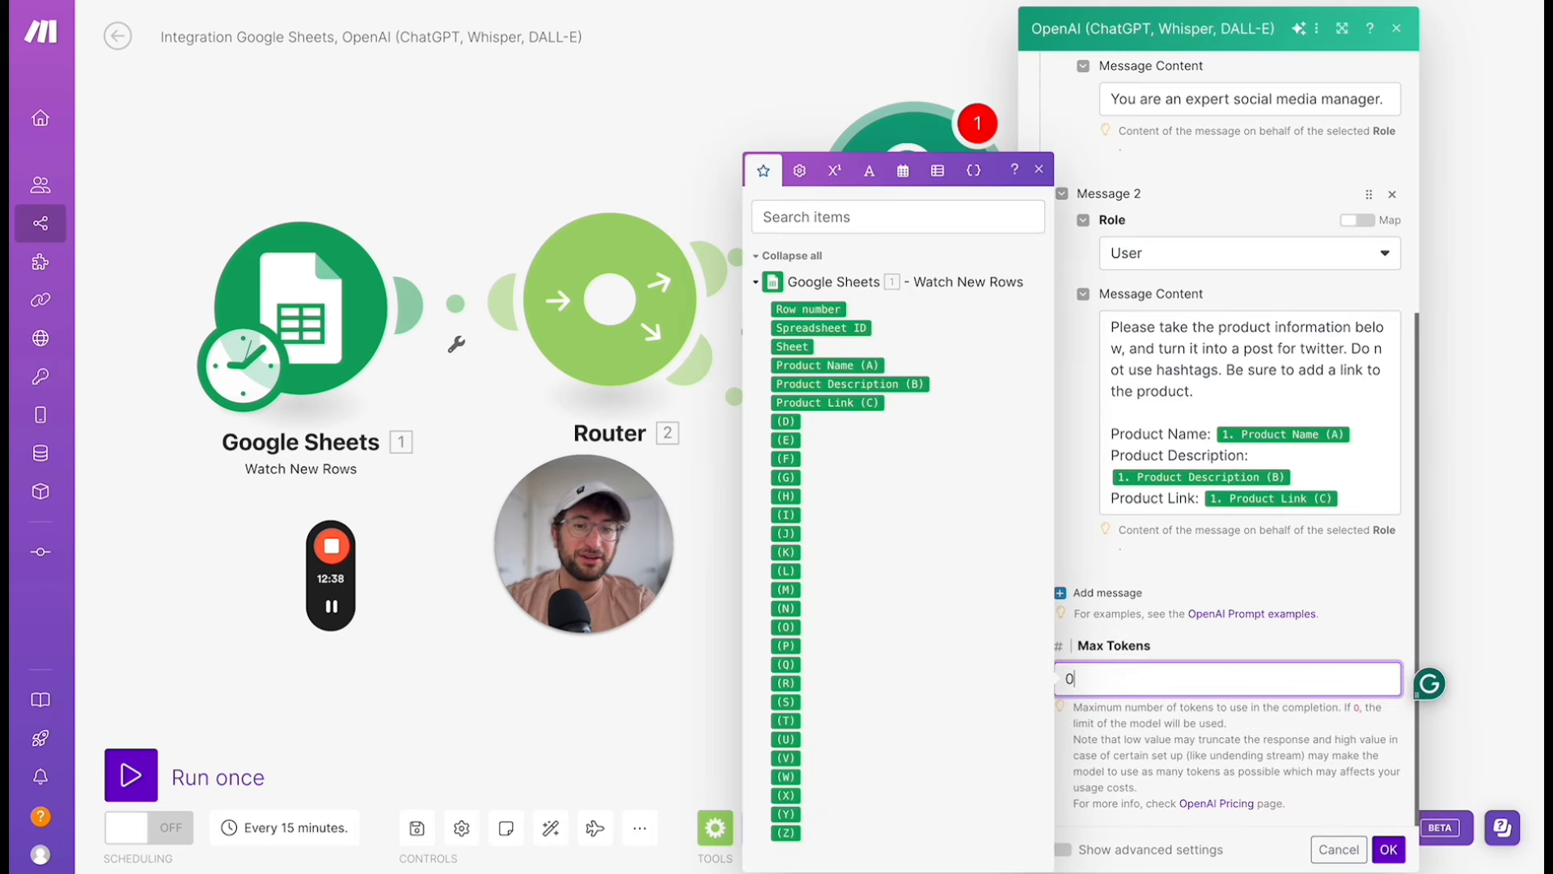
pyautogui.click(1148, 708)
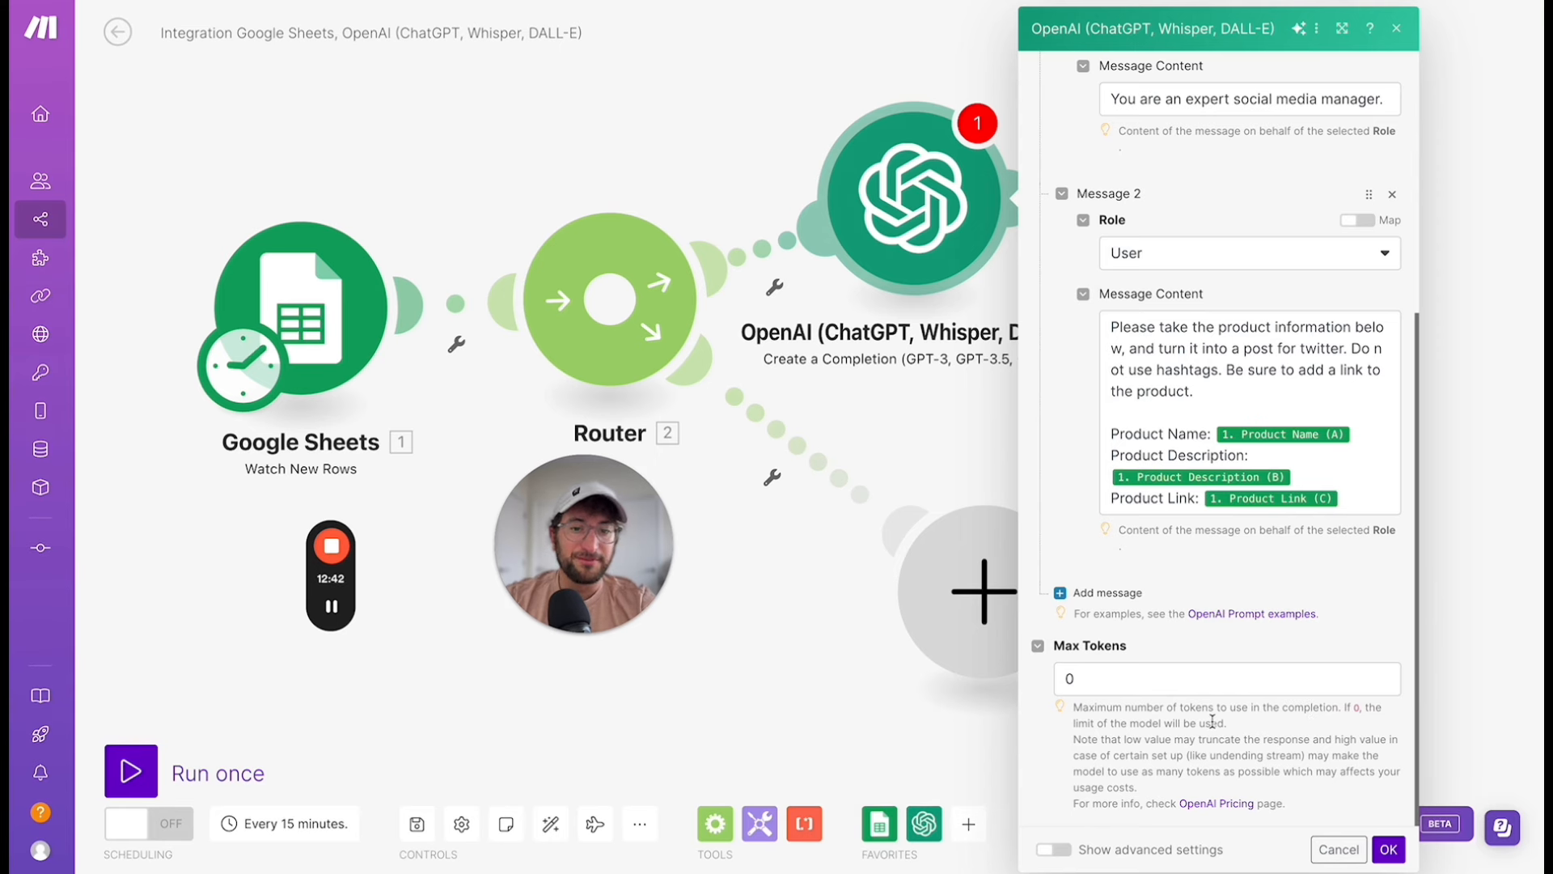
# Set the chat completion's Max Tokens to 2000 and save the OpenAI module's settings.
pyautogui.click(1129, 672)
pyautogui.doubleClick(1128, 672)
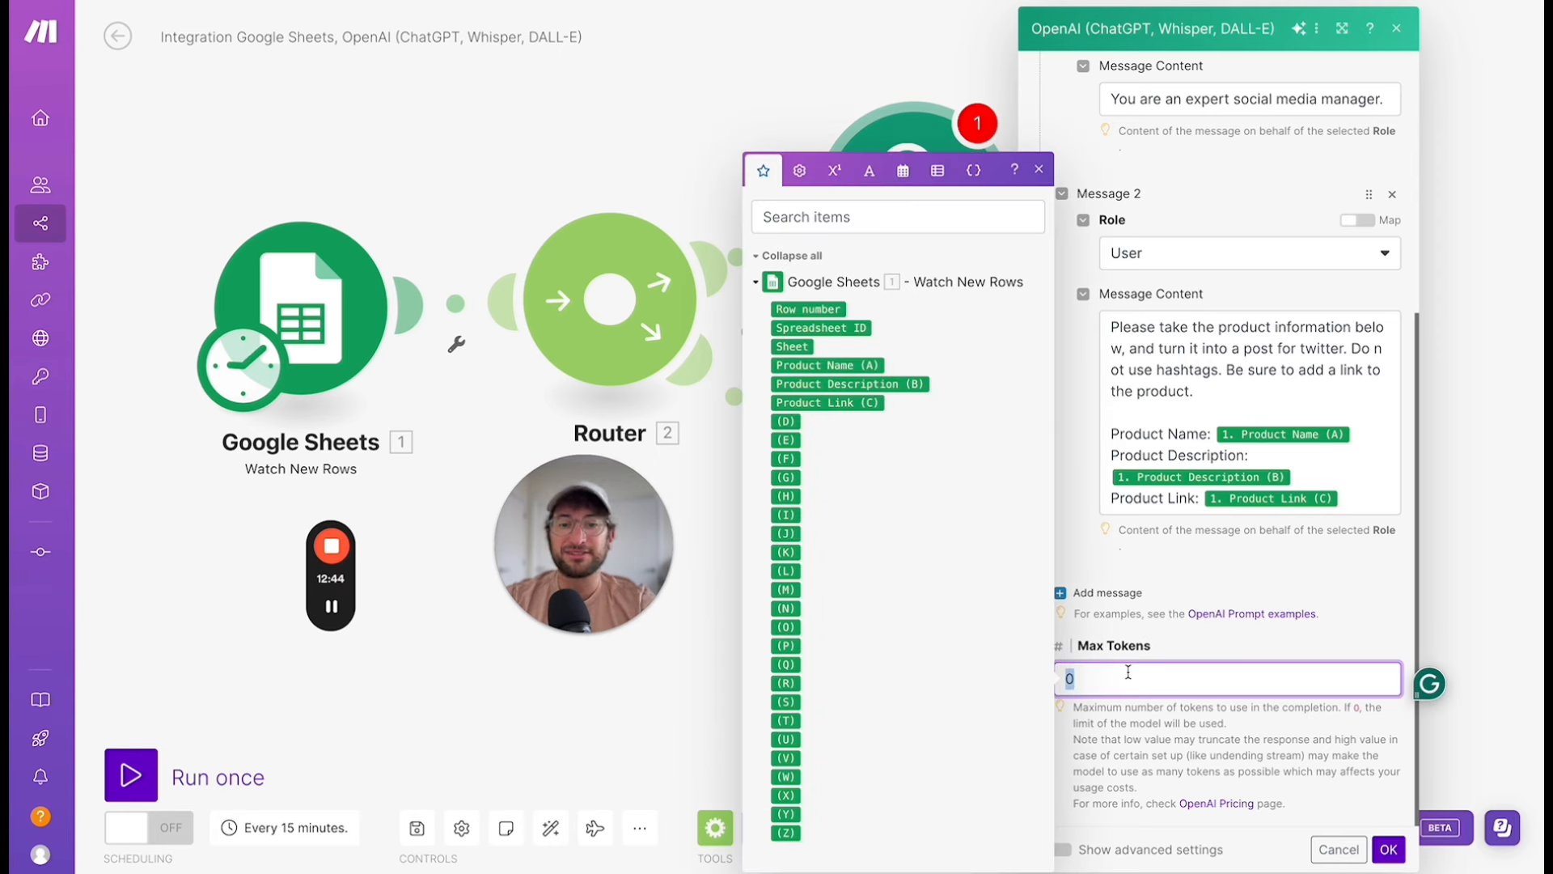
pyautogui.write('2000')
pyautogui.click(1150, 712)
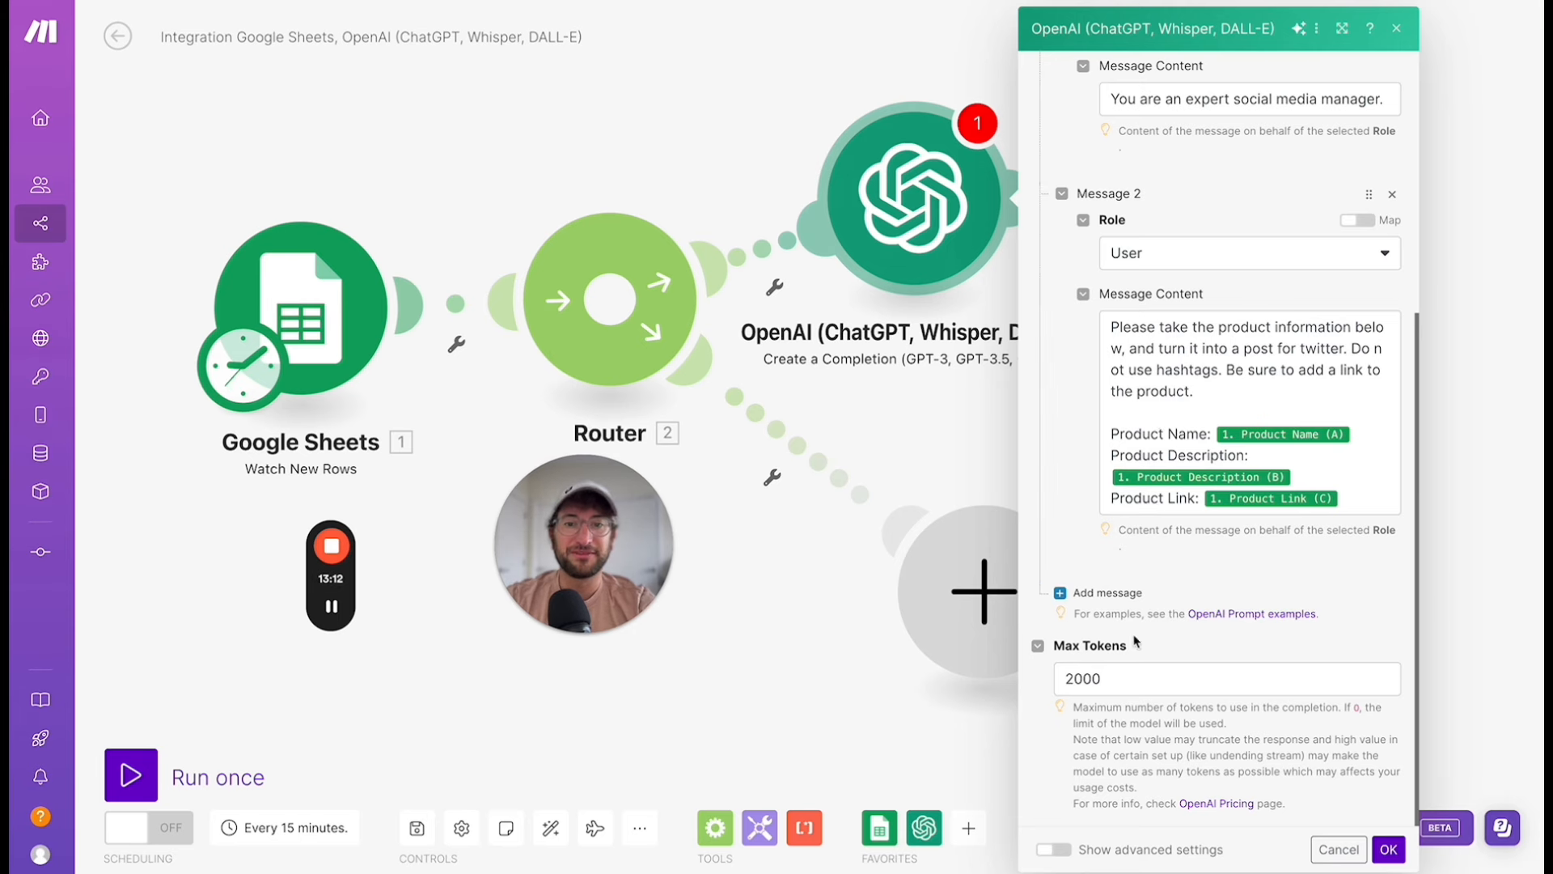
pyautogui.click(1388, 851)
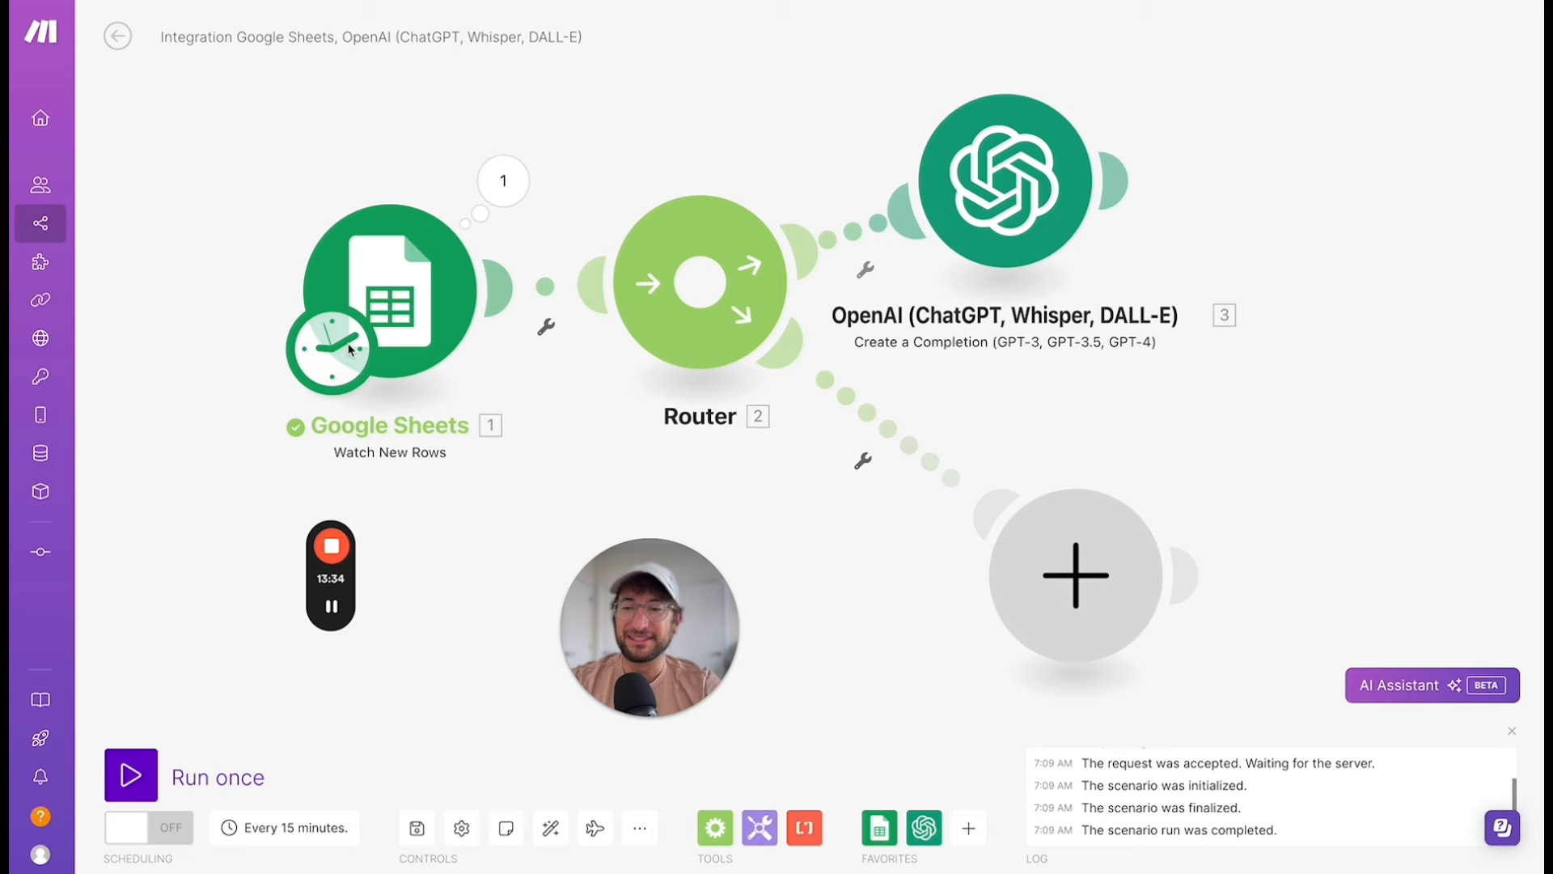
# Run the scenario once and open the OpenAI module's run details.
pyautogui.click(131, 775)
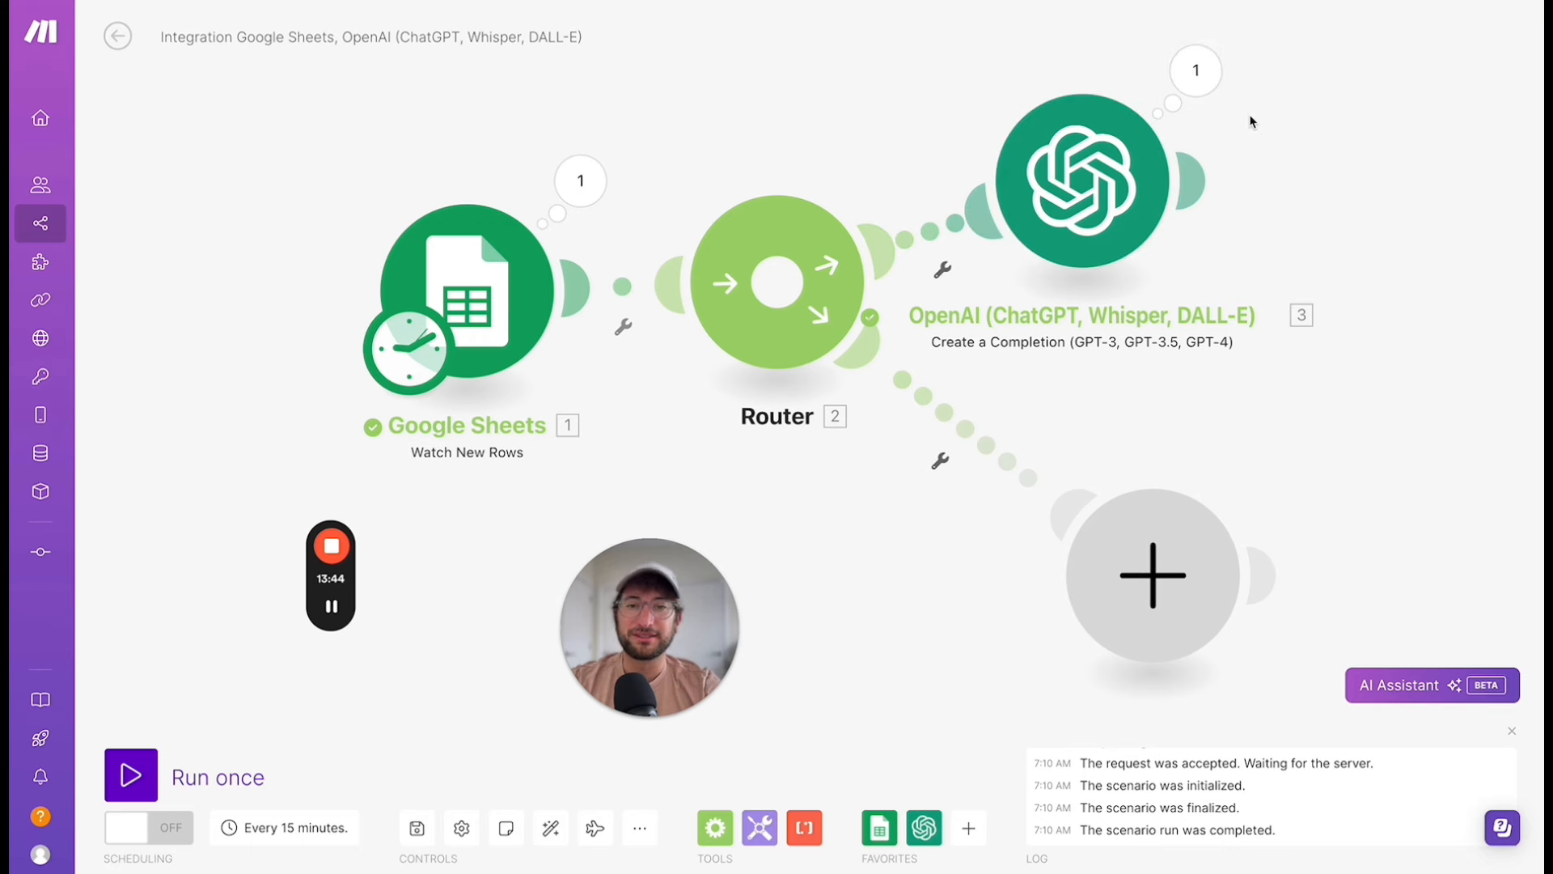
pyautogui.moveTo(1251, 114); pyautogui.dragTo(1130, 145)
pyautogui.click(1076, 103)
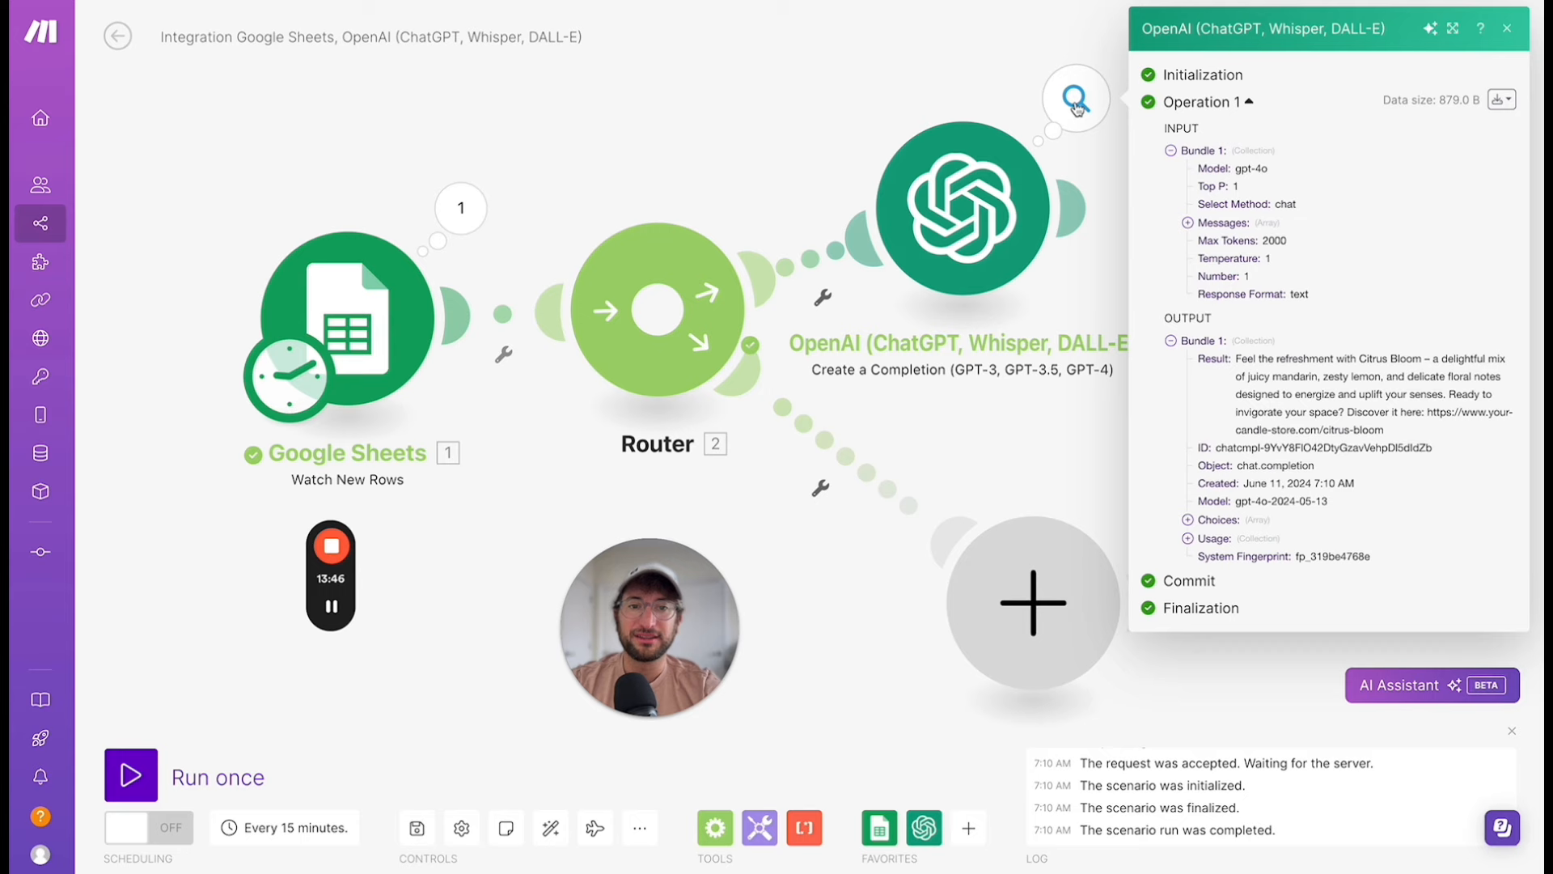
# Examine the generated post text and its product link in the OpenAI output's Result.
pyautogui.scroll(-1, 1221, 333)
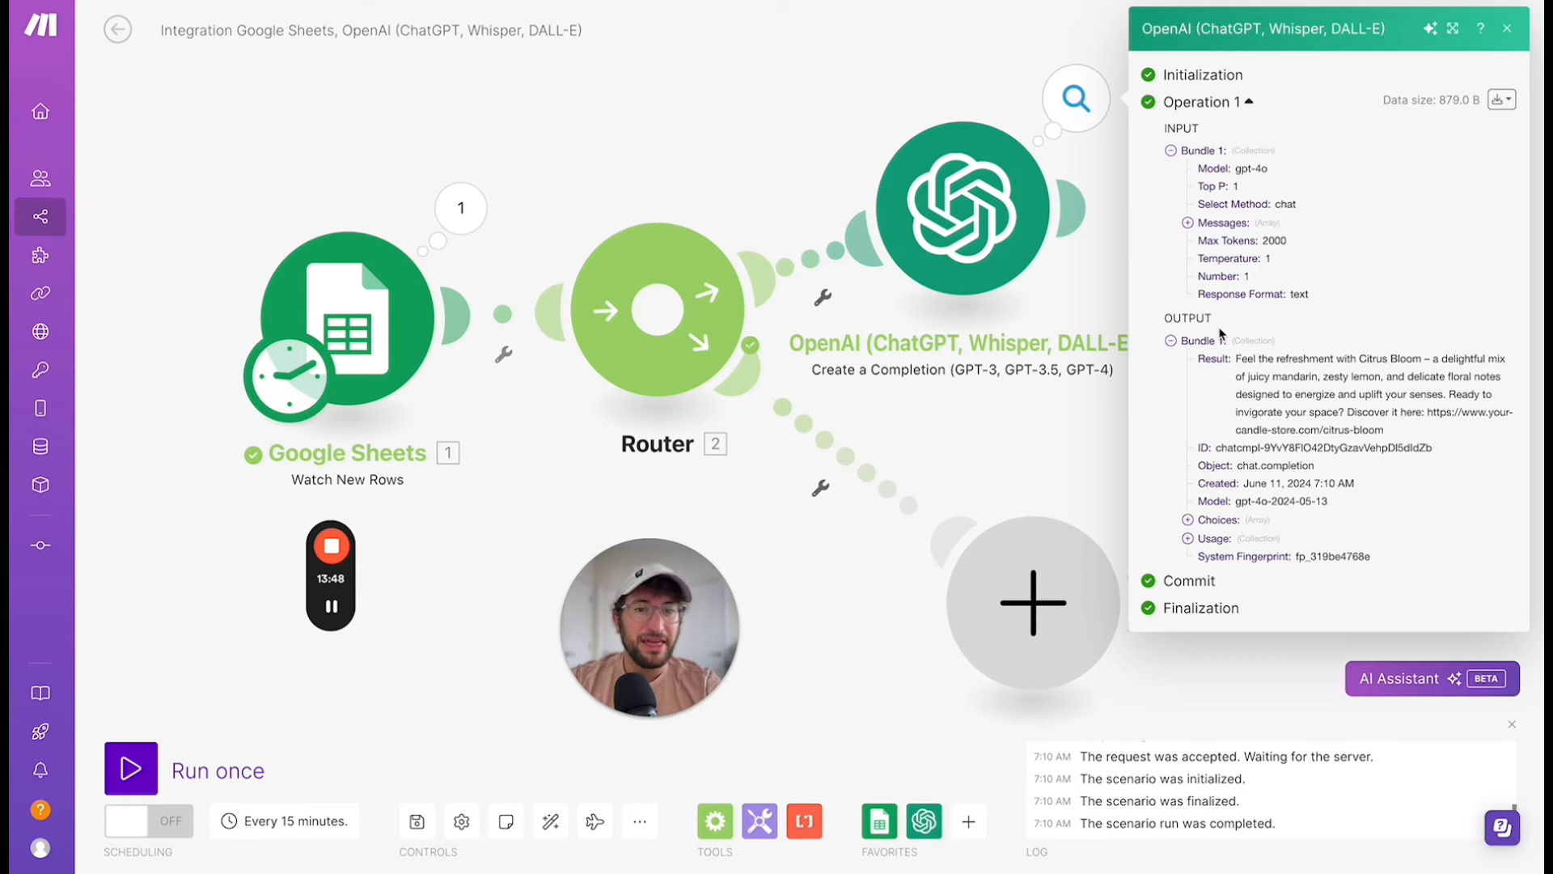
pyautogui.hscroll(1, 1295, 392)
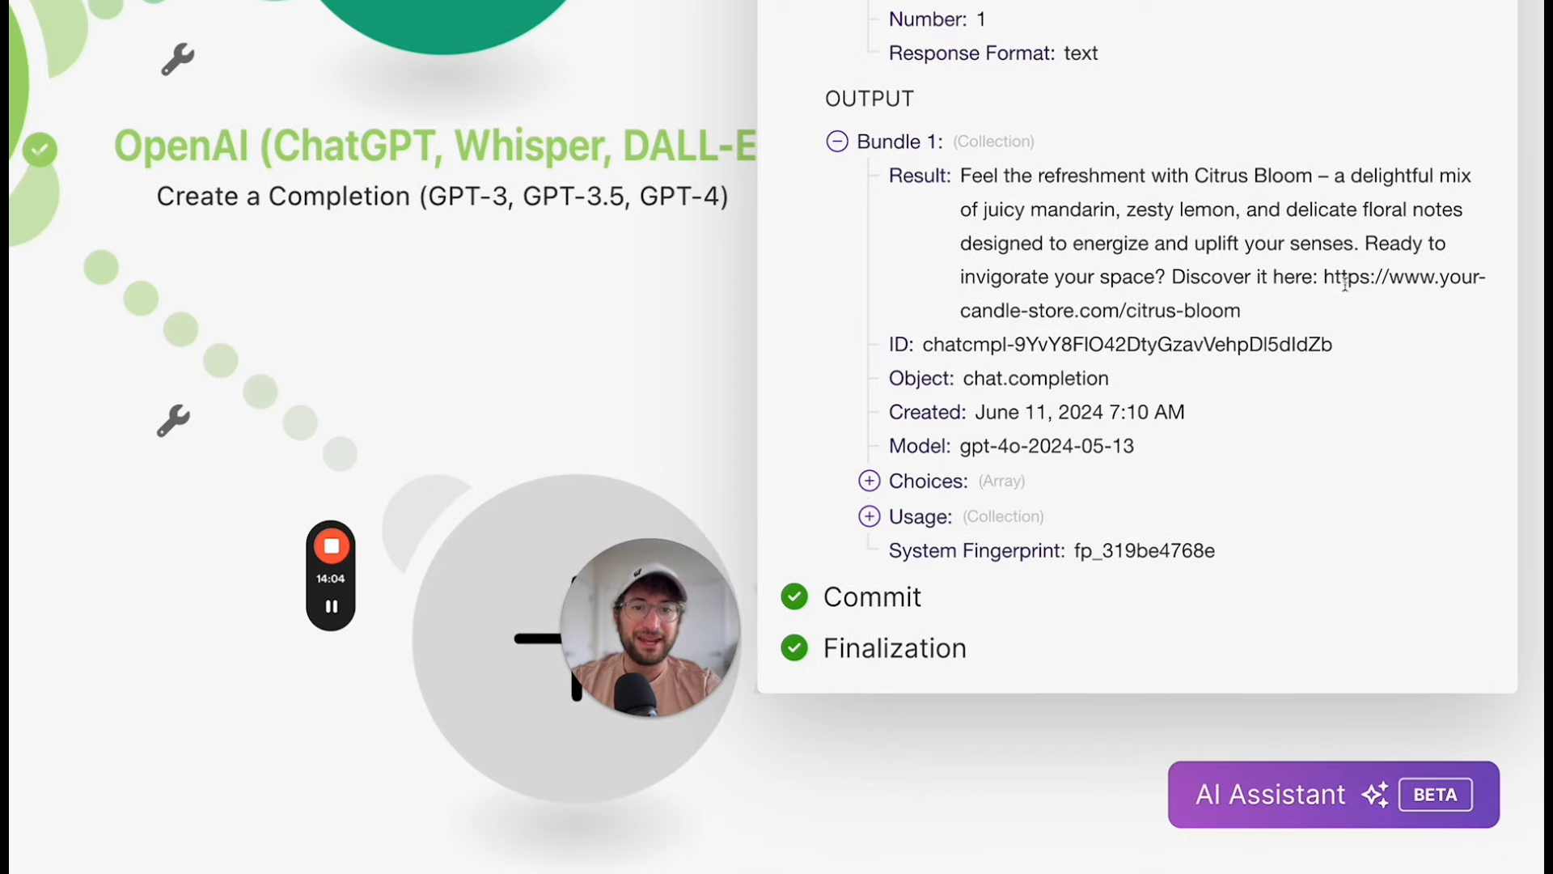
pyautogui.moveTo(1324, 279); pyautogui.dragTo(1327, 310)
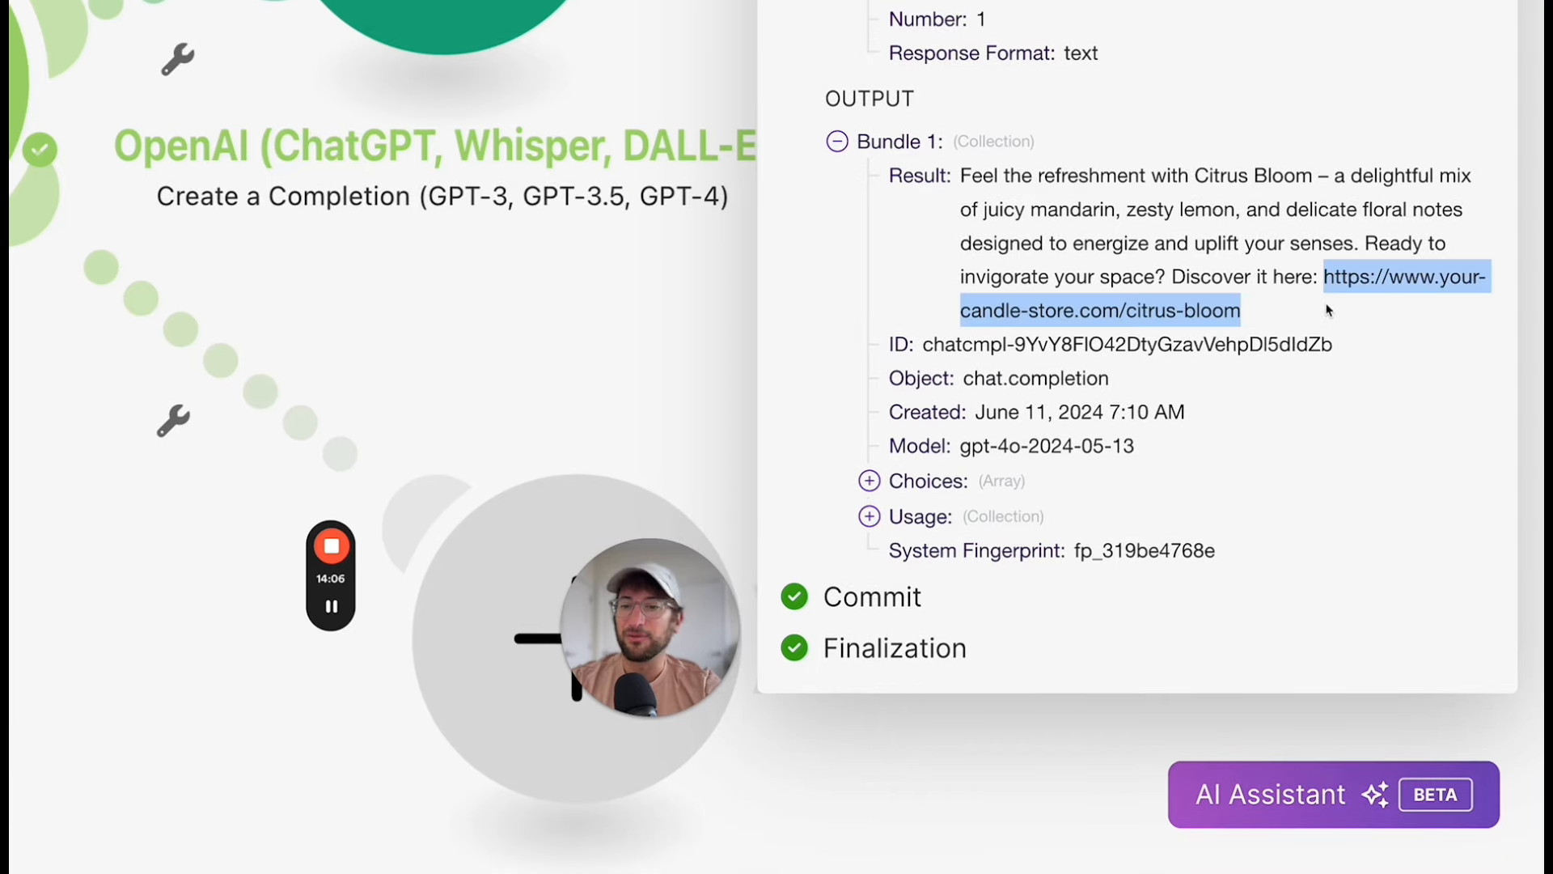
pyautogui.click(1107, 244)
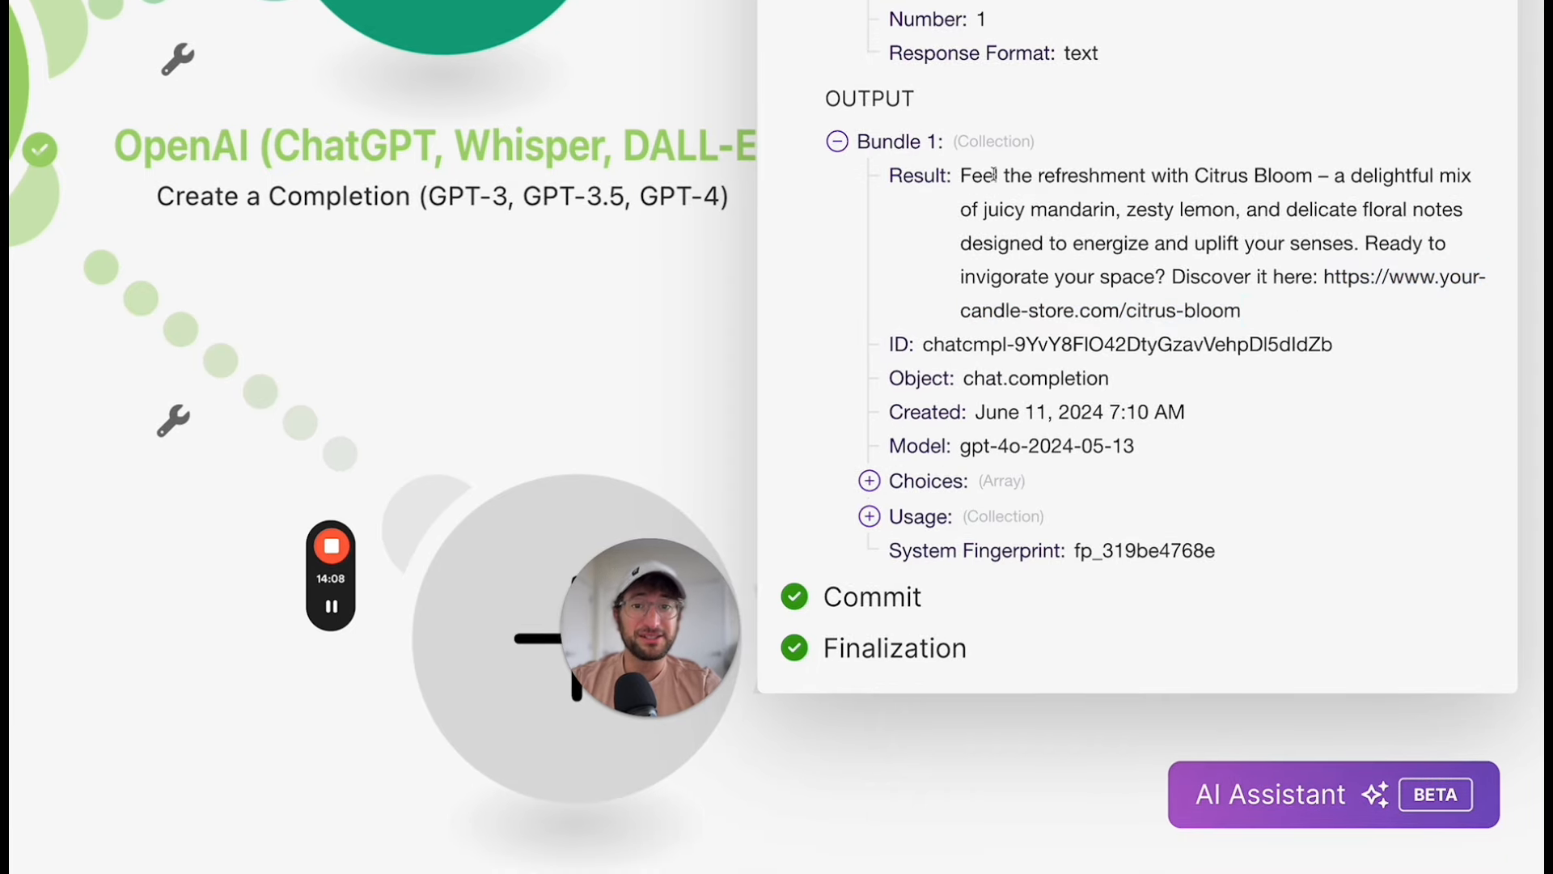
pyautogui.moveTo(962, 176); pyautogui.dragTo(1266, 318)
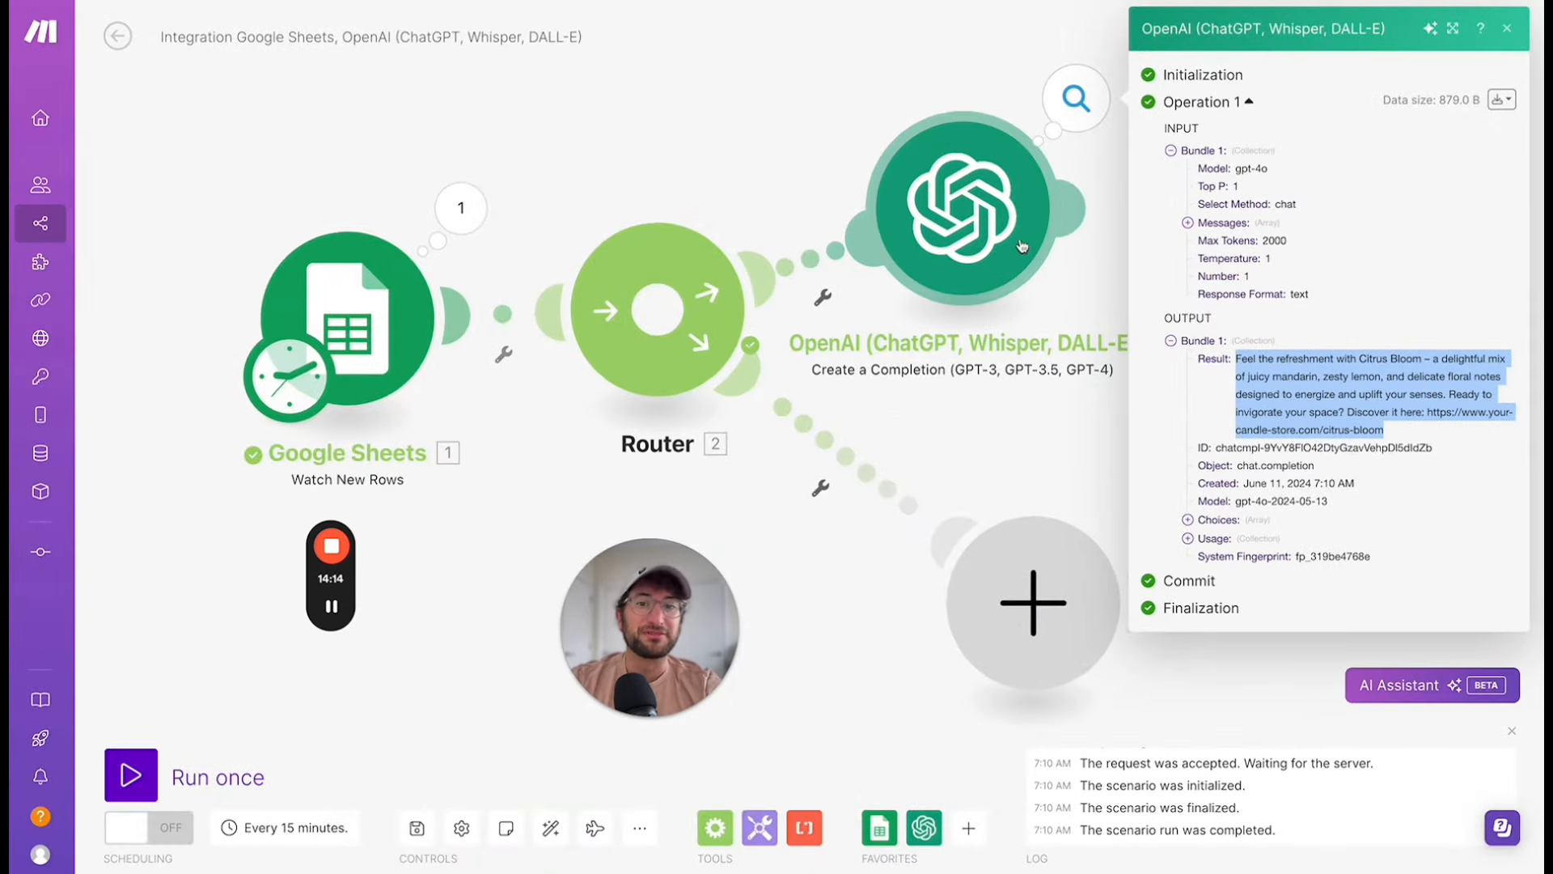
# Review the System and User messages in the OpenAI module's settings and close them unchanged.
pyautogui.click(1000, 220)
pyautogui.scroll(-4, 1175, 339)
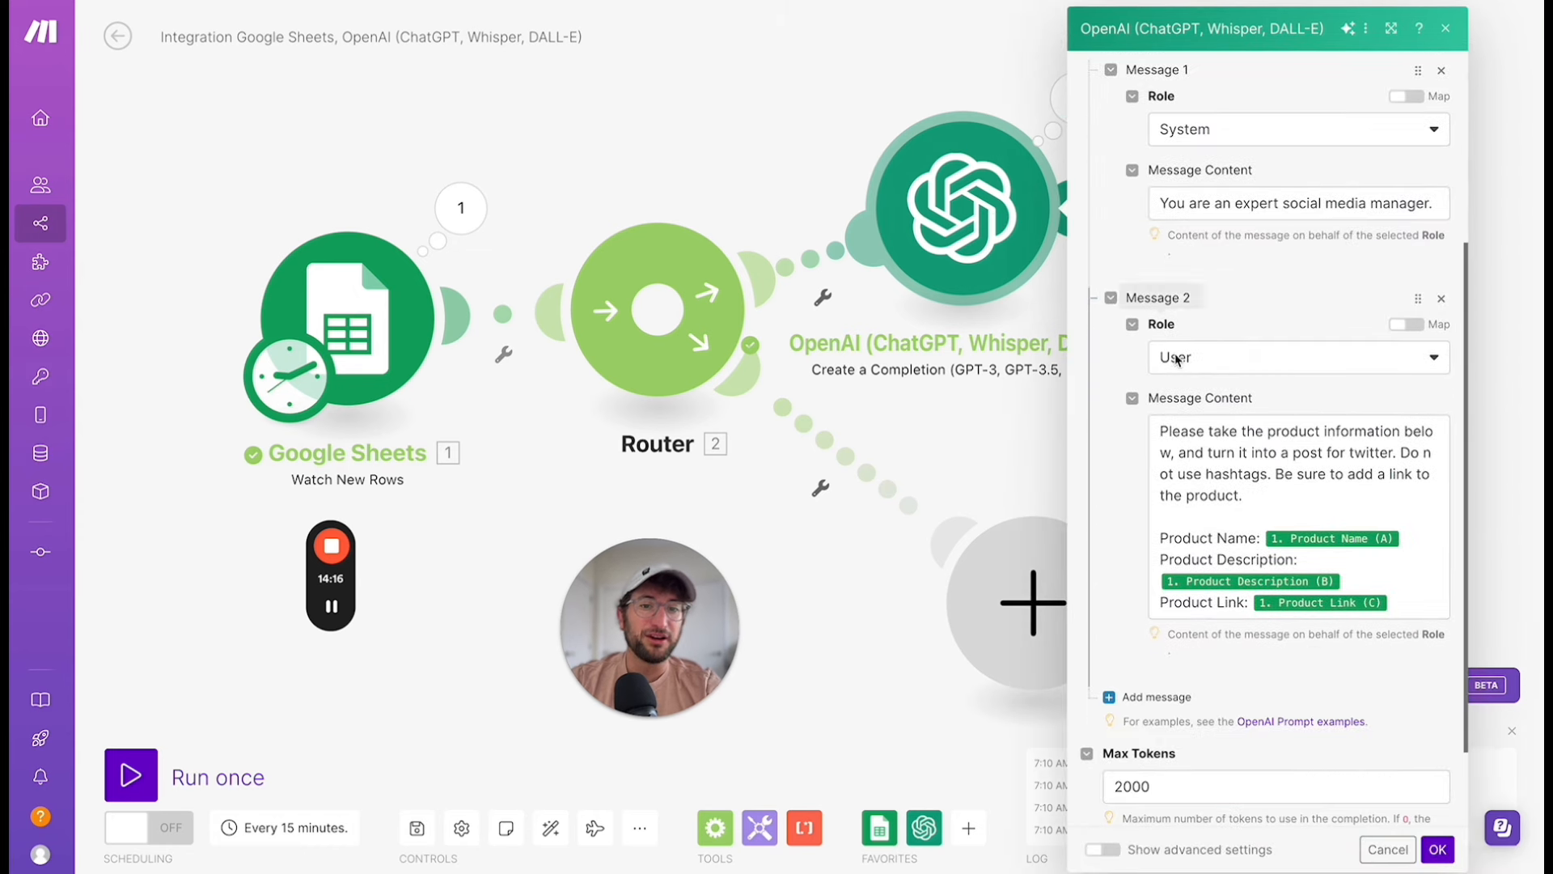
pyautogui.scroll(2, 1210, 442)
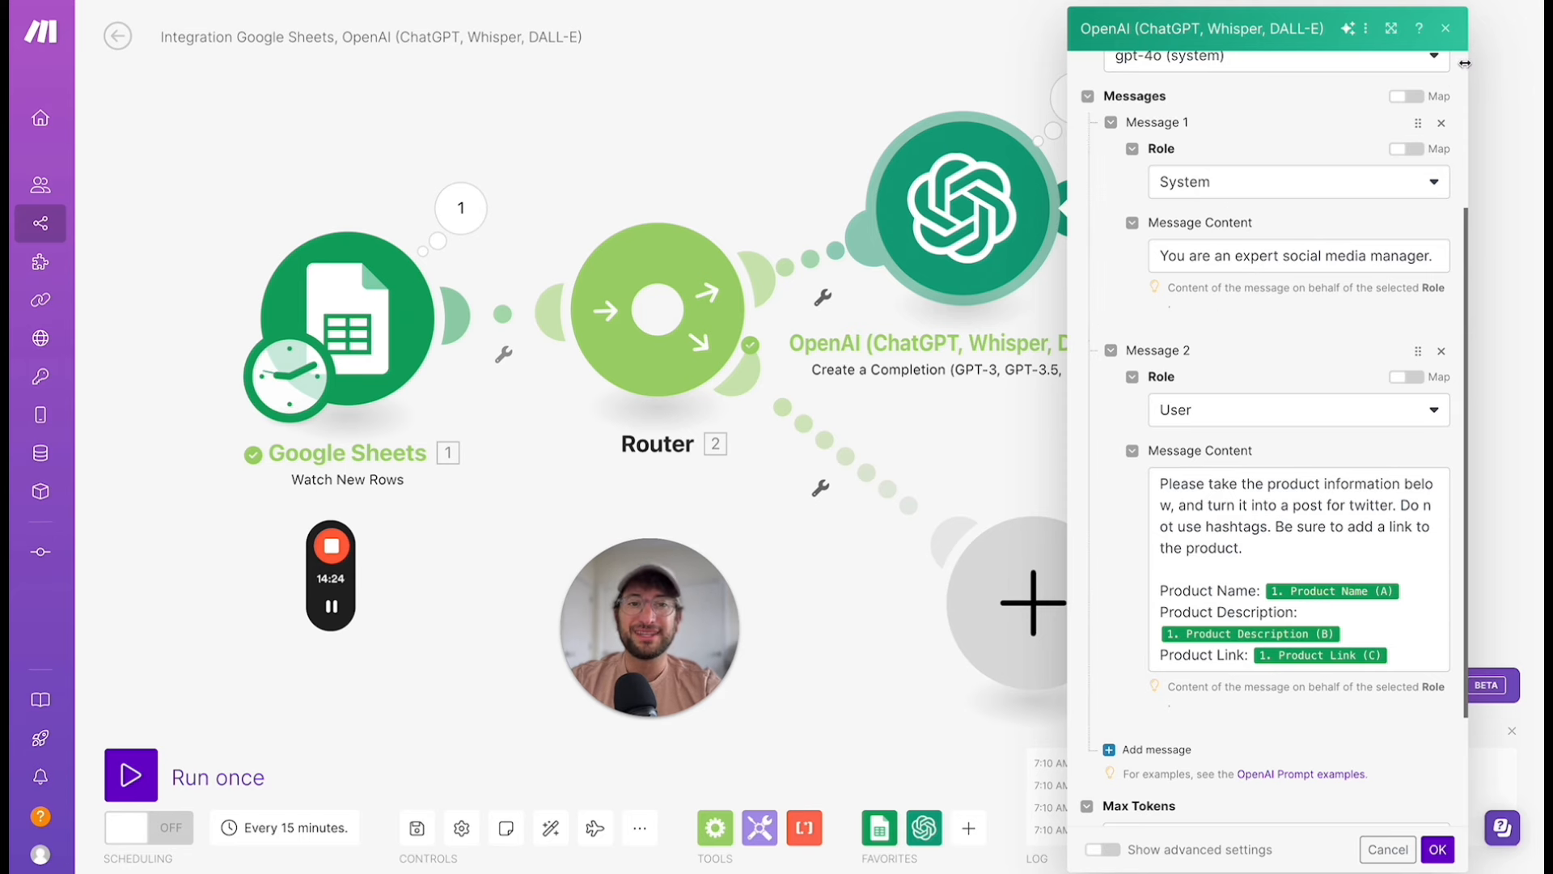
pyautogui.click(1445, 28)
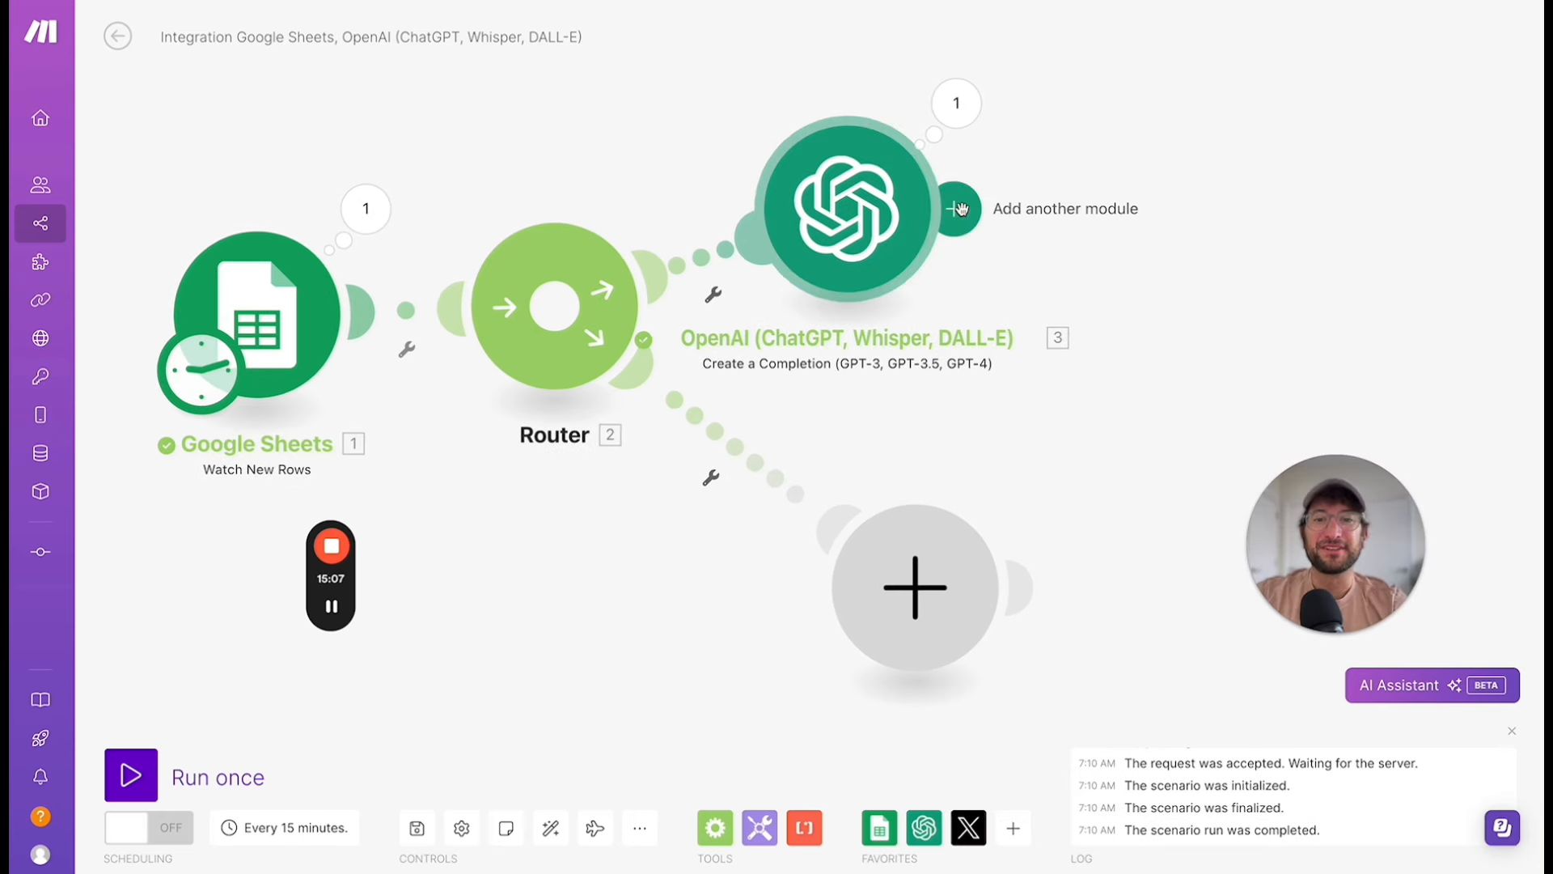
# Add an X (formerly Twitter) Create a Post module after the OpenAI completion module.
pyautogui.click(959, 212)
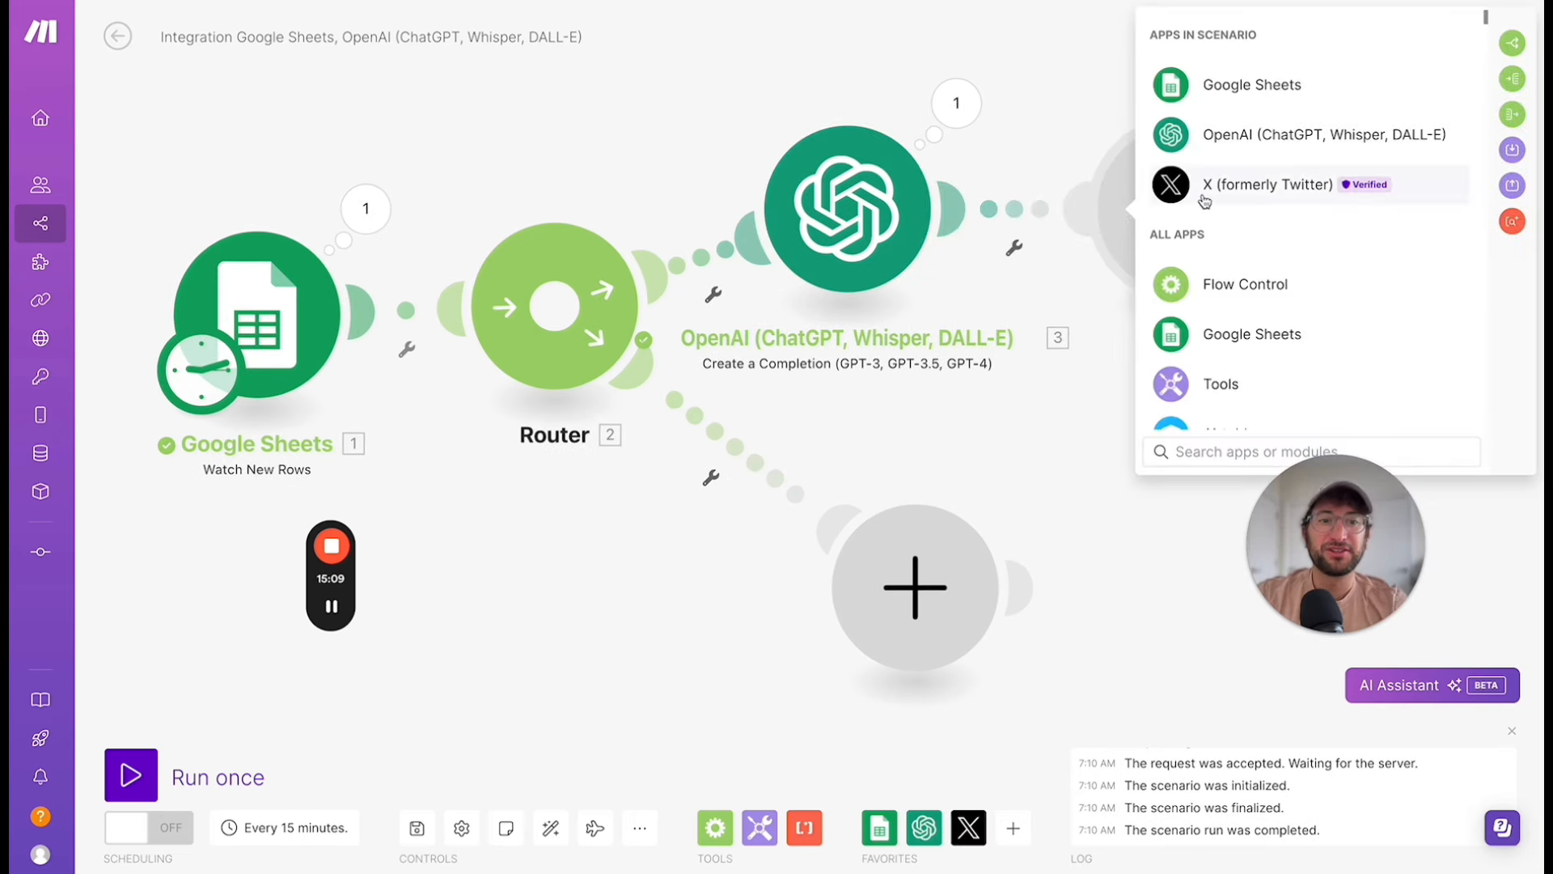
pyautogui.write('twitter')
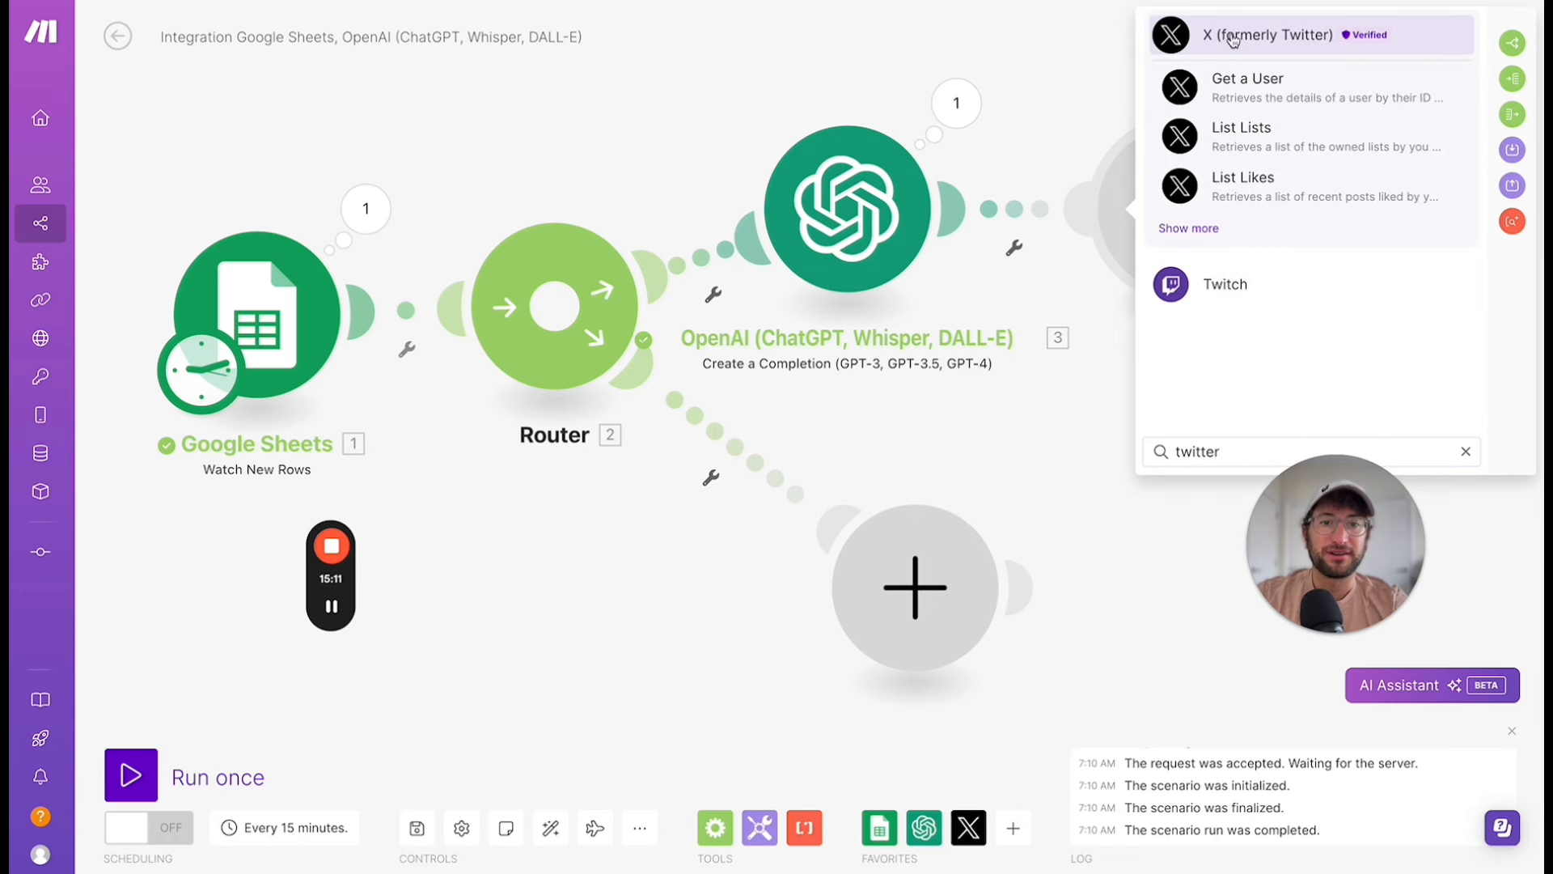
pyautogui.click(1232, 39)
pyautogui.scroll(-2, 1265, 284)
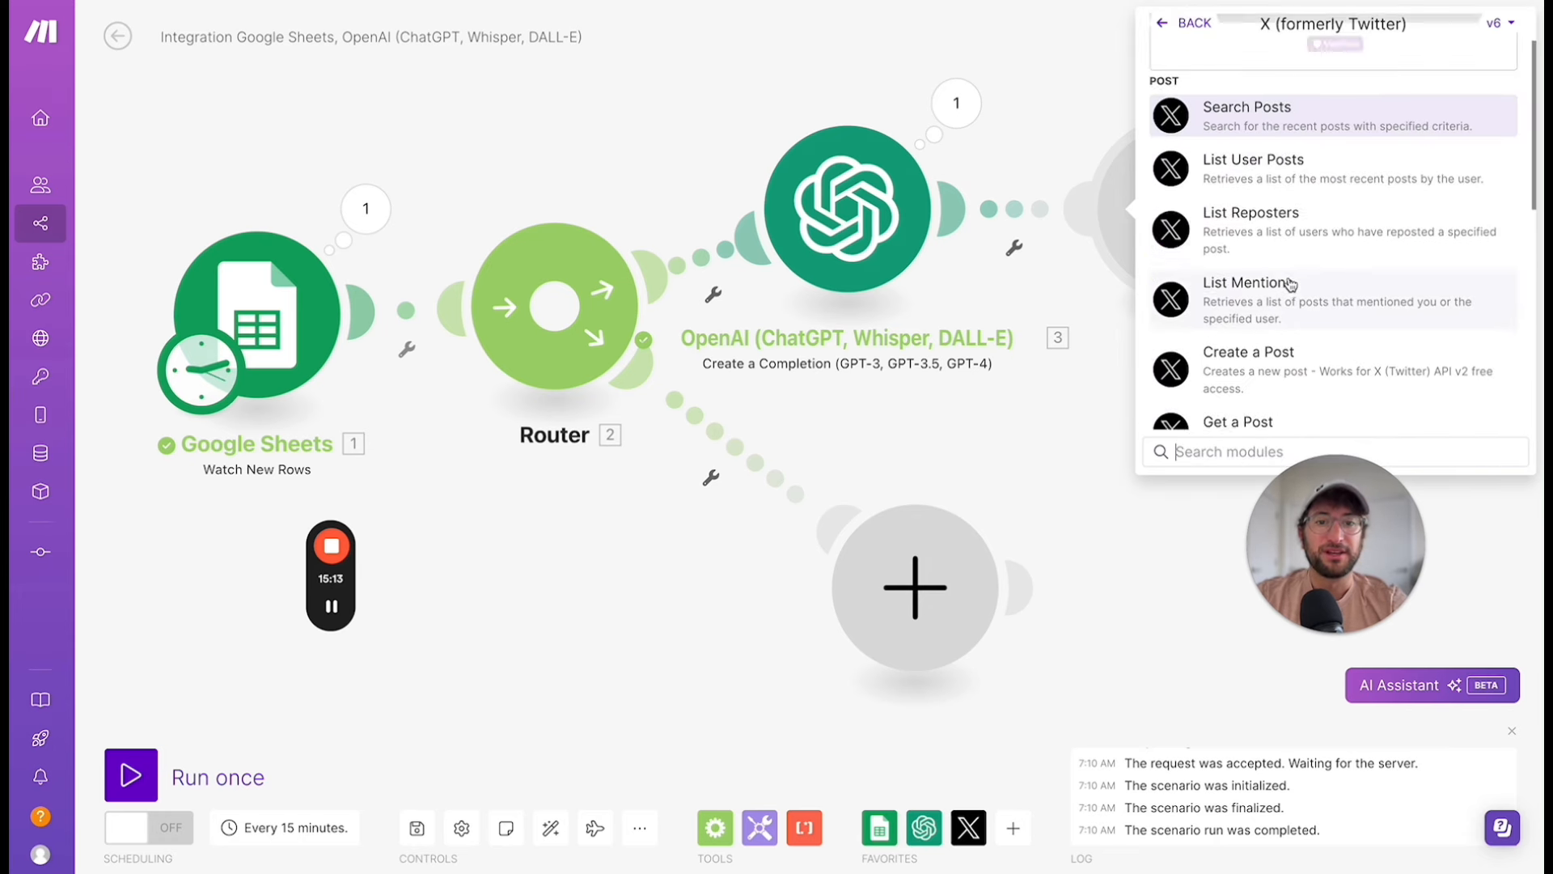
pyautogui.click(1267, 292)
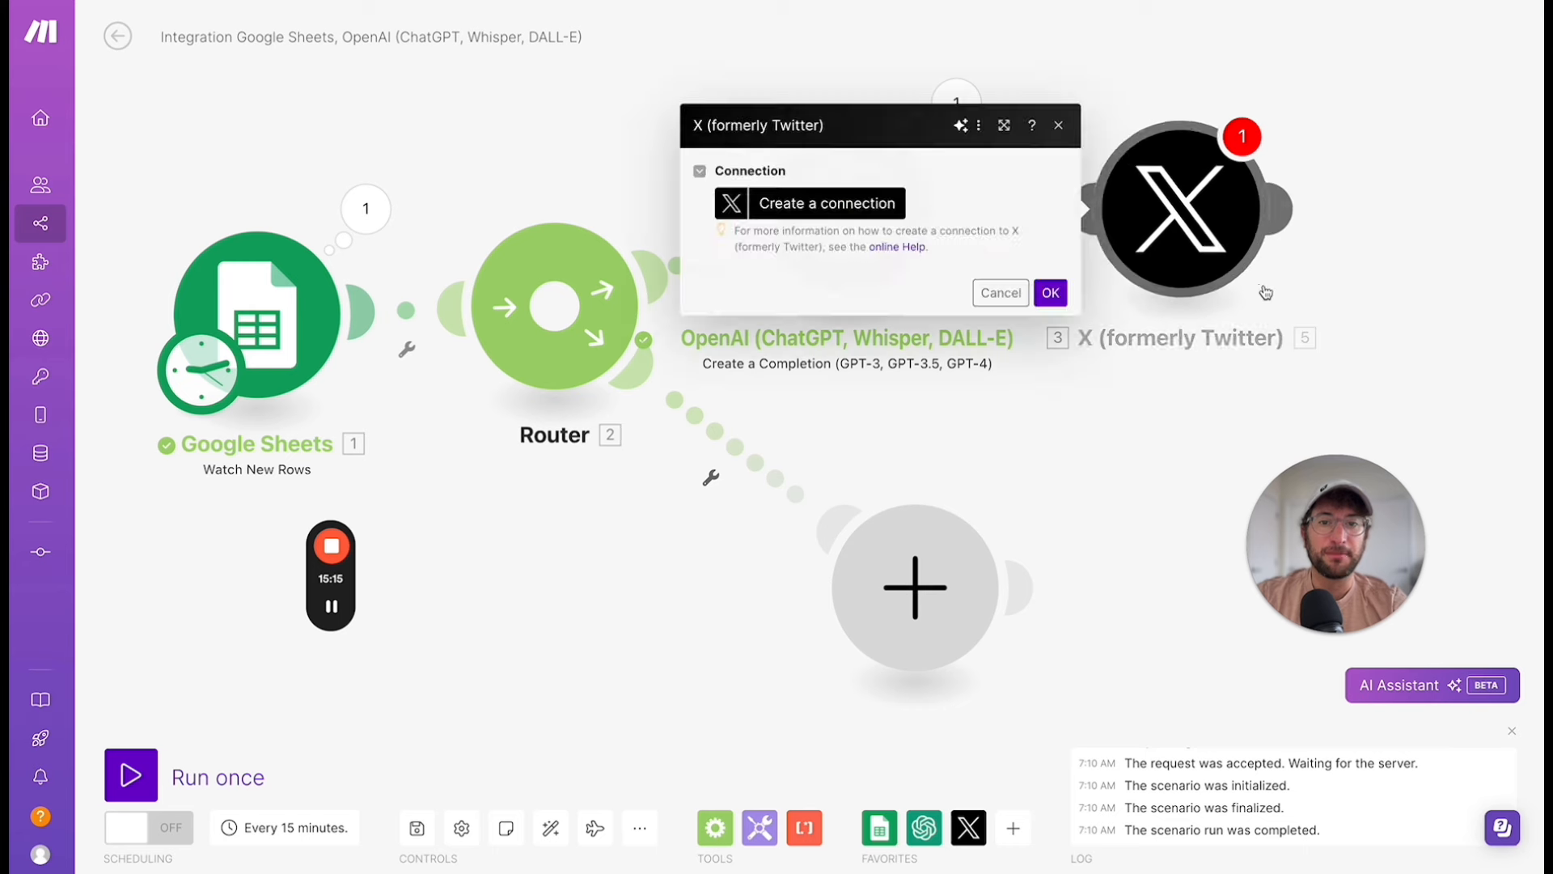
# Open the new X connection form and review the help article's section on connecting X to Make.
pyautogui.click(829, 212)
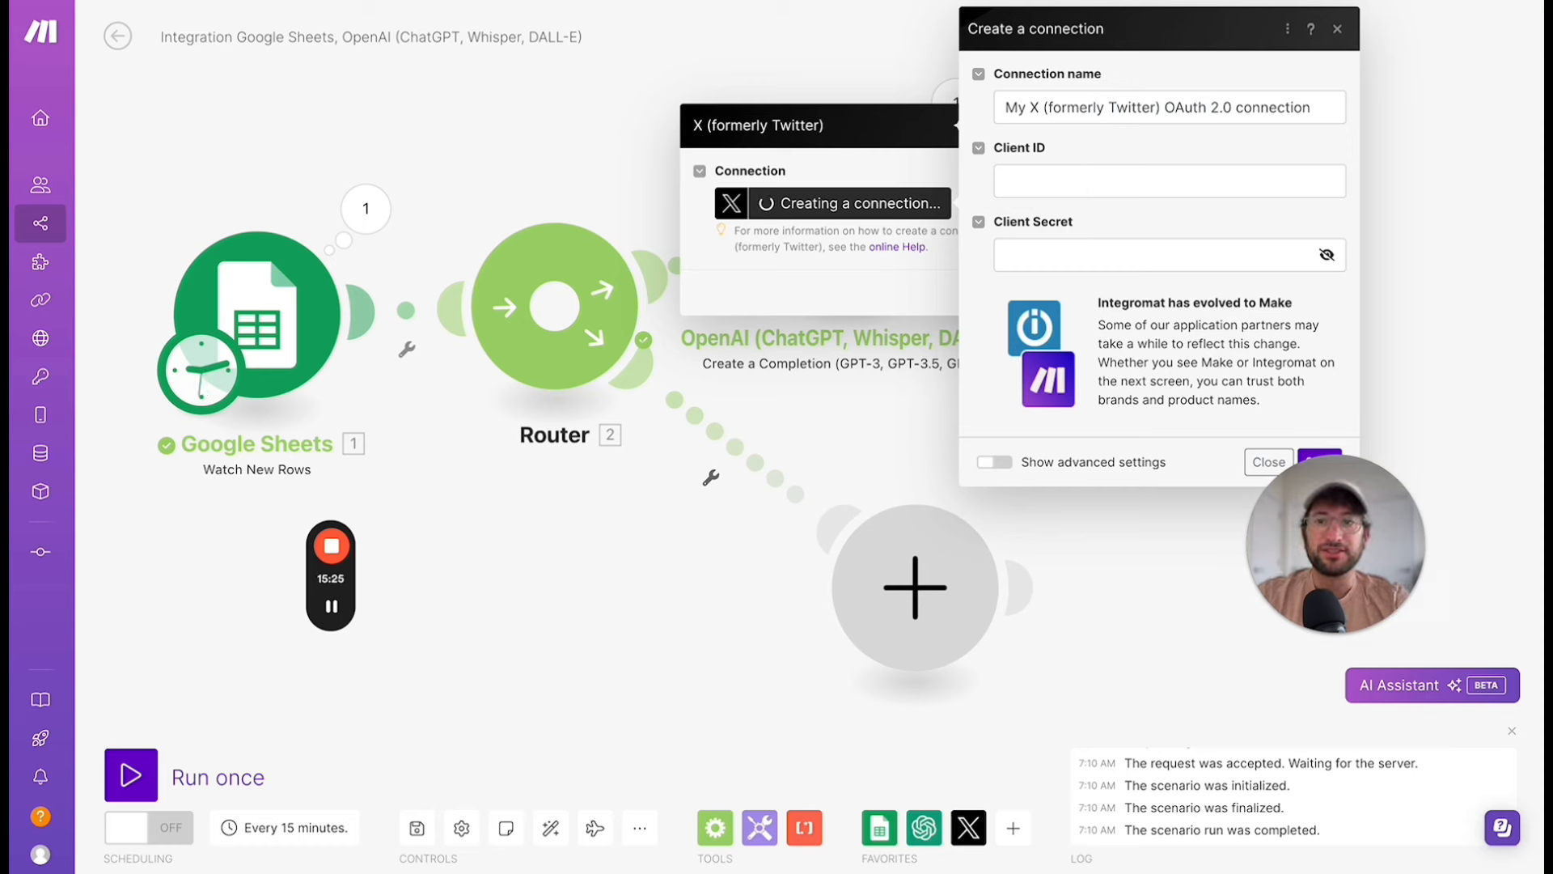
pyautogui.hotkey('alt', 'Tab')
pyautogui.scroll(10, 748, 325)
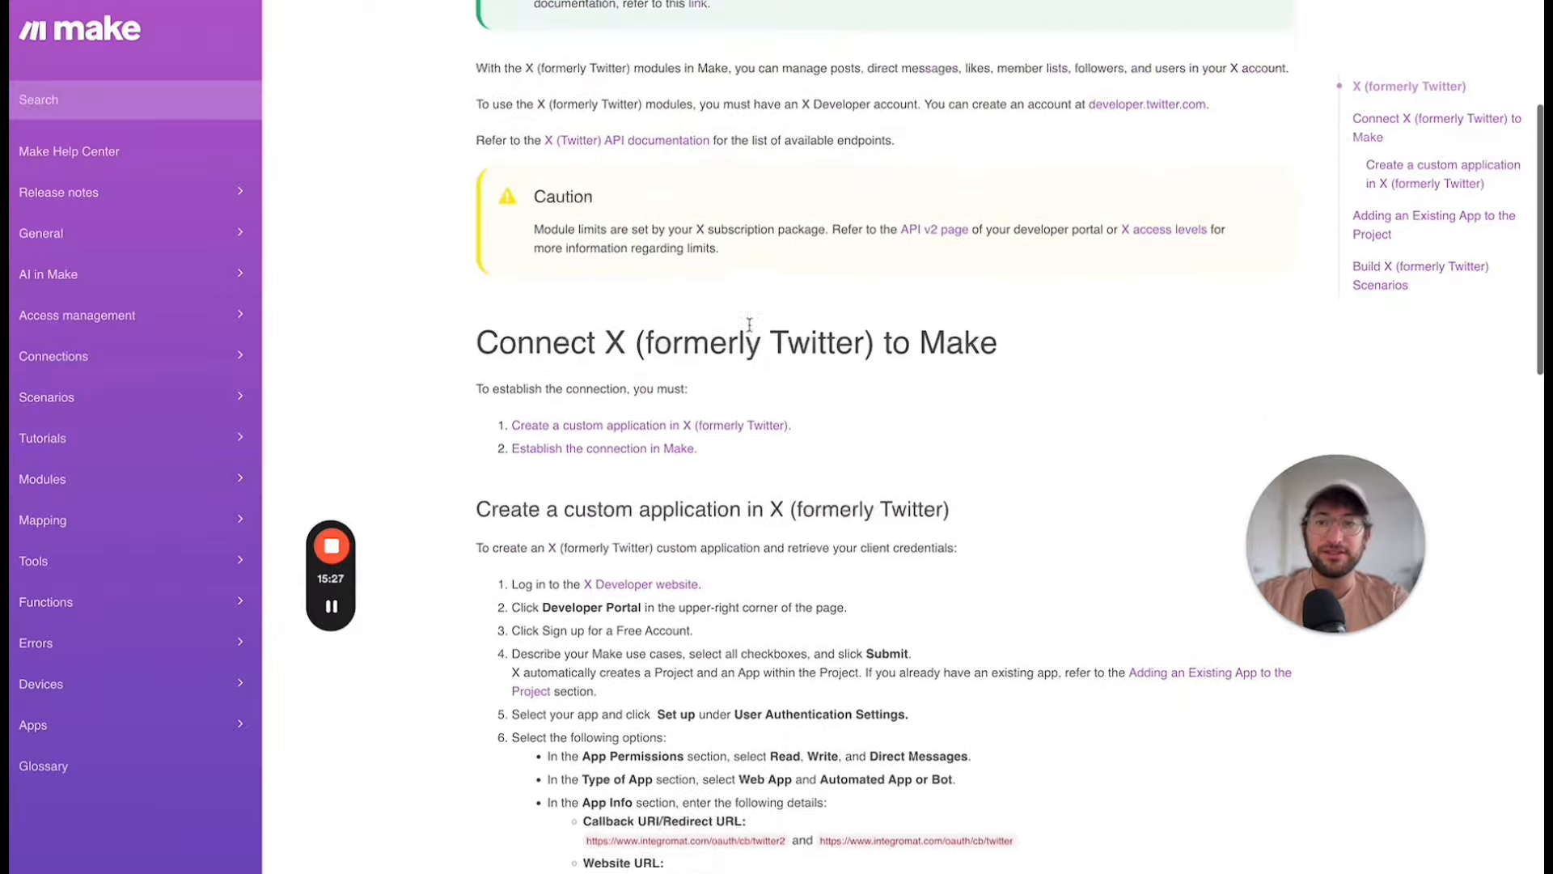
pyautogui.scroll(-3, 749, 325)
pyautogui.scroll(3, 668, 343)
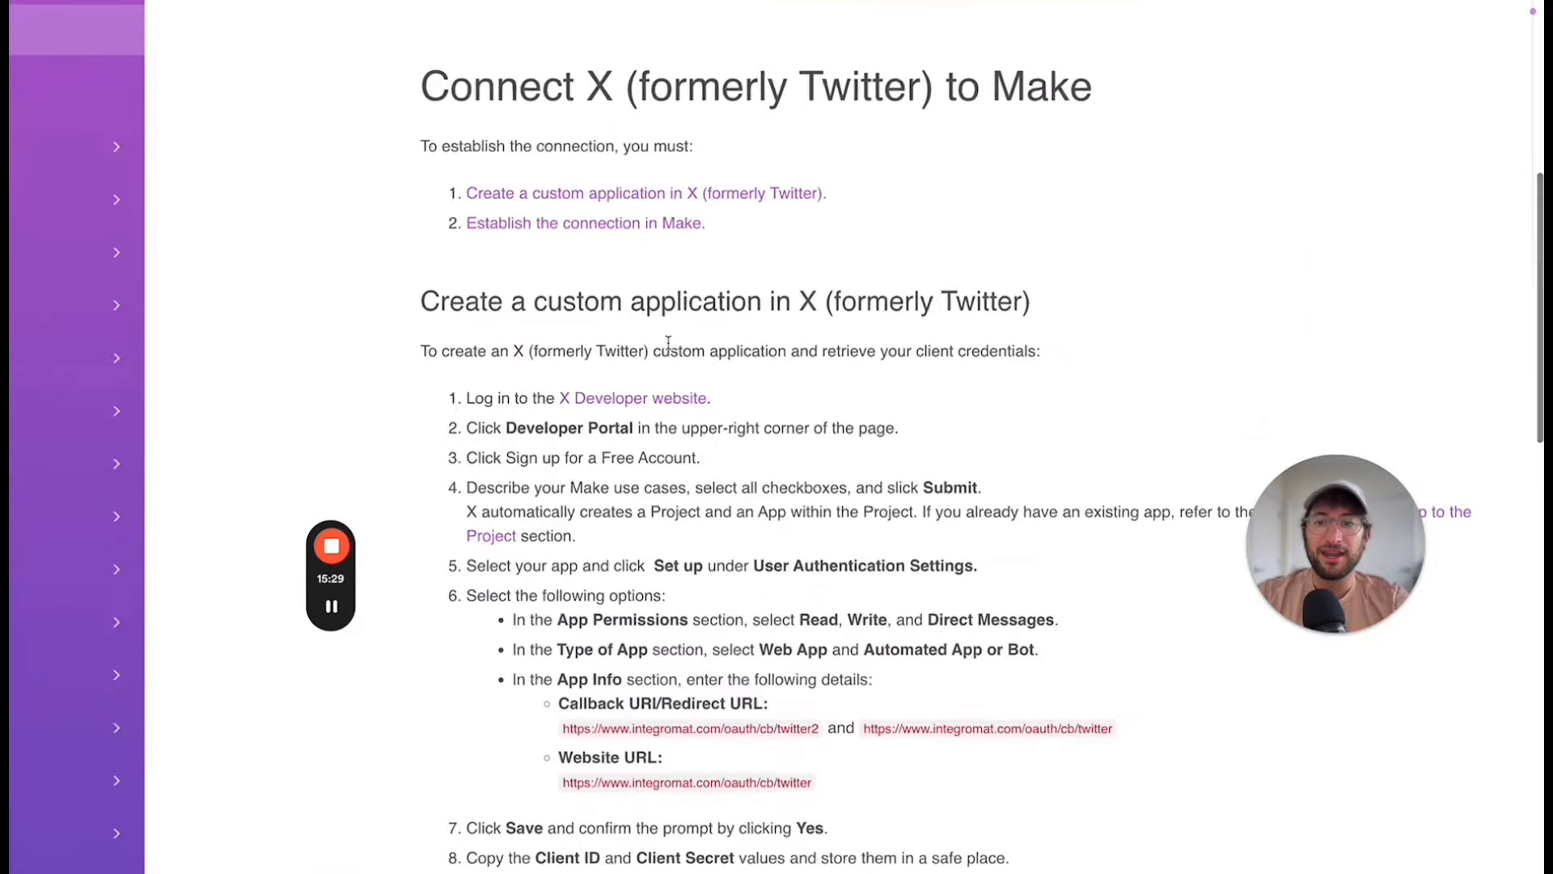
pyautogui.hotkey('alt', 'Tab')
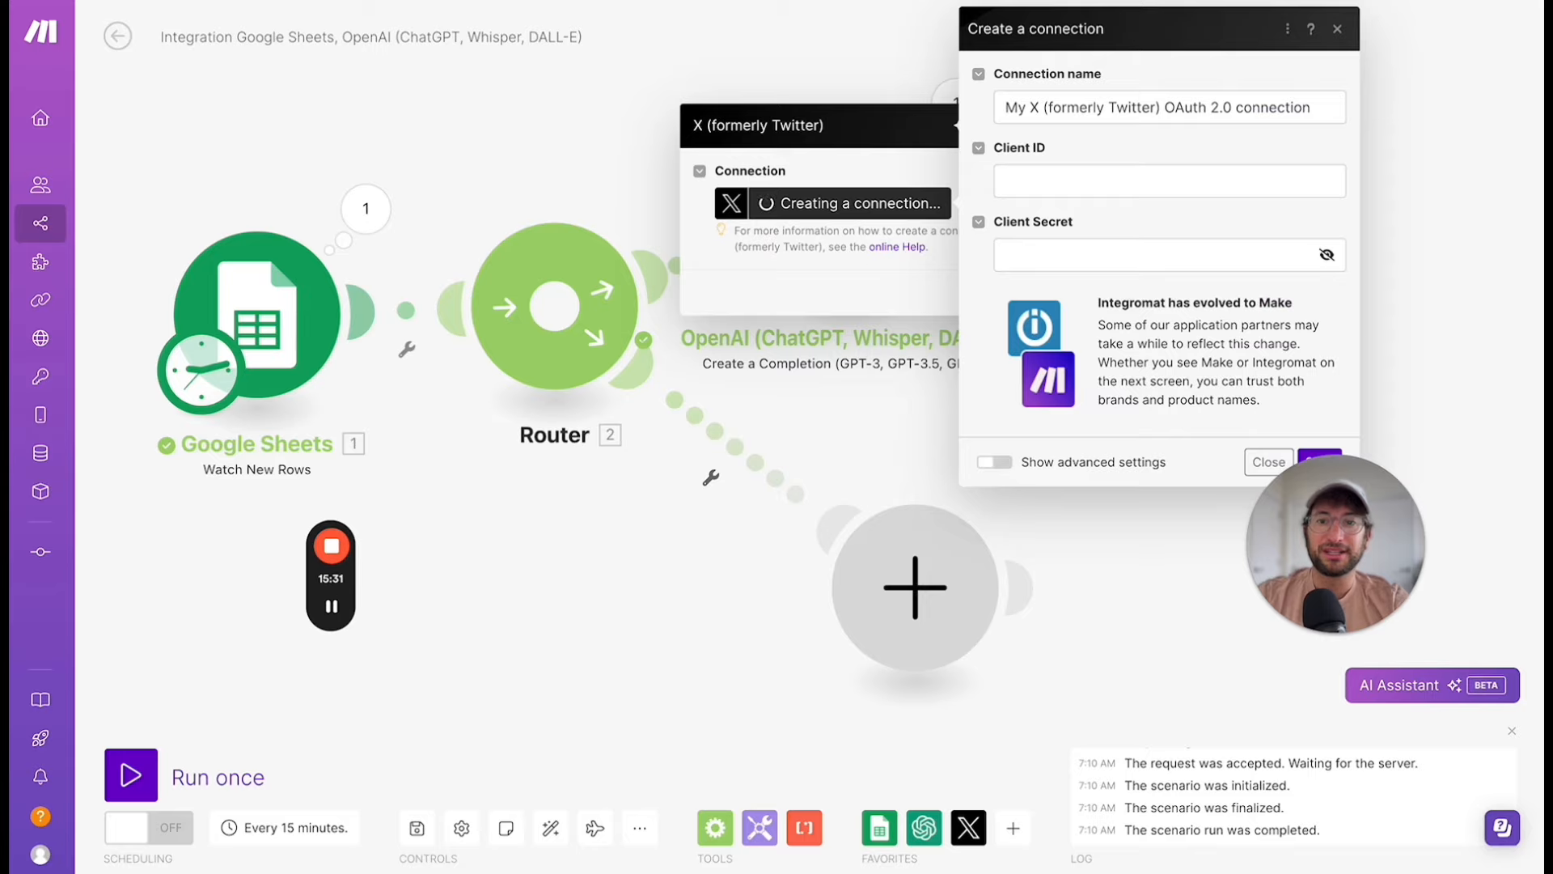
# Examine the online Help instructions for creating a custom X application and obtaining its client credentials, and close the X module's connection dialogs.
pyautogui.click(890, 248)
pyautogui.scroll(-2, 606, 291)
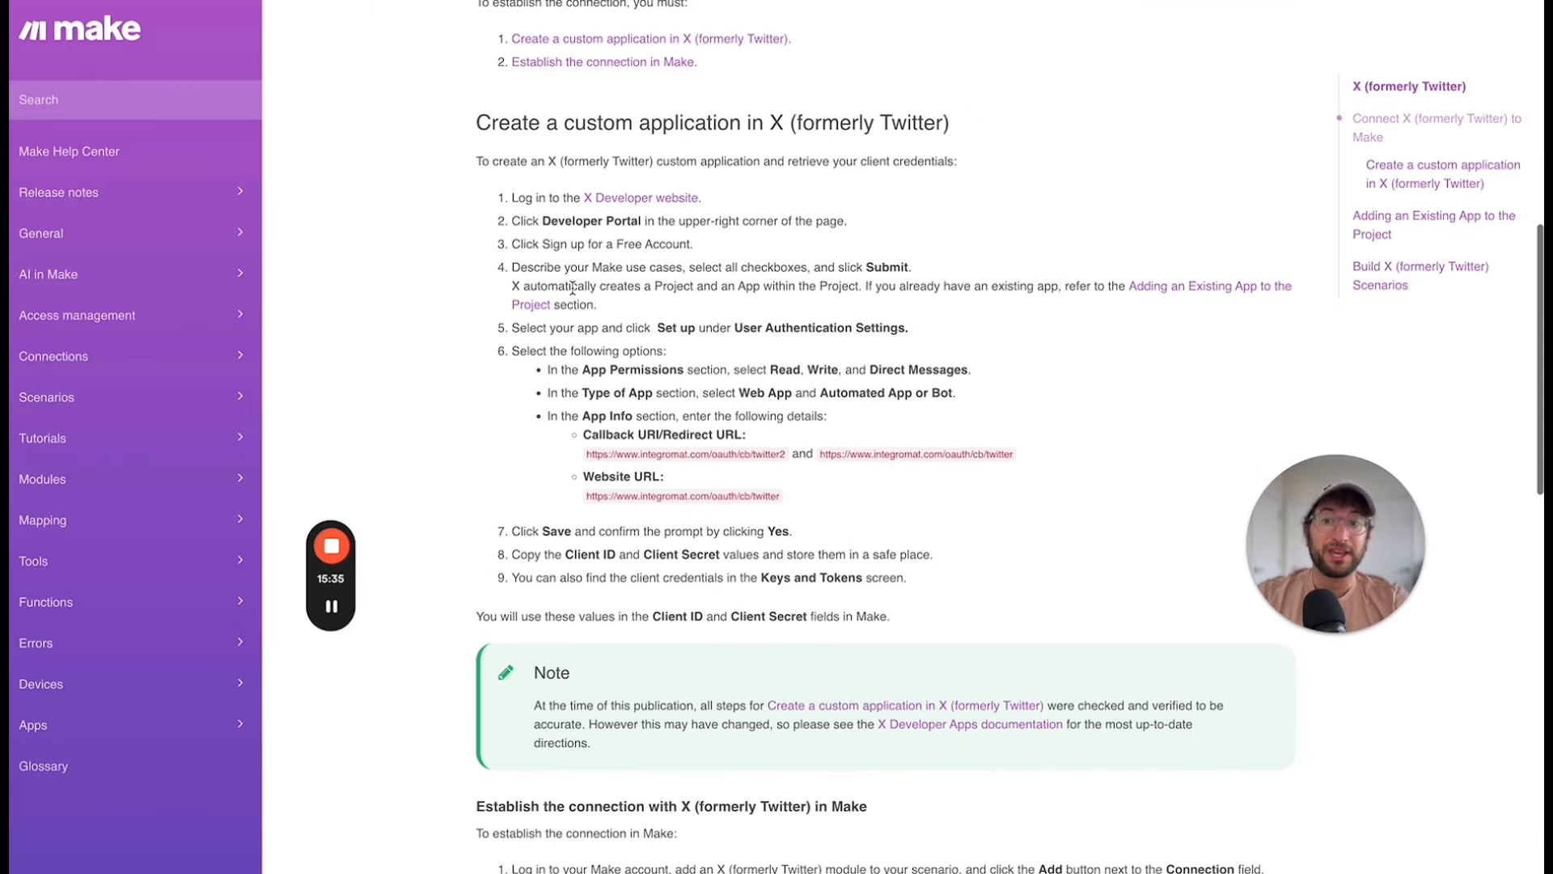
pyautogui.scroll(-1, 572, 287)
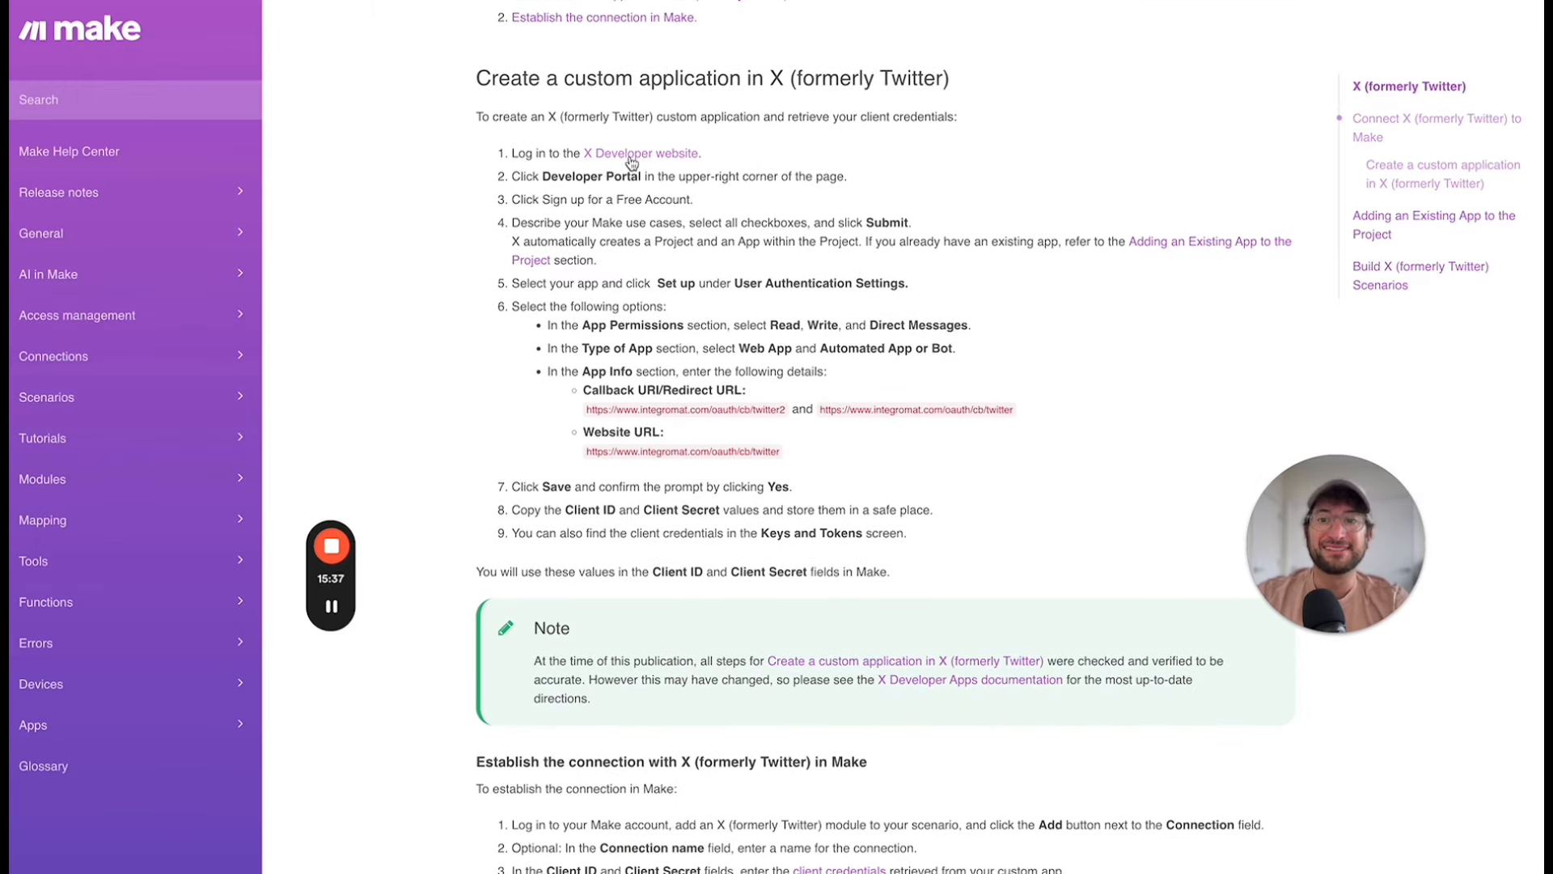
pyautogui.moveTo(551, 176); pyautogui.dragTo(732, 179)
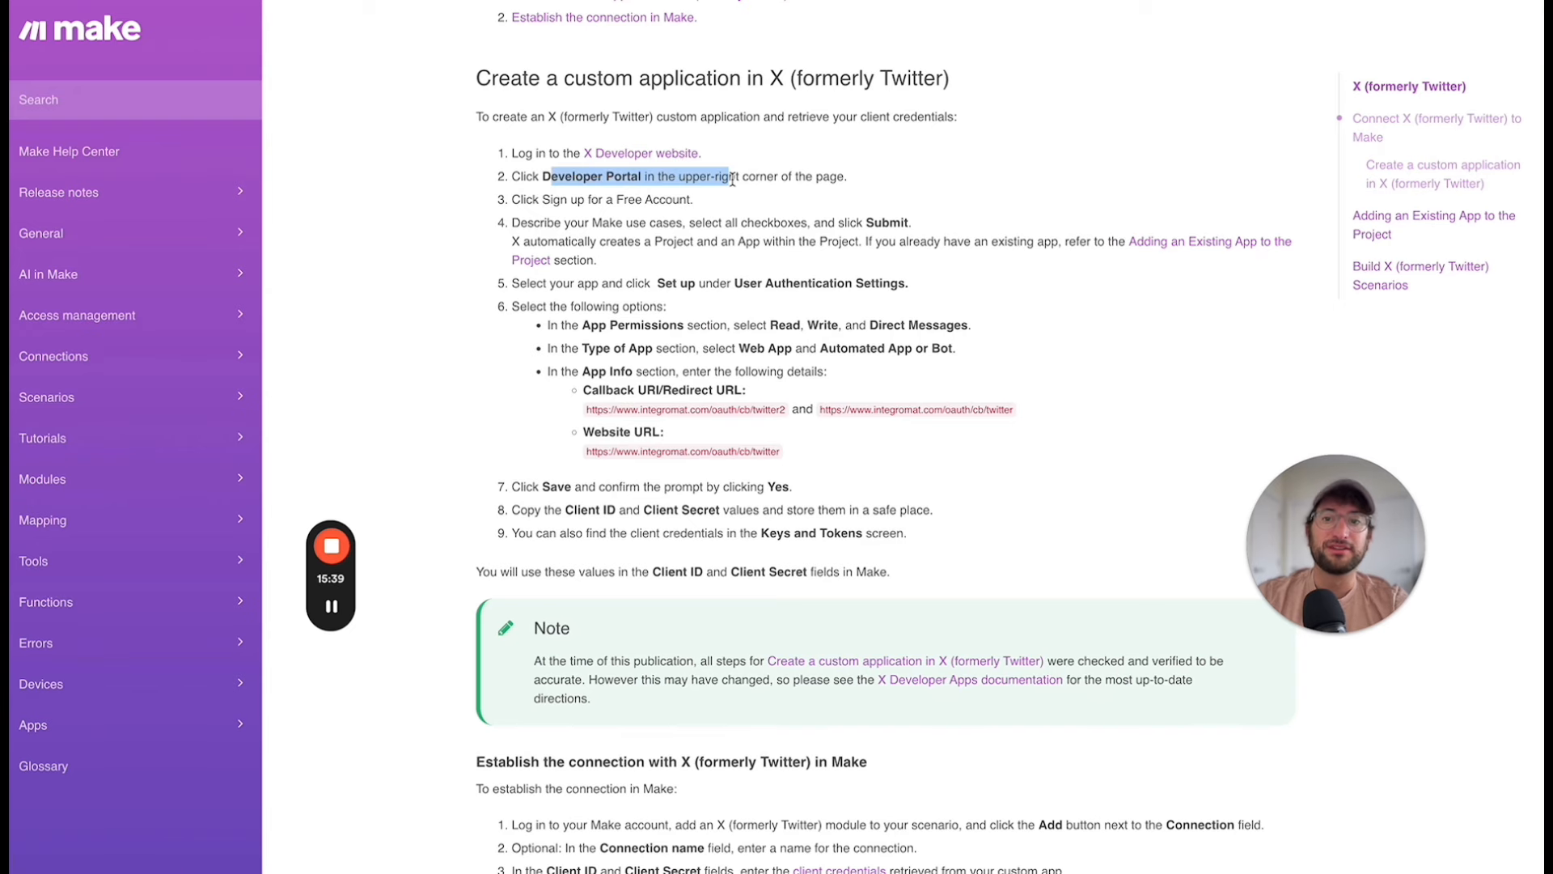
pyautogui.scroll(-1, 614, 256)
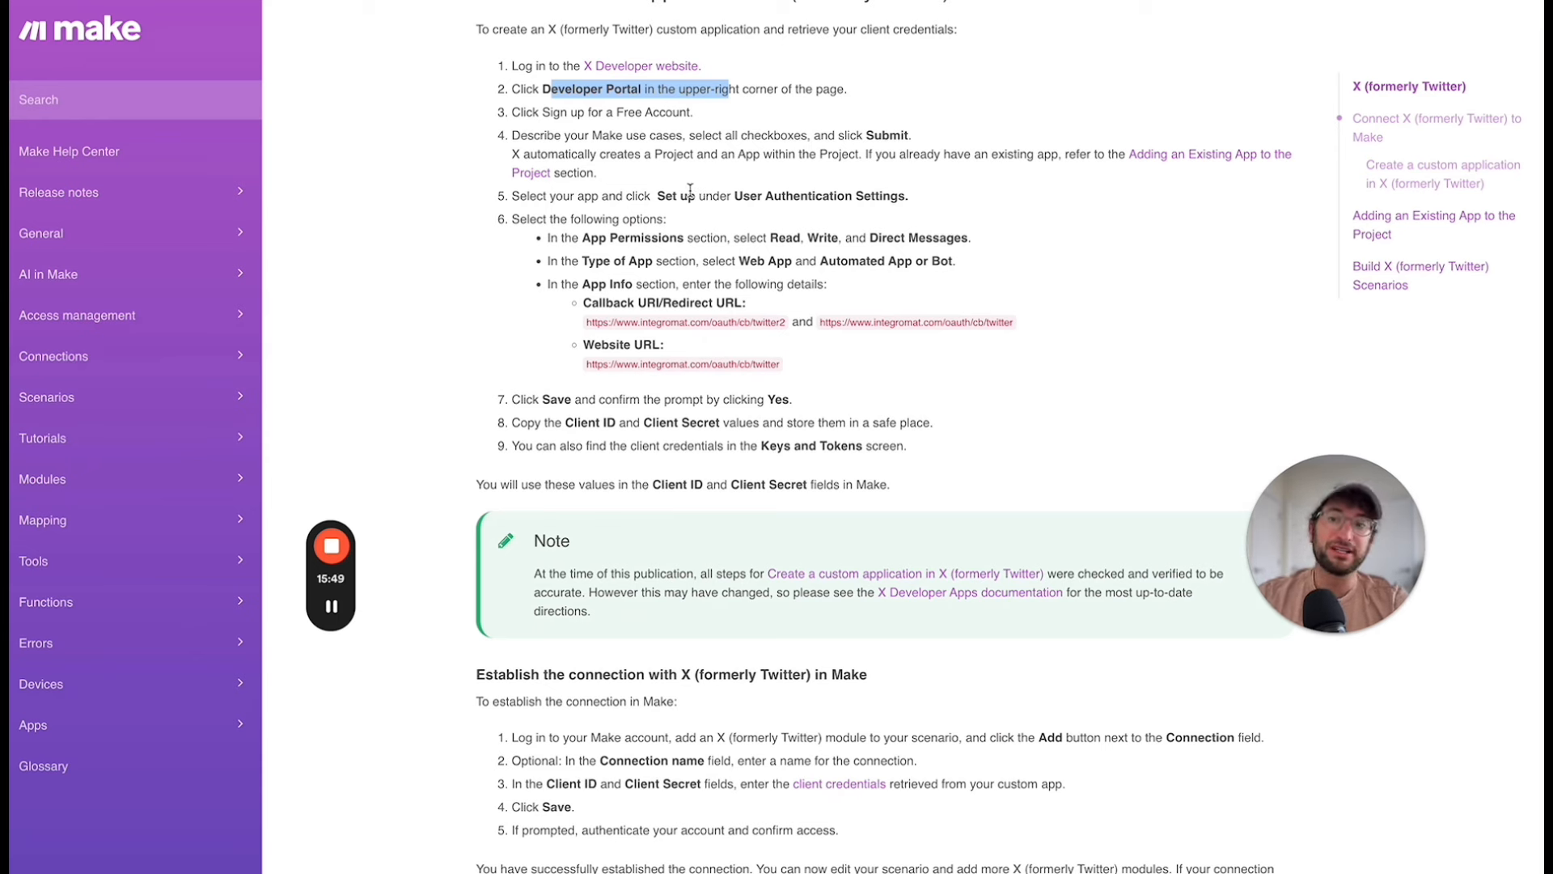
pyautogui.scroll(-2, 692, 223)
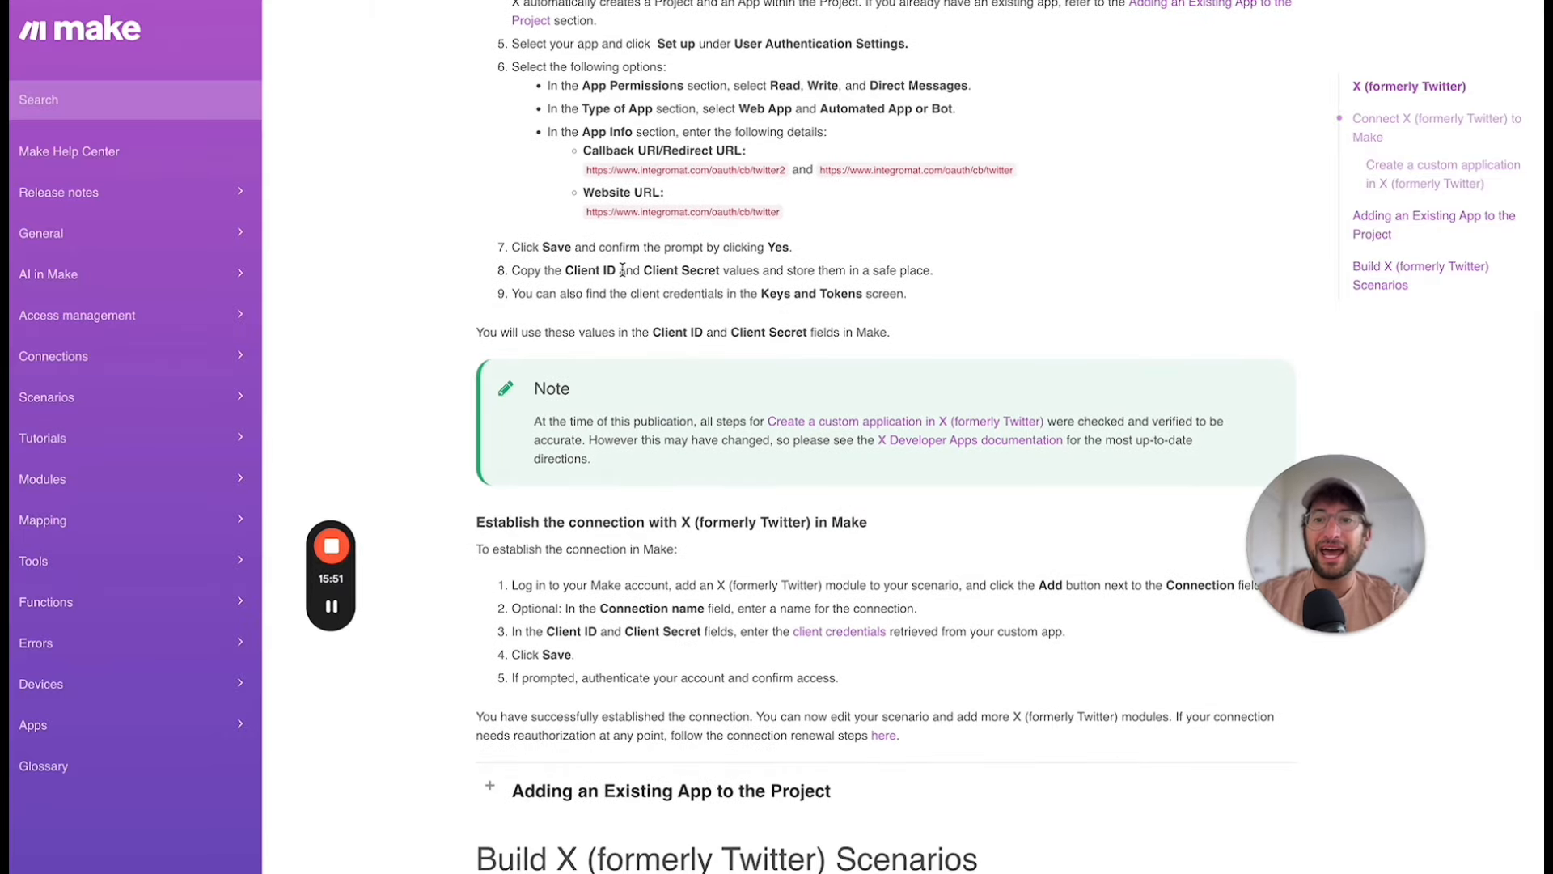
pyautogui.moveTo(565, 270); pyautogui.dragTo(728, 272)
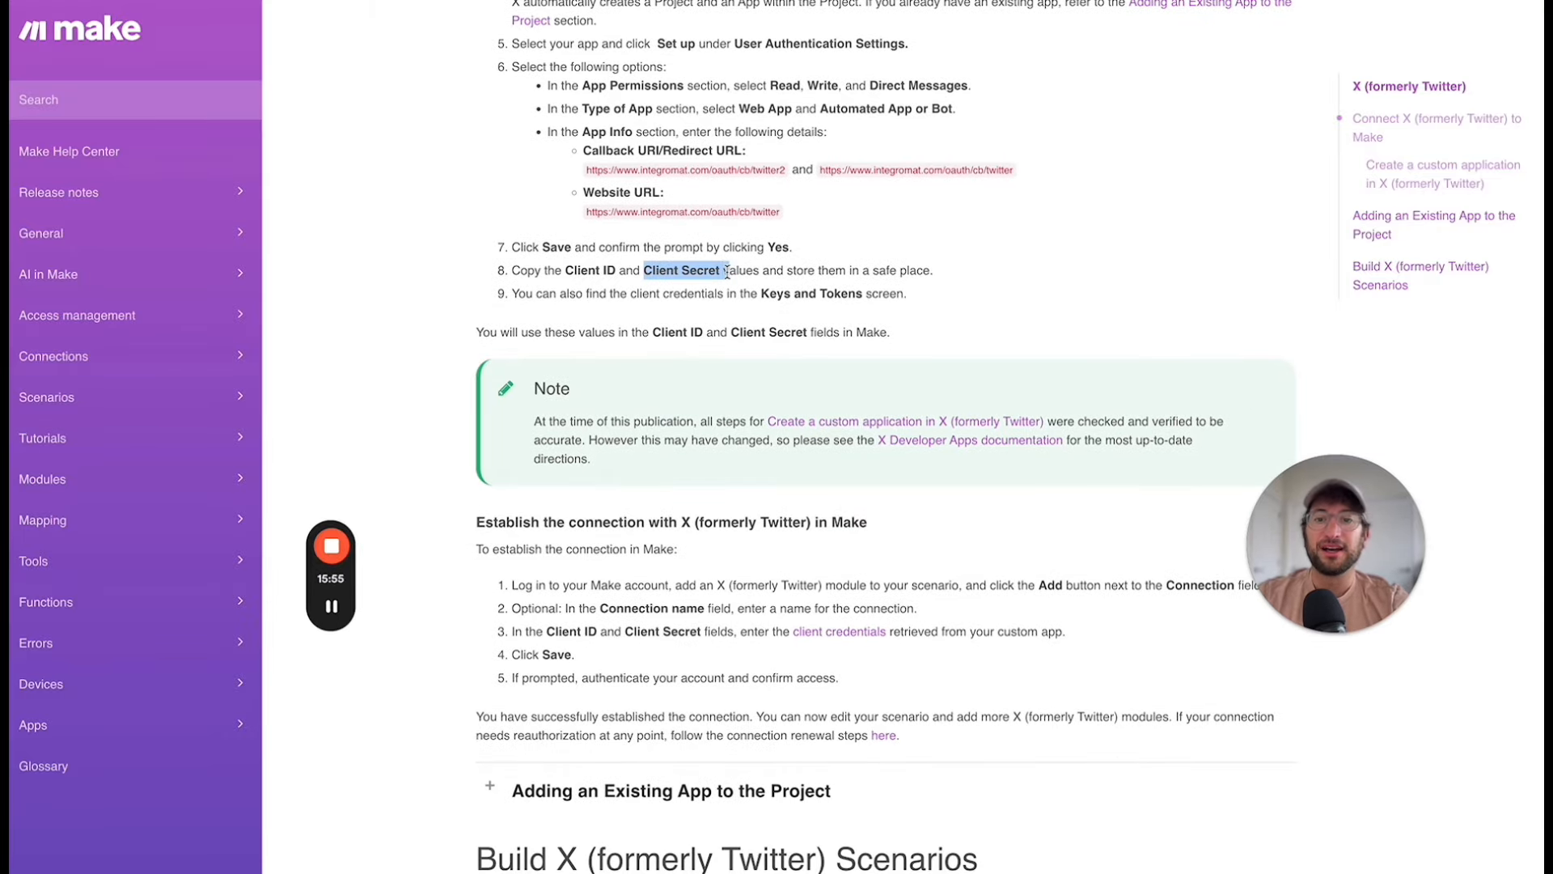
pyautogui.hotkey('ctrl', 'shift', 'Tab')
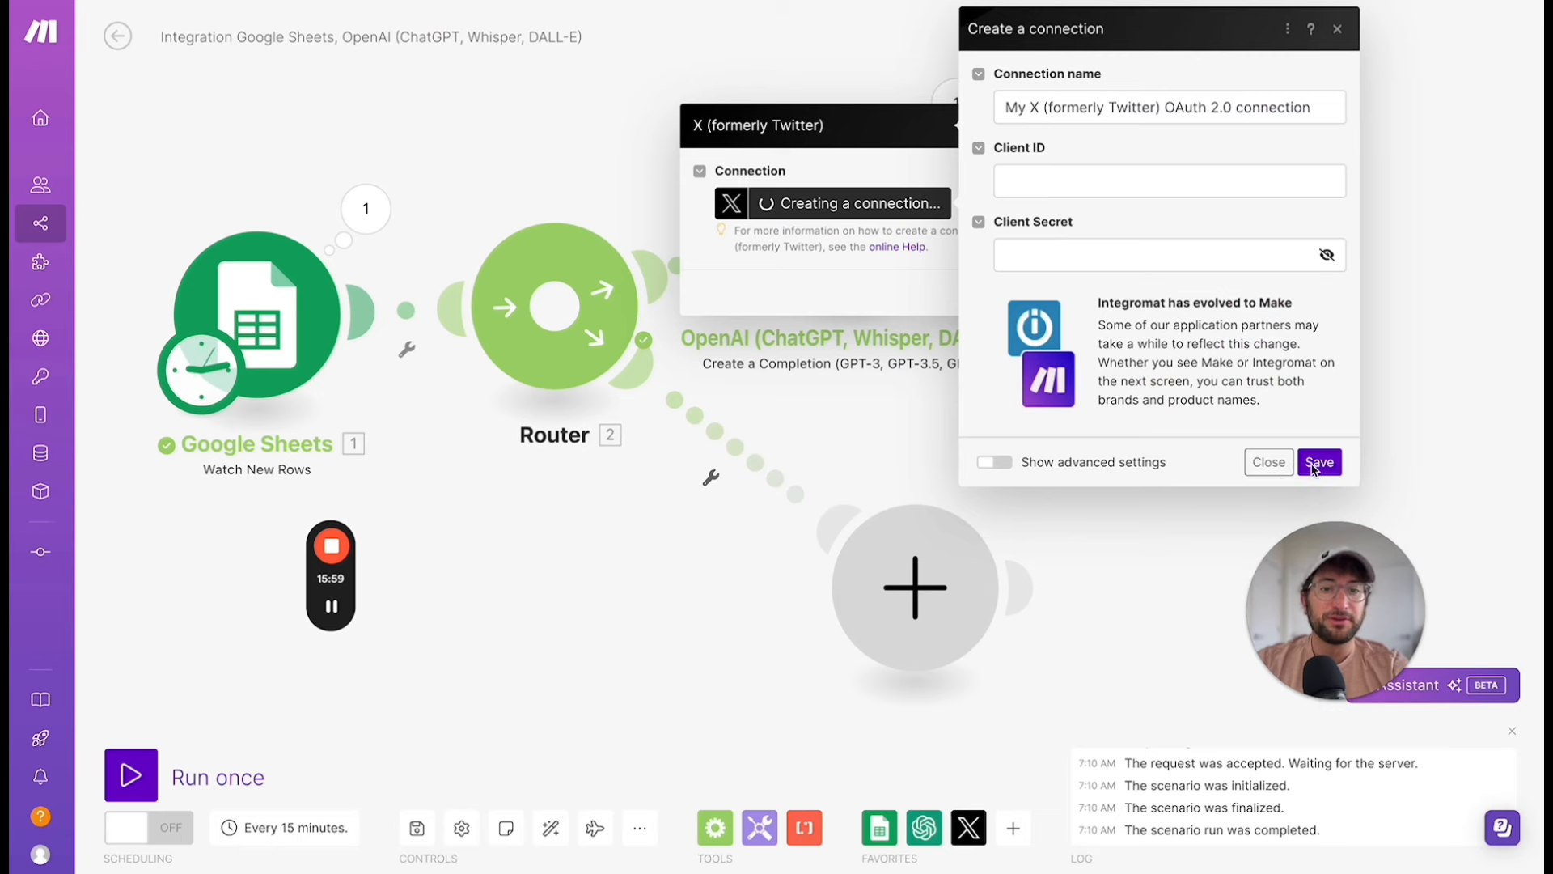
pyautogui.click(1337, 29)
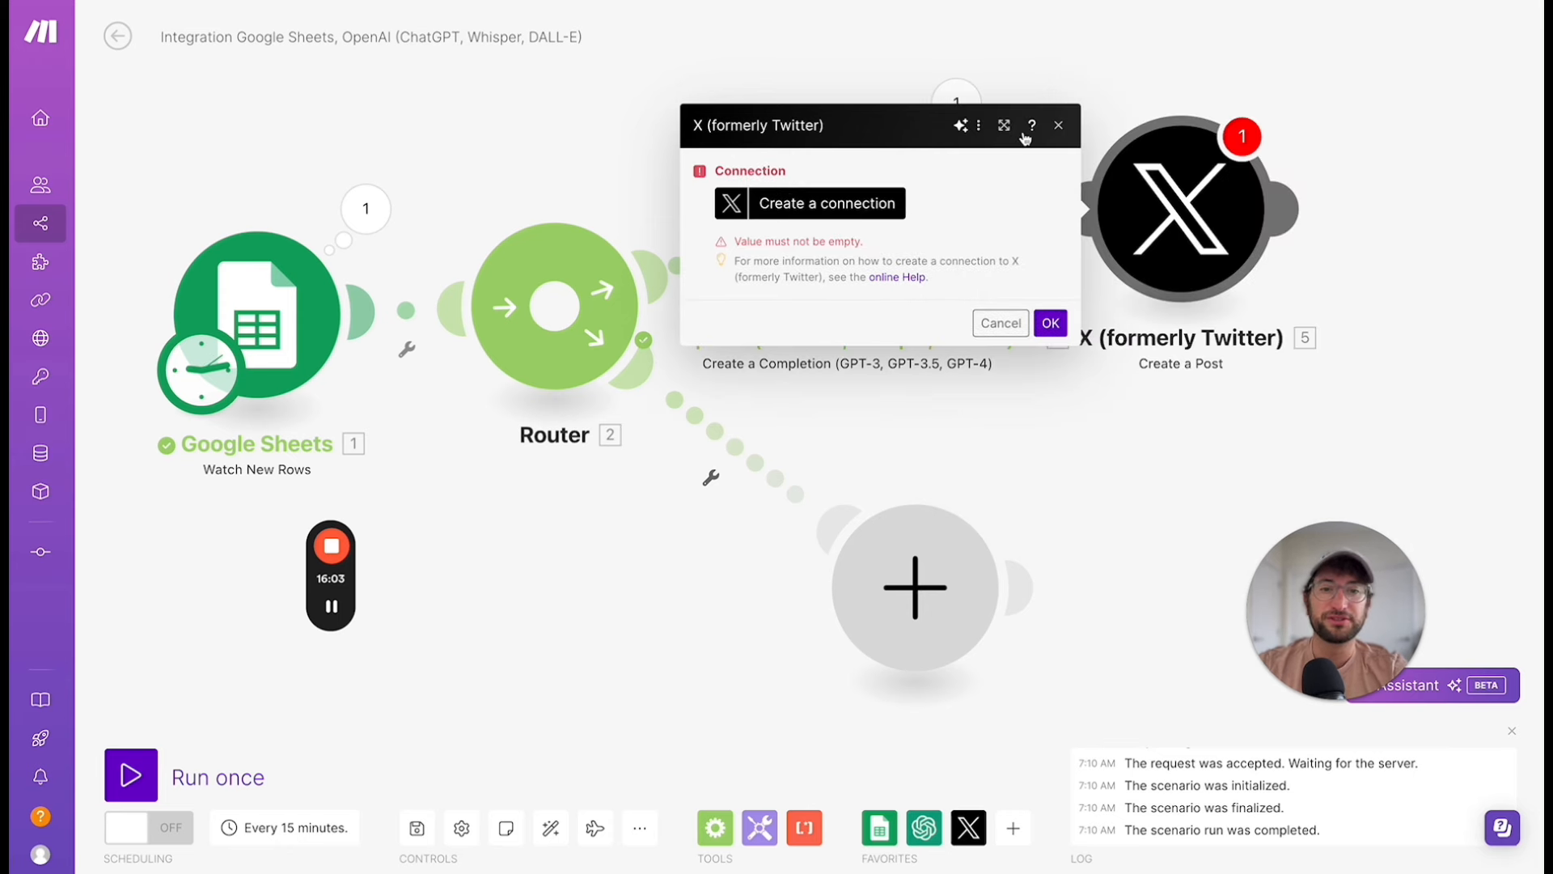
pyautogui.click(1058, 125)
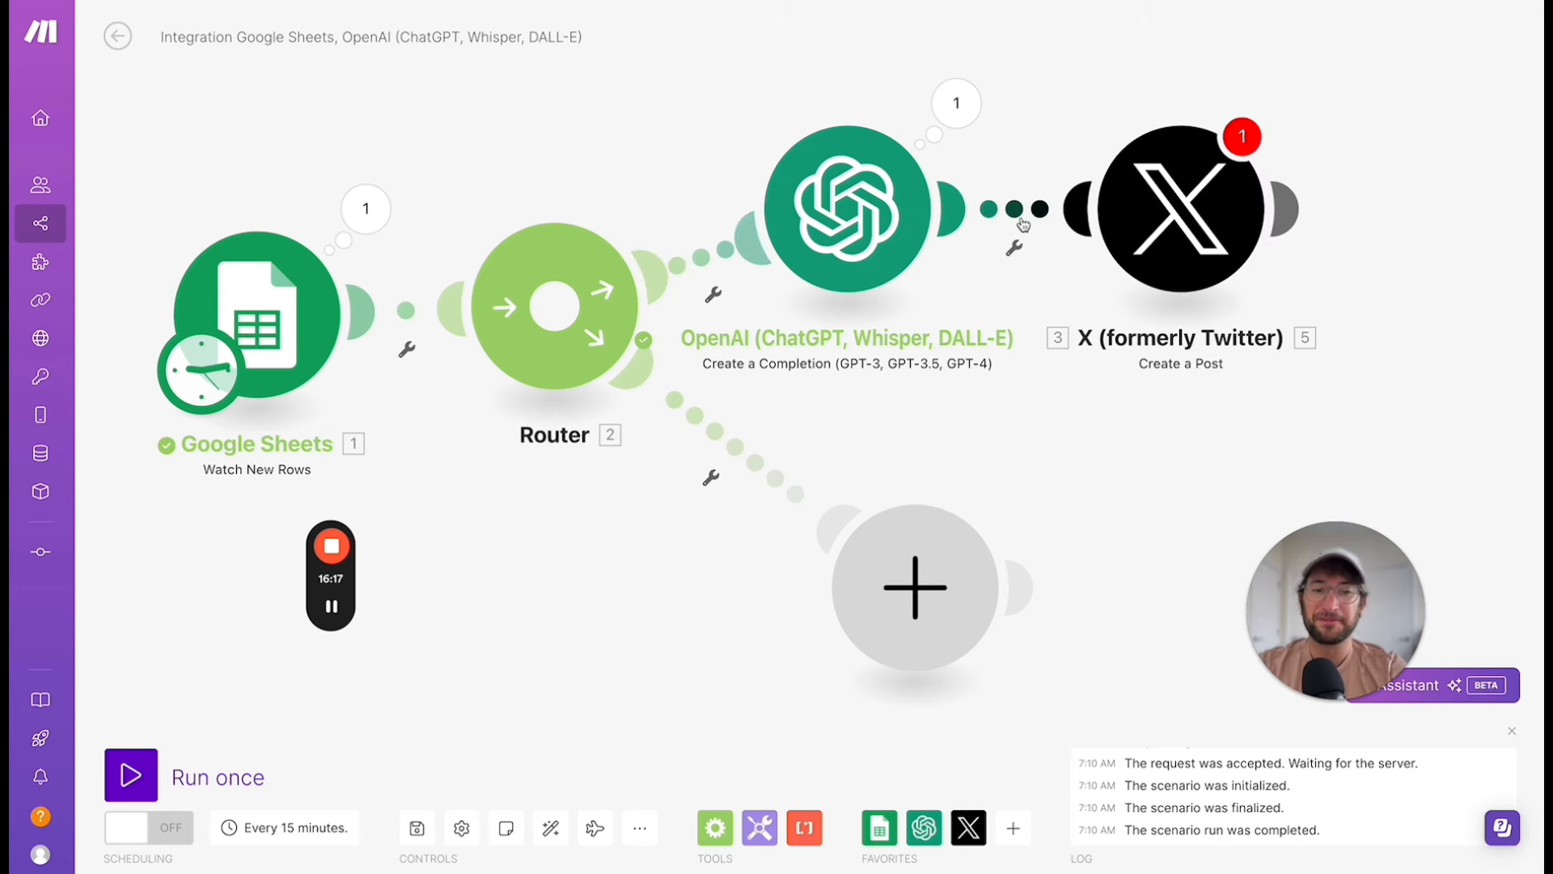
# Review the product rows in the Product Information spreadsheet, highlight cells D2:D16, and return to the Make scenario.
pyautogui.click(331, 607)
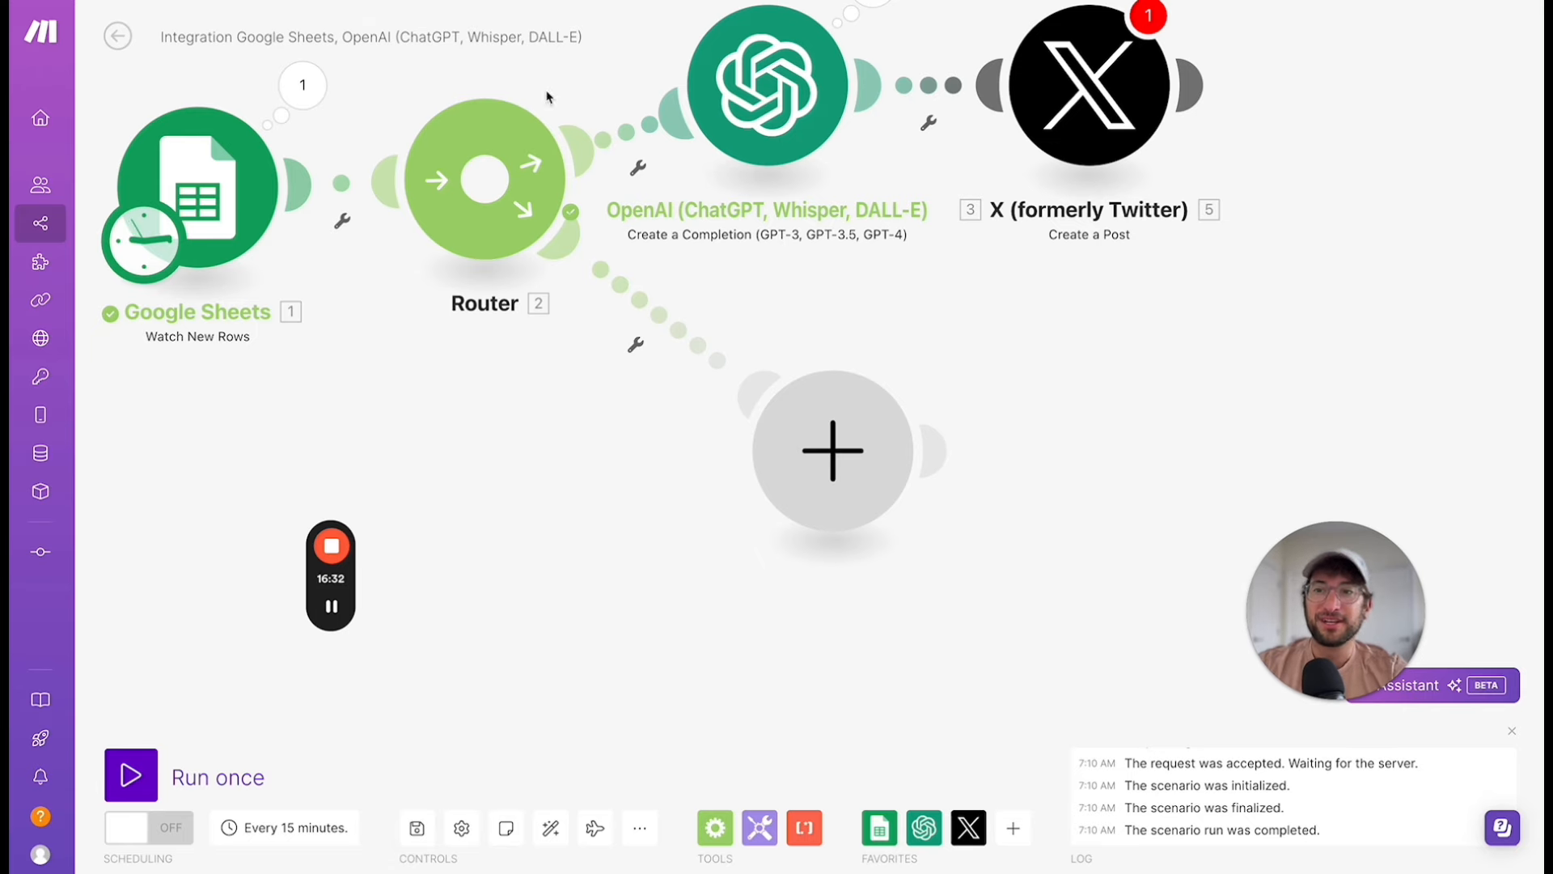
pyautogui.hotkey('ctrl', 'Tab')
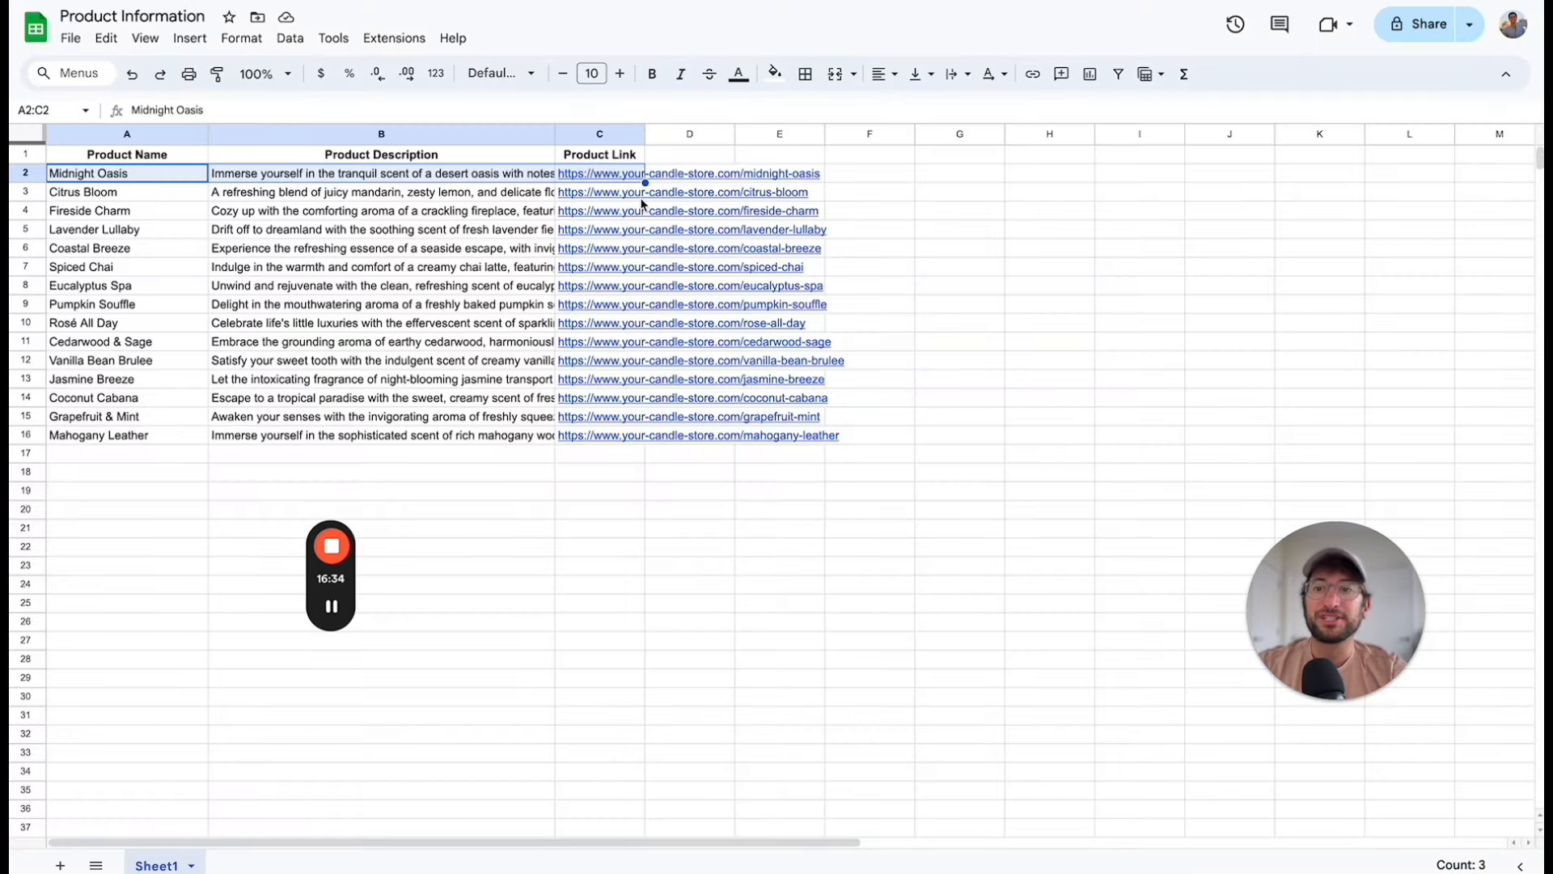
pyautogui.moveTo(694, 183); pyautogui.dragTo(691, 443)
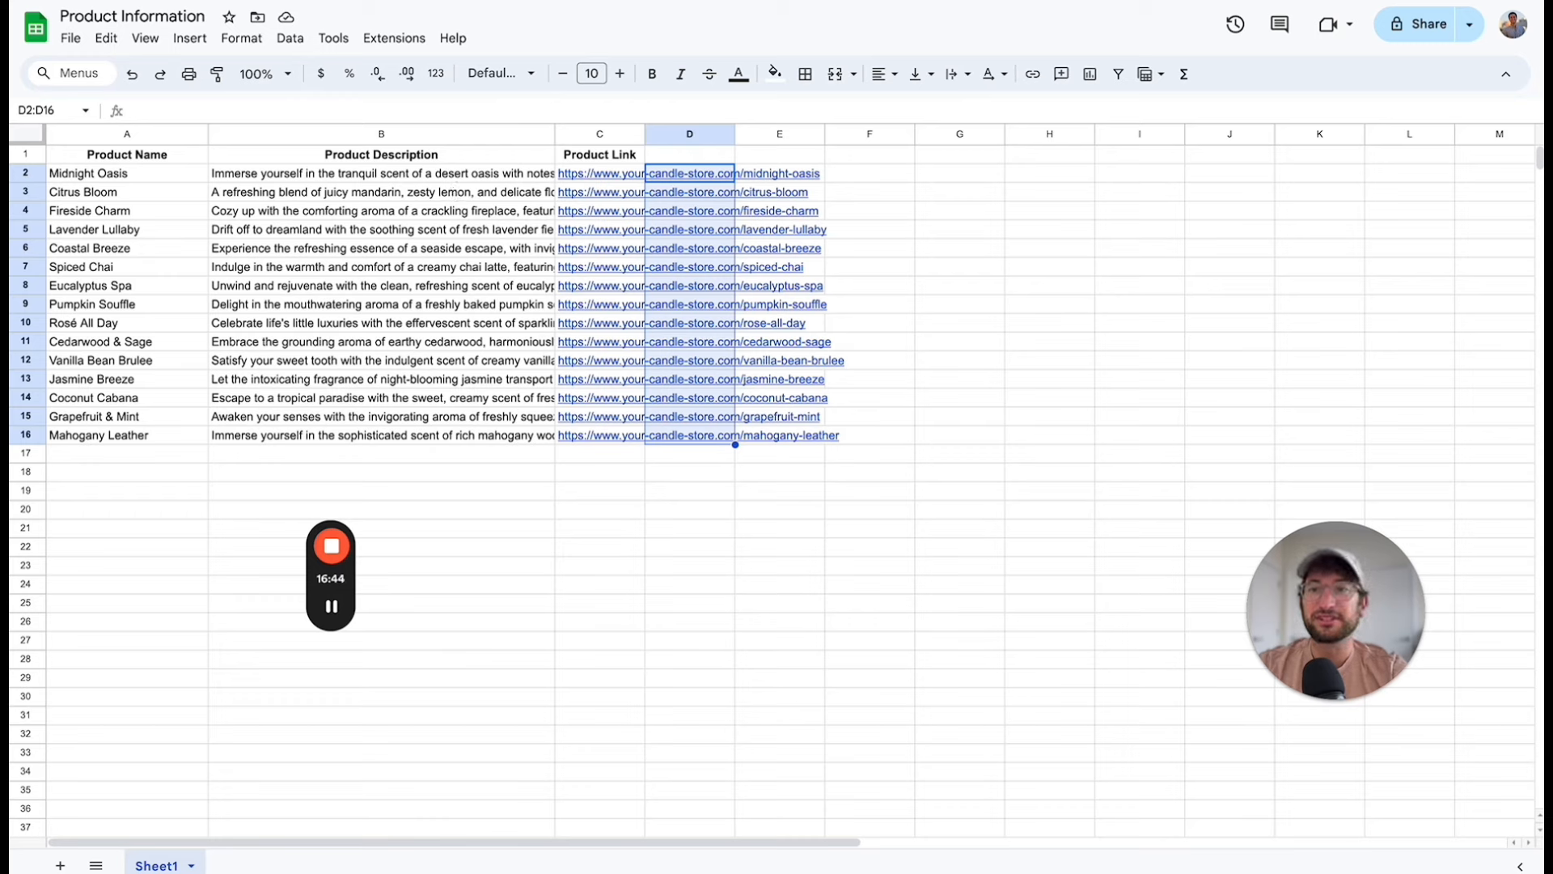
pyautogui.click(583, 1)
pyautogui.click(485, 0)
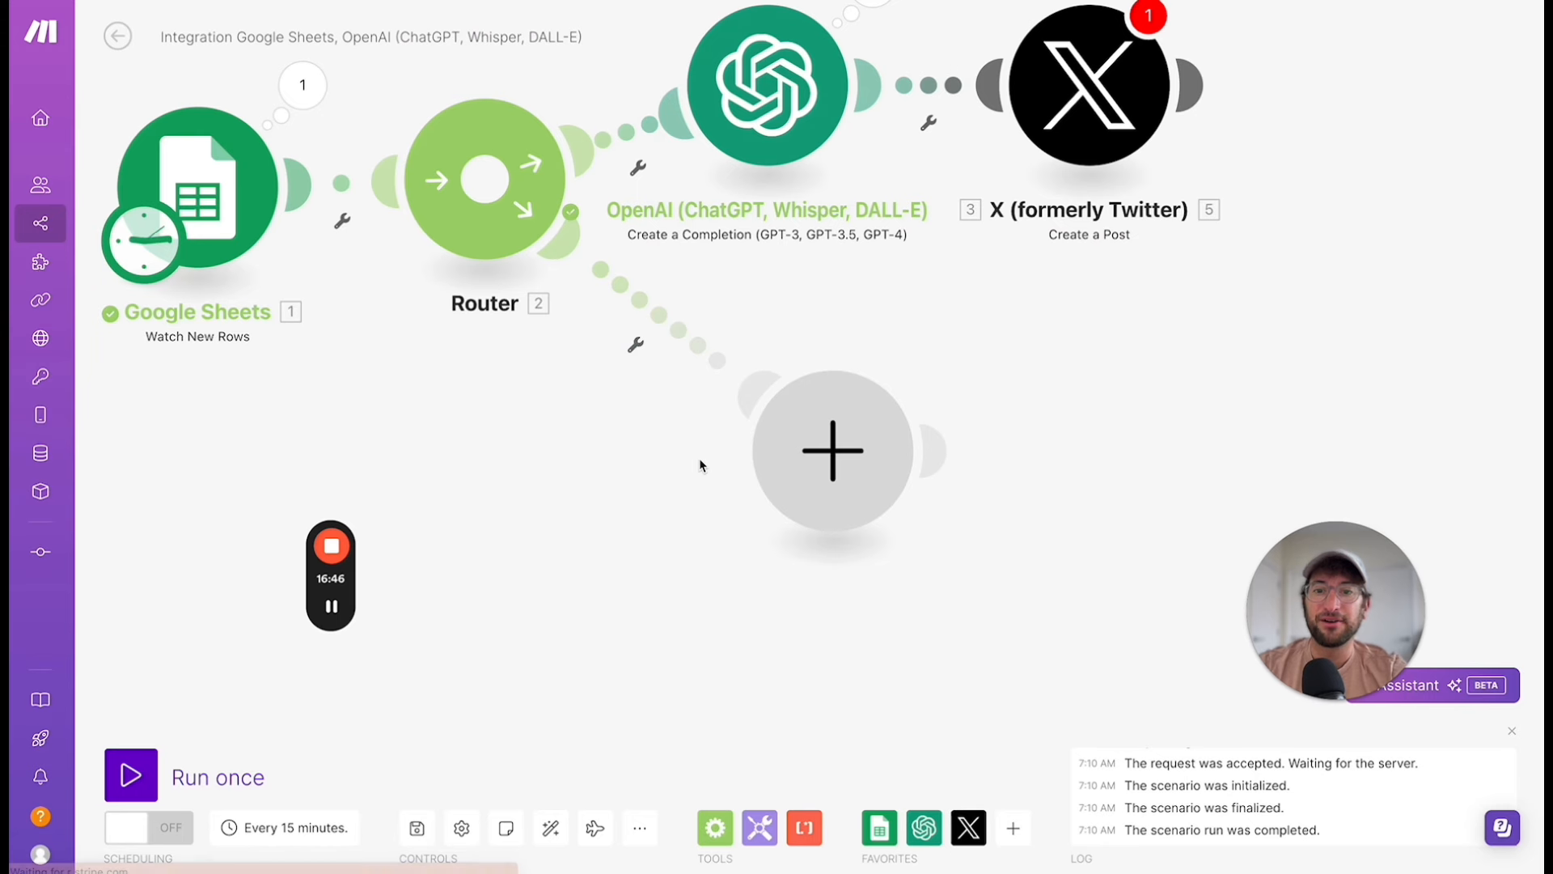
# Add an OpenAI Generate an Image module to the Router's empty second route.
pyautogui.moveTo(852, 438); pyautogui.dragTo(821, 491)
pyautogui.scroll(-1, 824, 524)
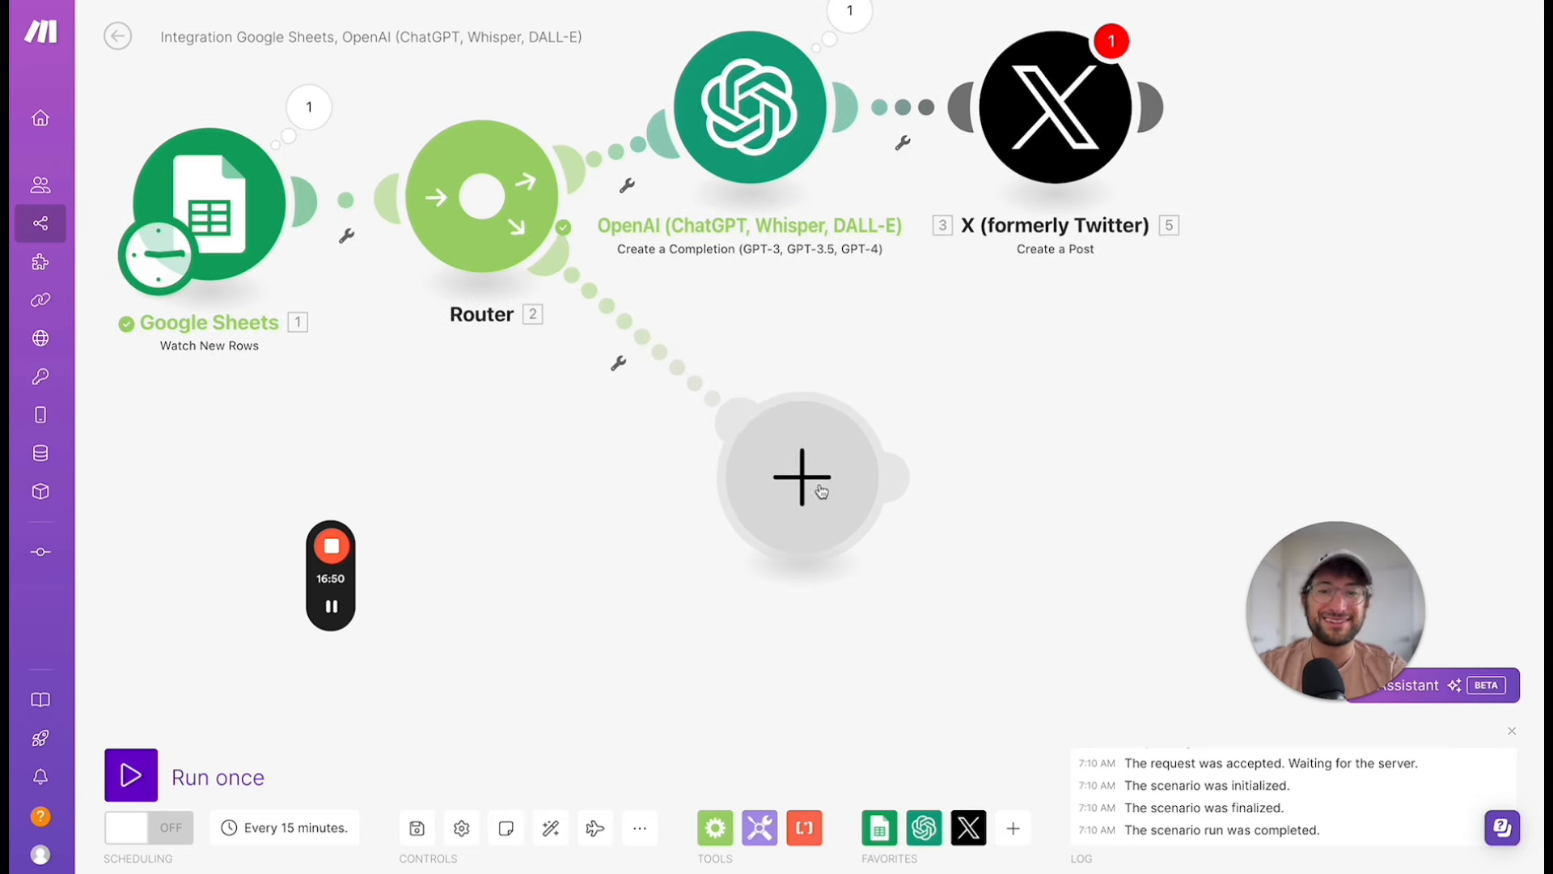
pyautogui.click(821, 484)
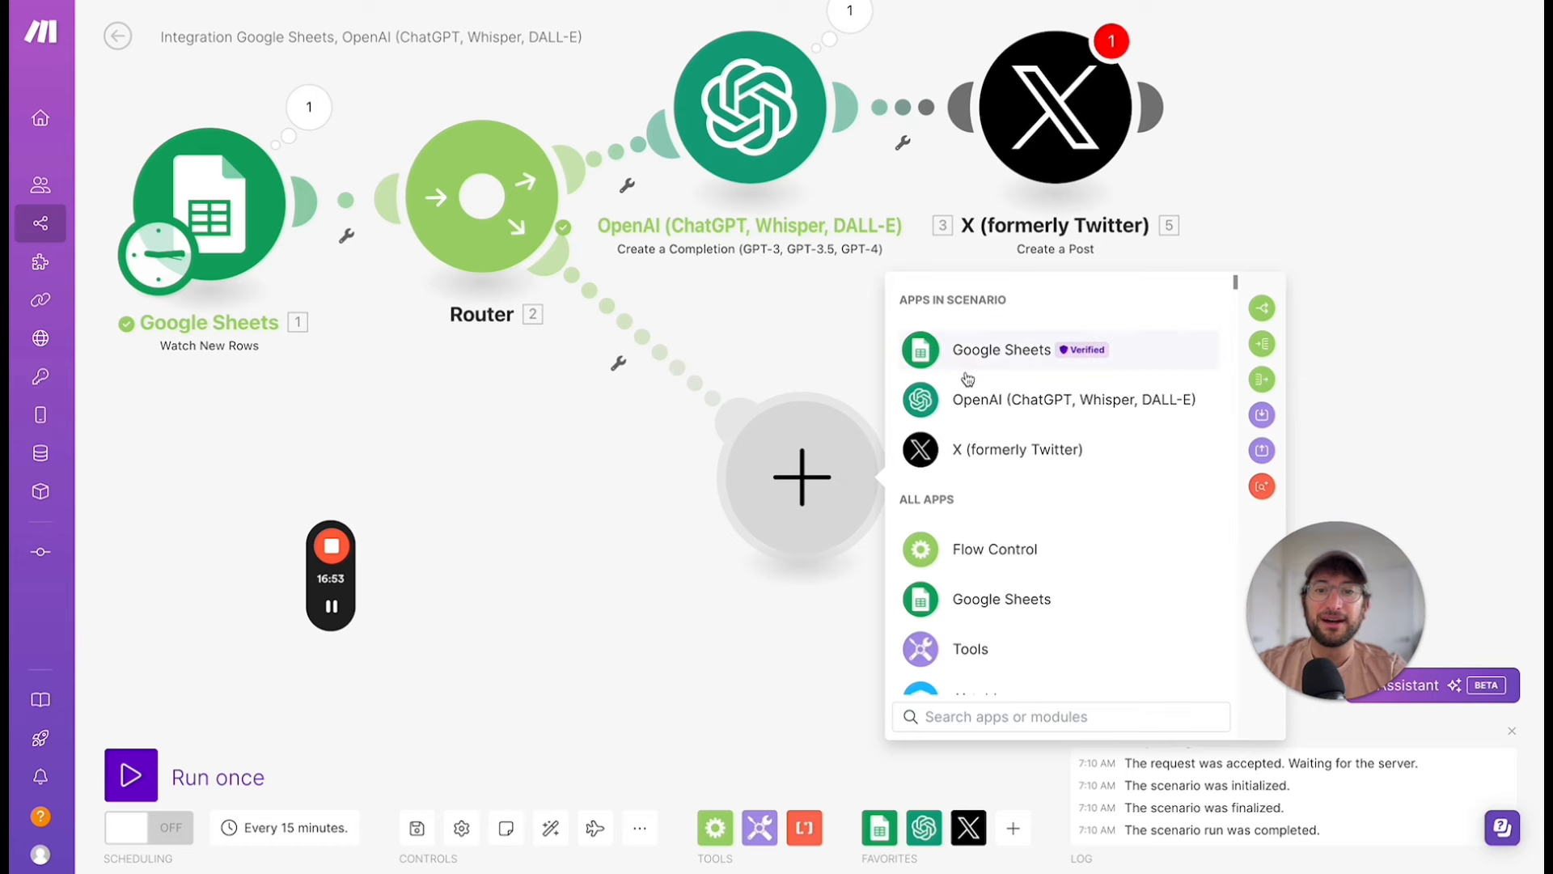
pyautogui.write('openai')
pyautogui.click(987, 304)
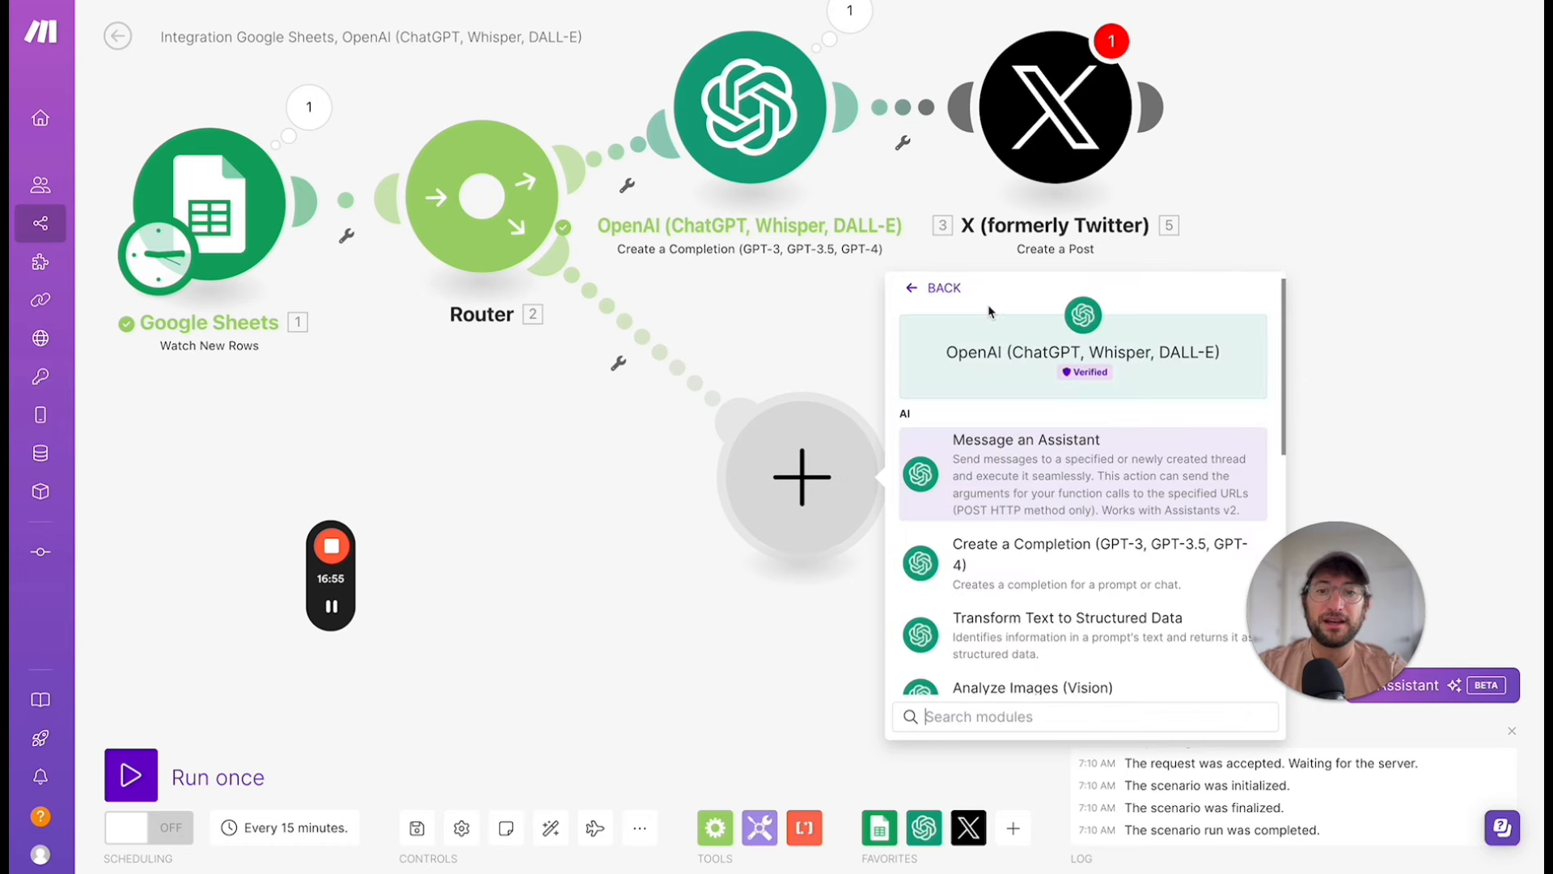
pyautogui.scroll(-3, 1025, 499)
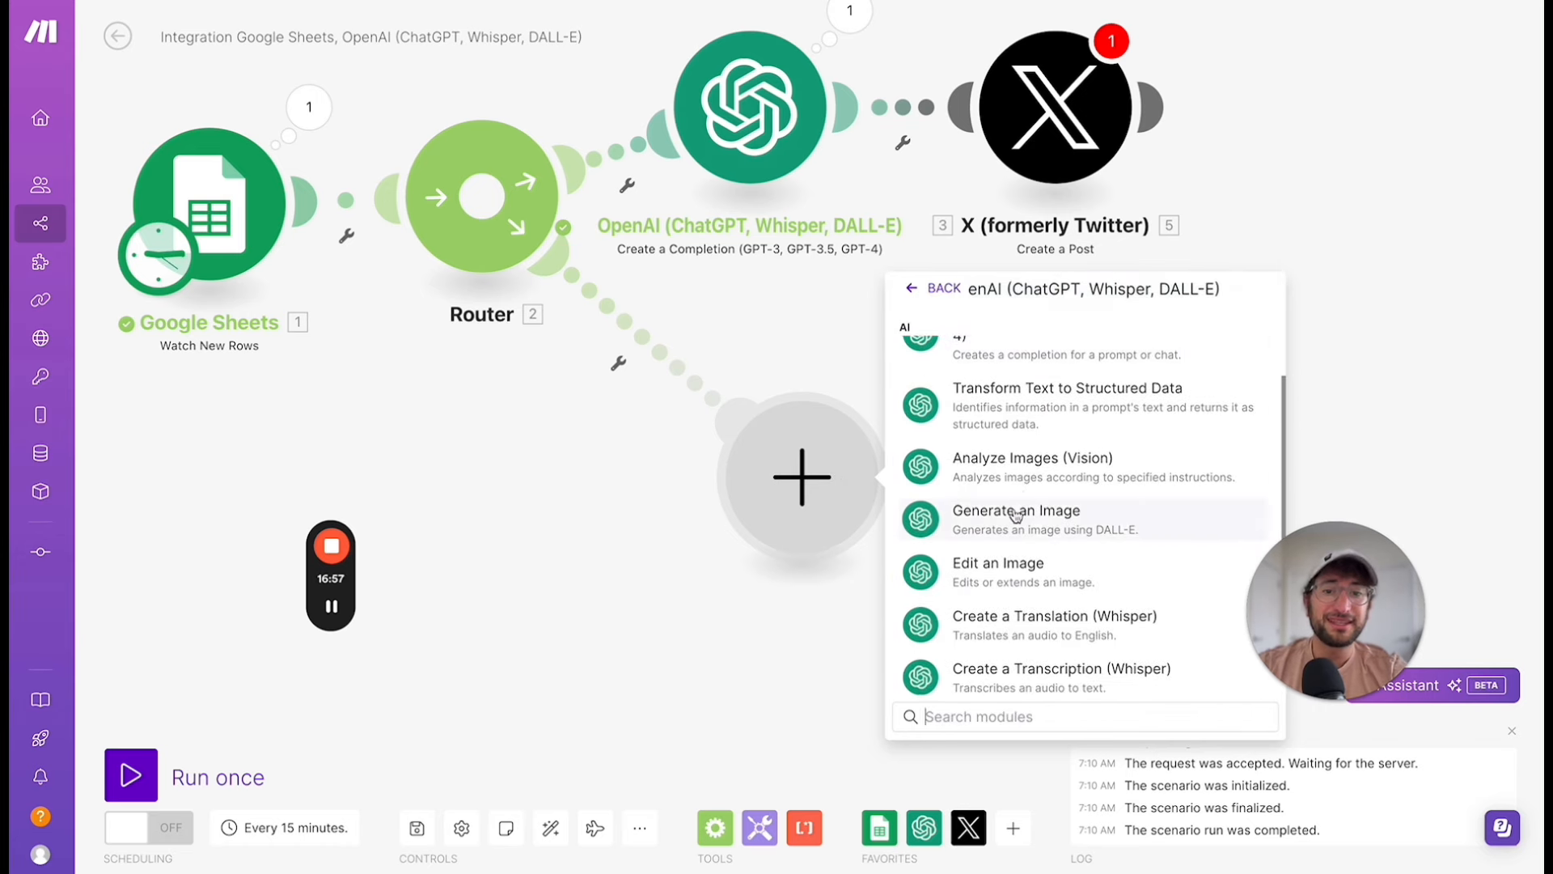
pyautogui.click(1050, 526)
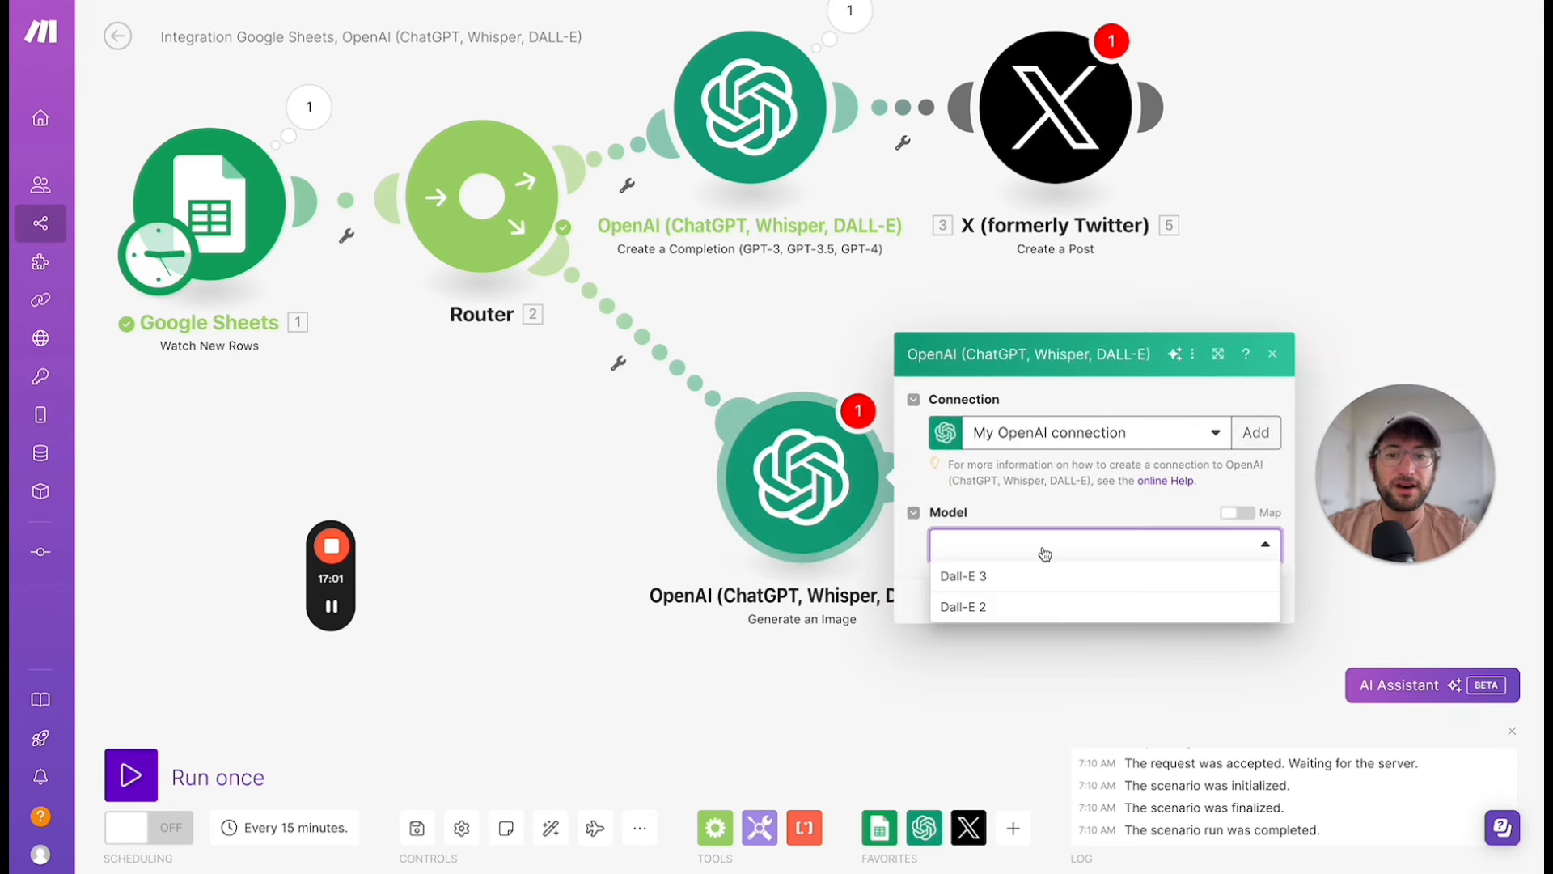
# Set the image generation module's Model to Dall-E 3.
pyautogui.click(1042, 550)
pyautogui.click(980, 576)
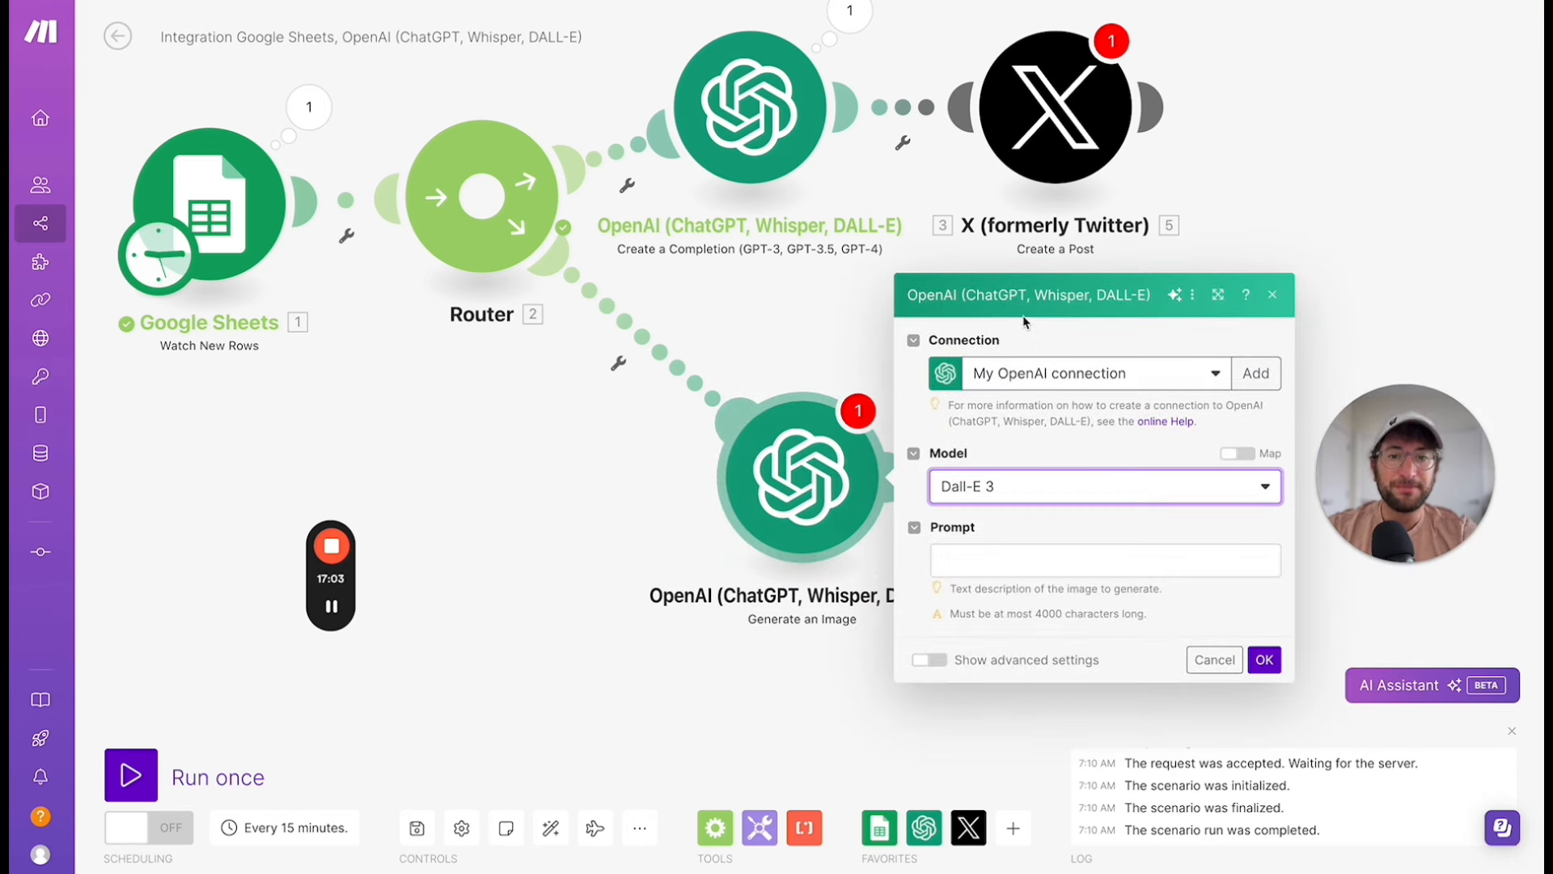
pyautogui.moveTo(1026, 322); pyautogui.dragTo(1030, 295)
pyautogui.tripleClick(1039, 291)
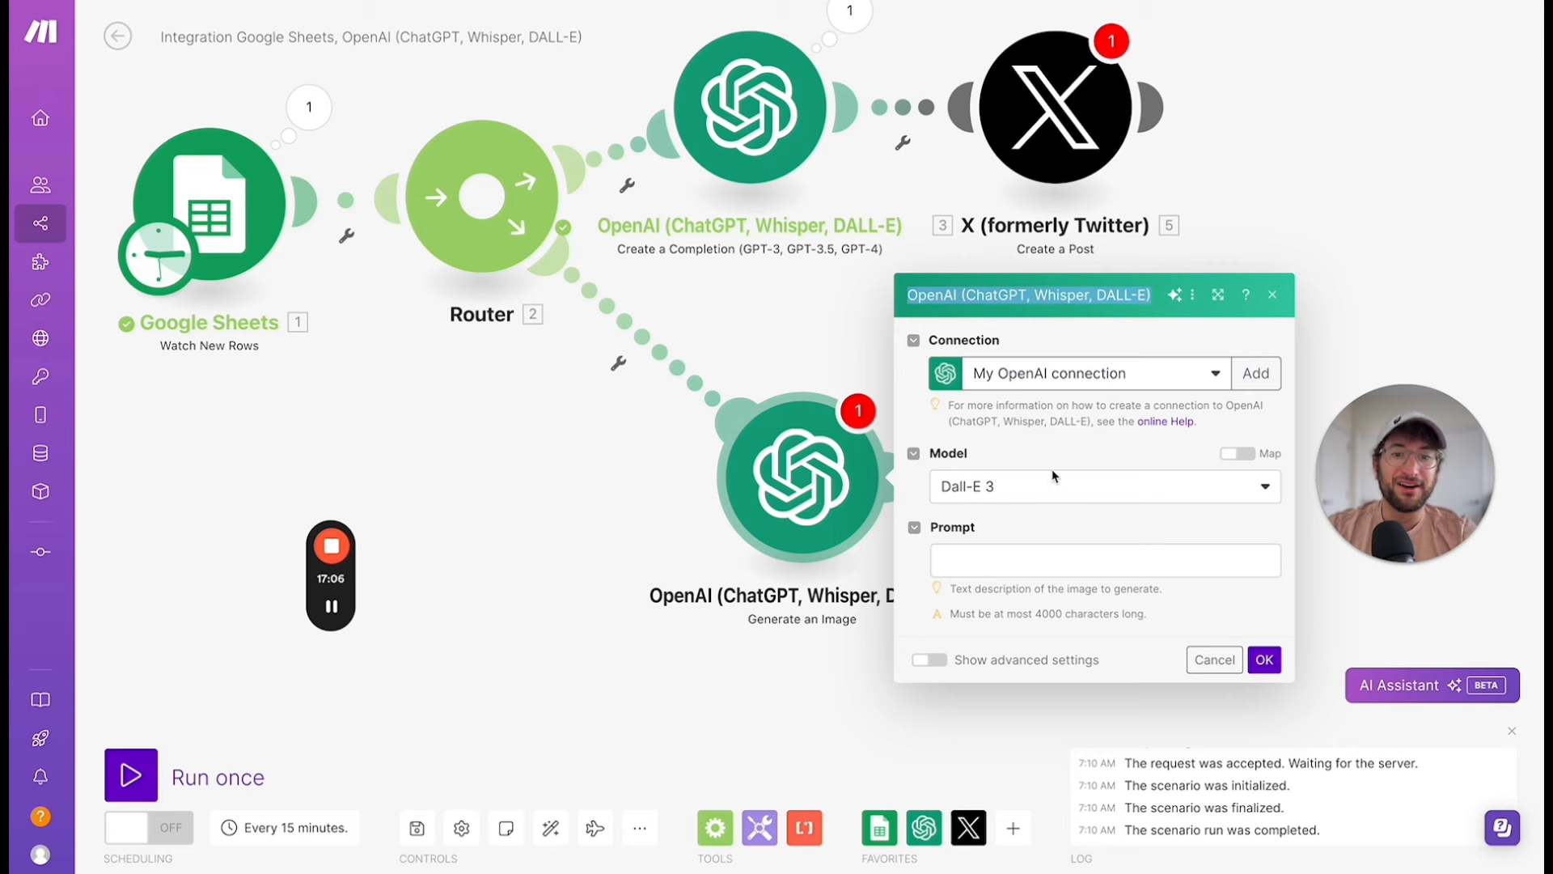
pyautogui.click(1017, 495)
pyautogui.click(1030, 459)
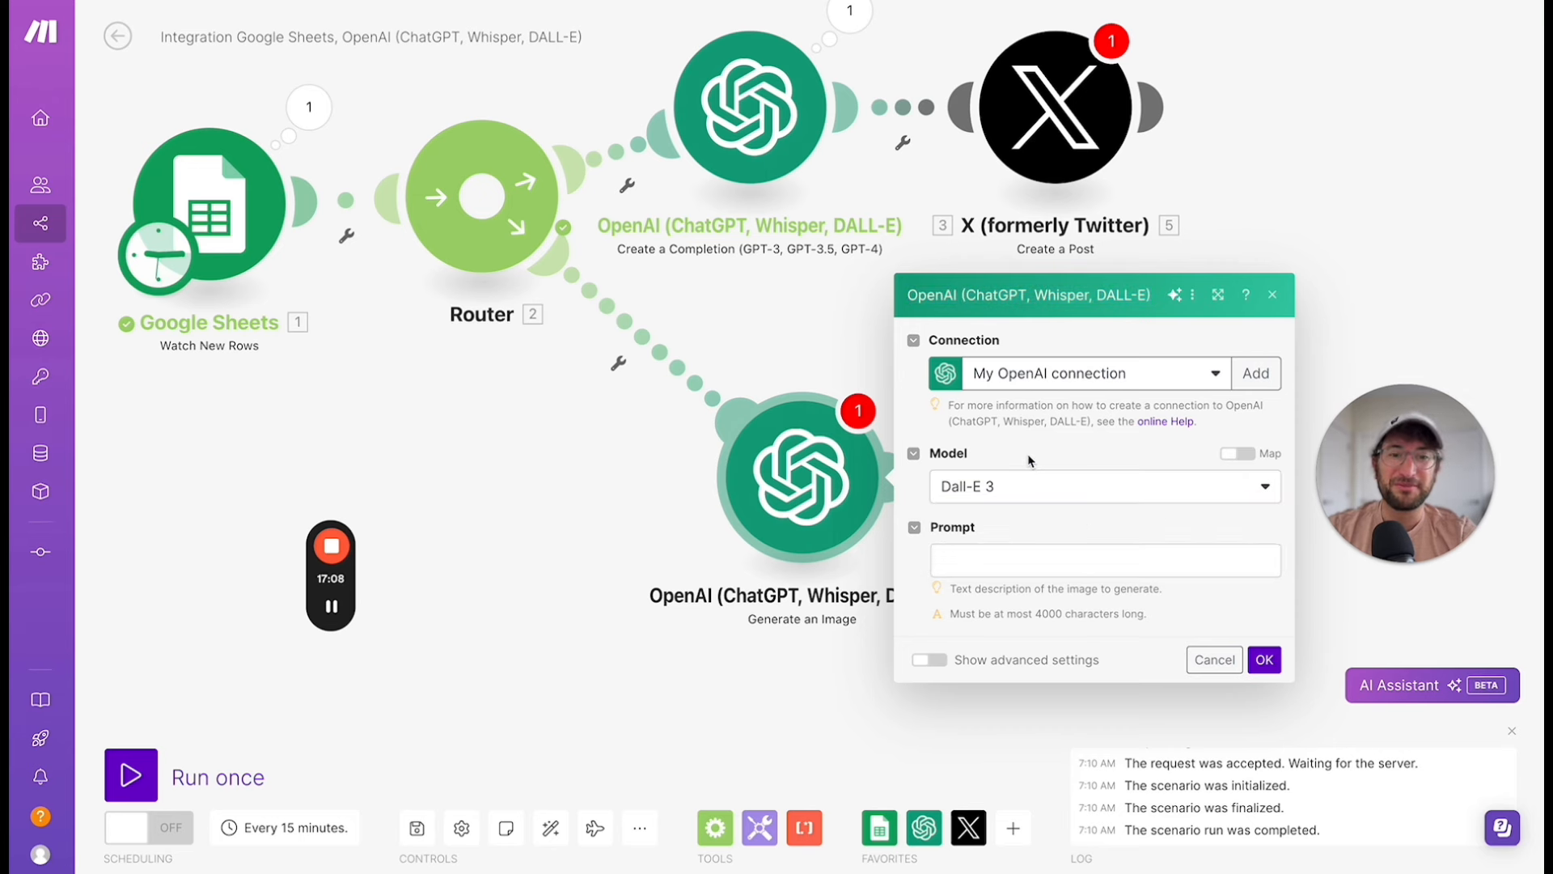
pyautogui.click(1000, 495)
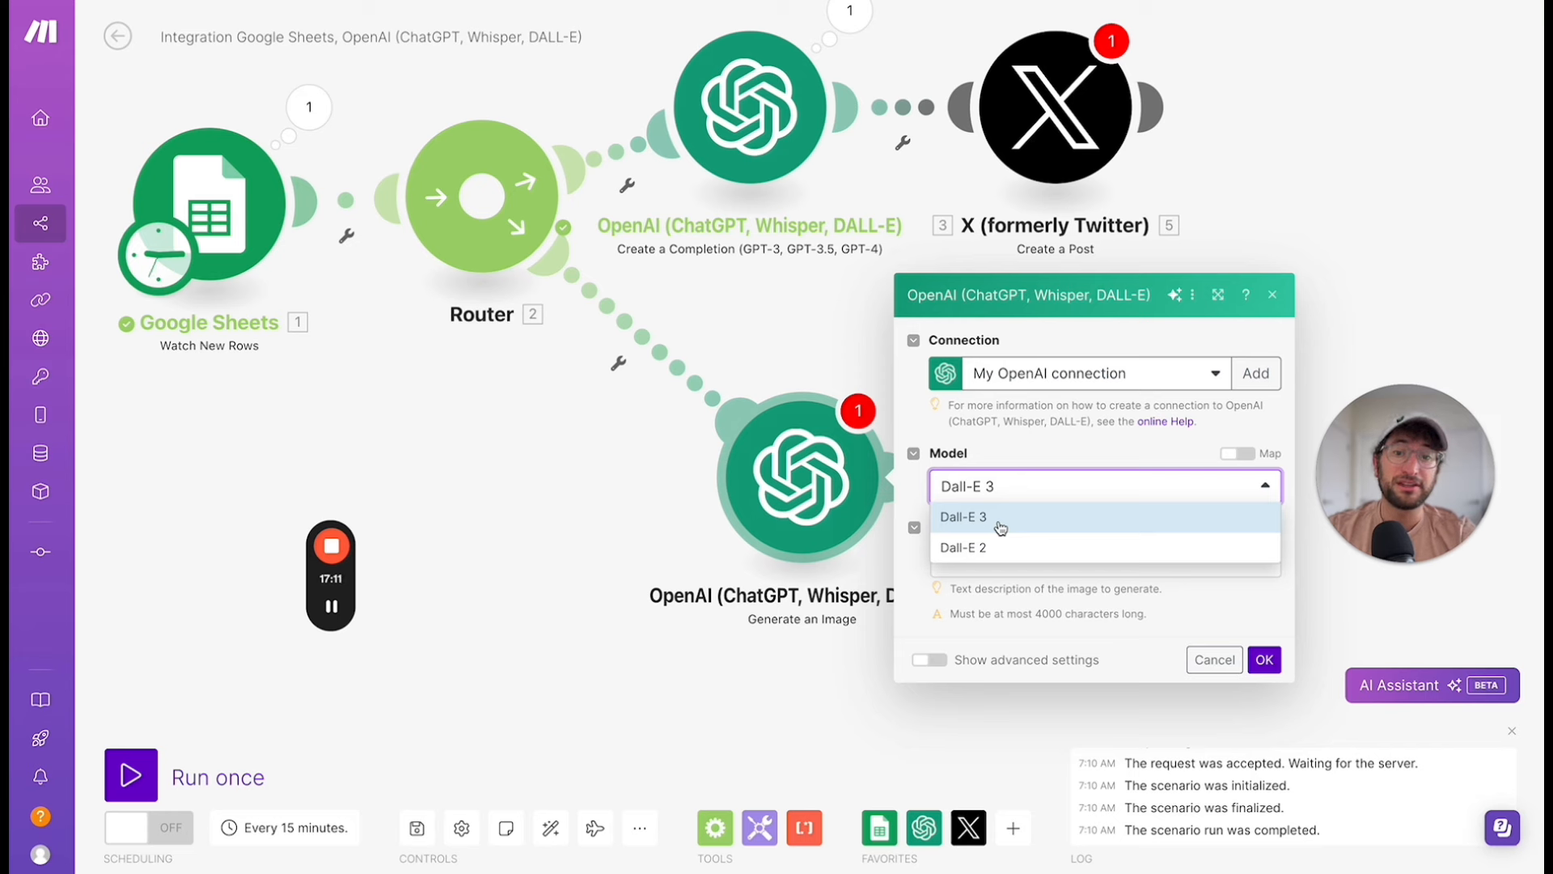
pyautogui.click(1003, 473)
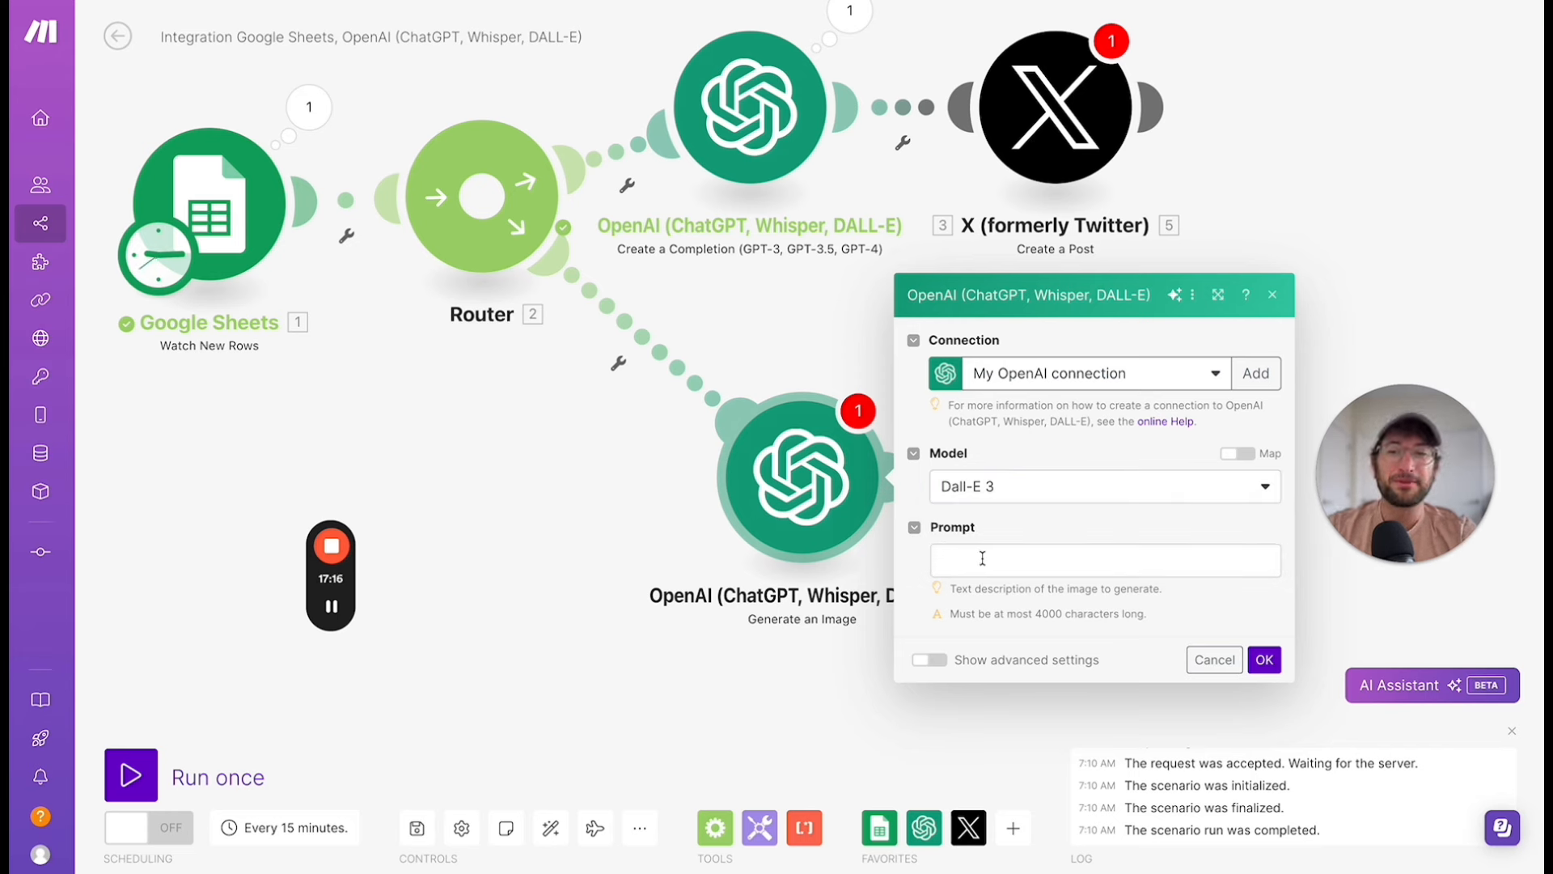
# Enter a prompt for an illustration-style candle product image with Product Description (B) mapped, save the settings, and move the image module closer to the Router.
pyautogui.moveTo(332, 609)
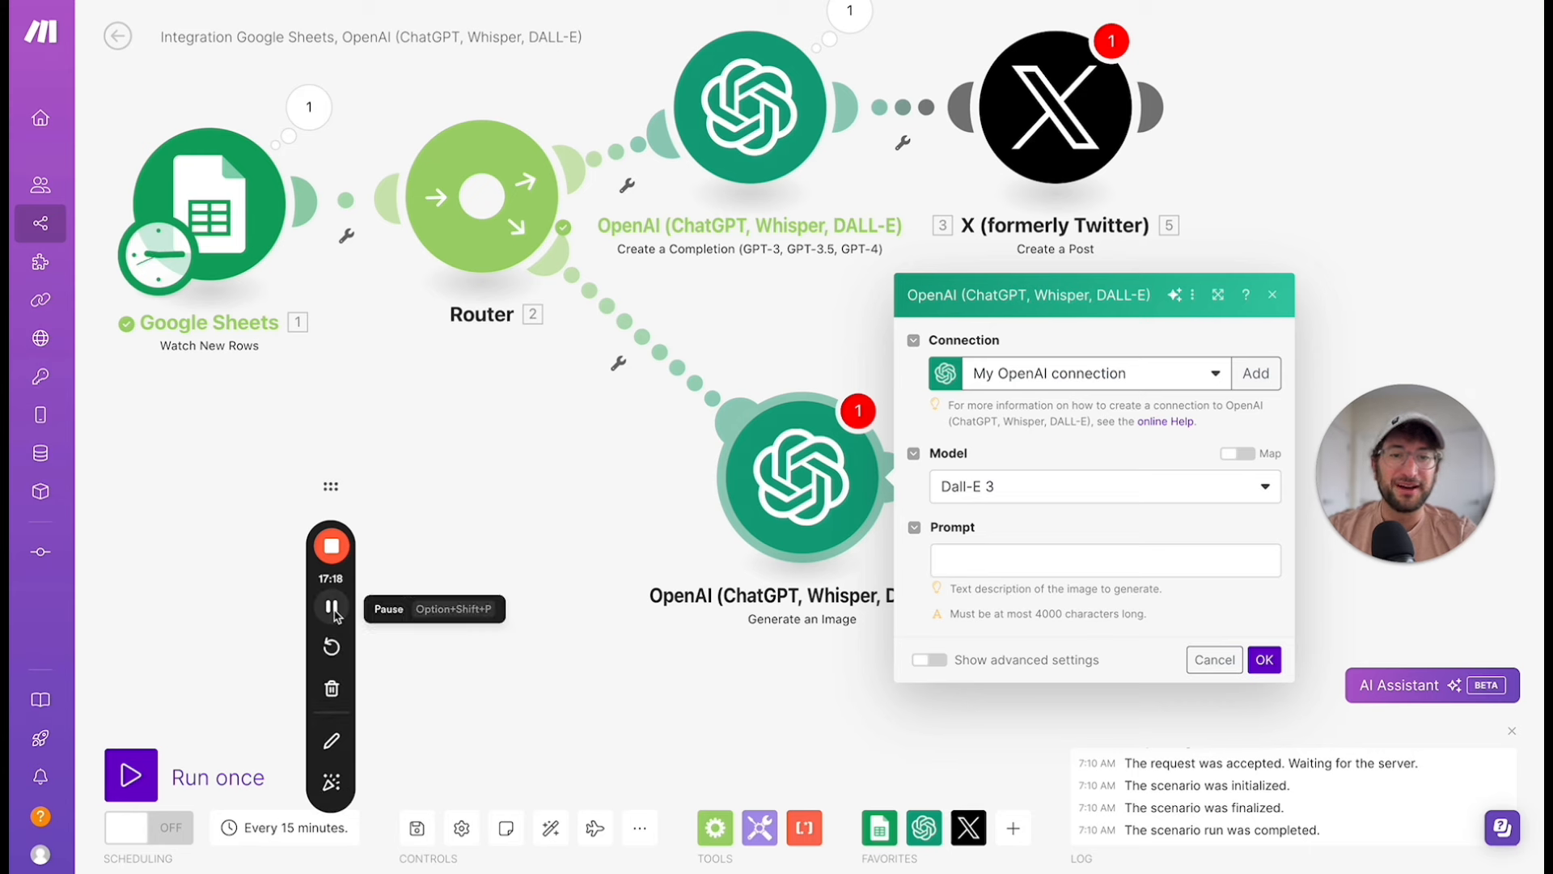
pyautogui.click(332, 607)
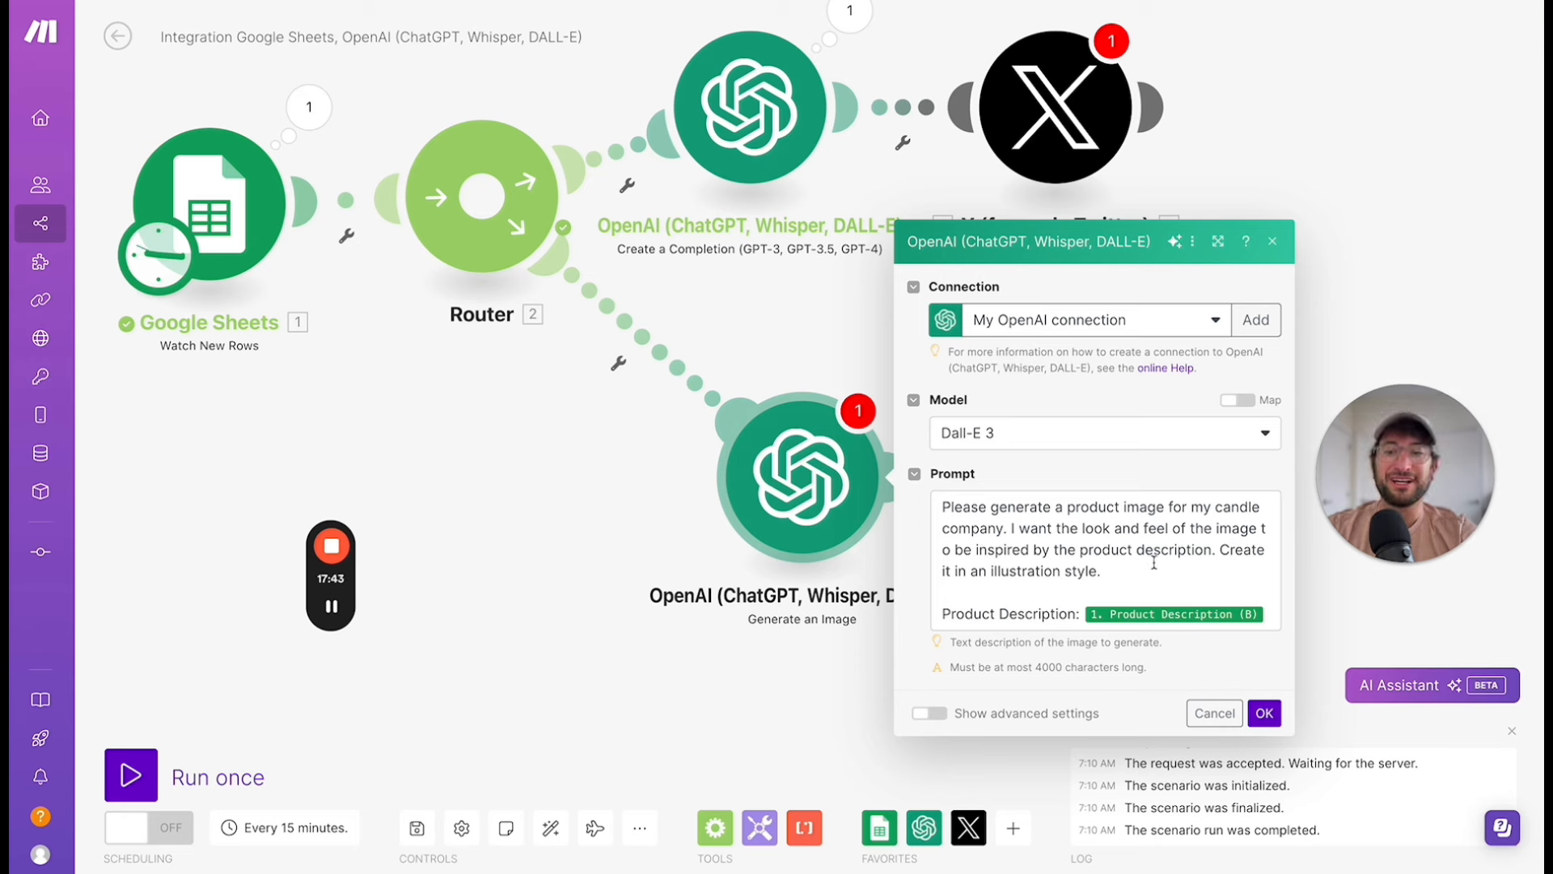
pyautogui.click(1264, 713)
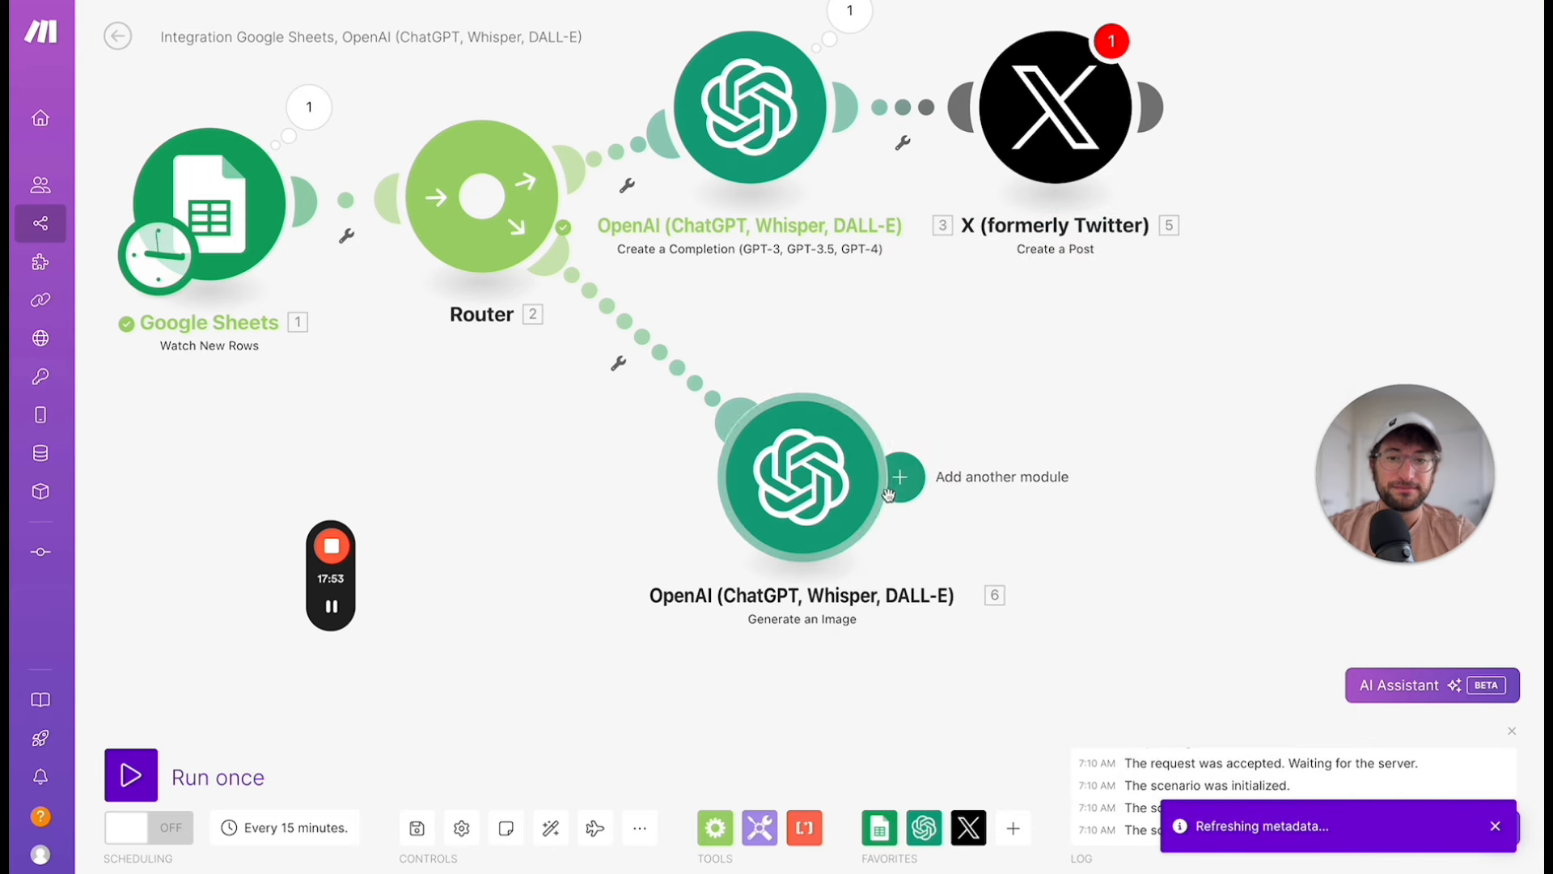
pyautogui.moveTo(848, 501); pyautogui.dragTo(791, 469)
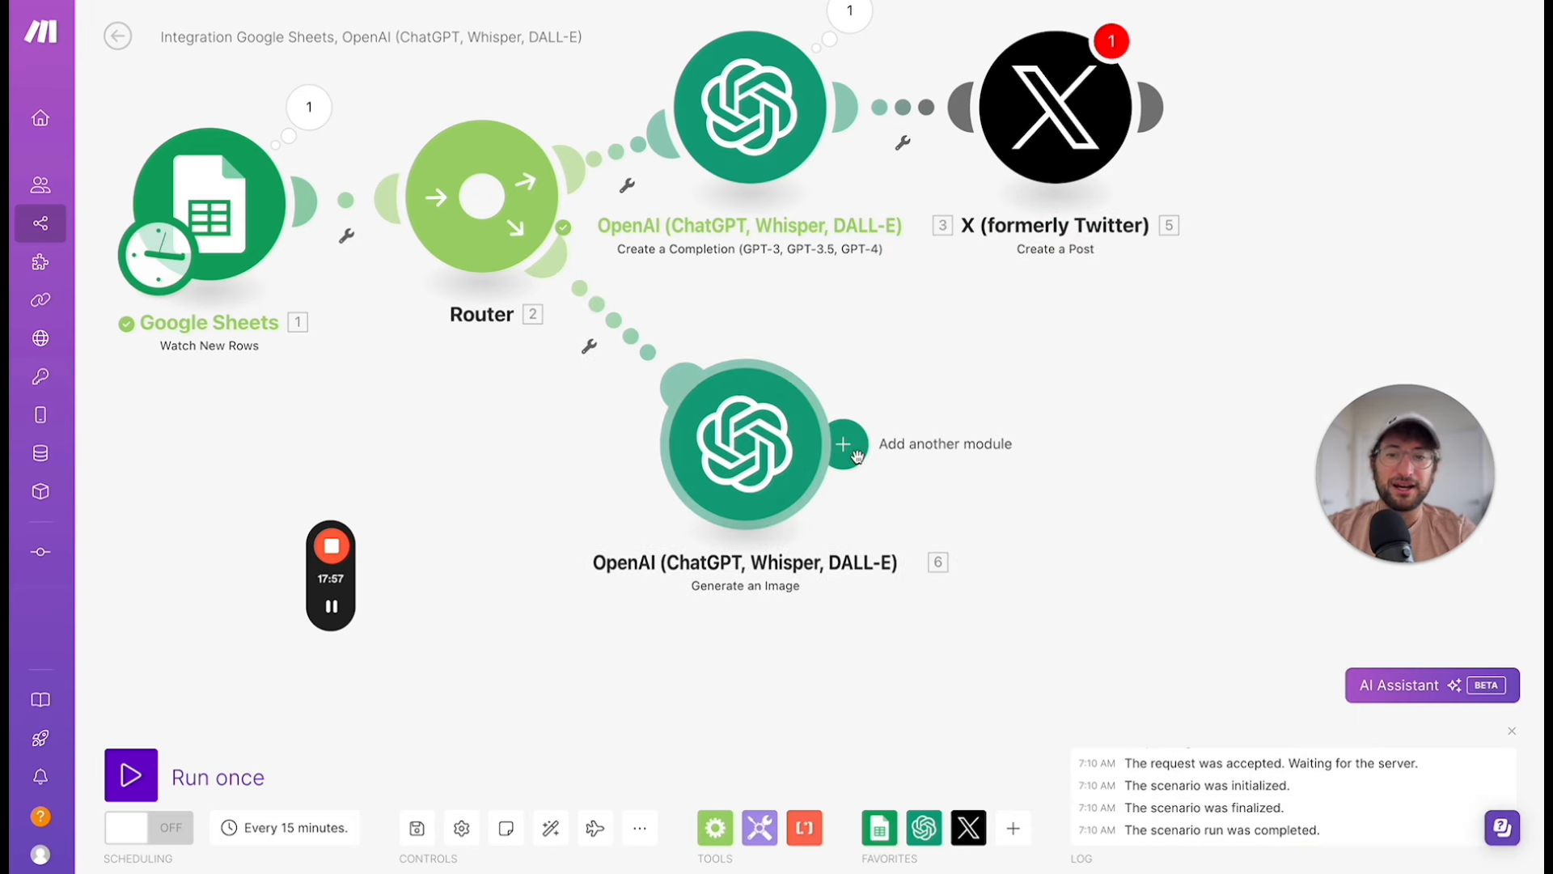
# Add an OpenAI Create a Completion module after the Generate an Image module on the Router's second route.
pyautogui.click(856, 455)
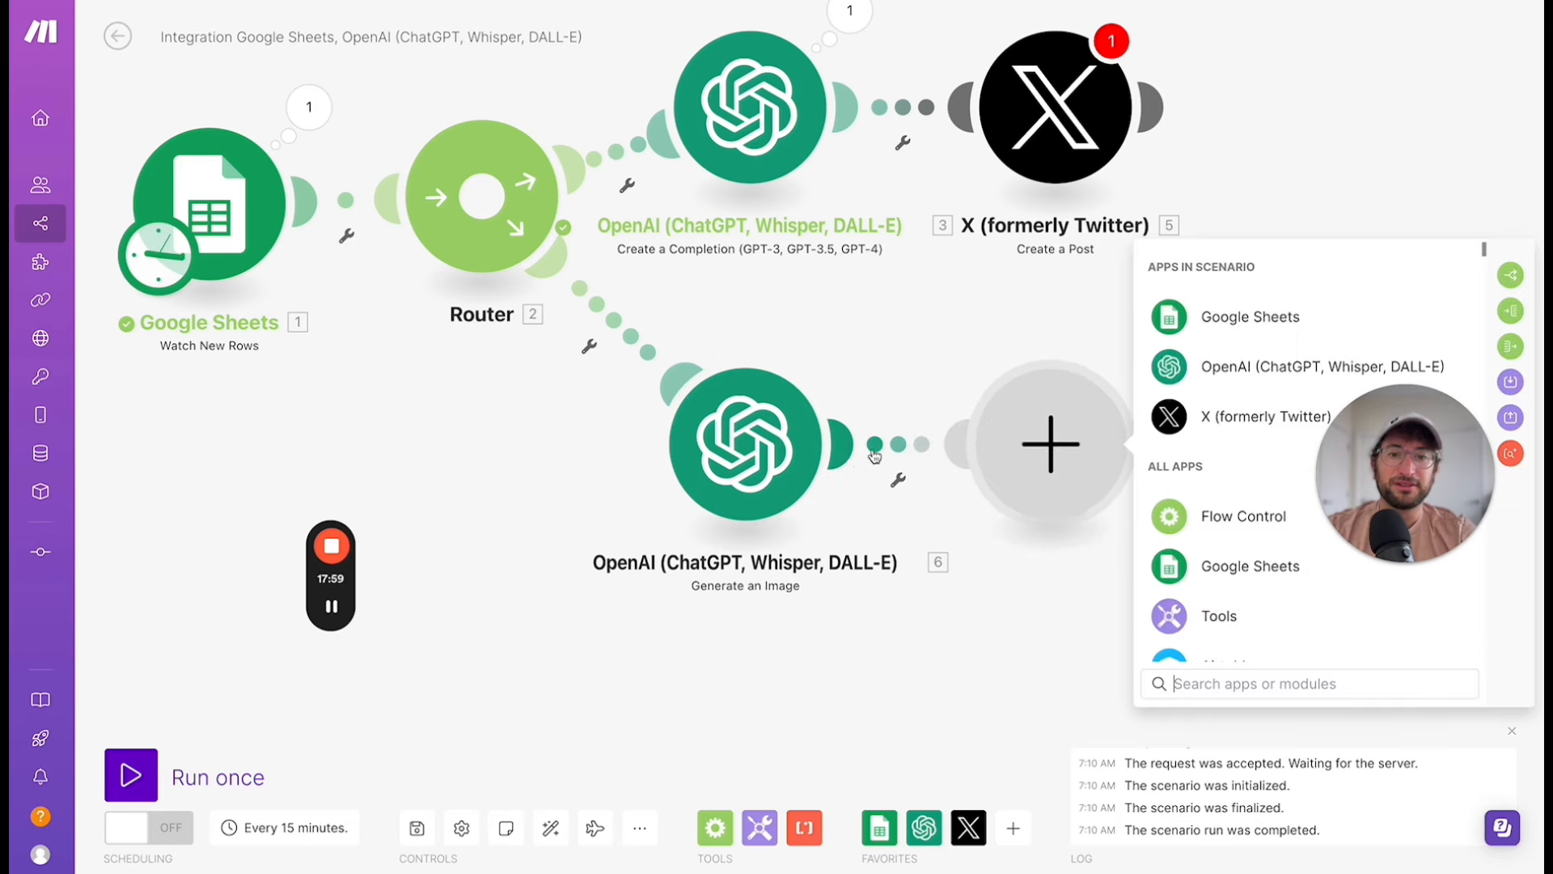
pyautogui.write('open')
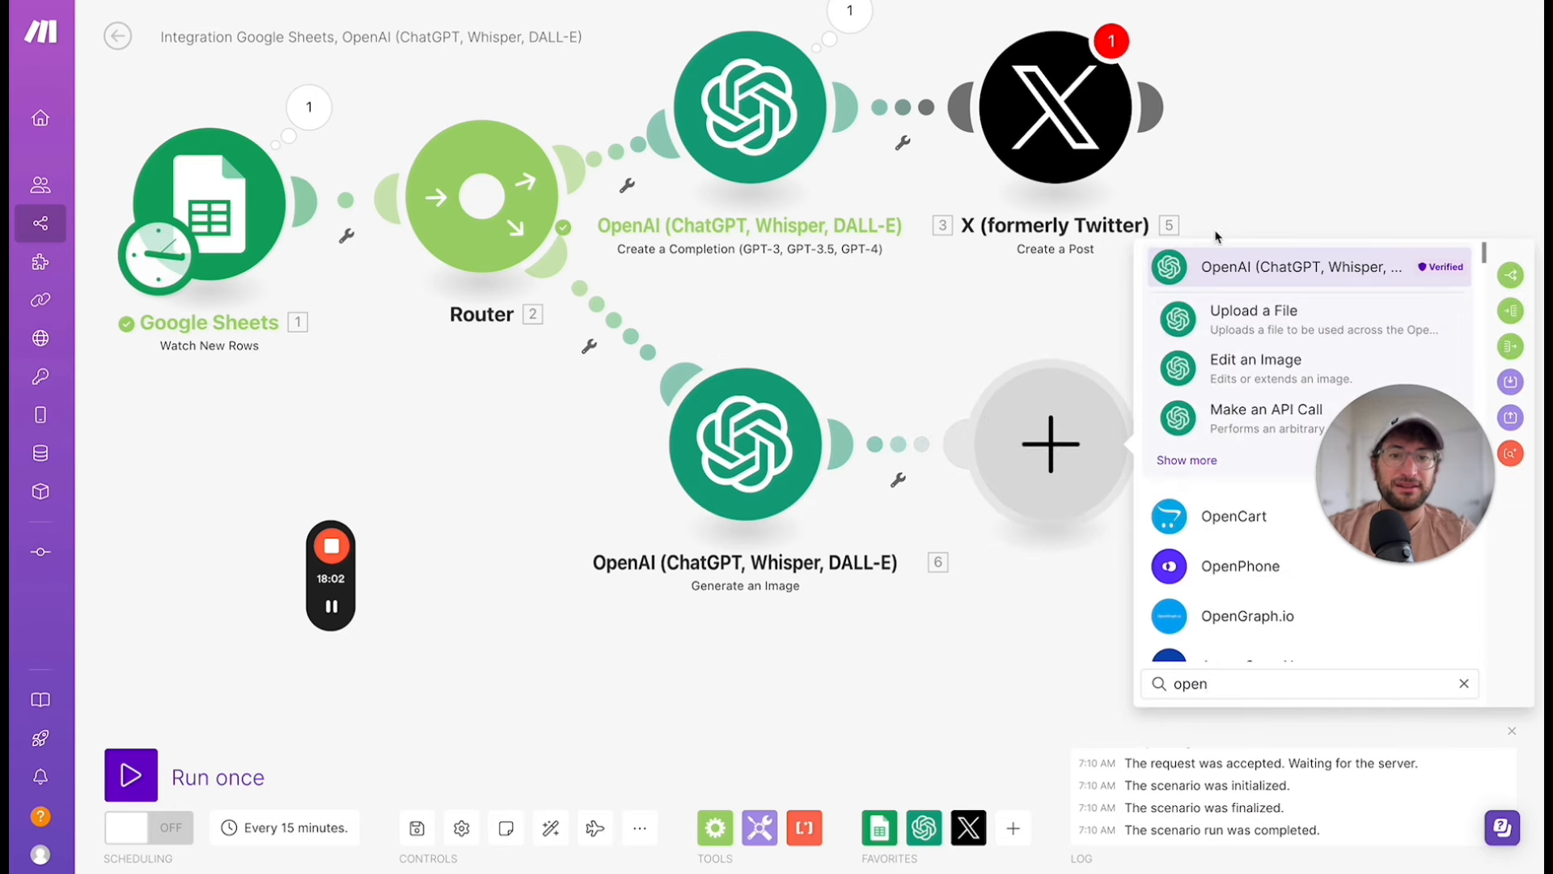
pyautogui.click(1202, 271)
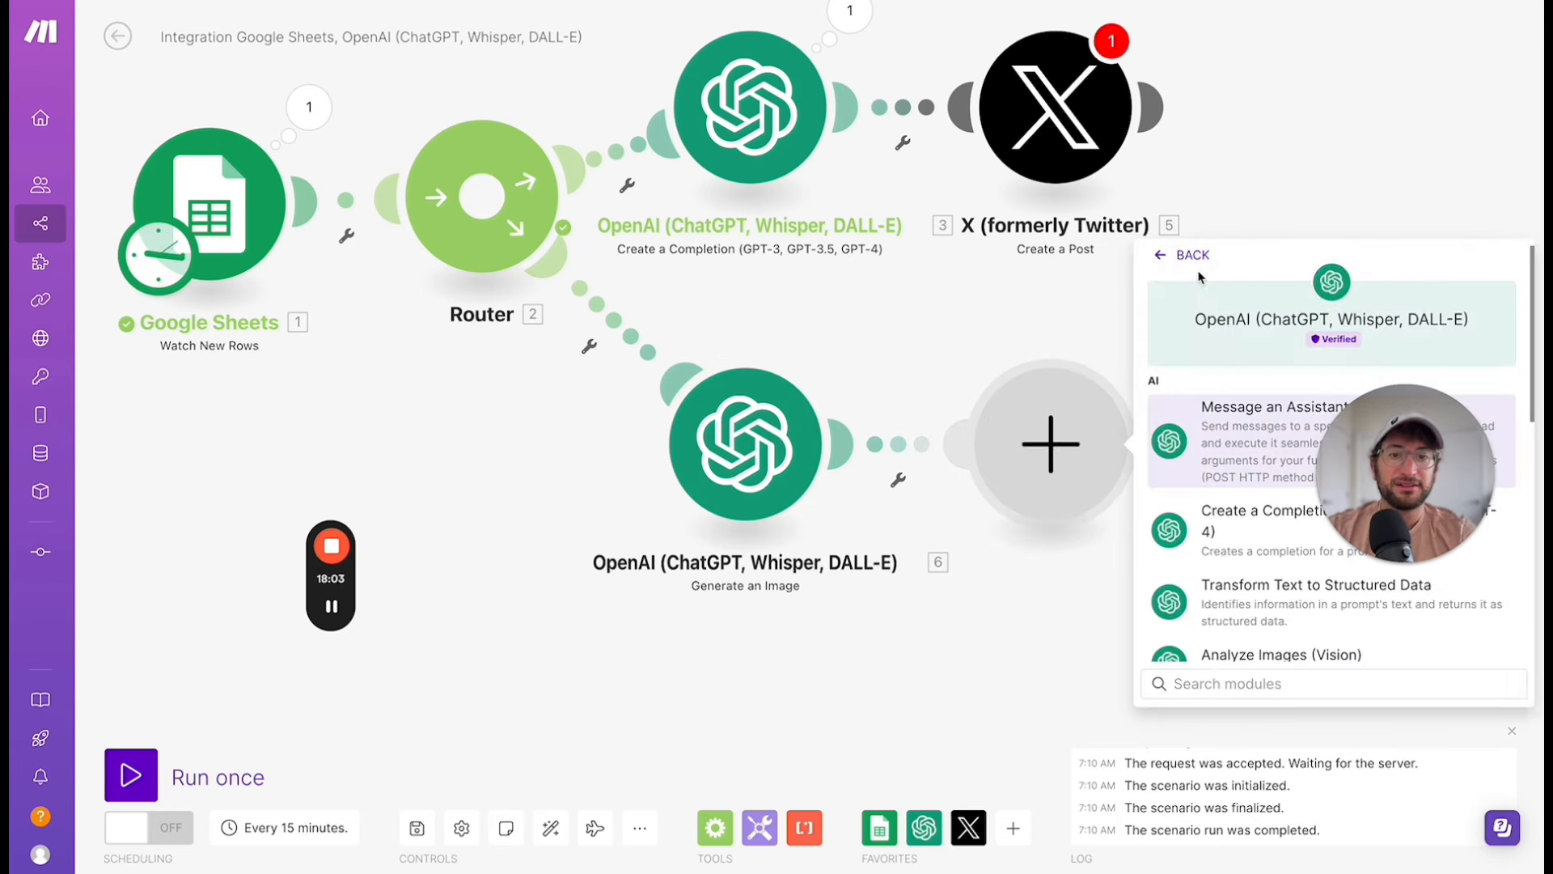
pyautogui.click(1229, 538)
pyautogui.moveTo(1399, 497); pyautogui.dragTo(227, 509)
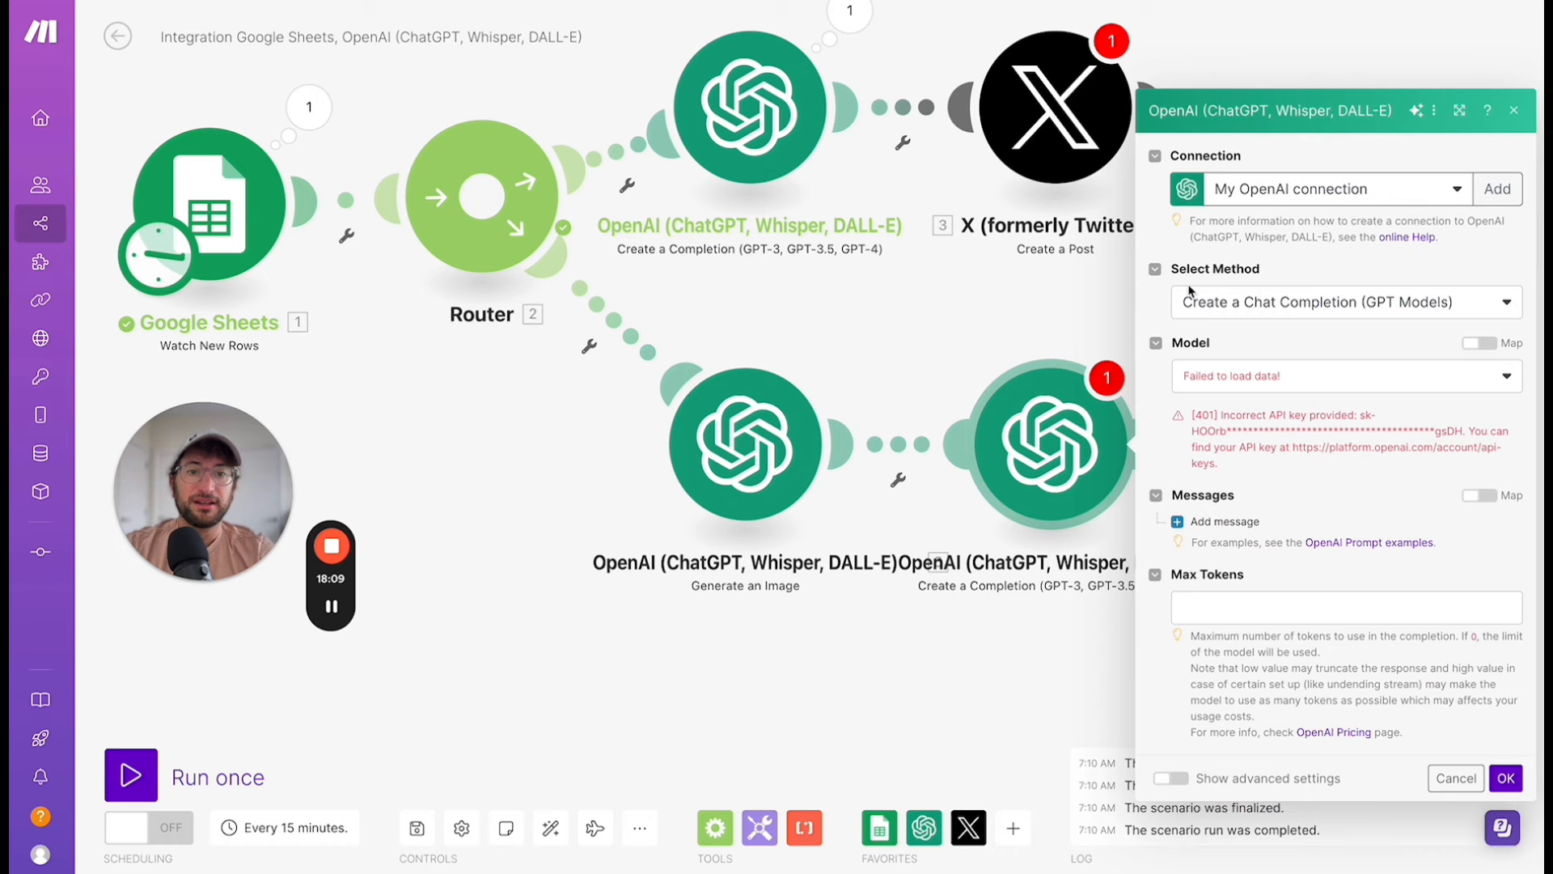
# Set the new completion module's Model to GPT-4o: gpt-4o (system).
pyautogui.click(1258, 382)
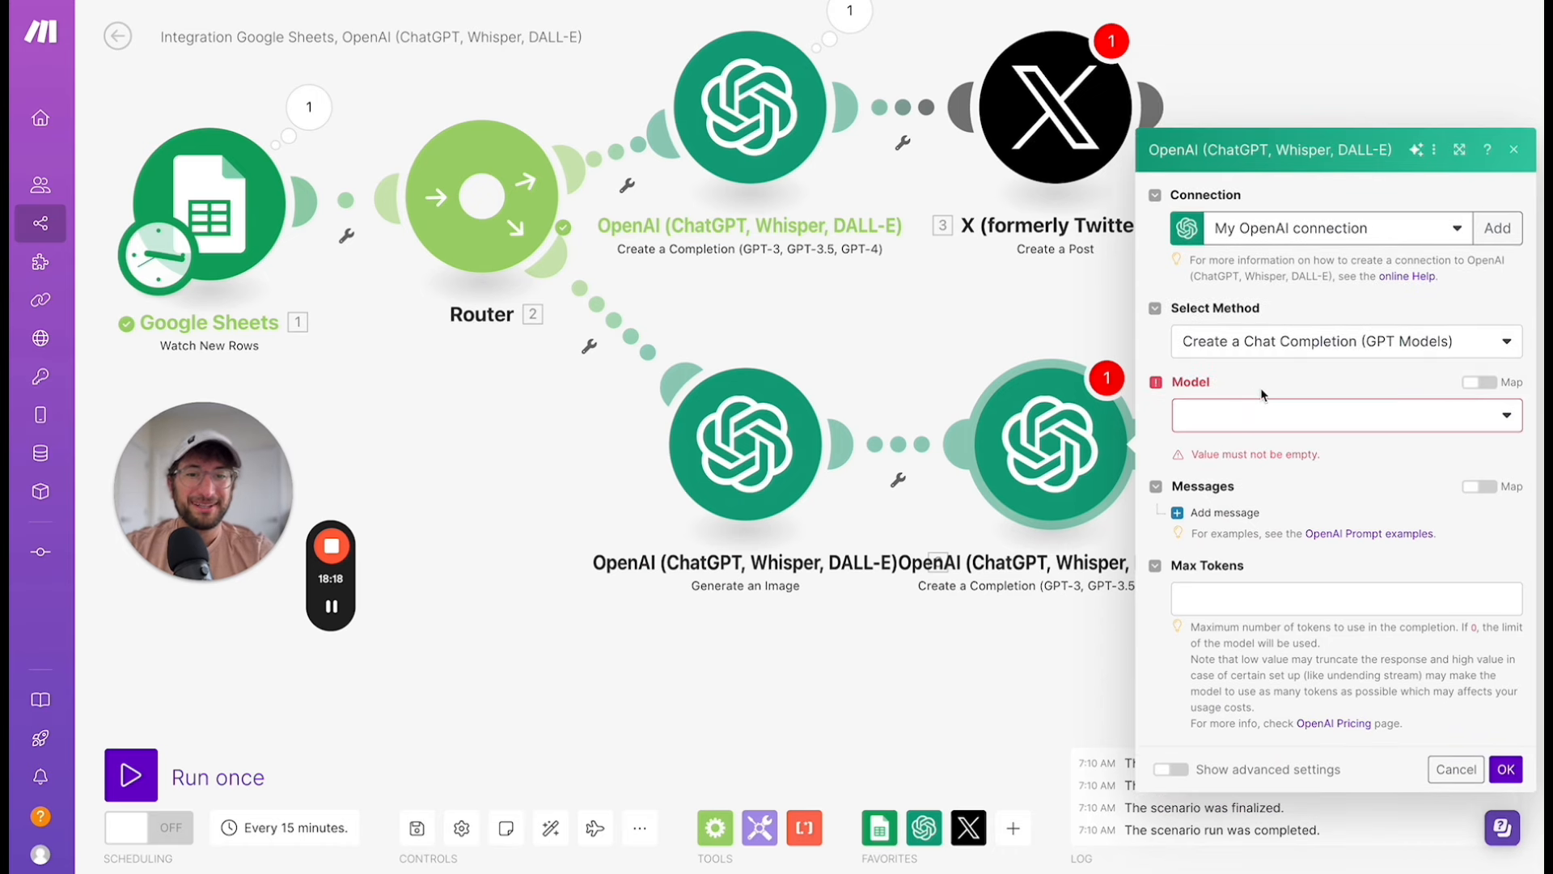
pyautogui.click(1262, 415)
pyautogui.click(1259, 497)
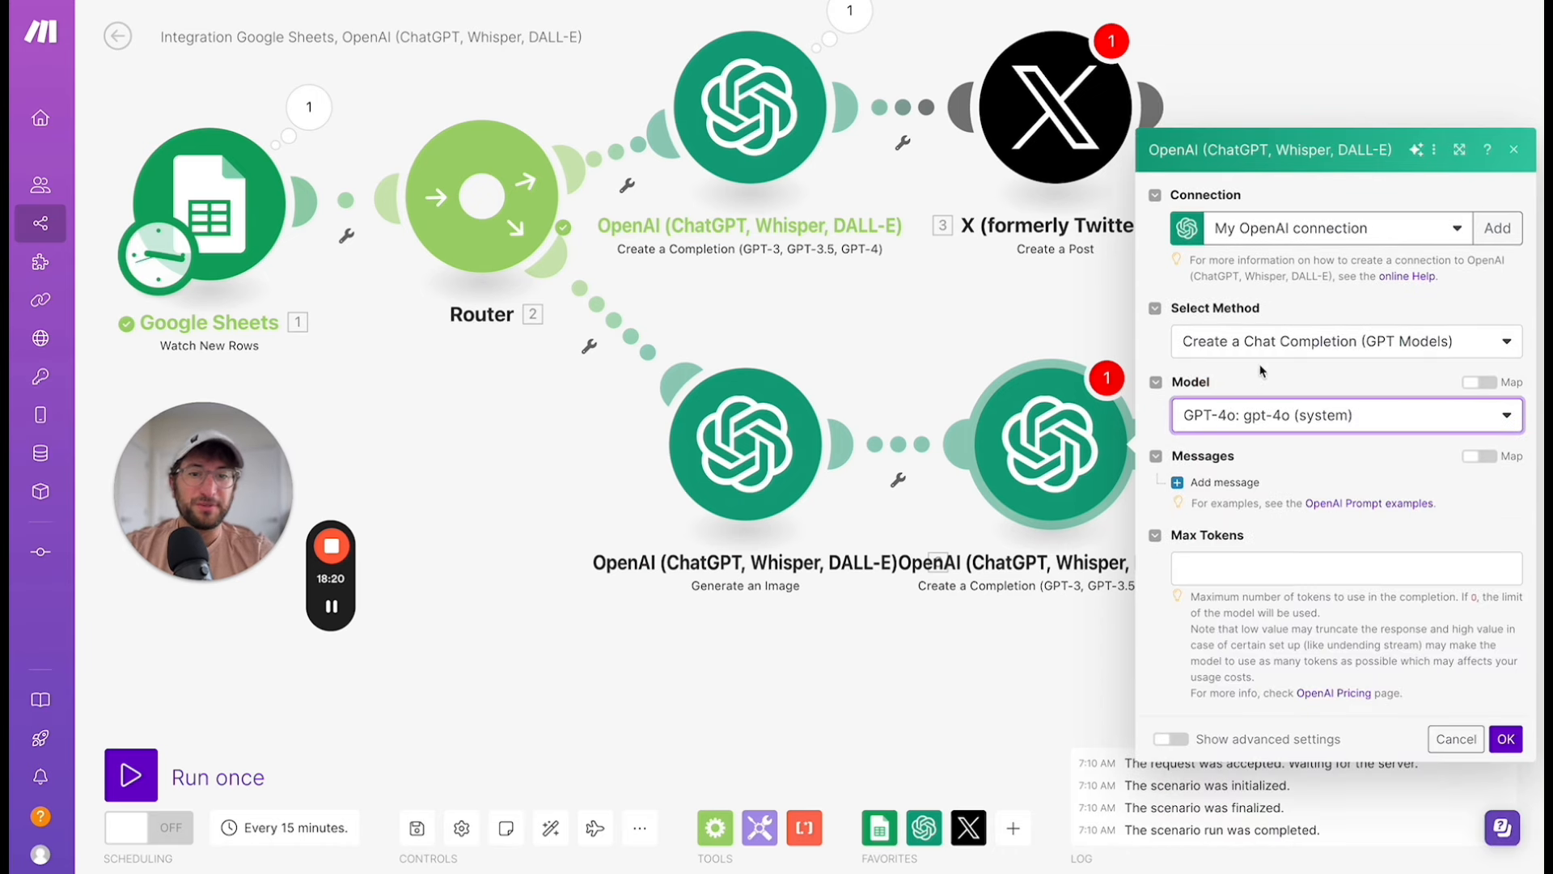
pyautogui.click(1286, 146)
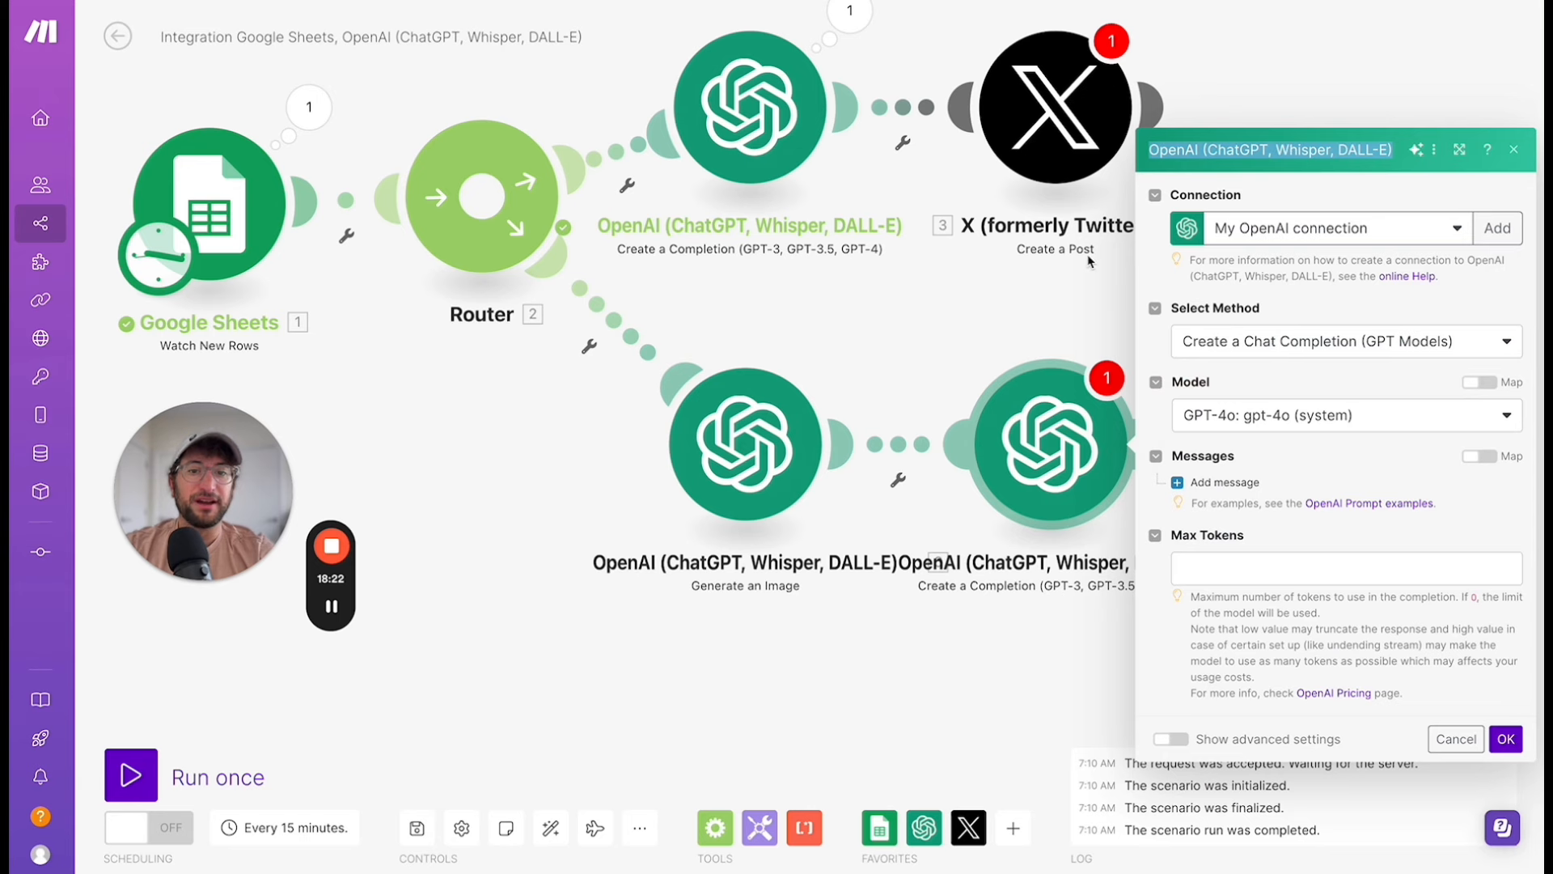
# Add a first message with the System role and the content "You are an expert social media manager".
pyautogui.click(1183, 483)
pyautogui.click(1259, 436)
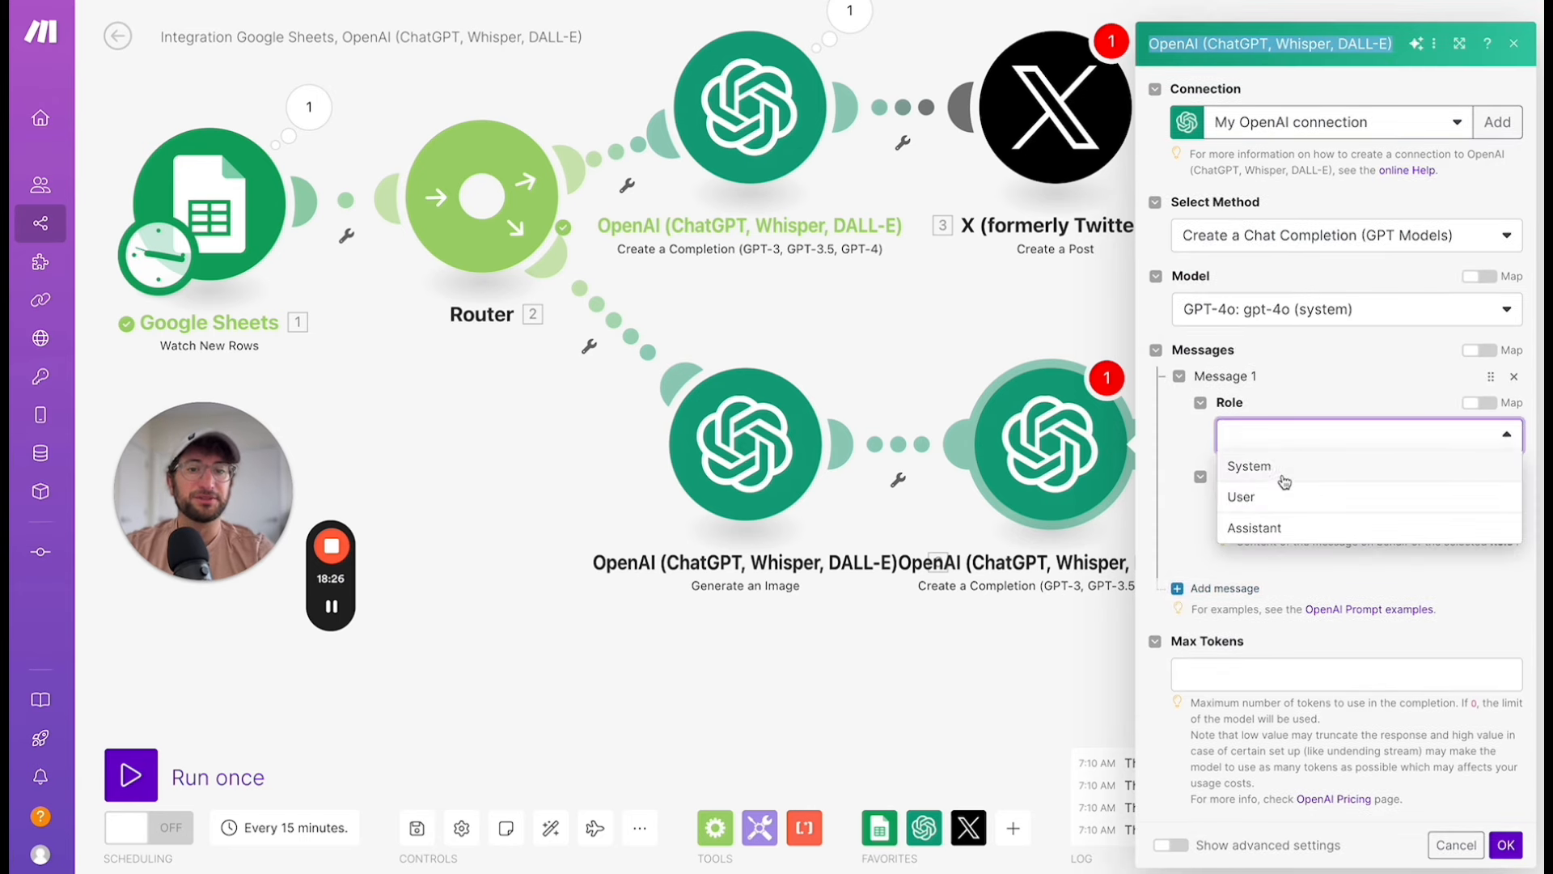
pyautogui.click(1285, 481)
pyautogui.click(1266, 508)
pyautogui.write('You ')
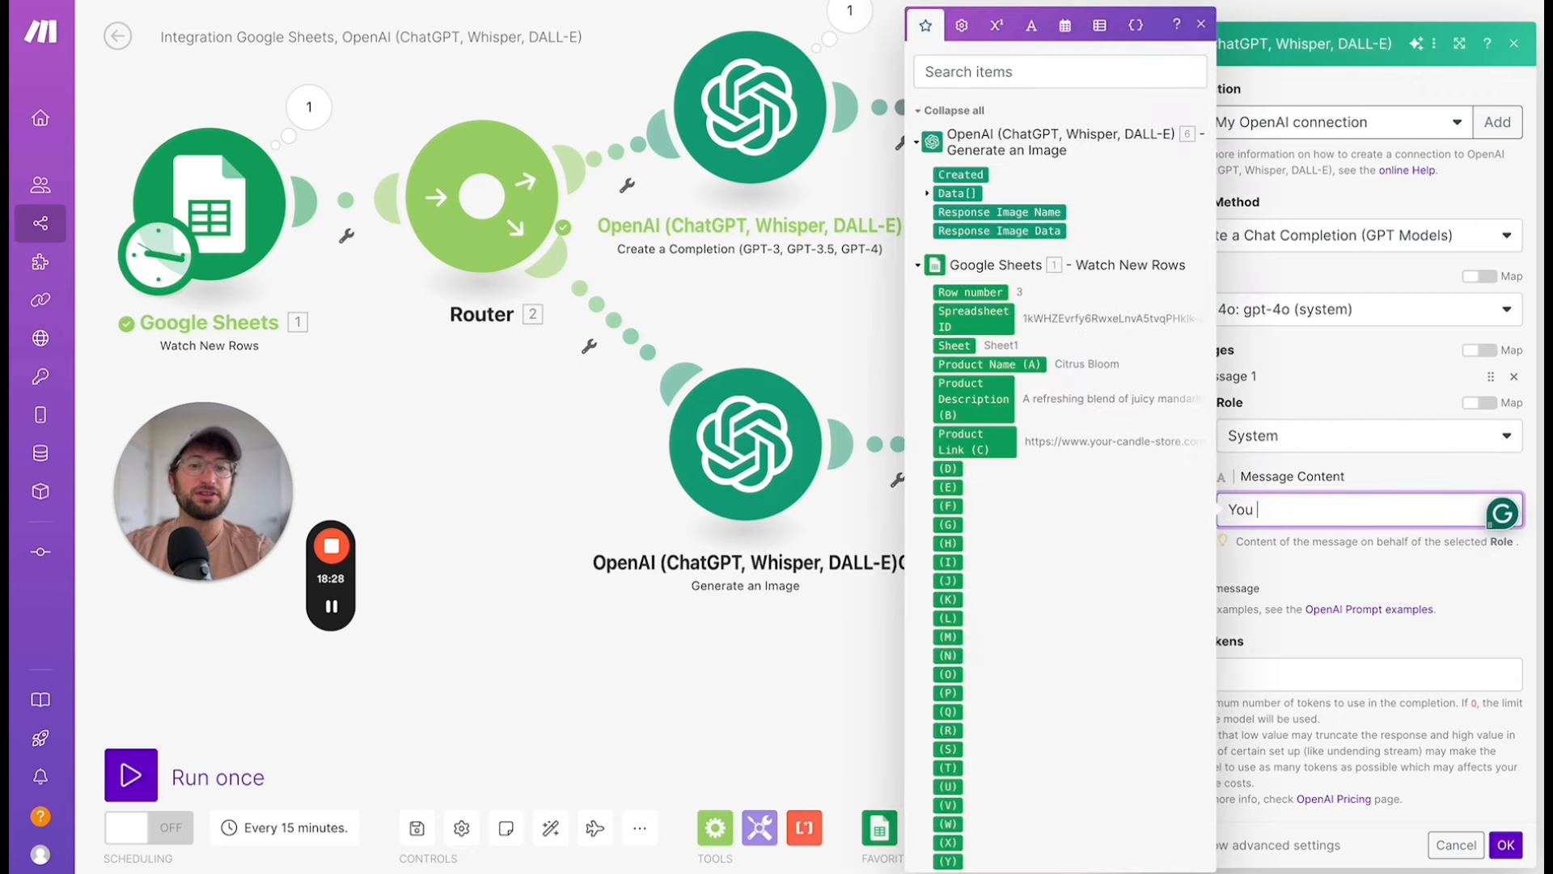
pyautogui.write('are an expert social')
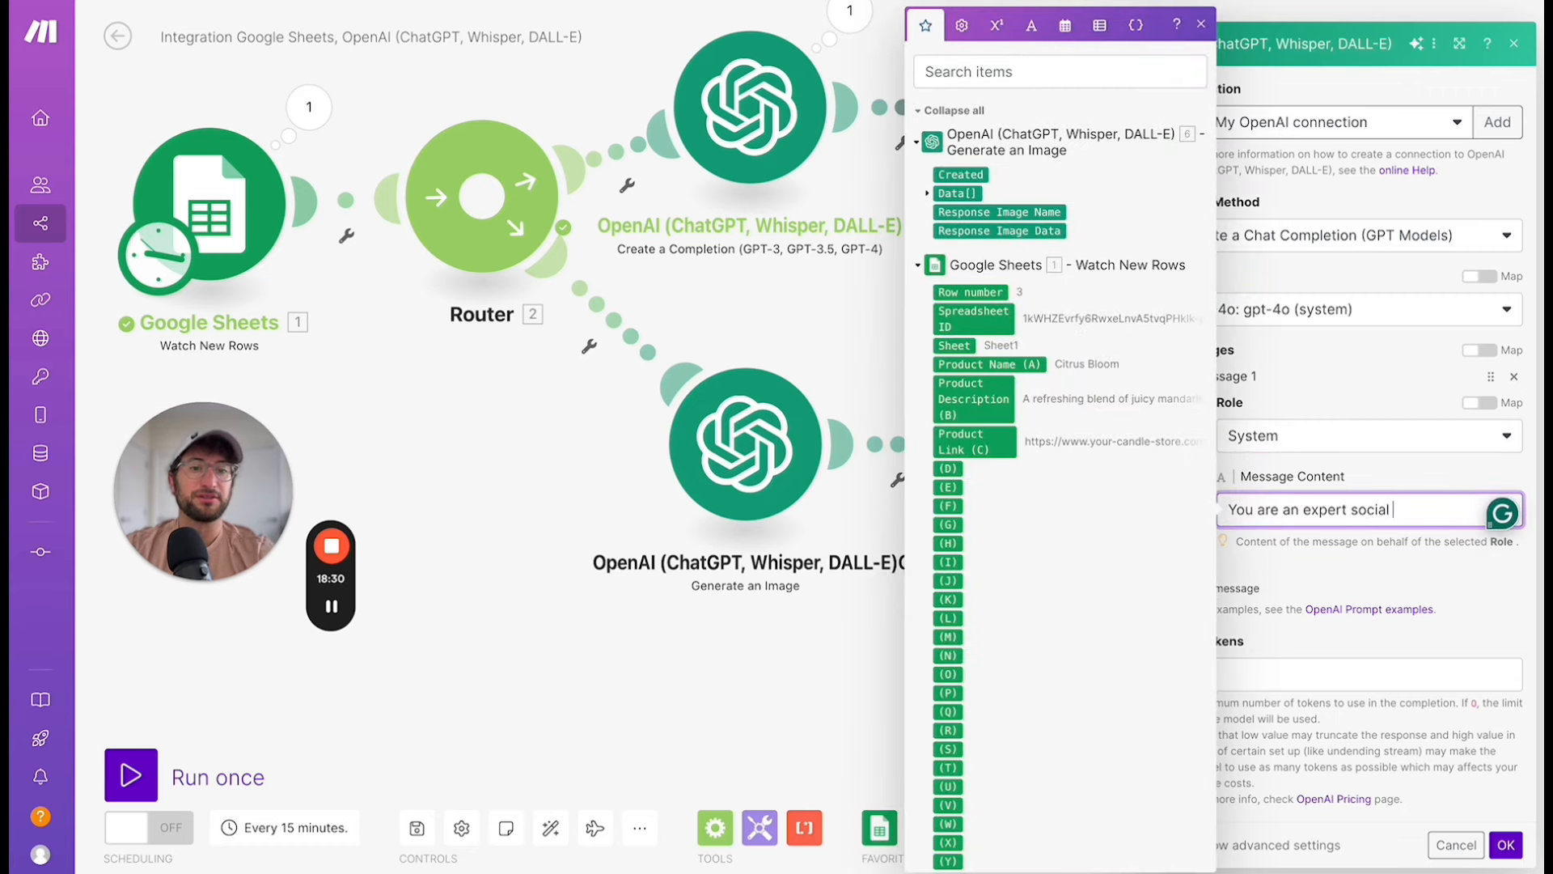
pyautogui.write('media manager')
pyautogui.click(1281, 572)
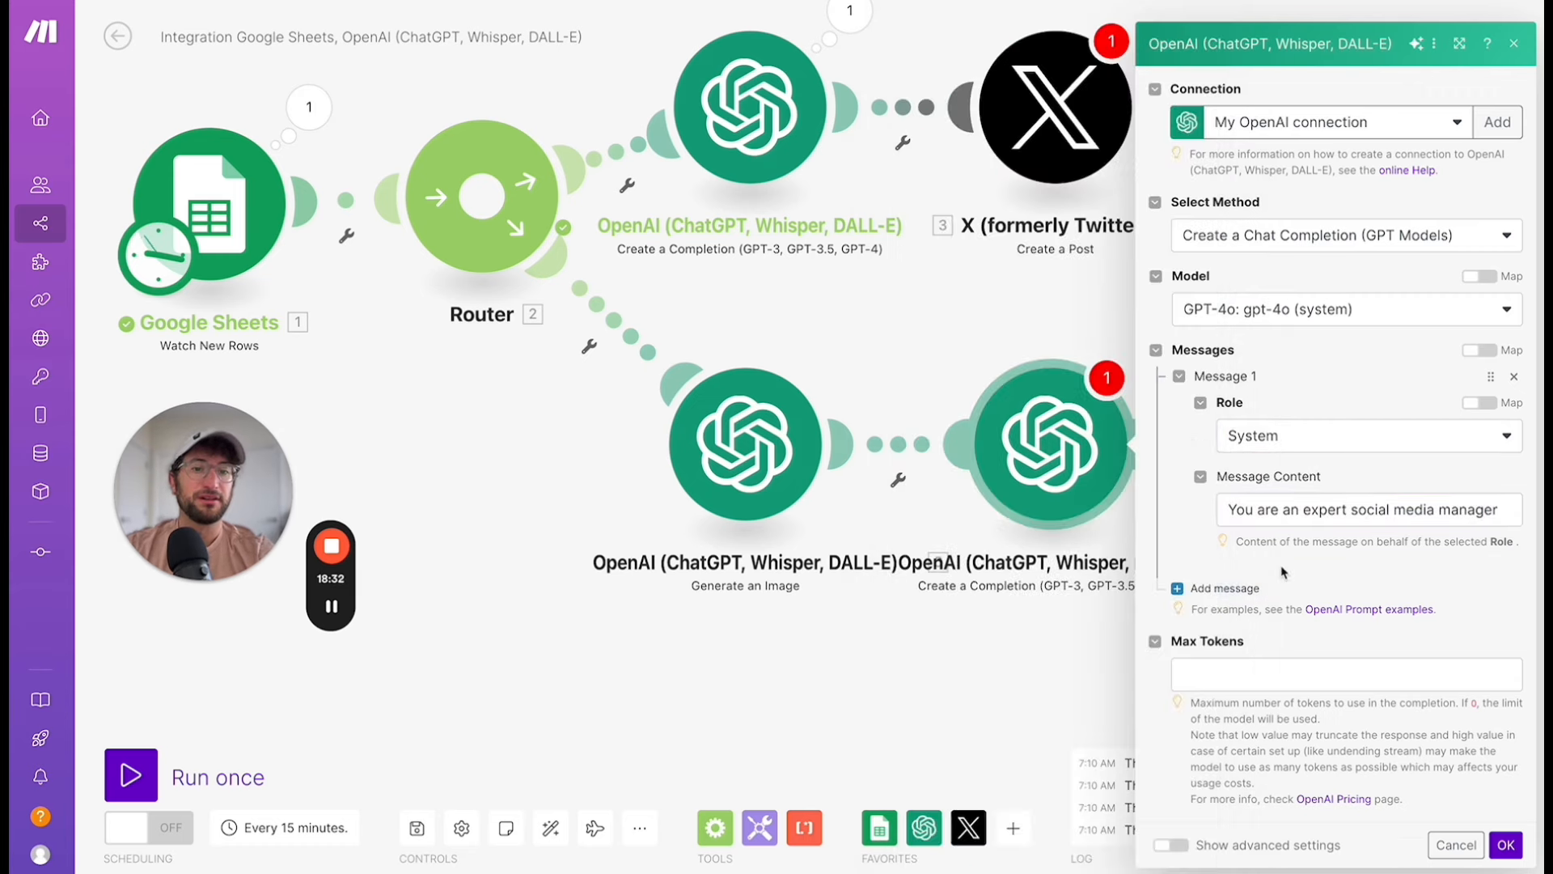
# Add a second message to the completion module and set its role to User.
pyautogui.click(1207, 588)
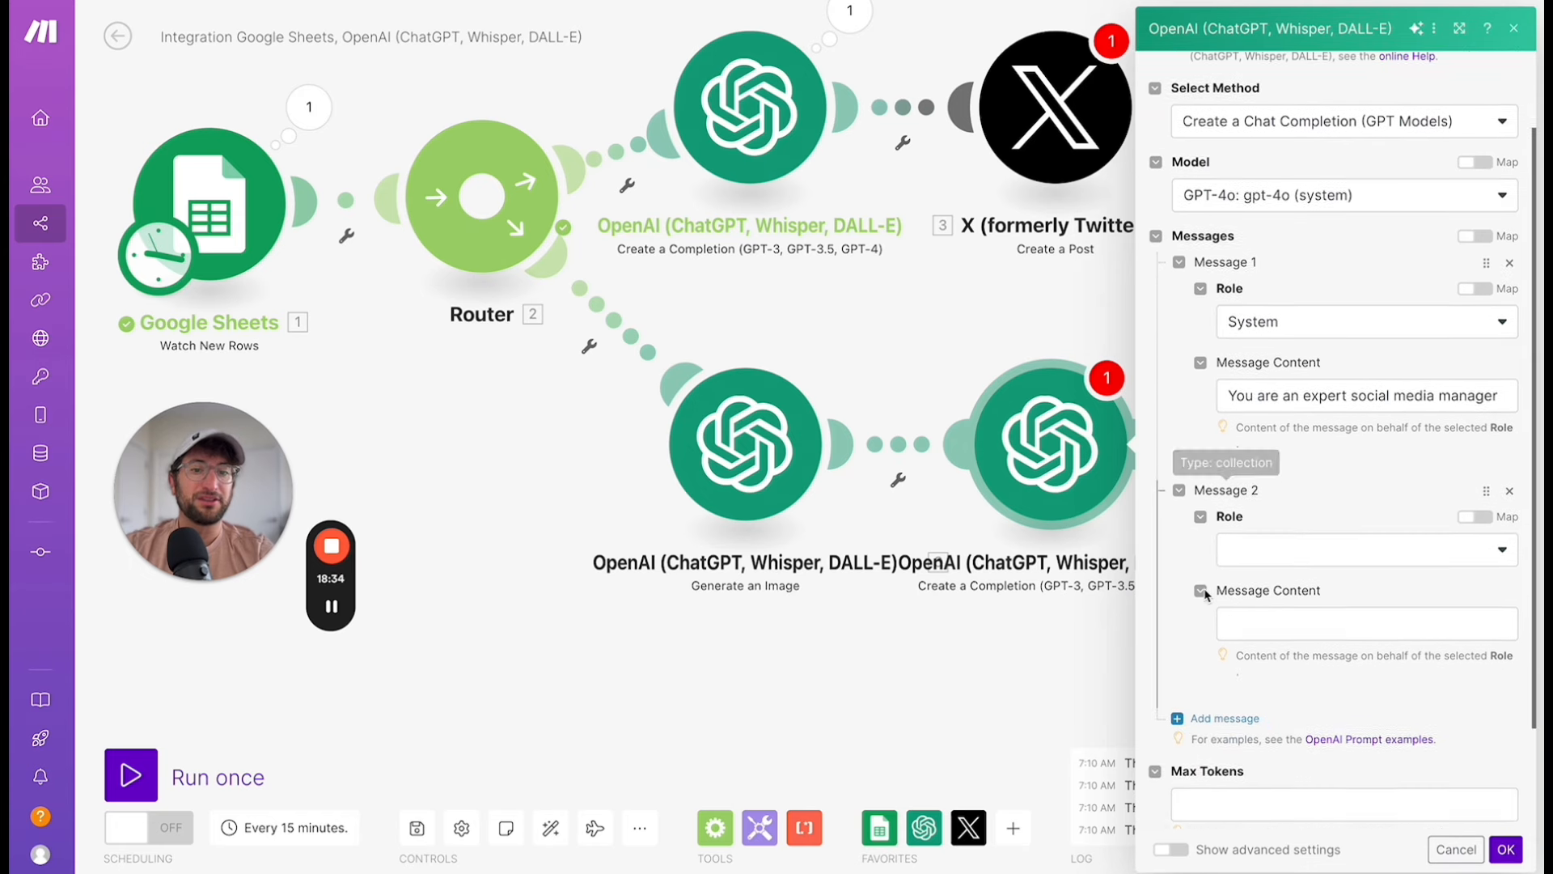
pyautogui.click(1293, 508)
pyautogui.click(1293, 570)
pyautogui.scroll(-1, 1281, 495)
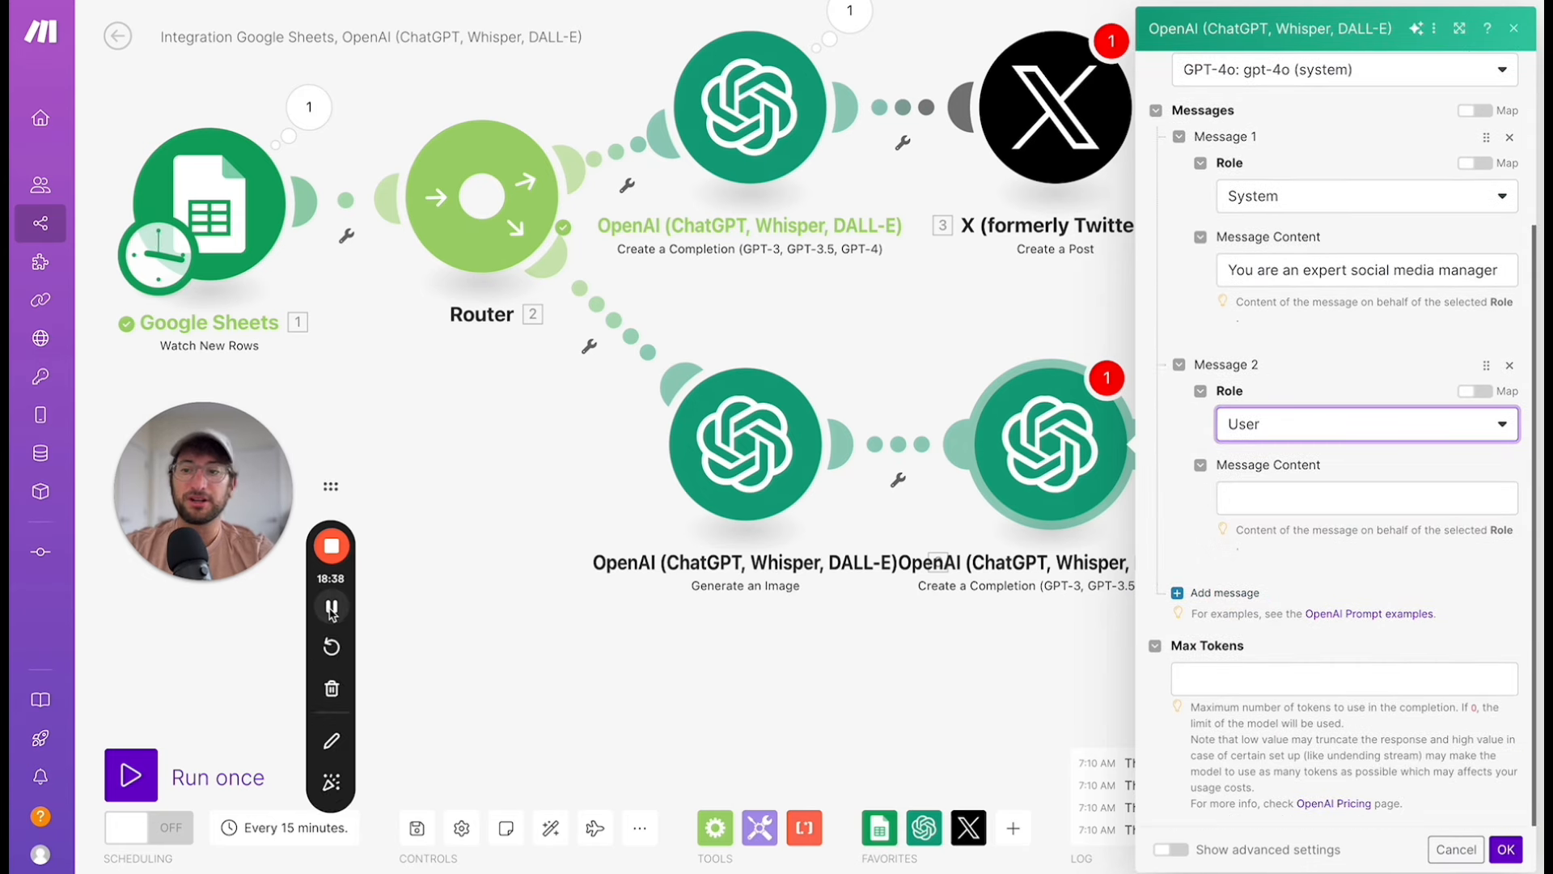
# Copy the User prompt from the first route's completion module into the second message's content in the new completion module.
pyautogui.click(783, 97)
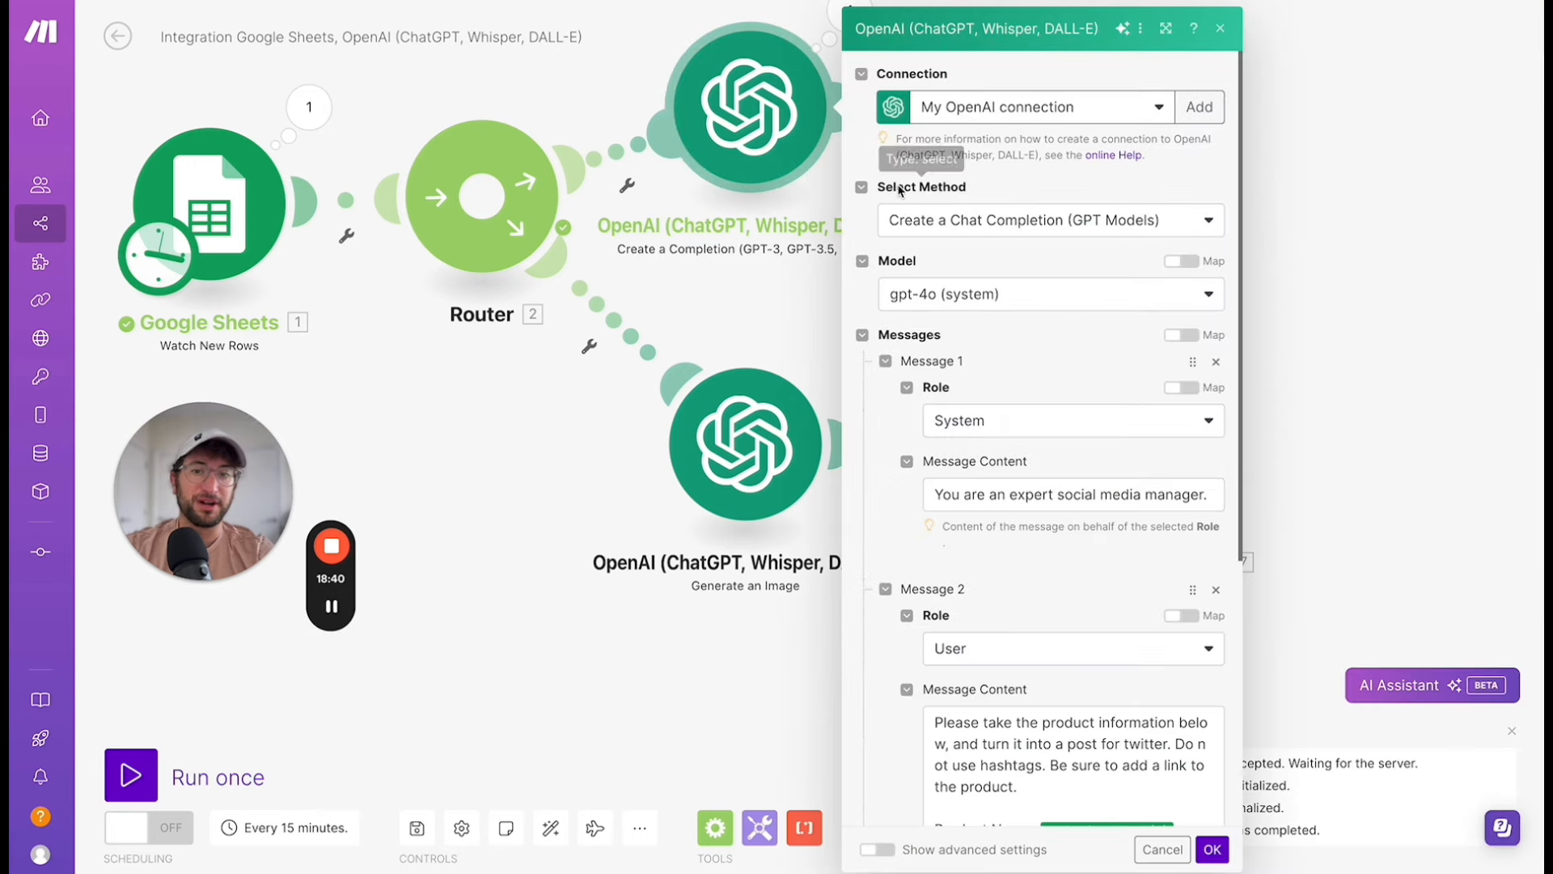
pyautogui.scroll(-5, 1018, 392)
pyautogui.click(1011, 381)
pyautogui.hotkey('ctrl', 'a')
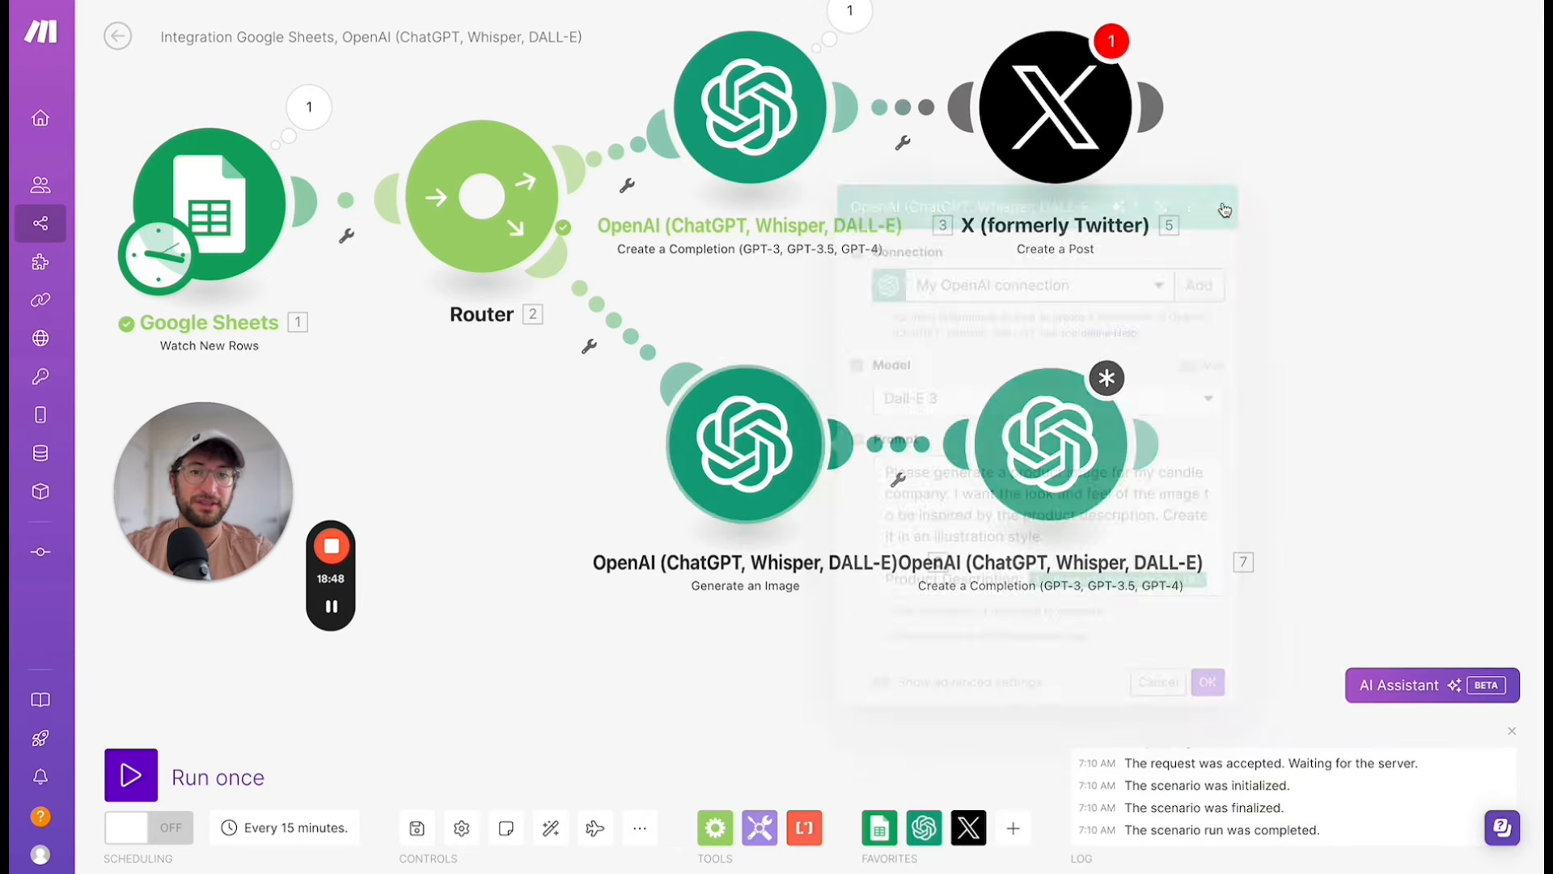
pyautogui.scroll(-3, 1262, 485)
pyautogui.click(1264, 496)
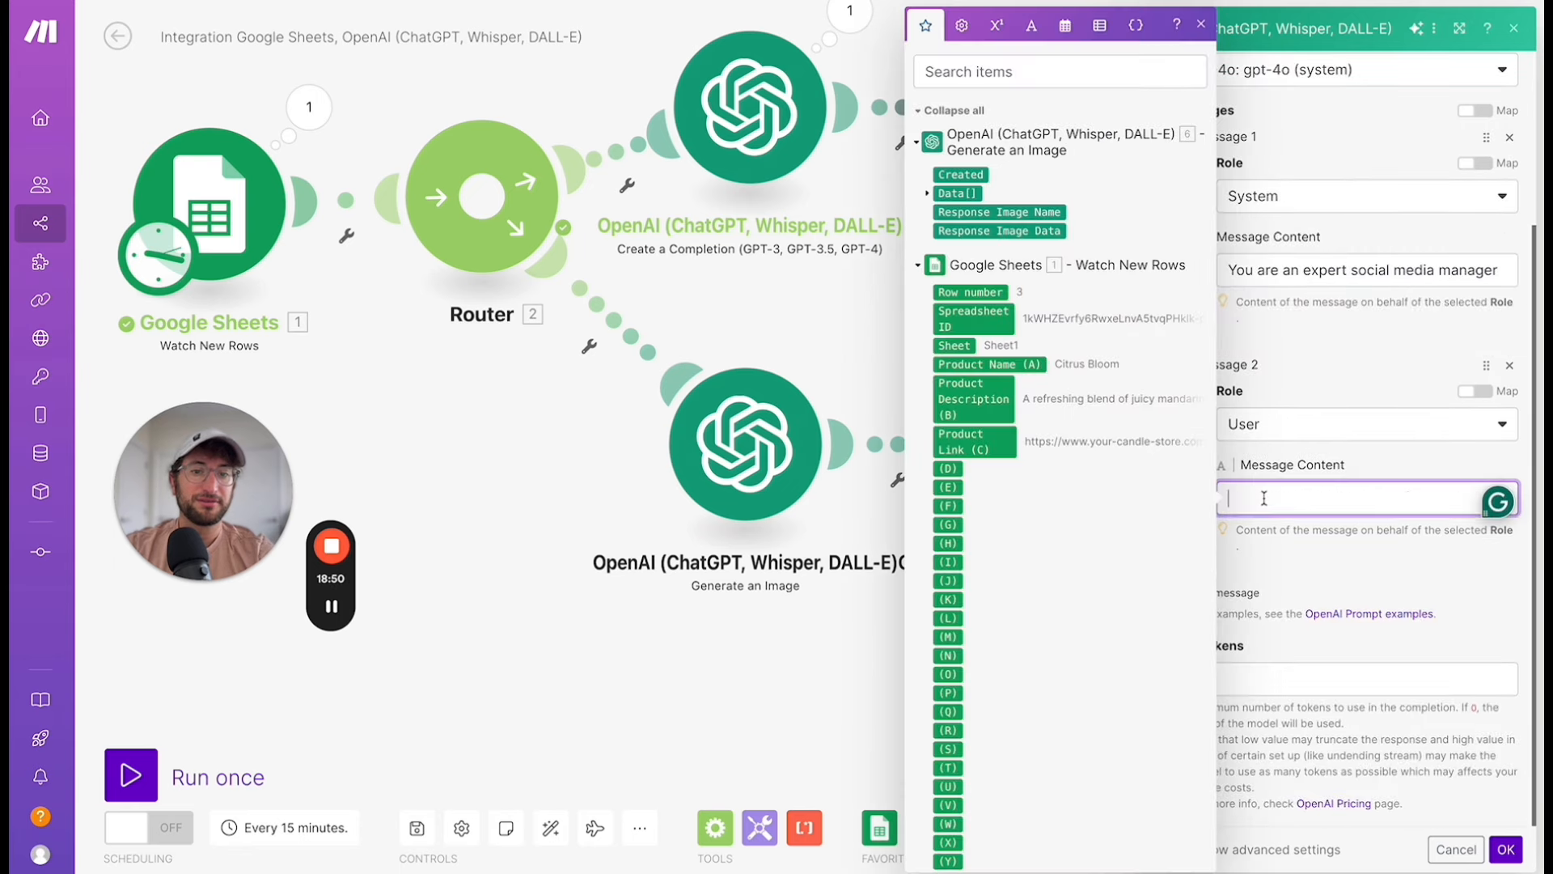
pyautogui.write('Please take the product information below, and turn it into a post for twitter. Do not use hashtags. Be sure to add a link to the product.  Product Name: 1.`0` Product Description: 1.`1` Product Link: 1.`2`')
# Replace the copied placeholders in the prompt with mapped Product Name (A), Product Description (B) and Product Link (C) from Google Sheets.
pyautogui.click(1275, 673)
pyautogui.click(1386, 605)
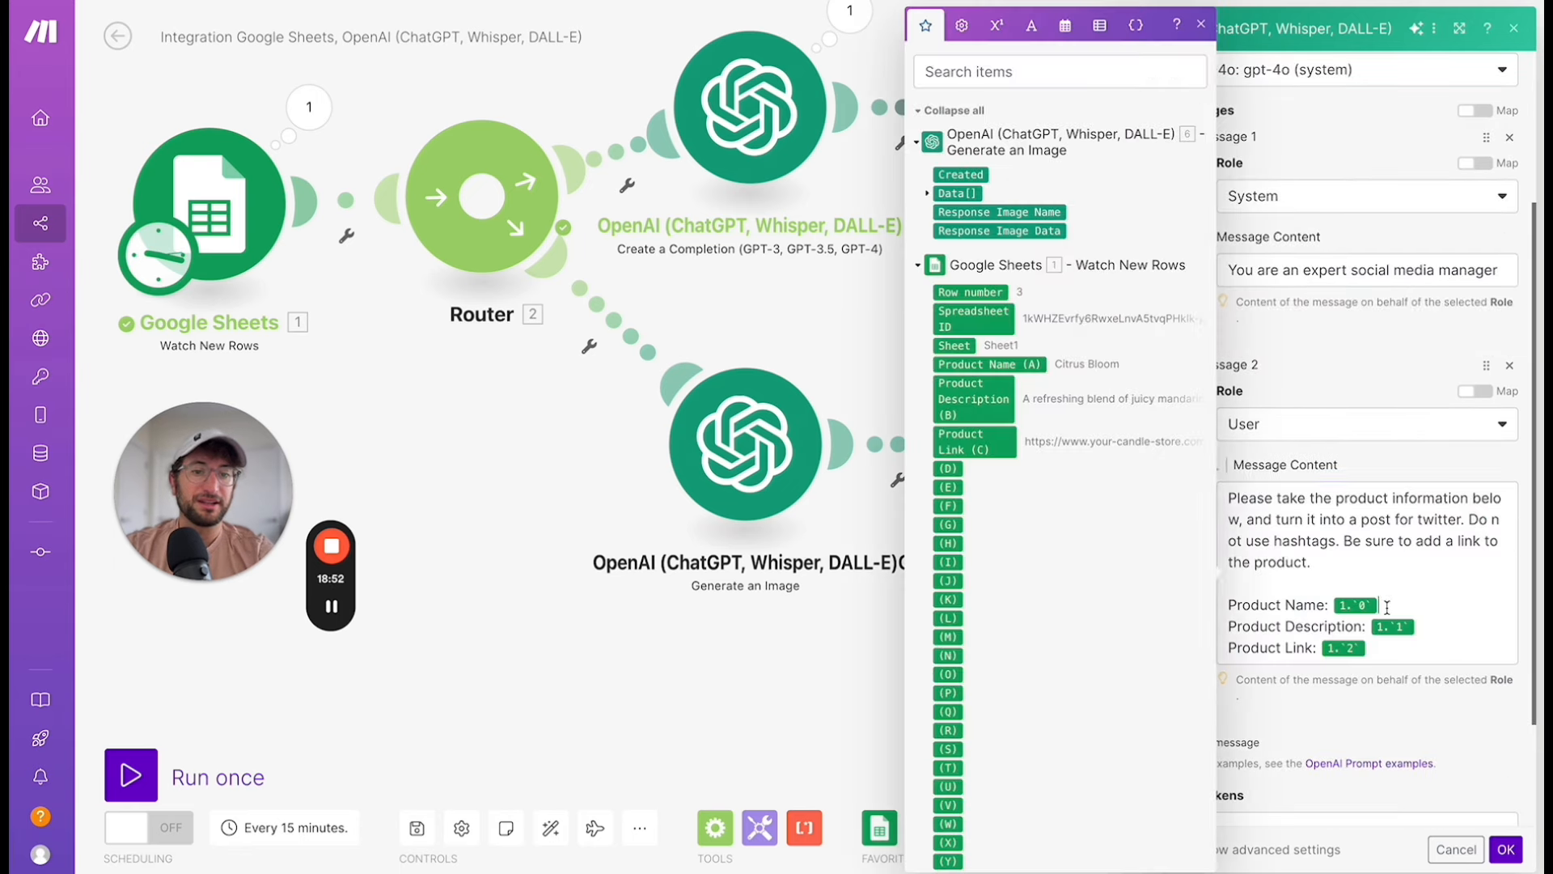
pyautogui.press('BackSpace')
pyautogui.click(1454, 631)
pyautogui.press('BackSpace')
pyautogui.press('Down')
pyautogui.press('BackSpace')
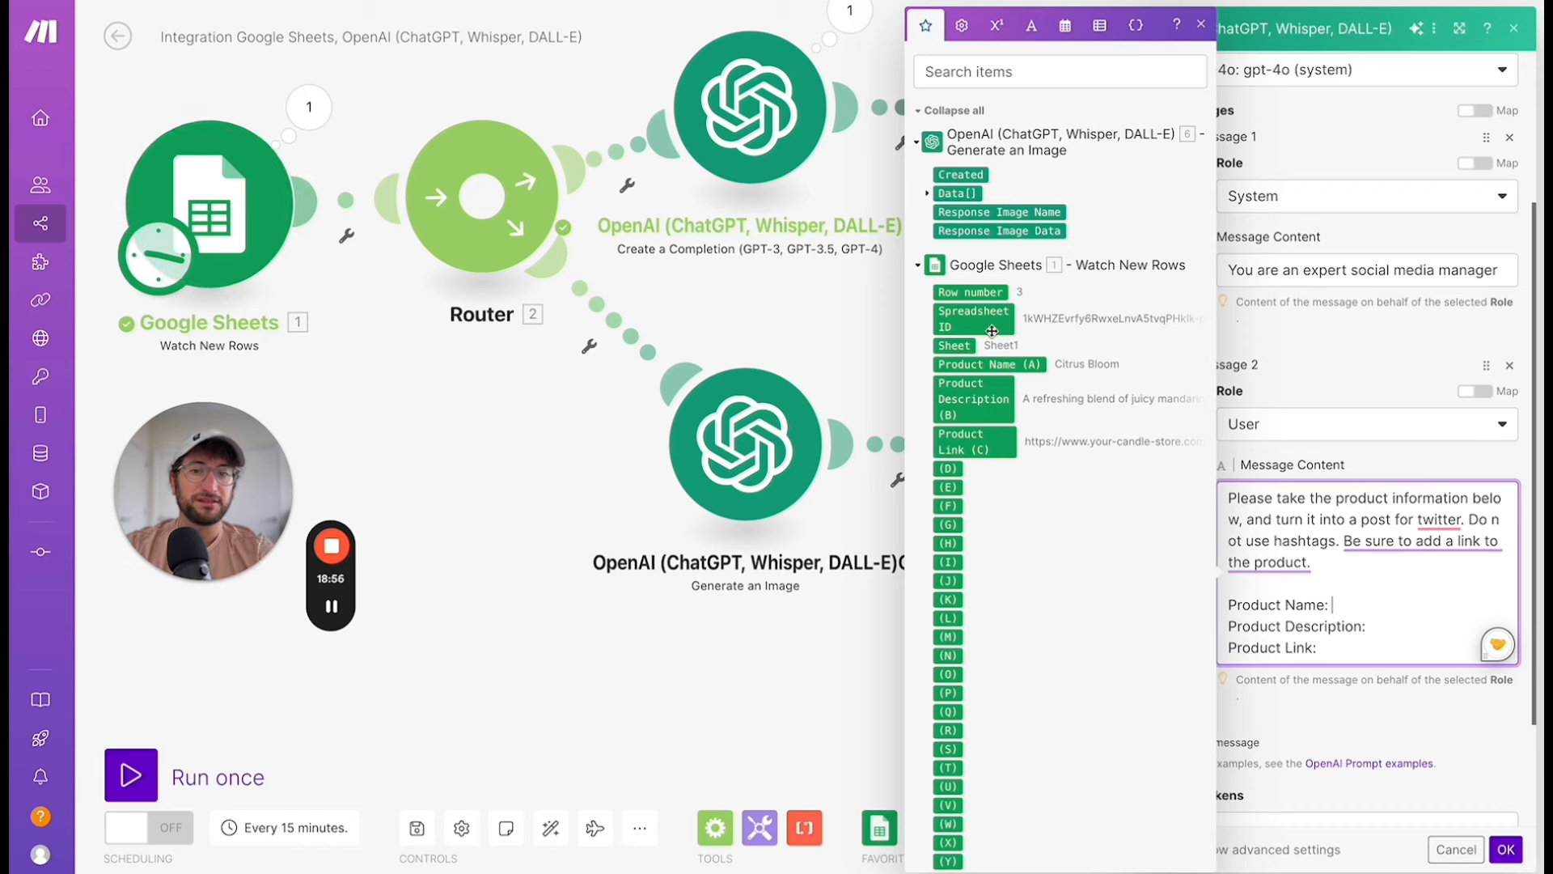
pyautogui.click(989, 364)
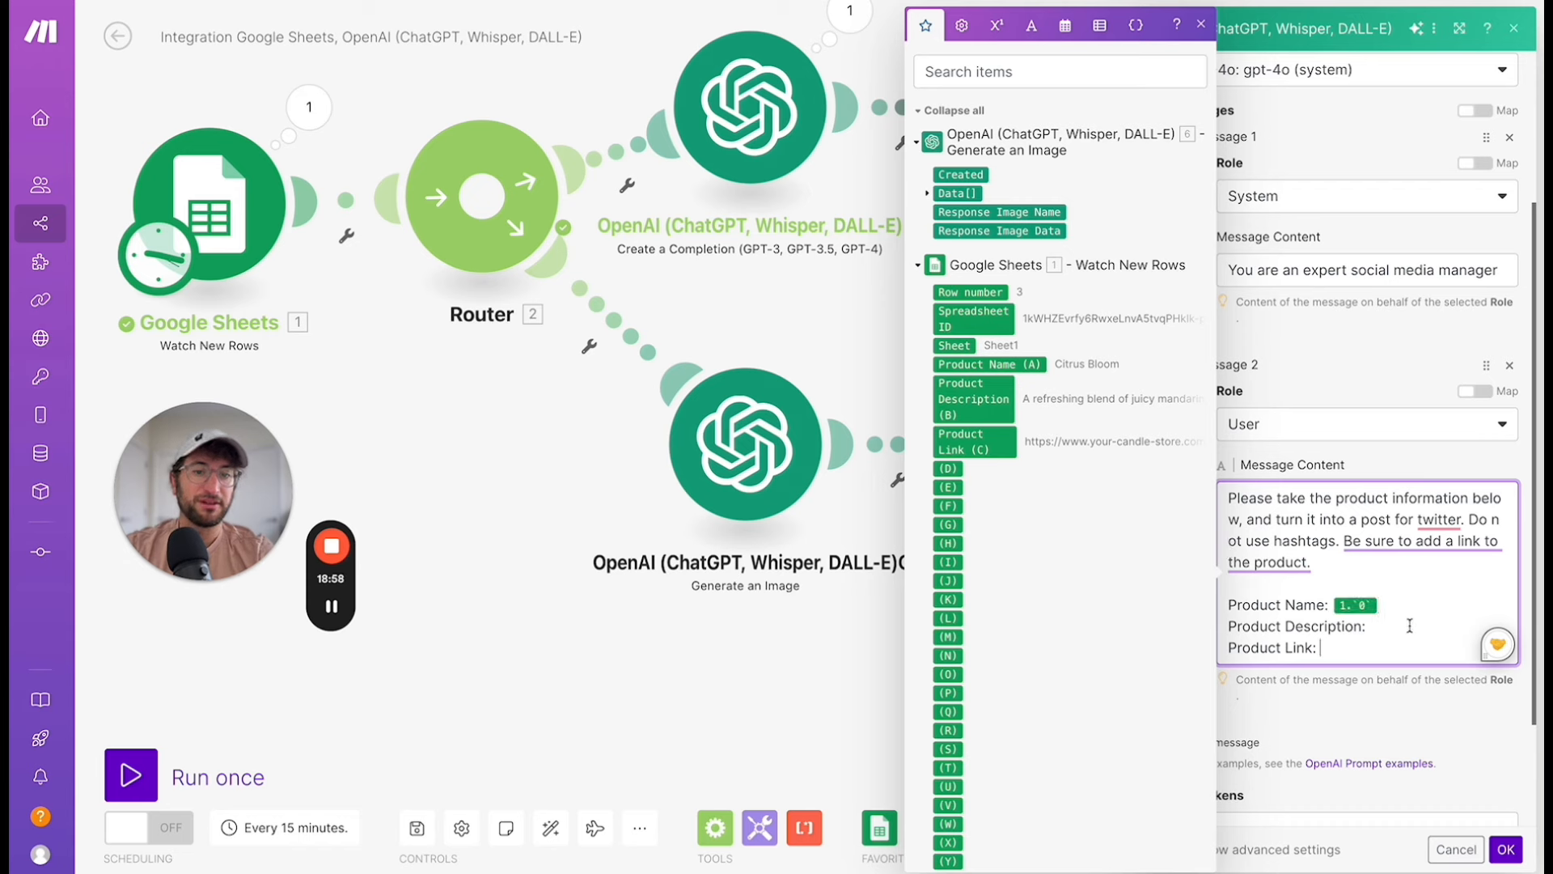
pyautogui.click(1042, 399)
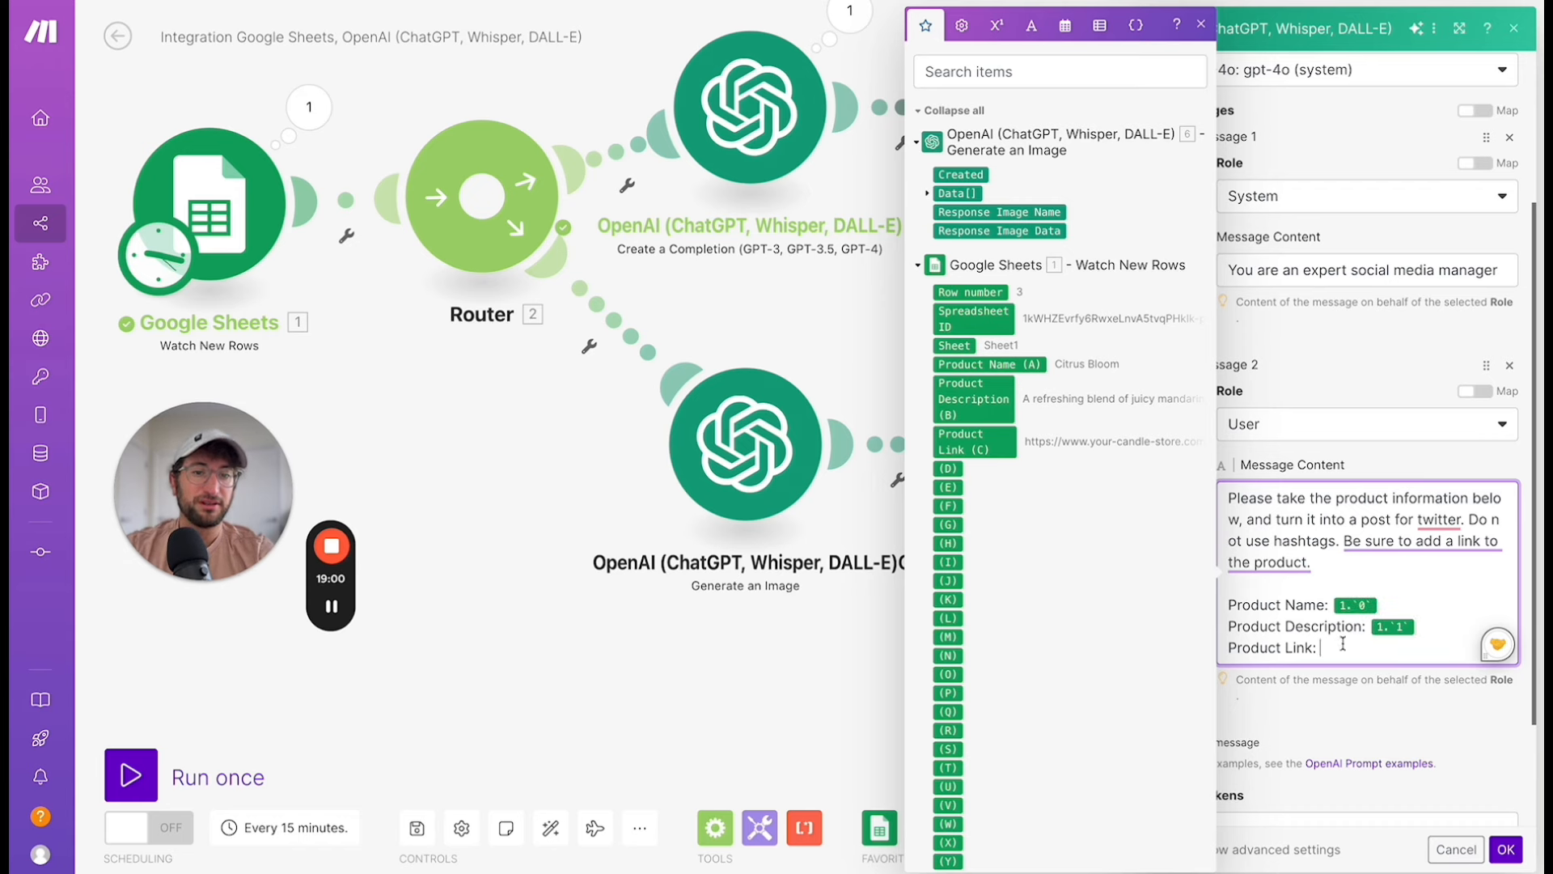
pyautogui.click(983, 442)
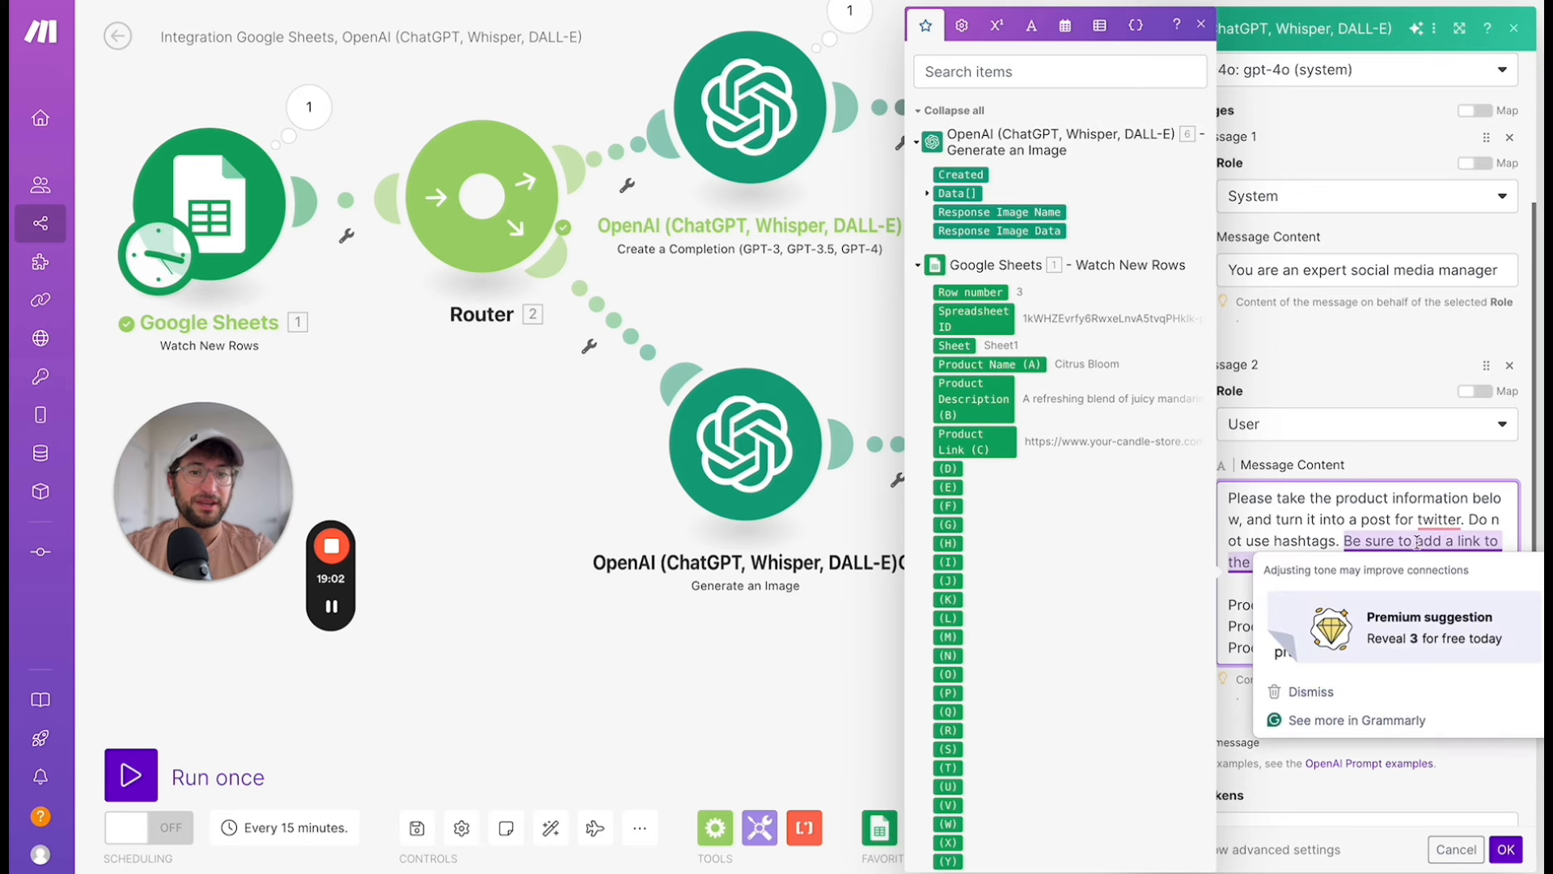
# Change "twitter" to "Instgram" in the prompt and replace the product link sentence with "Be sure to say "Link in Bio" in the description.".
pyautogui.doubleClick(1440, 519)
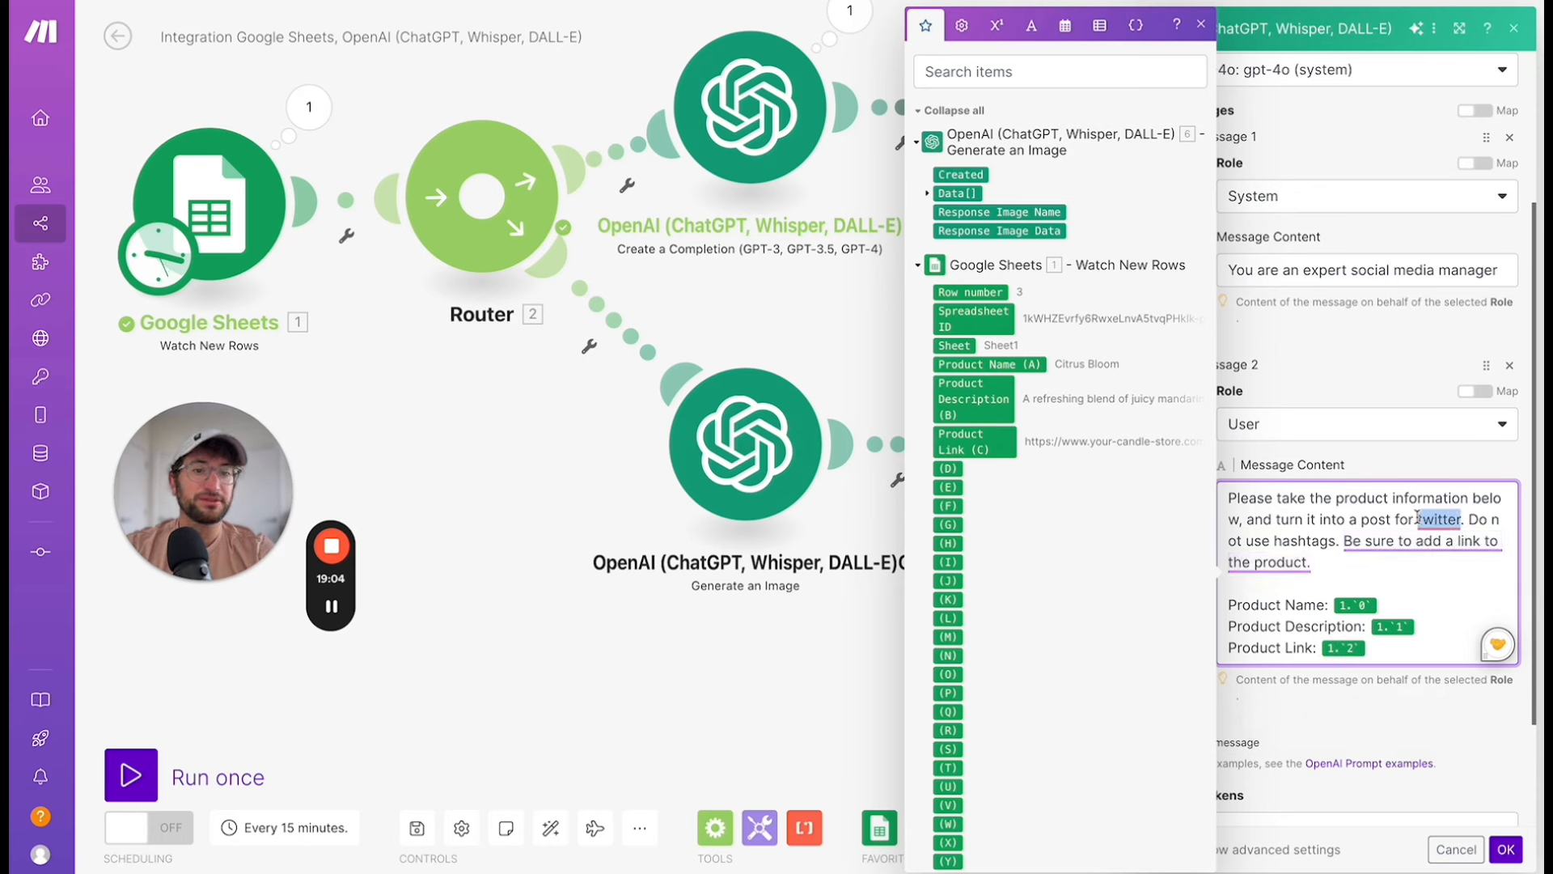
pyautogui.write('Instgram')
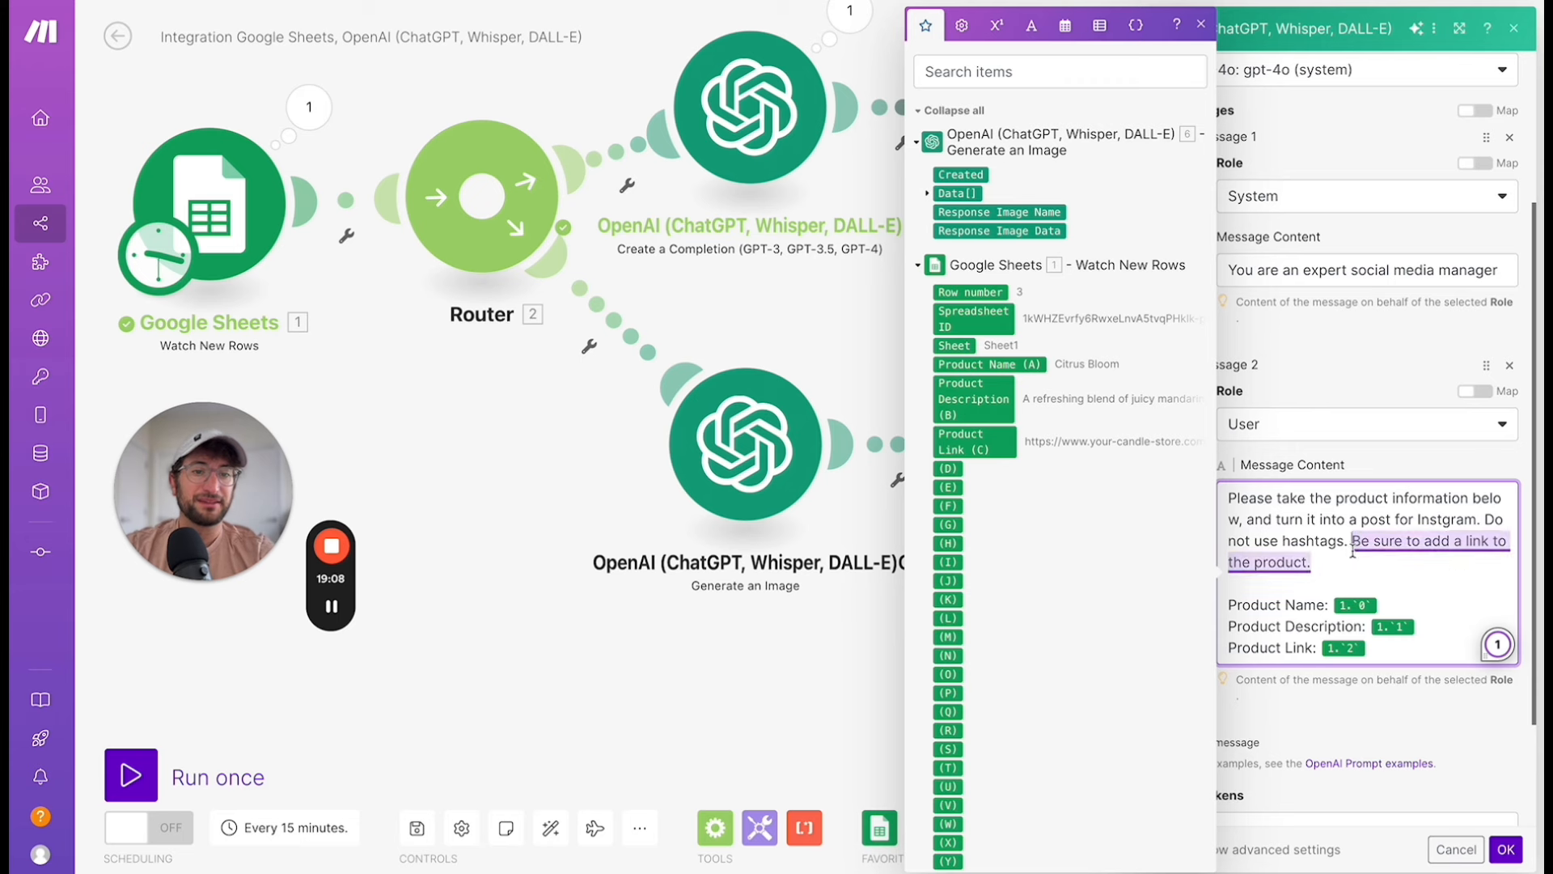
pyautogui.moveTo(1352, 560)
pyautogui.press('BackSpace')
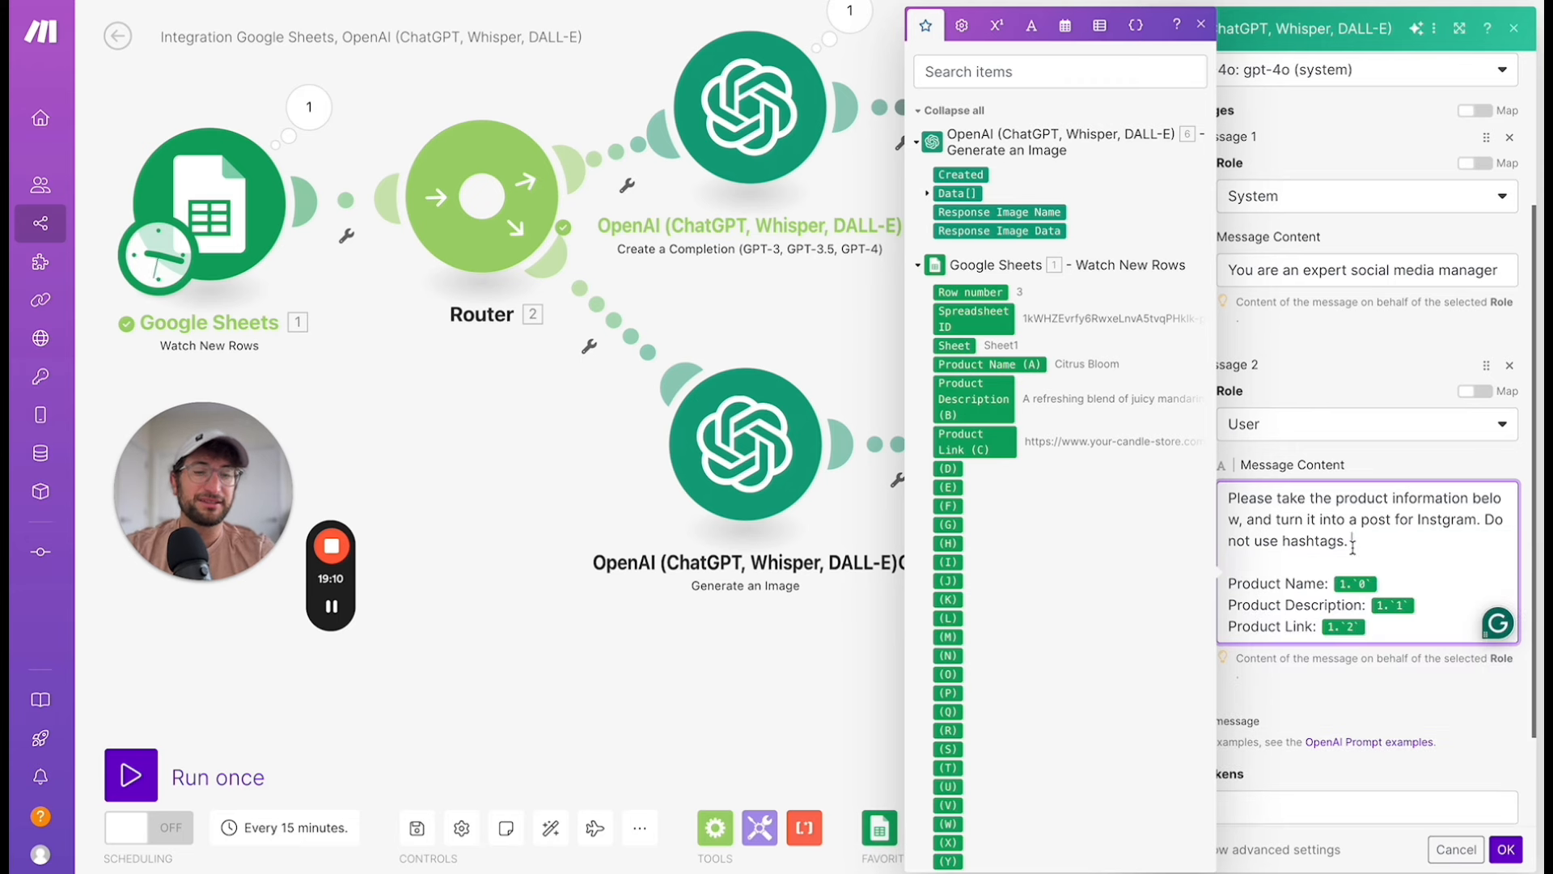
pyautogui.write('M')
pyautogui.press('BackSpace')
pyautogui.write('Be sure to say')
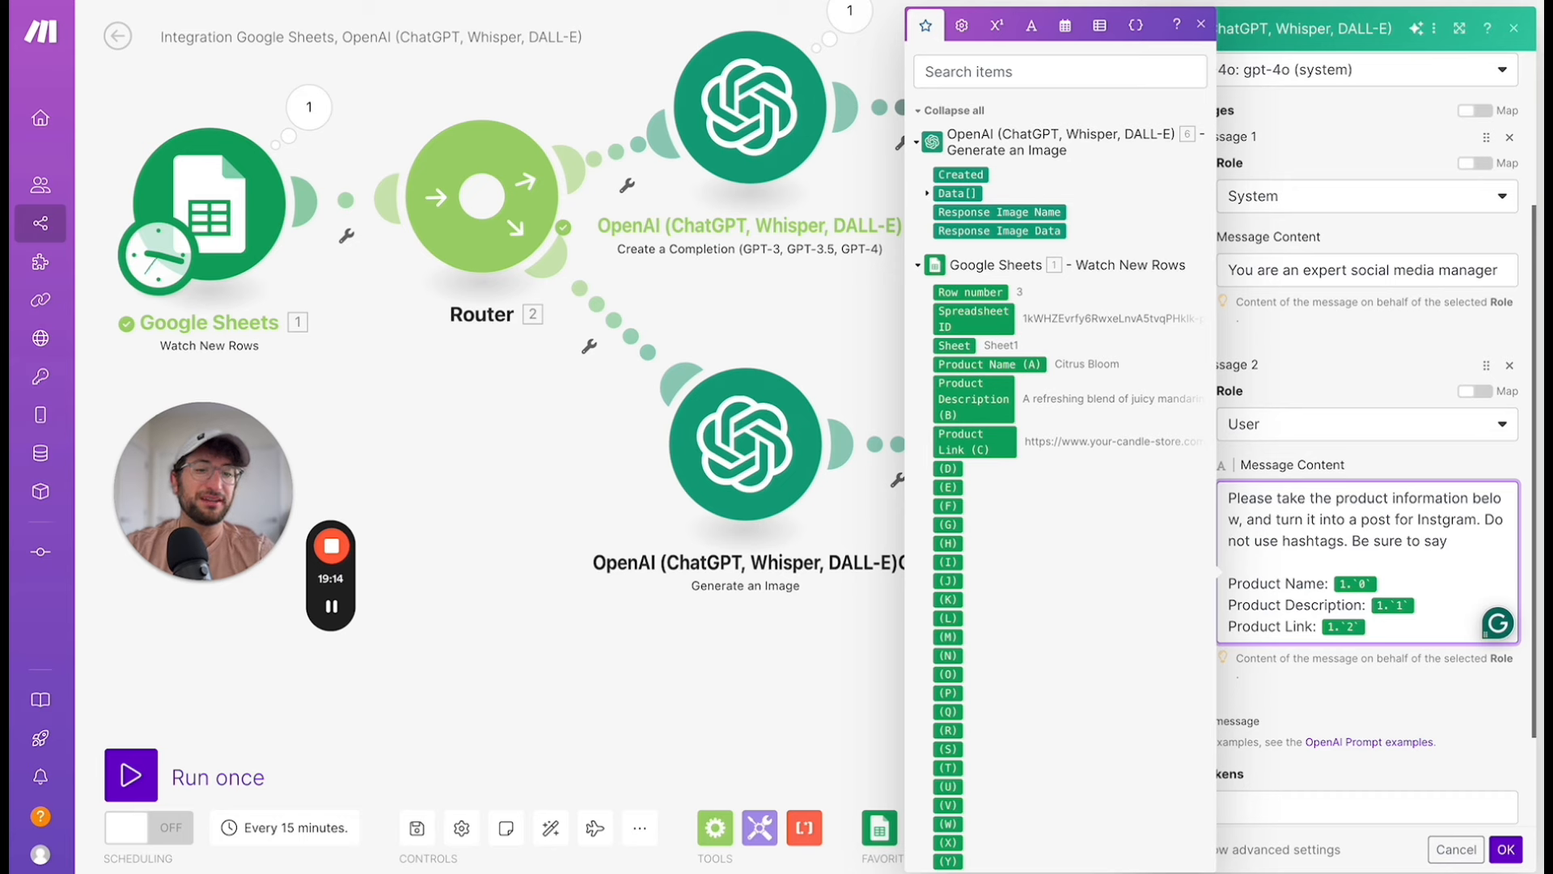
pyautogui.write(' "Link in')
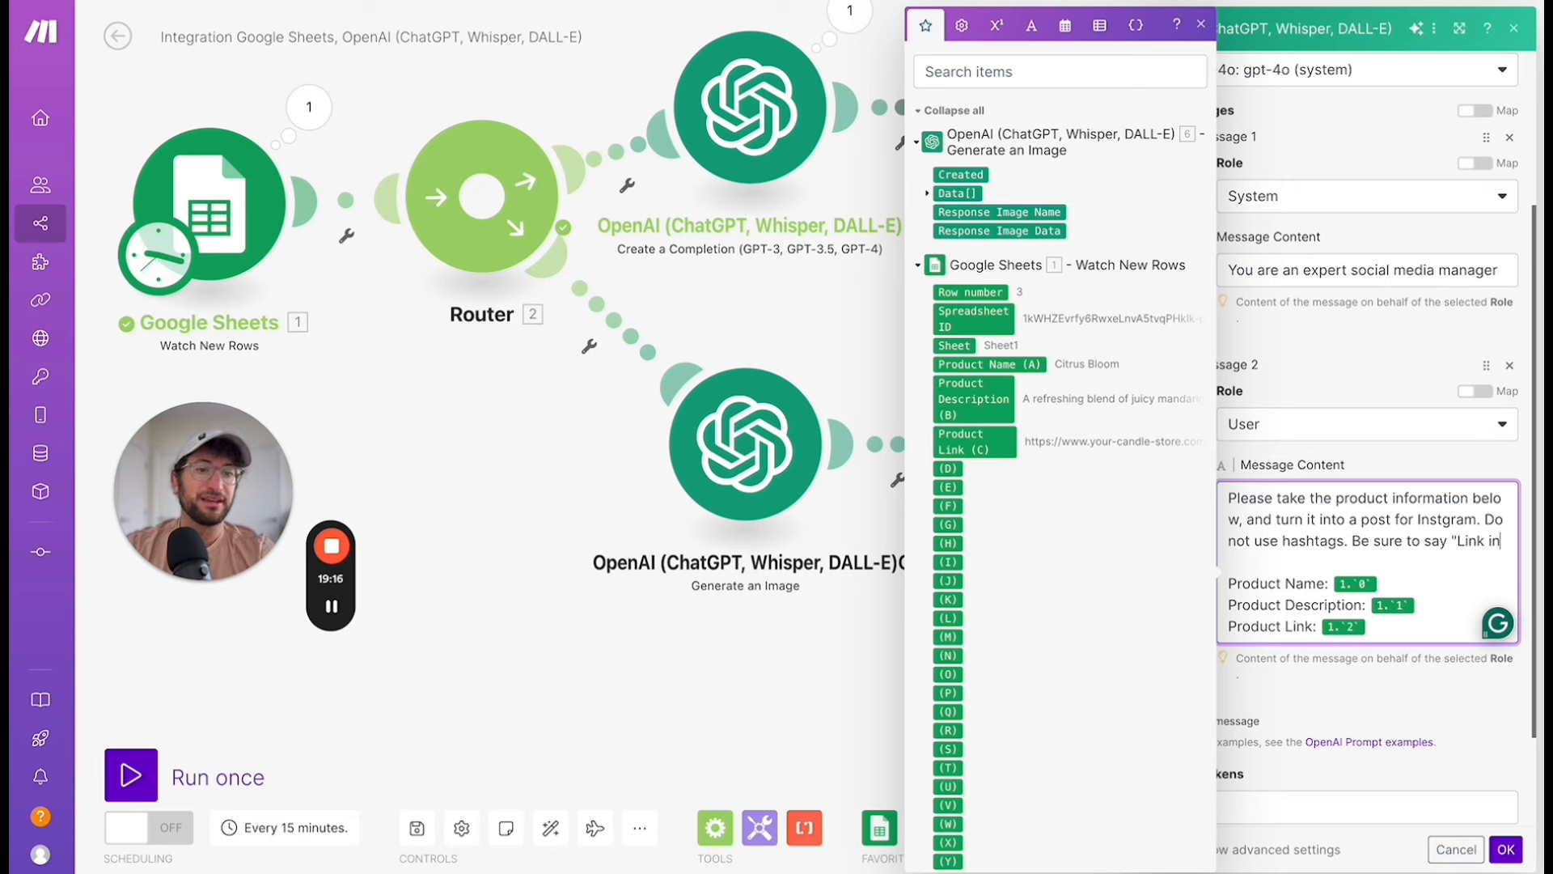
pyautogui.write(' Bio" in the')
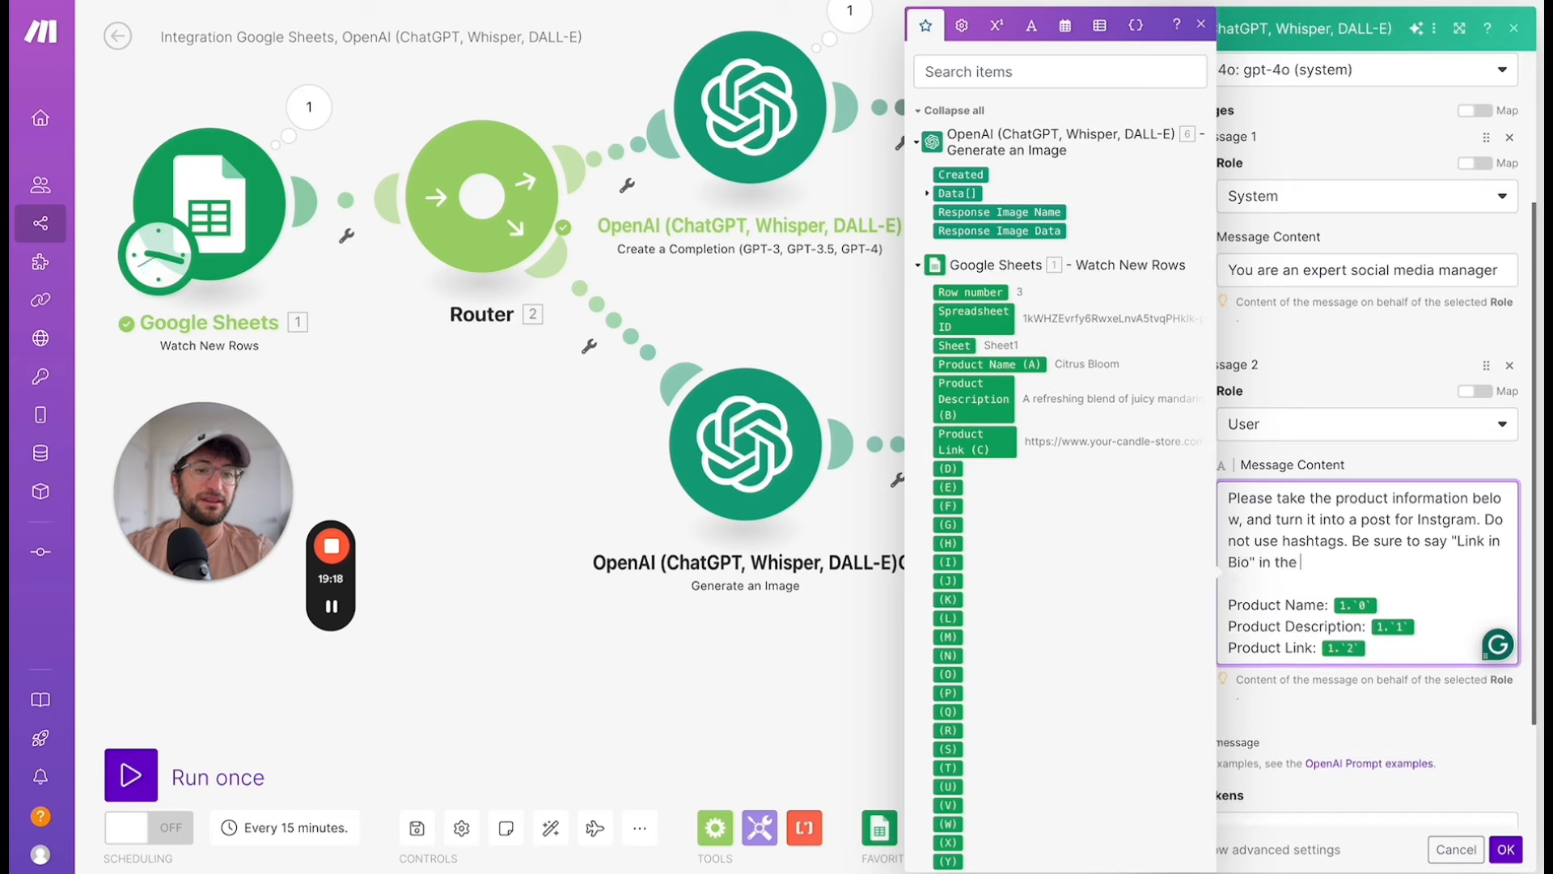
pyautogui.write(' description.')
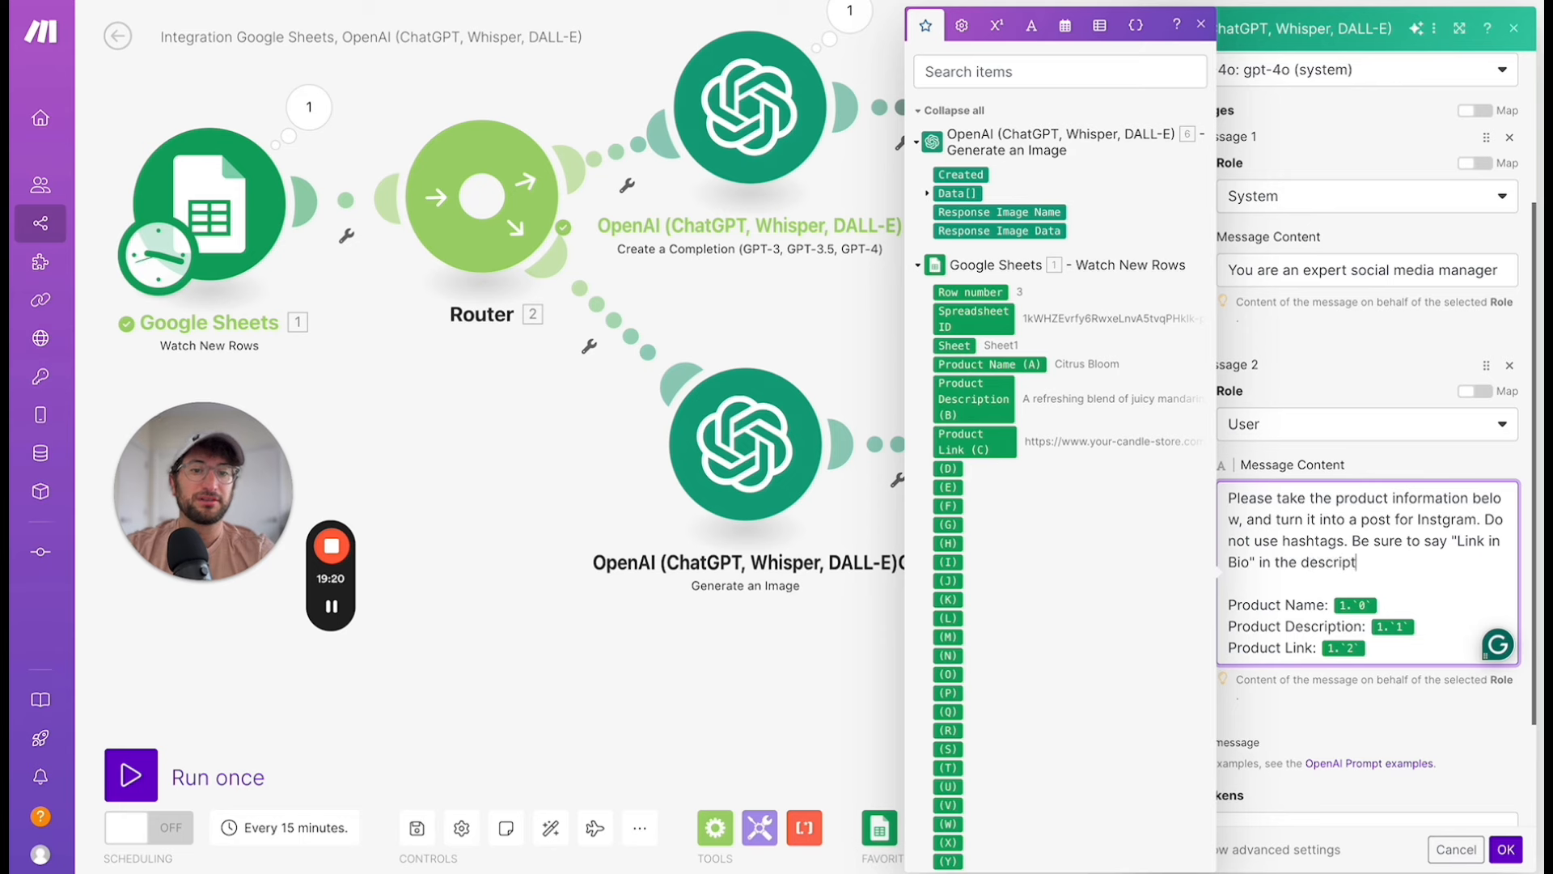
# Insert "post" before "description" in the prompt's "Link in Bio" sentence.
pyautogui.click(1302, 562)
pyautogui.write('socia')
pyautogui.press('BackSpace')
pyautogui.press('BackSpace')
pyautogui.press('BackSpace')
pyautogui.press('BackSpace')
pyautogui.press('BackSpace')
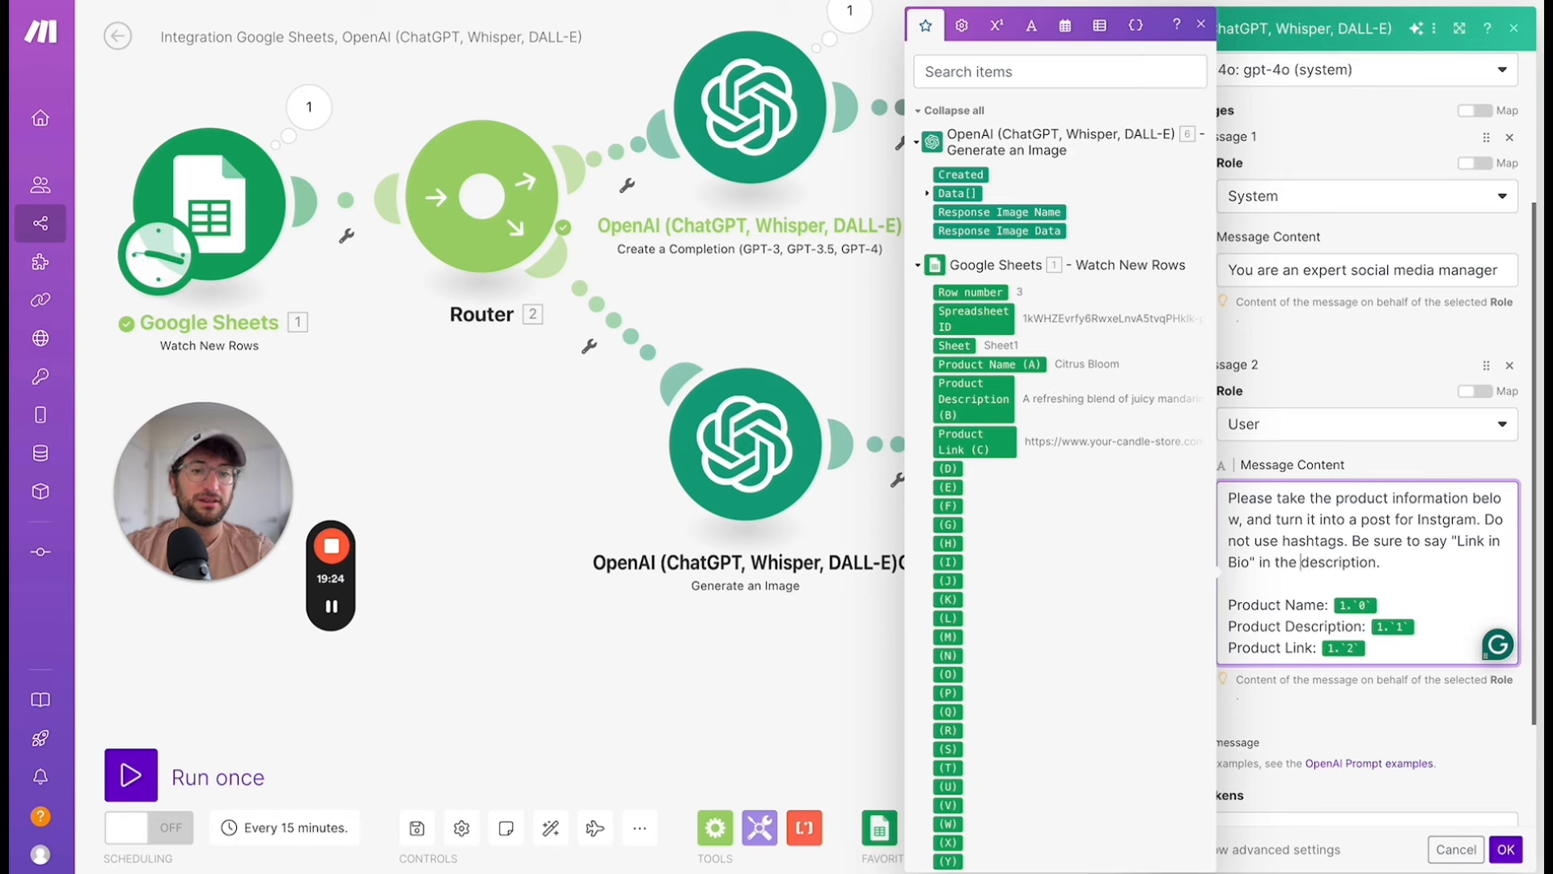
pyautogui.write('post')
pyautogui.click(1335, 703)
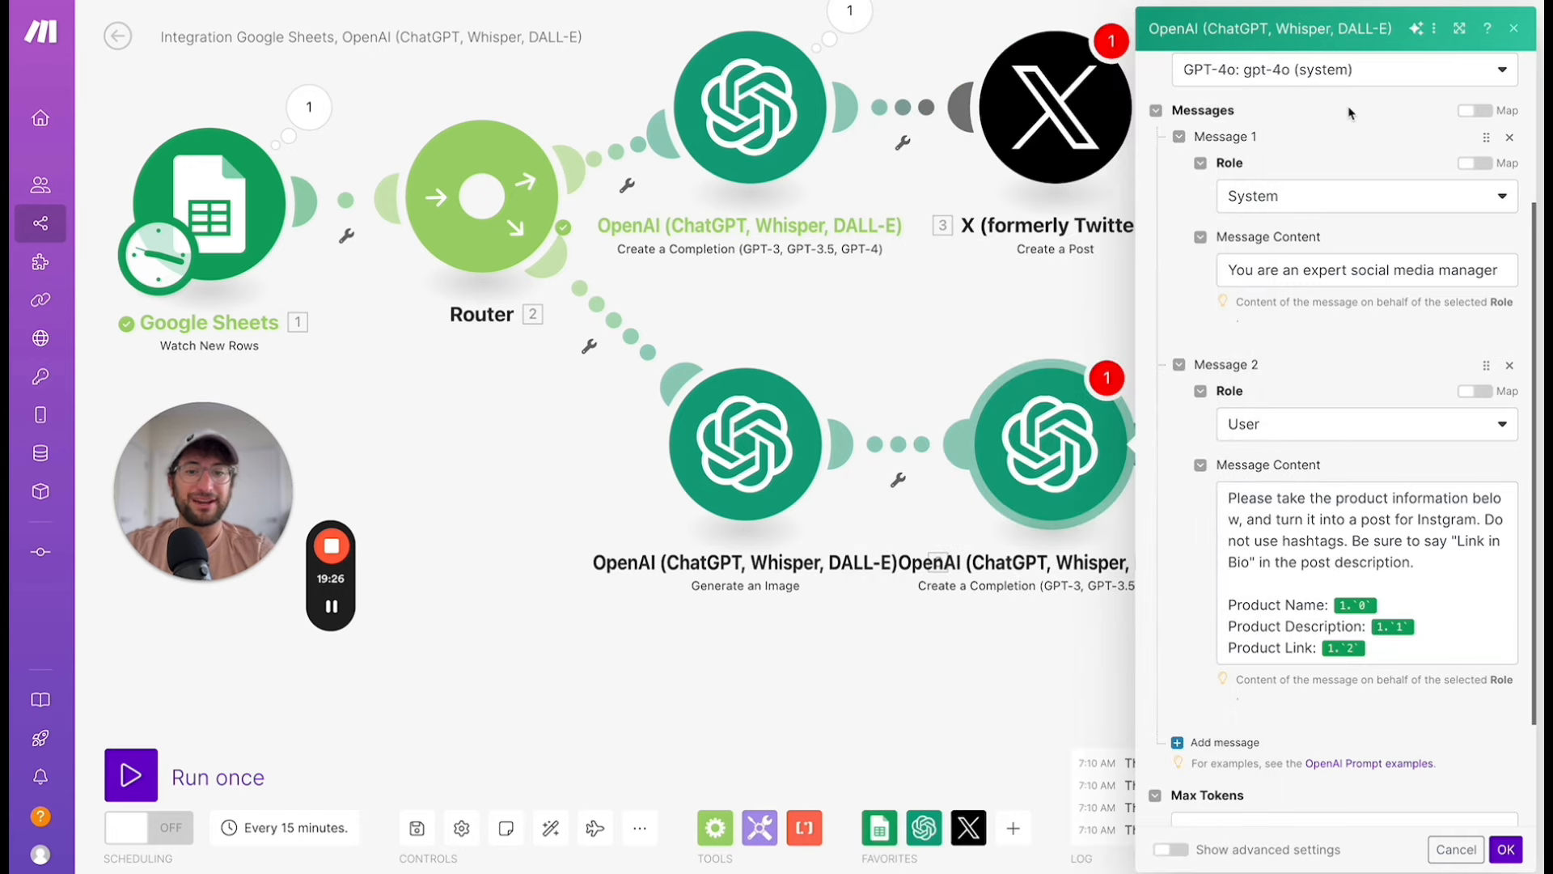
# Set Max Tokens to 2000 and save the completion module's settings.
pyautogui.moveTo(1282, 41); pyautogui.dragTo(1365, 683)
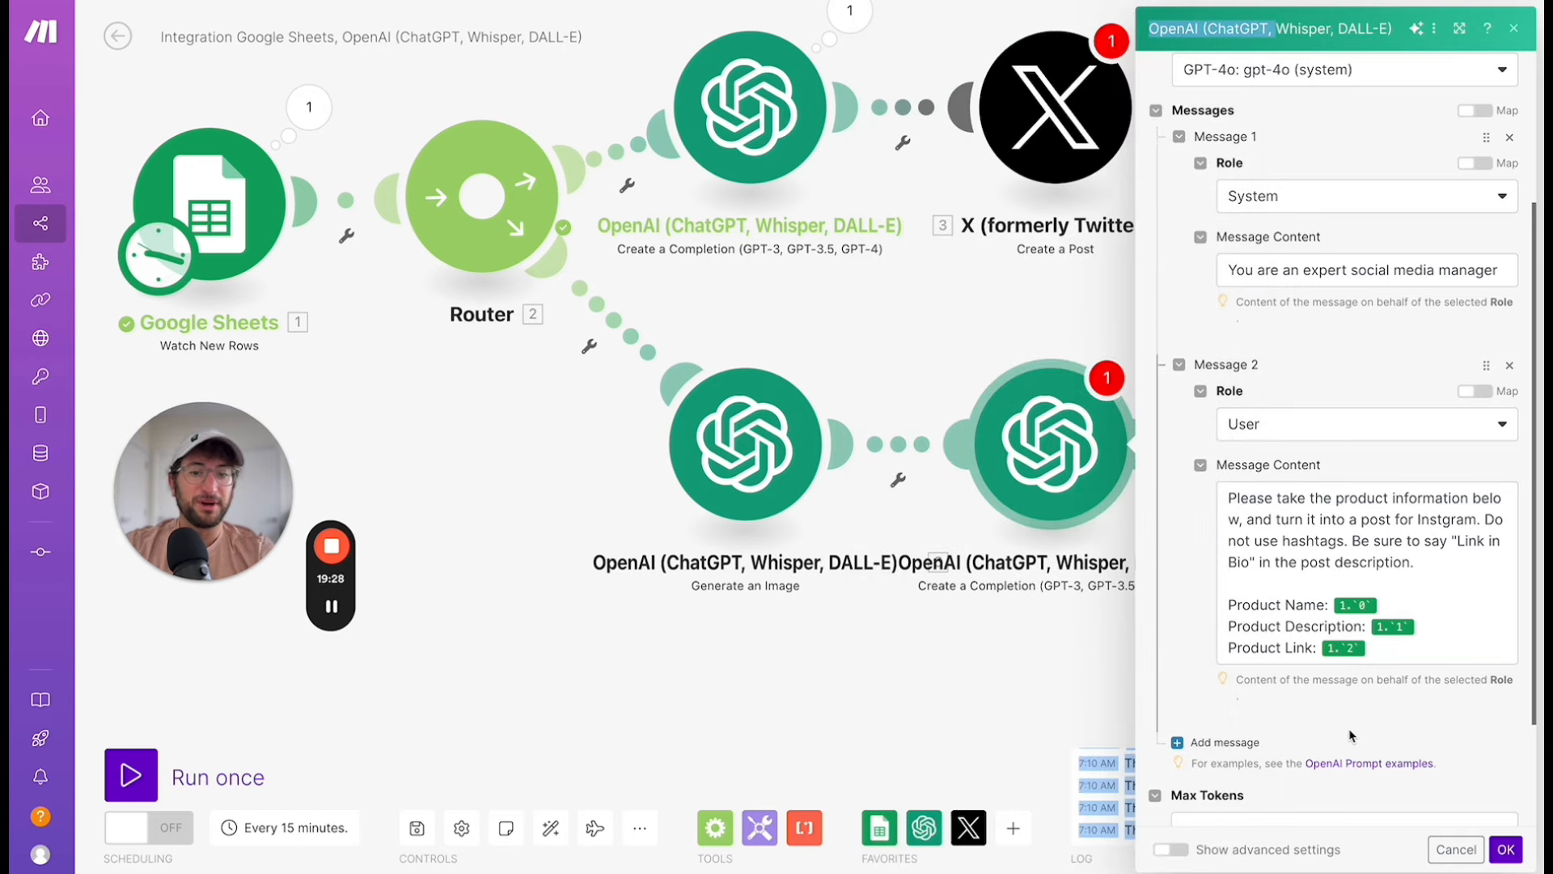
pyautogui.scroll(-2, 1349, 735)
pyautogui.click(1334, 677)
pyautogui.write('2000')
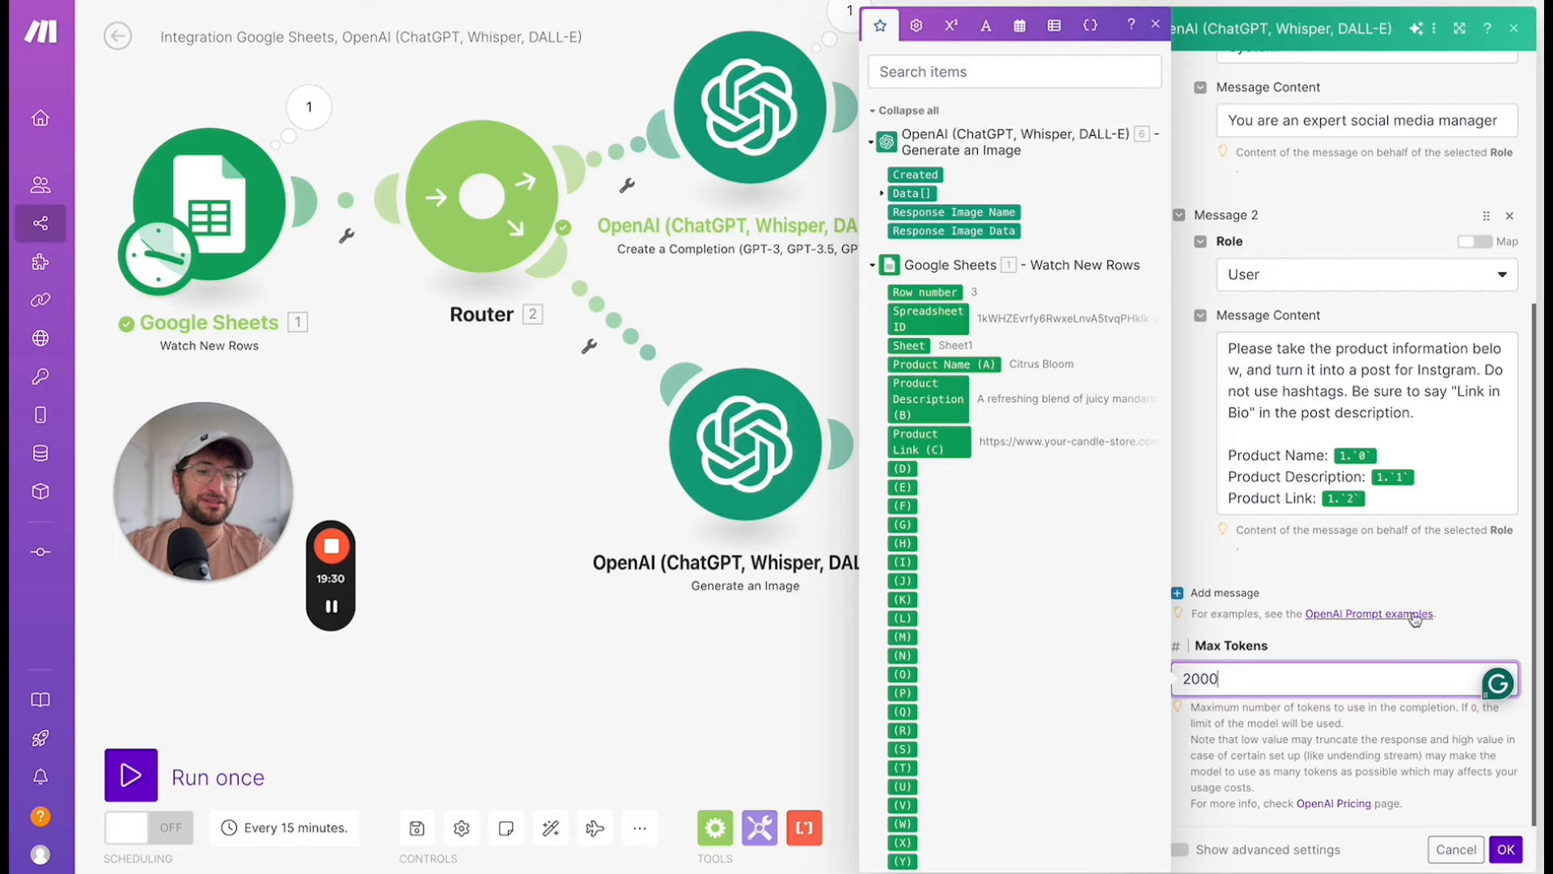
pyautogui.click(1434, 606)
pyautogui.click(1504, 847)
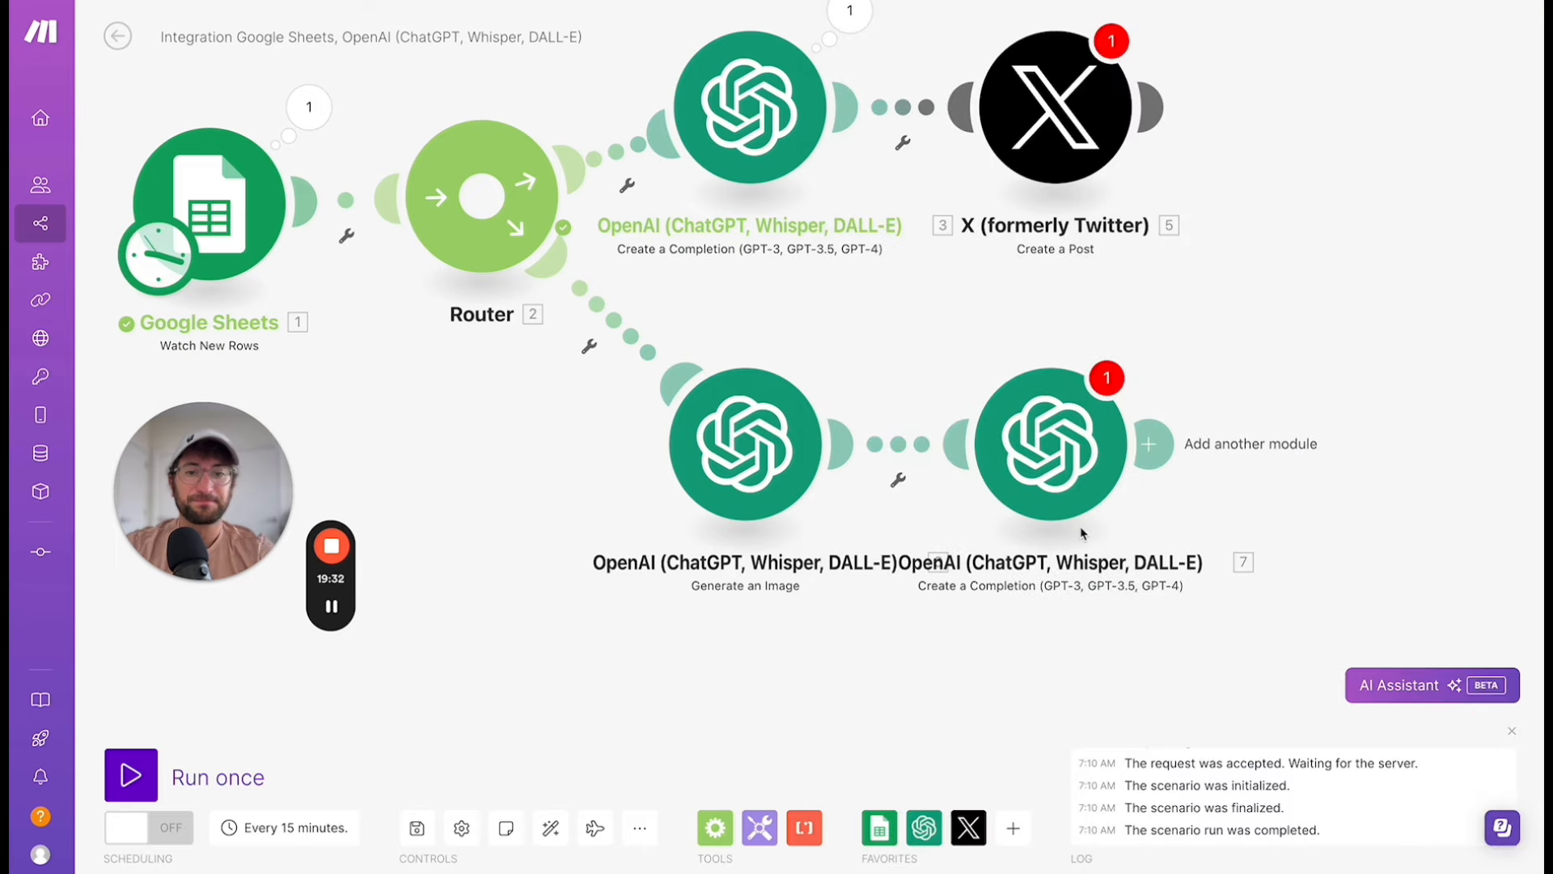
# Move the new completion module slightly closer to the Generate an Image module and a little lower on the canvas.
pyautogui.scroll(1, 842, 391)
pyautogui.scroll(-3, 842, 392)
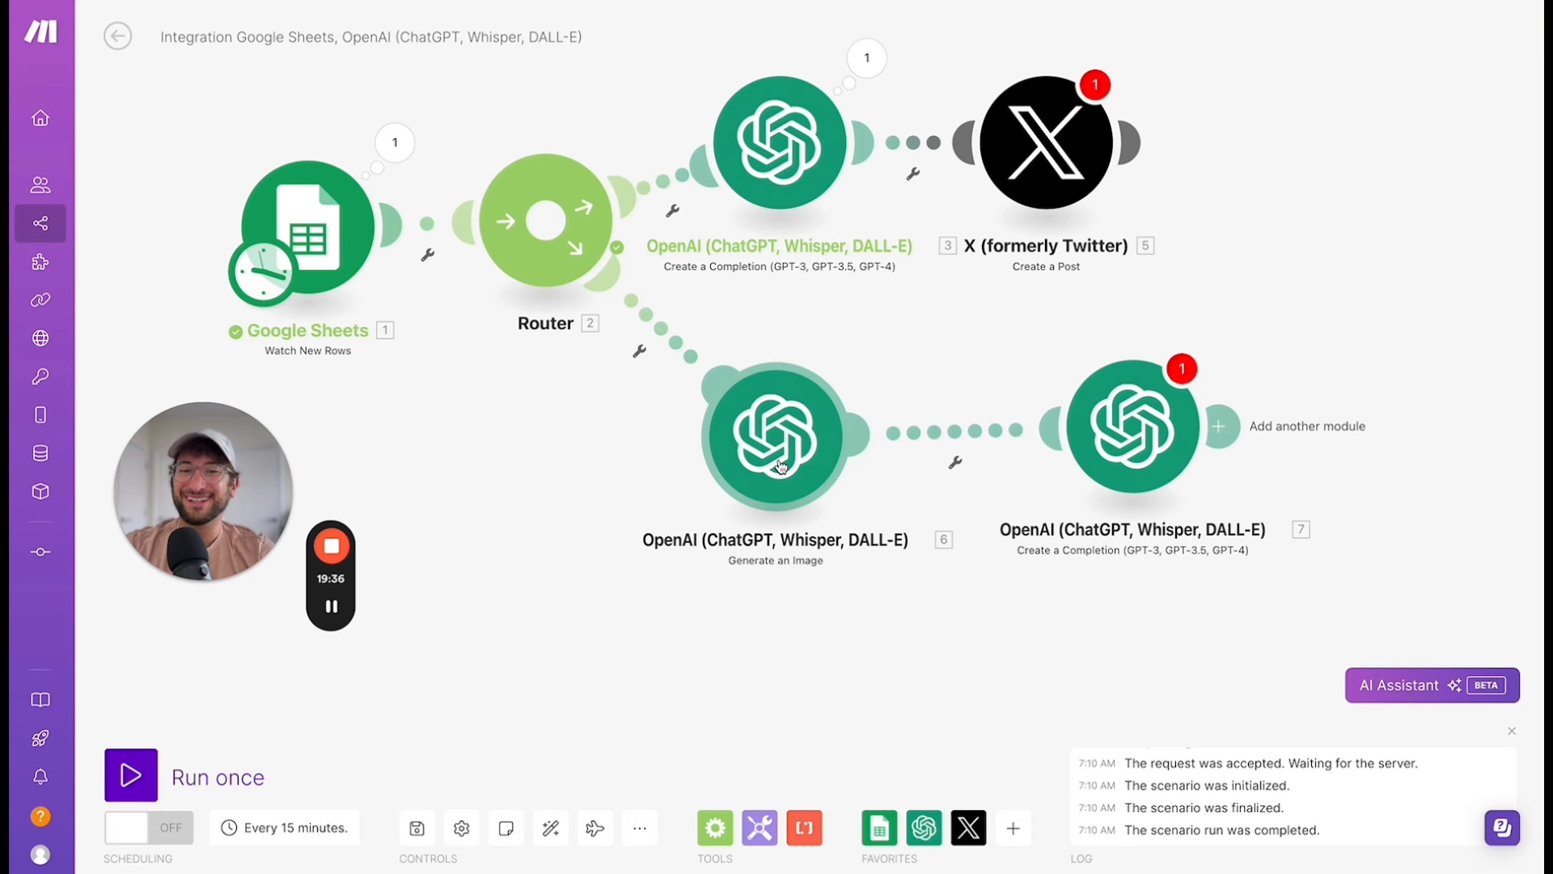
pyautogui.moveTo(1149, 435); pyautogui.dragTo(1122, 465)
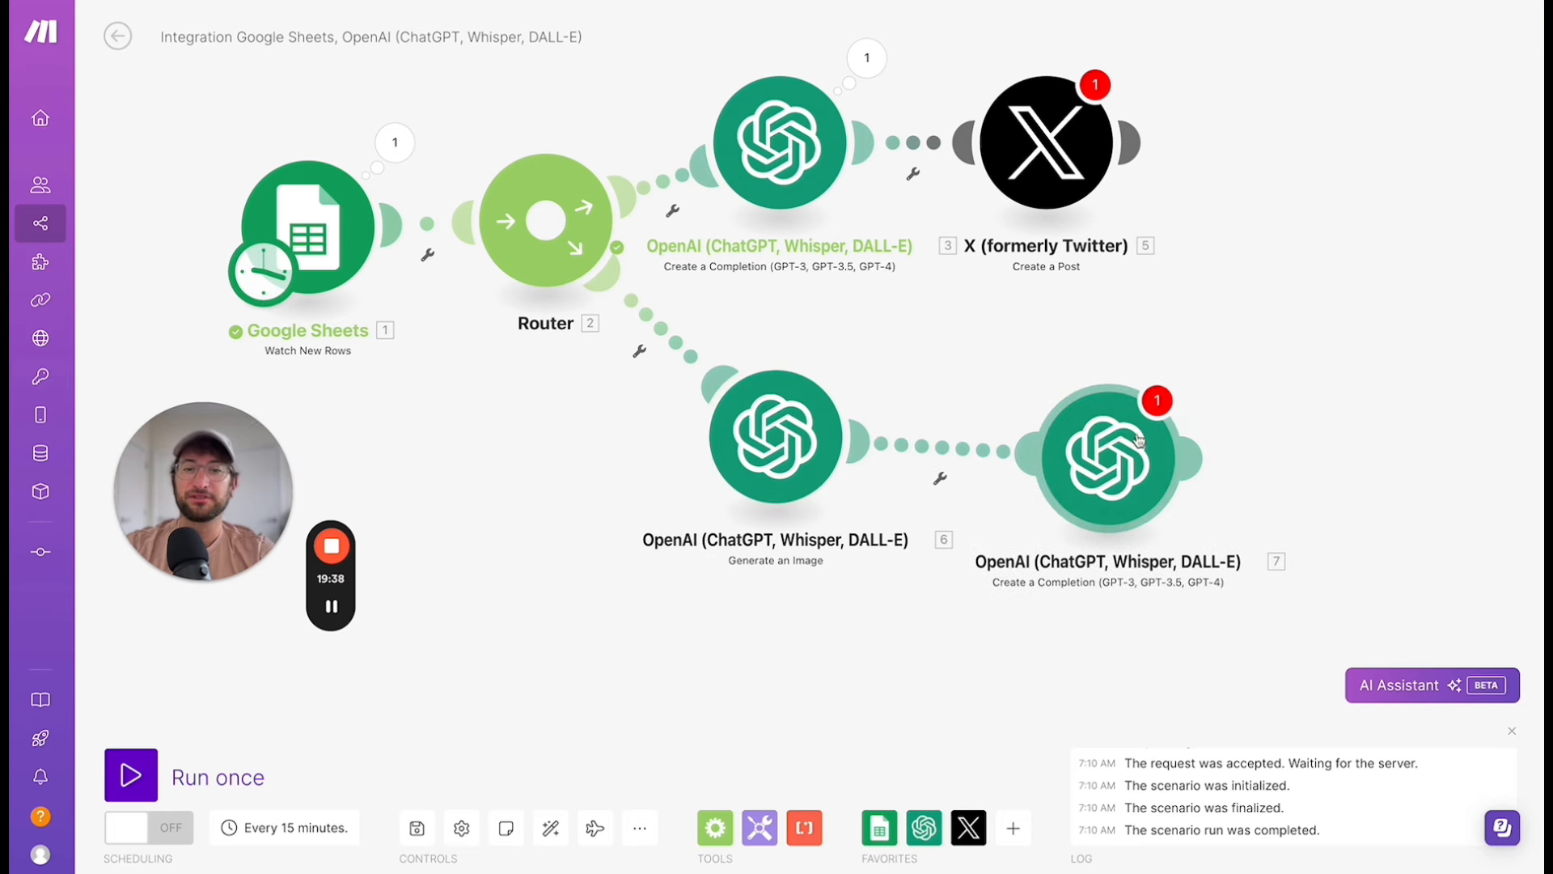
# Check the settings of the completion module that follows Generate an Image, then close them.
pyautogui.click(1067, 446)
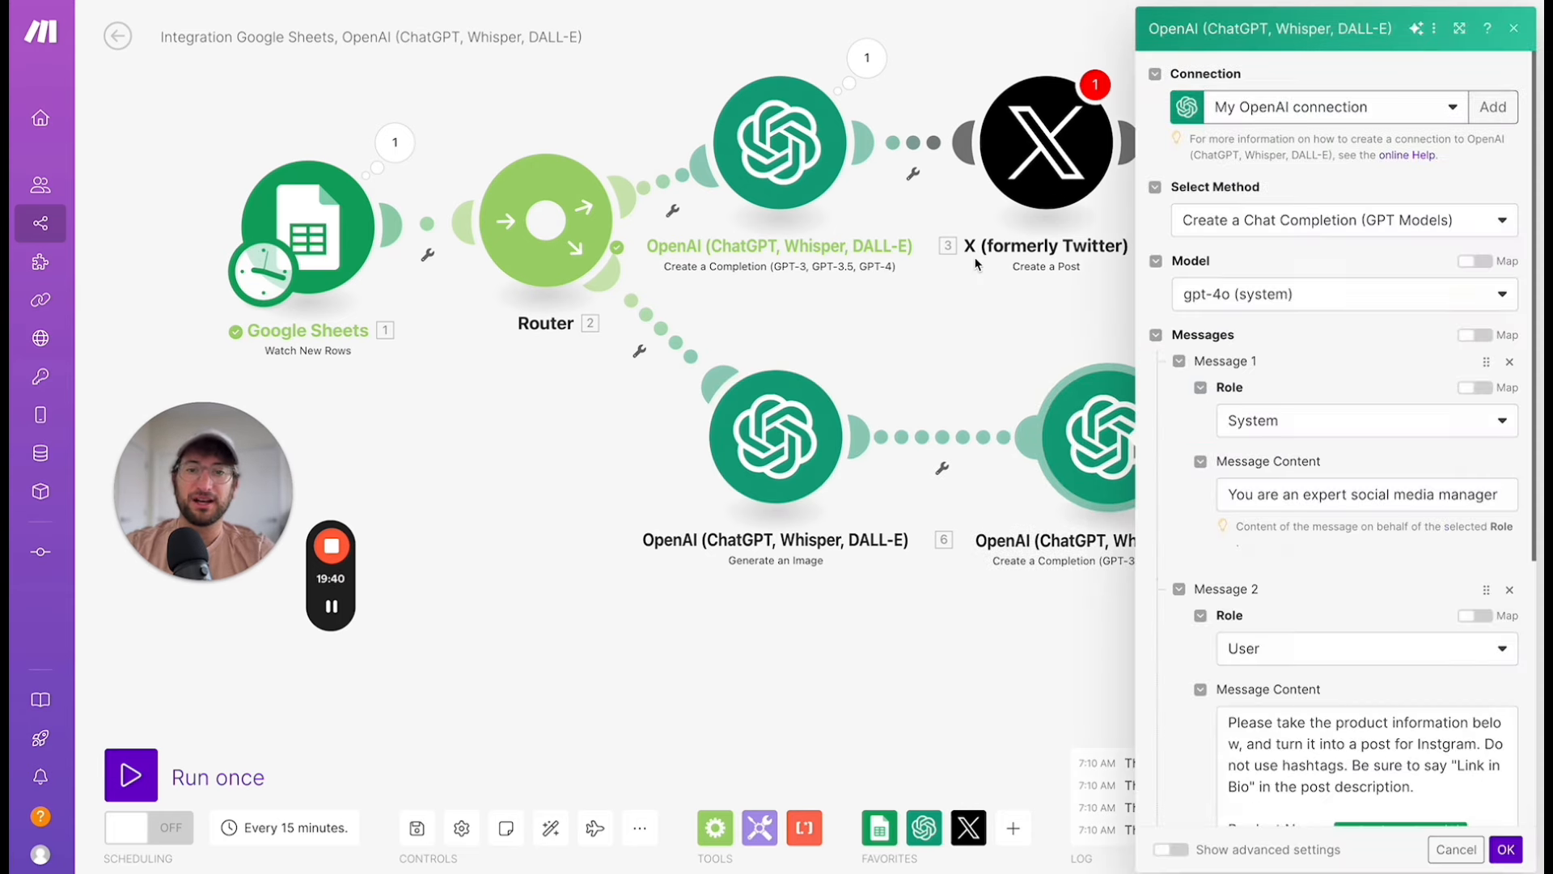
pyautogui.click(976, 265)
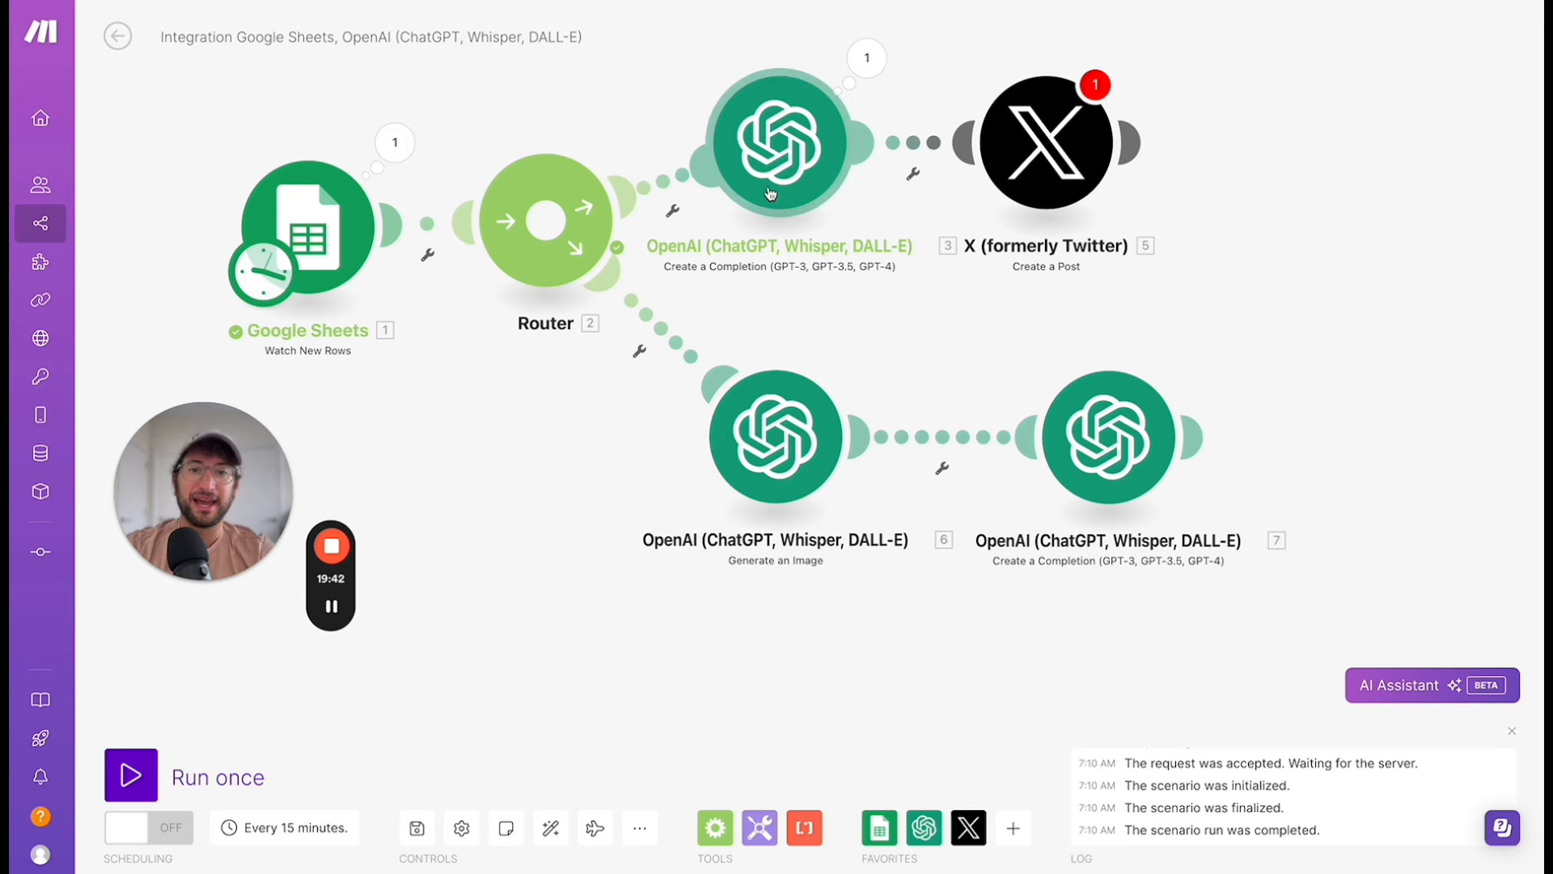
pyautogui.rightClick(1041, 154)
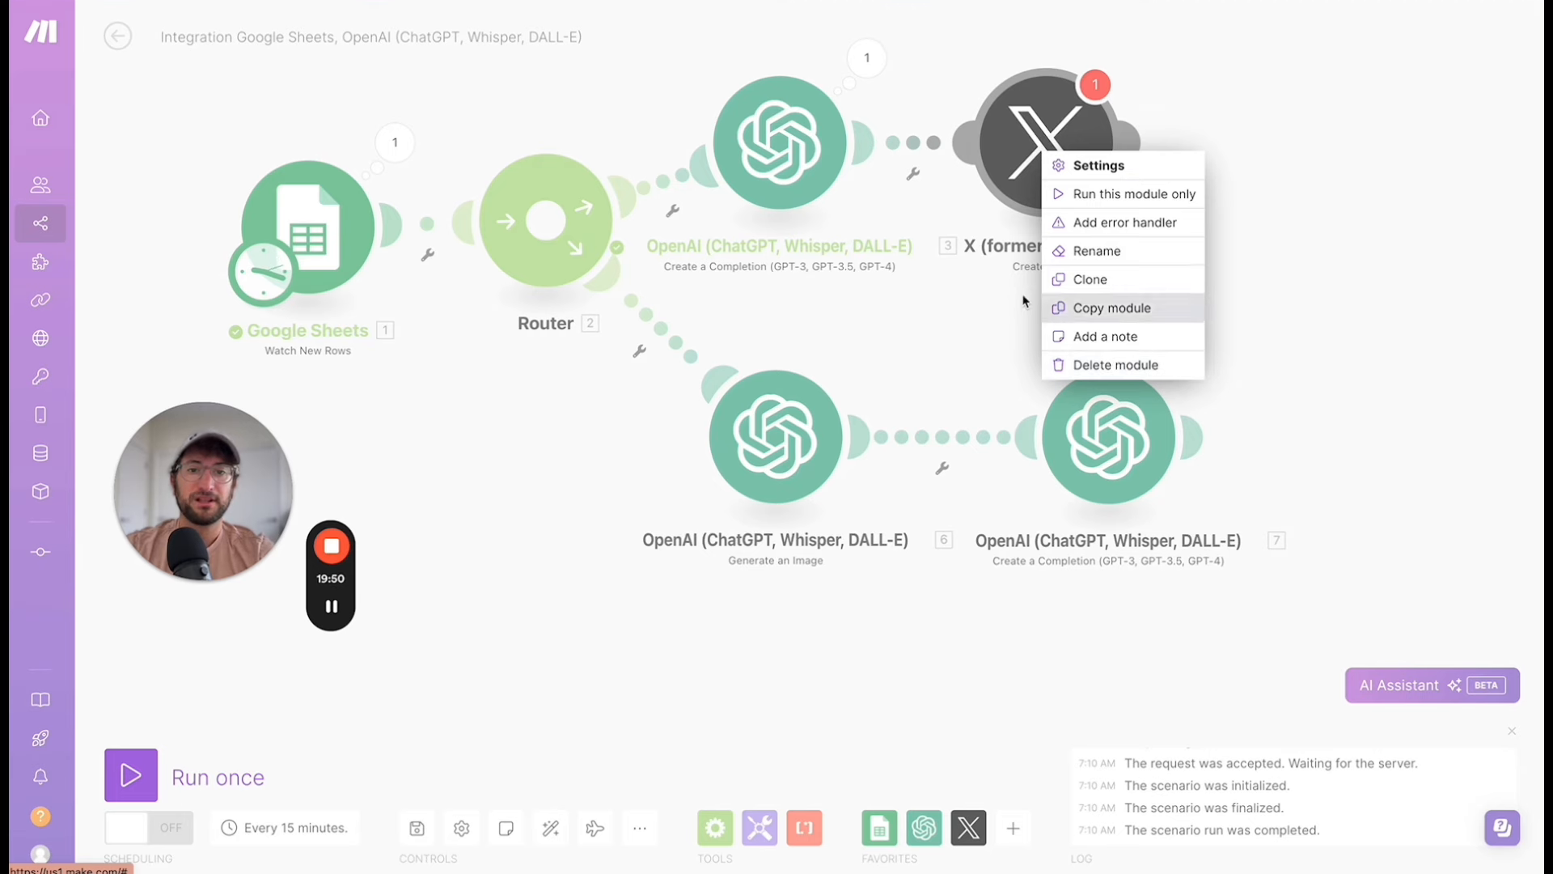
pyautogui.click(957, 318)
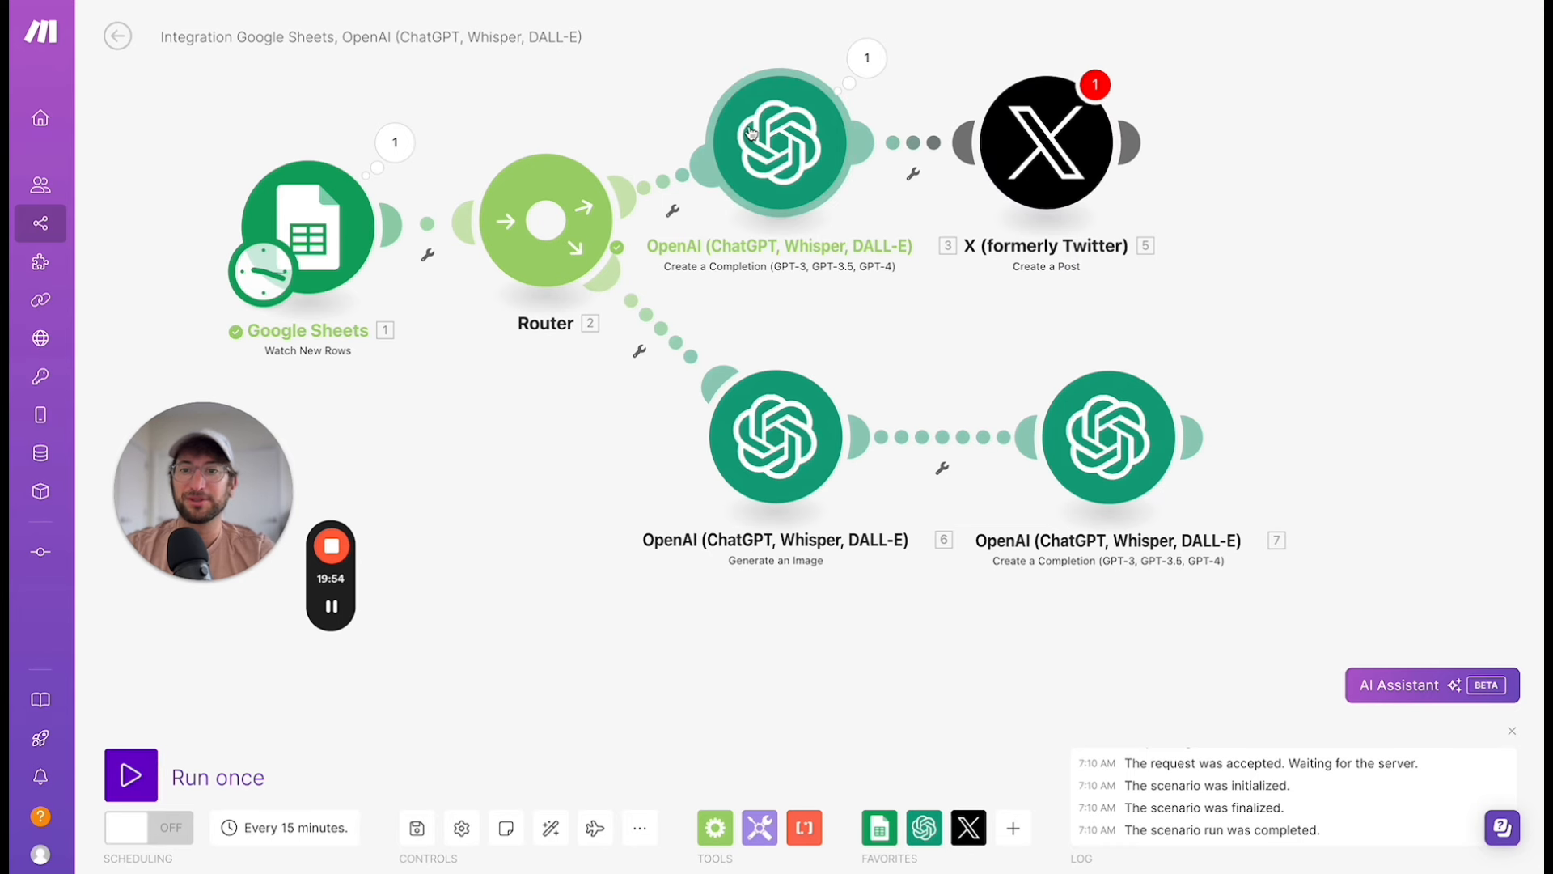
# Try to run the scenario once with warnings ignored, and delete the X (formerly Twitter) Create a Post module.
pyautogui.click(146, 773)
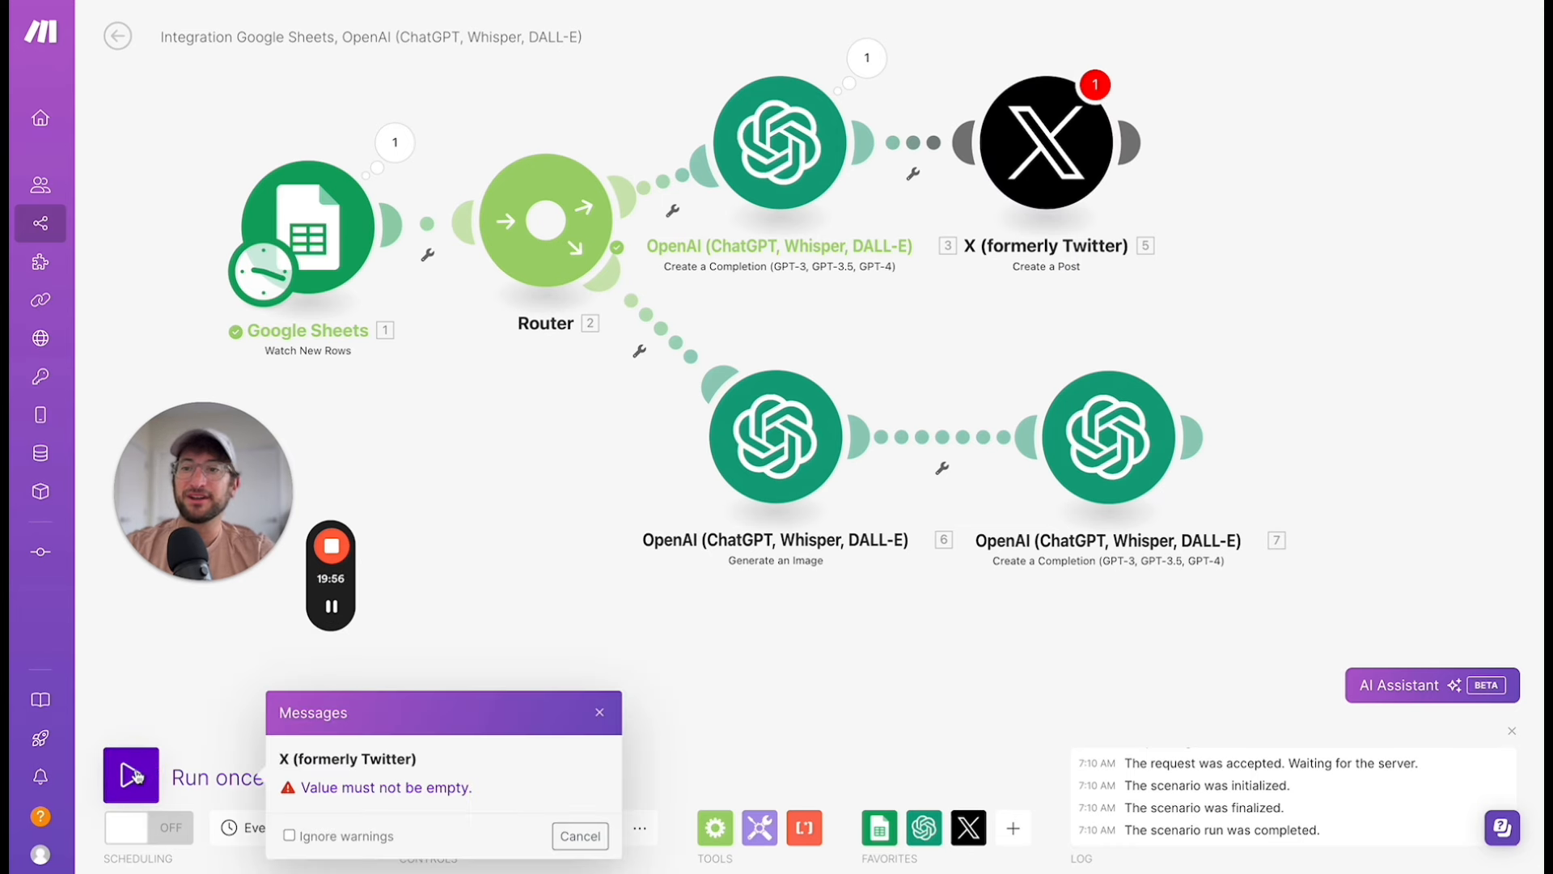
pyautogui.click(288, 835)
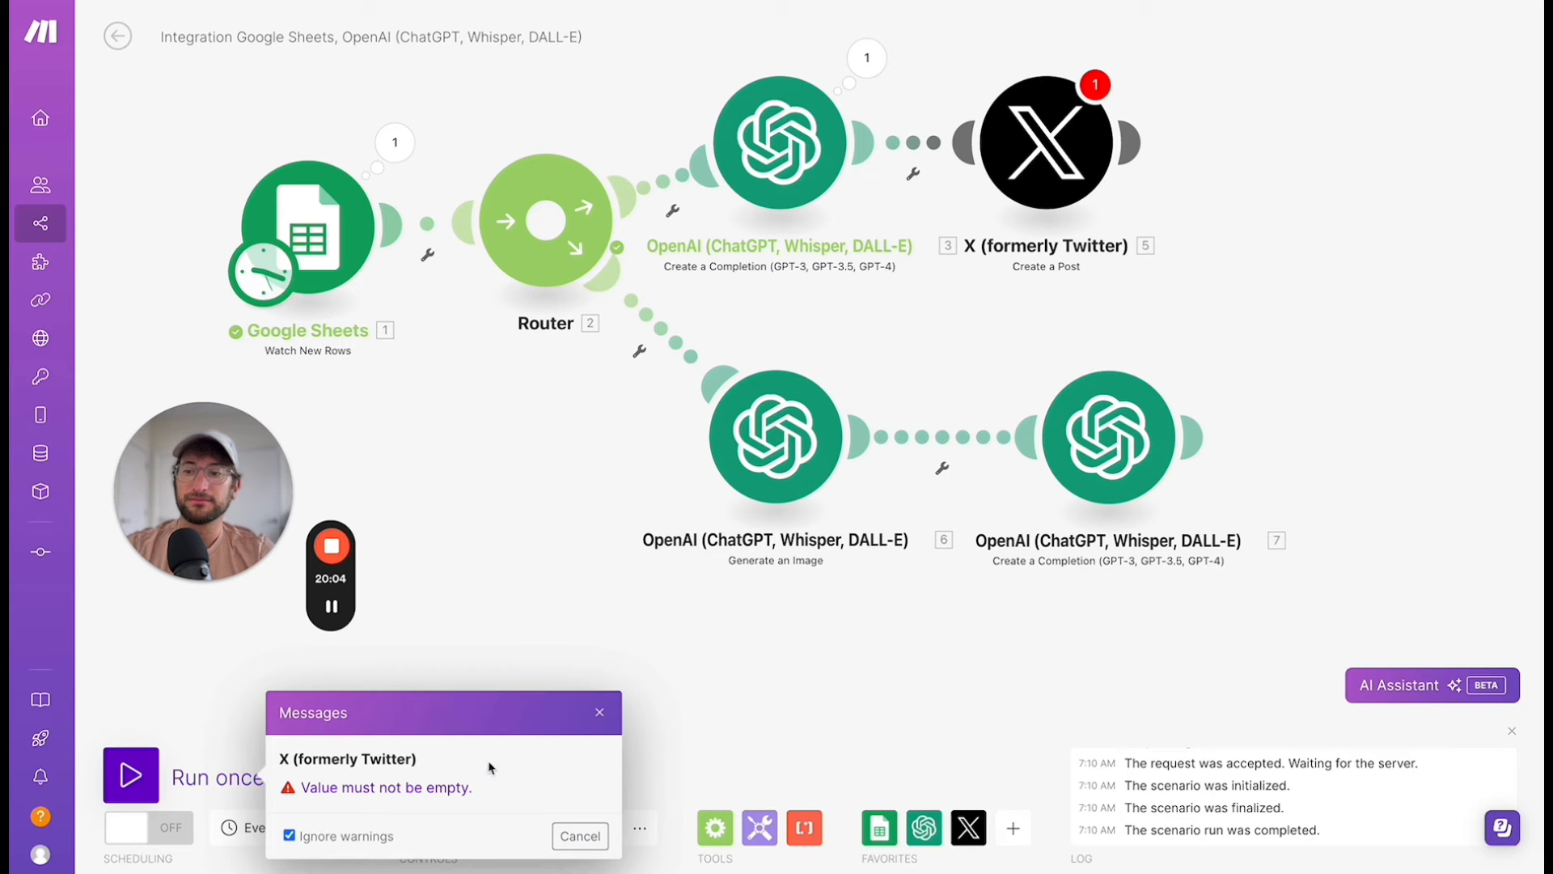
pyautogui.click(1051, 142)
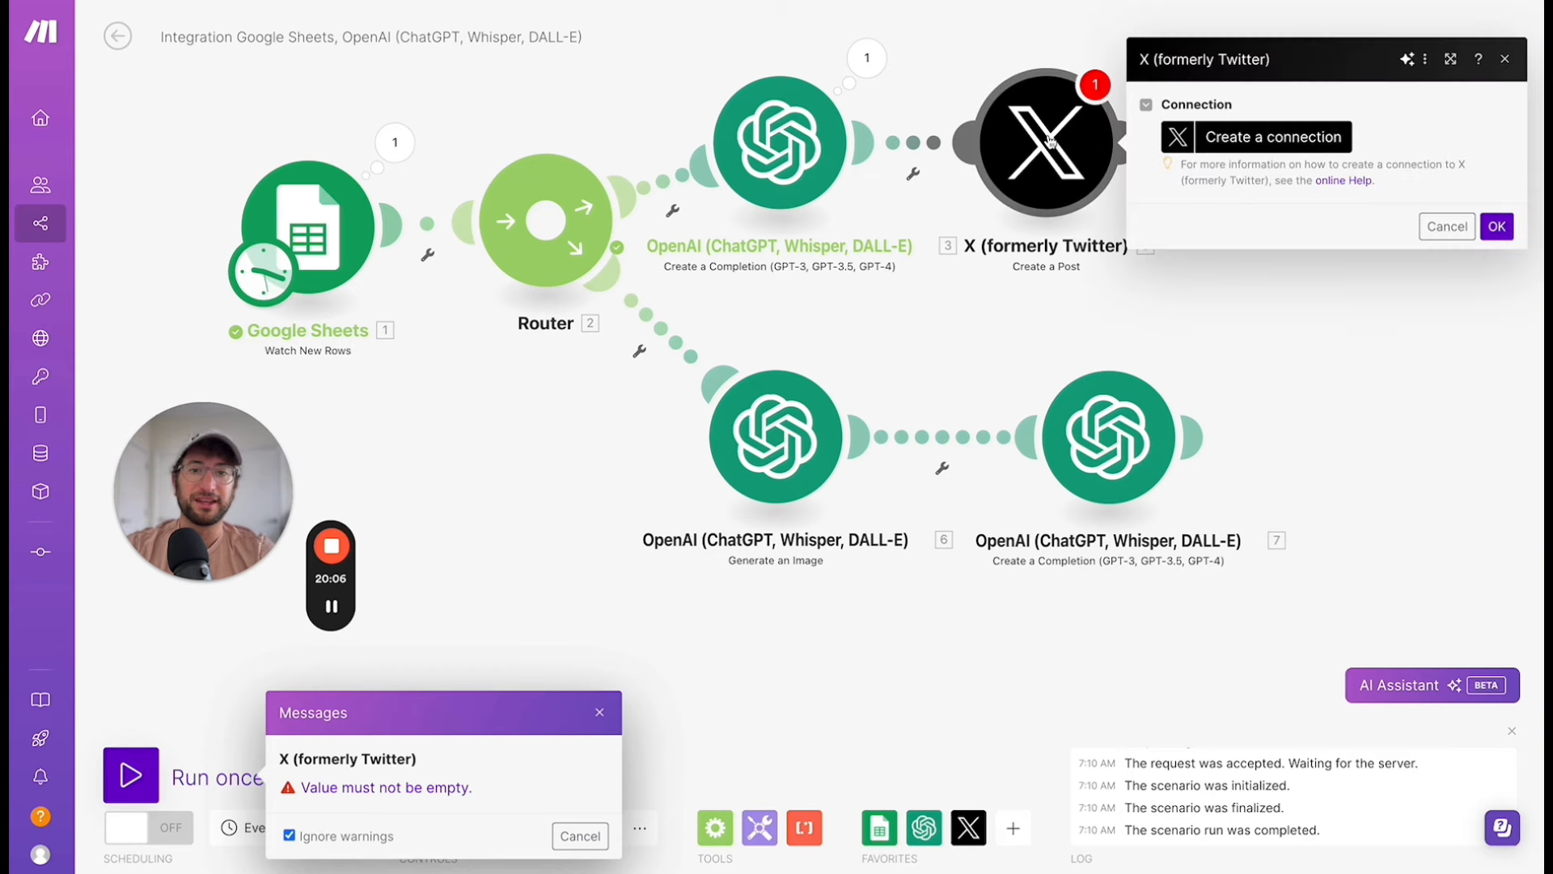
pyautogui.rightClick(1051, 141)
pyautogui.click(1065, 352)
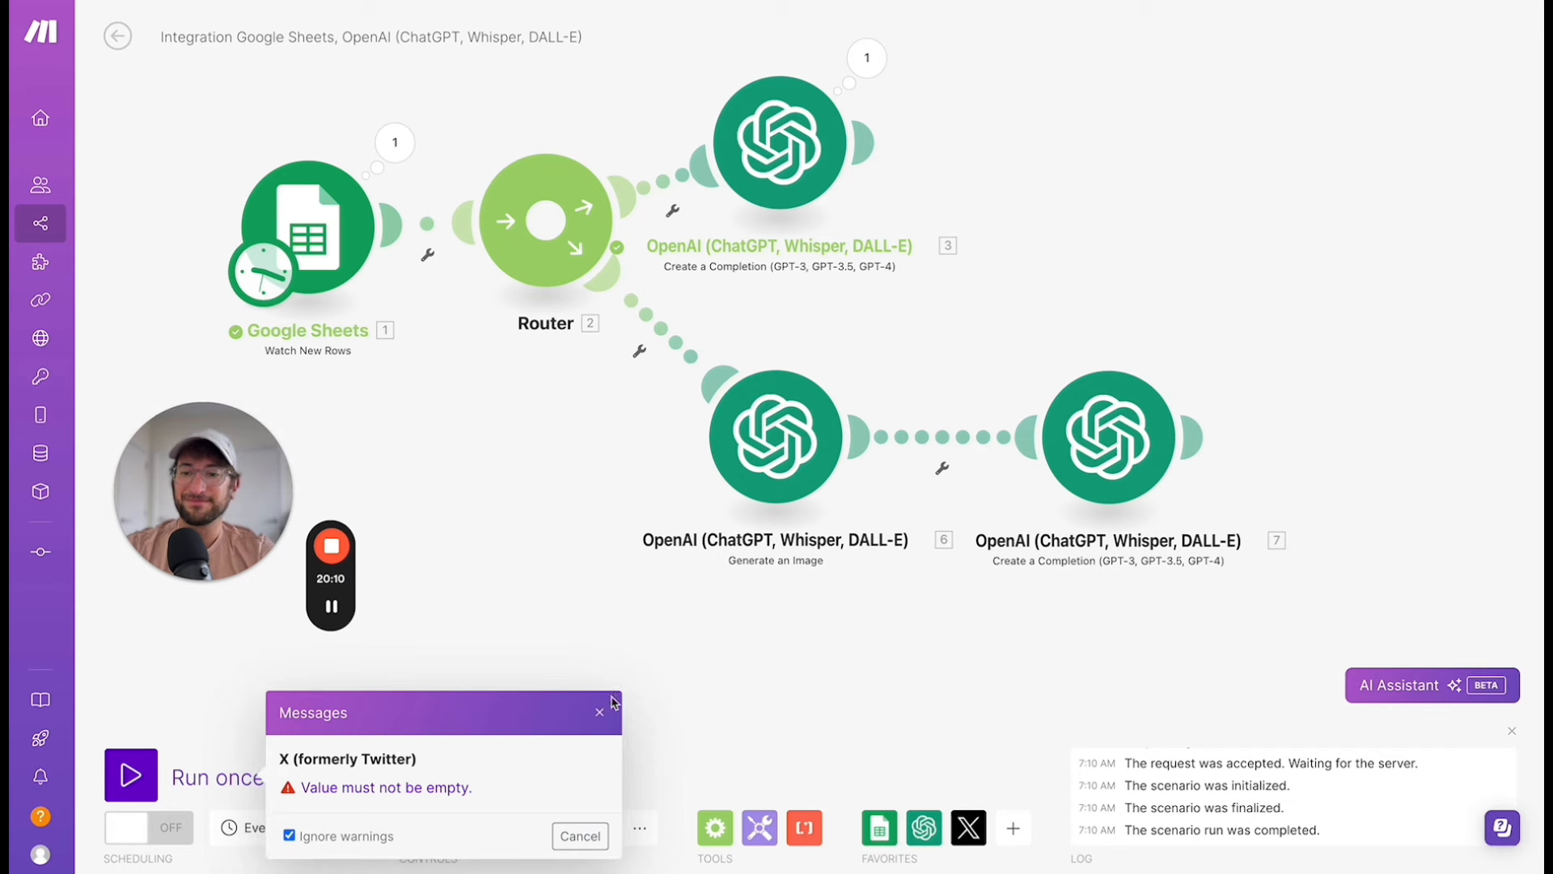
pyautogui.click(600, 717)
# Run the scenario once on both routes and read the run's messages in the log.
pyautogui.click(137, 774)
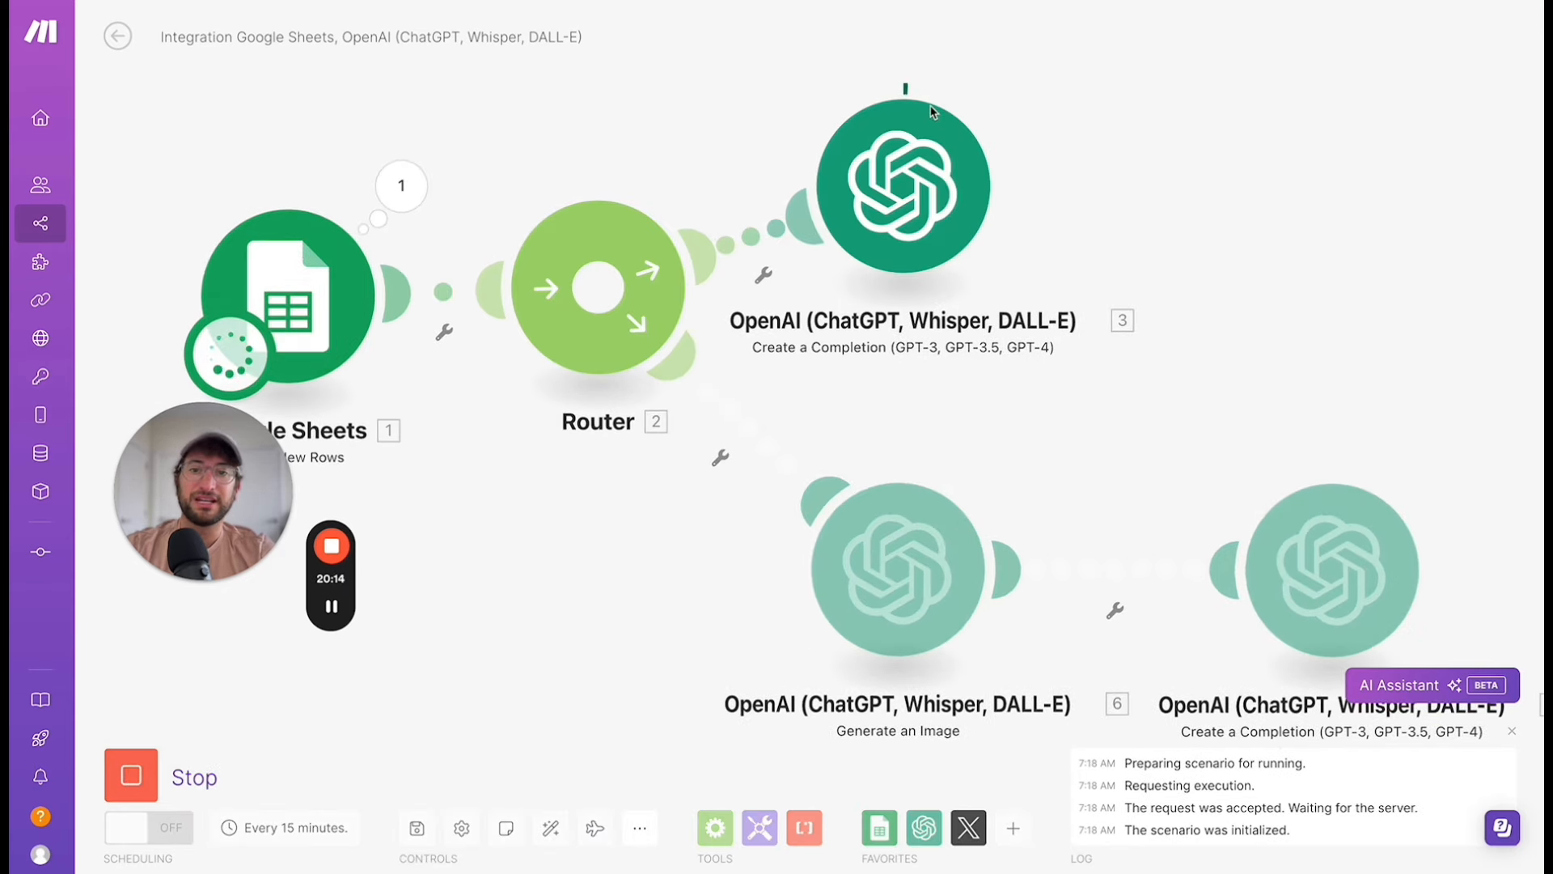
pyautogui.scroll(-2, 893, 411)
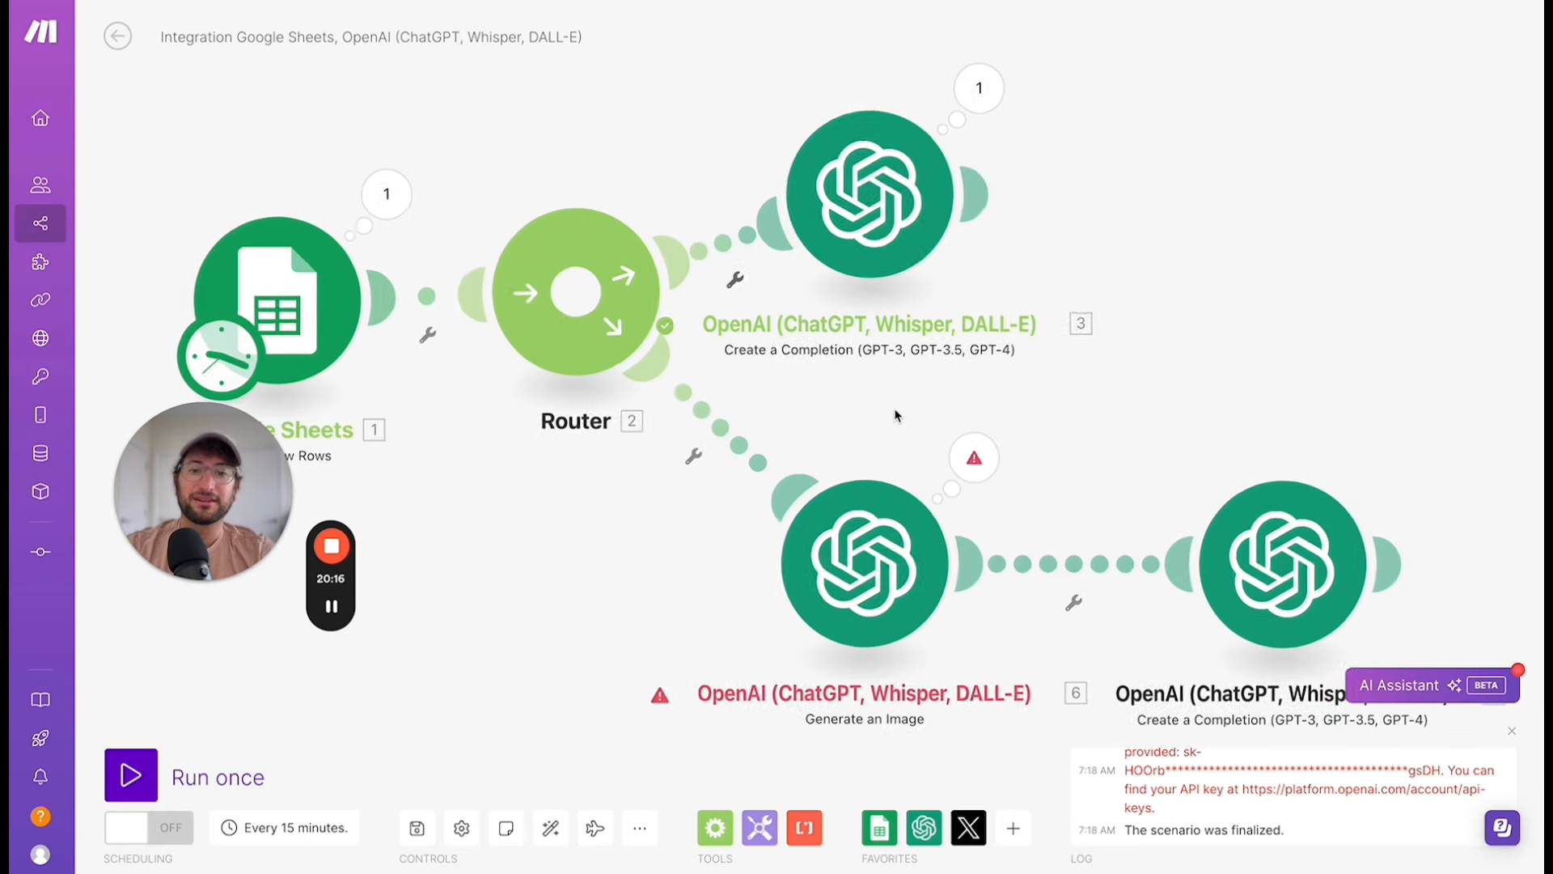
pyautogui.scroll(-2, 880, 570)
pyautogui.scroll(2, 880, 571)
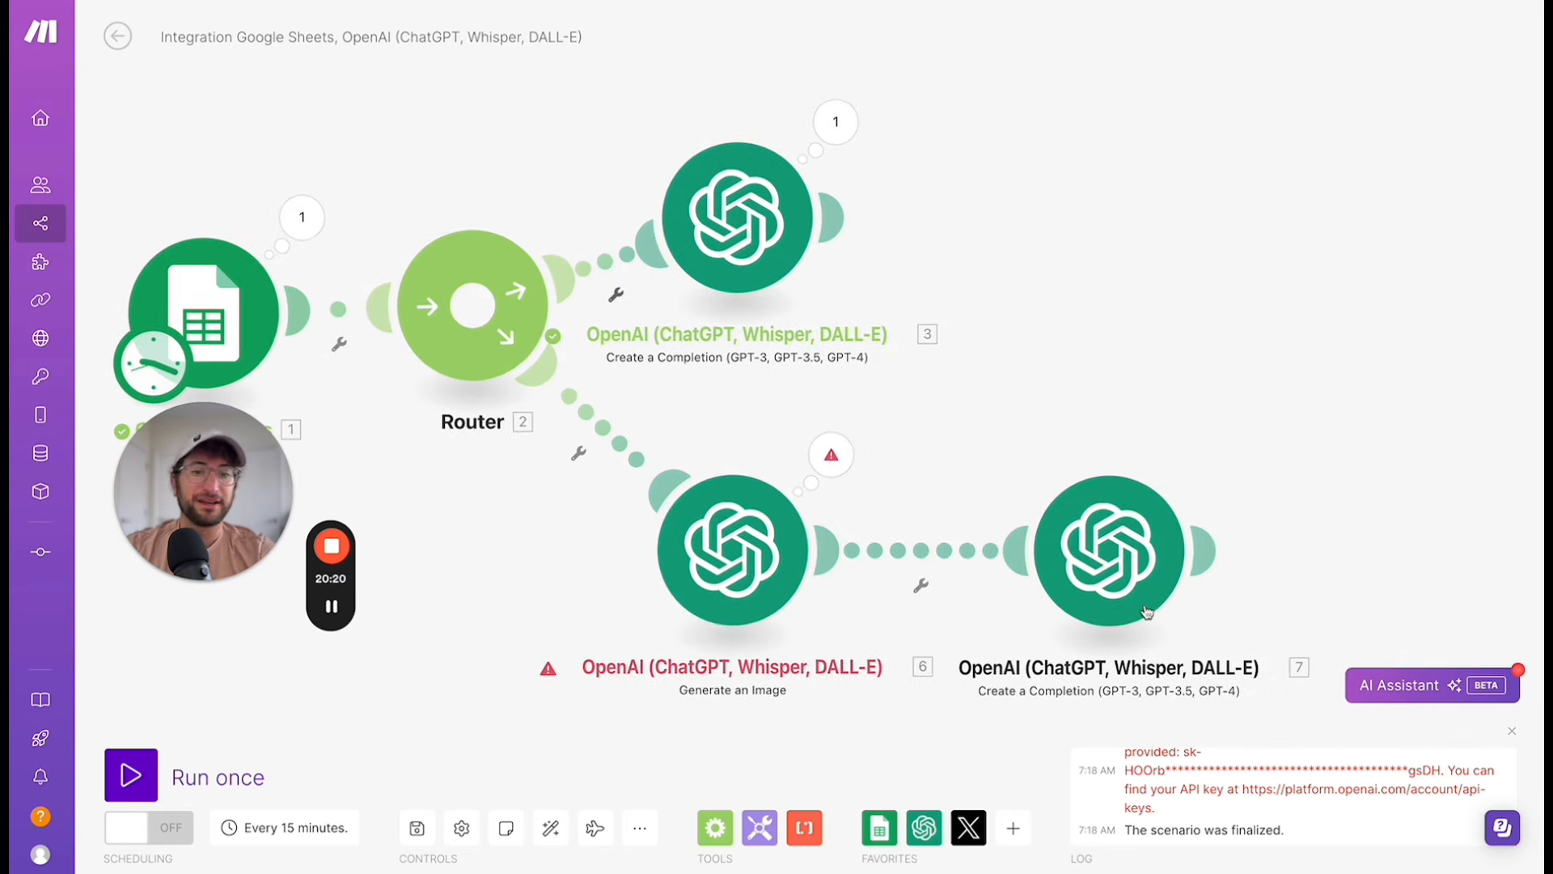
pyautogui.scroll(3, 1151, 793)
pyautogui.scroll(-3, 1151, 792)
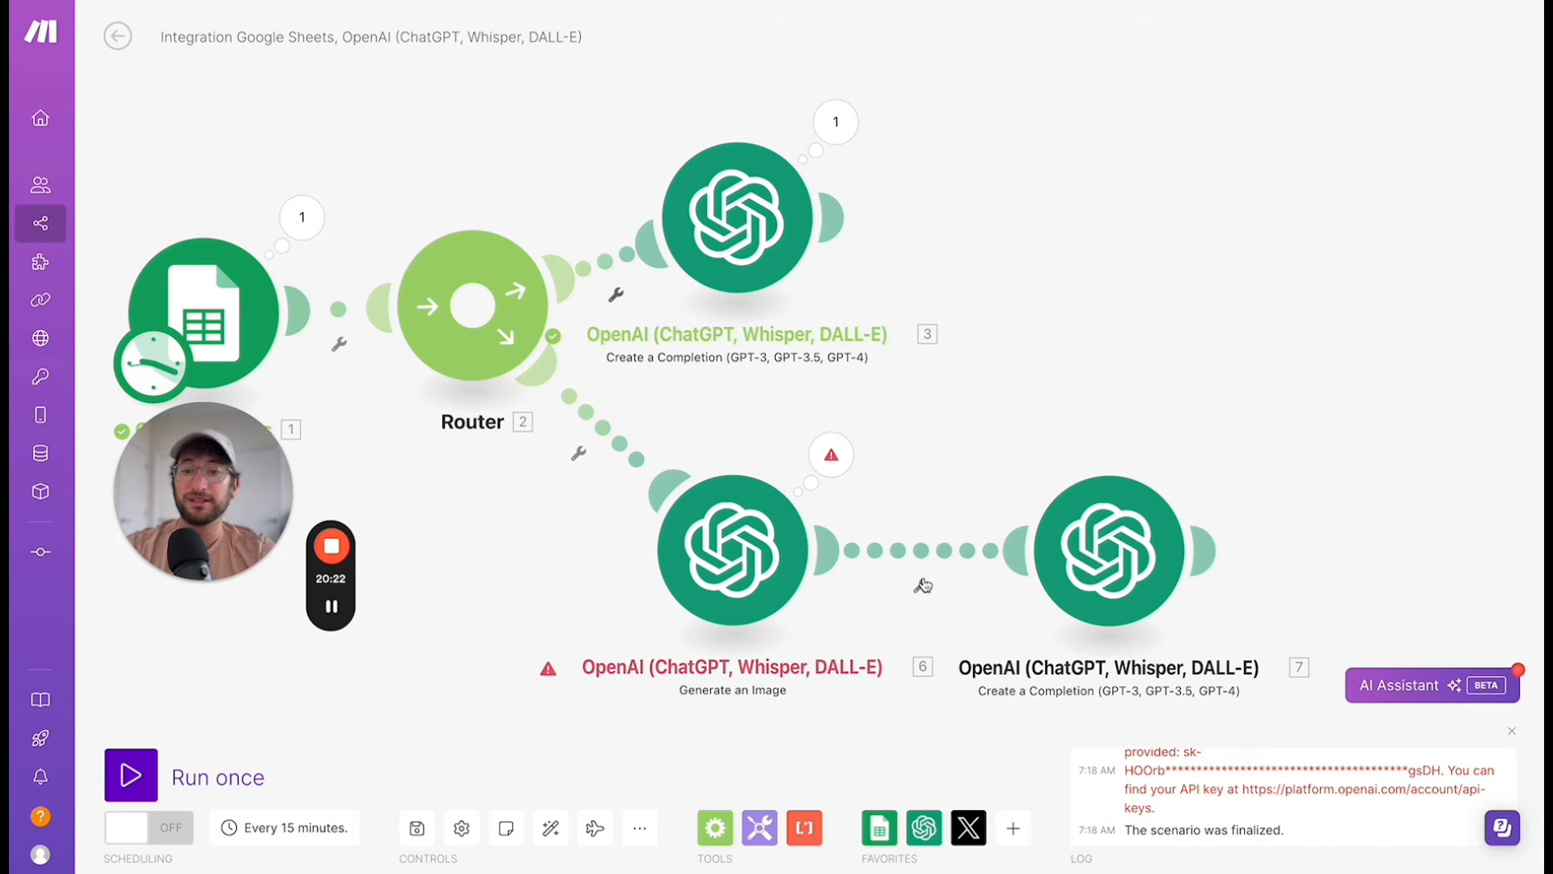
pyautogui.scroll(1, 1139, 791)
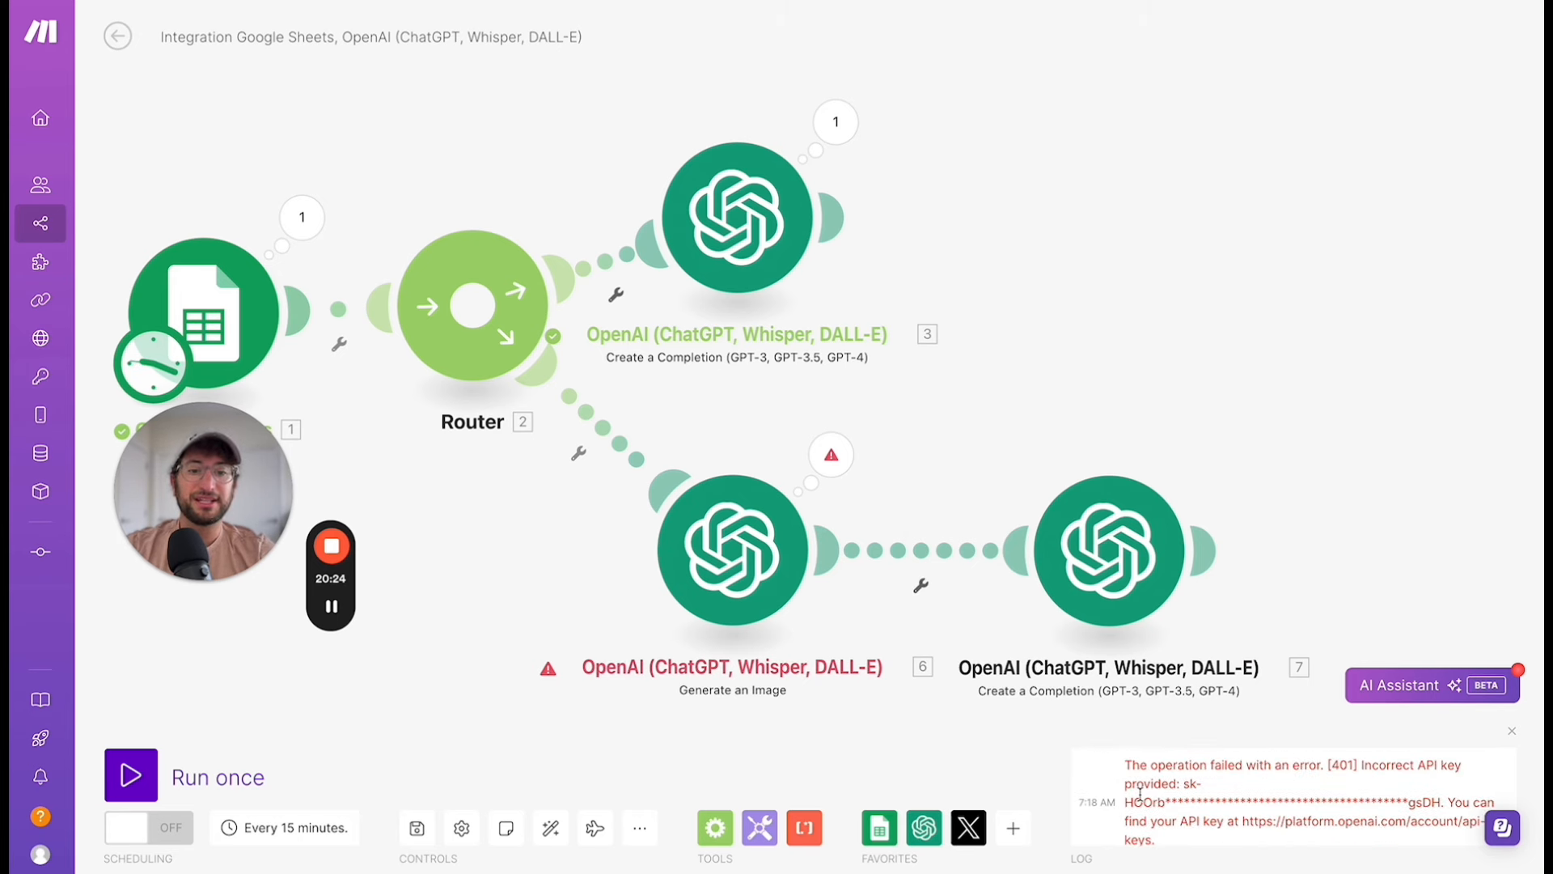
# Switch the Generate an Image module to the second "My OpenAI connection" and save its settings.
pyautogui.click(754, 568)
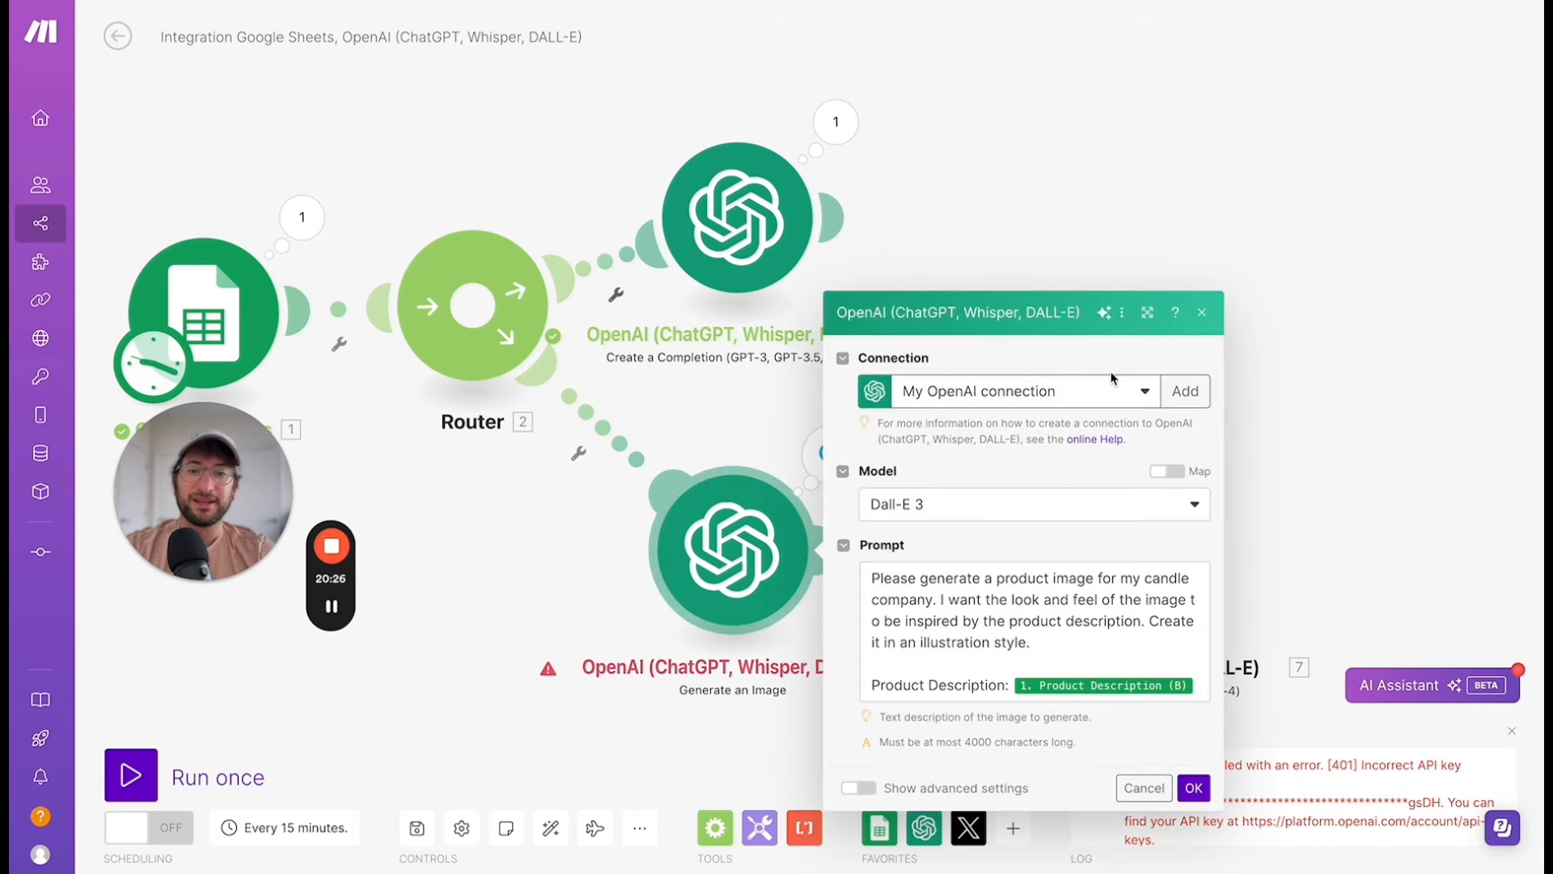
pyautogui.click(1020, 392)
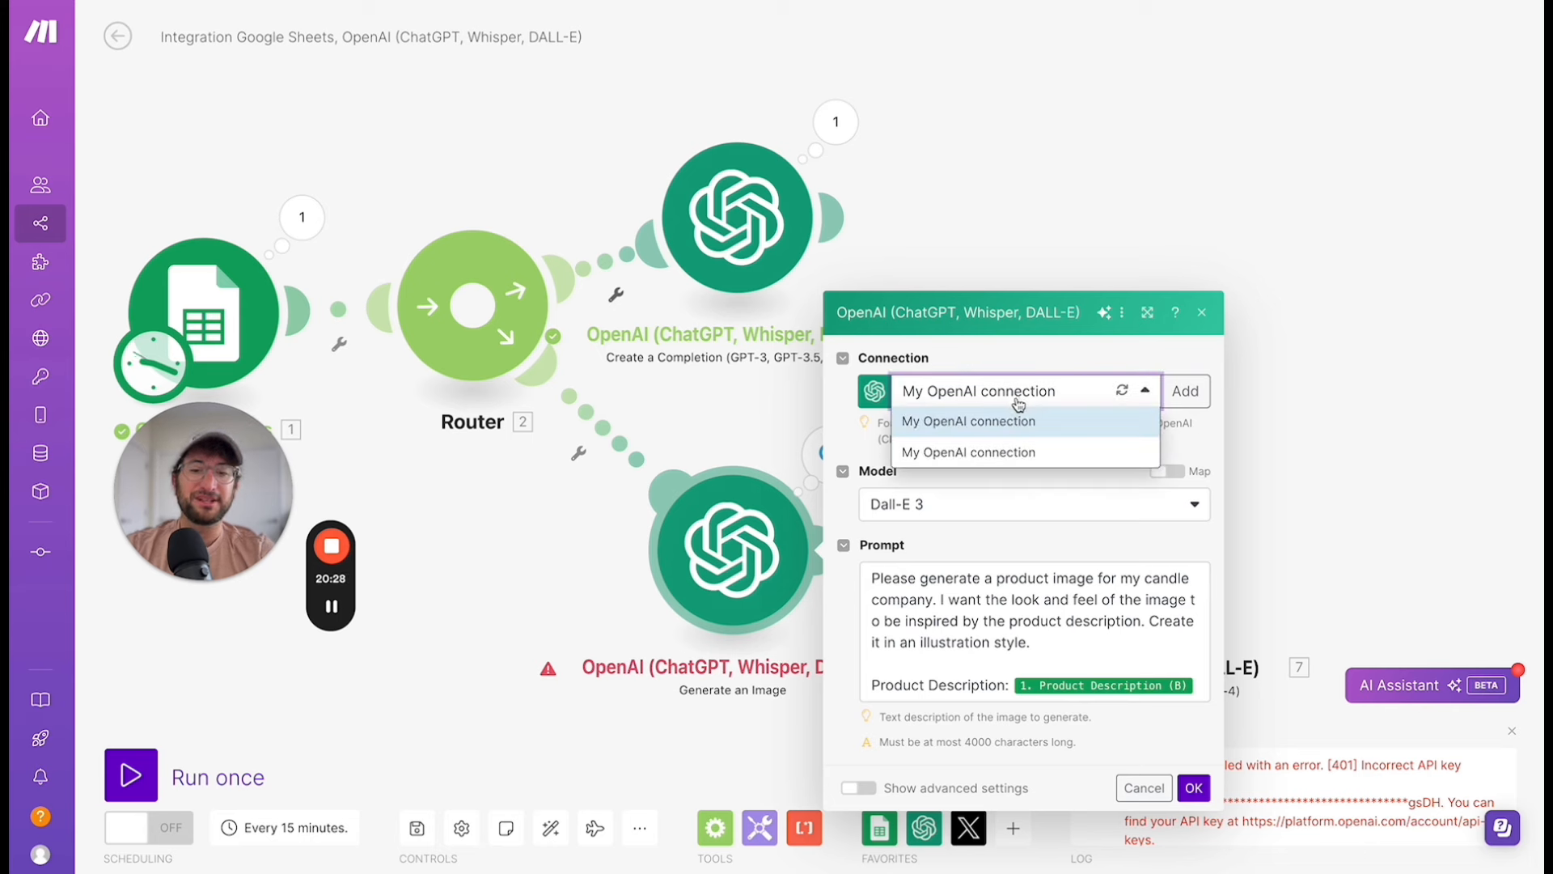
pyautogui.click(984, 453)
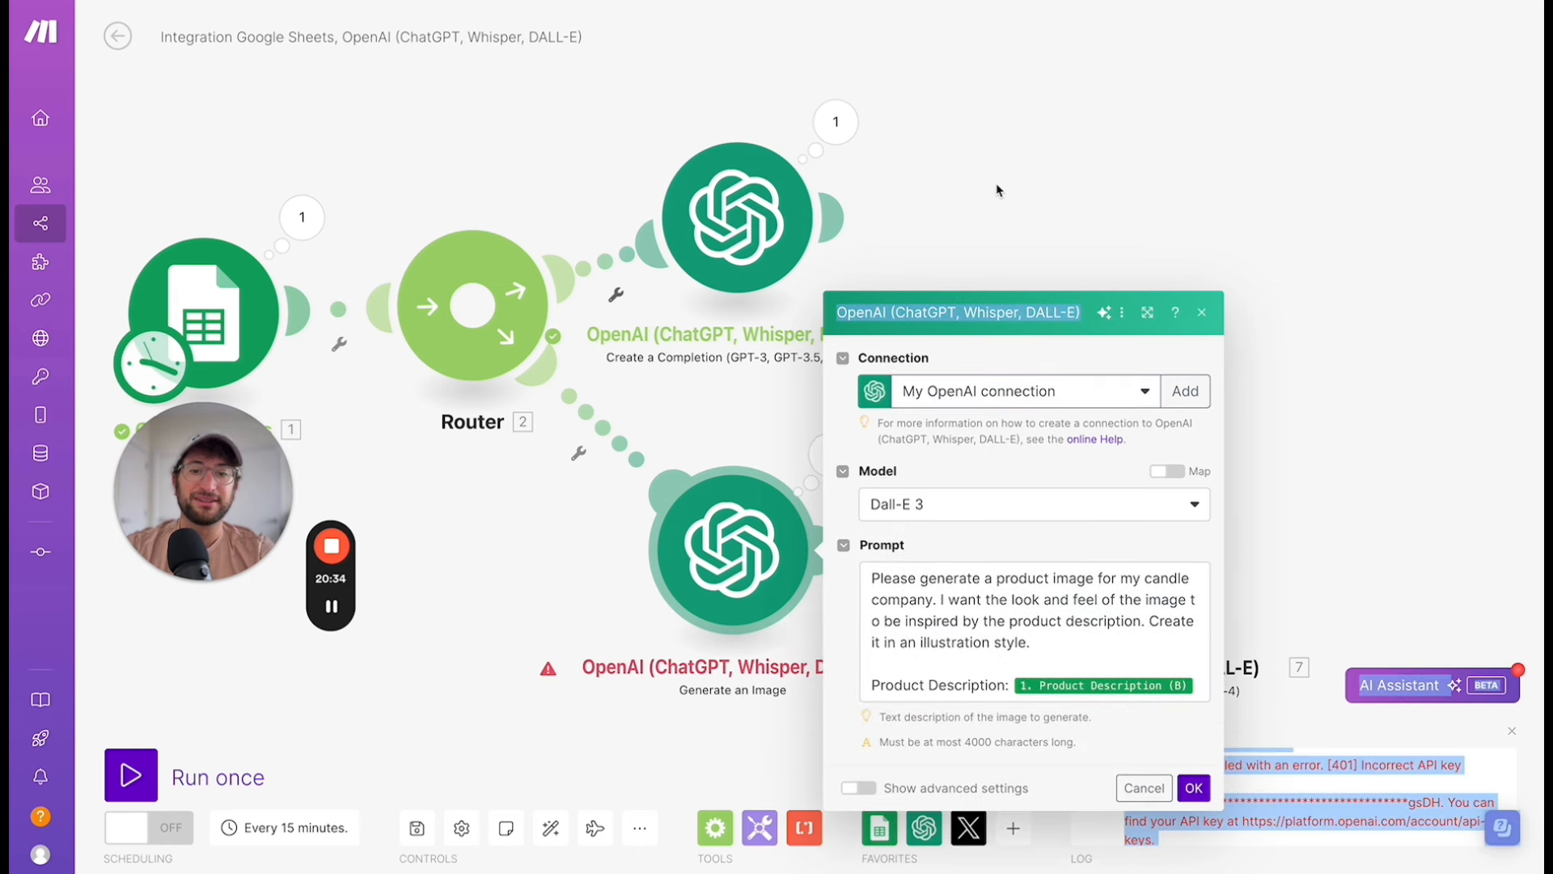
pyautogui.click(1209, 793)
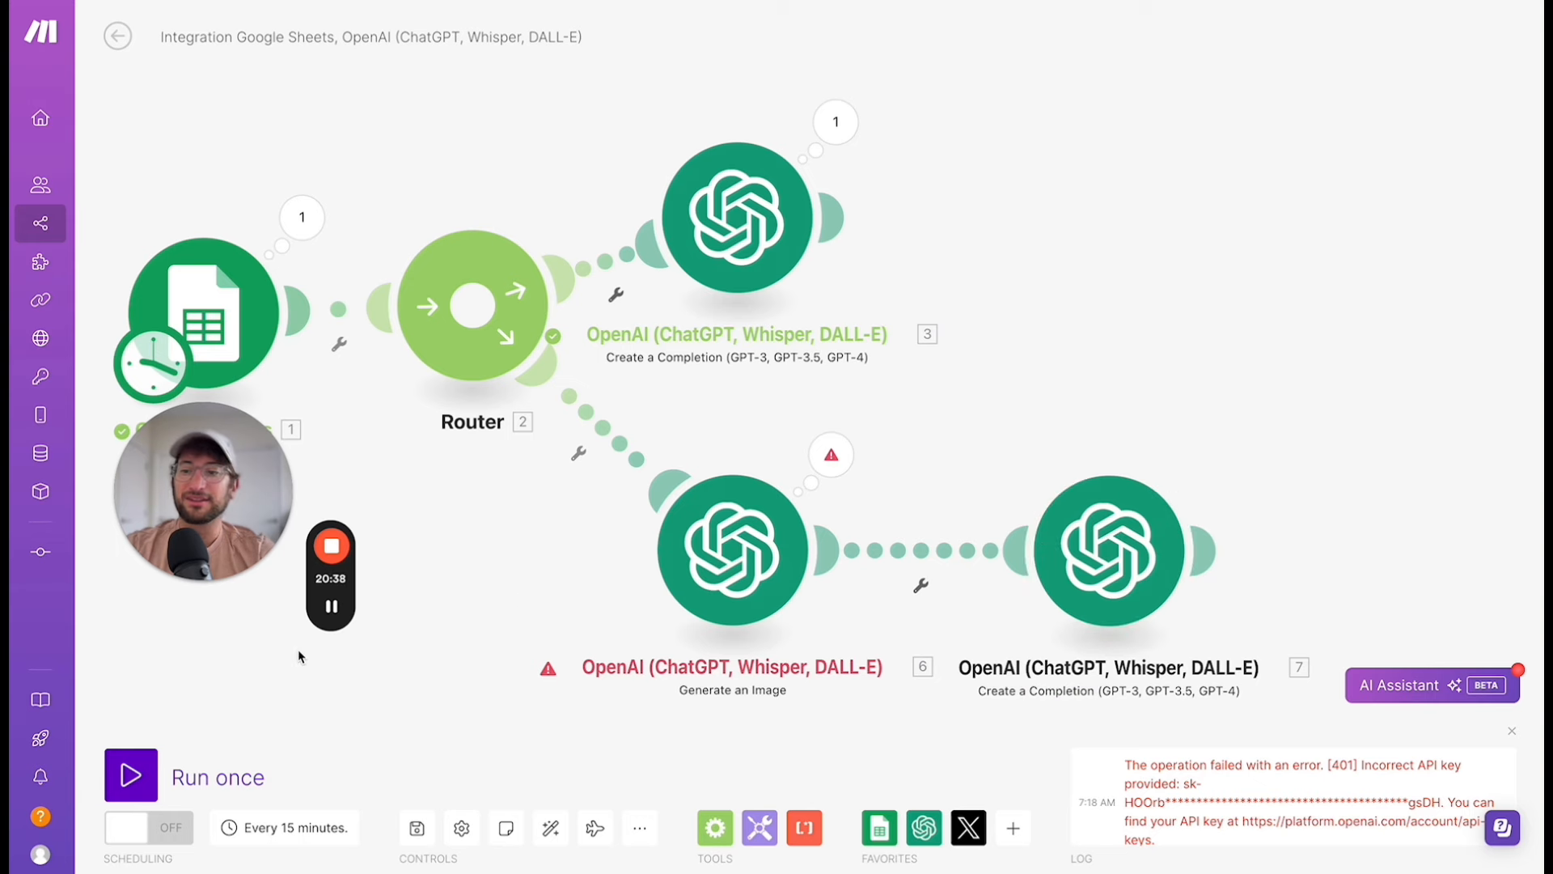
# Run the scenario once again with the changed image module connection.
pyautogui.click(150, 781)
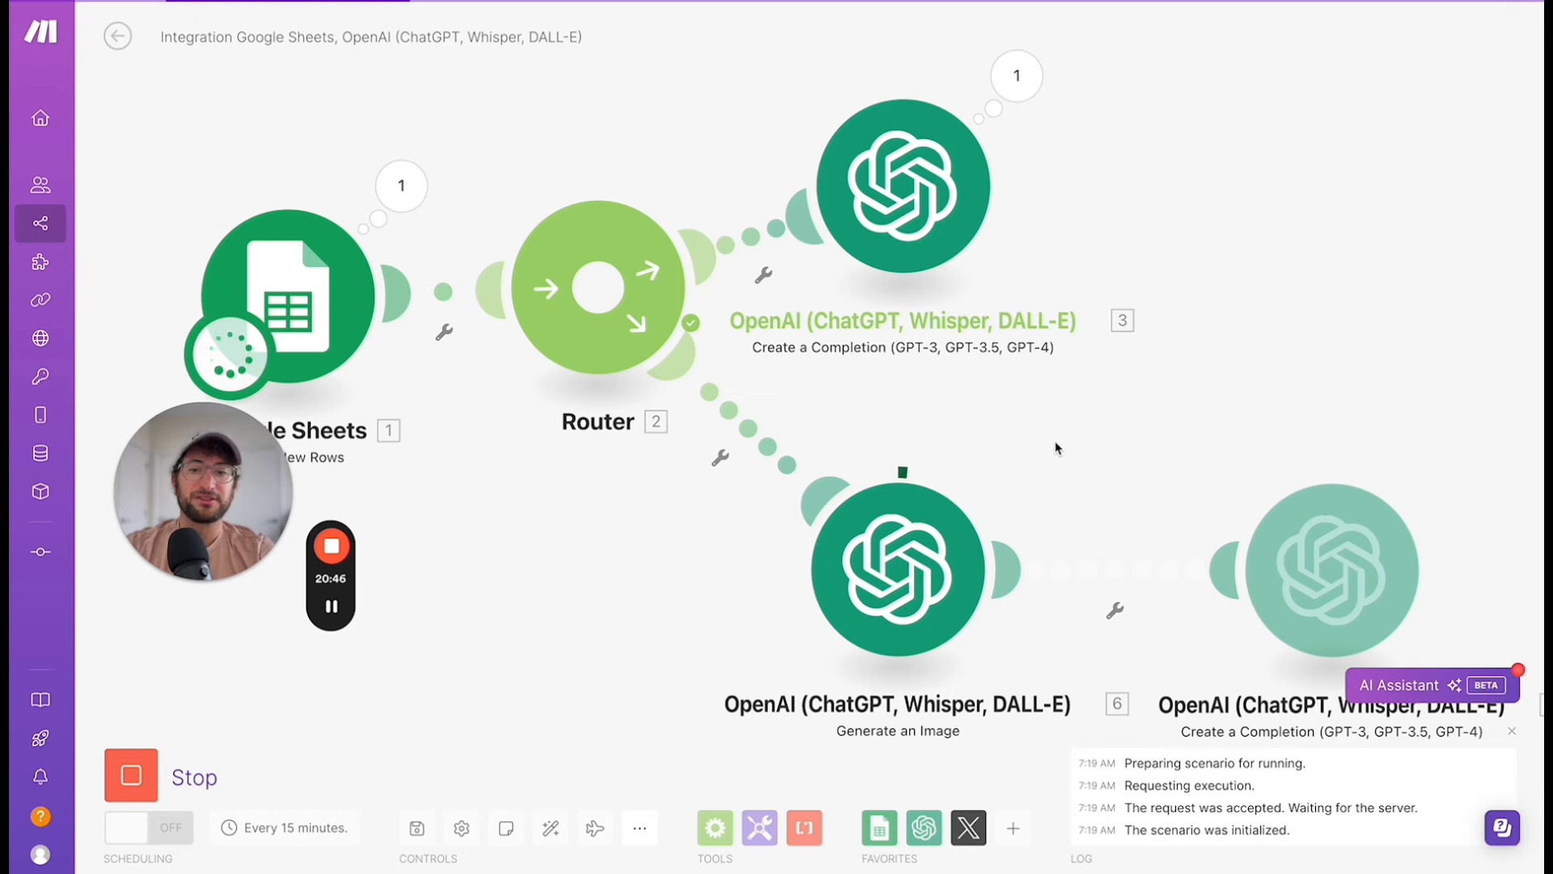
pyautogui.scroll(-3, 1050, 485)
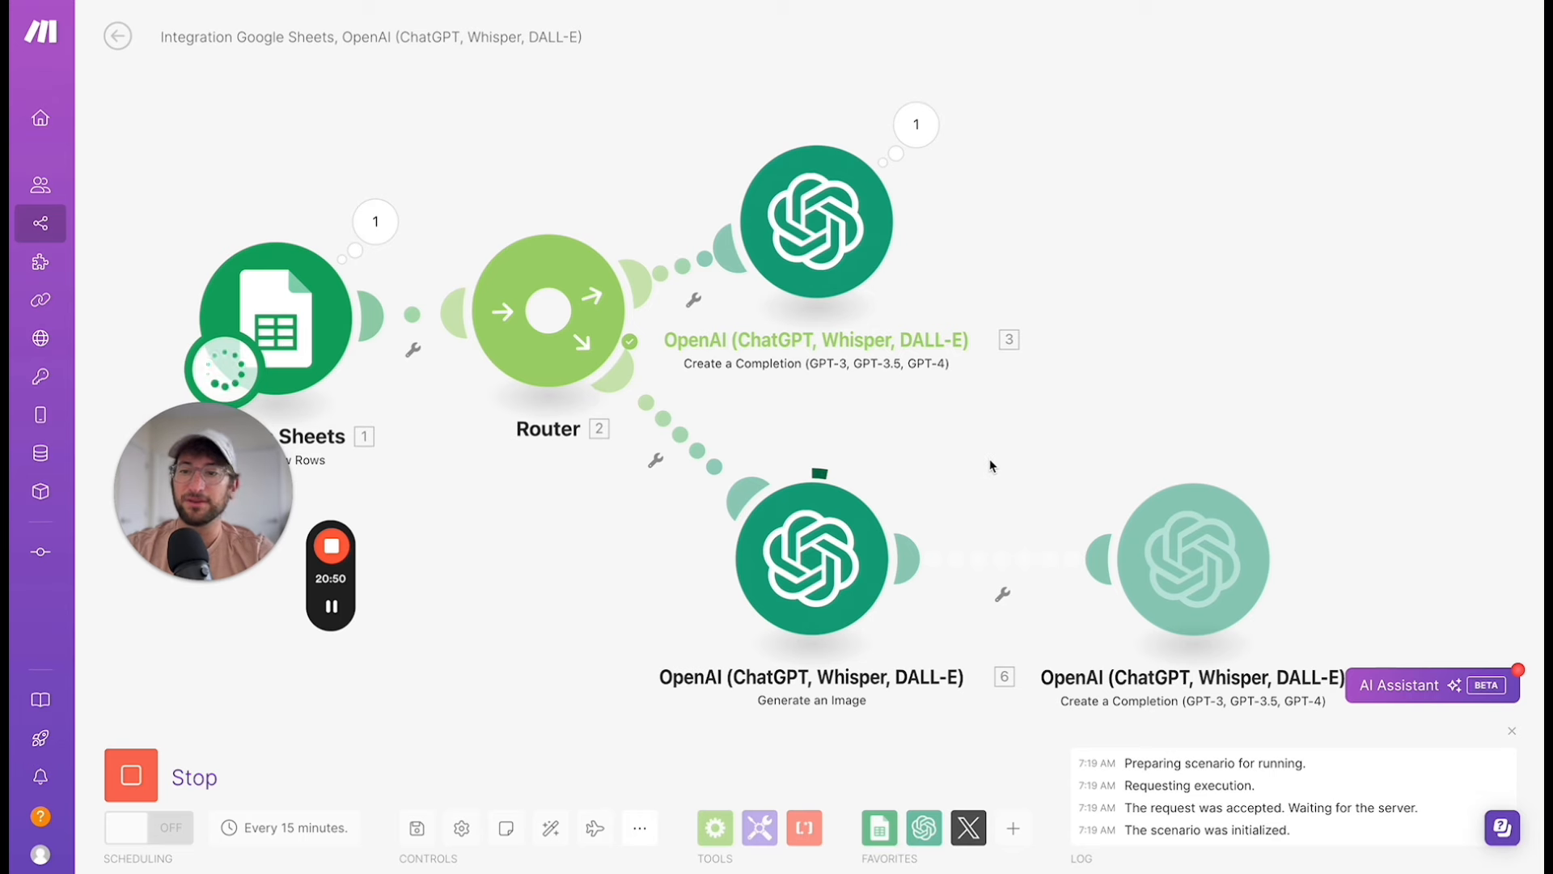
pyautogui.hscroll(5, 996, 469)
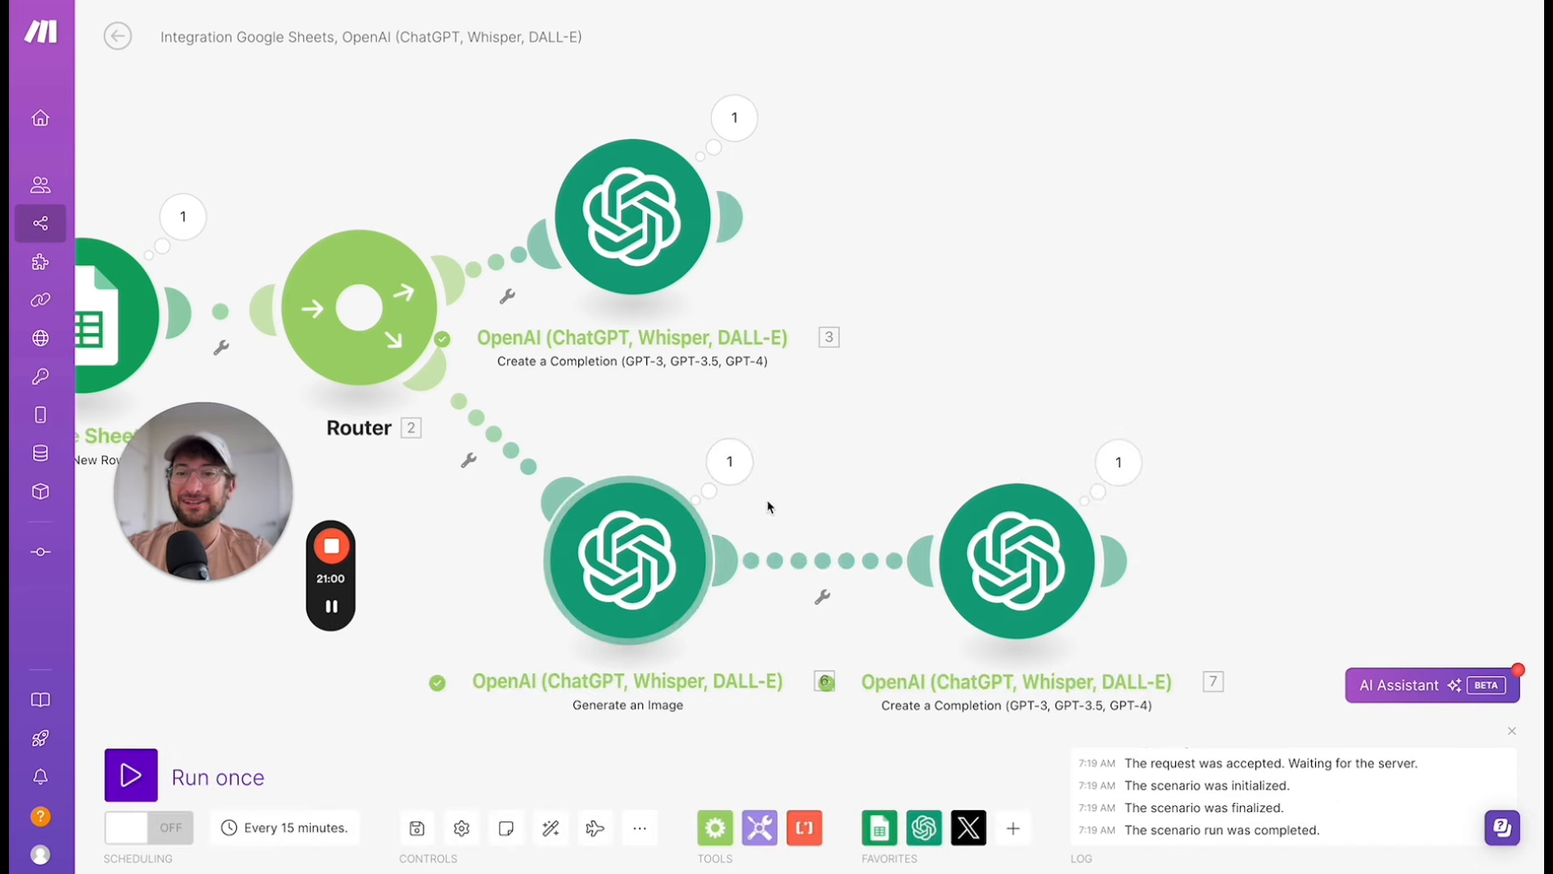
# Expand the output data of the Generate an Image module's run and read the revised prompt.
pyautogui.click(737, 471)
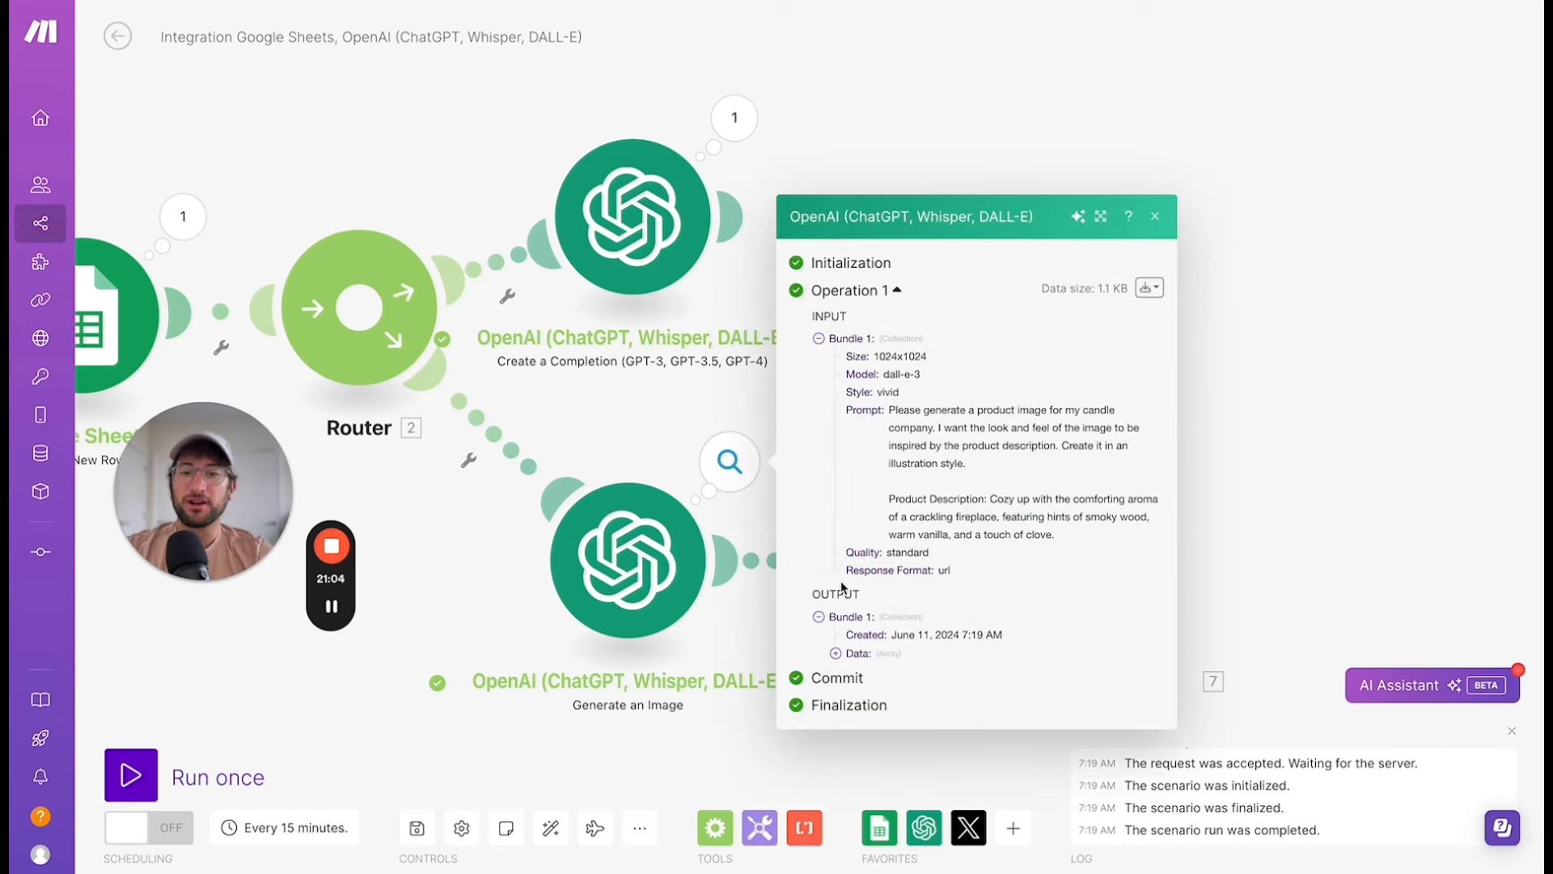
pyautogui.click(835, 653)
pyautogui.click(851, 670)
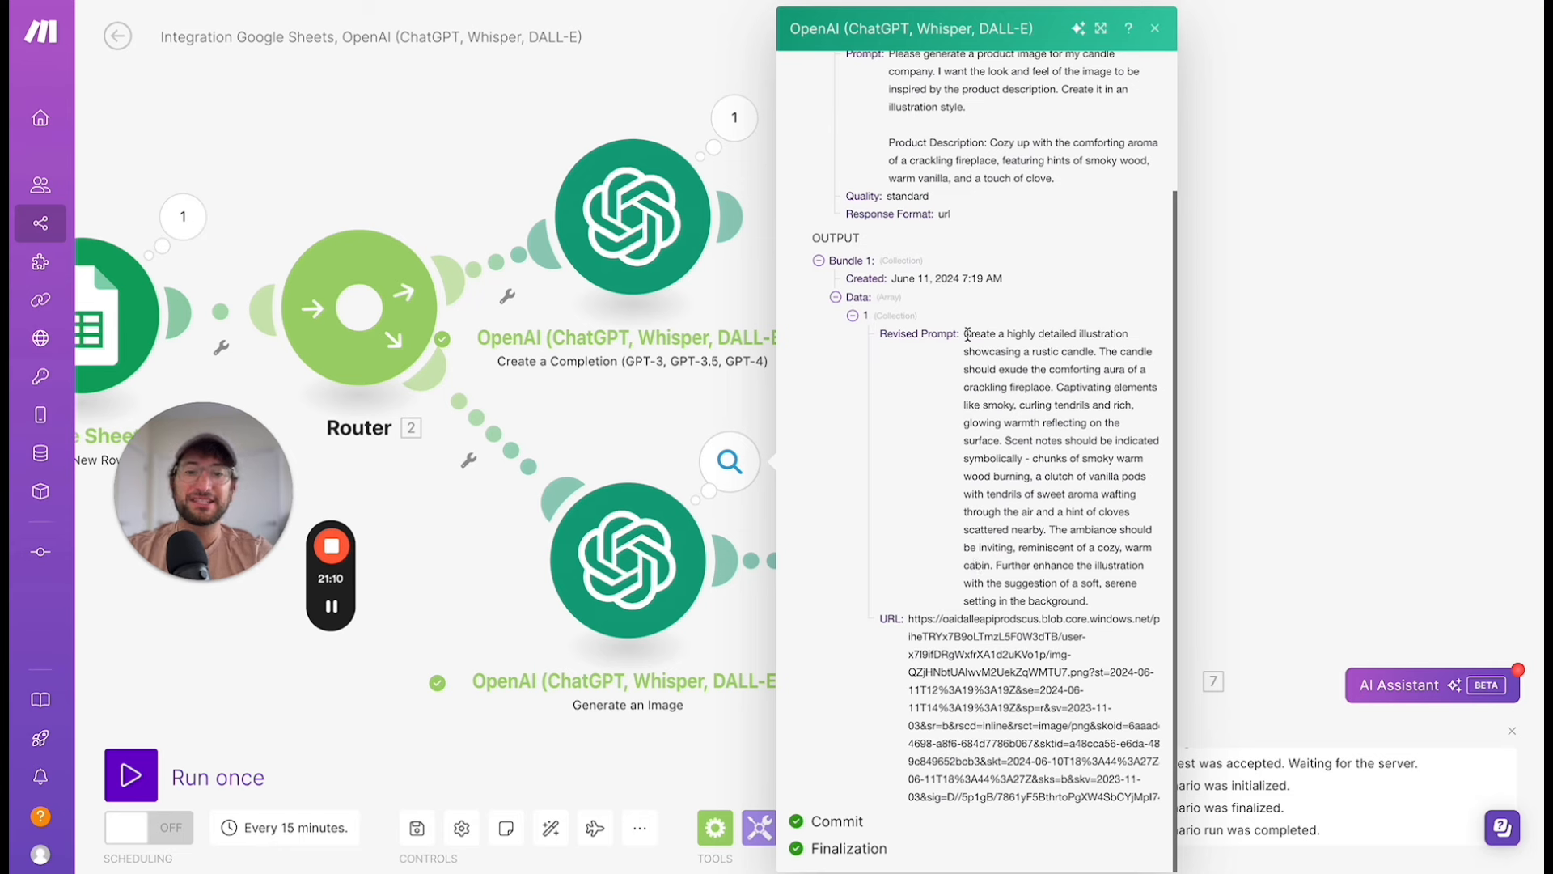
pyautogui.moveTo(967, 334); pyautogui.dragTo(965, 369)
pyautogui.click(1097, 609)
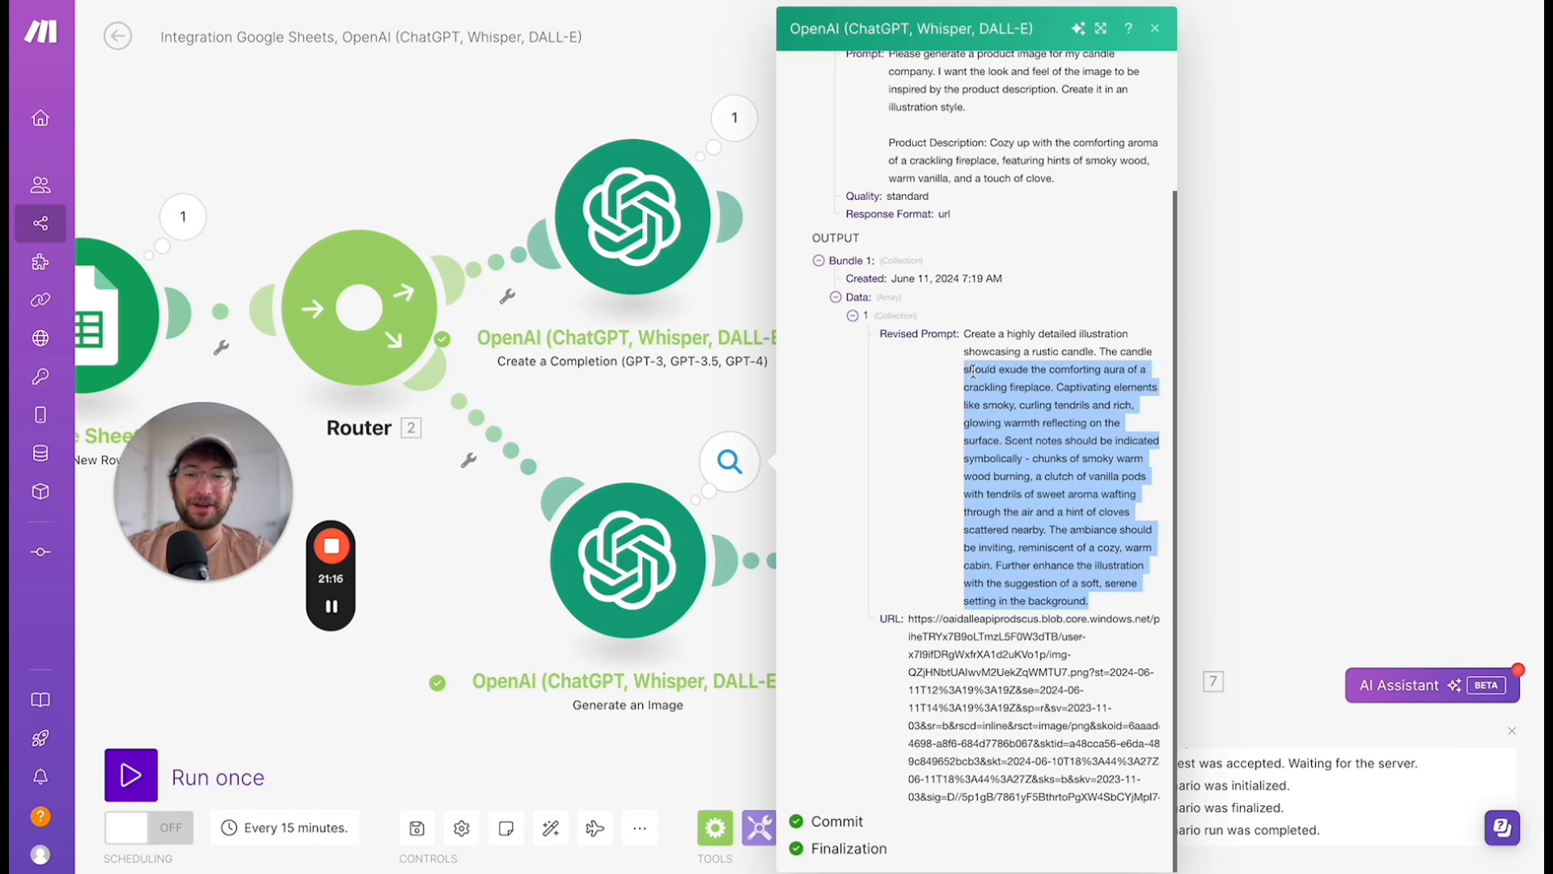
# Open the generated image from its output URL to view it, then close the image and the run details.
pyautogui.tripleClick(977, 660)
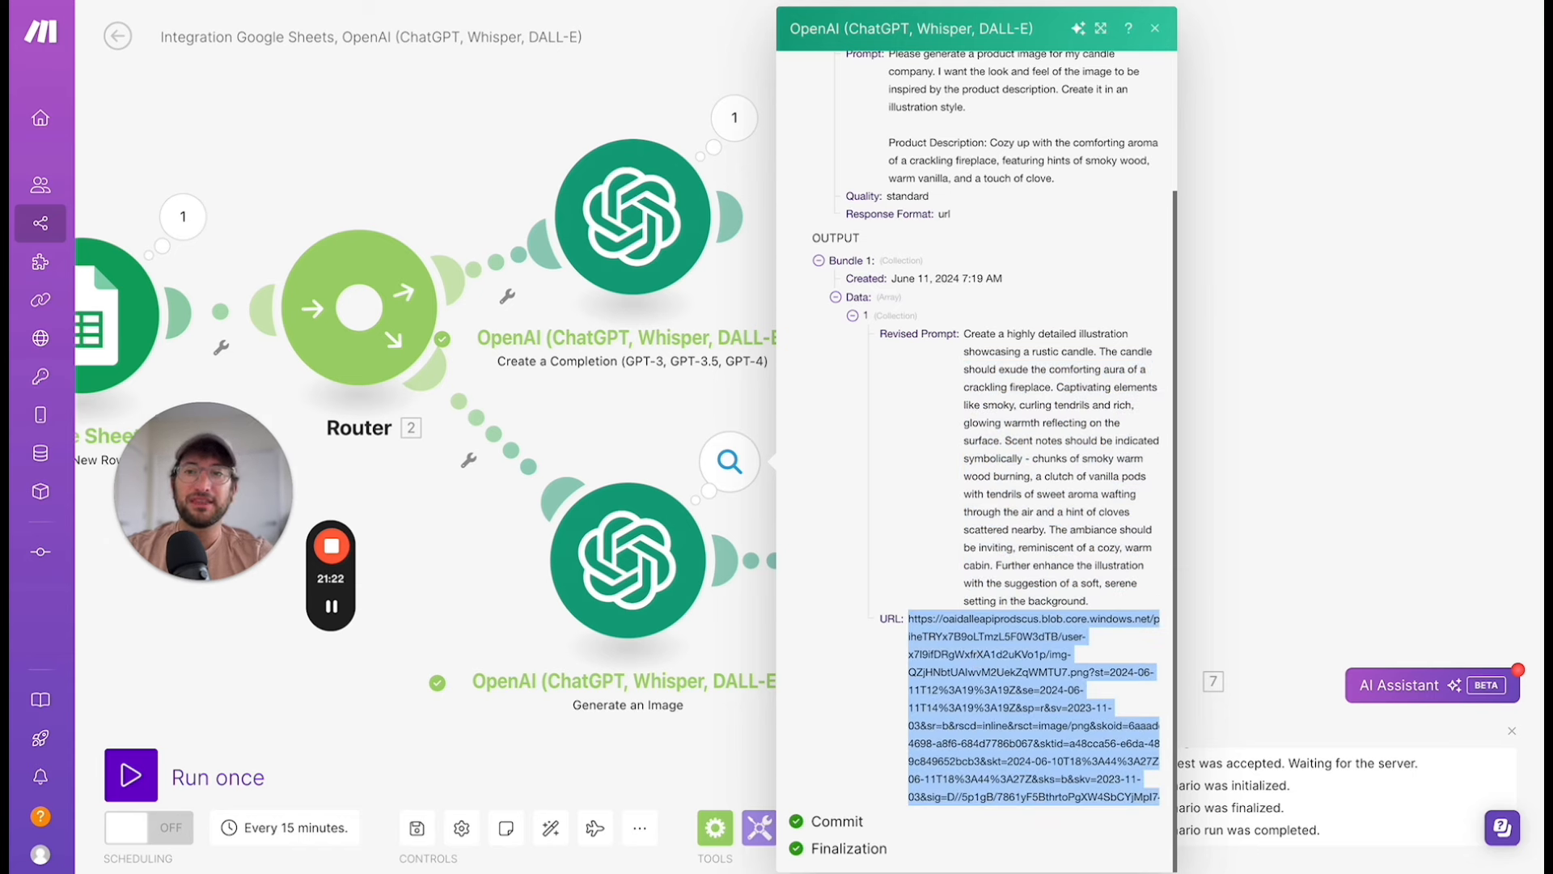
pyautogui.click(558, 0)
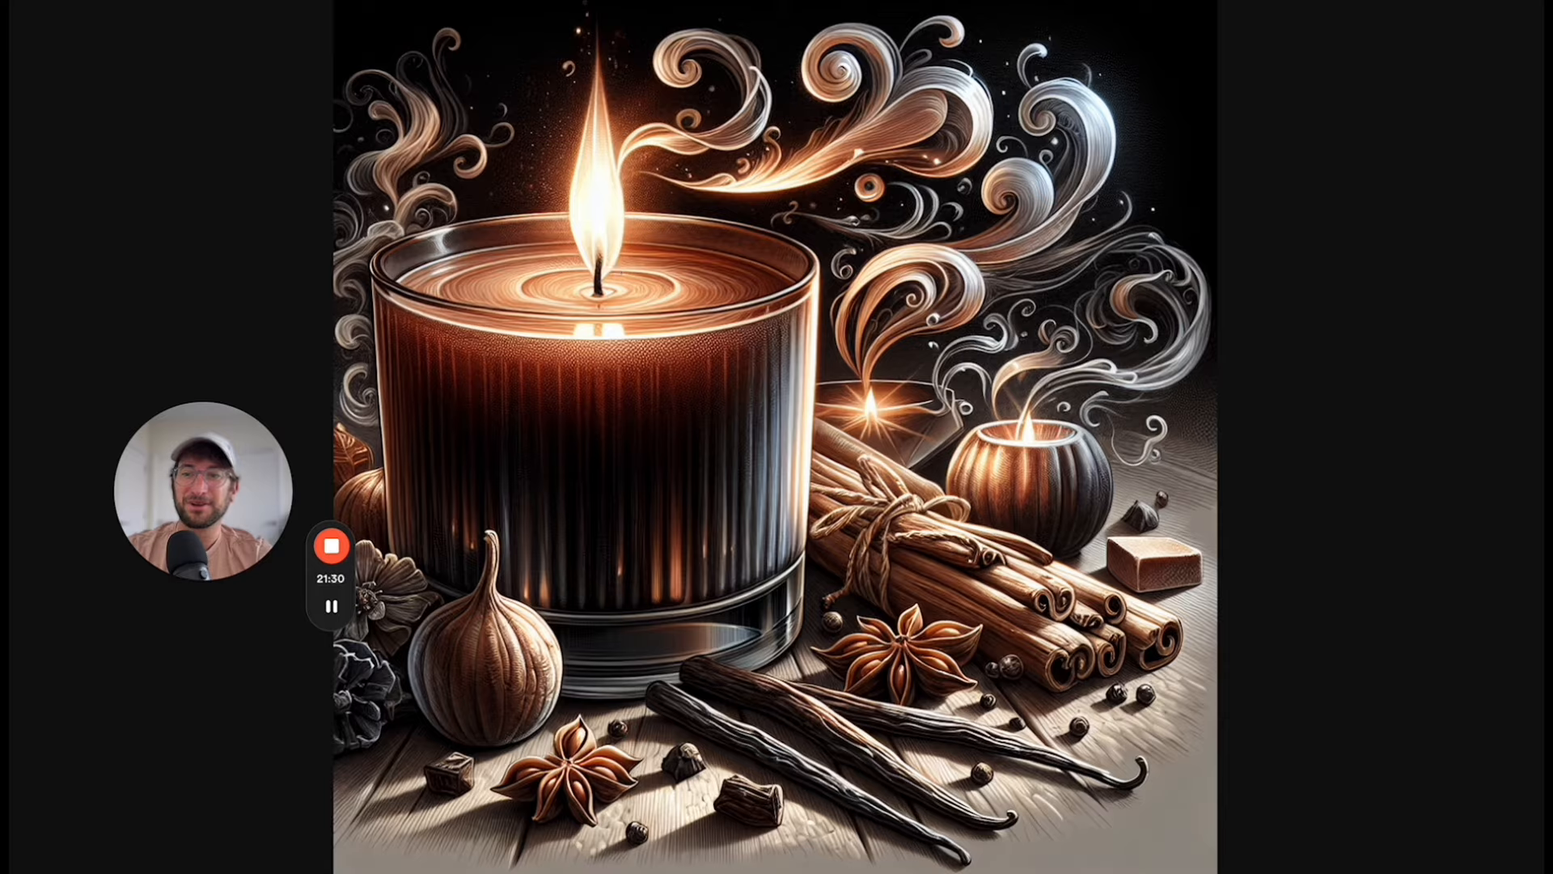
pyautogui.press('super+w')
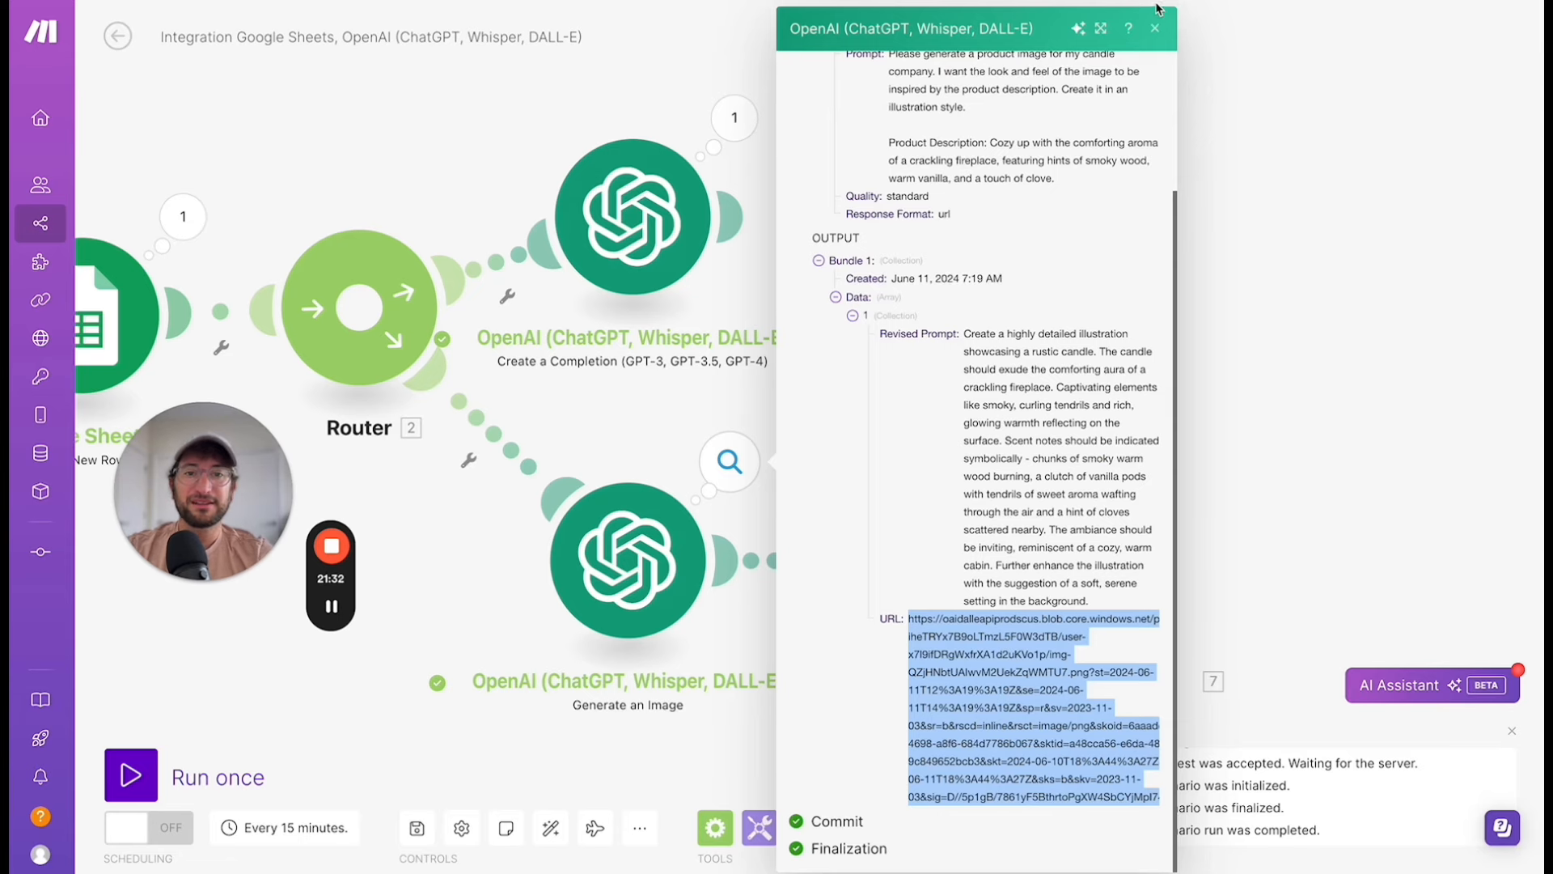
pyautogui.click(1155, 29)
# Examine the Instagram completion module's run output, including the result text, its "Link in Bio" wording and the token usage.
pyautogui.click(1117, 461)
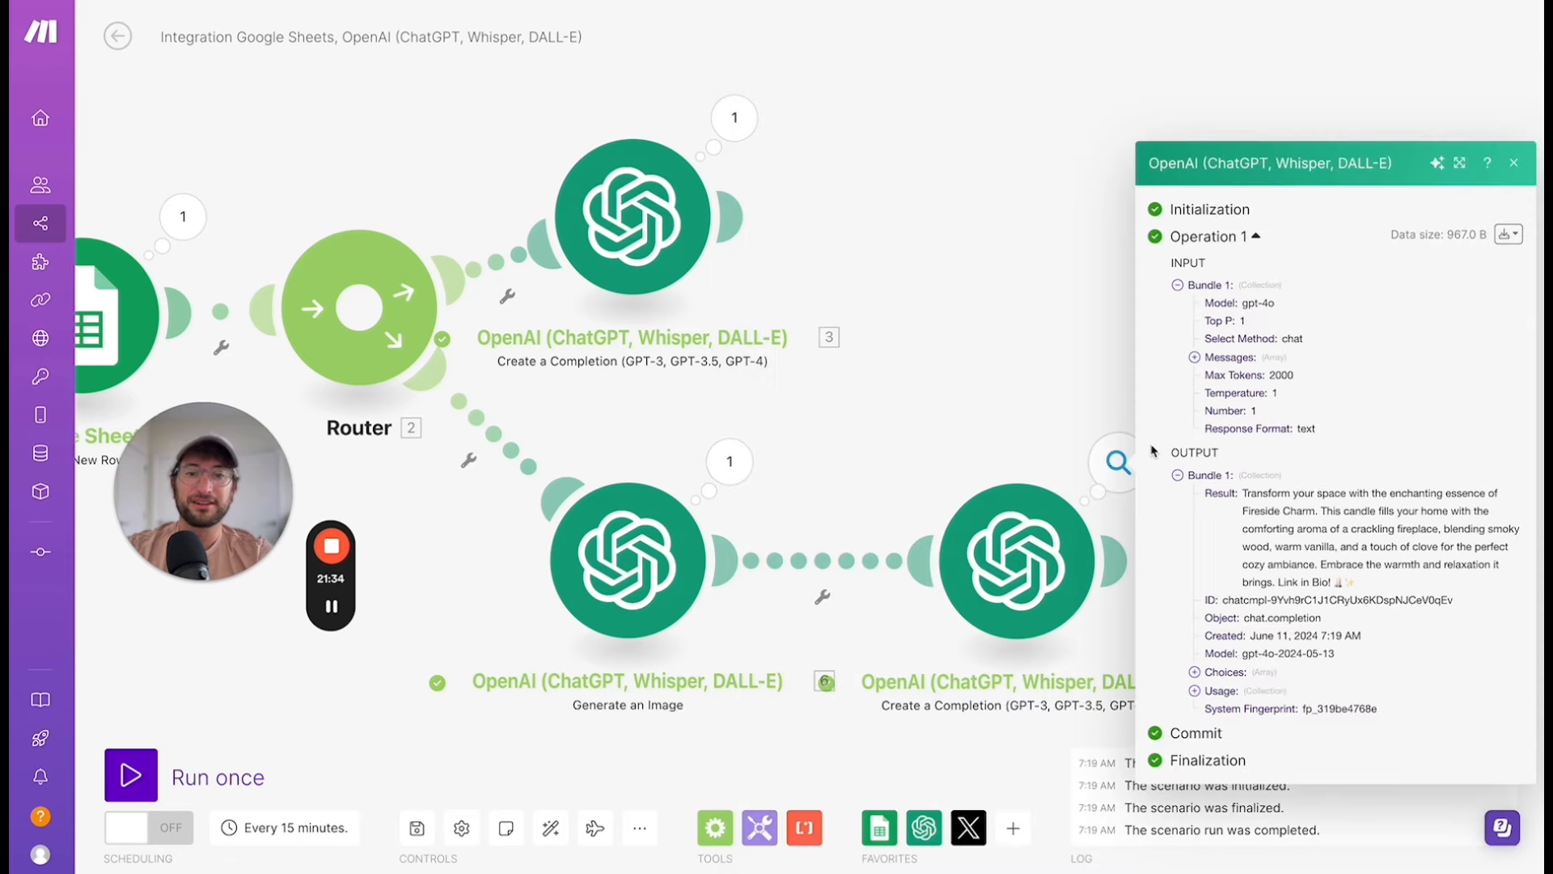
pyautogui.click(1195, 690)
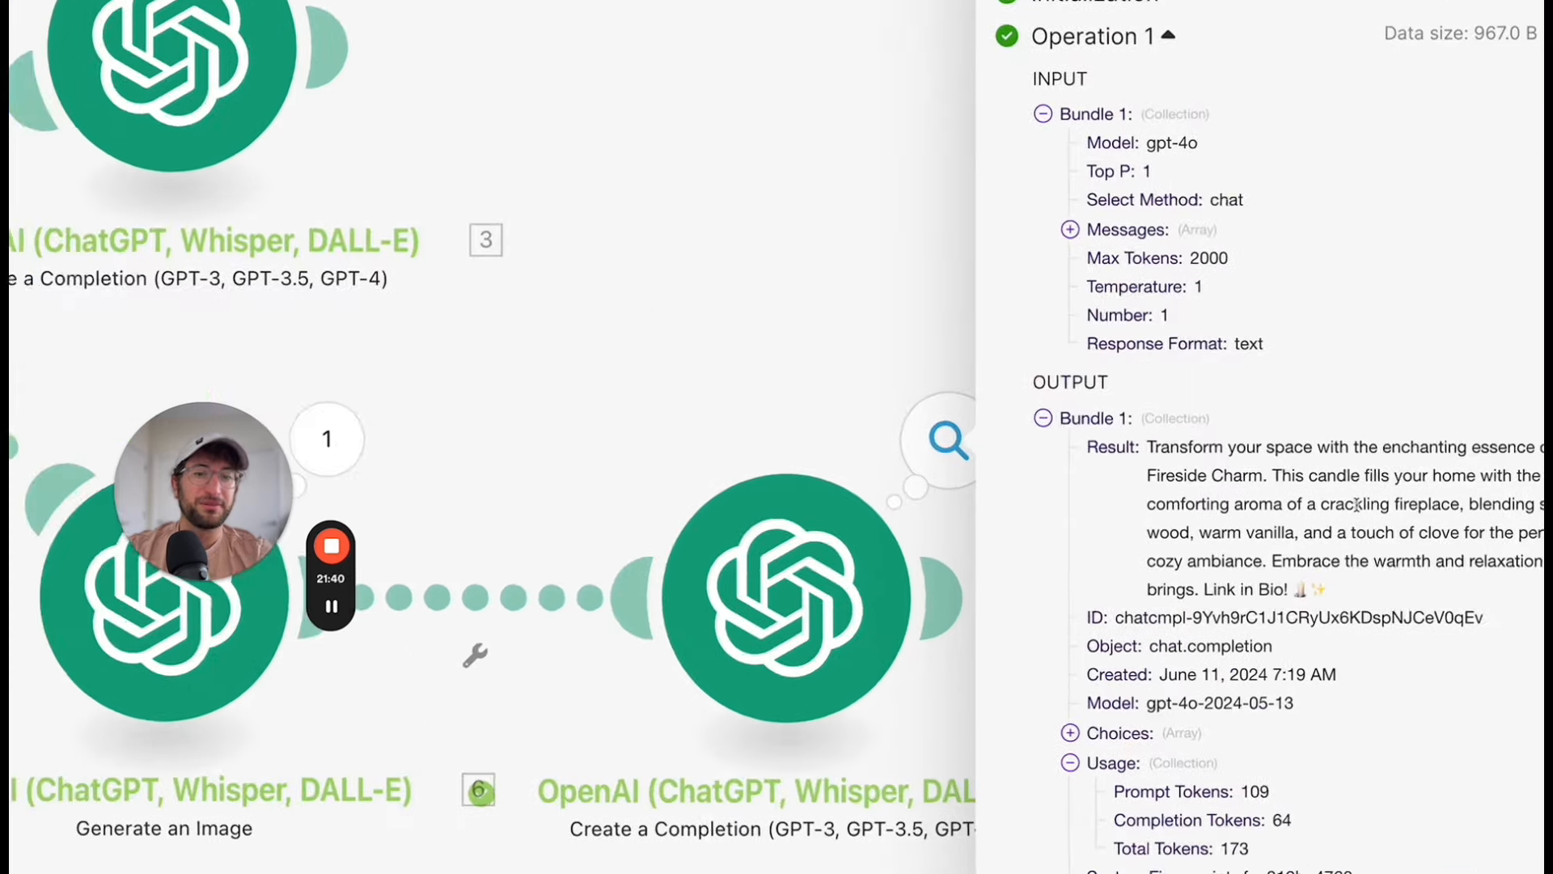
pyautogui.moveTo(1120, 589); pyautogui.dragTo(1195, 588)
pyautogui.click(1237, 589)
pyautogui.click(1241, 592)
pyautogui.click(1193, 586)
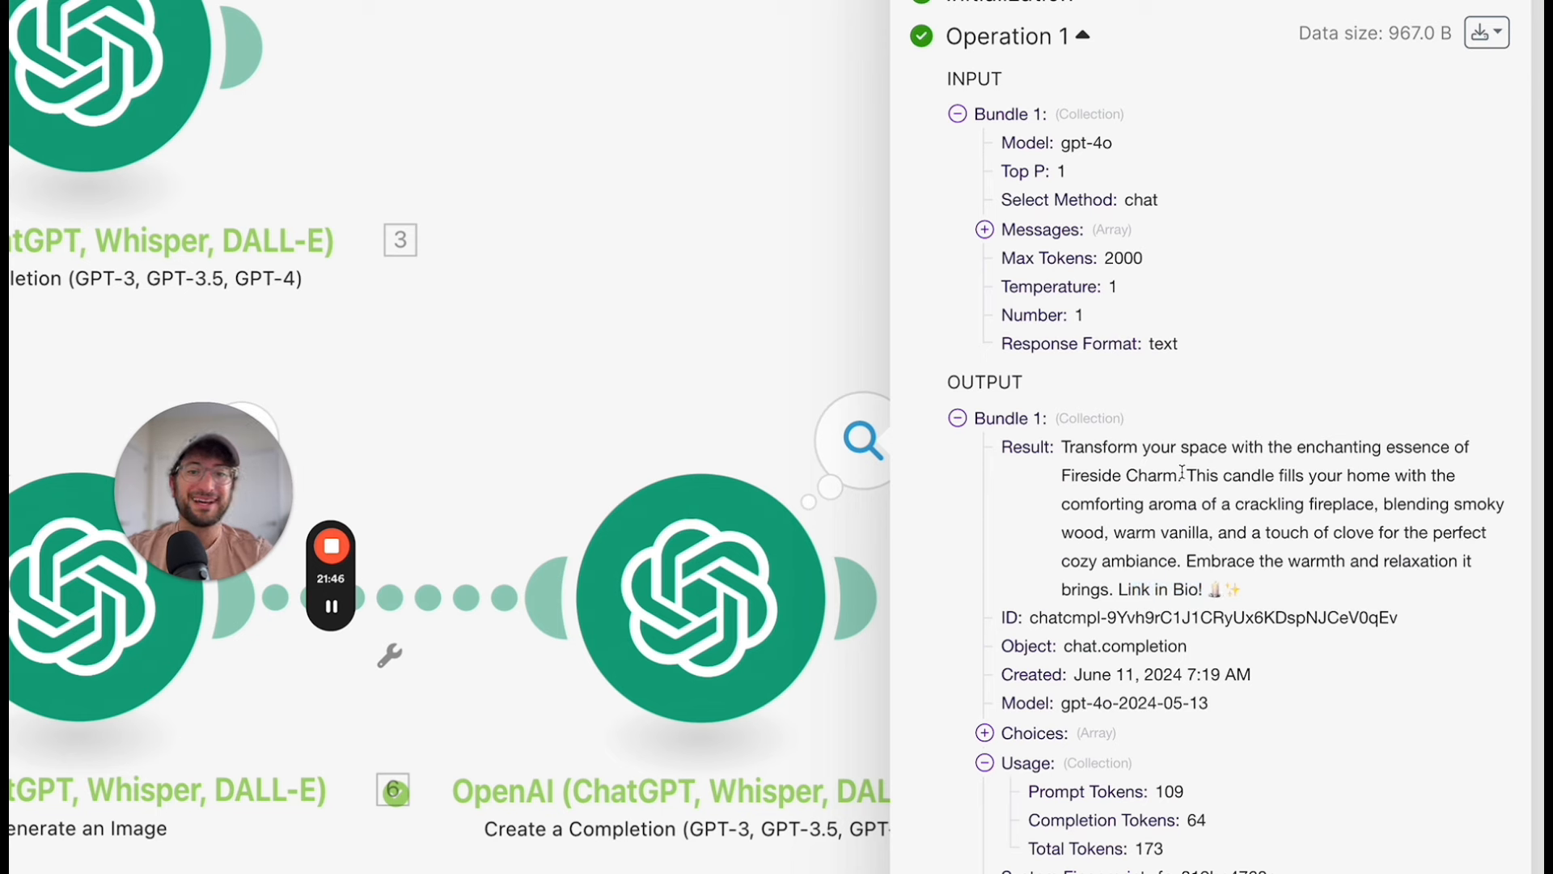
pyautogui.moveTo(1066, 445); pyautogui.dragTo(1253, 595)
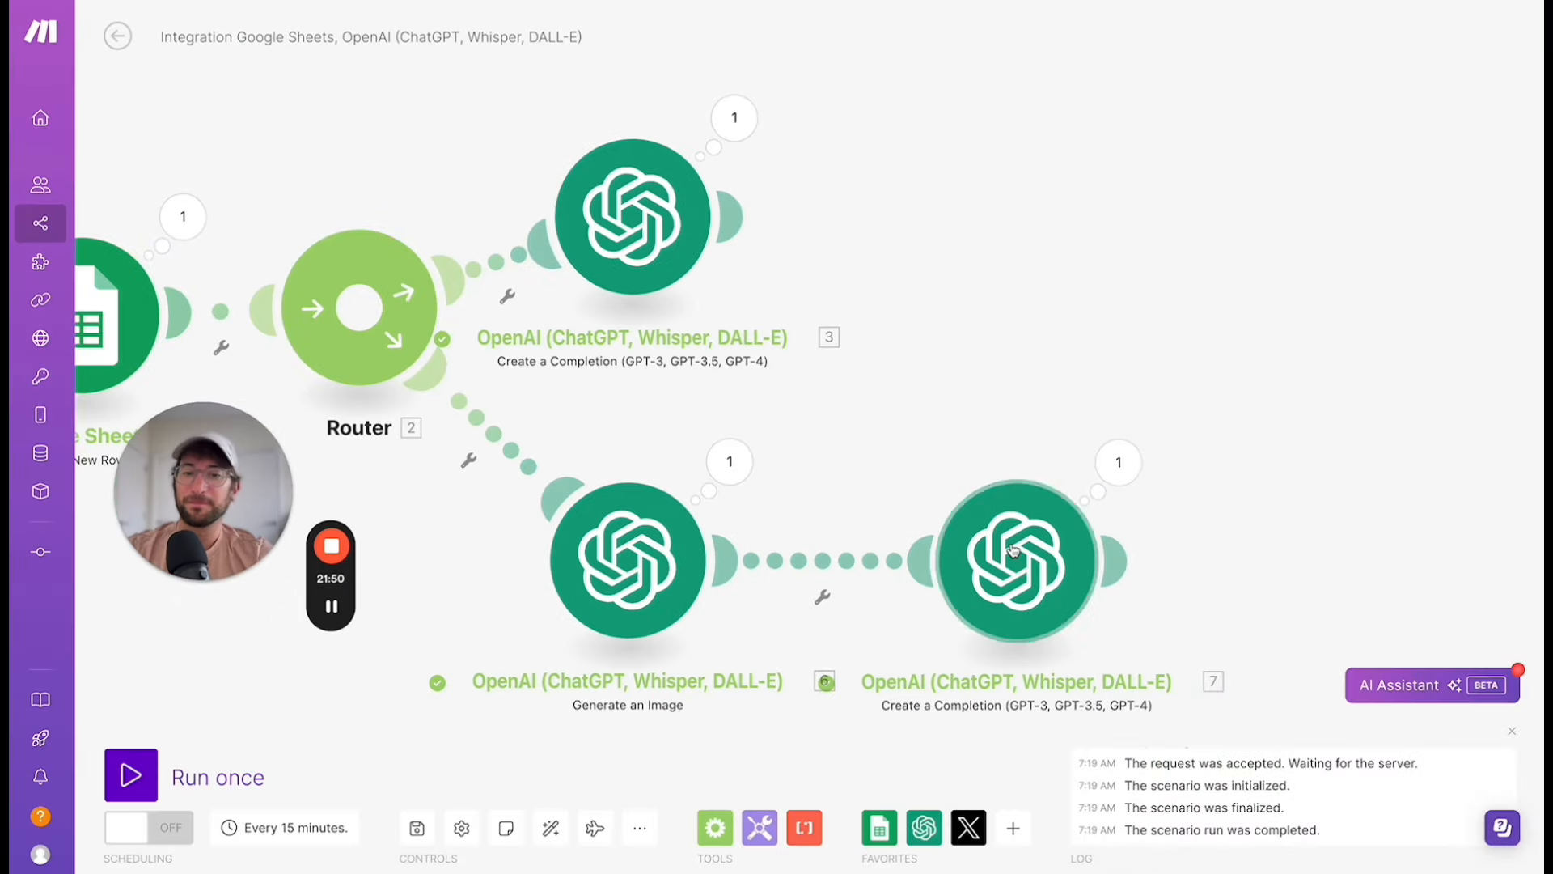
# Add an Instagram for Business Create a Photo Post module after the completion module on the image route.
pyautogui.scroll(-1, 1083, 550)
pyautogui.click(1058, 566)
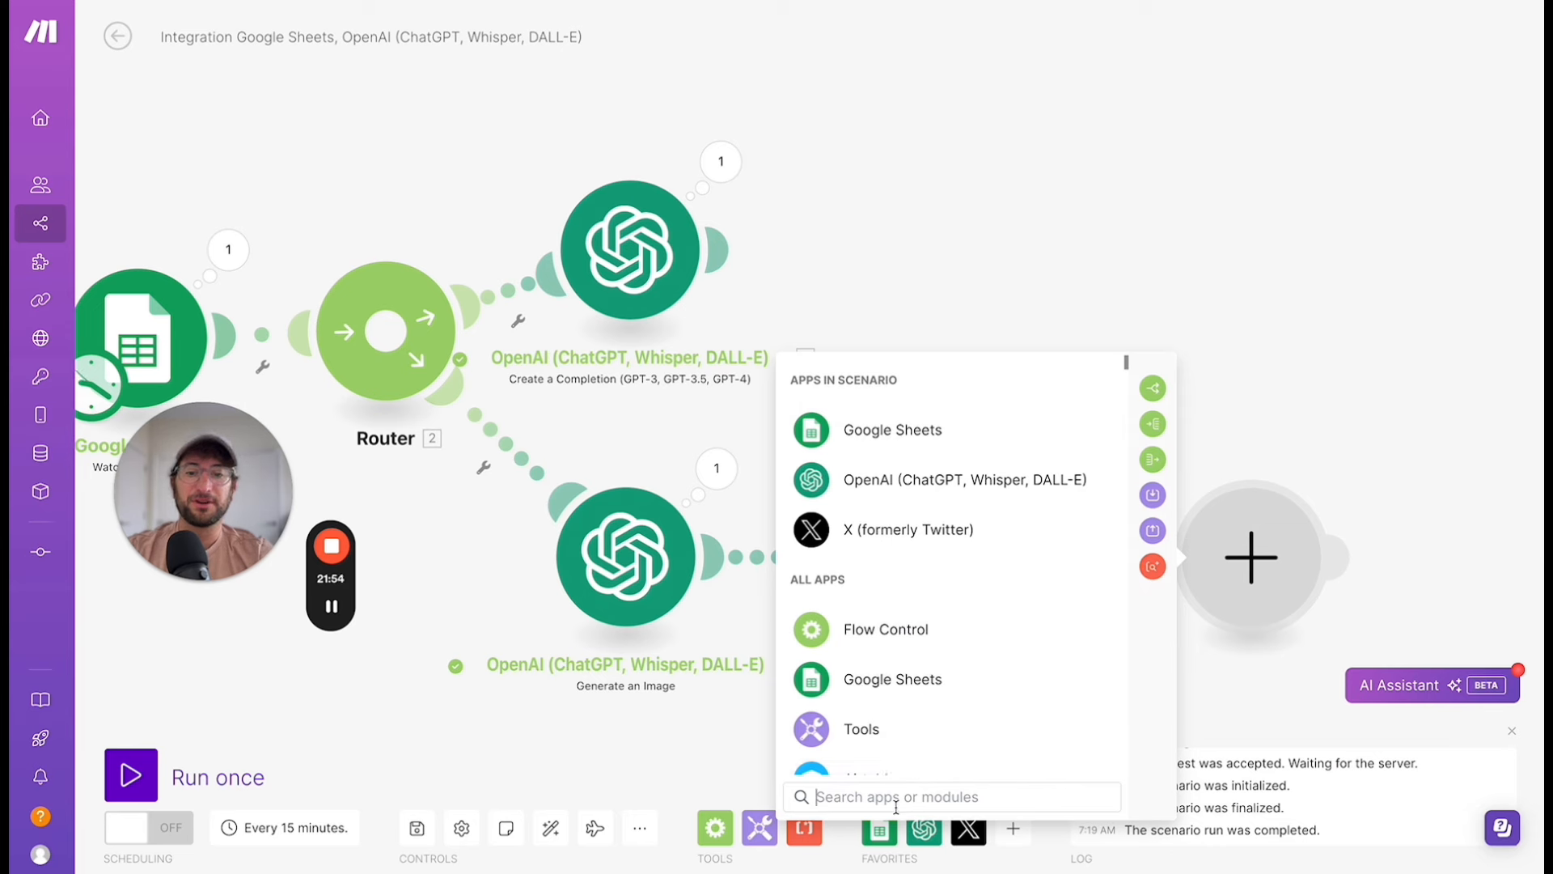
pyautogui.write('instagram')
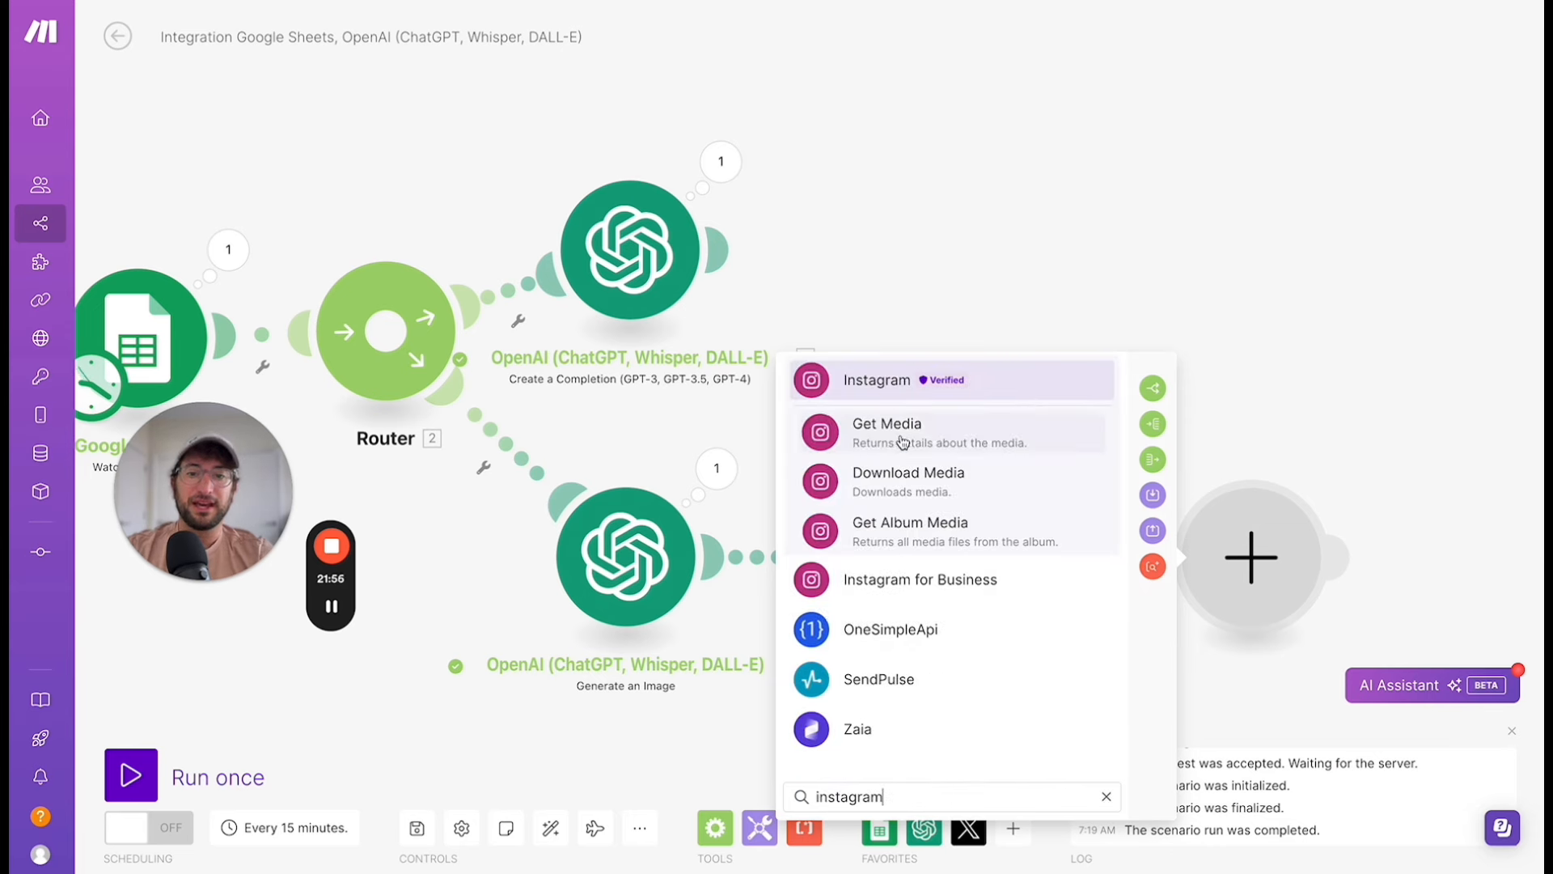
pyautogui.click(920, 586)
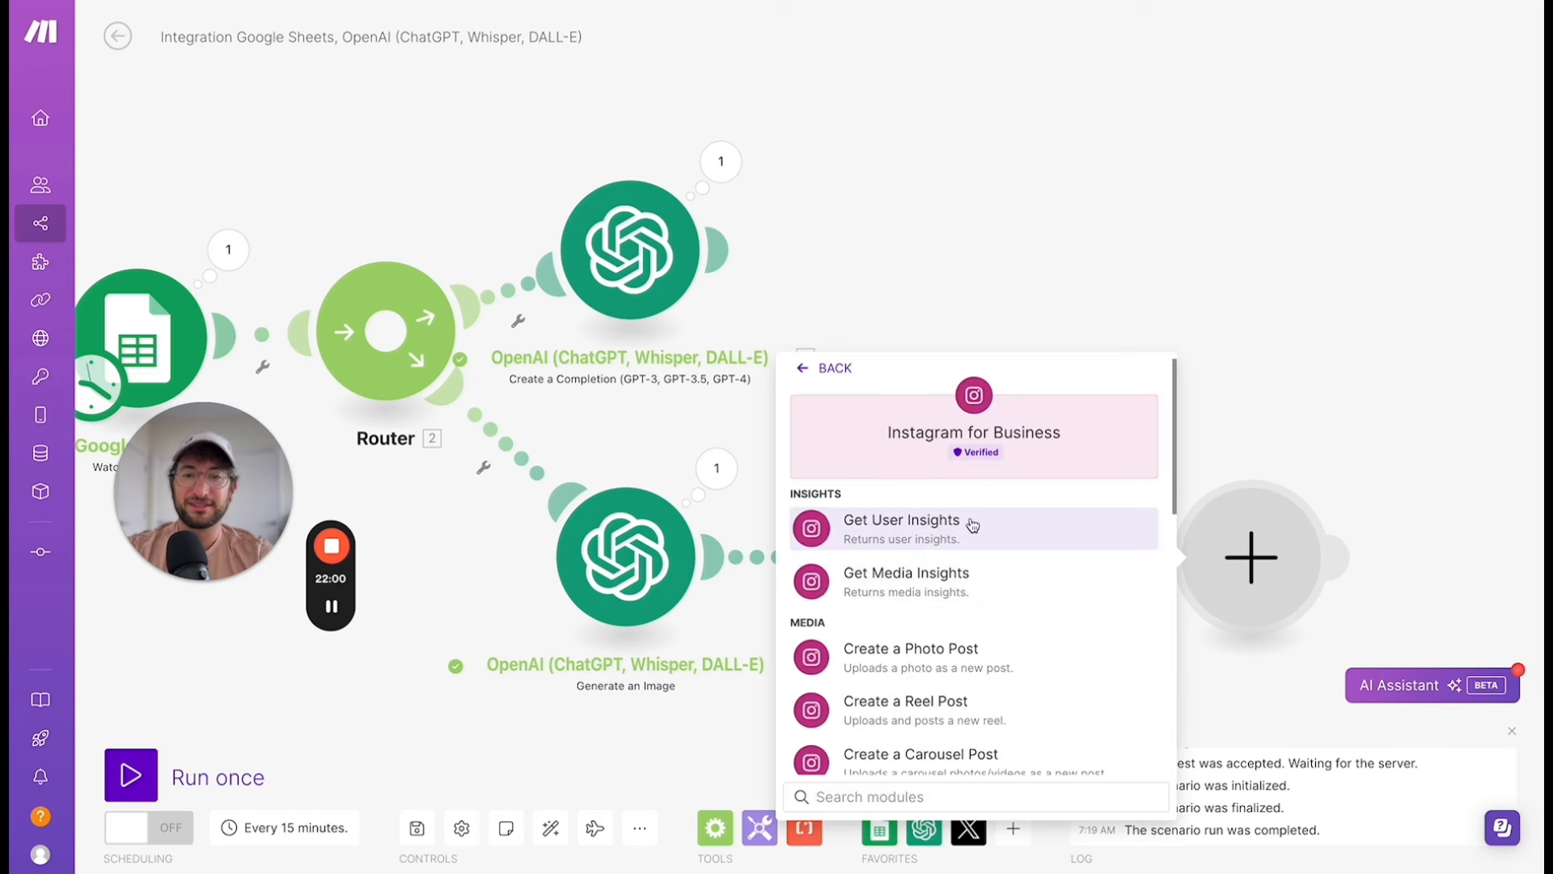
pyautogui.scroll(-1, 930, 602)
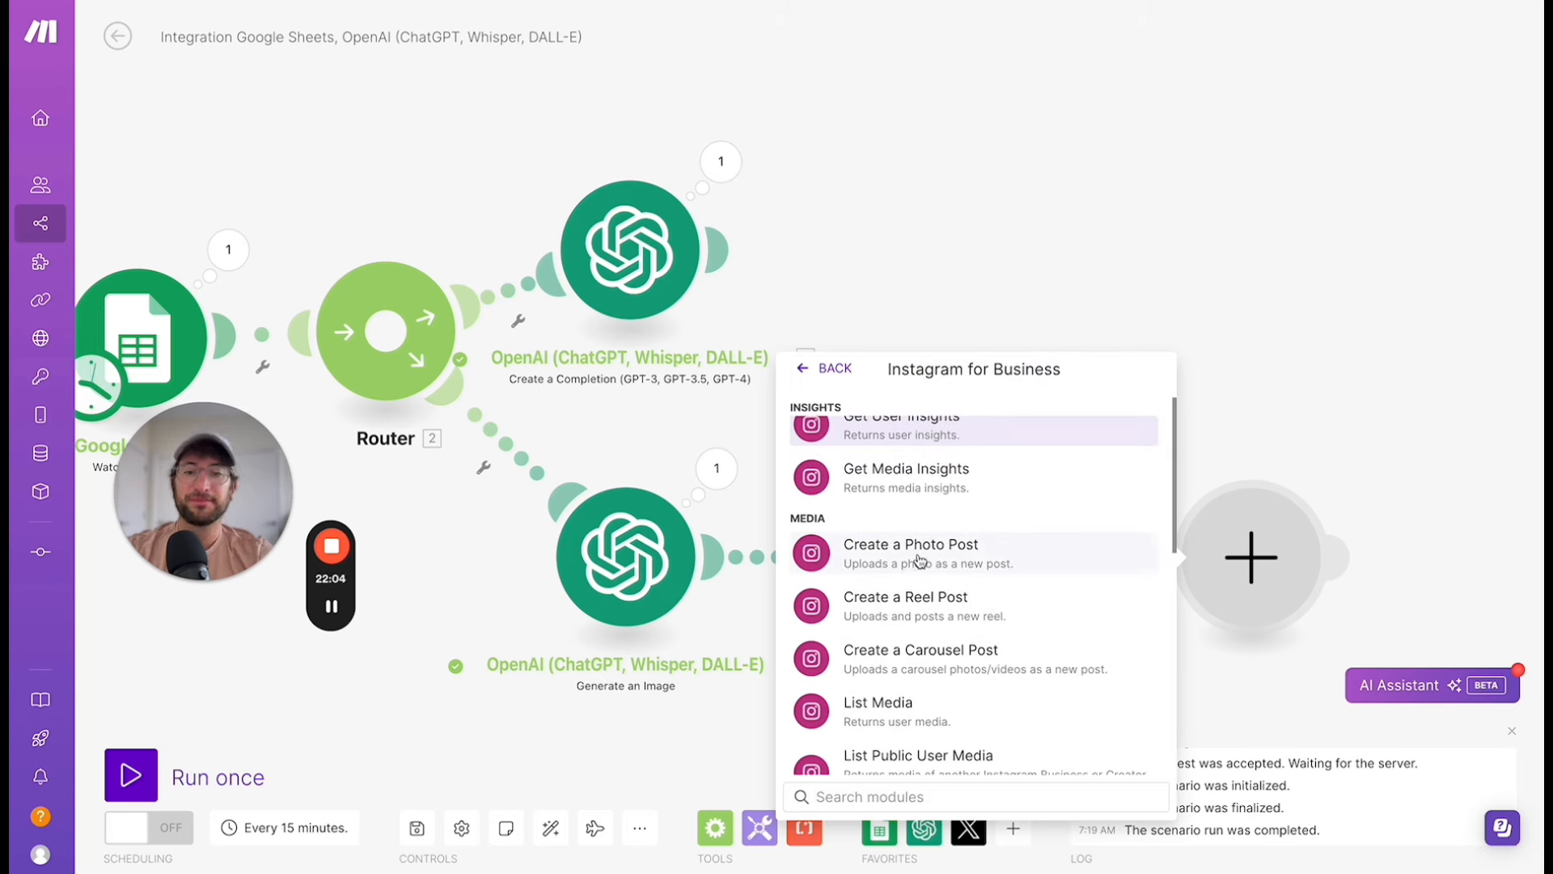
pyautogui.scroll(-3, 916, 668)
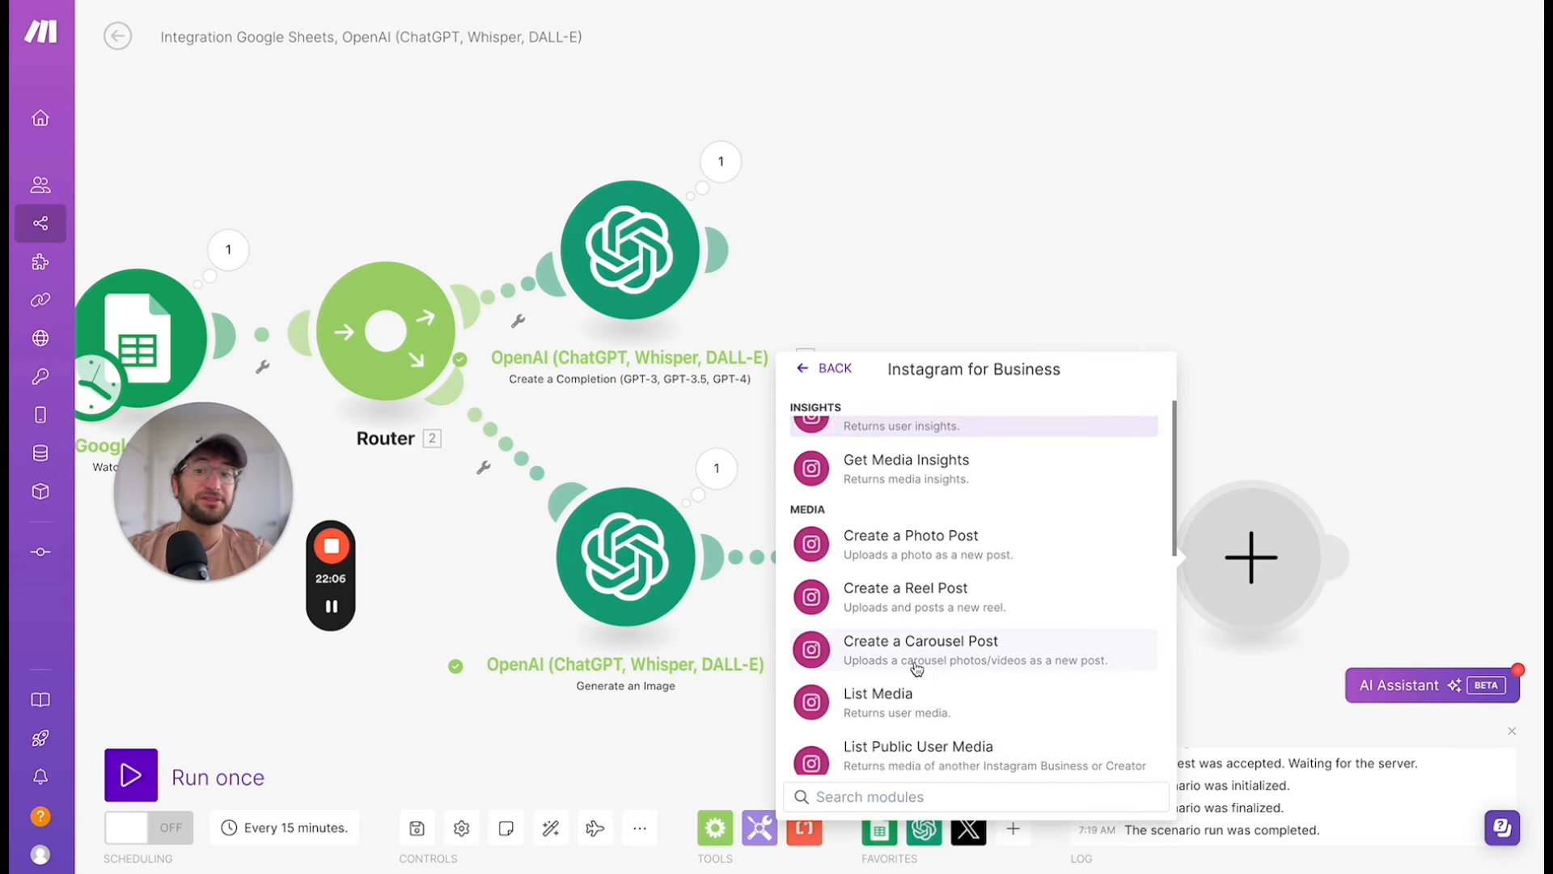
pyautogui.scroll(2, 916, 663)
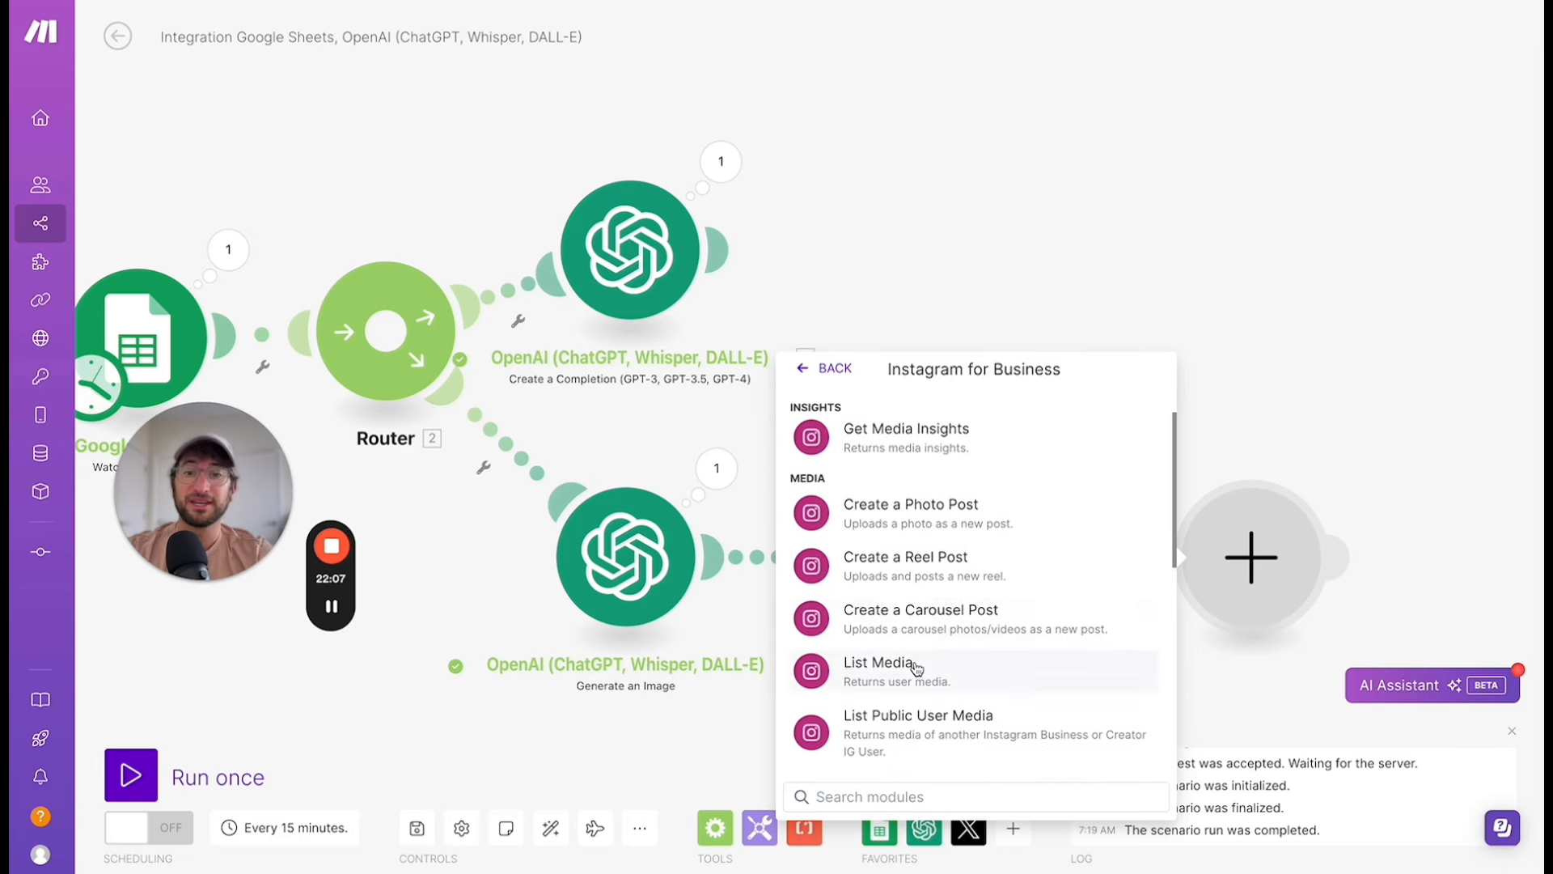
pyautogui.click(930, 516)
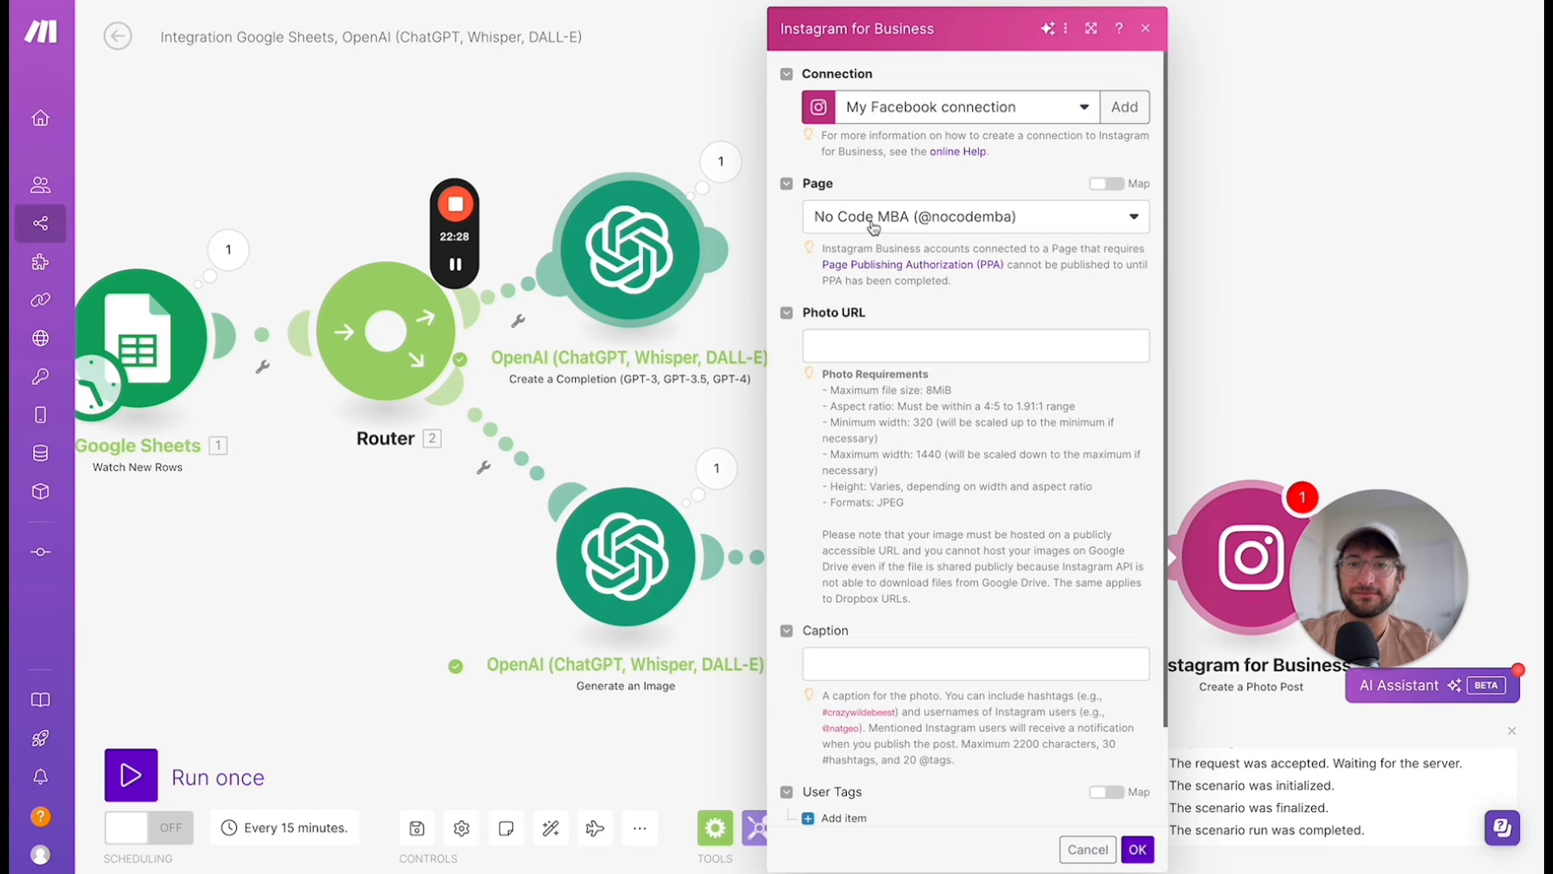
# Map the Instagram module's Photo URL to the URL under Data[] from the Generate an Image module.
pyautogui.scroll(-1, 869, 307)
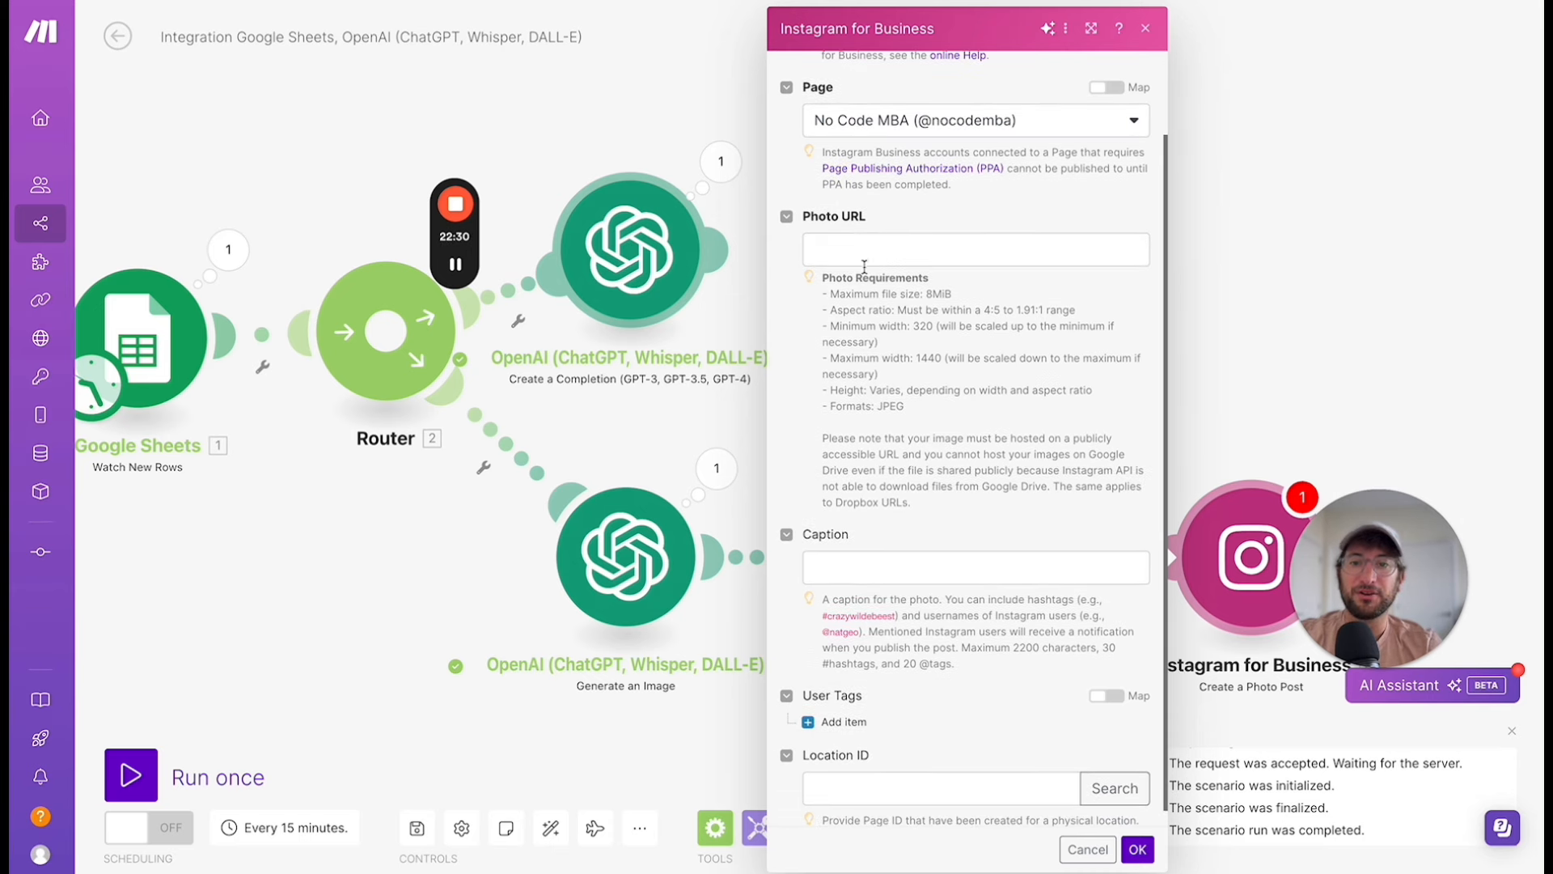
pyautogui.scroll(-1, 873, 581)
pyautogui.scroll(1, 893, 341)
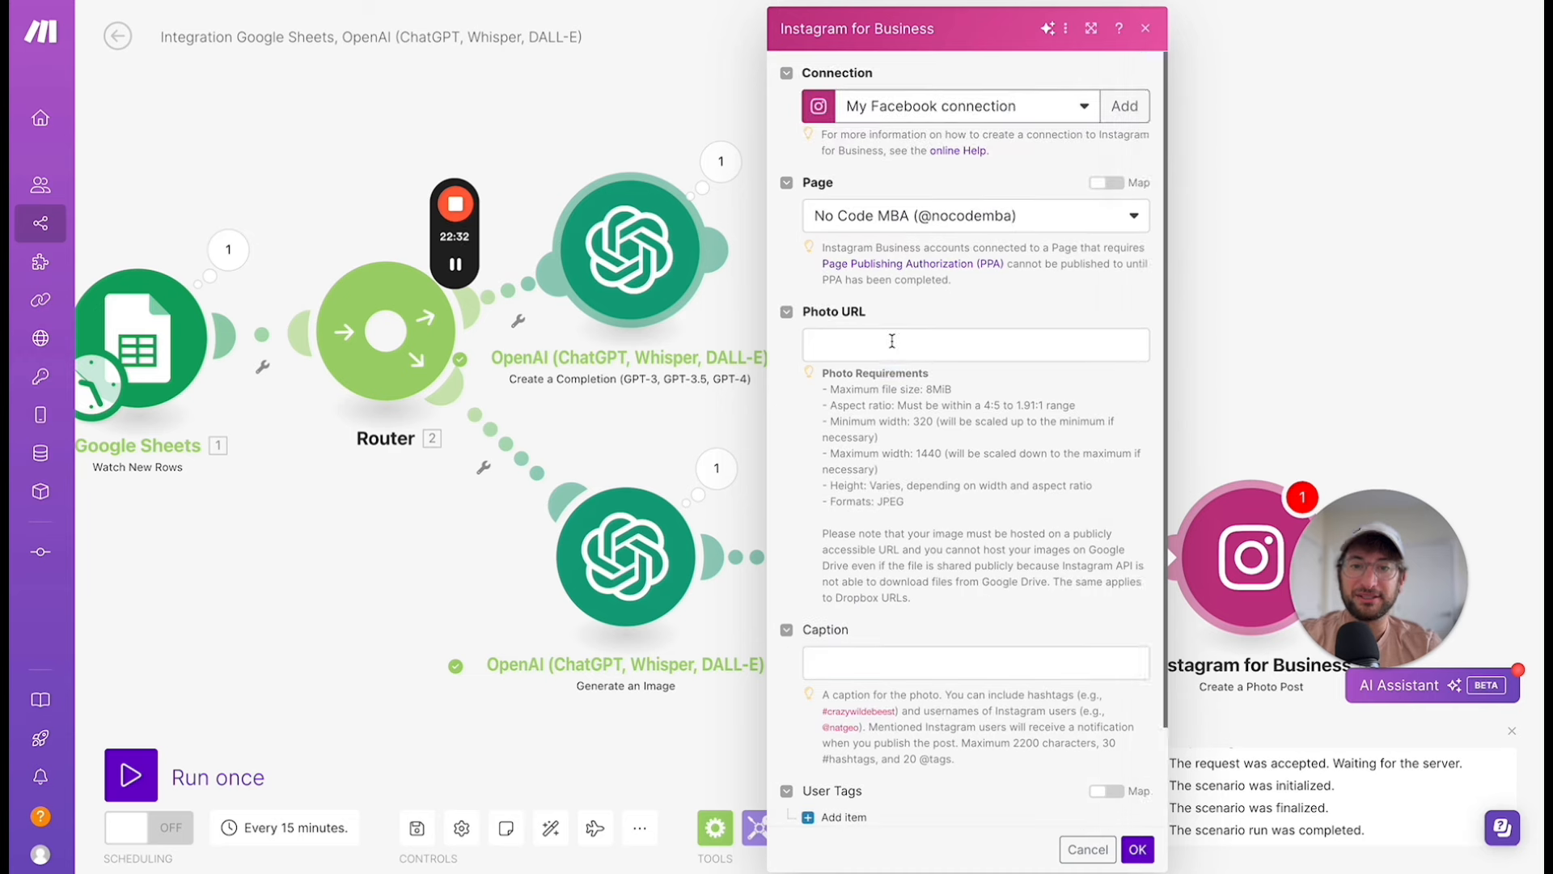
pyautogui.click(892, 341)
pyautogui.click(965, 578)
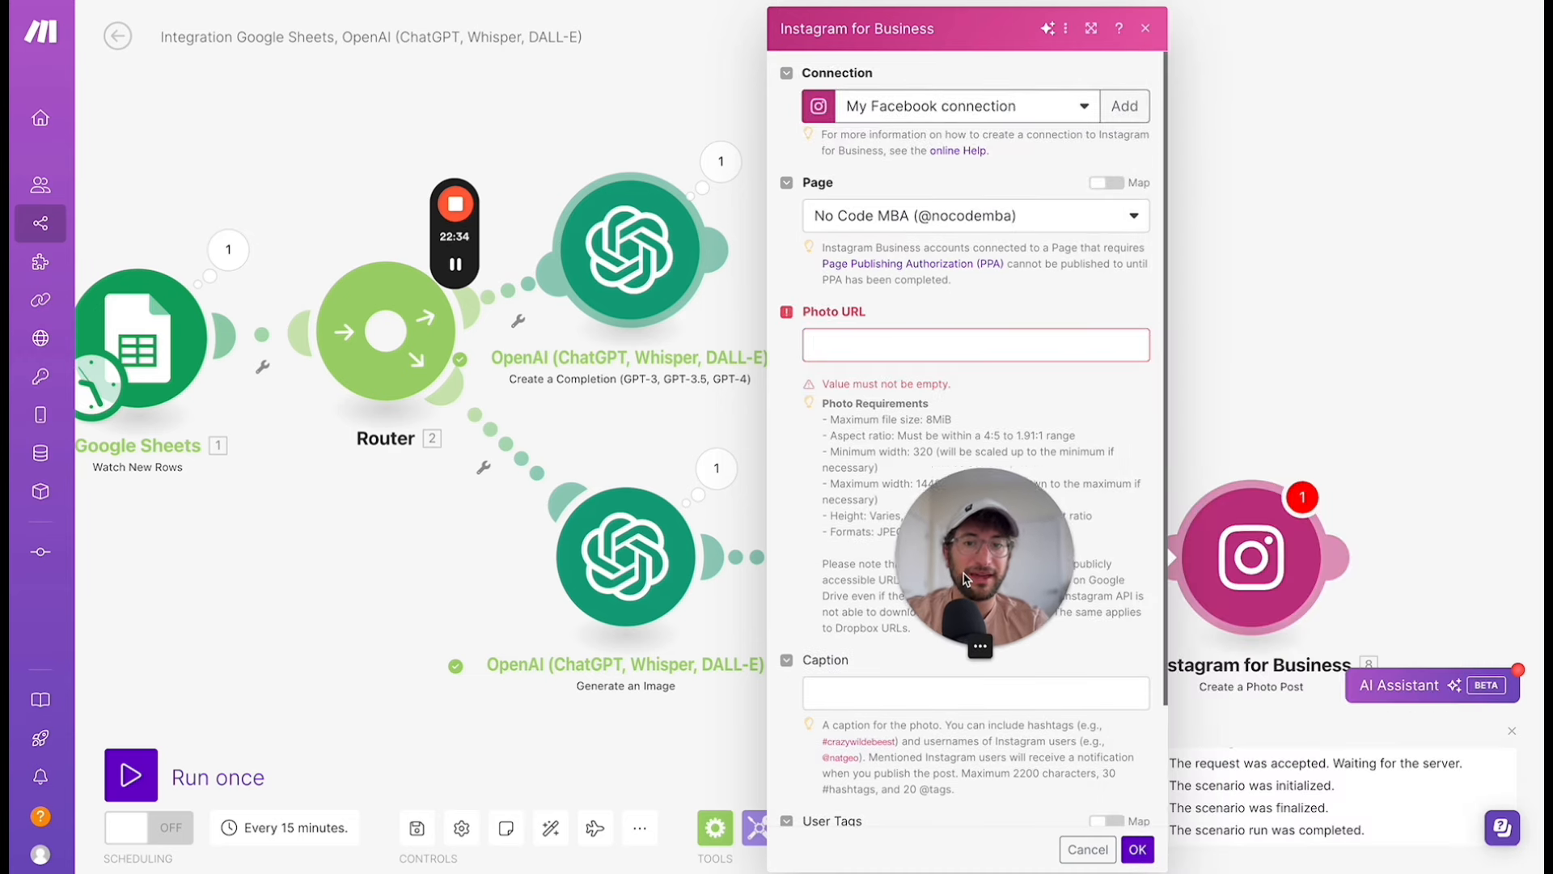
pyautogui.click(975, 345)
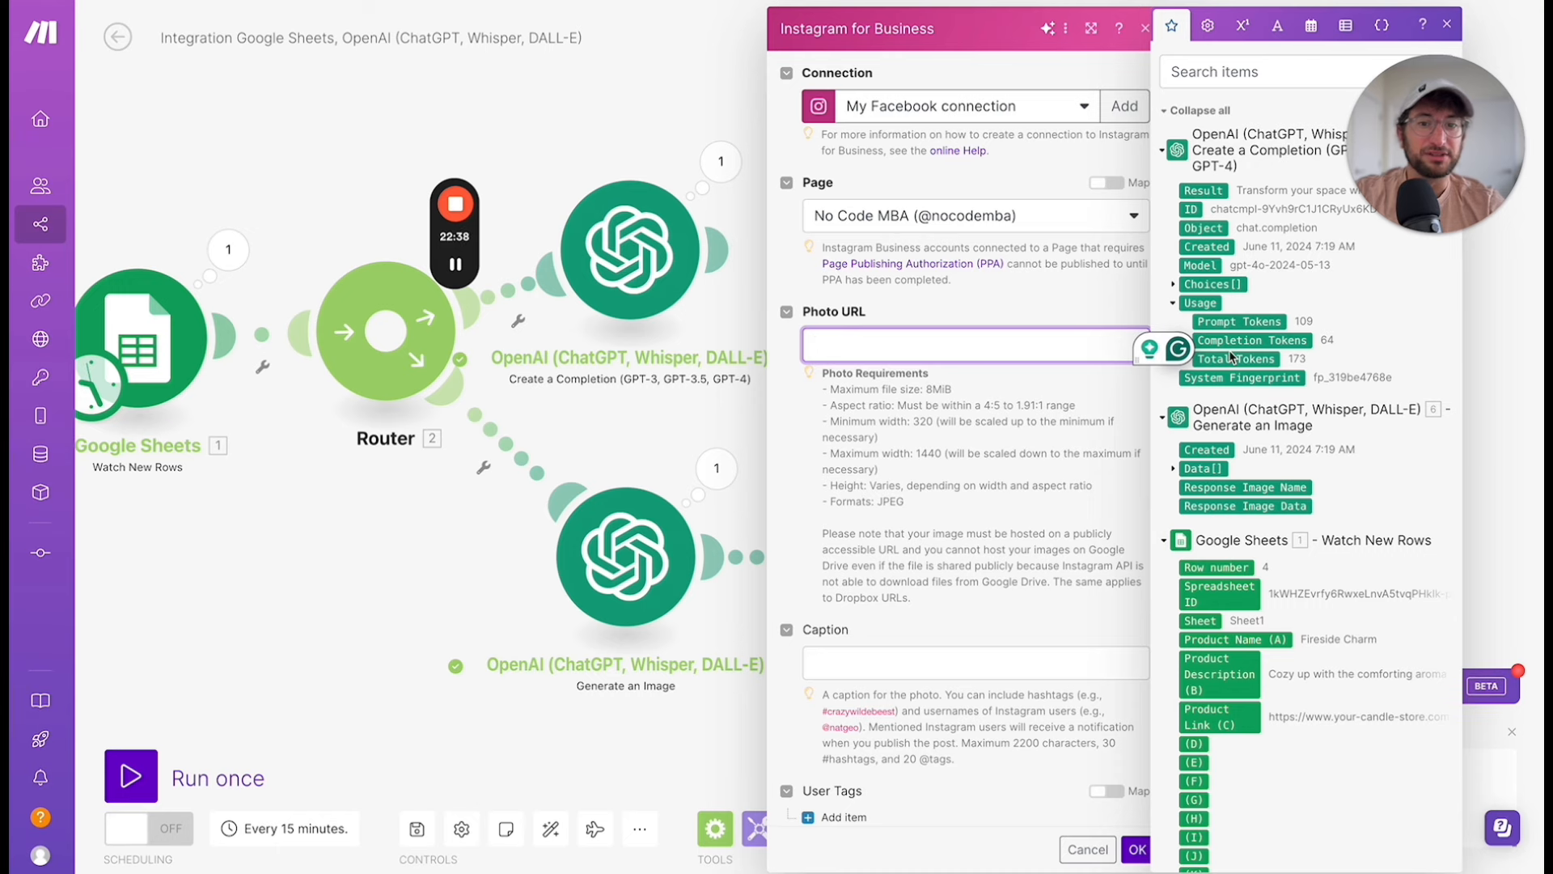
pyautogui.scroll(-2, 1230, 356)
pyautogui.scroll(2, 1230, 357)
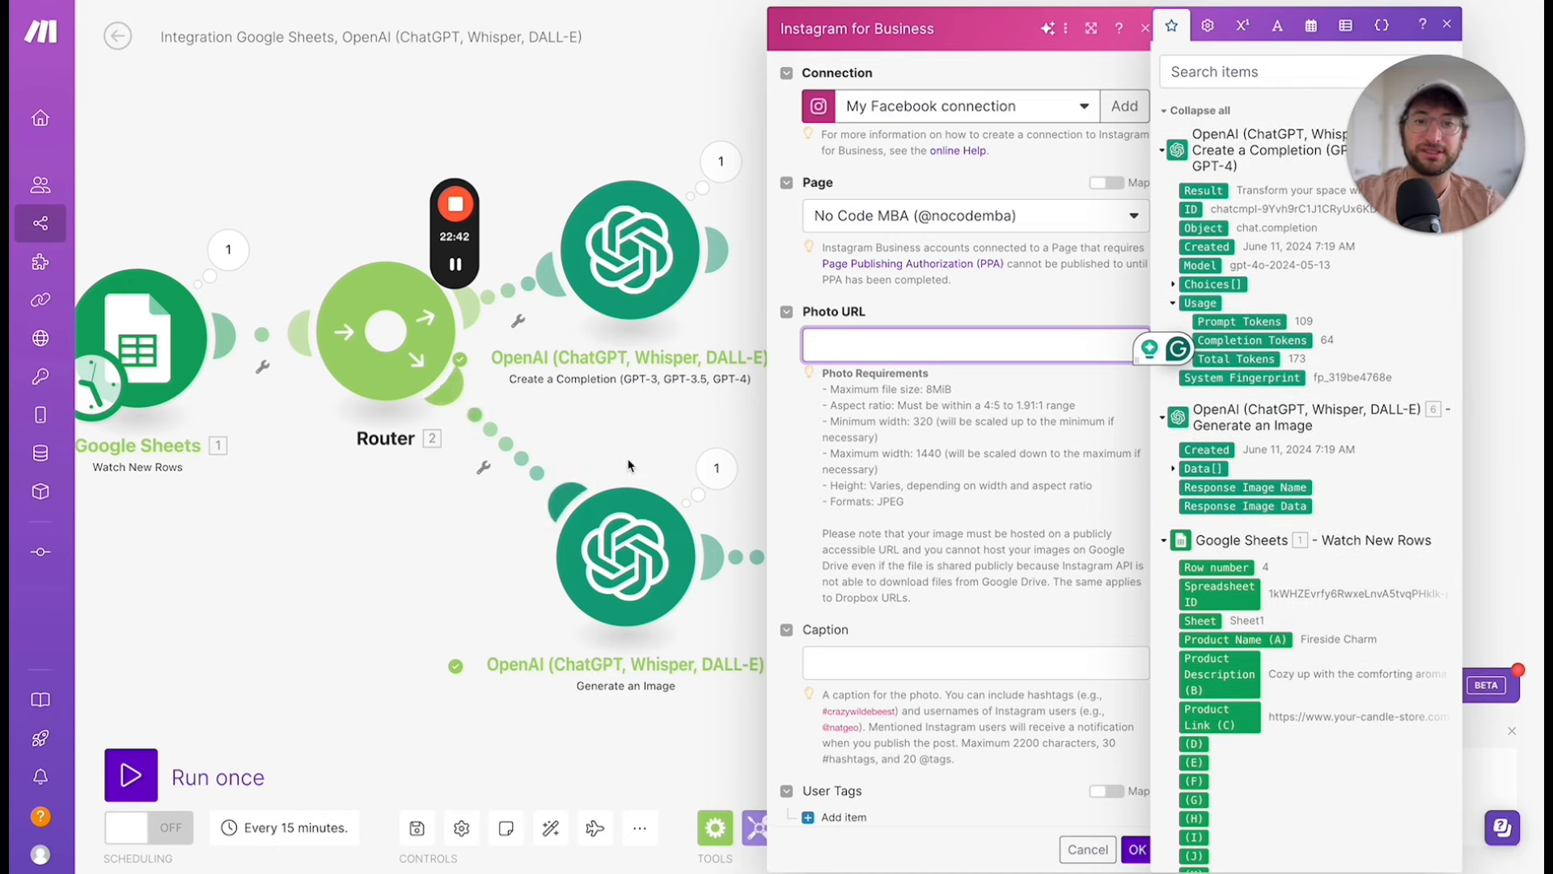
pyautogui.scroll(-4, 1294, 501)
pyautogui.scroll(4, 1294, 502)
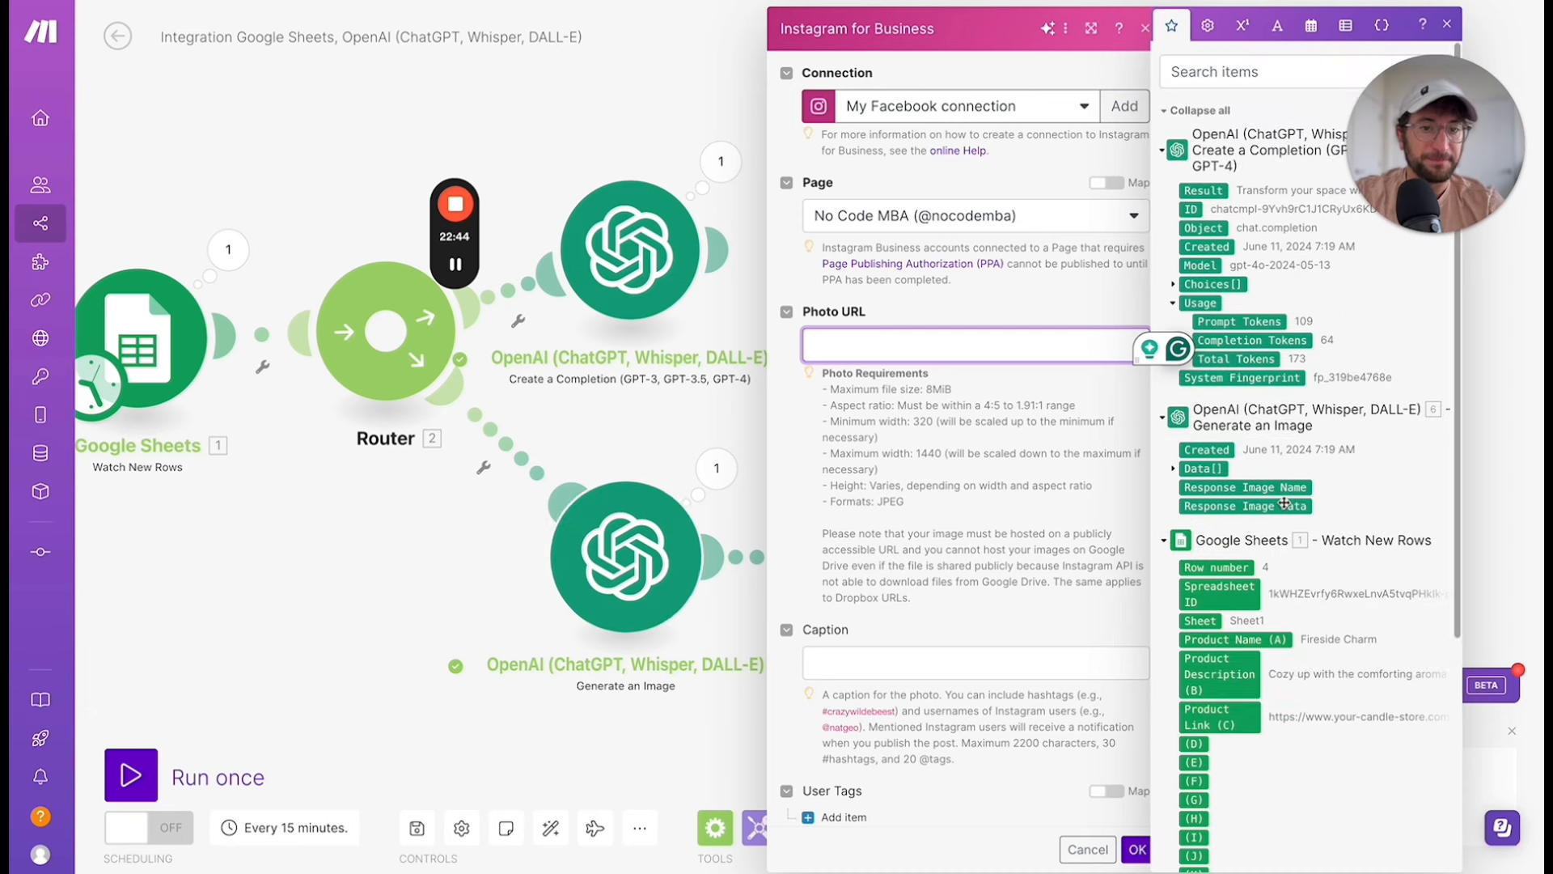
pyautogui.click(1174, 471)
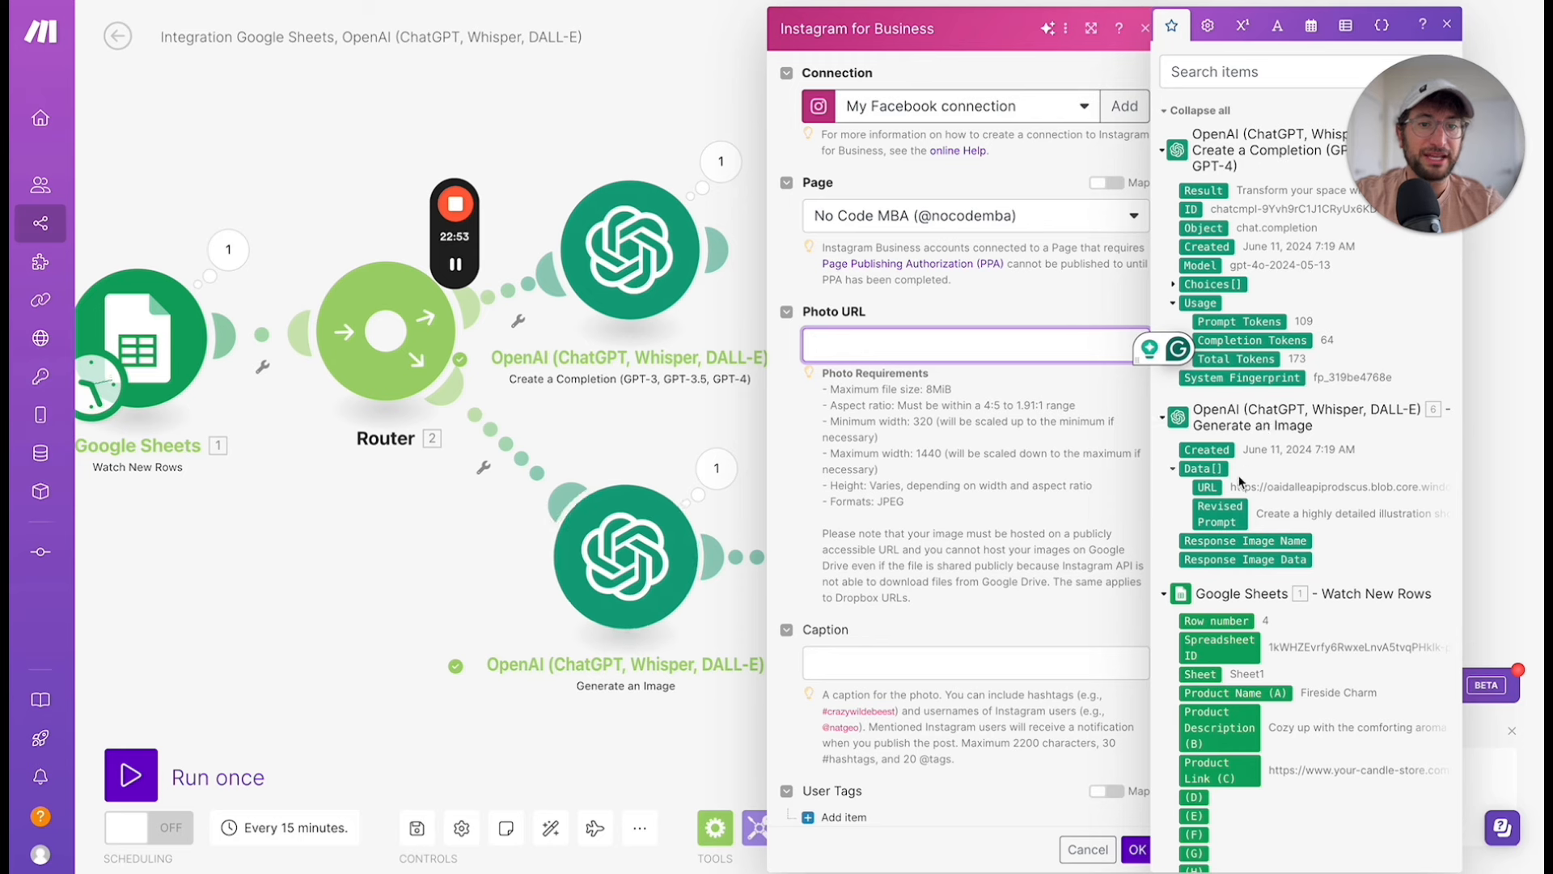
pyautogui.click(1204, 487)
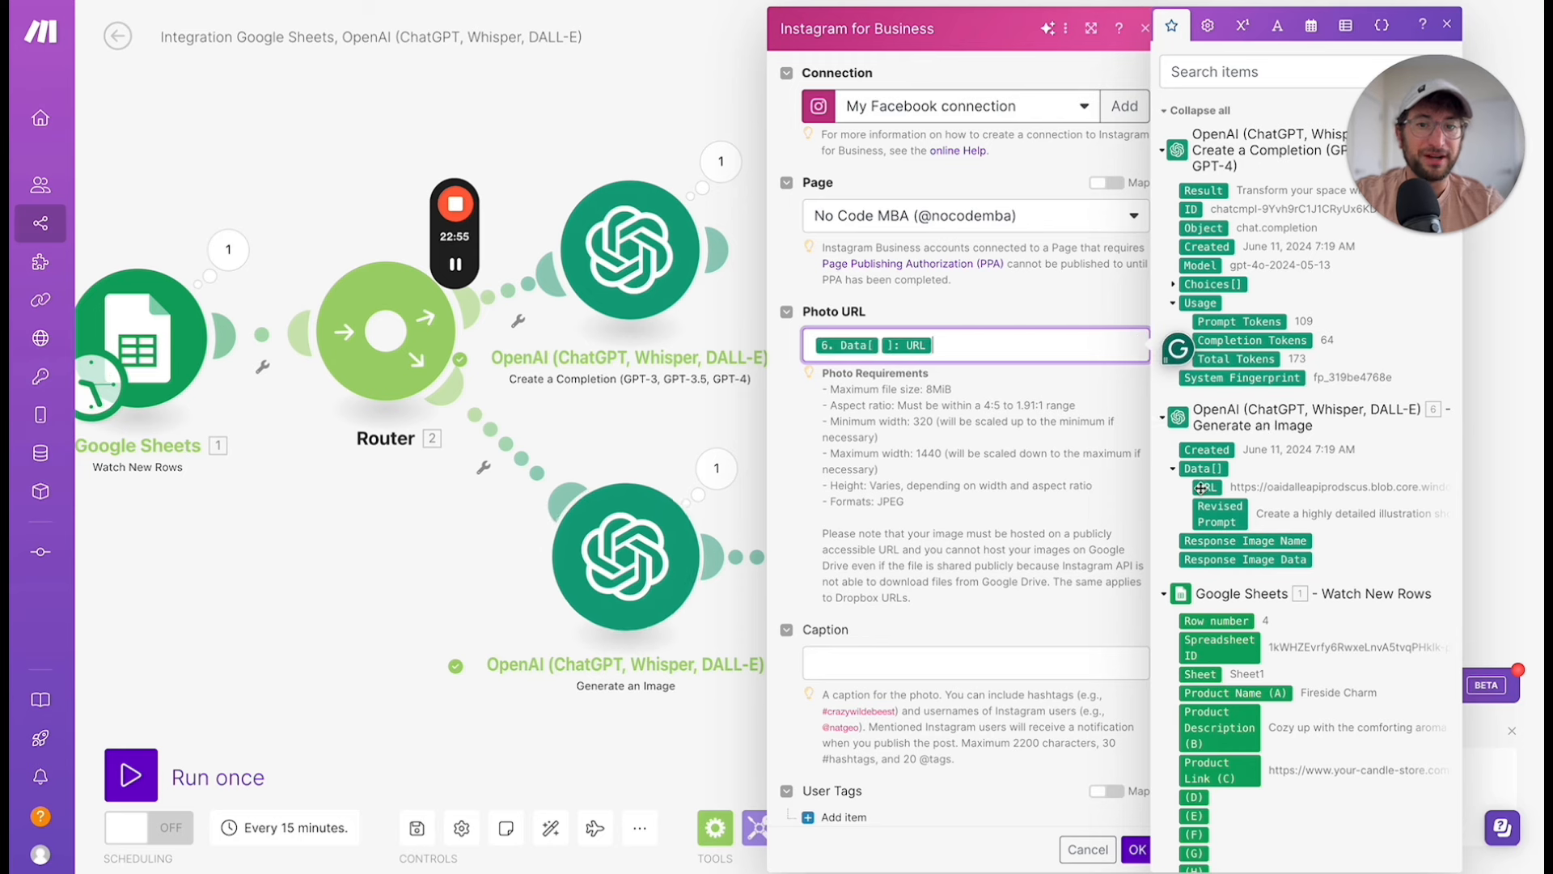
pyautogui.click(1022, 564)
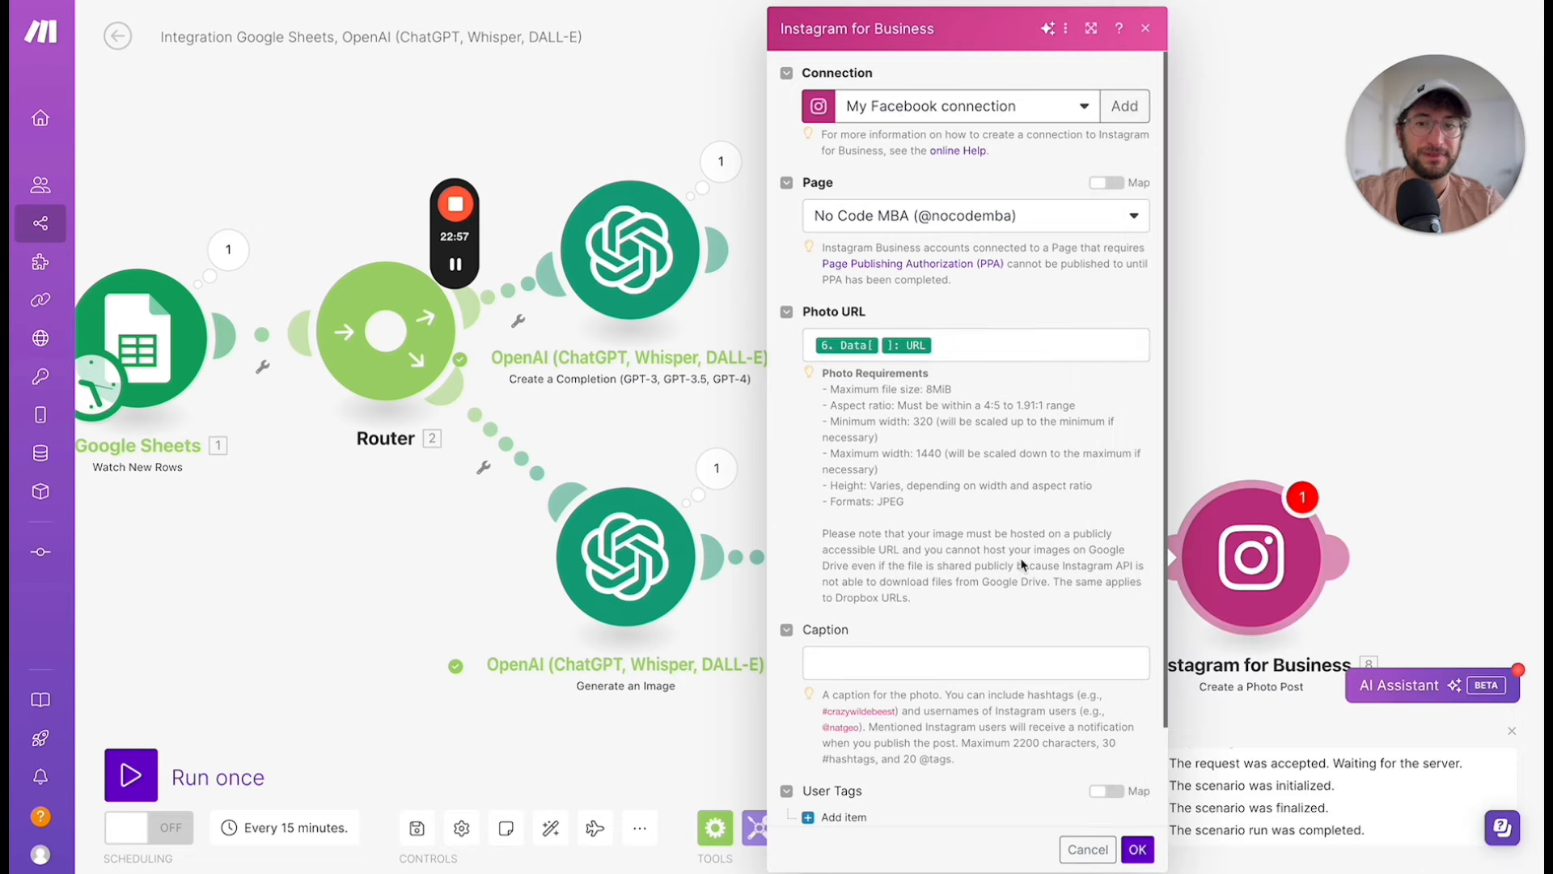
# Map the Instagram caption to Message Content under Choices[] from the preceding OpenAI completion and save the module.
pyautogui.scroll(-2, 979, 580)
pyautogui.click(963, 555)
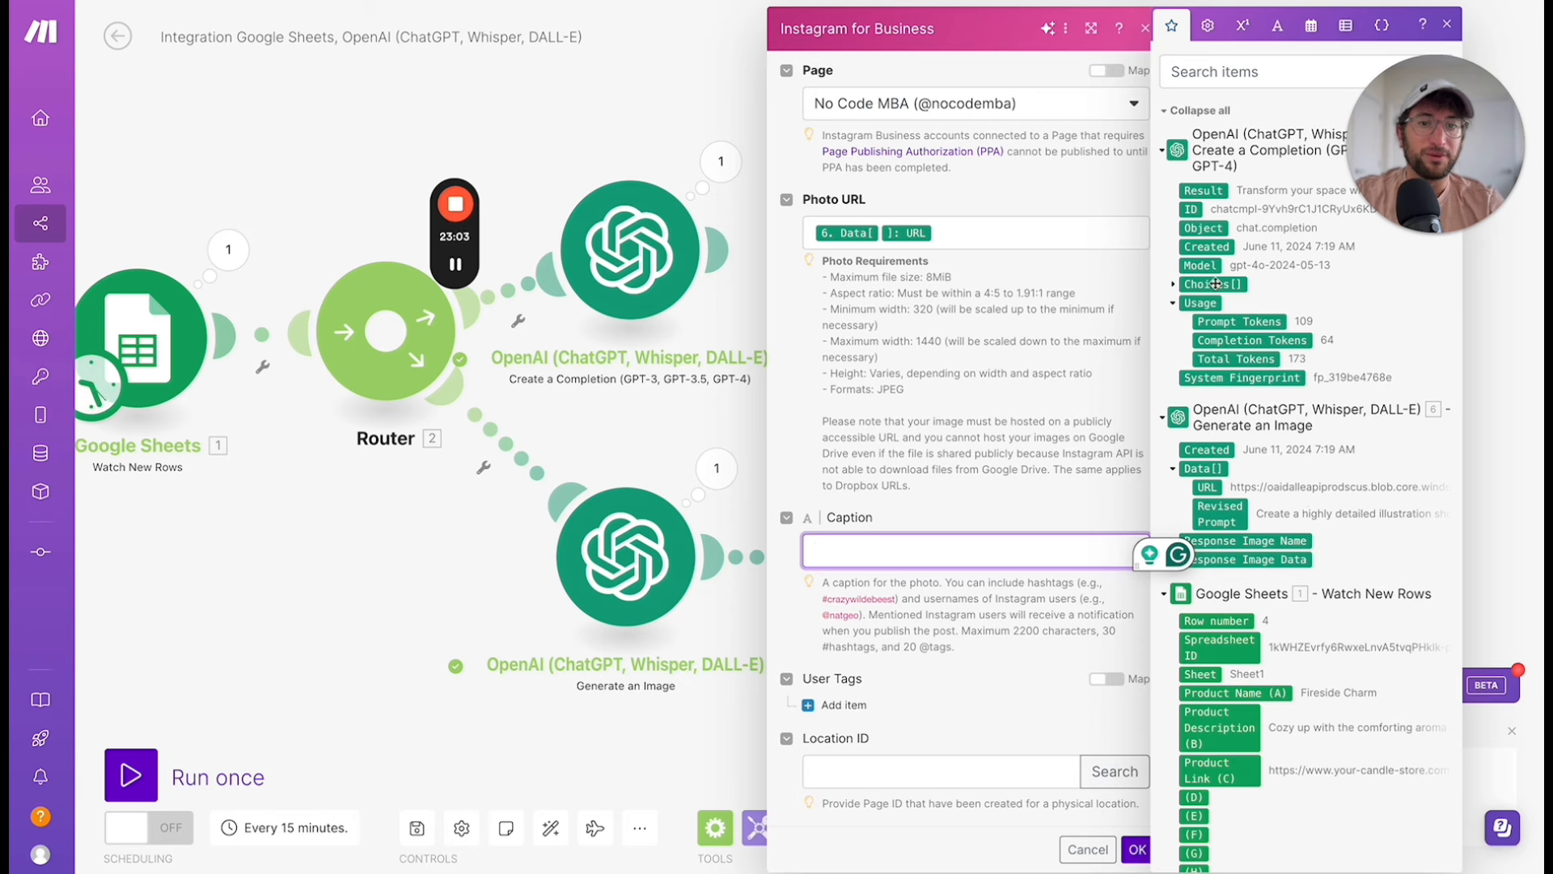
pyautogui.click(1173, 285)
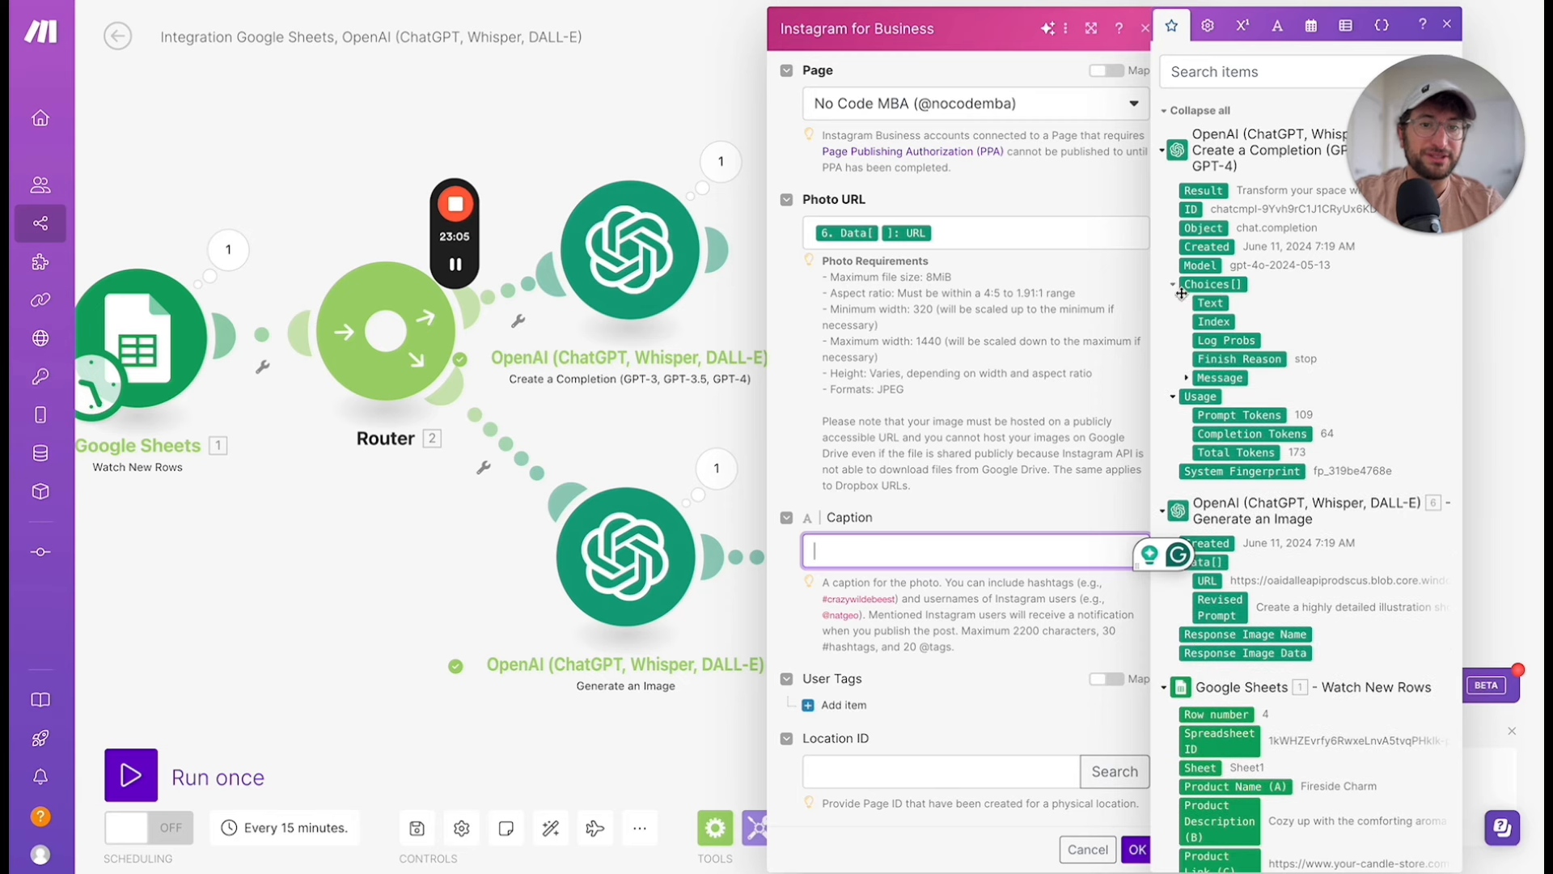
pyautogui.click(1187, 380)
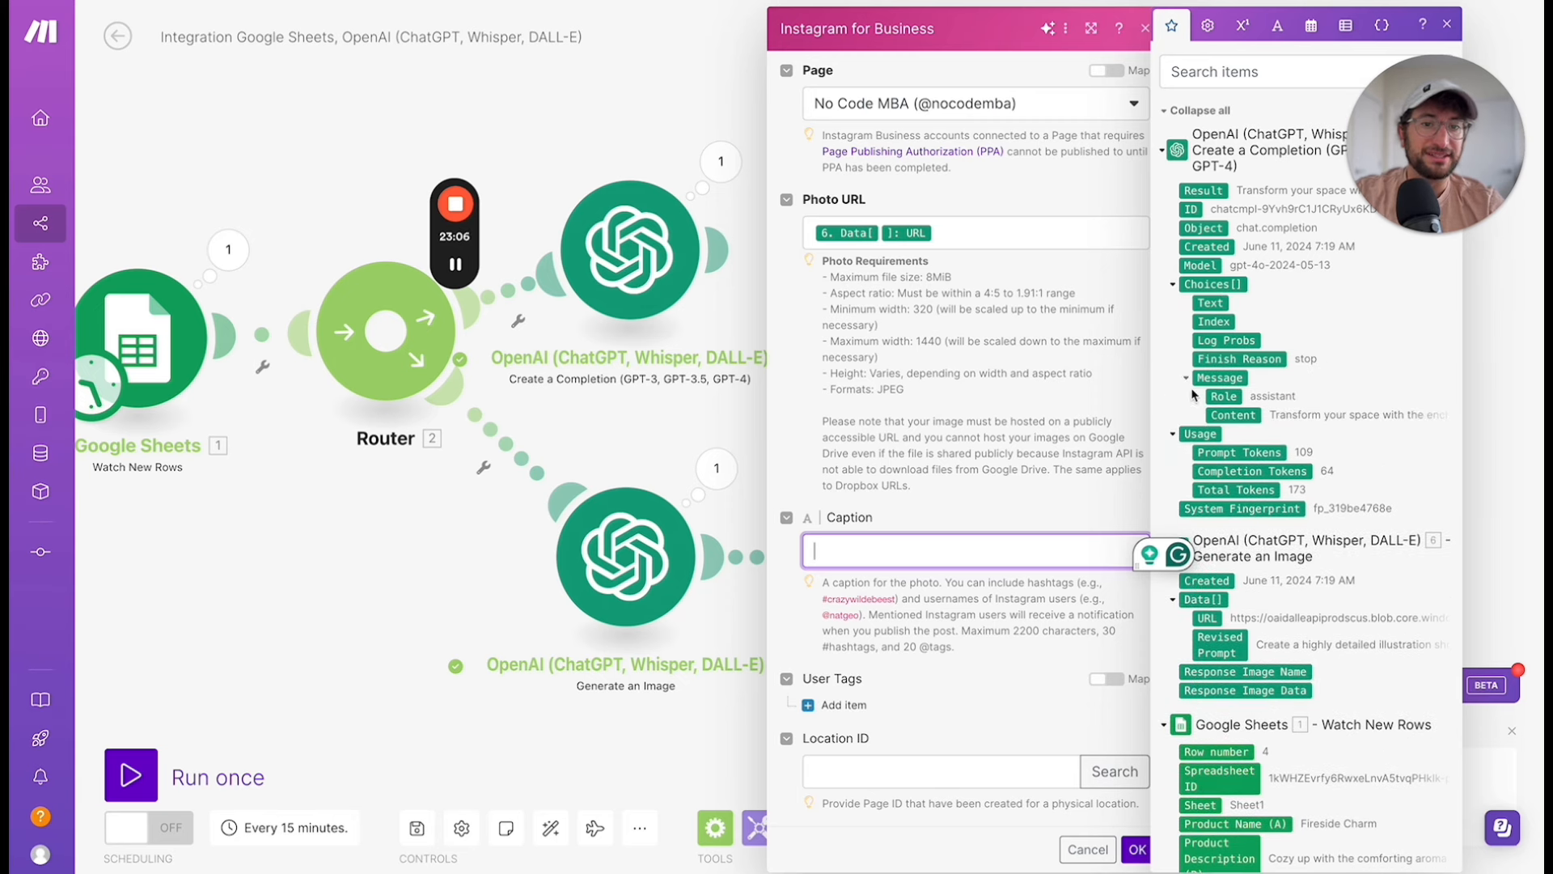
pyautogui.click(1234, 415)
pyautogui.click(962, 516)
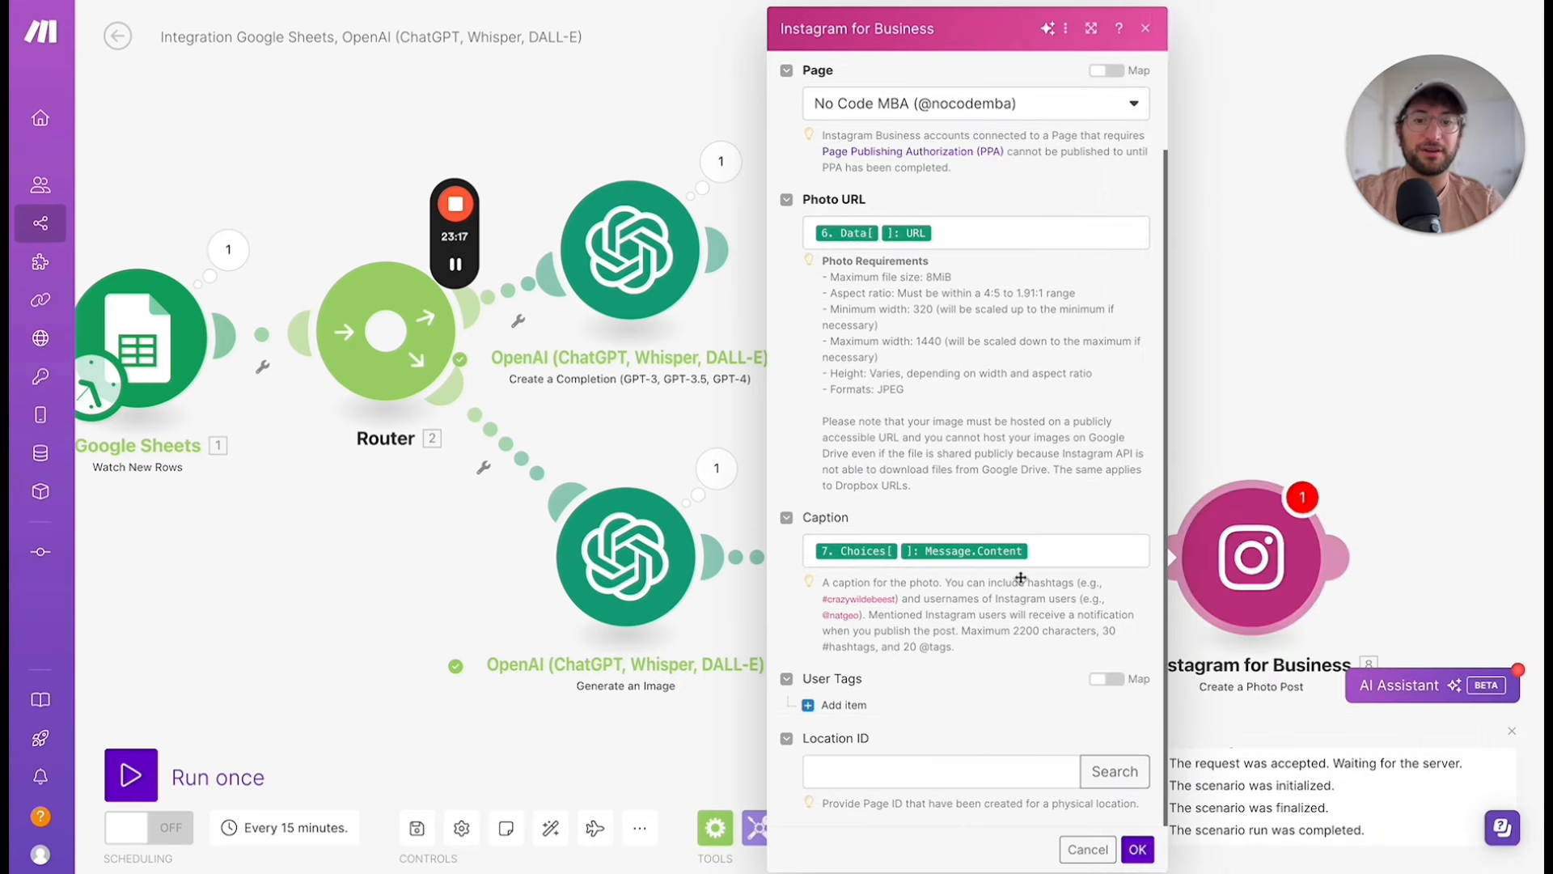
pyautogui.click(1138, 847)
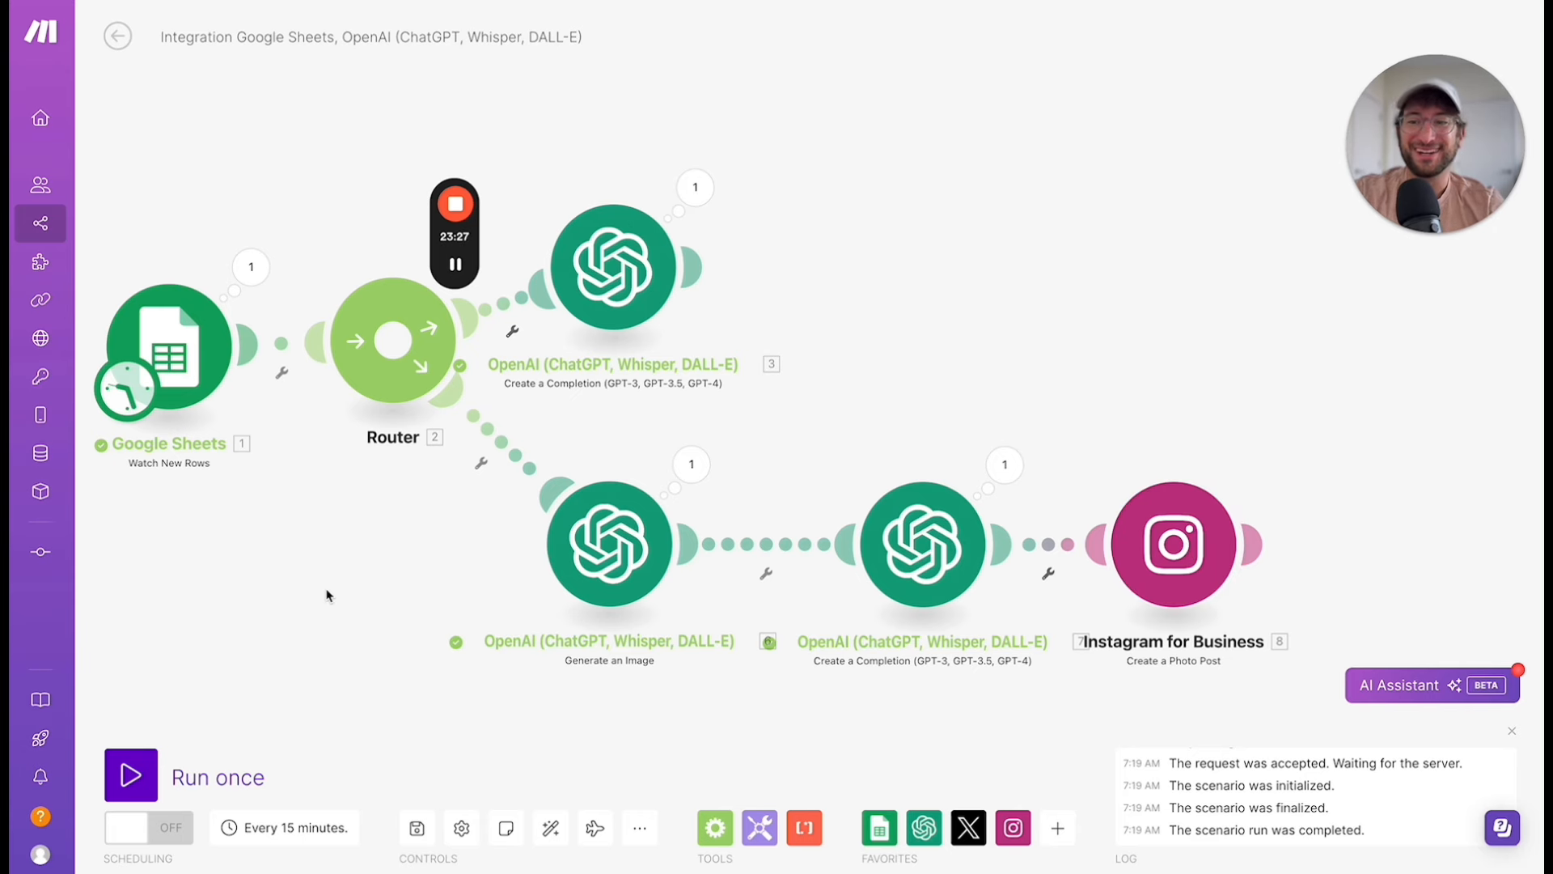
# Add an X (formerly Twitter) Create a Post module after the upper route's completion module, leaving its settings unfilled.
pyautogui.moveTo(328, 595); pyautogui.dragTo(418, 562)
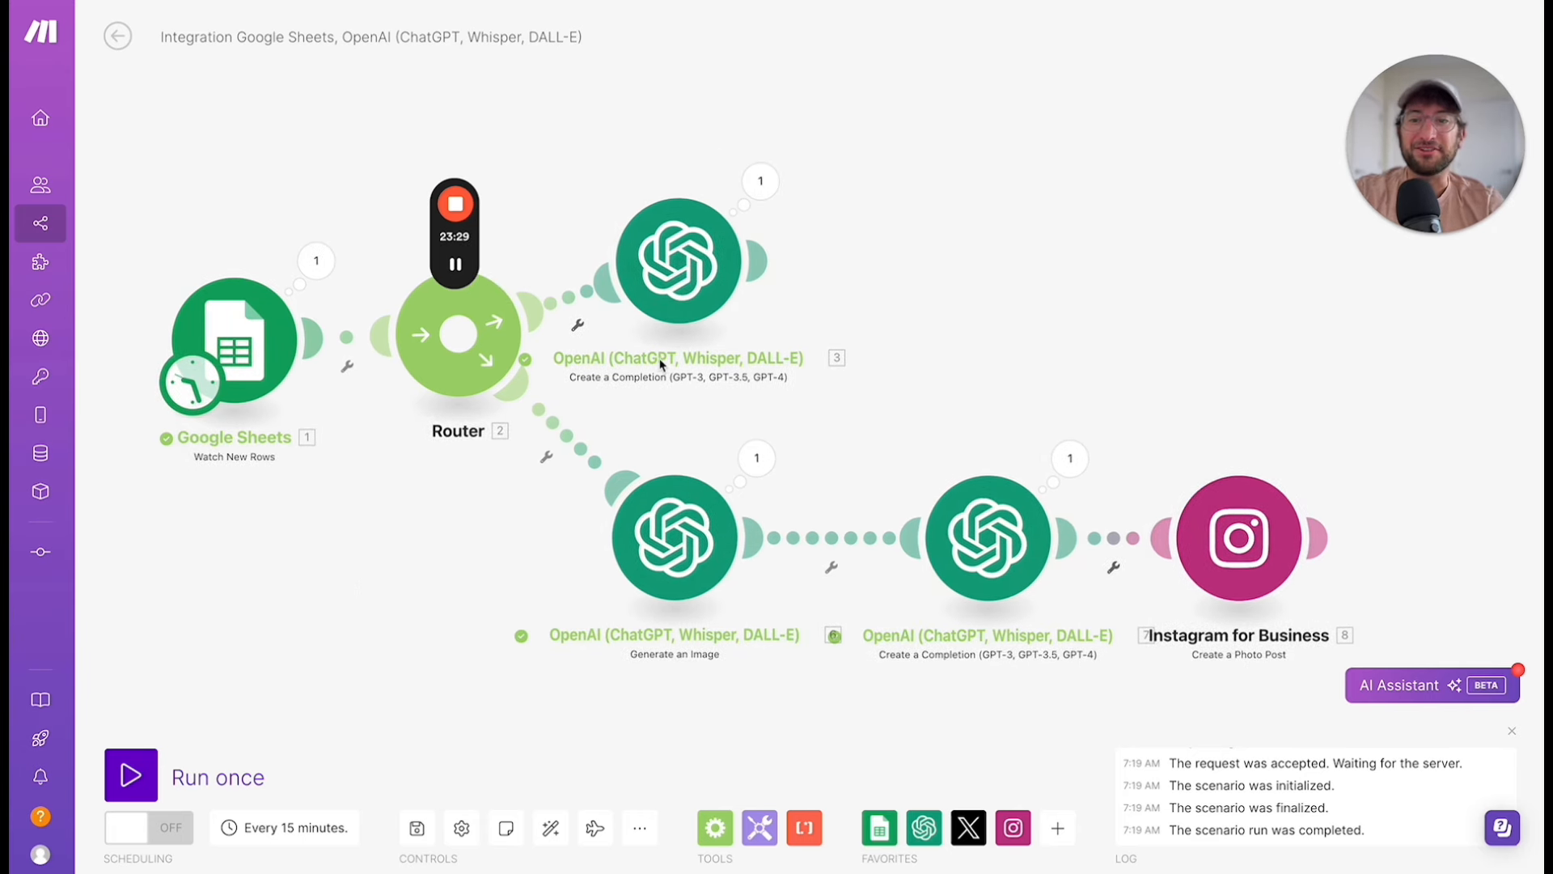
pyautogui.click(765, 259)
pyautogui.click(1062, 229)
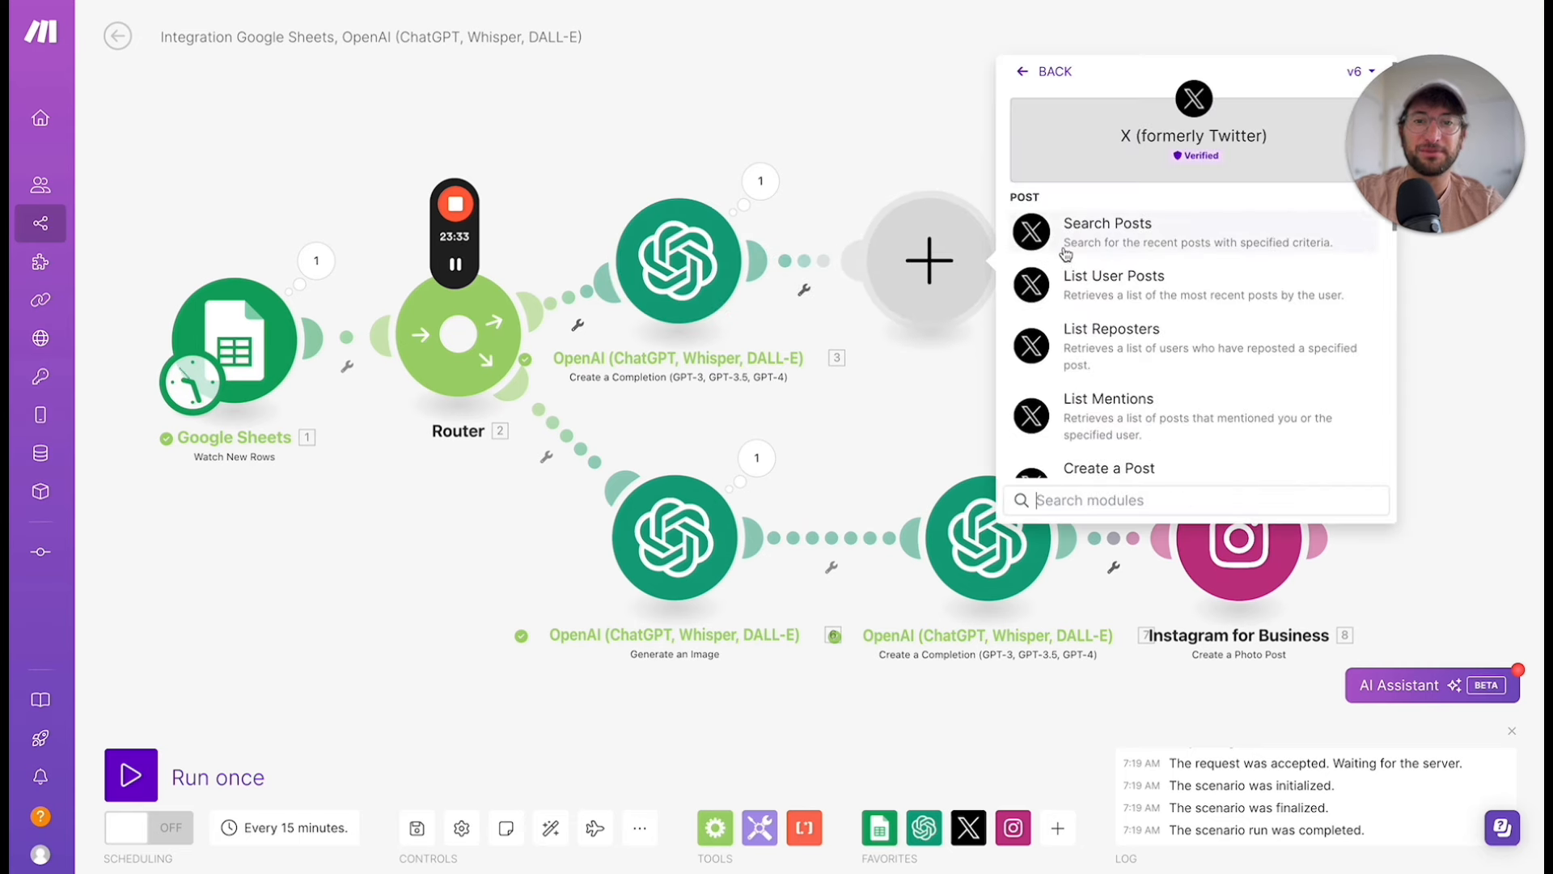
pyautogui.scroll(-2, 1080, 404)
pyautogui.click(1076, 360)
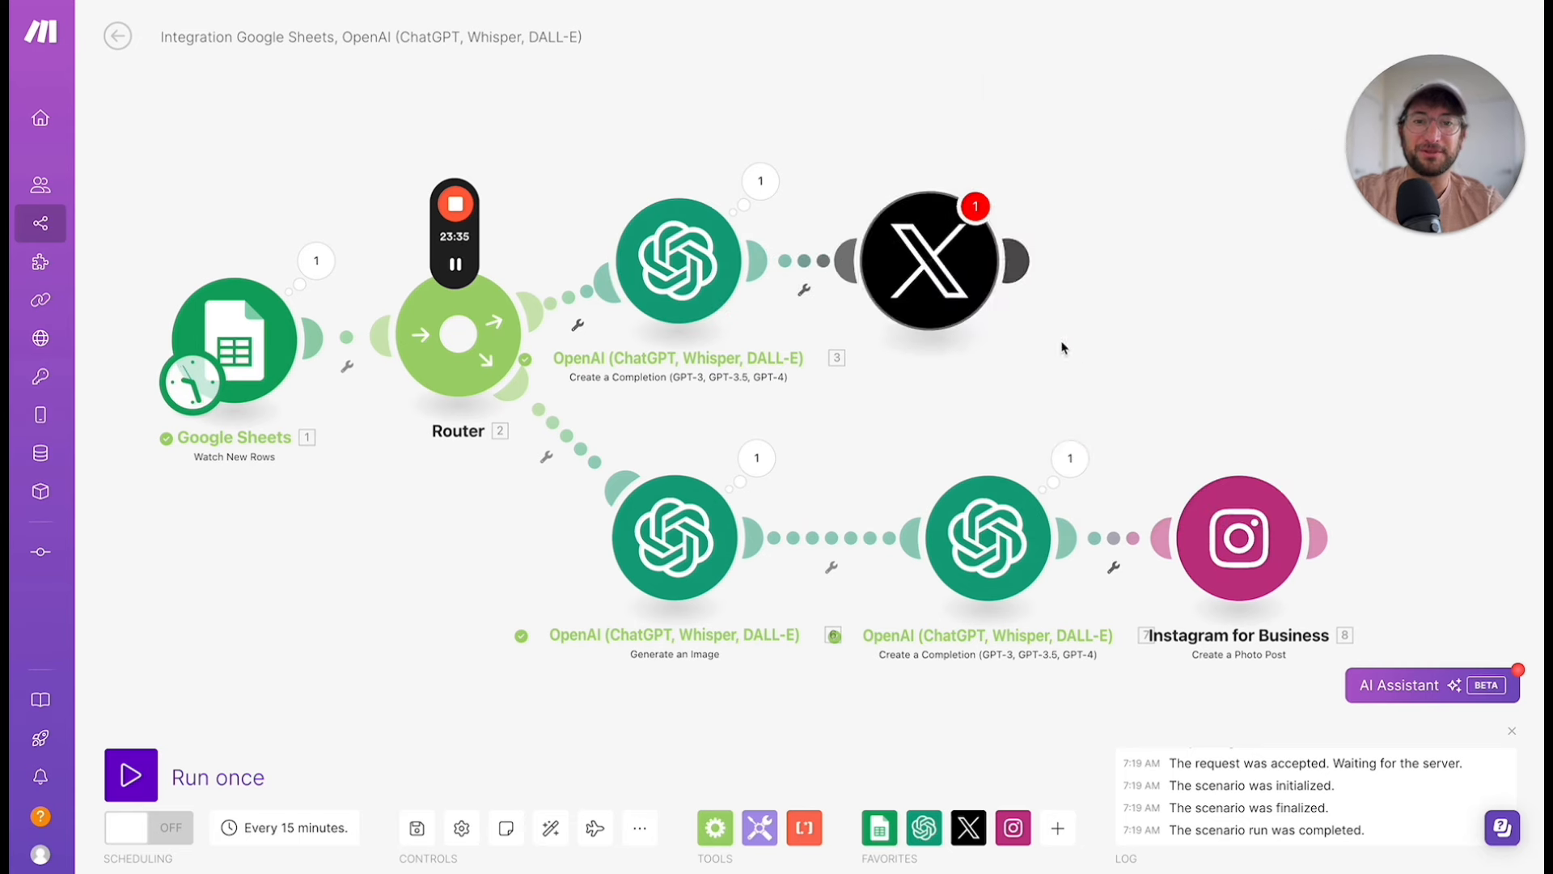
pyautogui.click(835, 110)
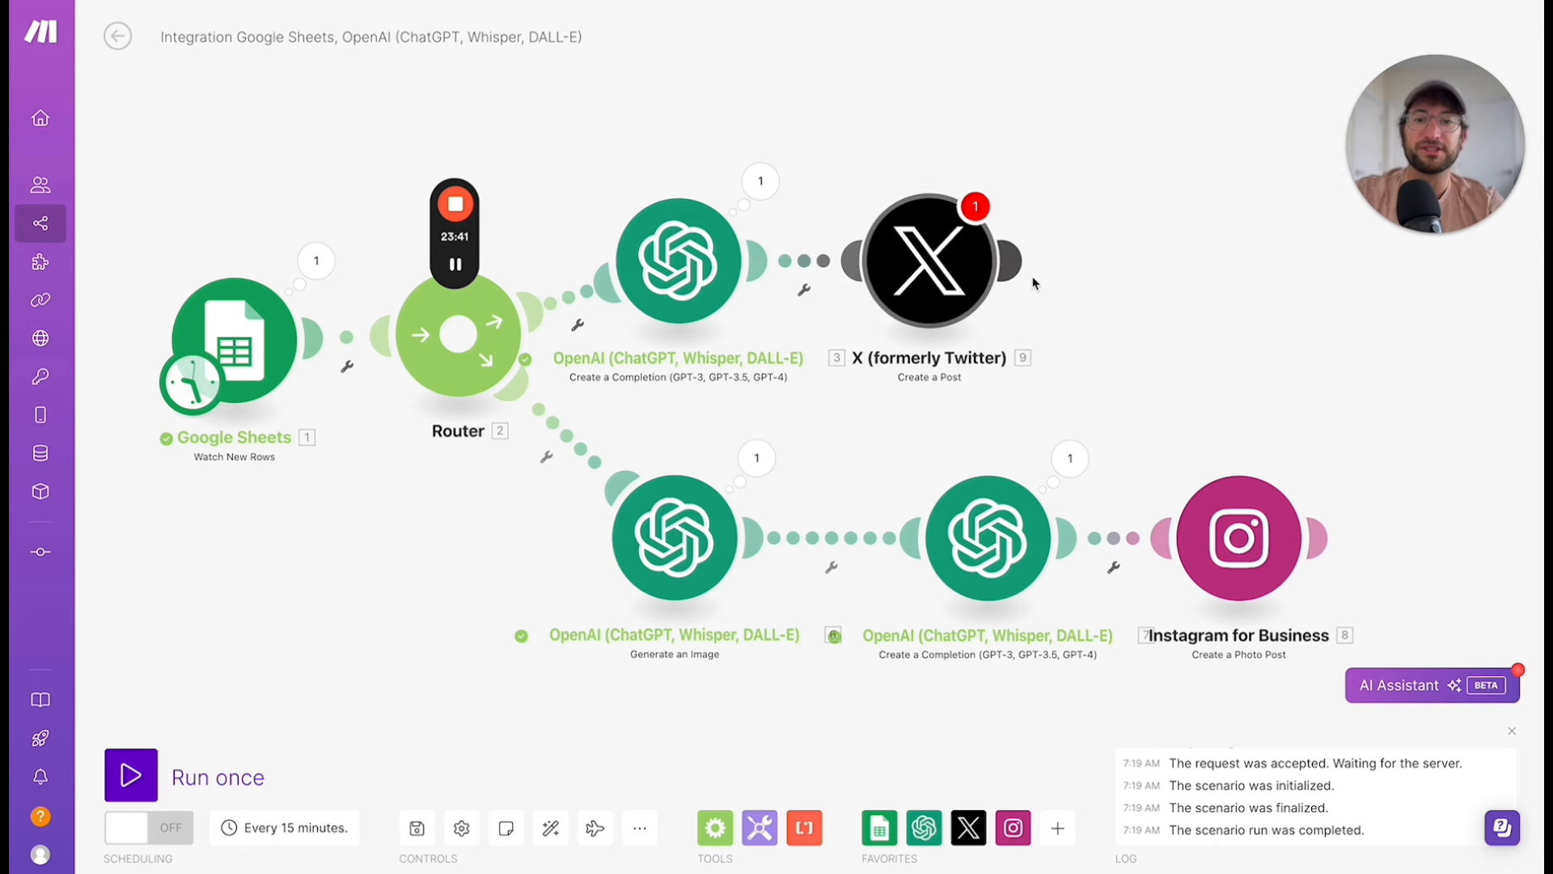
# Add a third route to the Router and place its empty module below the existing branches.
pyautogui.moveTo(464, 547); pyautogui.dragTo(396, 488)
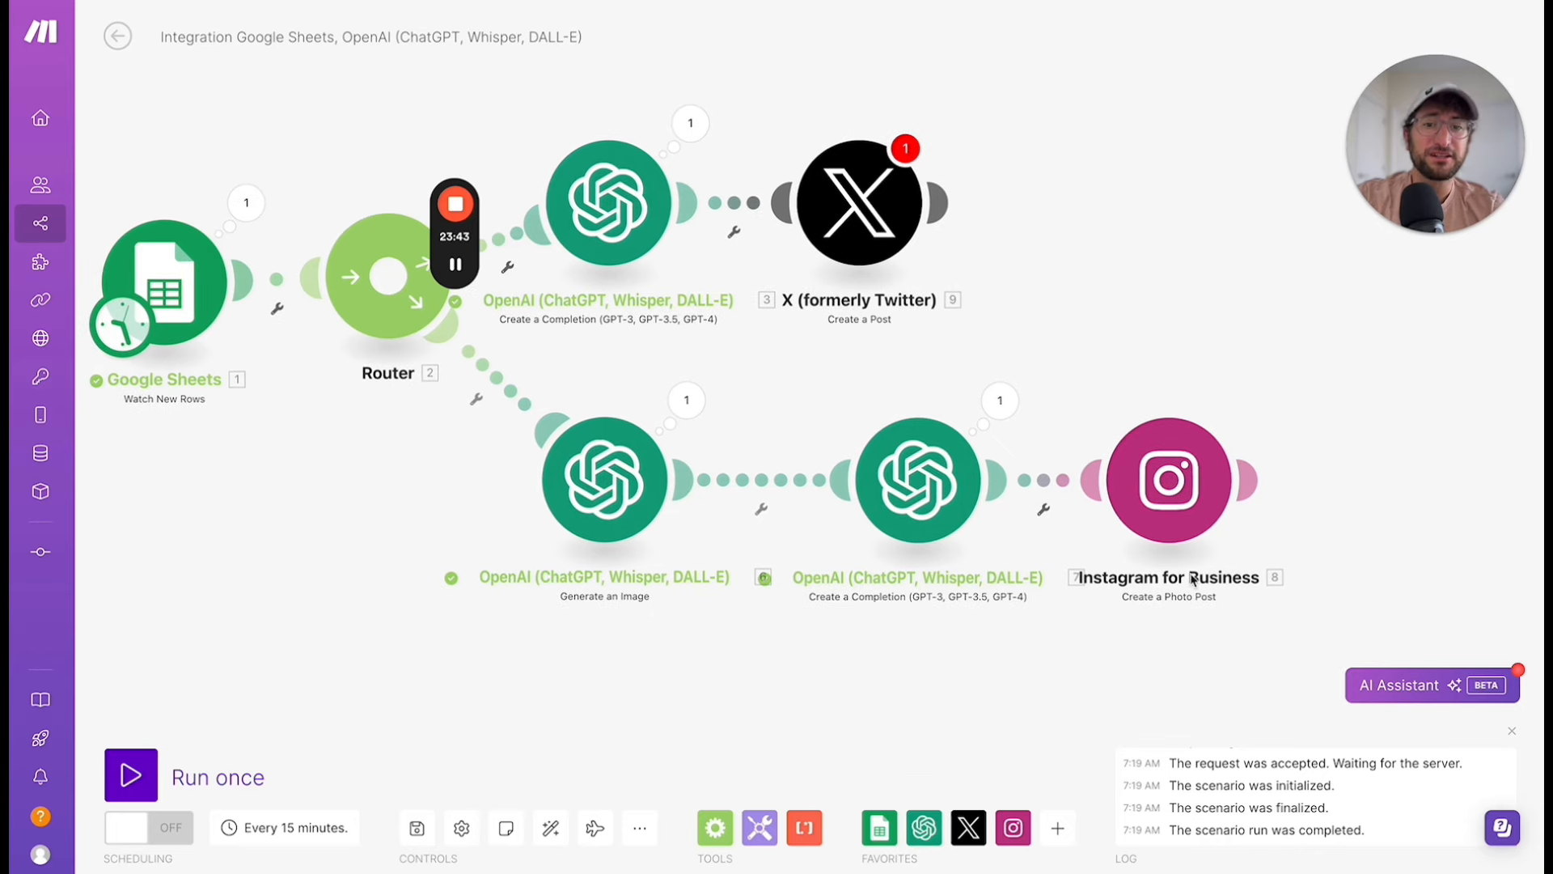
pyautogui.moveTo(272, 539); pyautogui.dragTo(357, 529)
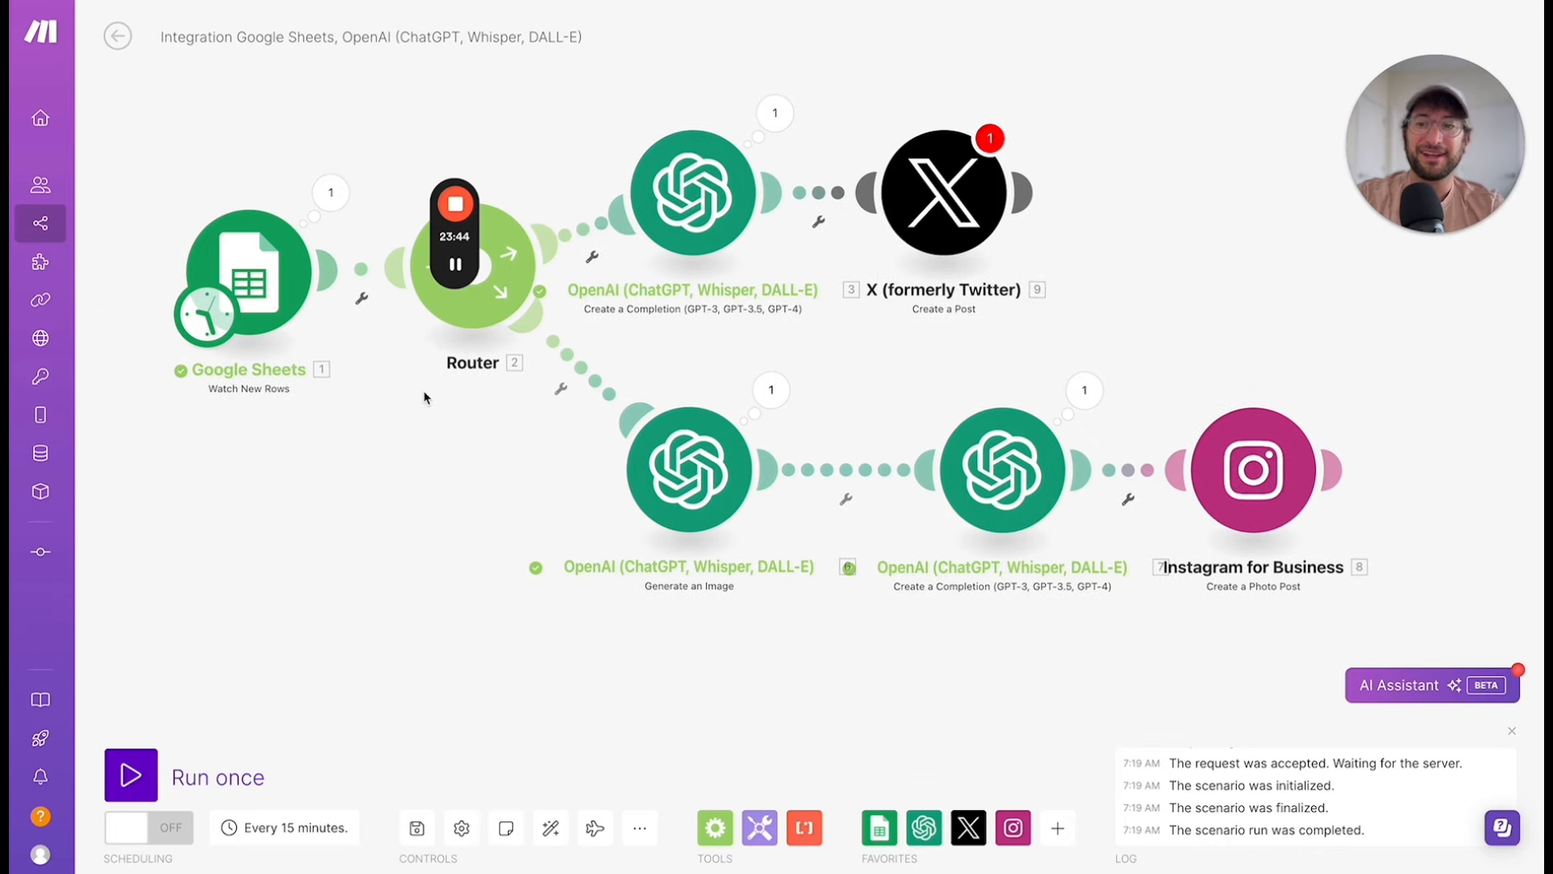
pyautogui.click(492, 308)
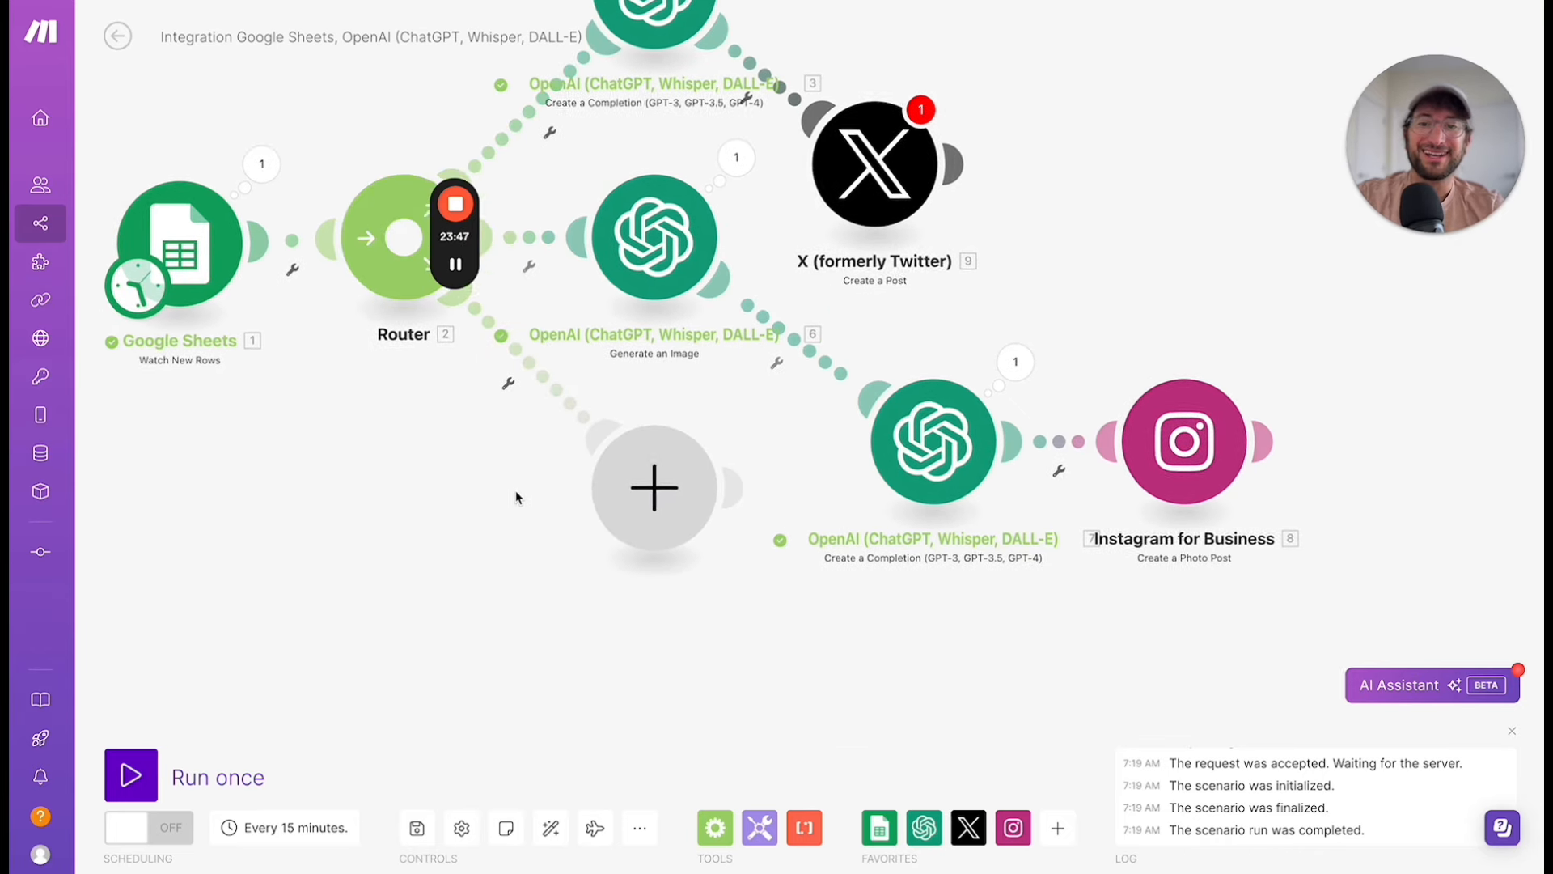
pyautogui.moveTo(516, 491); pyautogui.dragTo(511, 439)
pyautogui.moveTo(648, 441); pyautogui.dragTo(579, 621)
pyautogui.scroll(-3, 581, 618)
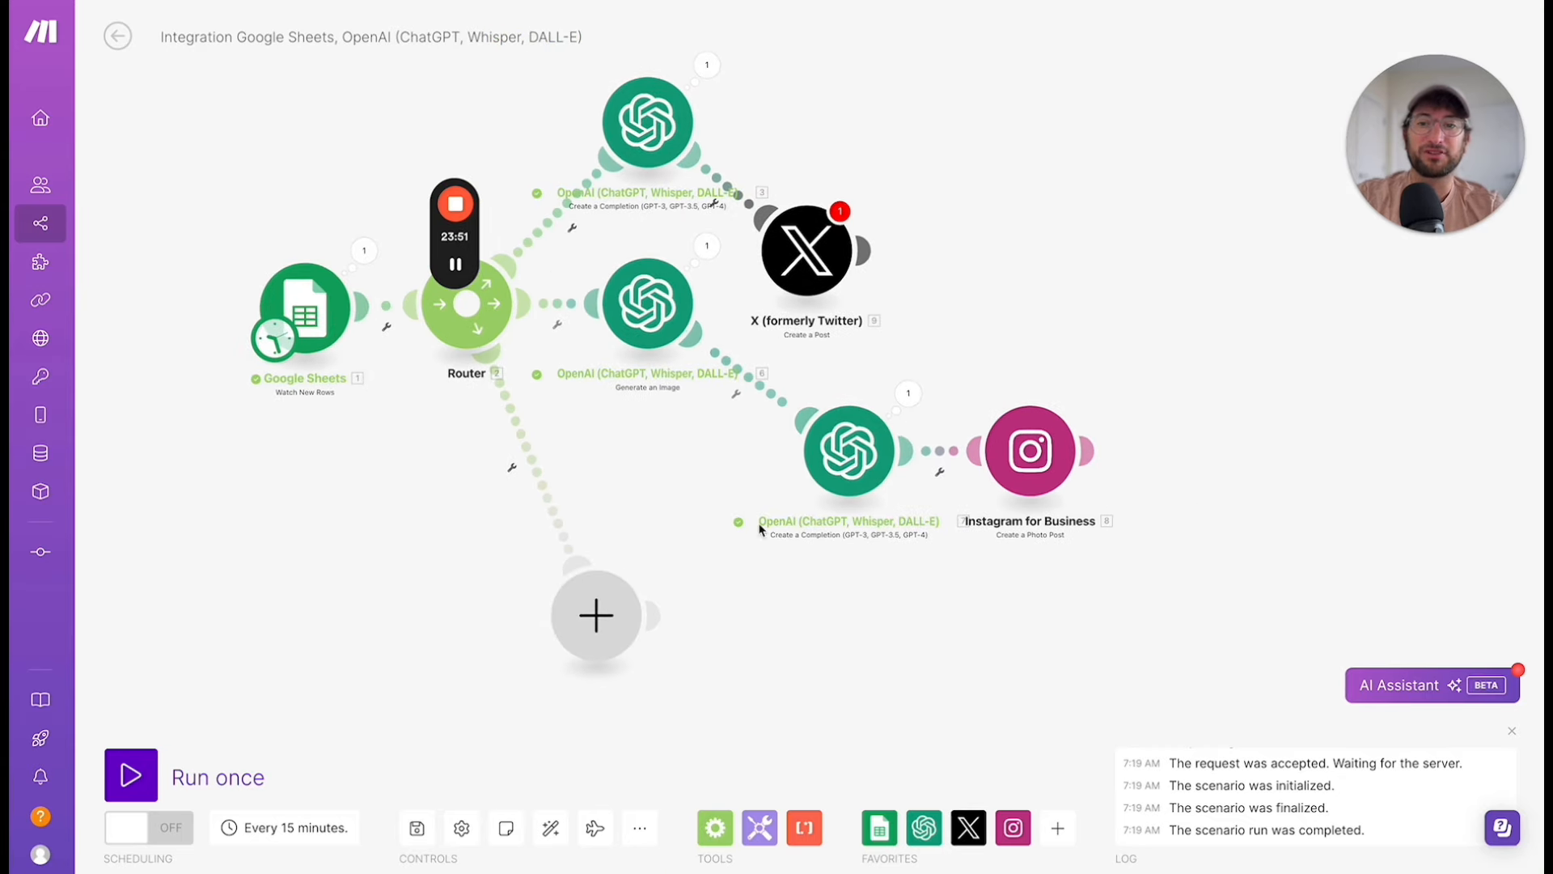
pyautogui.scroll(-2, 652, 621)
pyautogui.scroll(4, 650, 627)
pyautogui.moveTo(650, 698); pyautogui.dragTo(648, 635)
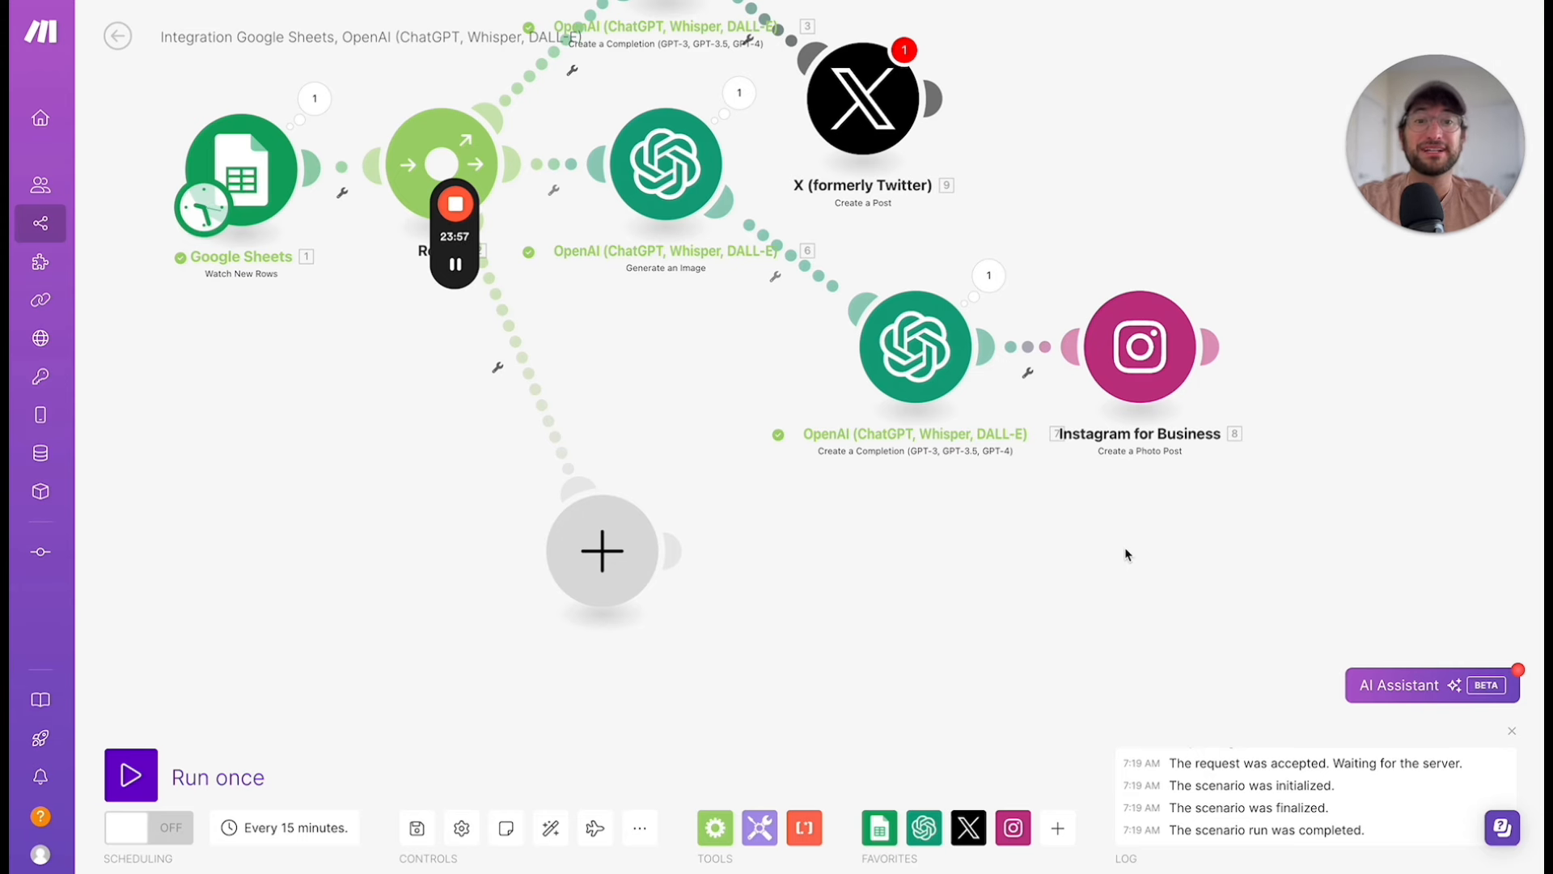
pyautogui.scroll(-2, 1124, 547)
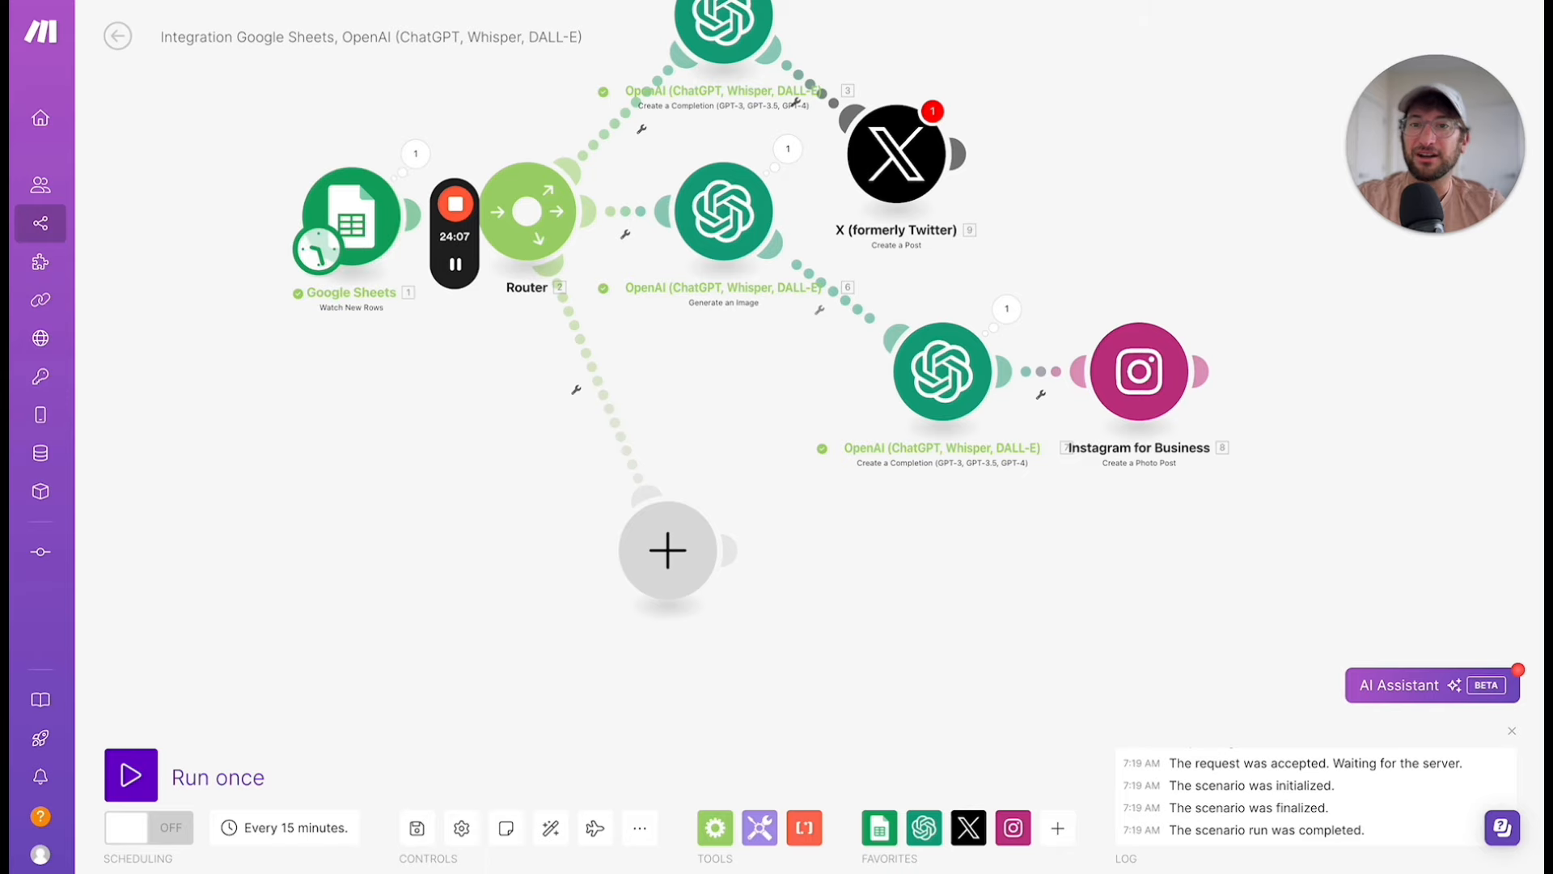
# Switch to the Product Information sheet in Google Sheets, highlight the empty range A17:F30 below the products, and return to the Make scenario.
pyautogui.click(566, 2)
pyautogui.moveTo(86, 463); pyautogui.dragTo(839, 704)
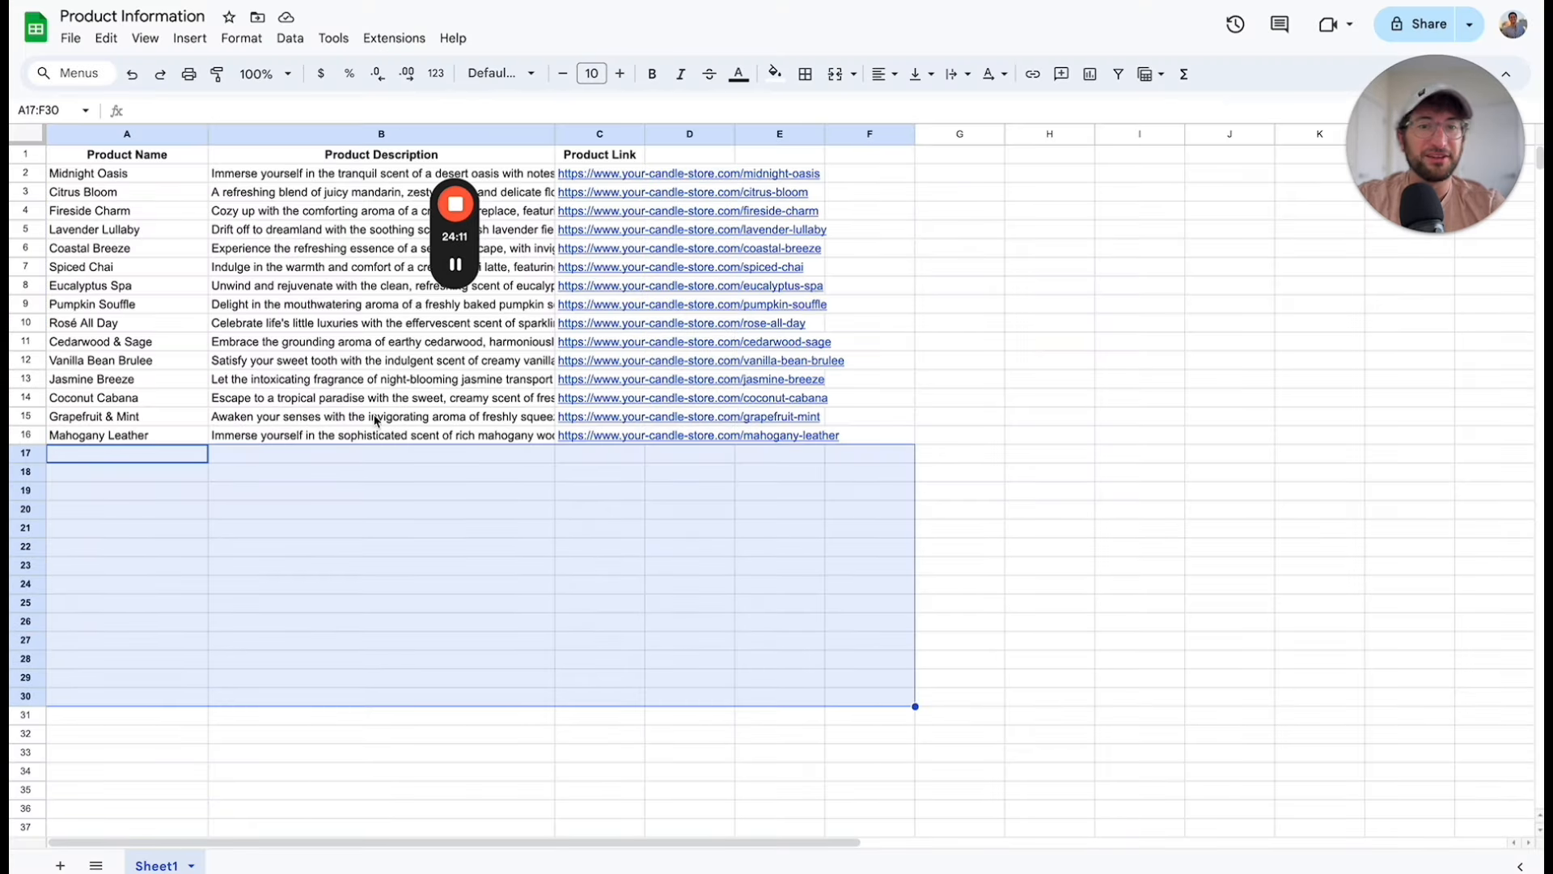
pyautogui.click(429, 2)
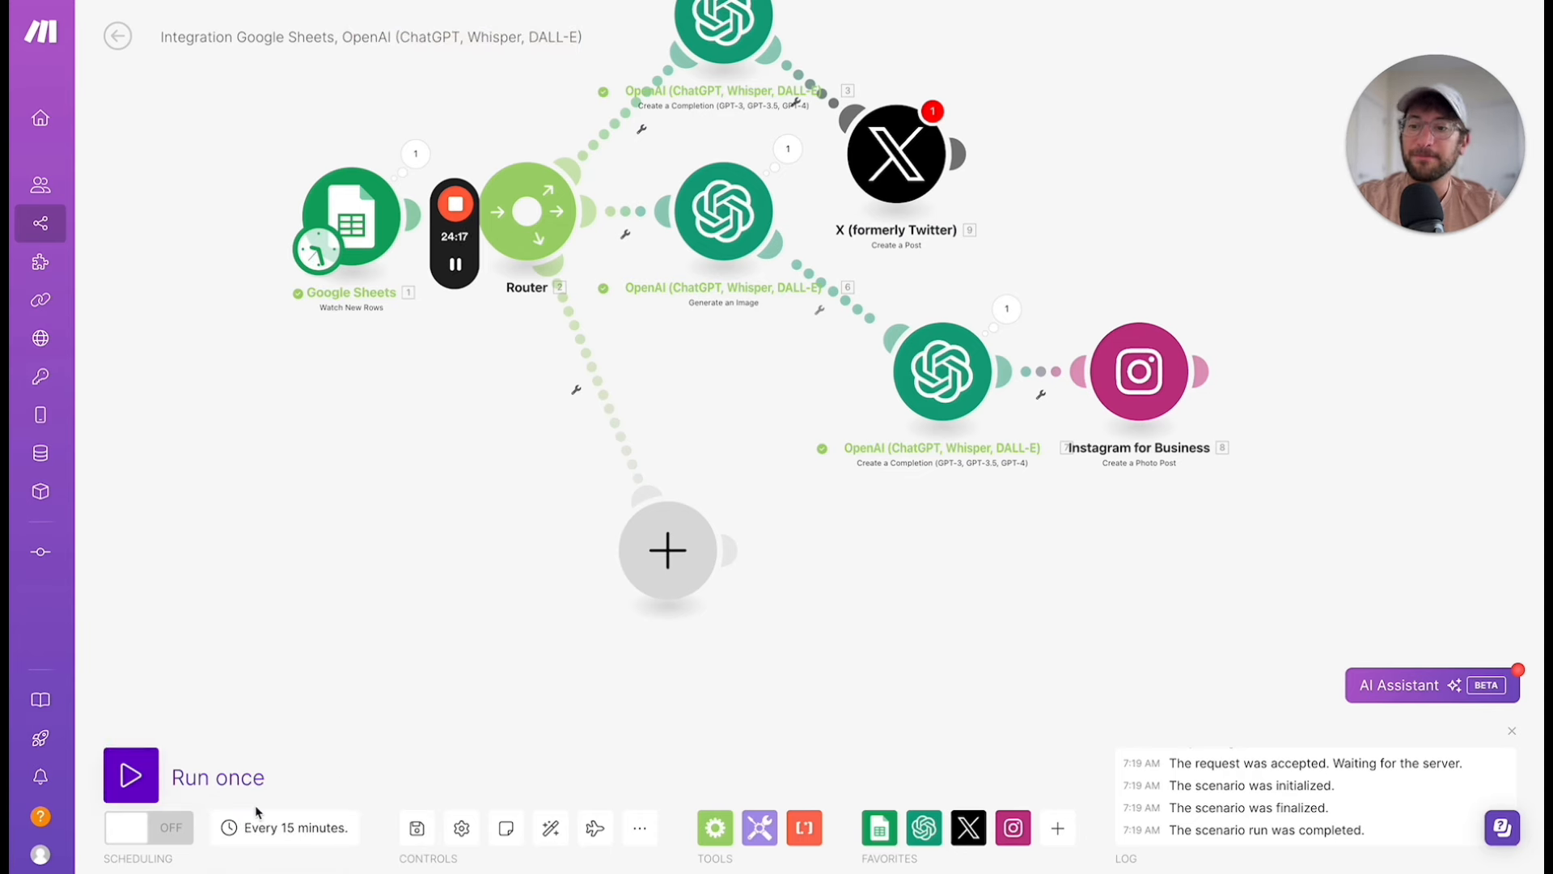
# Schedule the scenario to run every day at 09:27.
pyautogui.click(255, 827)
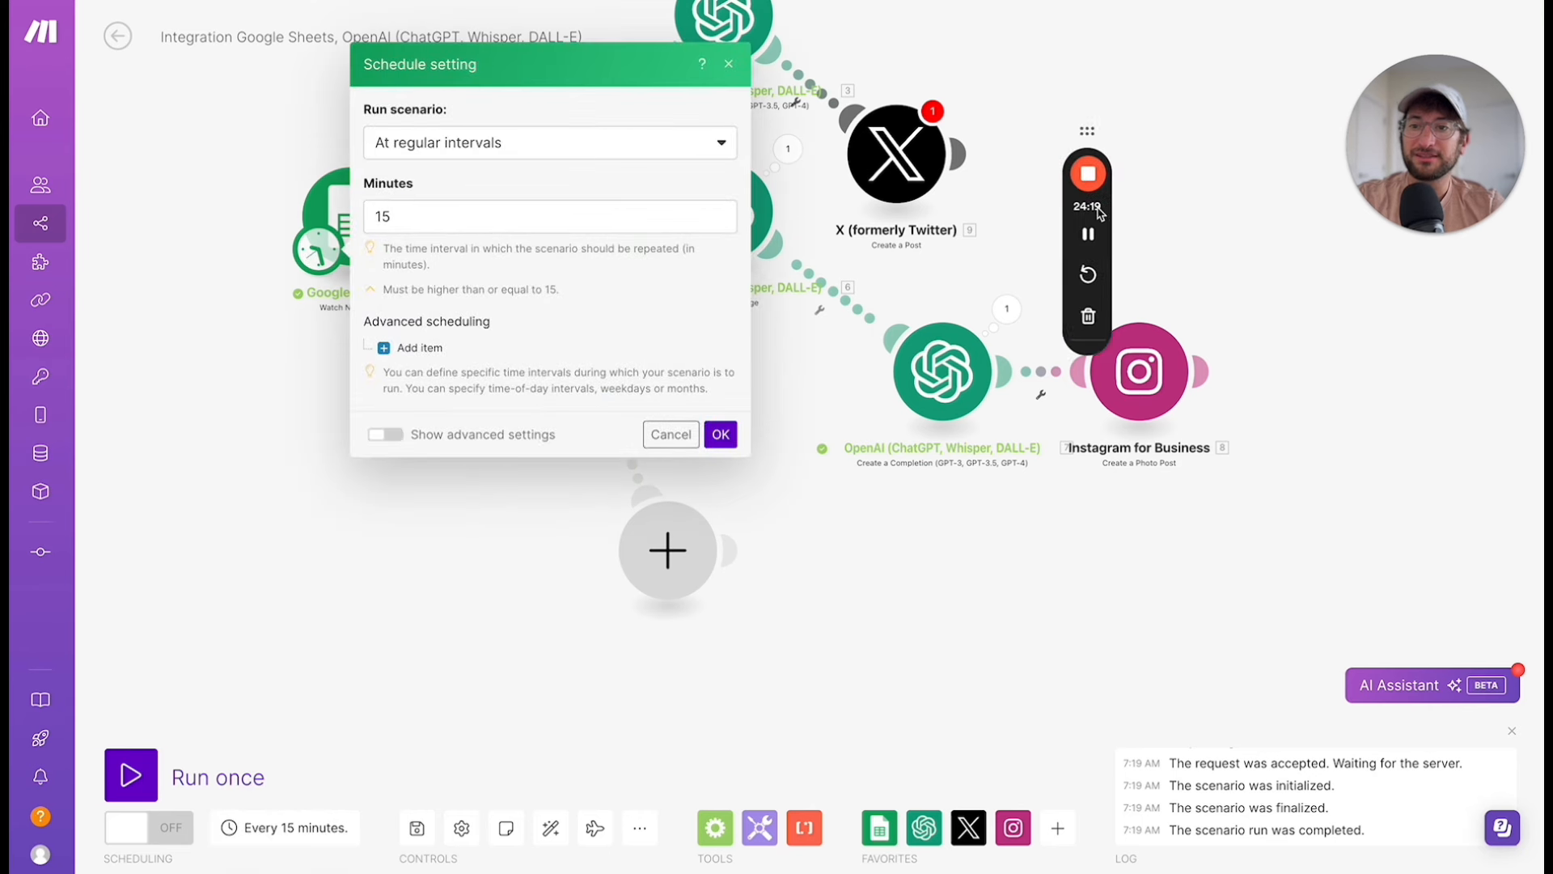
pyautogui.click(458, 156)
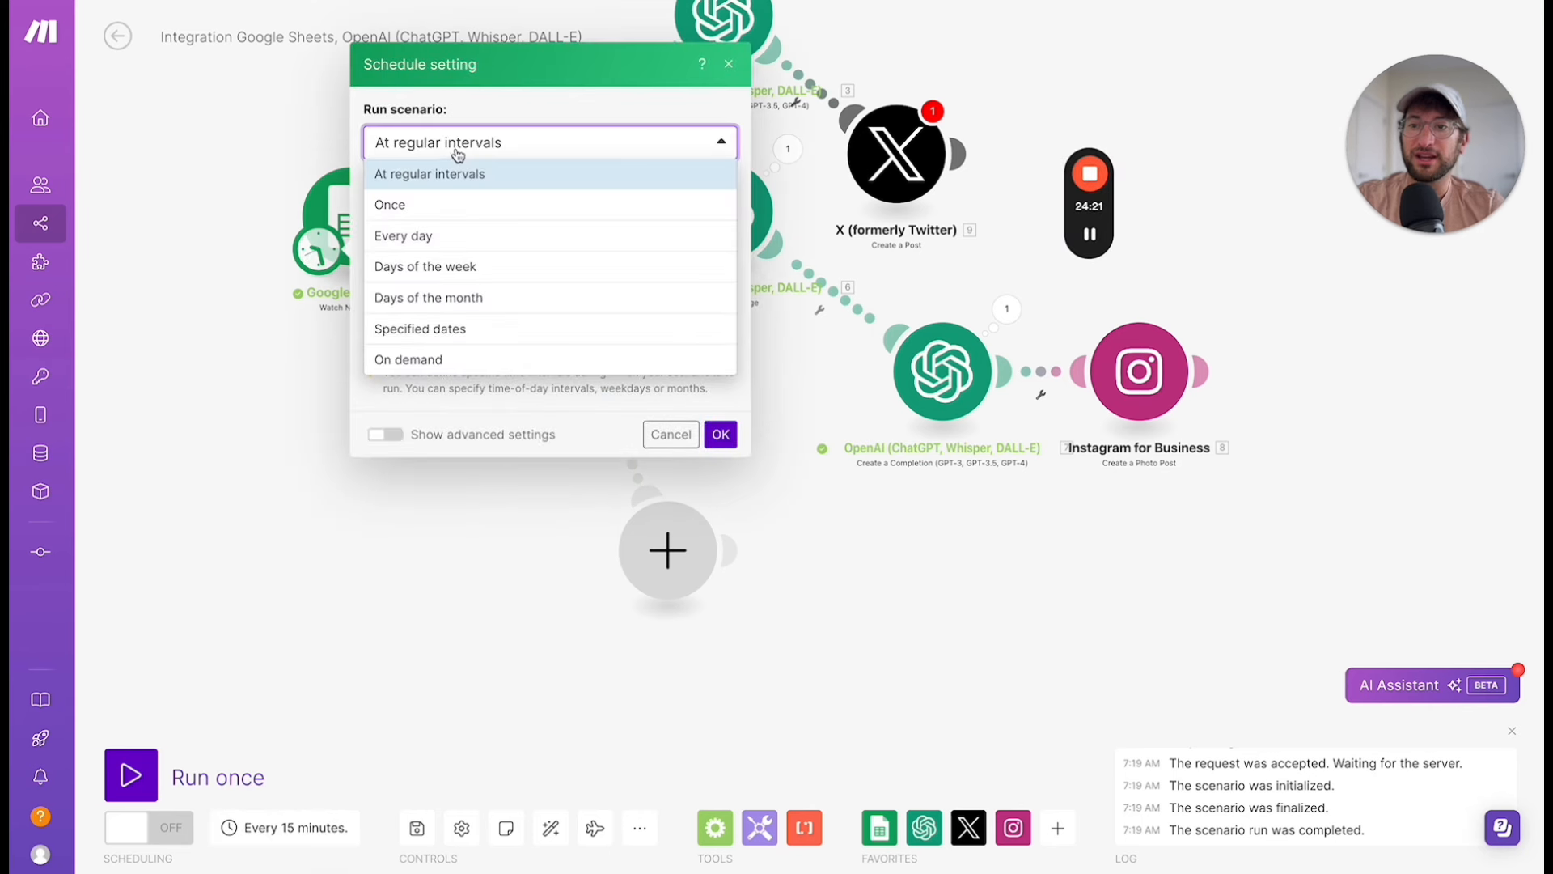
pyautogui.click(452, 246)
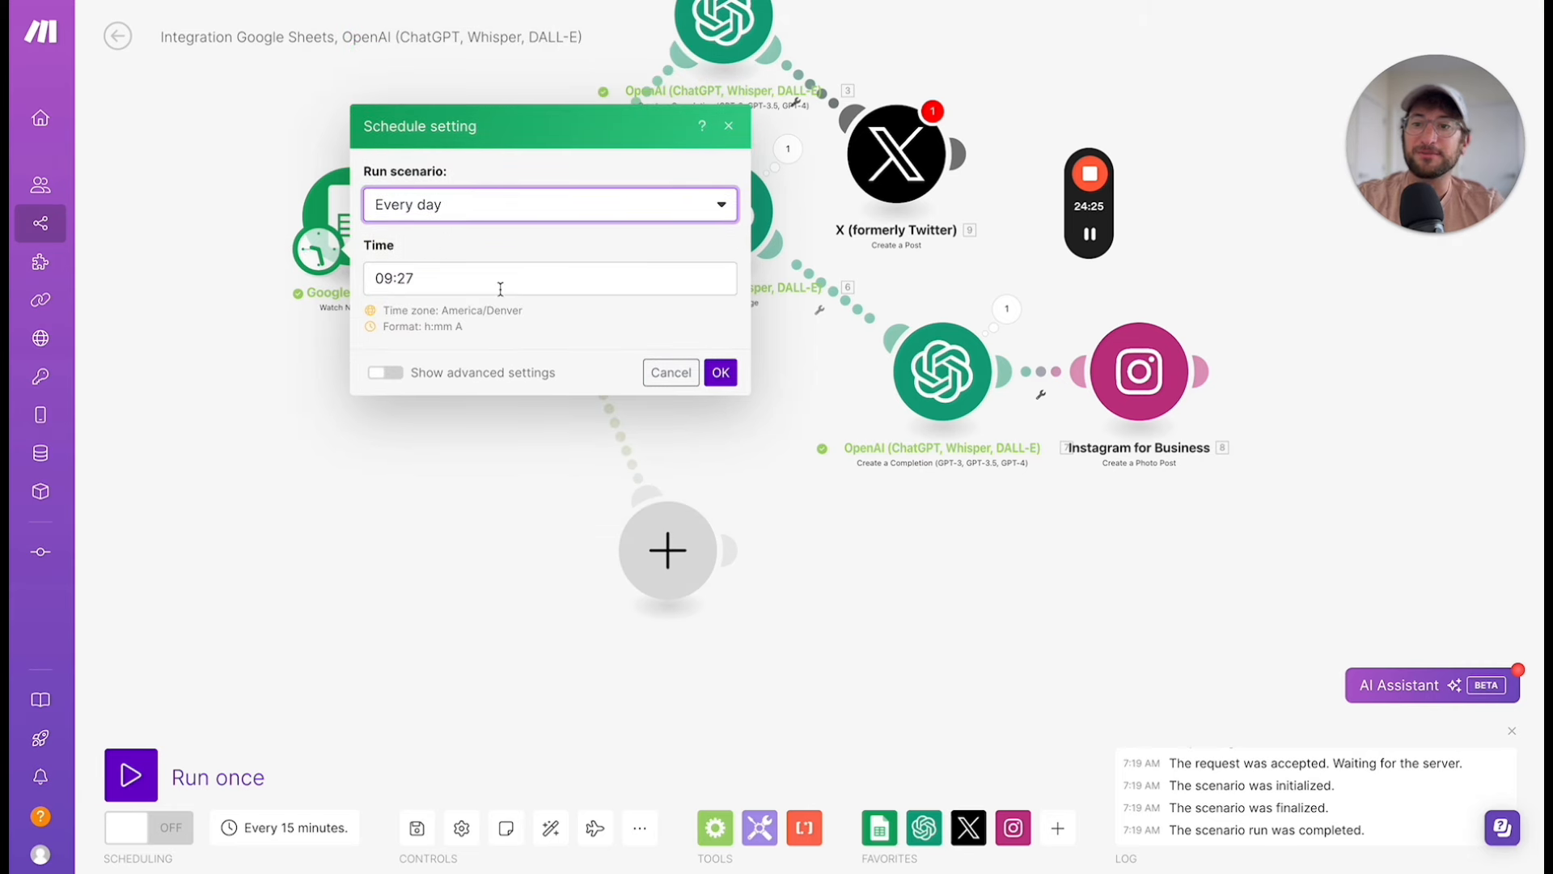
pyautogui.click(720, 373)
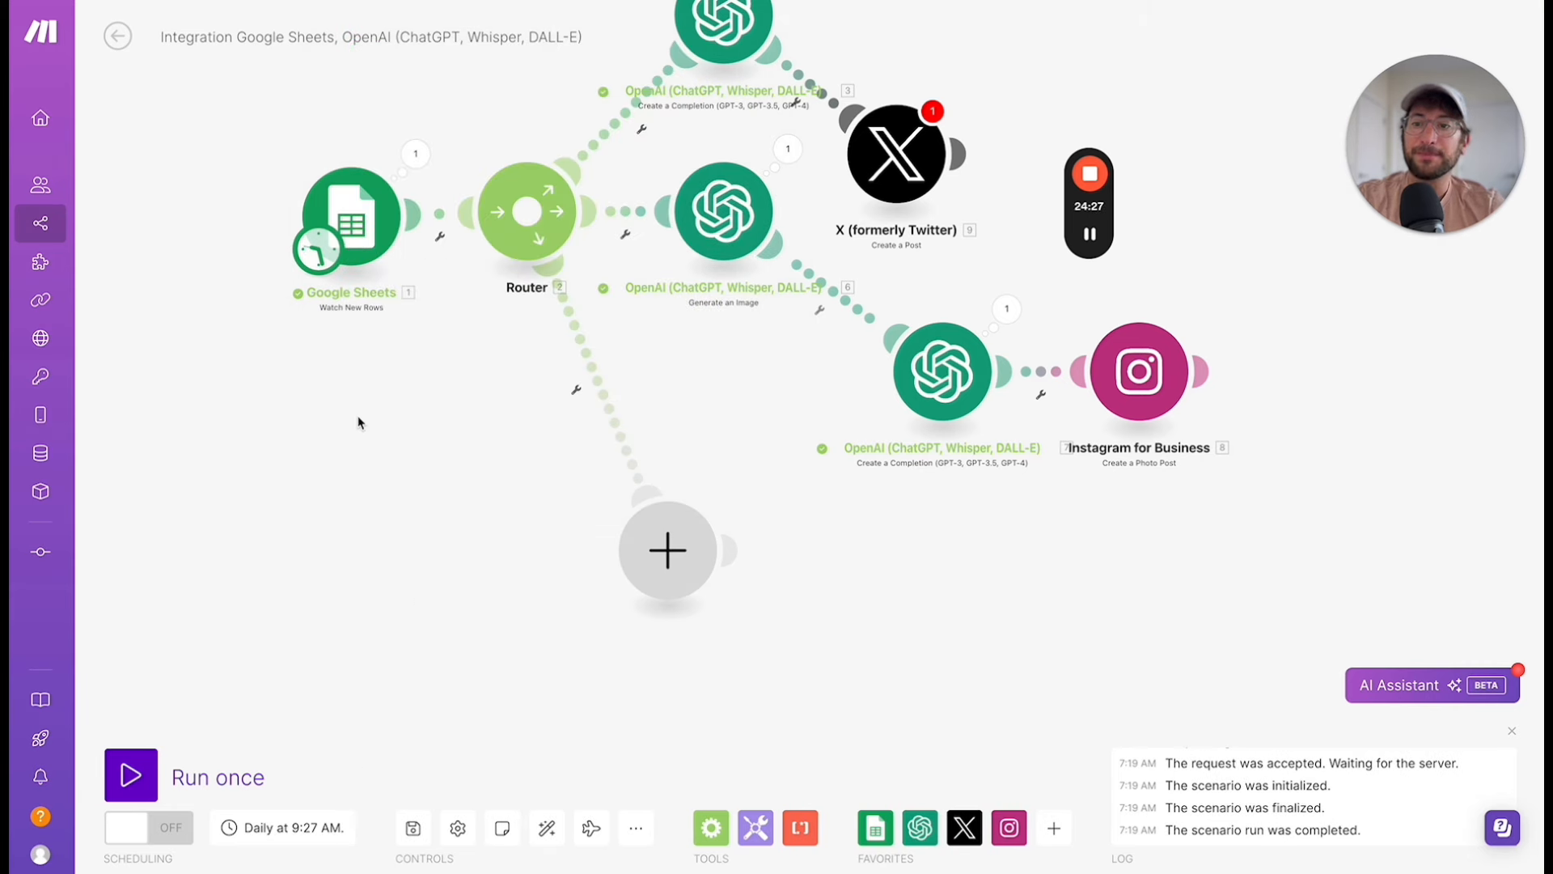
# Review the Google Sheets trigger's settings, highlight the empty range A17:E58 below the products in the Product Information sheet, and return to the Make scenario.
pyautogui.click(372, 244)
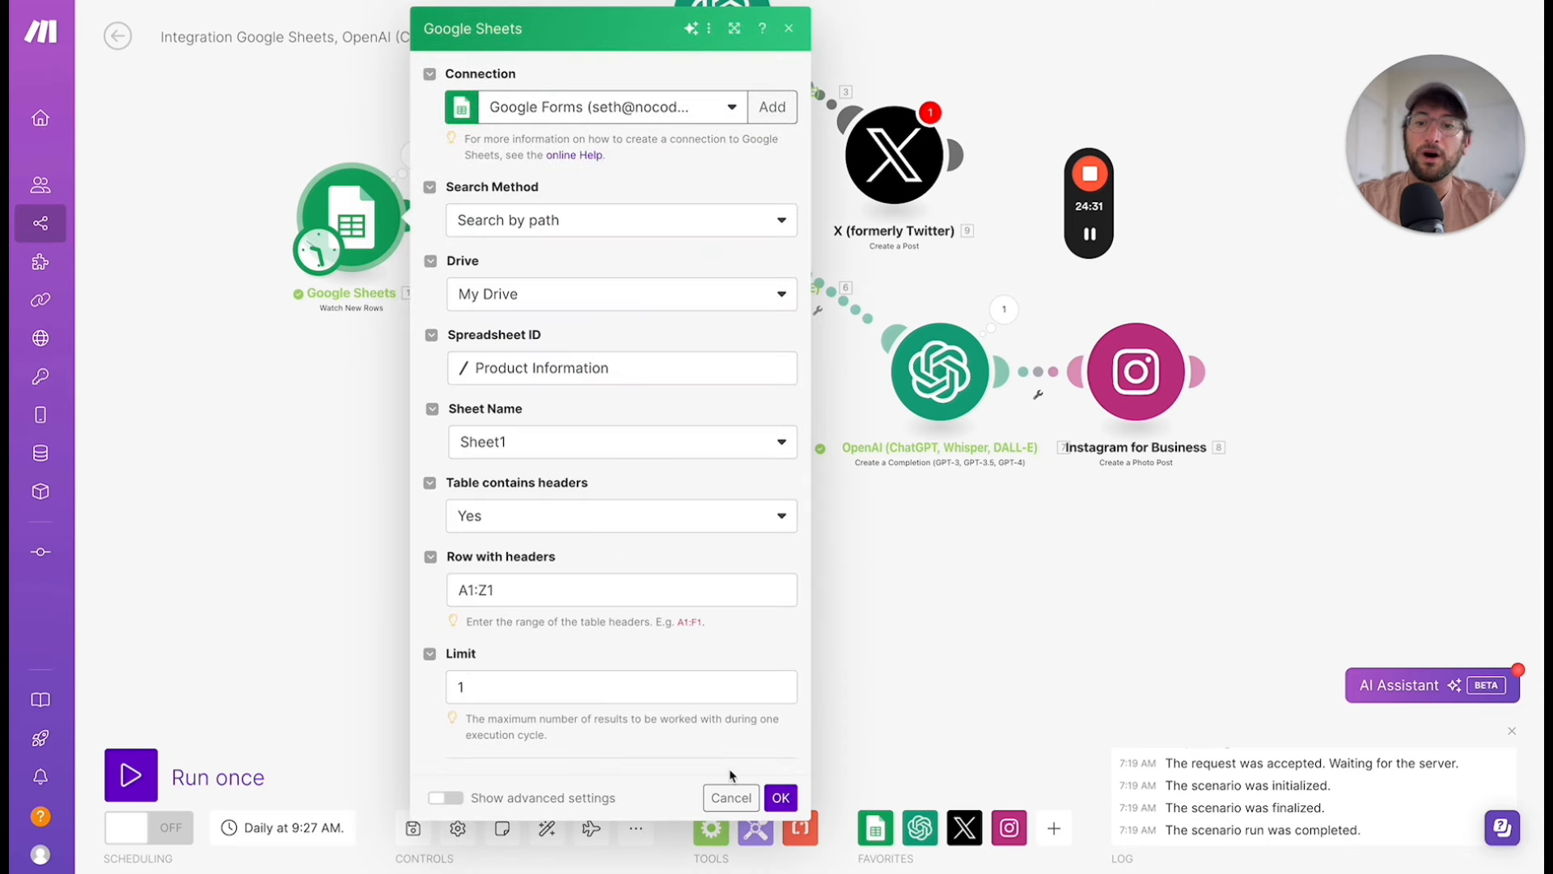
pyautogui.click(780, 800)
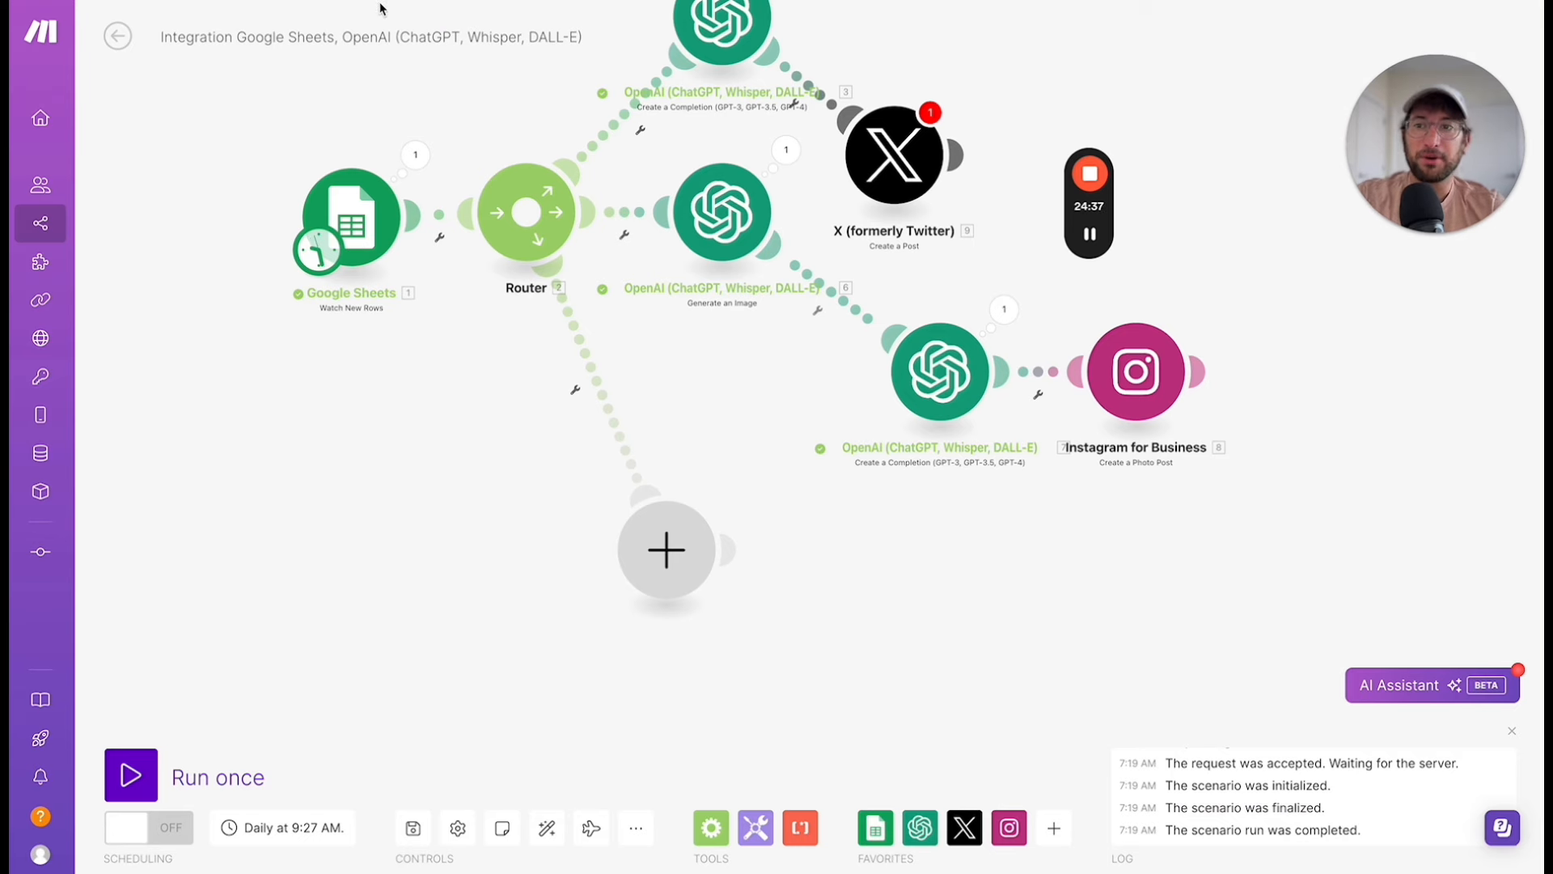
pyautogui.hotkey('ctrl', 'Tab')
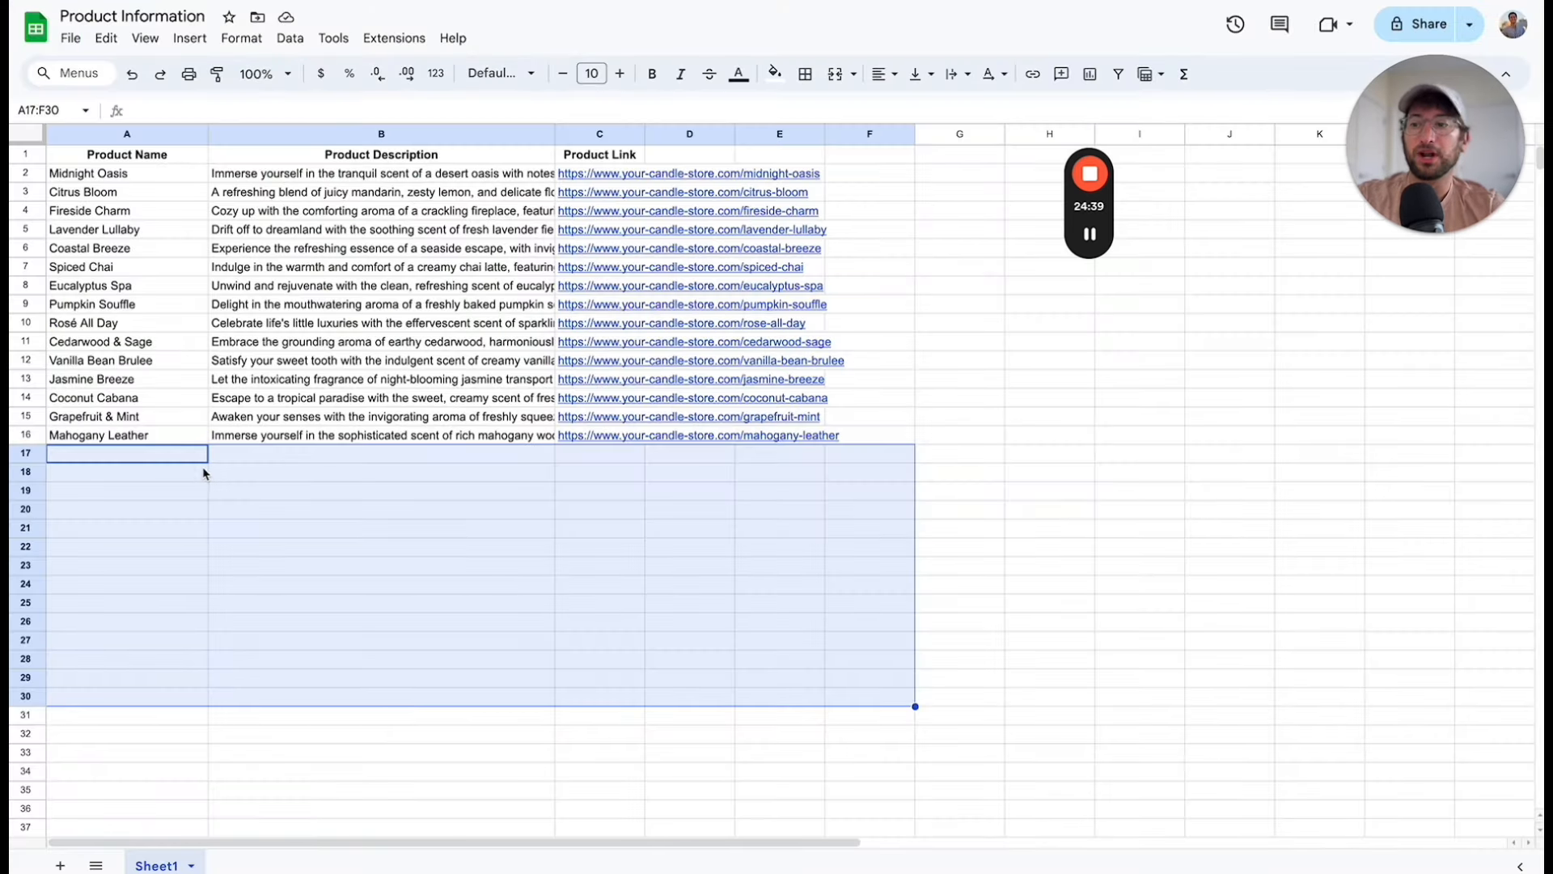
pyautogui.moveTo(136, 462); pyautogui.dragTo(750, 829)
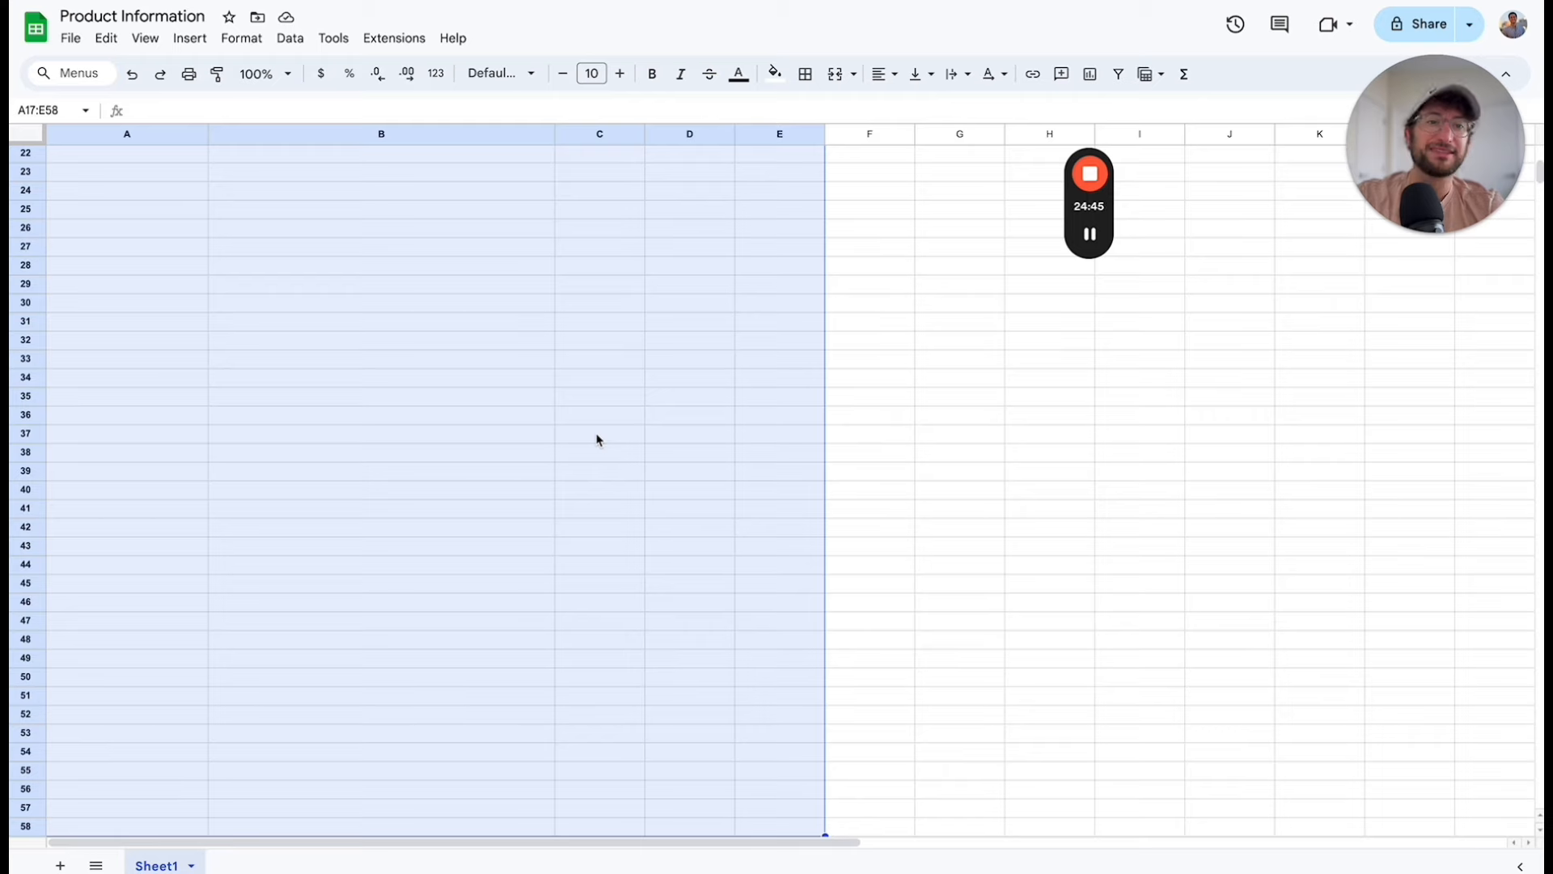
pyautogui.scroll(7, 503, 415)
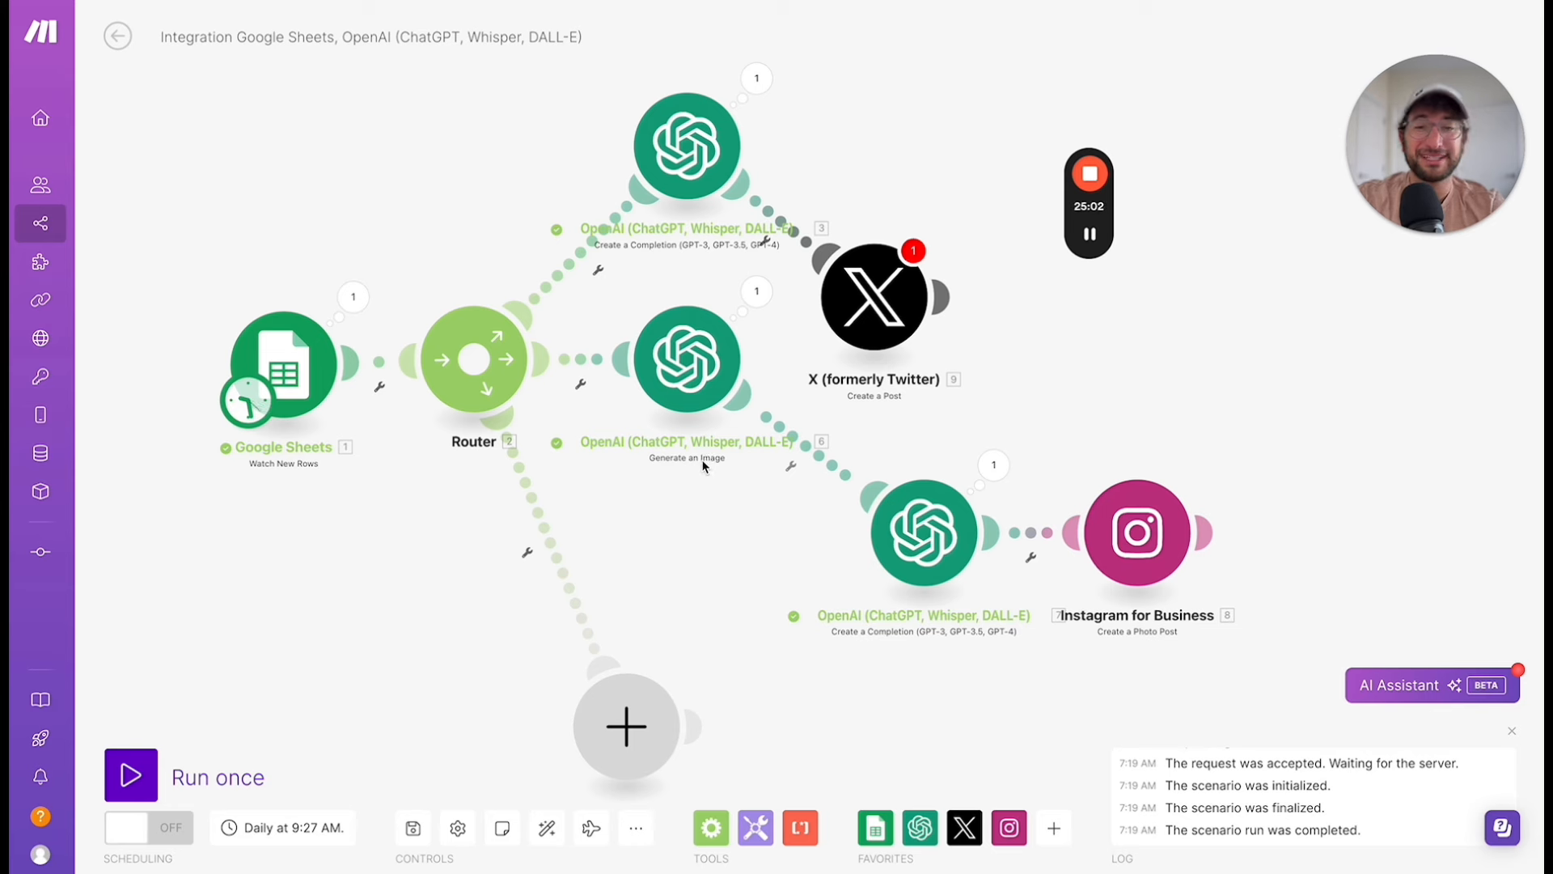
pyautogui.moveTo(900, 334); pyautogui.dragTo(930, 197)
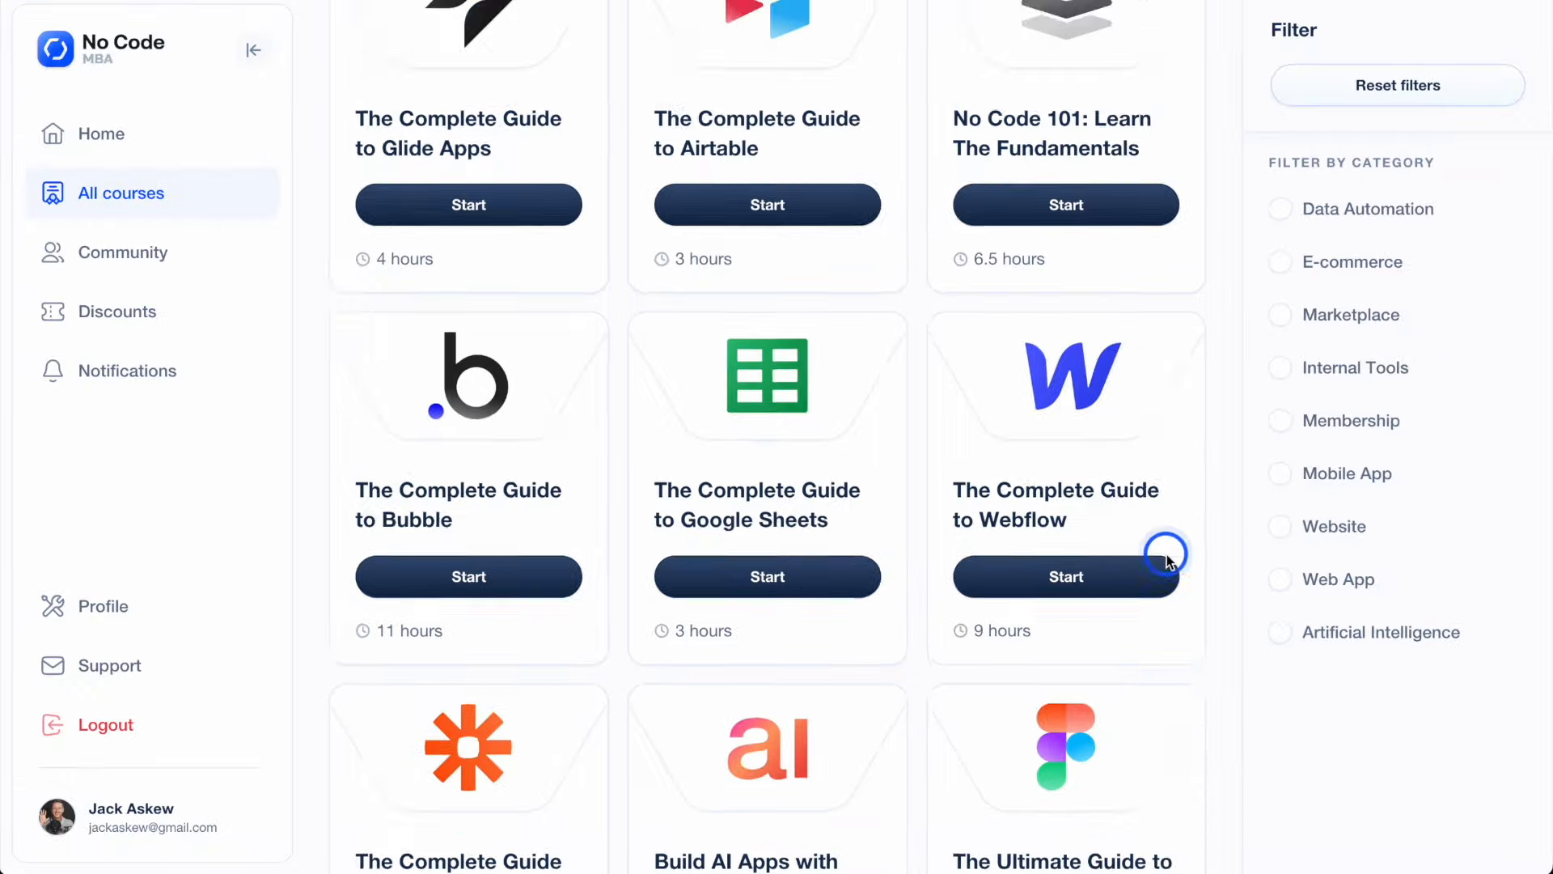
# Look through the course cards and the Projects list on the No Code MBA All courses page.
pyautogui.scroll(-3, 1165, 547)
pyautogui.scroll(-4, 1165, 558)
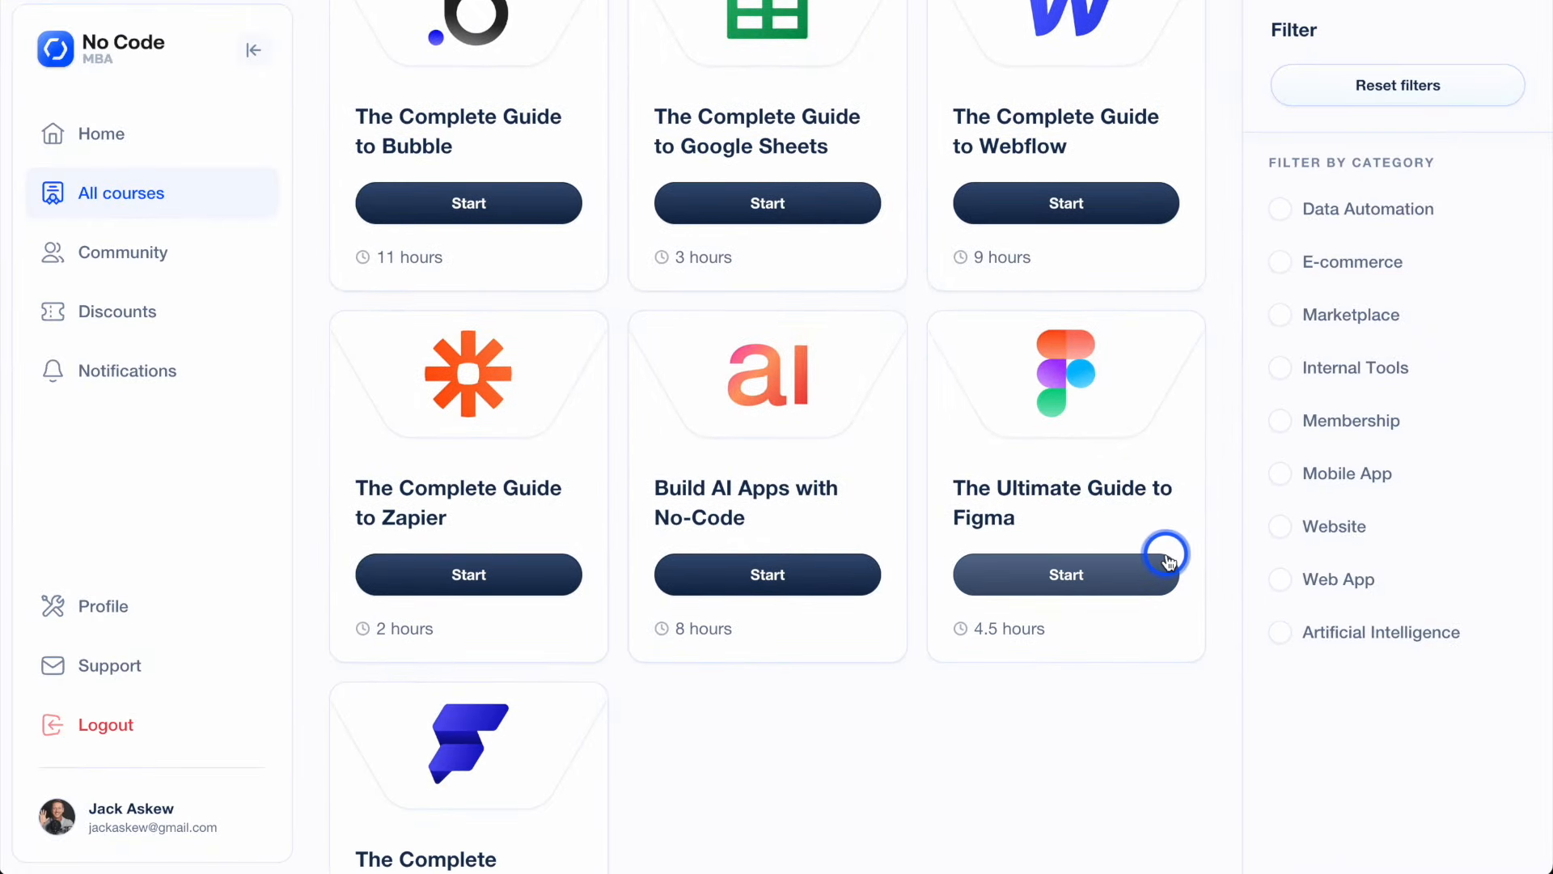
pyautogui.scroll(-2, 1165, 558)
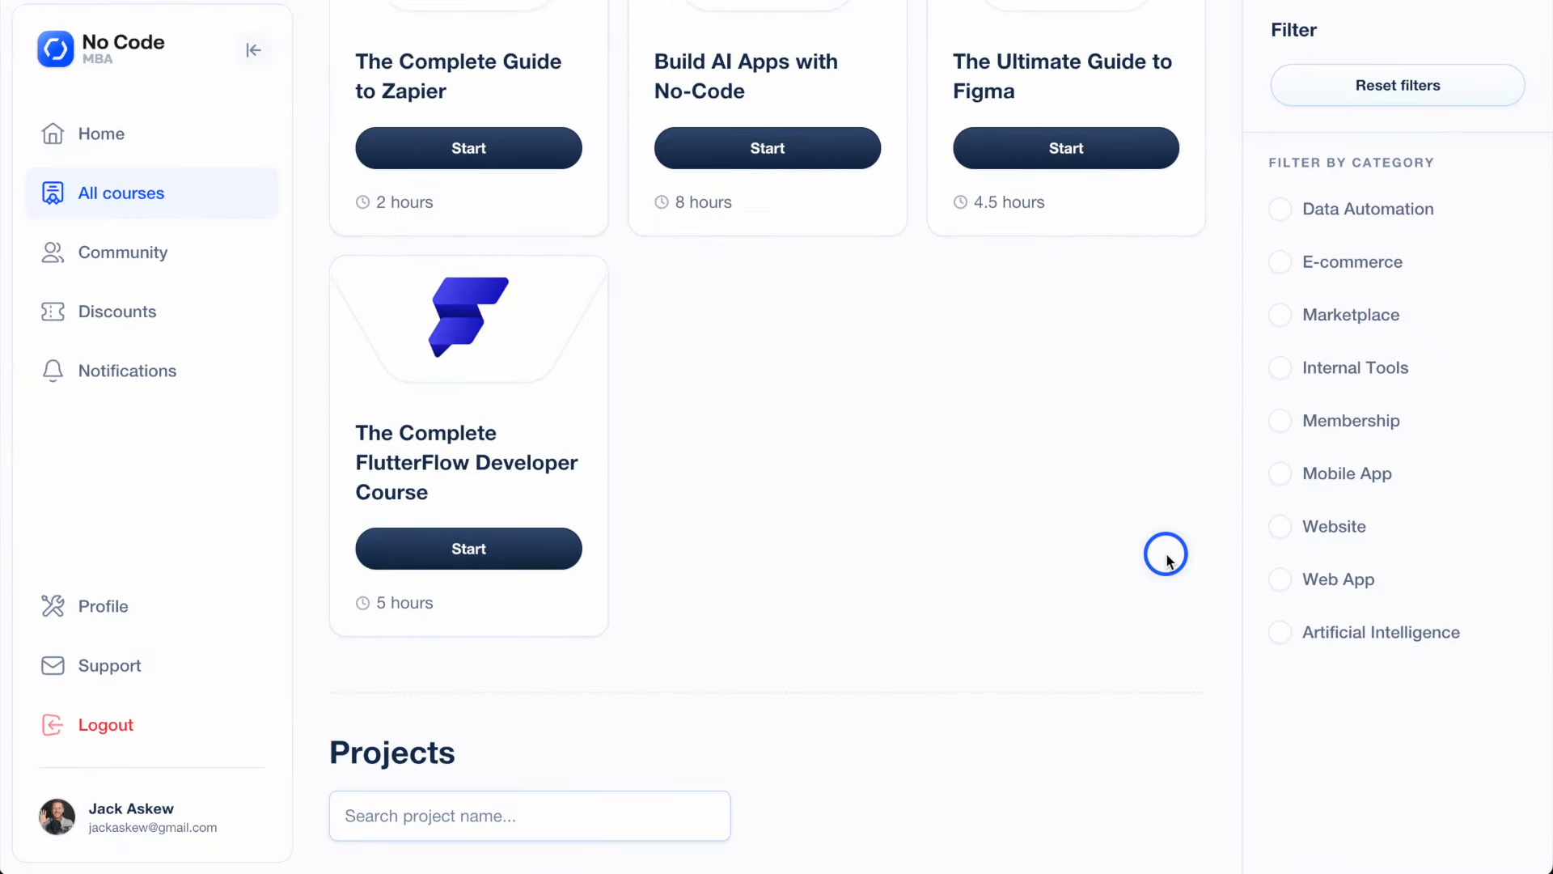
pyautogui.scroll(-12, 1165, 558)
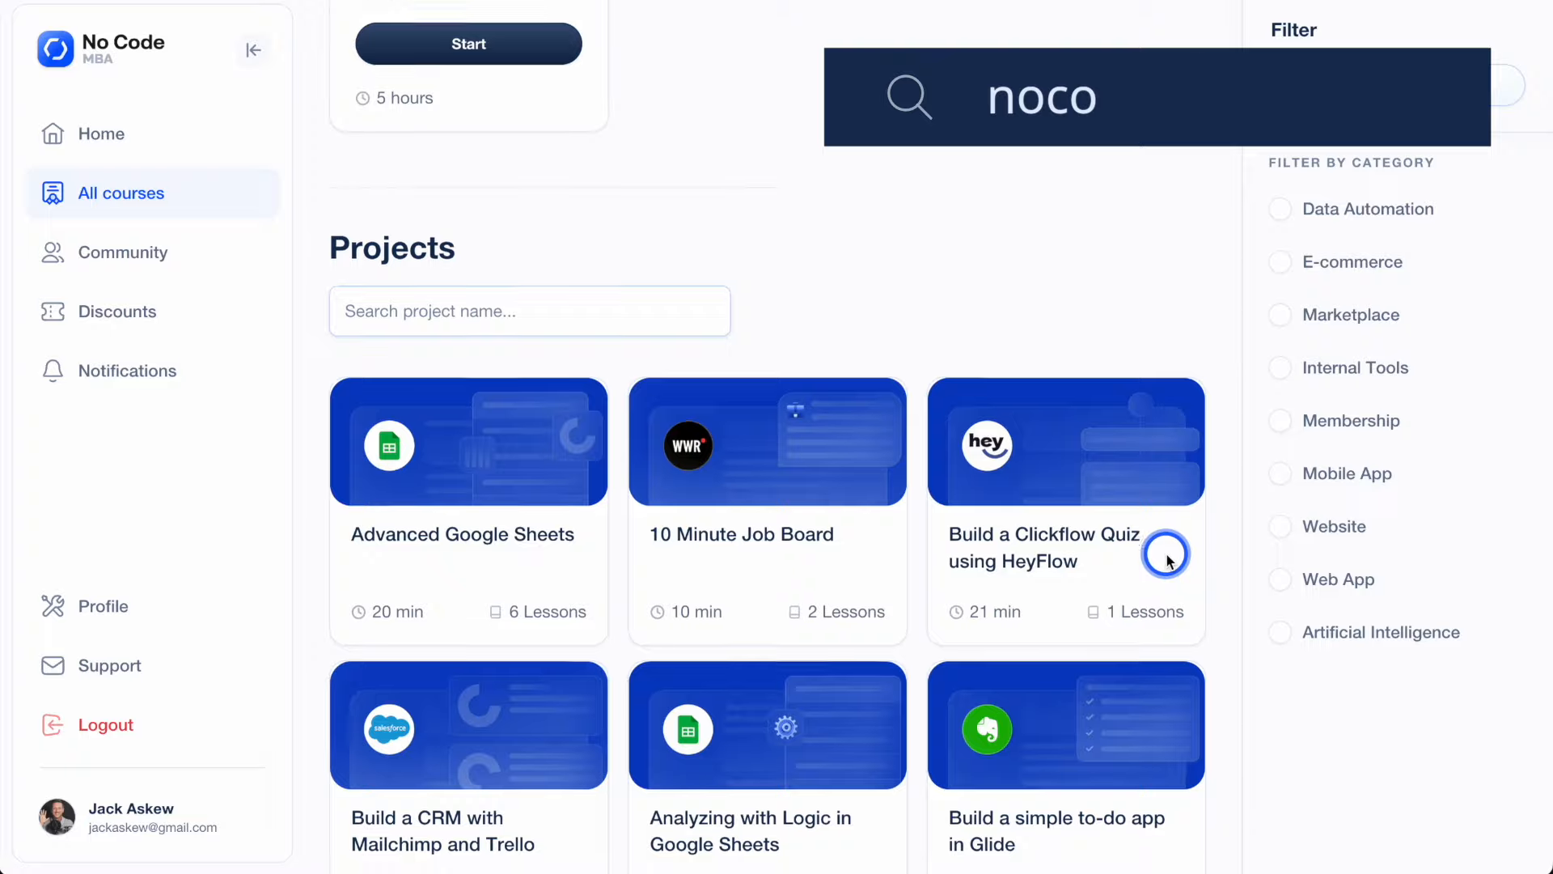
pyautogui.scroll(-11, 1168, 562)
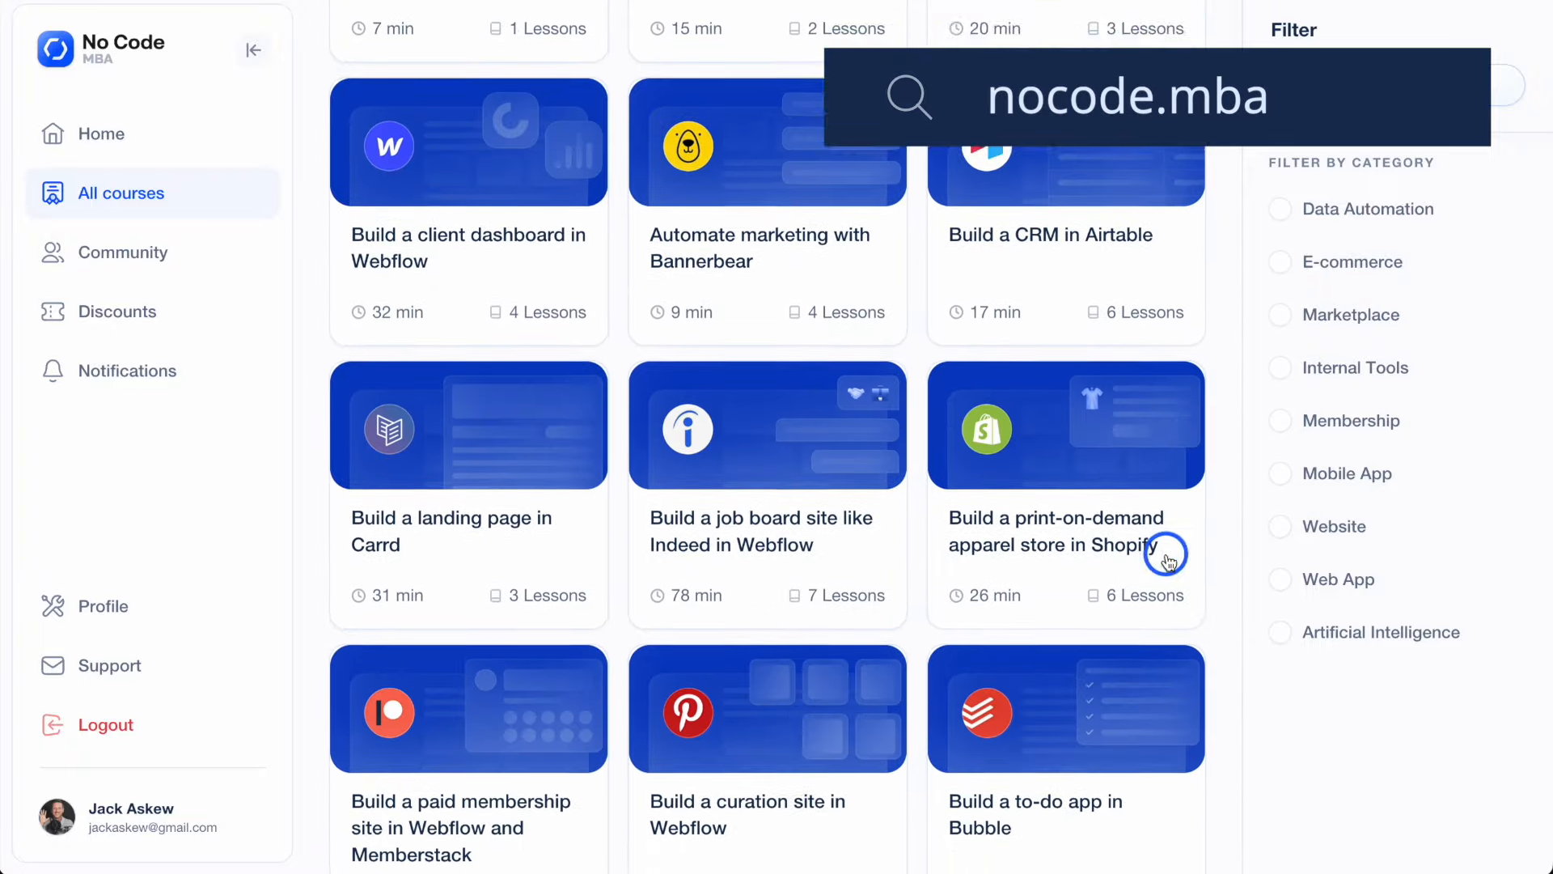